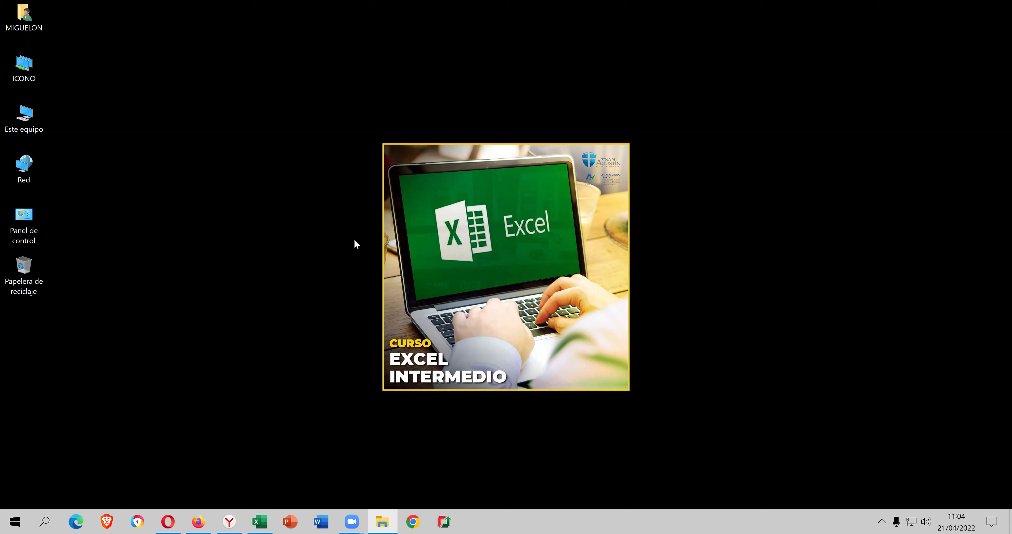
- Restore the FUNCIONES DE TEXTO EXPLICADOS workbook and zoom in on the F. DE TEXTO sheet
left_click(257, 523)
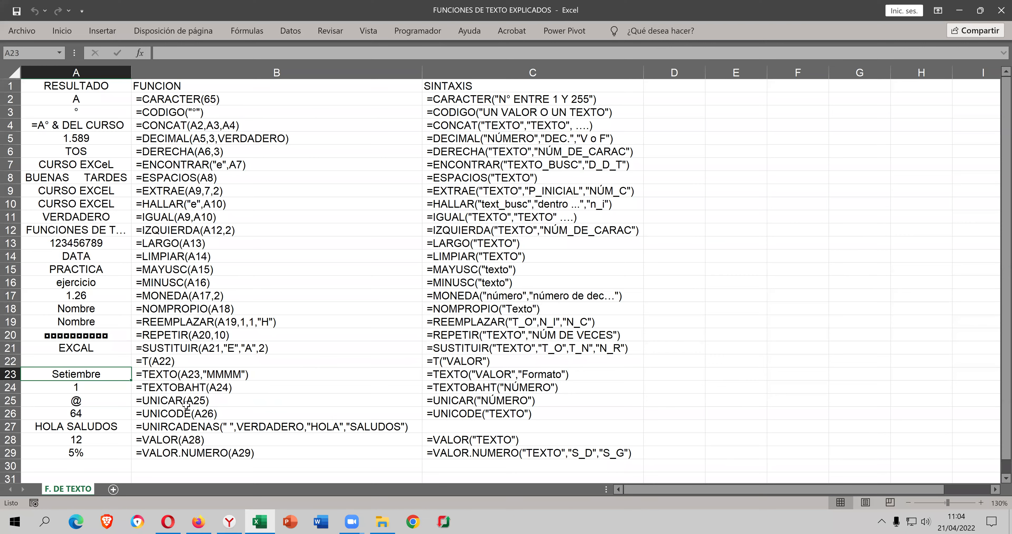
scroll(186, 407, "up", 1, "ctrl")
scroll(186, 405, "up", 1, "ctrl")
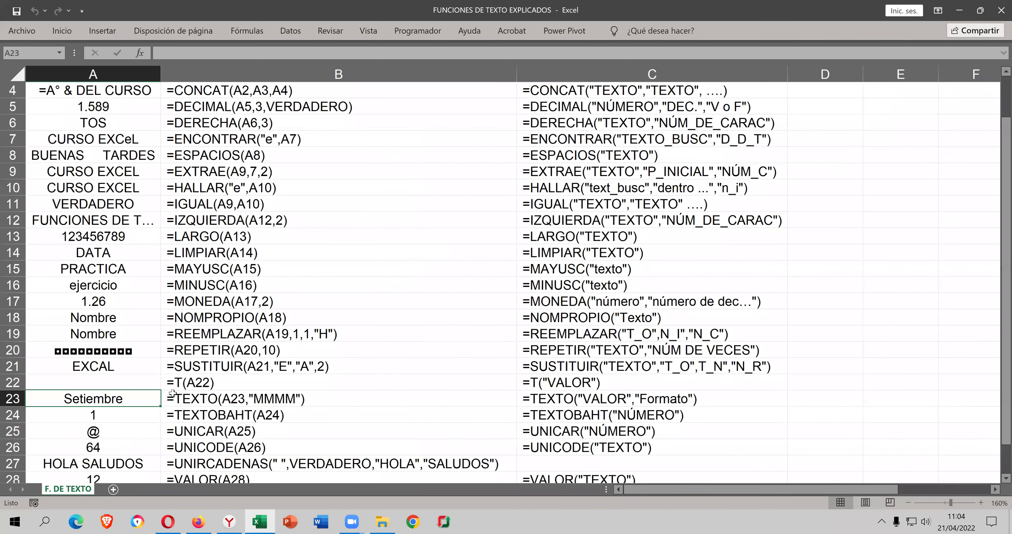
- Enter the formula =T("HOLA") in cell A22
left_click(157, 383)
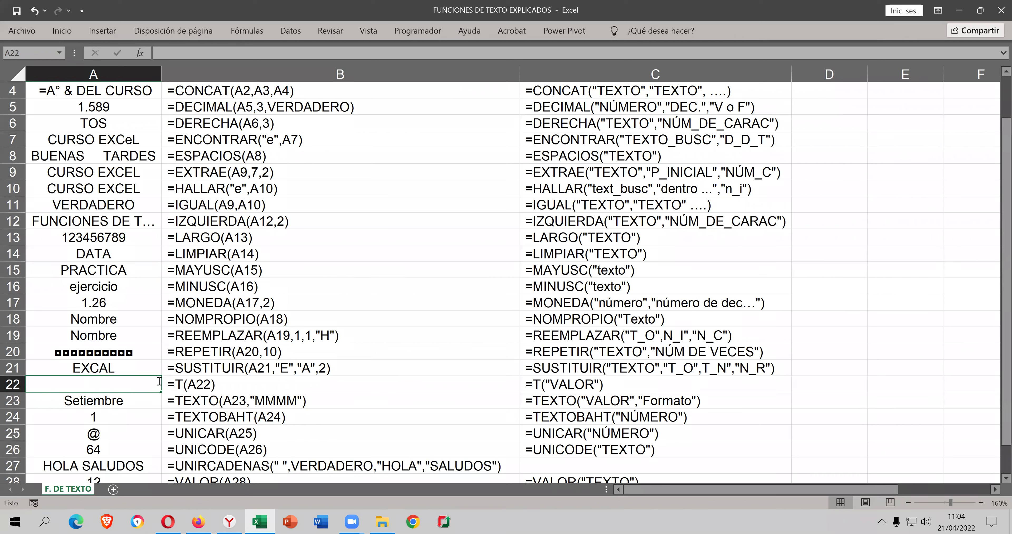
type("=")
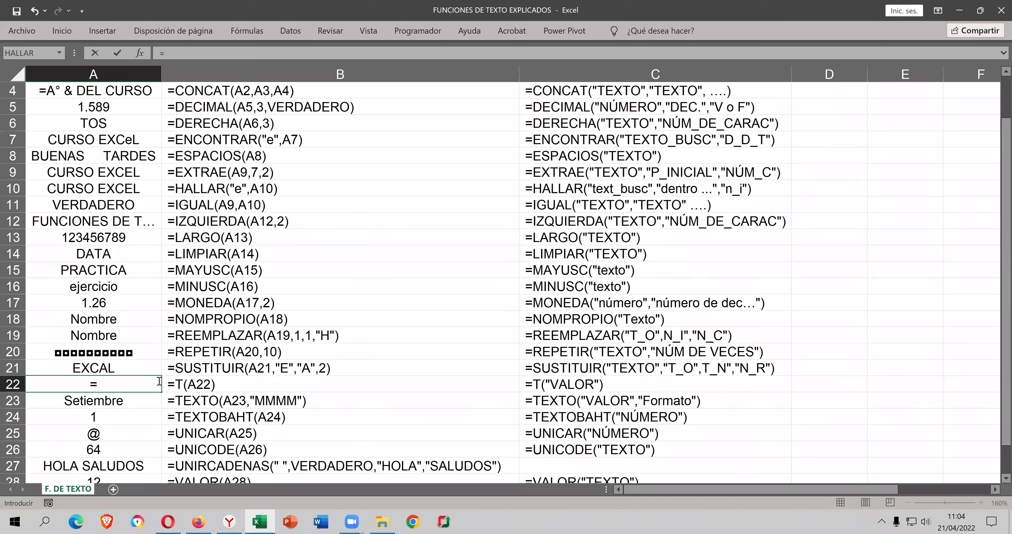
type("TE")
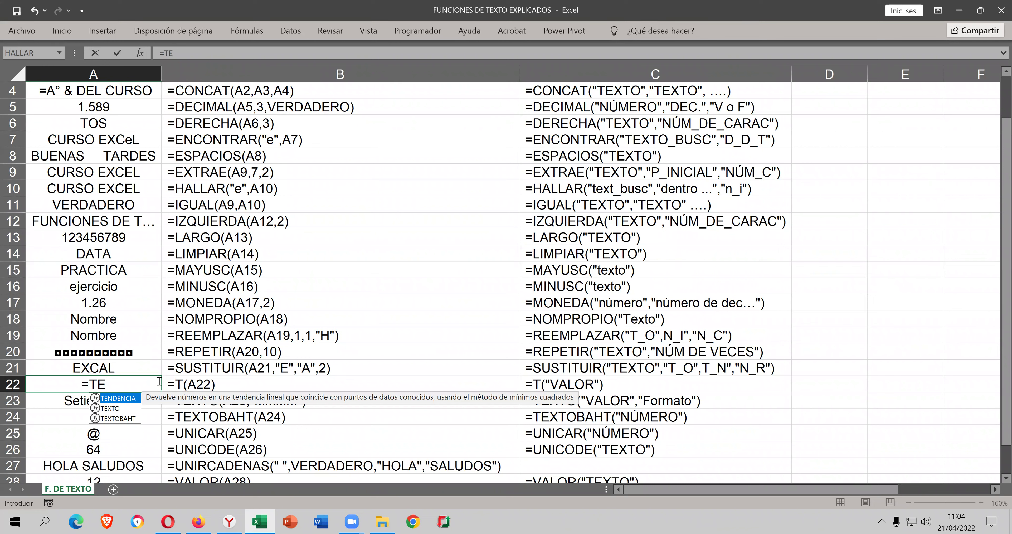
key("BackSpace")
key("Escape")
type("(")
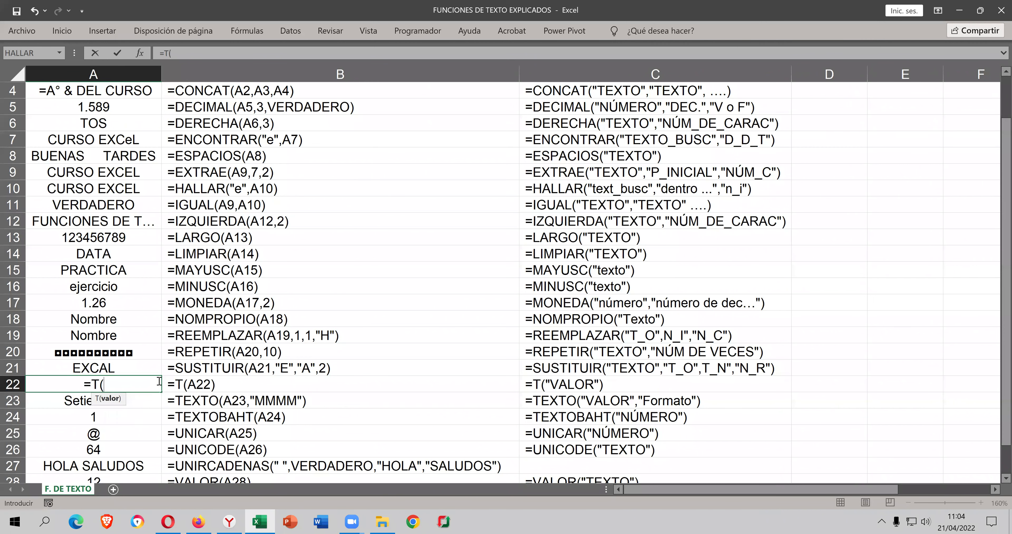
type("\"")
type("H")
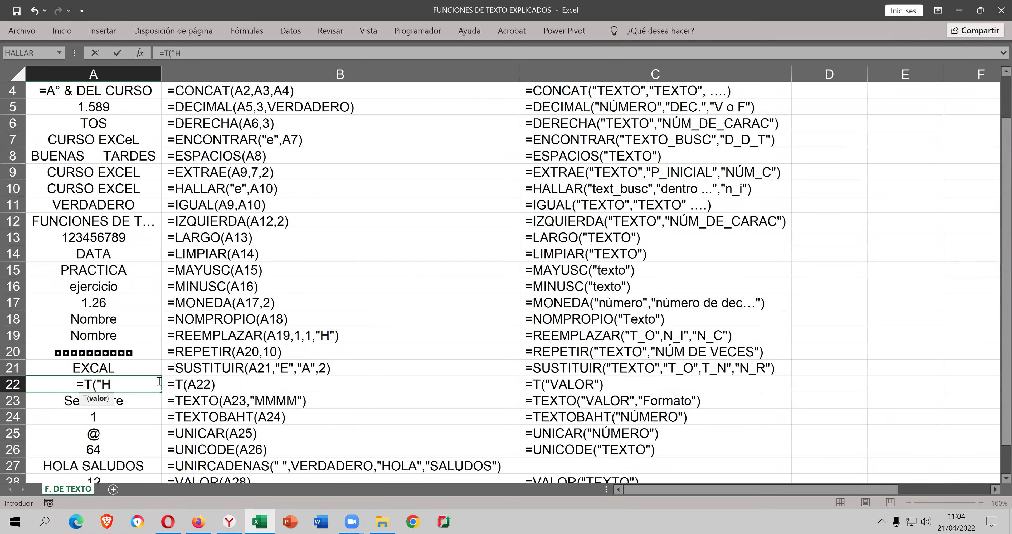
type("OLA\")")
key("ctrl+Return")
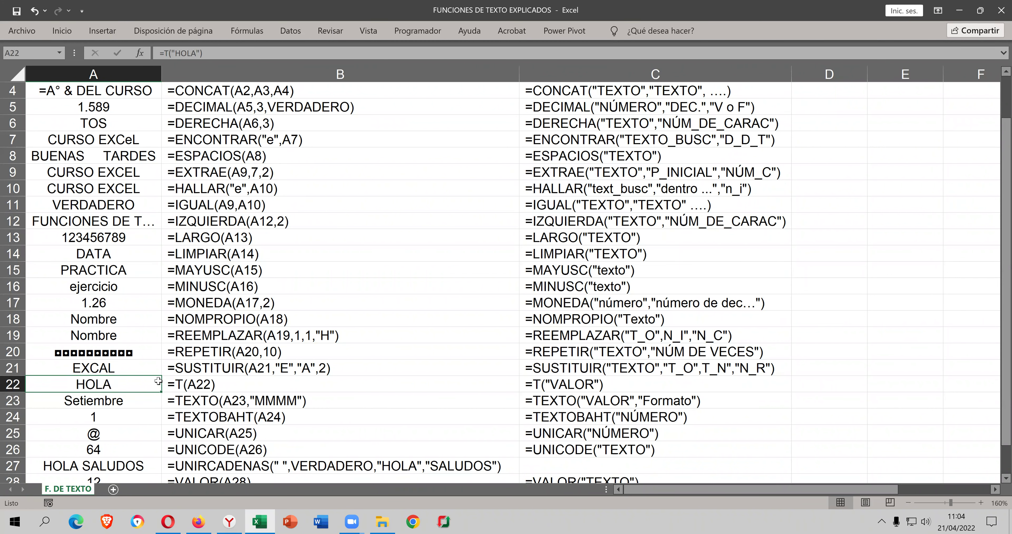
- Edit A22's formula to remove the quotes around HOLA
double_click(157, 381)
key("Left")
key("BackSpace")
key("Left")
key("Left")
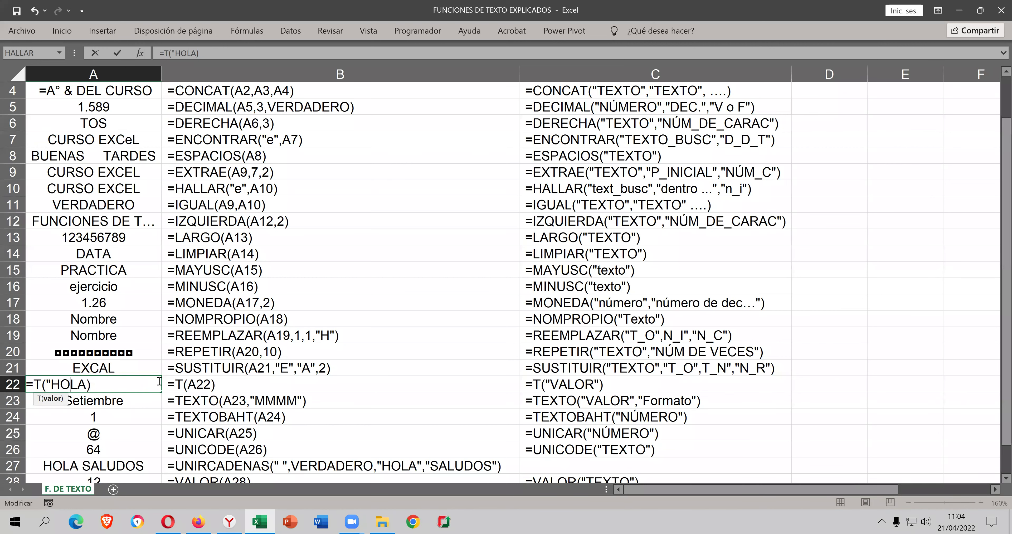
key("Delete")
key("ctrl+Return")
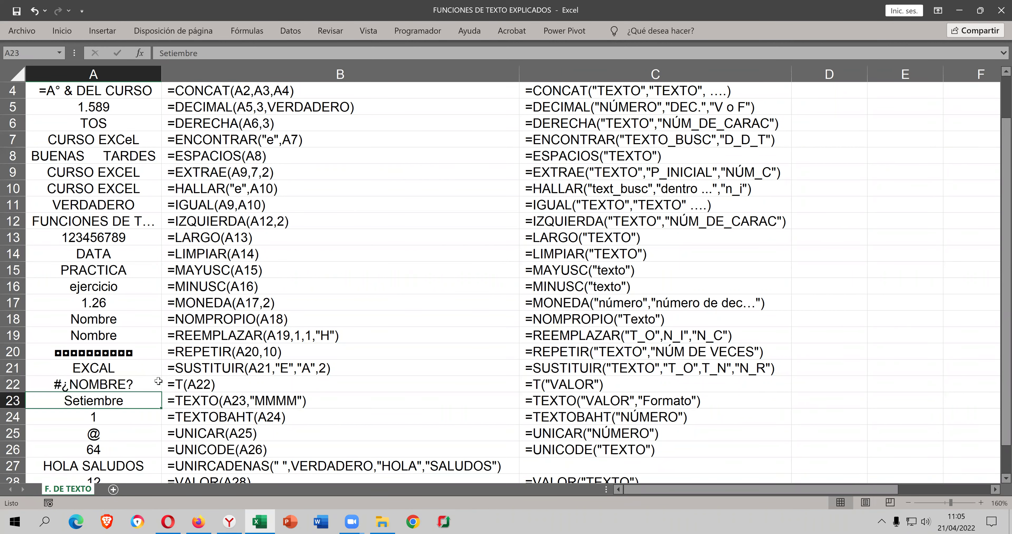
- Restore the quotes so A22 holds =T("HOLA"), then check B23's TEXTO example
double_click(160, 381)
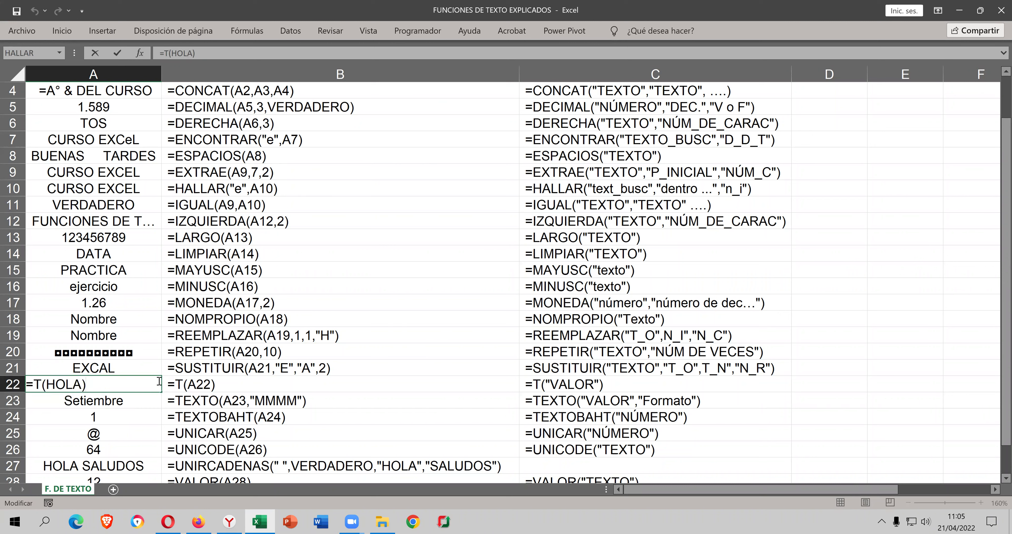
key("Left")
type("\"")
key("Left")
key("Left")
key("Left")
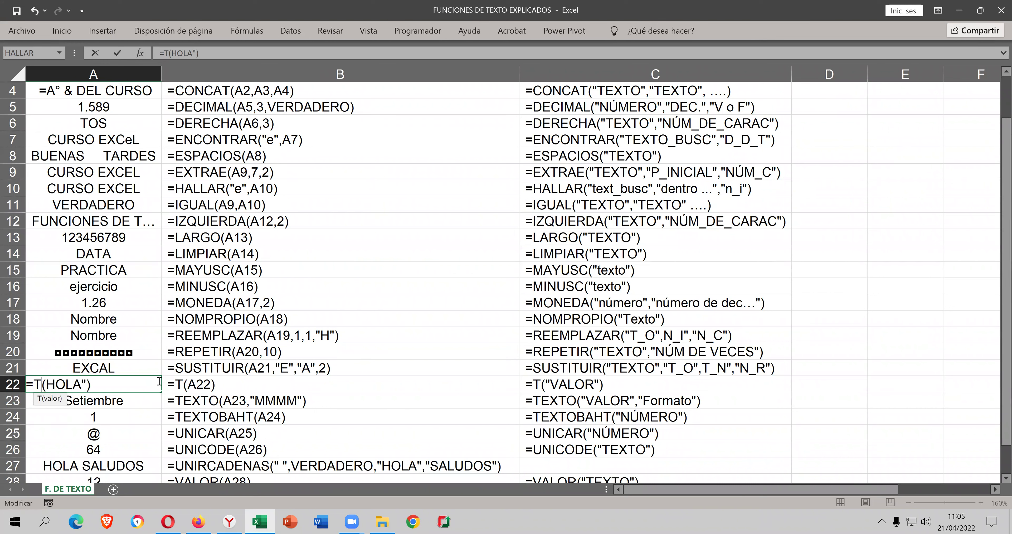
key("Right")
type("\"")
key("Return")
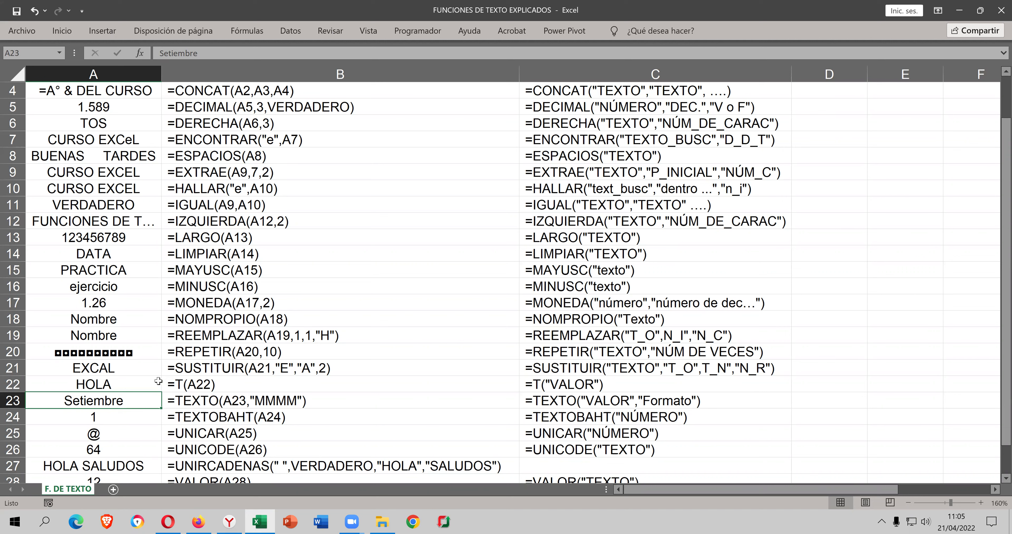
key("Right")
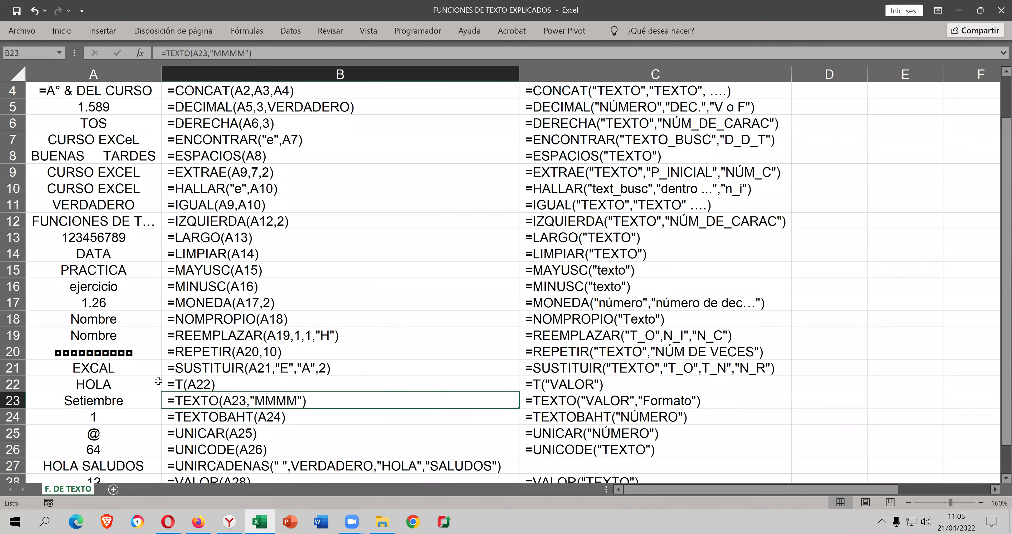
key("Left")
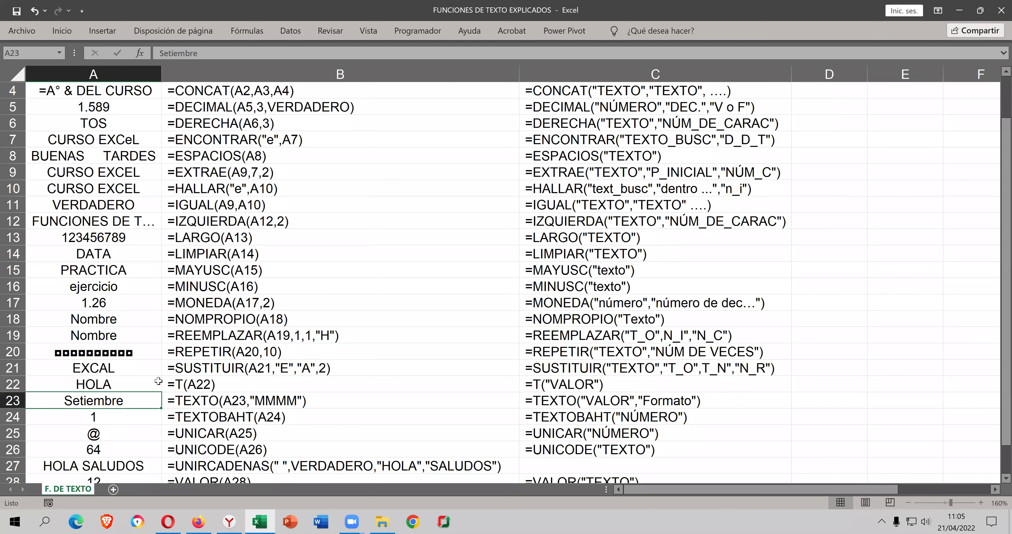
- Clear Setiembre from A23 and start a TEXTO formula there
key("Delete")
type("=")
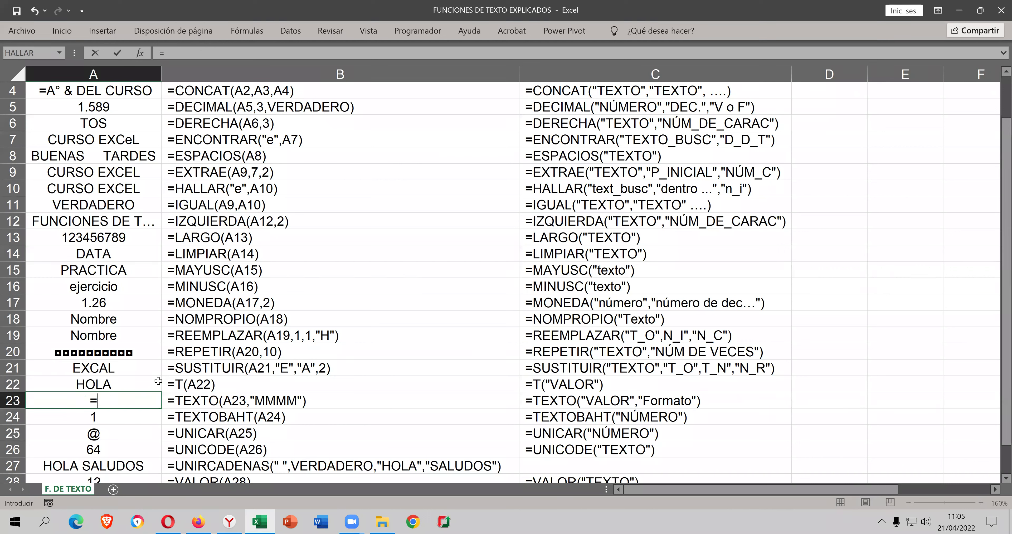
type("TE")
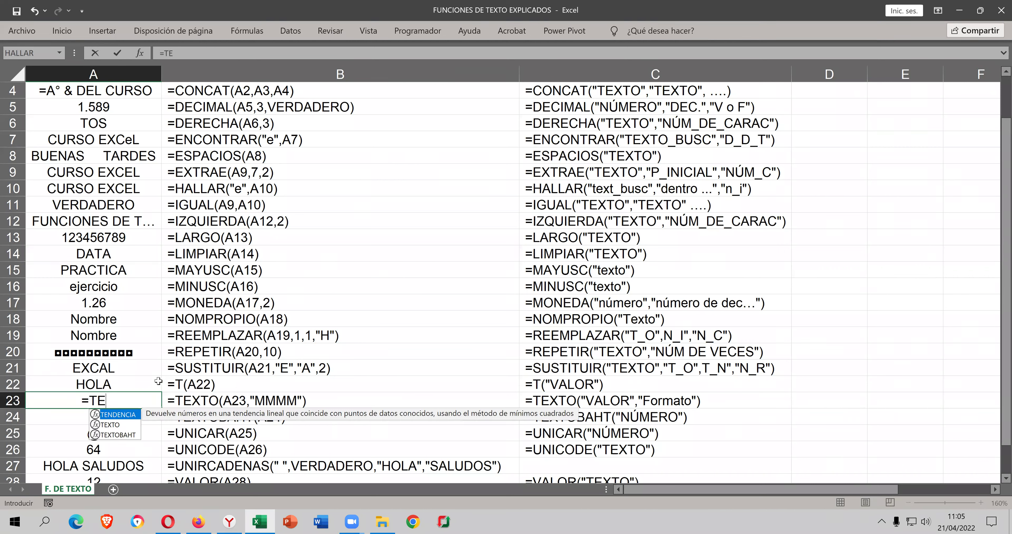
key("Down")
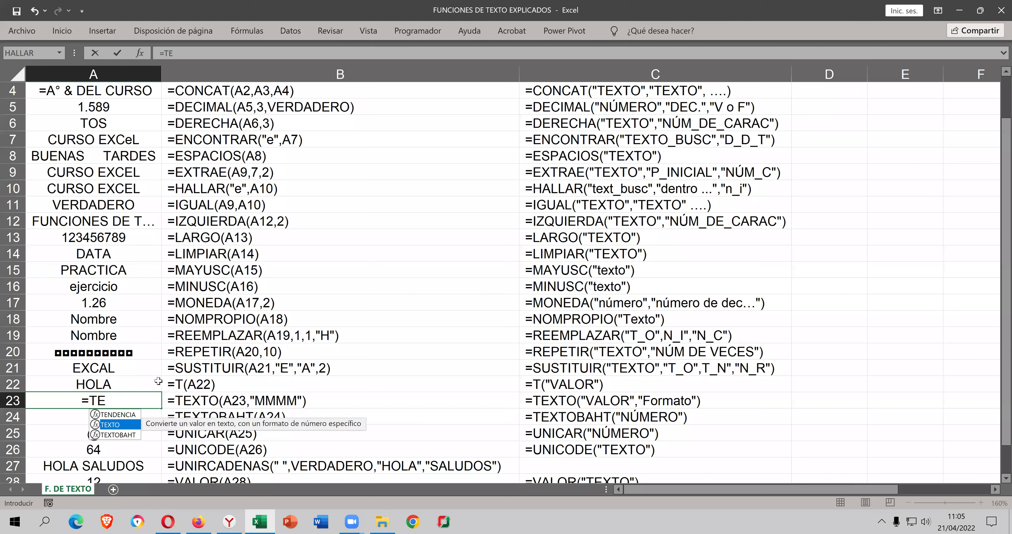
key("Tab")
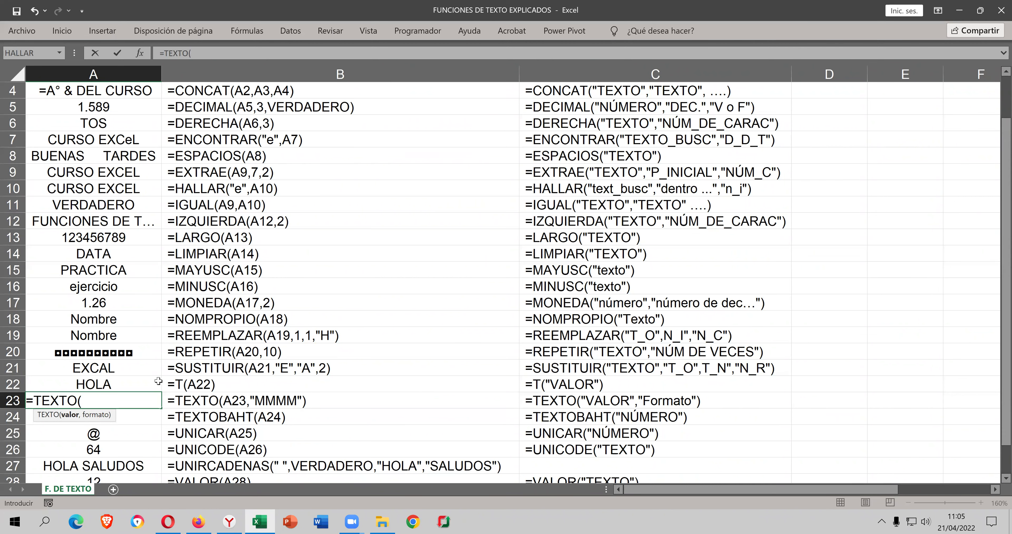
type("\"")
- Discard the stray HALLAR entry, retype =TEXTO( in A23 and open its arguments
key("shift+F3")
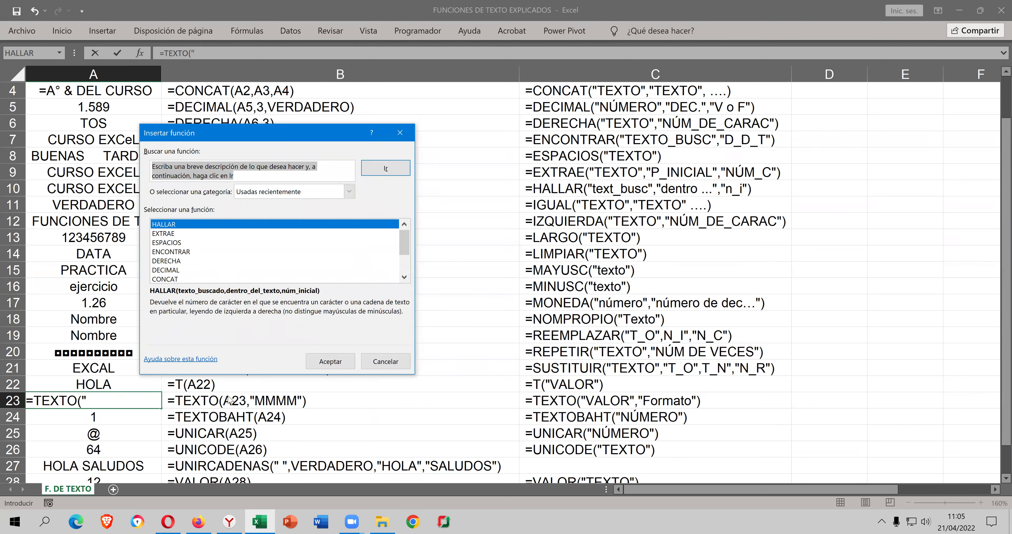
left_click(332, 362)
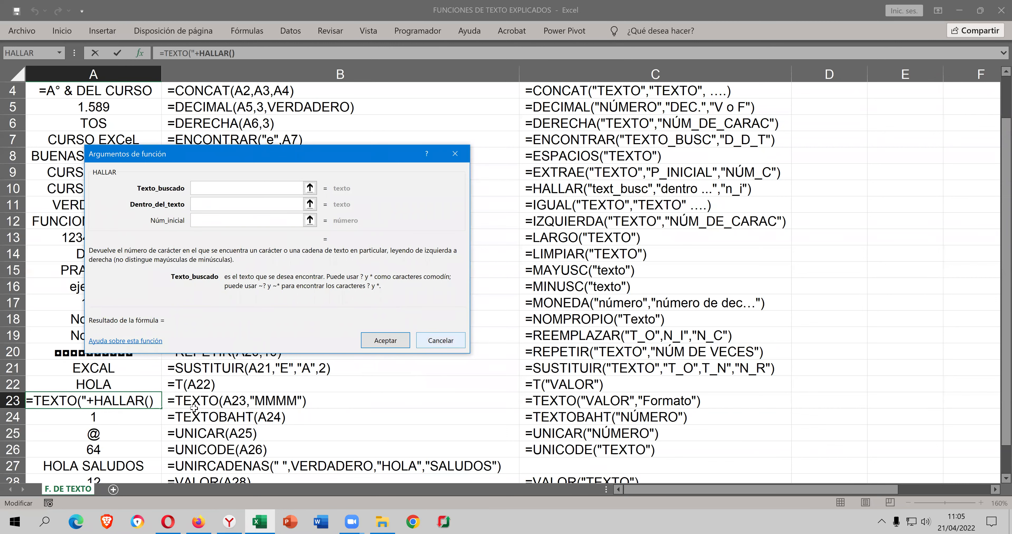
key("Escape")
type("=TE")
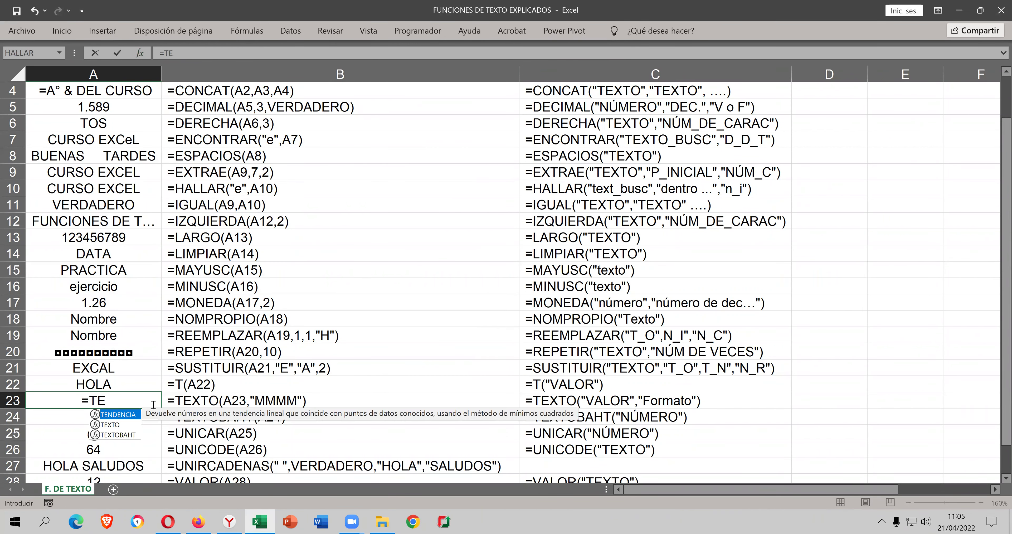
type("XTO(")
key("ctrl+a")
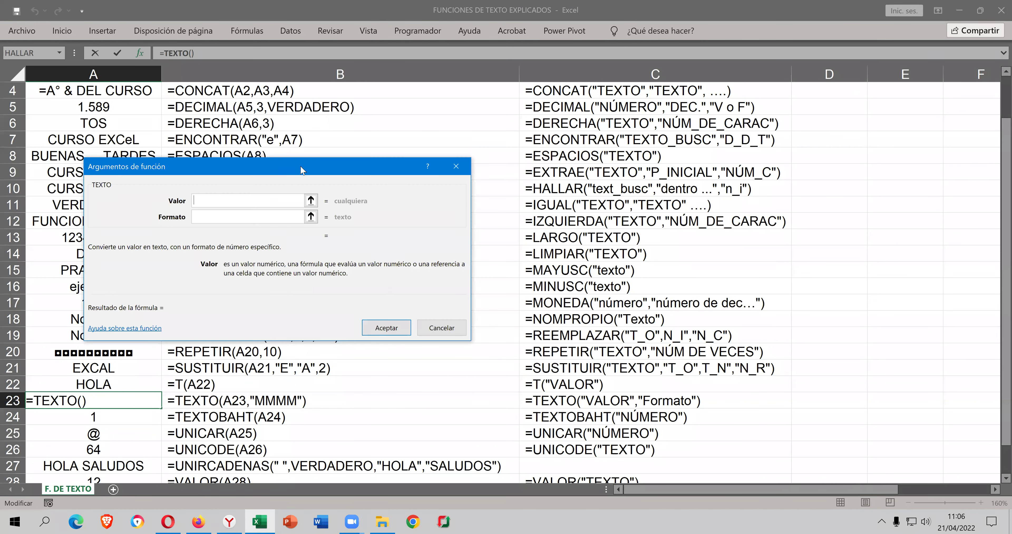
- Set TEXTO's Valor to HOY() and Formato to "MMMM" in A23, then reopen its arguments
left_click_drag(300, 165, 404, 122)
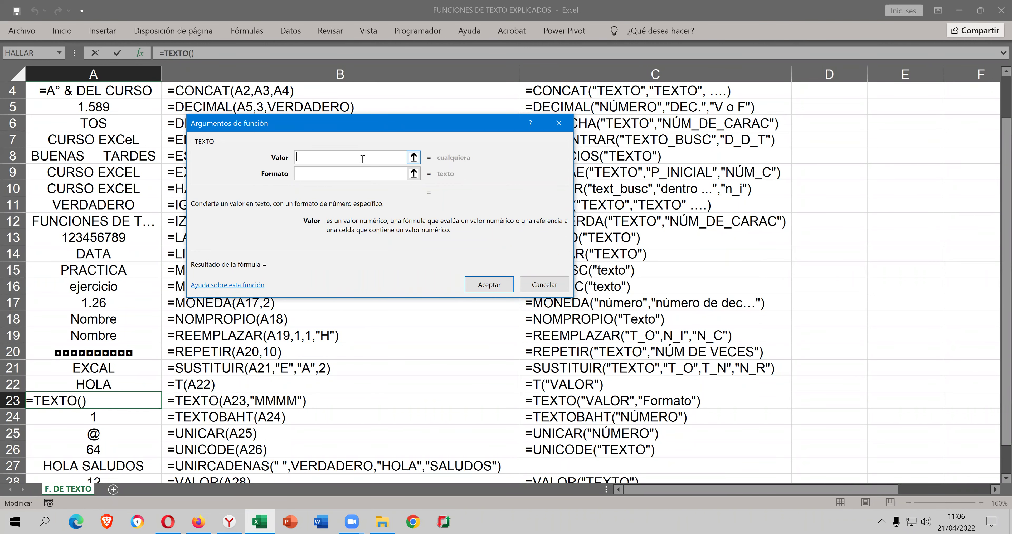
type("HOY")
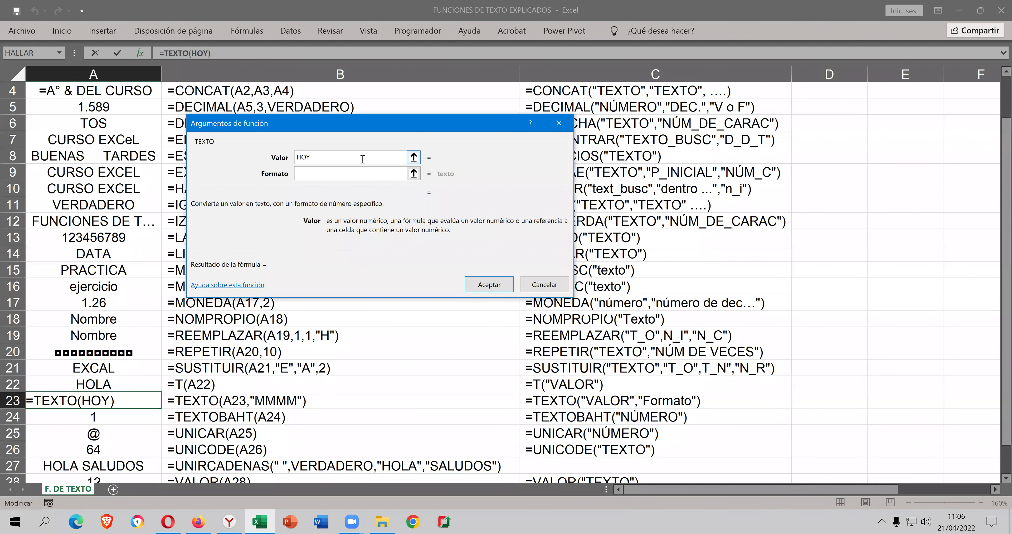
type("()")
left_click(362, 174)
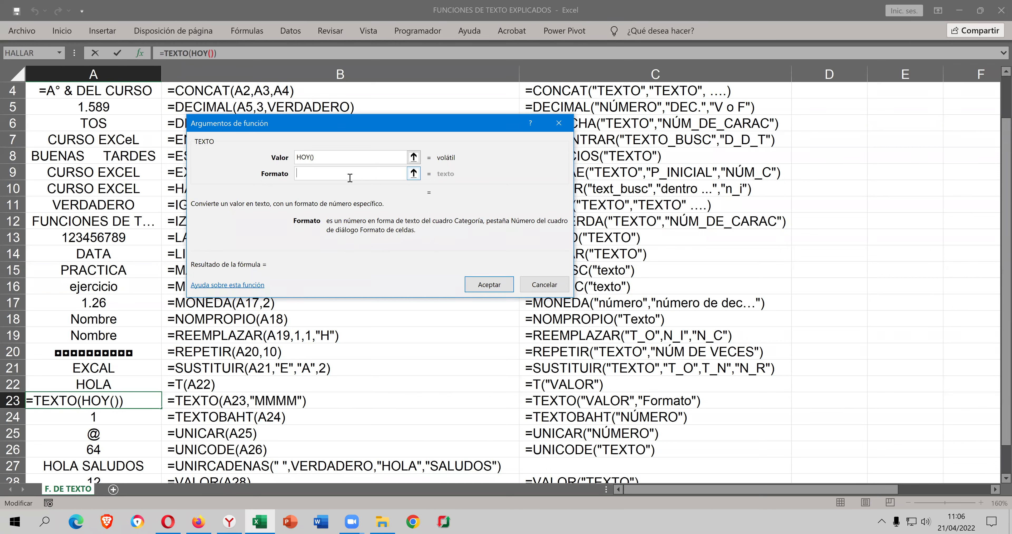
type("\"")
type("MM")
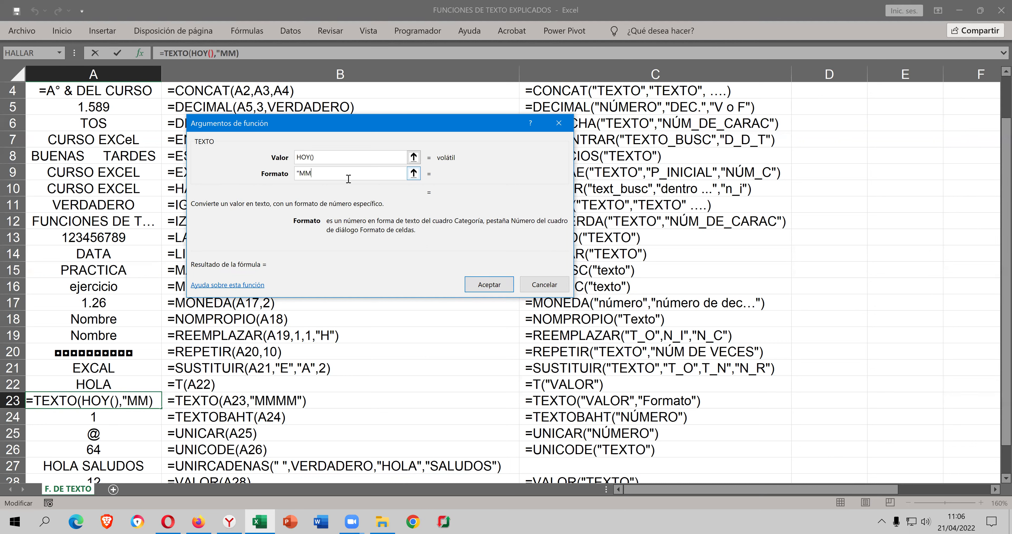
type("MM\"")
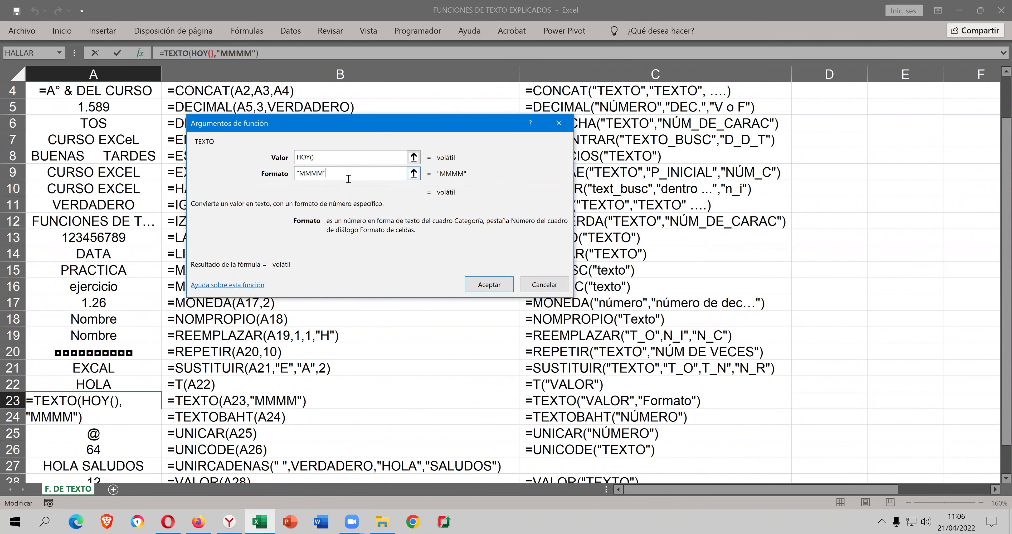
left_click(480, 281)
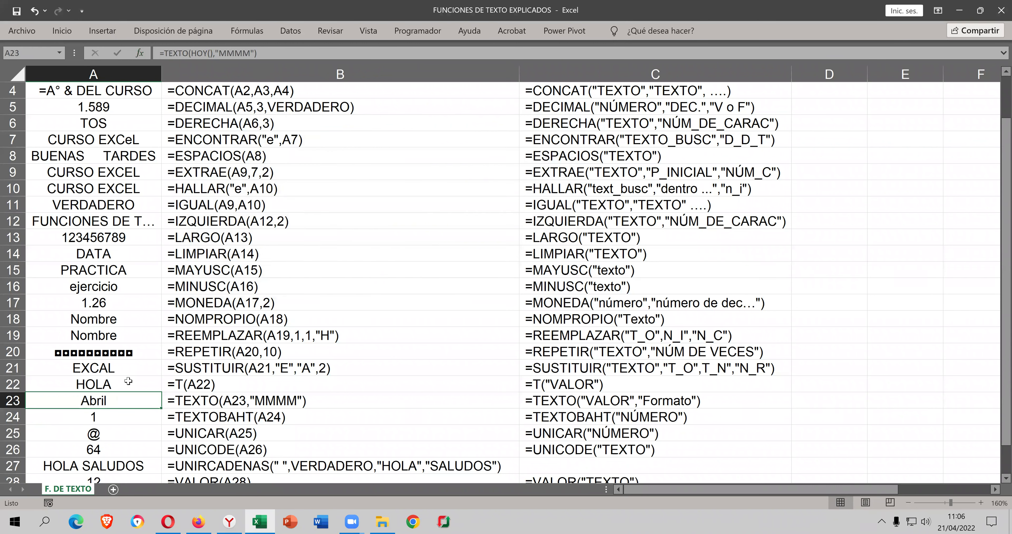
double_click(121, 397)
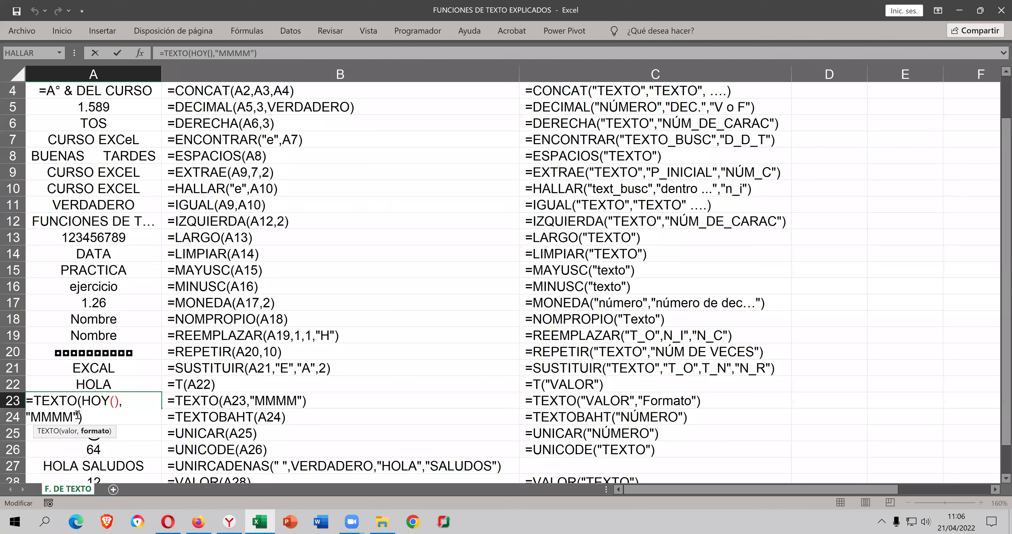
key("End")
left_click(142, 53)
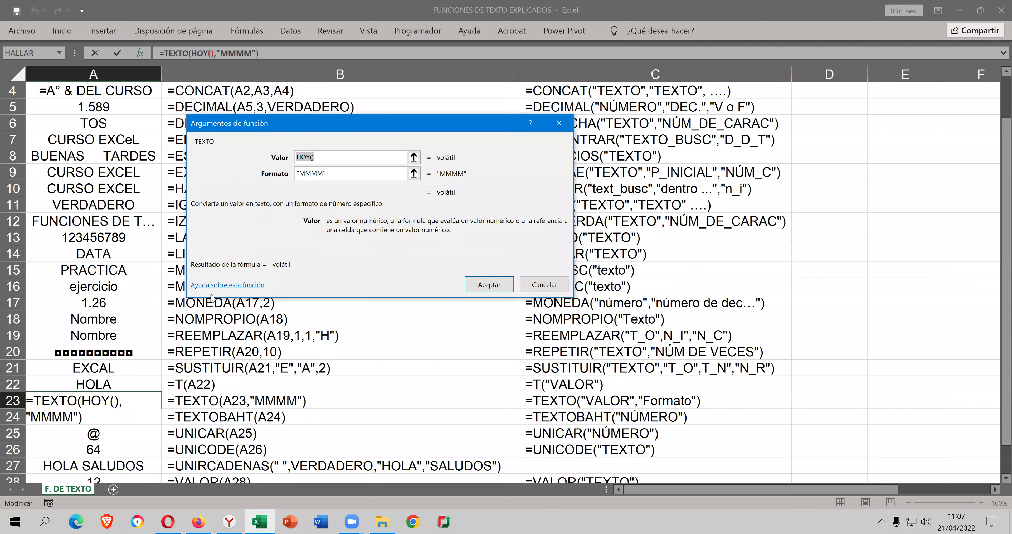
left_click(221, 291)
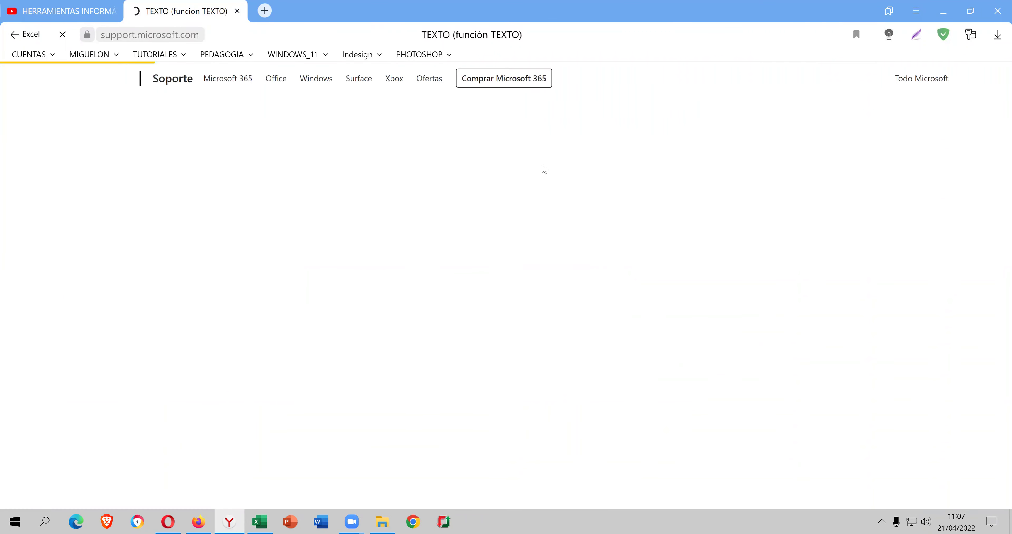
scroll(495, 247, "down", 2)
scroll(495, 247, "down", 3)
scroll(492, 247, "down", 3)
scroll(491, 248, "down", 2)
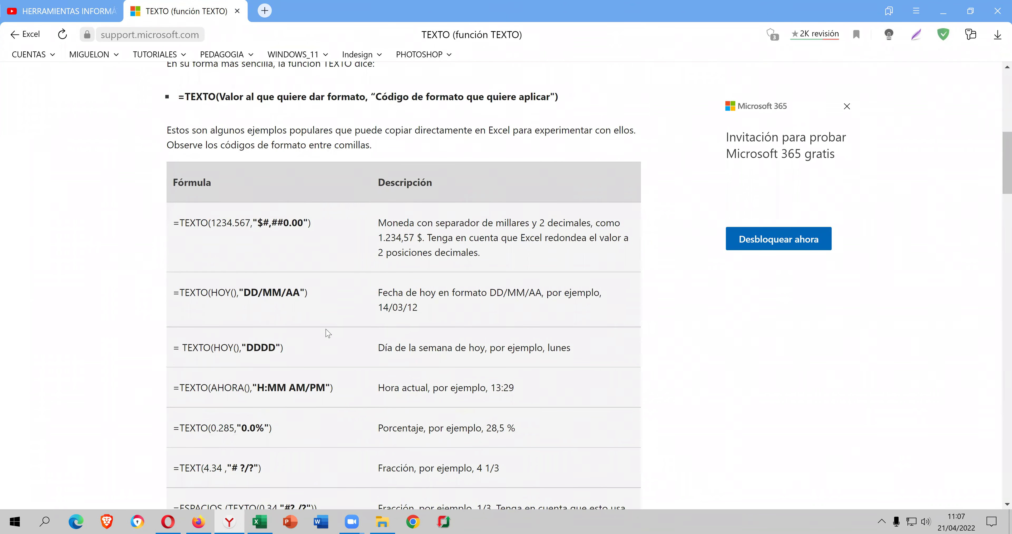
scroll(328, 333, "down", 2)
scroll(345, 333, "down", 1)
scroll(348, 335, "down", 2)
scroll(348, 335, "down", 2)
scroll(348, 334, "down", 1)
scroll(349, 334, "down", 1)
scroll(348, 333, "down", 1)
scroll(348, 335, "down", 2)
scroll(348, 334, "down", 1)
scroll(347, 334, "down", 6)
scroll(346, 334, "down", 2)
scroll(346, 332, "down", 1)
scroll(346, 331, "down", 1)
scroll(346, 332, "down", 4)
scroll(346, 333, "down", 1)
scroll(346, 333, "down", 1)
scroll(346, 333, "down", 1)
scroll(346, 334, "down", 4)
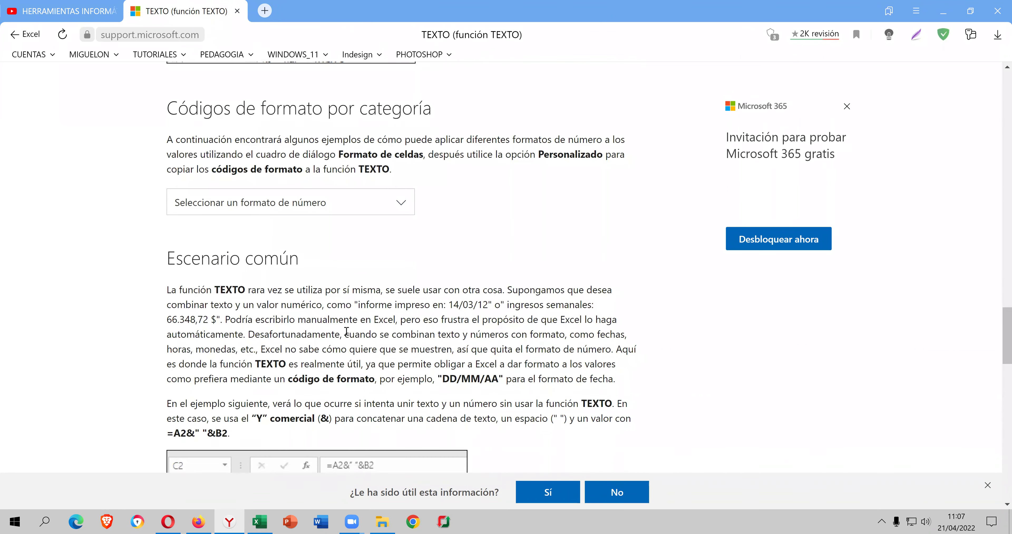
scroll(347, 335, "down", 2)
scroll(347, 335, "down", 1)
scroll(347, 335, "down", 5)
scroll(347, 335, "down", 3)
scroll(348, 335, "up", 7)
scroll(347, 335, "up", 1)
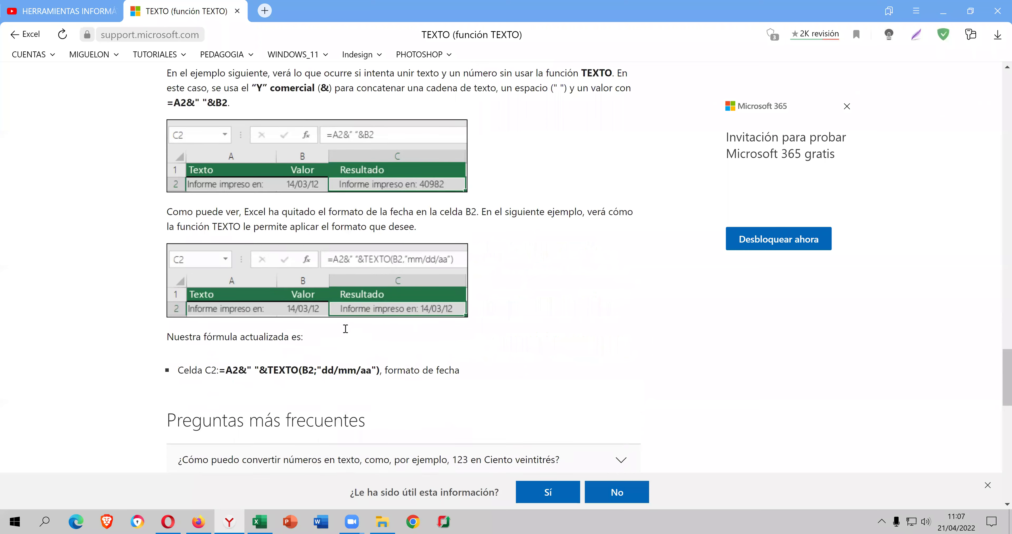
scroll(307, 210, "up", 4)
scroll(307, 209, "up", 8)
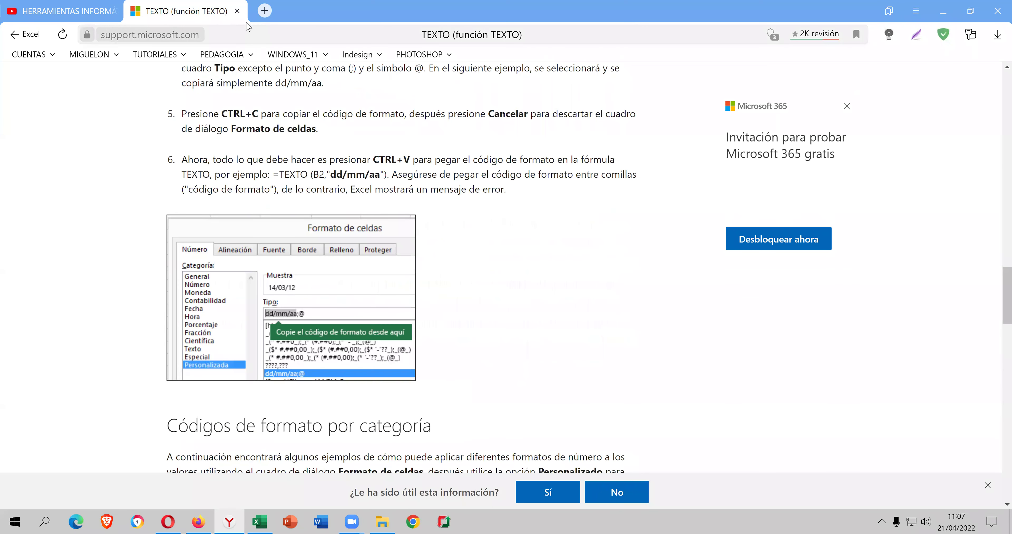
left_click(264, 10)
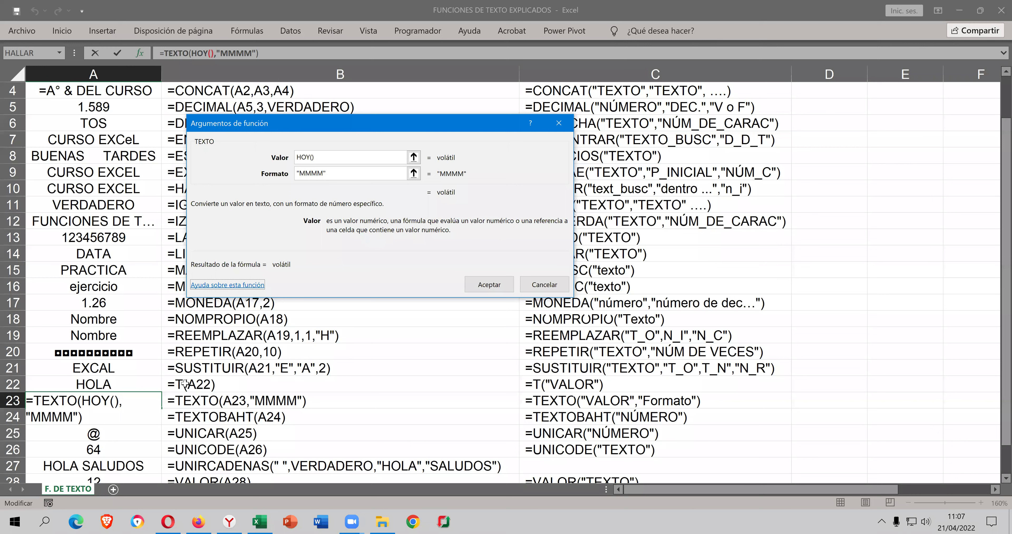
- Confirm A23 showing Abril, then replace A24's 1 with a started =TEXTOBAHT( formula
key("Return")
left_click(138, 417)
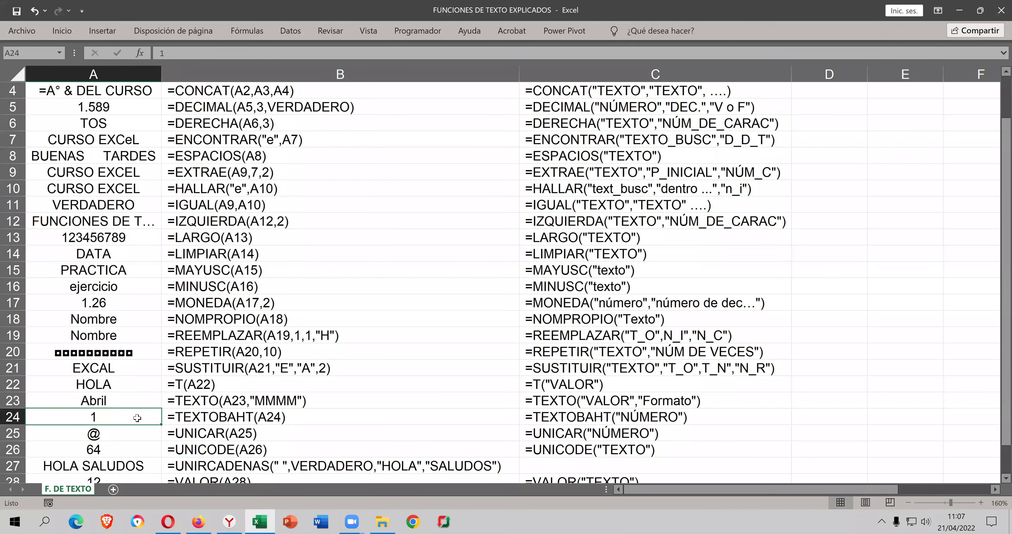
double_click(137, 418)
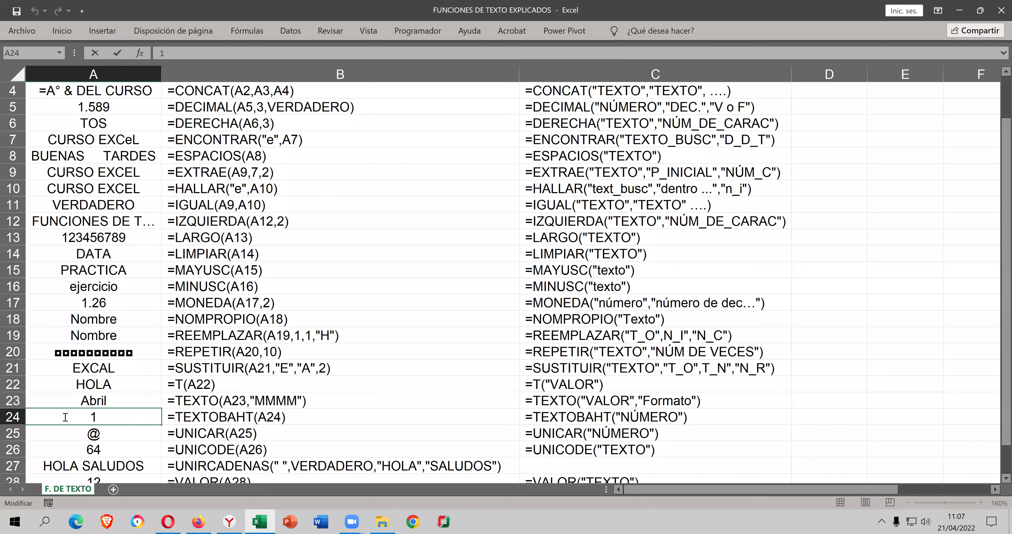
key("BackSpace")
type("=")
type("TEX")
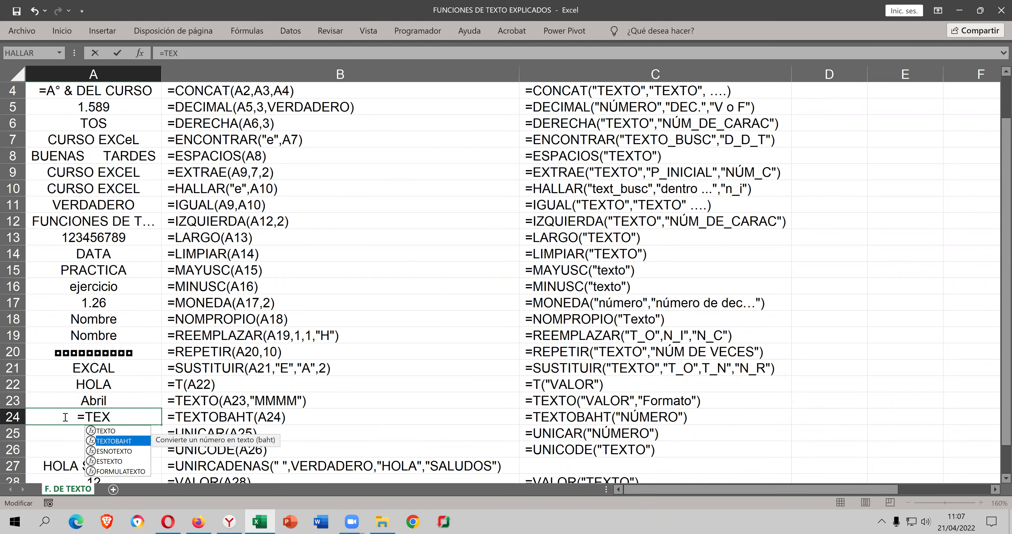
key("Tab")
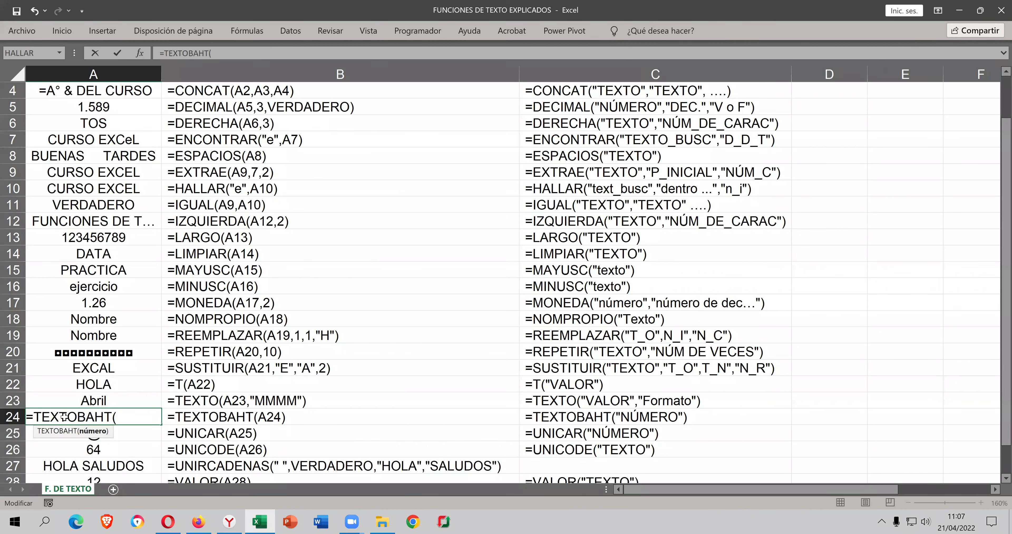
key("shift+F3")
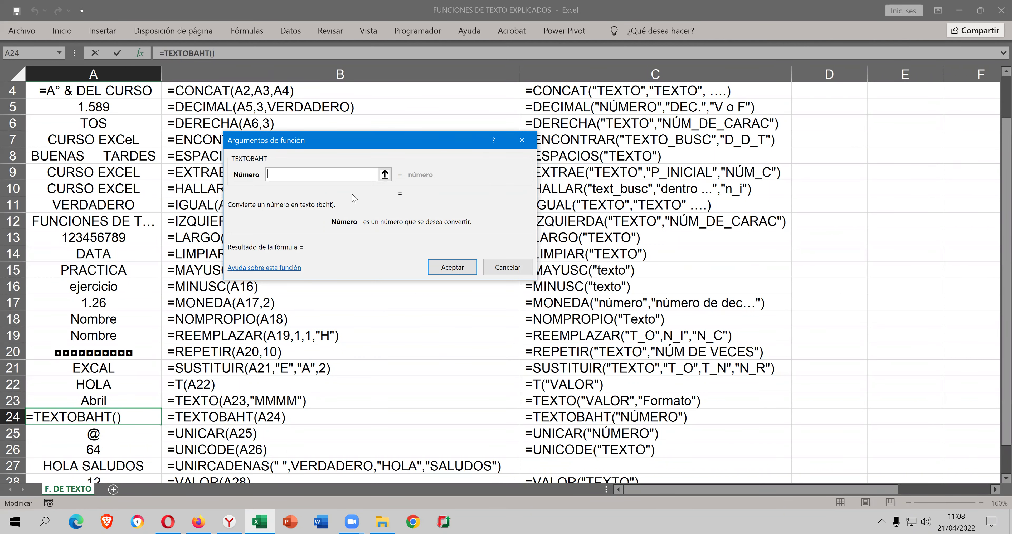
- Move the arguments dialog aside and enter 100000 as TEXTOBAHT's Número
left_click_drag(327, 148, 376, 144)
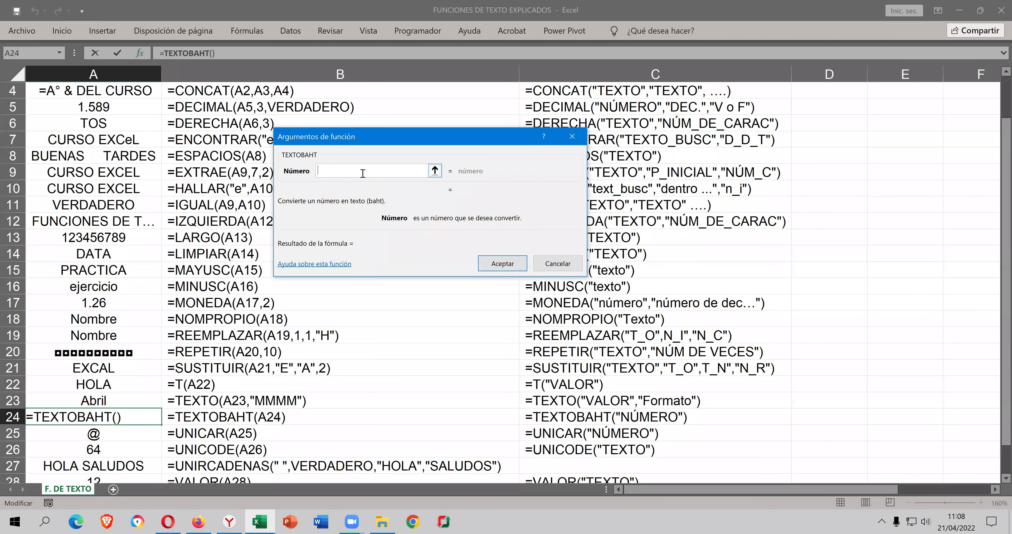
type("10000")
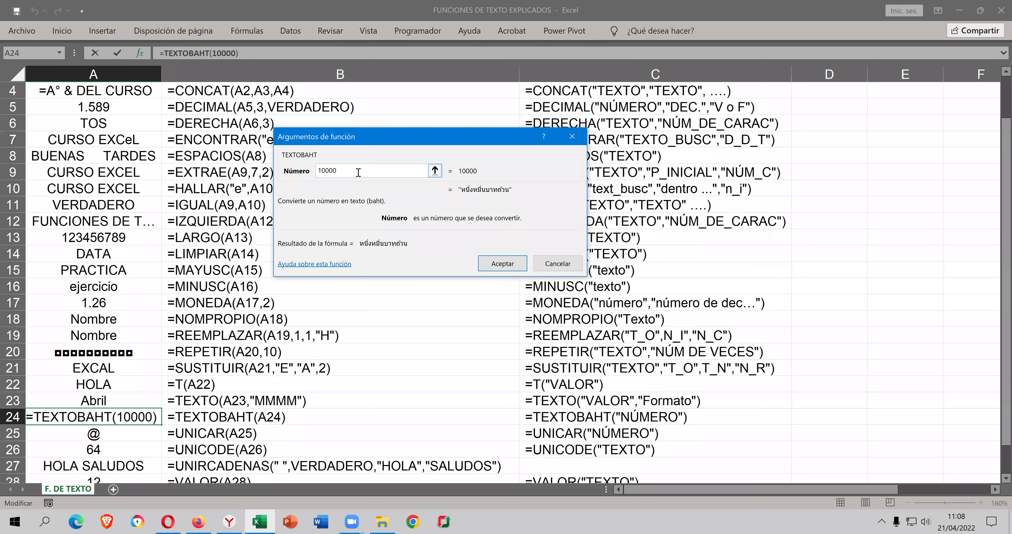
type("0")
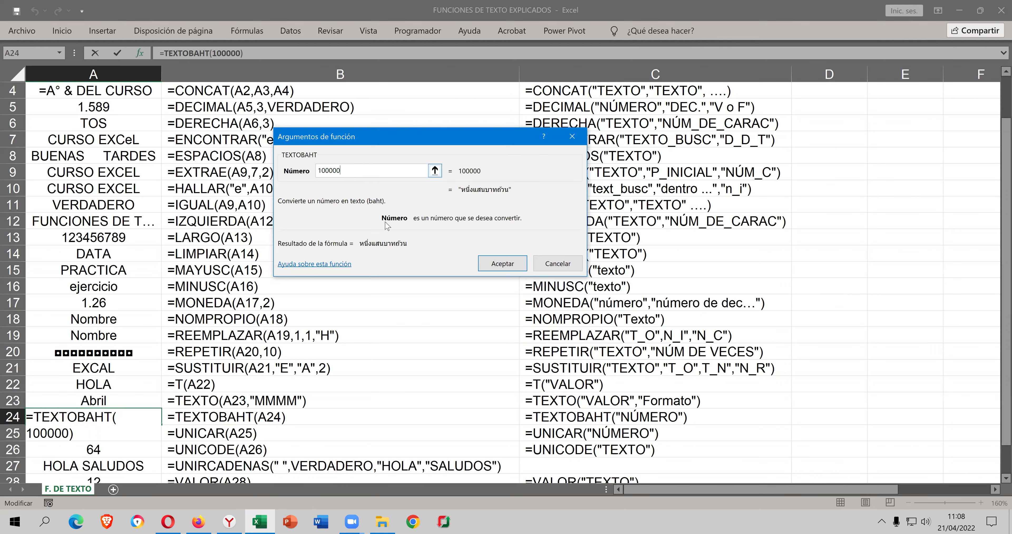
- Read through the TEXTOBAHT help article on Microsoft Support, then close its tab
left_click(336, 264)
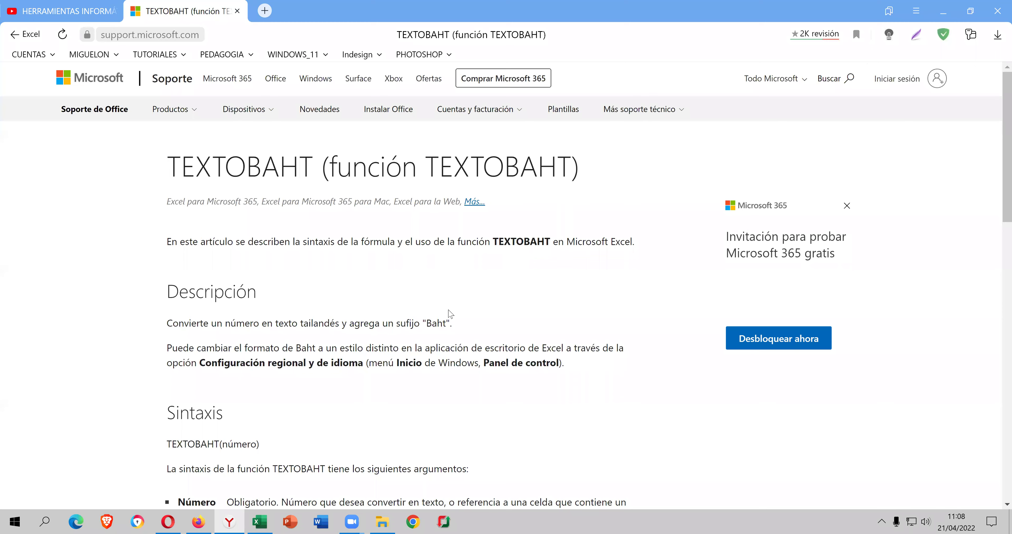
scroll(446, 296, "down", 2)
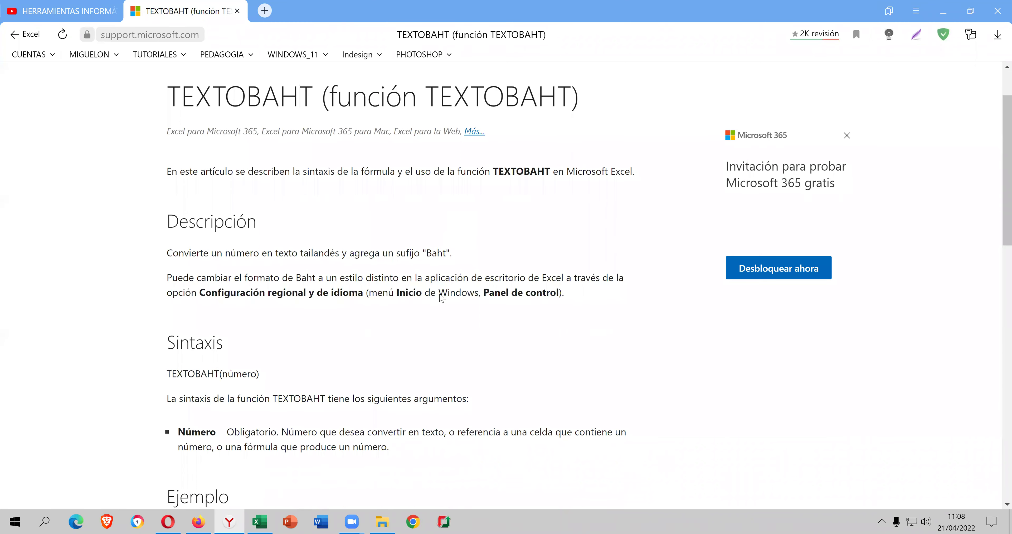
scroll(437, 297, "down", 2)
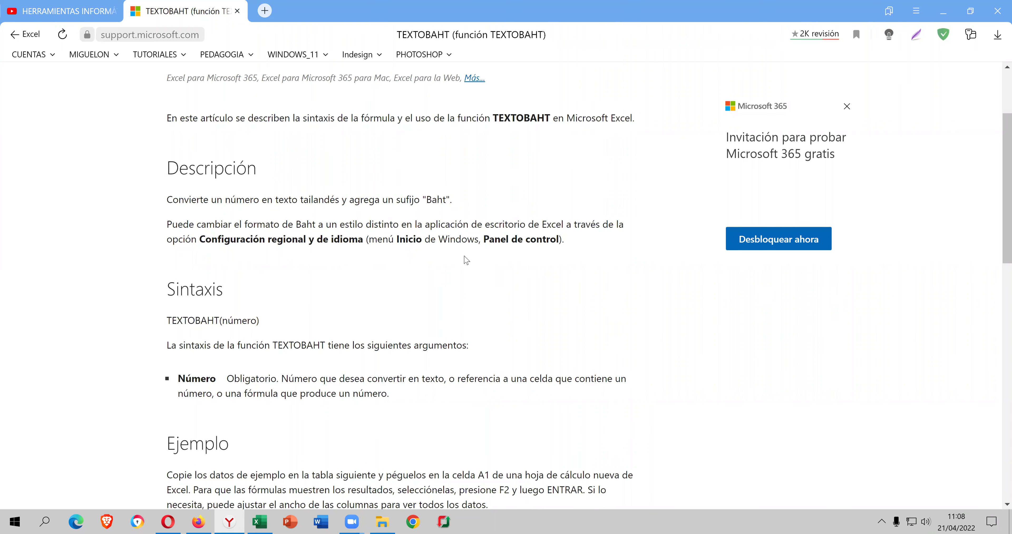
scroll(467, 260, "down", 3)
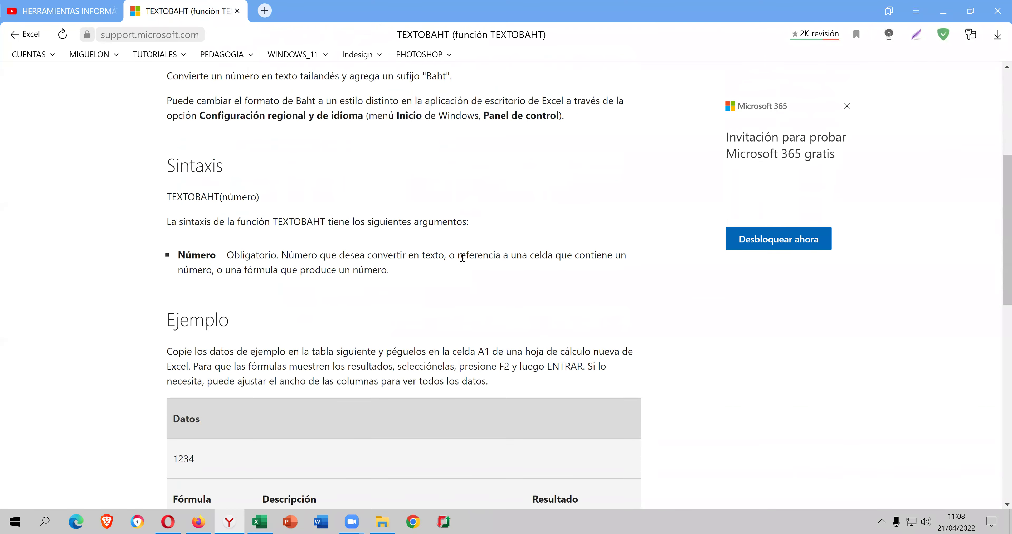
scroll(462, 256, "down", 5)
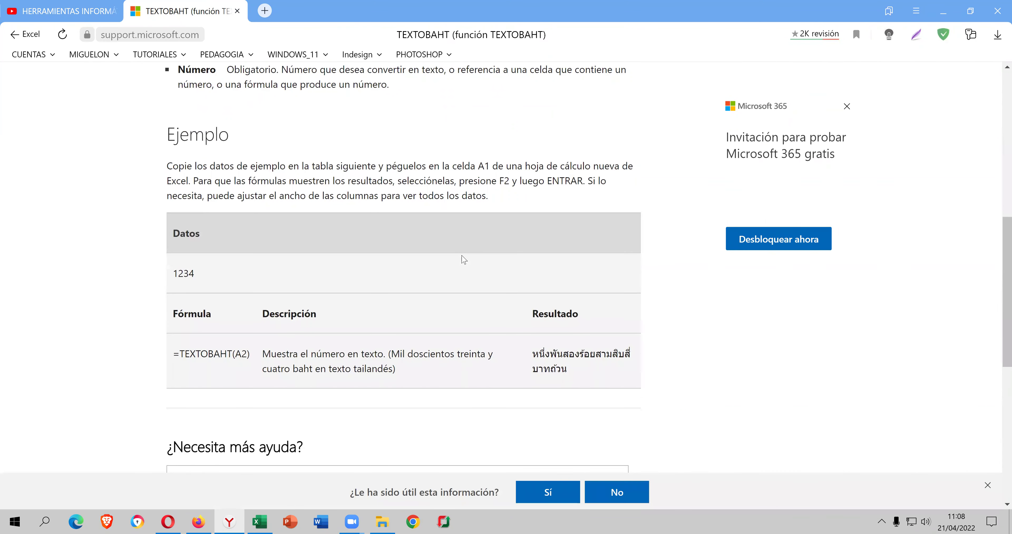
scroll(464, 260, "down", 3)
scroll(462, 261, "down", 5)
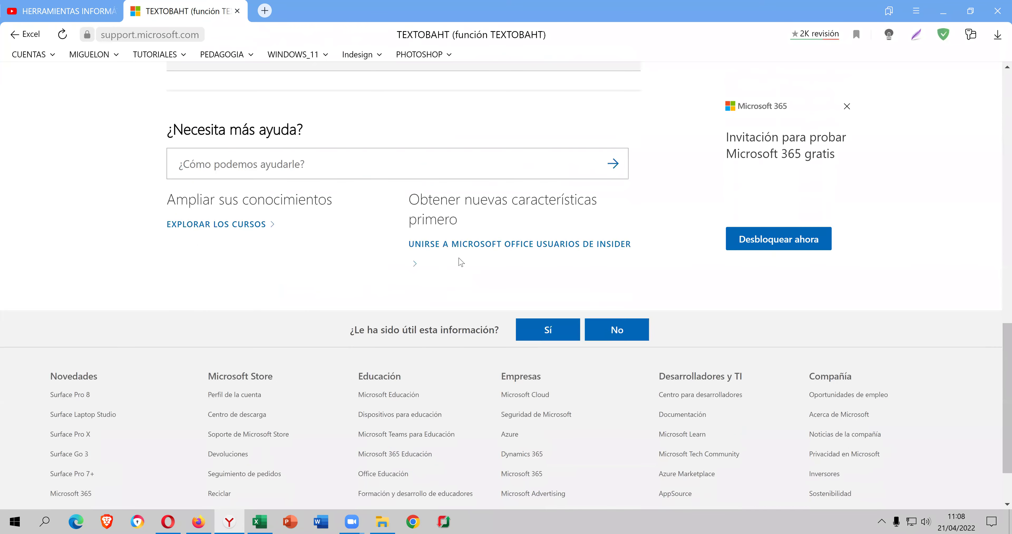
scroll(458, 251, "down", 2)
scroll(432, 248, "up", 5)
scroll(405, 238, "up", 12)
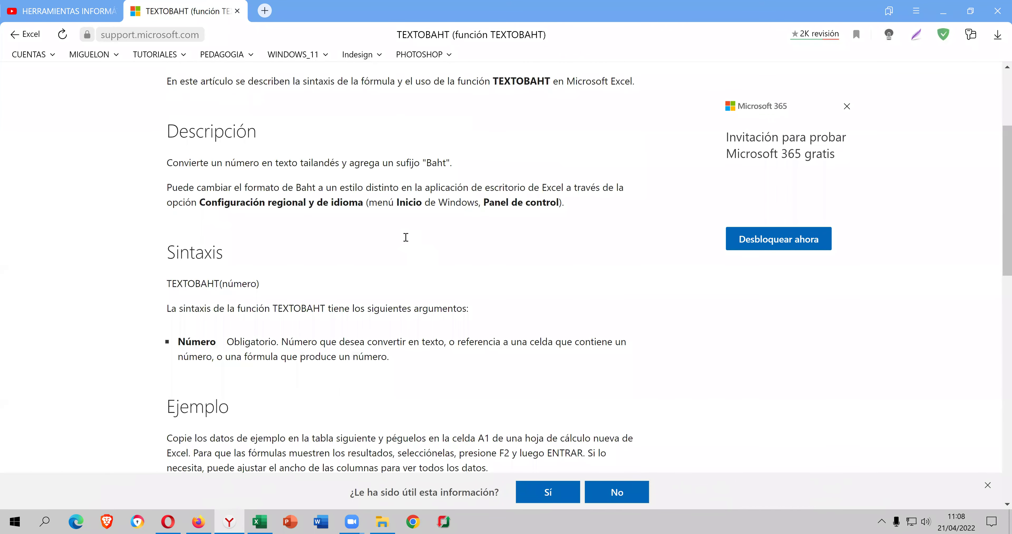
scroll(392, 184, "up", 5)
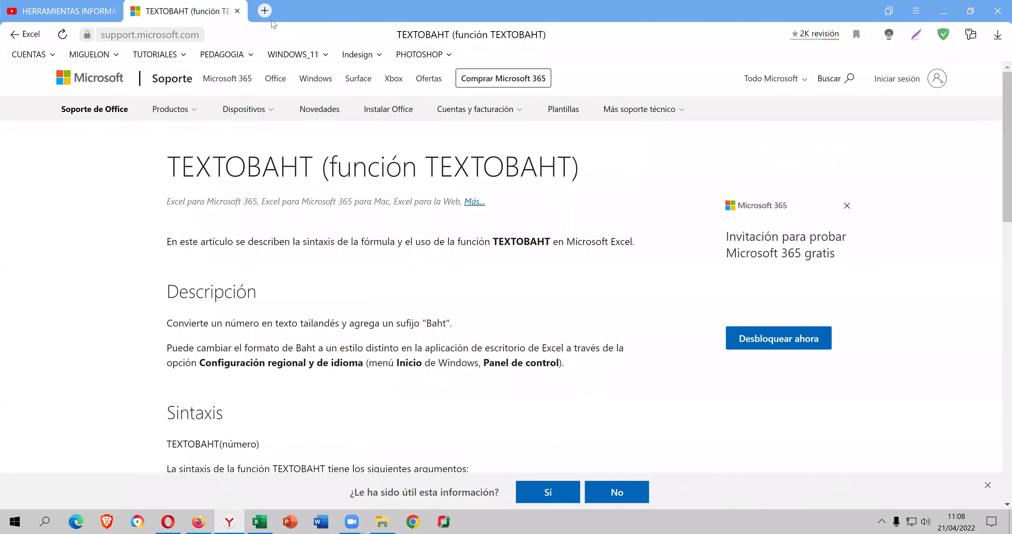
left_click(265, 10)
left_click(237, 10)
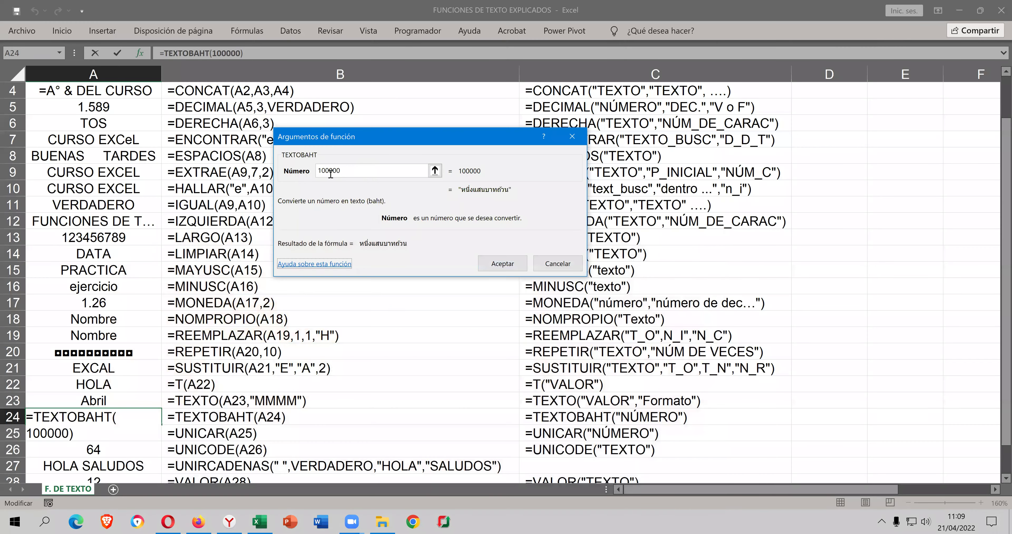
- Change Número to 1 and confirm =TEXTOBAHT(1) in A24
left_click_drag(330, 173, 329, 173)
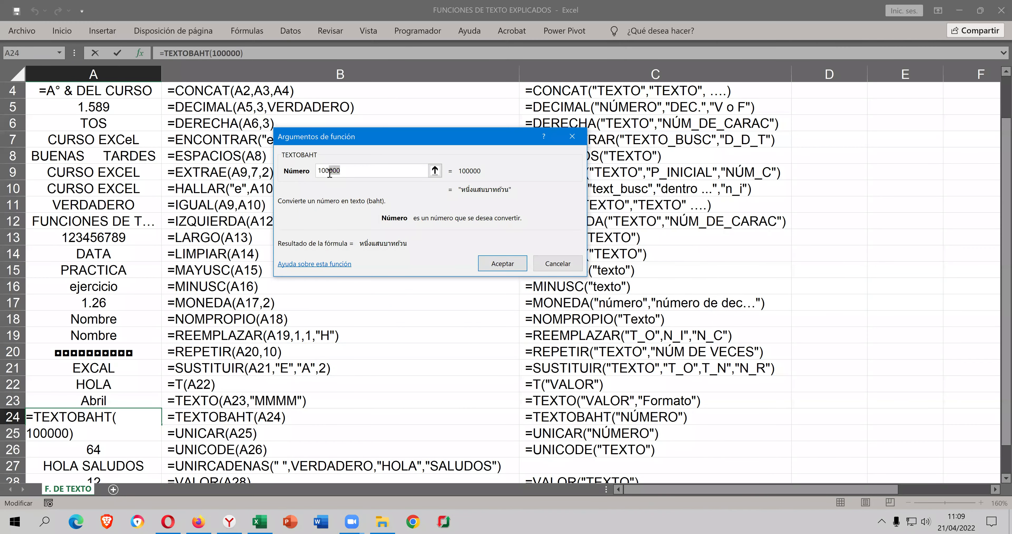
key("BackSpace")
key("BackSpace")
key("BackSpace")
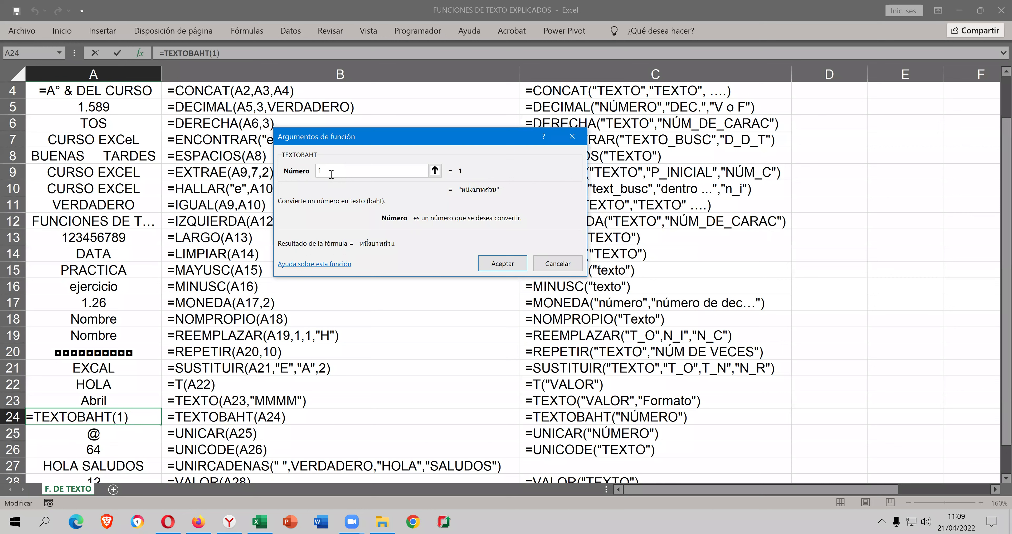
left_click(498, 264)
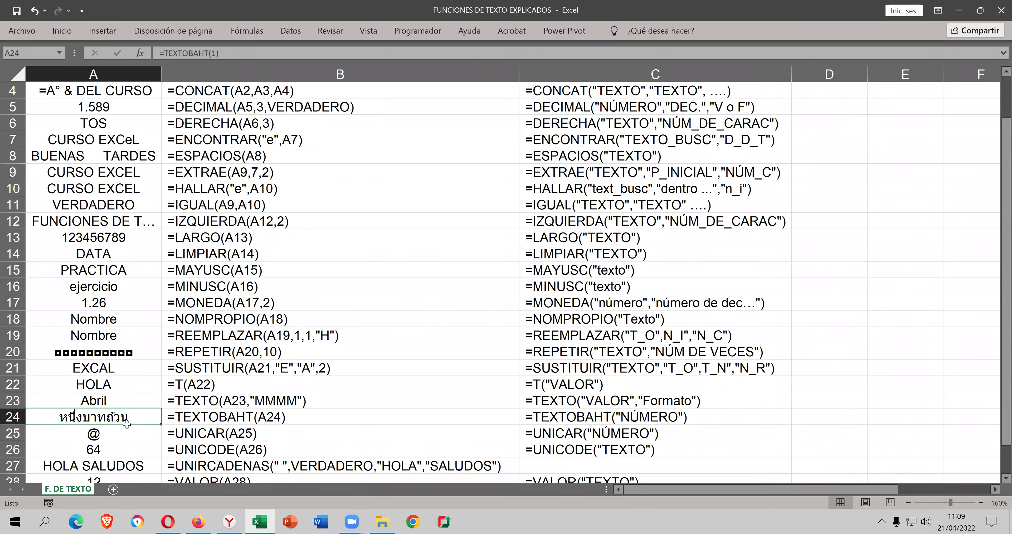
scroll(127, 424, "down", 1)
scroll(124, 412, "down", 2)
- Enter =UNICAR(92) in A25 so it displays the backslash, then recheck the cell
left_click(119, 384)
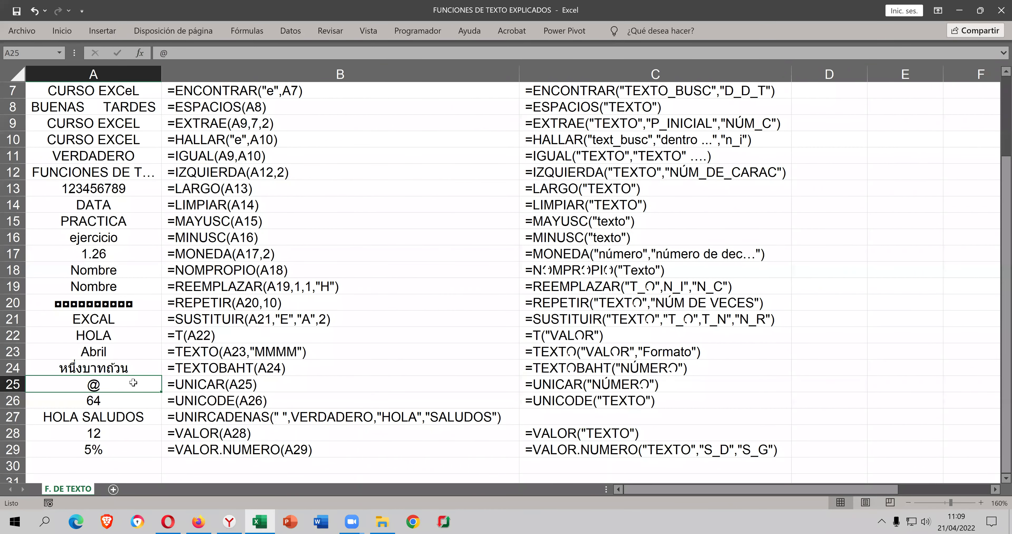
type("=")
type("U")
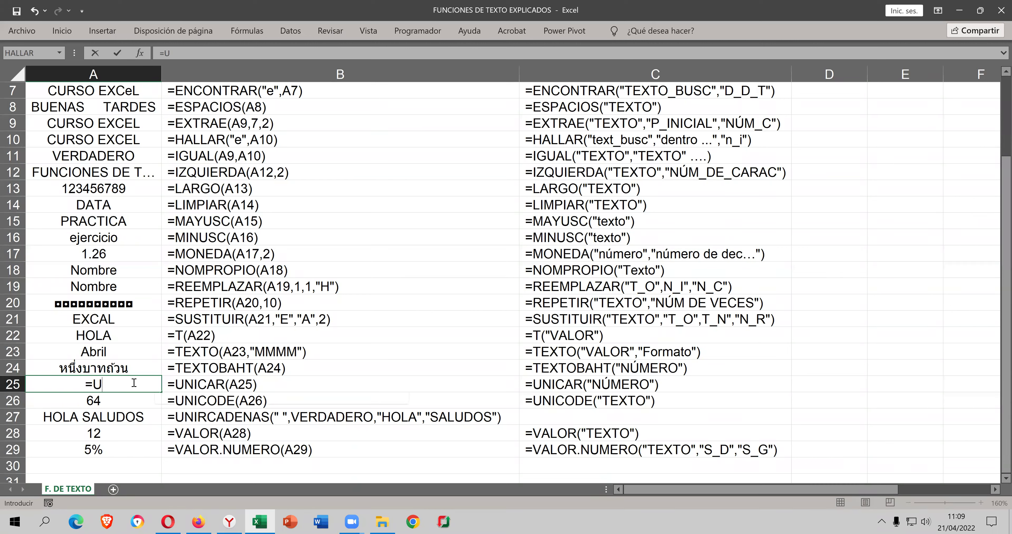
type("NI")
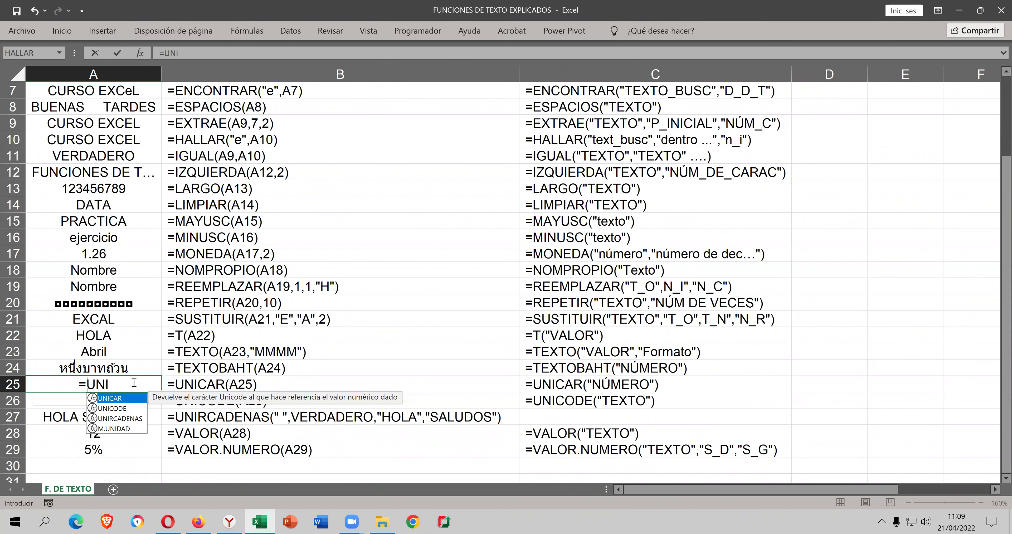
key("Tab")
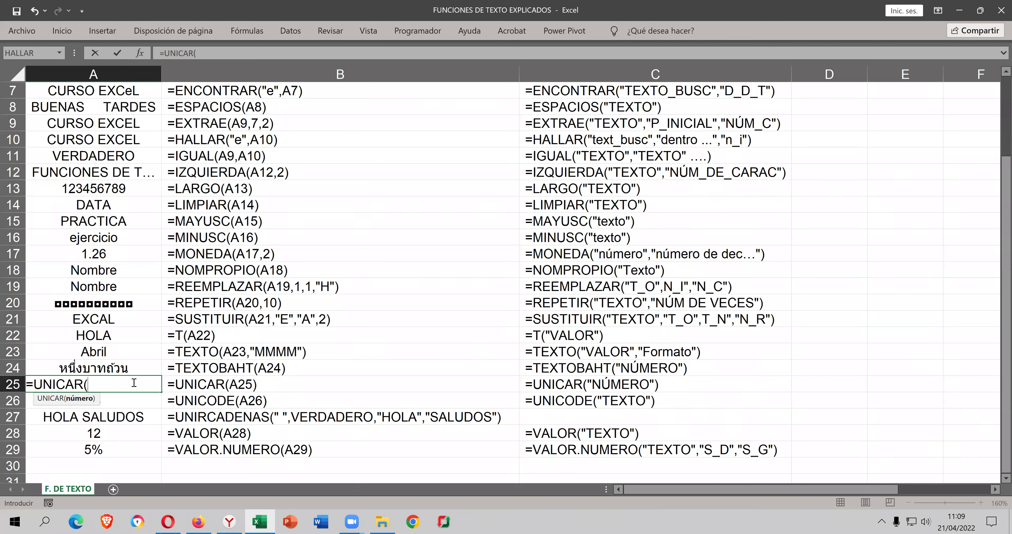
type("9")
type("2")
key("Return")
left_click(133, 382)
scroll(135, 380, "up", 2)
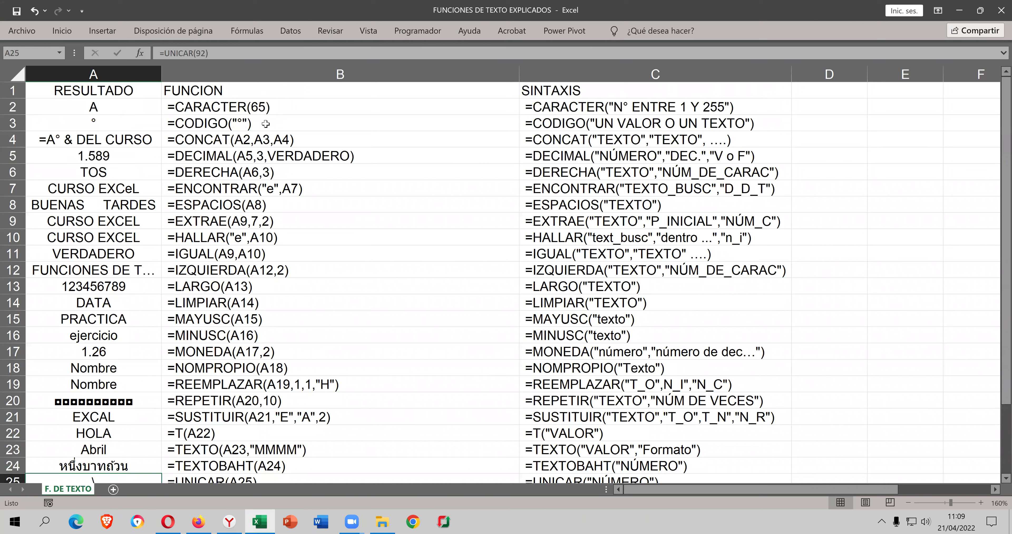
- Inspect B2's CARACTER formula, then scroll down and select the HOLA SALUDOS cell A27
left_click(268, 110)
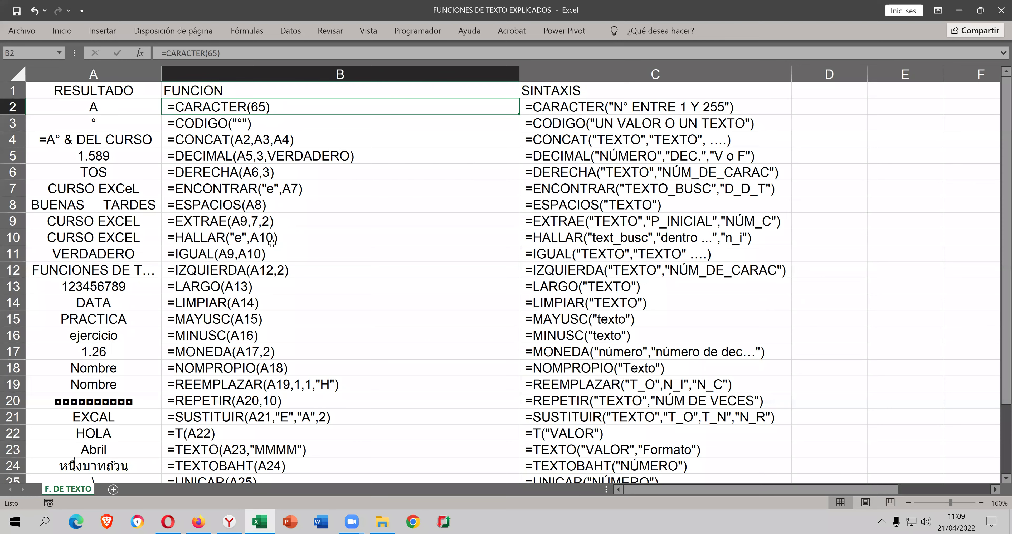
scroll(272, 243, "down", 1)
scroll(242, 265, "down", 2)
scroll(146, 294, "down", 3)
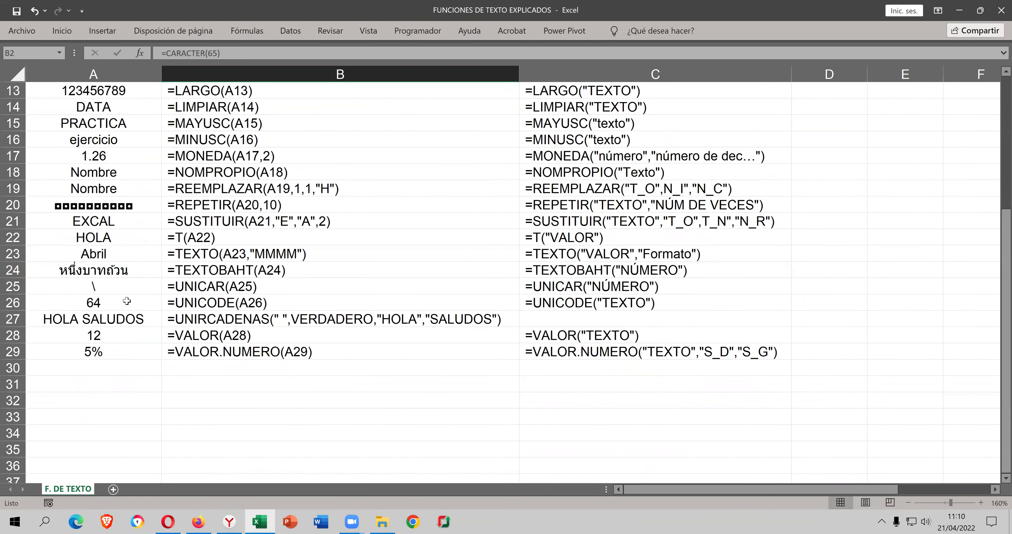
left_click(120, 305)
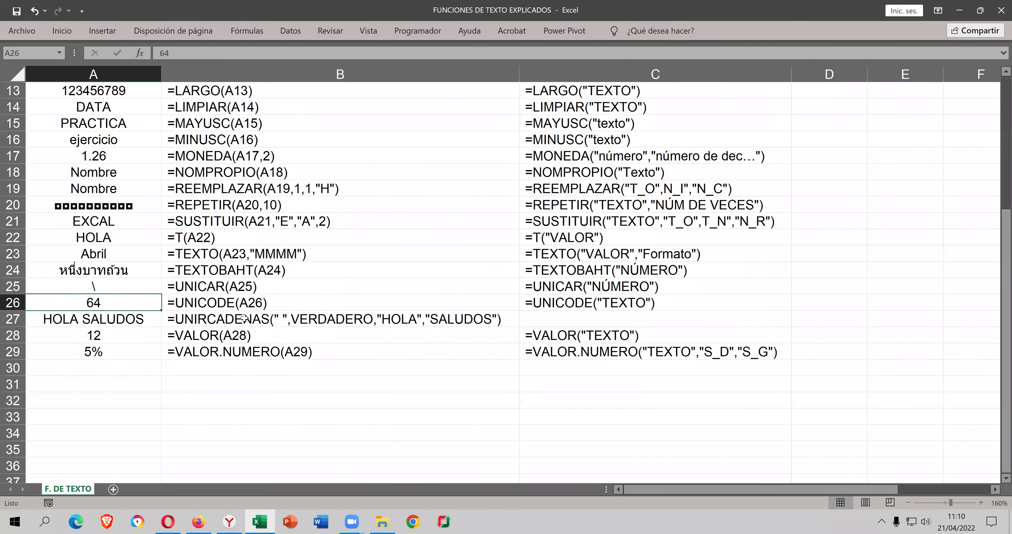
left_click(69, 319)
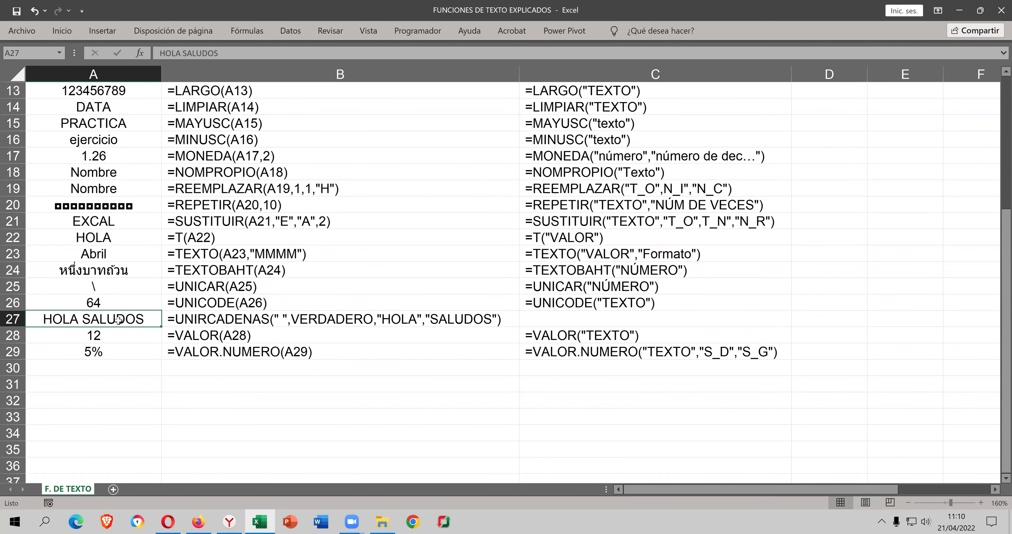
- Replace HOLA SALUDOS with =UNIRCADENAS( and open its empty arguments form
double_click(140, 319)
key("shift+Left")
key("shift+Left")
left_click_drag(6, 303, 7, 302)
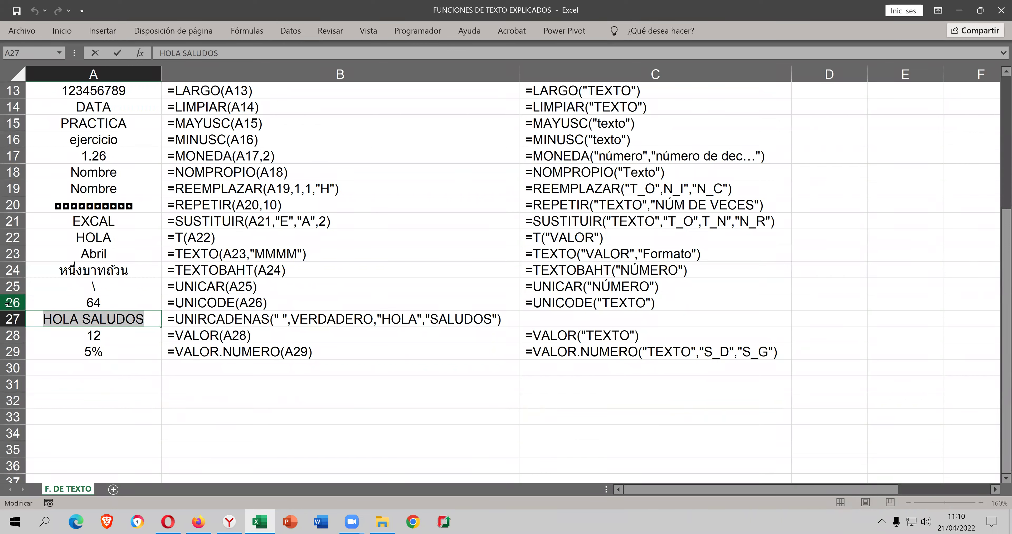
type("=UNI")
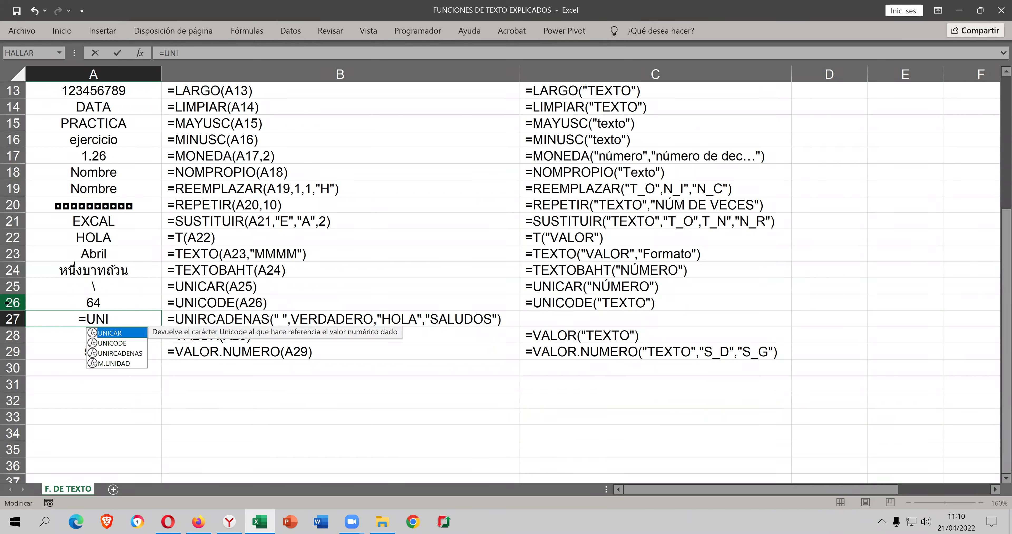
key("Down")
key("Down")
key("Tab")
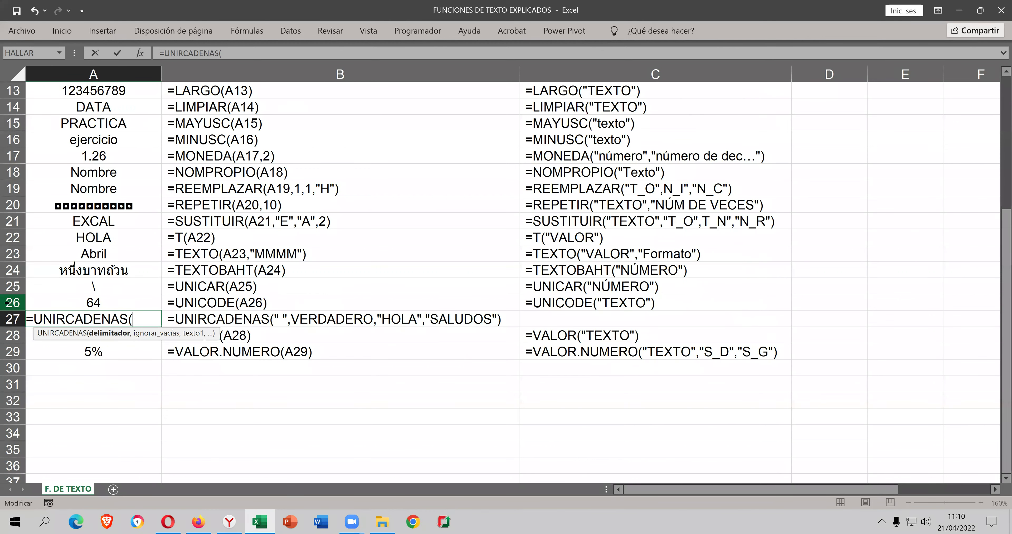
key("ctrl+a")
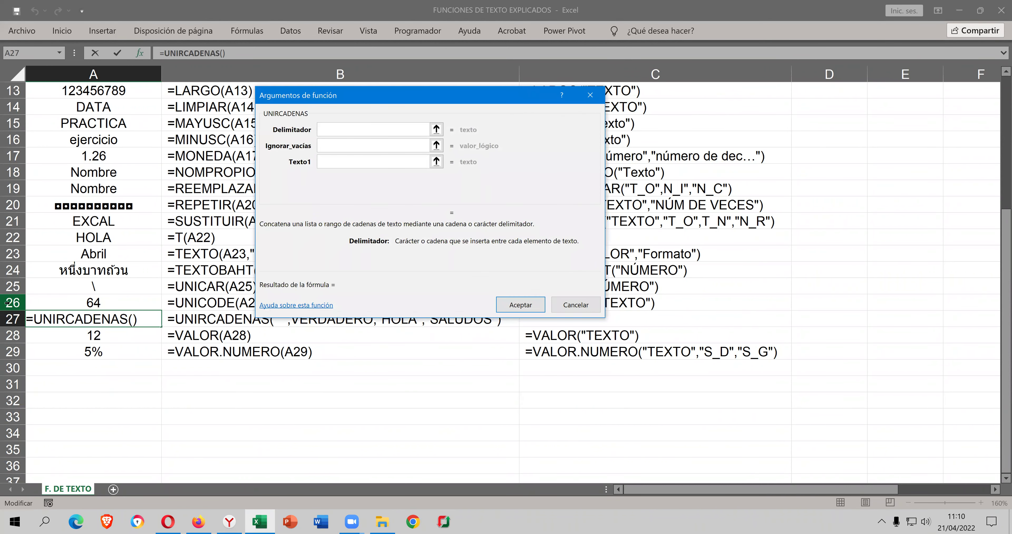
- Enter a single quoted space " " as the UNIRCADENAS Delimitador for A27
left_click(334, 145)
left_click(333, 161)
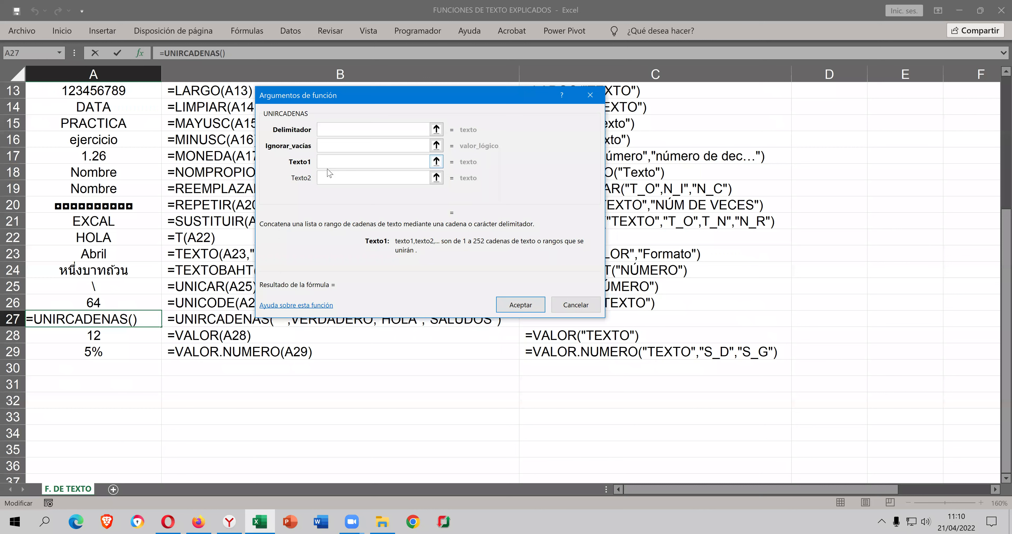
left_click(334, 133)
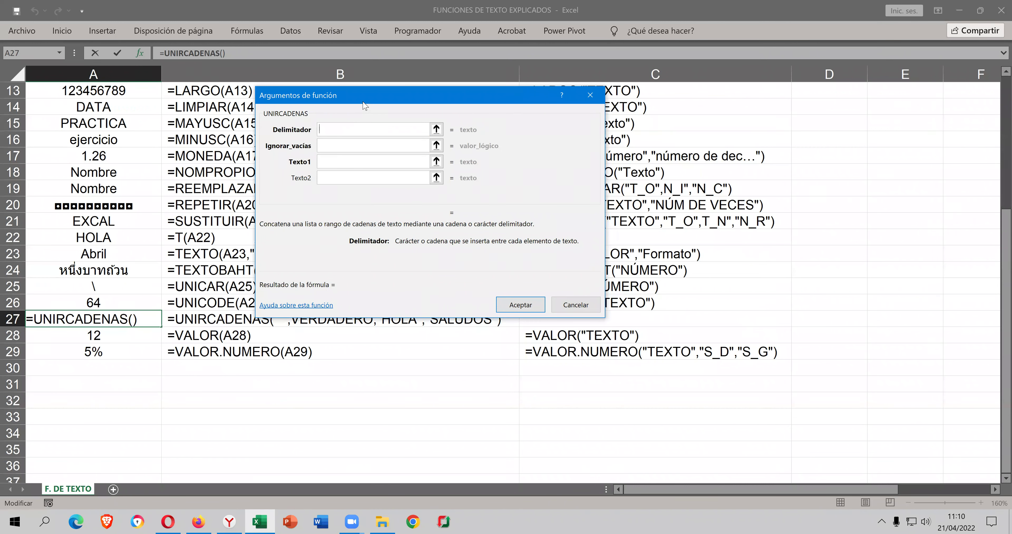
left_click_drag(365, 106, 338, 81)
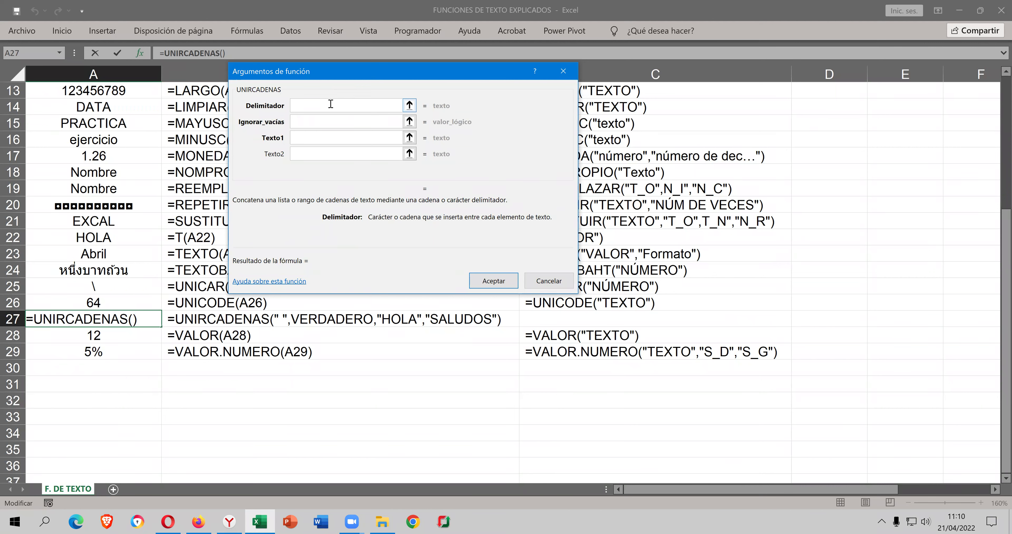
type("\" \"")
key("Tab")
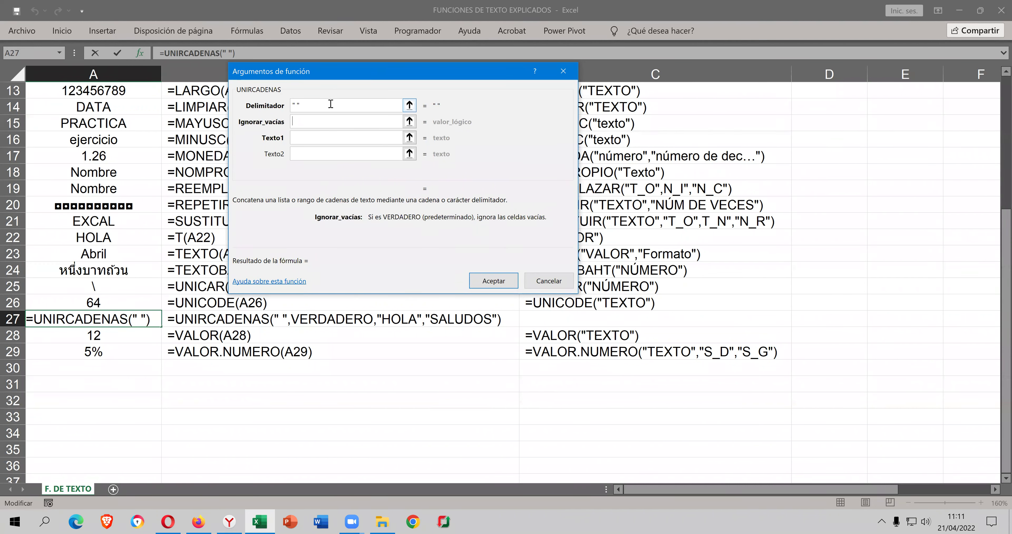
- Fill the UNIRCADENAS arguments with VERDADERO, "BUEN", "DÍA" and COMO ESTAS
type("VERDADER")
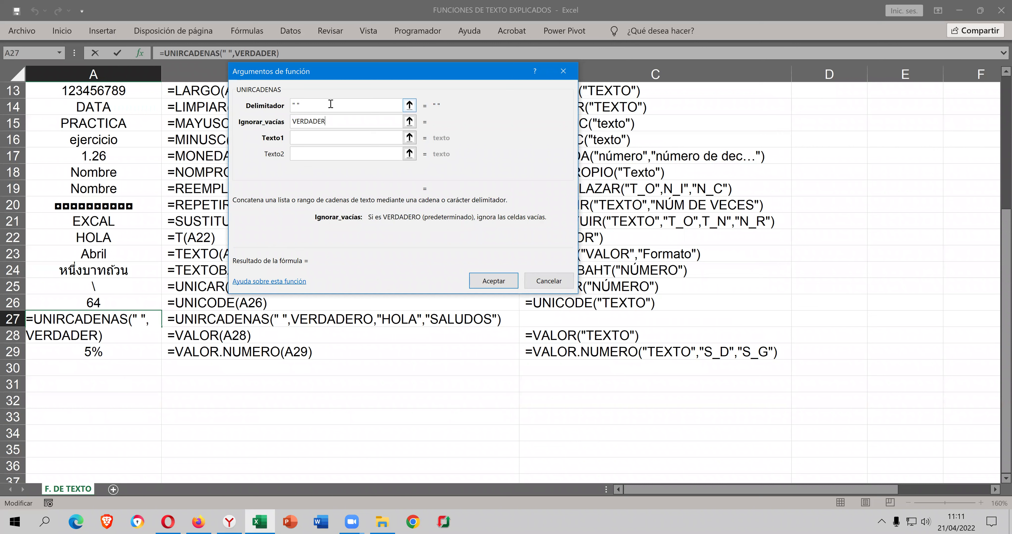
type("O")
key("Tab")
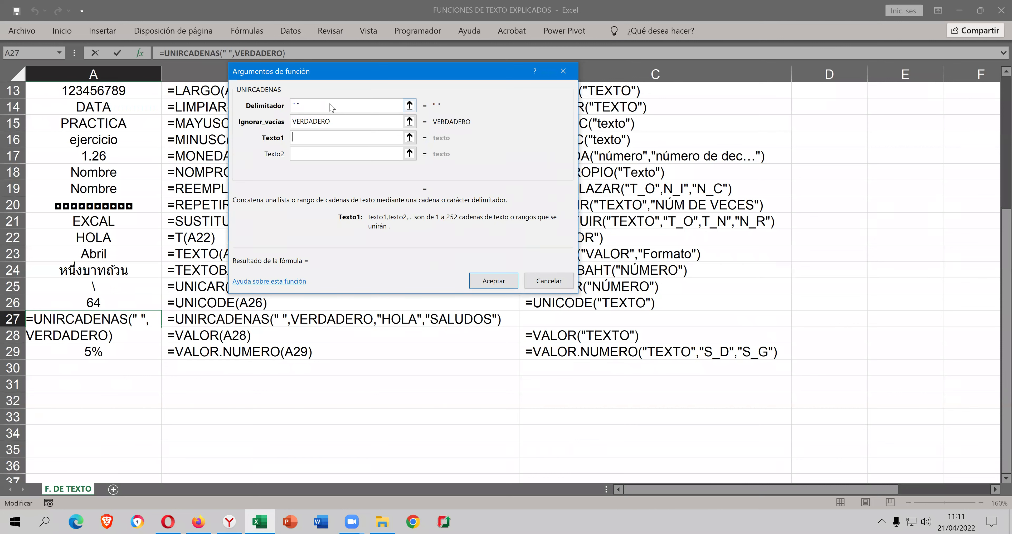
type("\"")
type("BUEN\"")
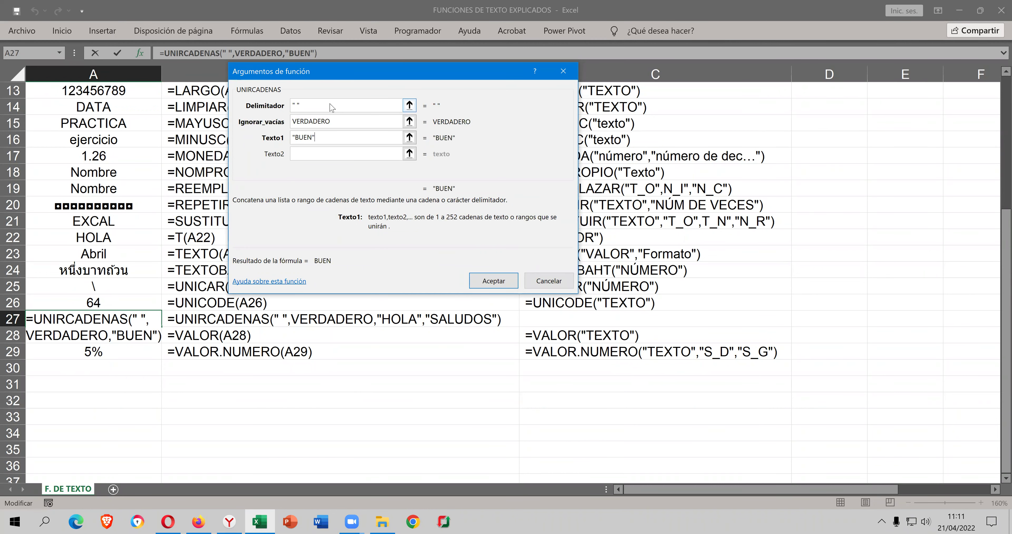
key("Tab")
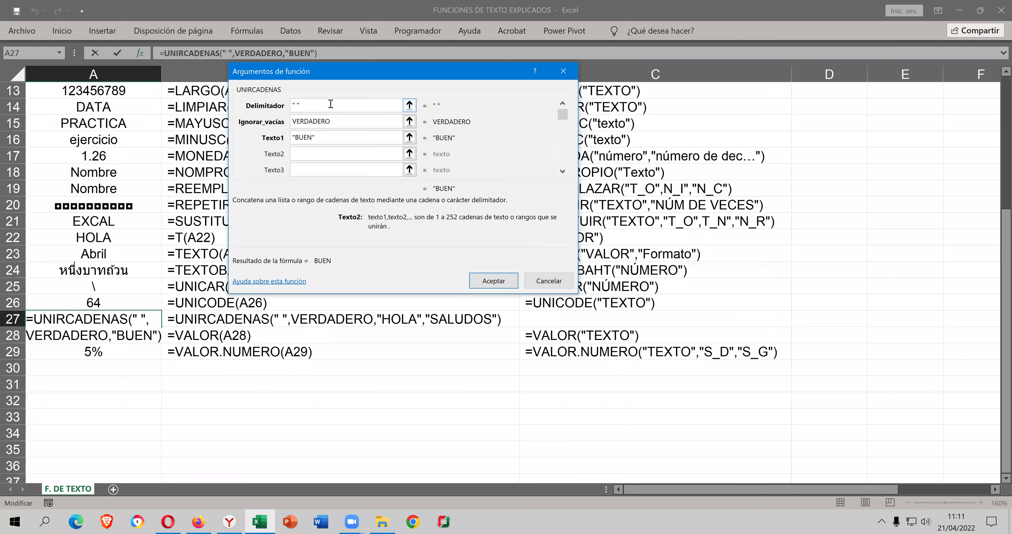
type("\"DÍA\"")
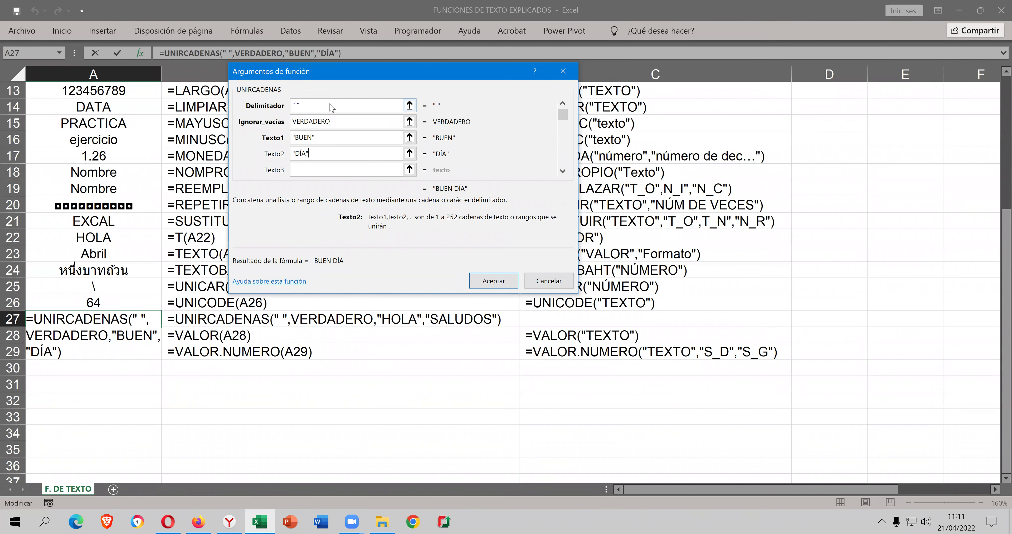
type("\"")
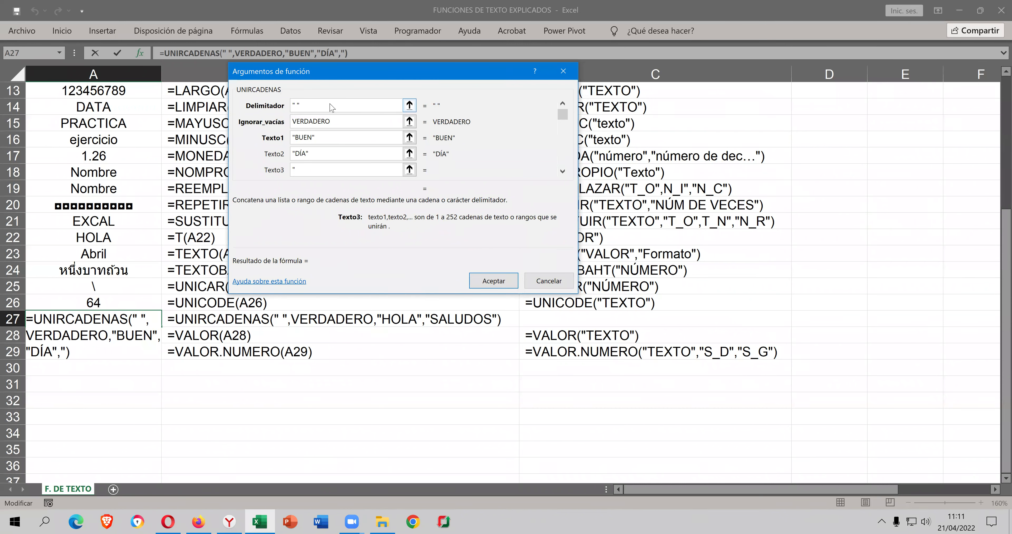
key("alt+space")
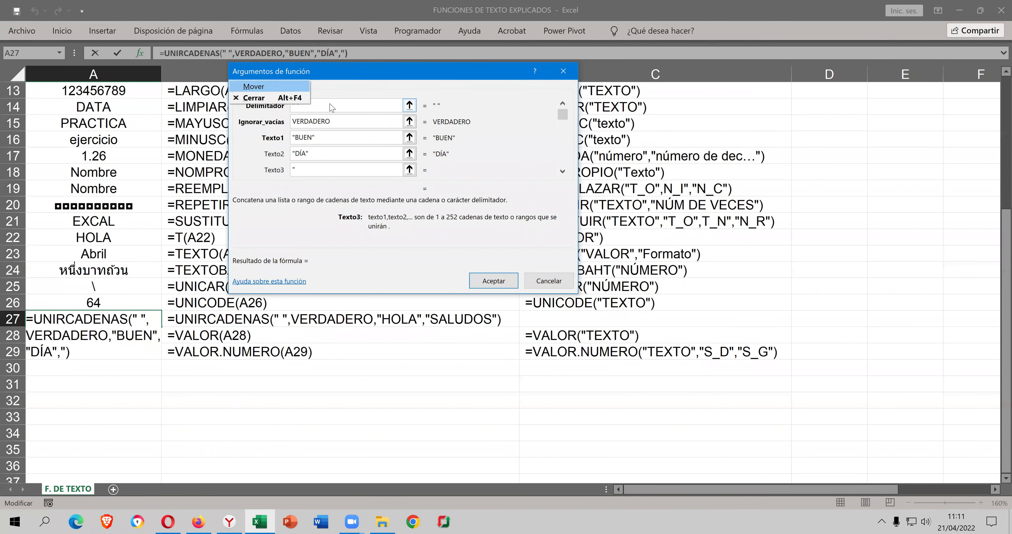
key("Escape")
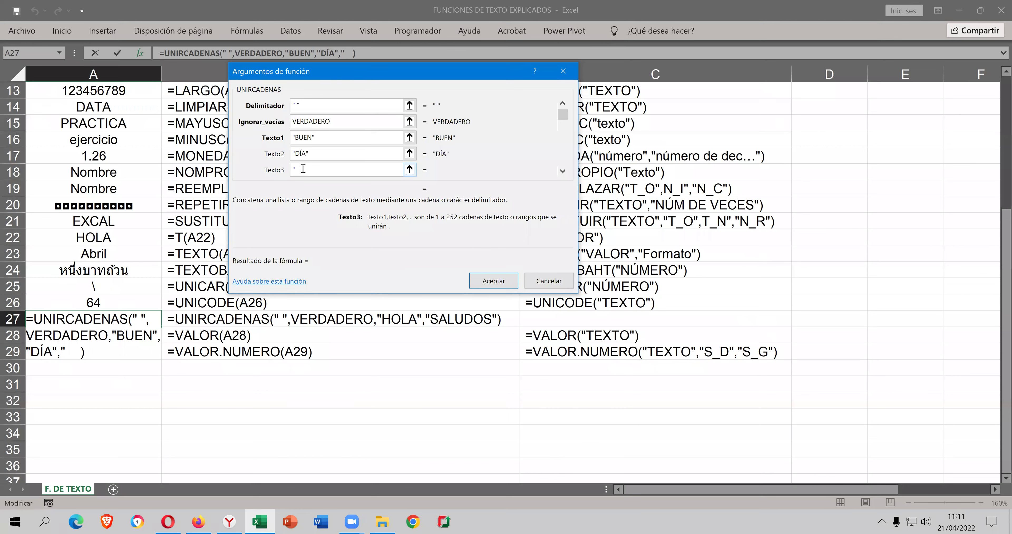
type("\"")
key("Tab")
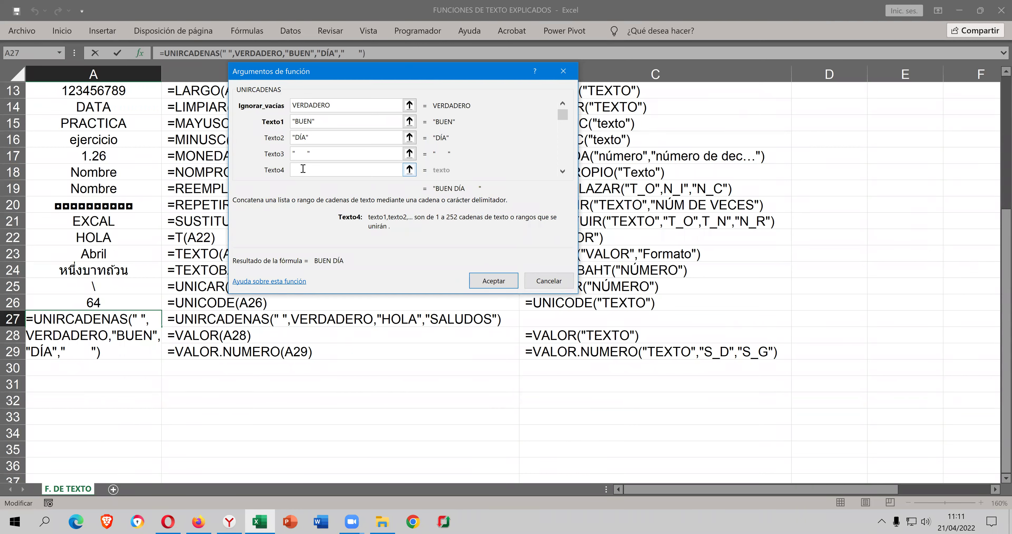
type("COMO ESTAS")
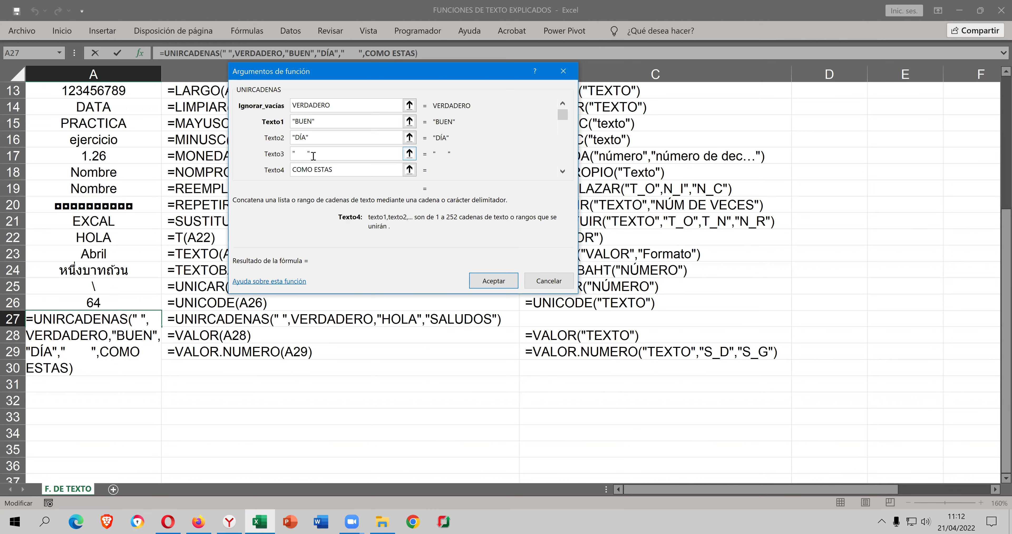
- Clear the stray Texto3 argument and confirm, so A27 shows BUEN DÍA COMO ESTAS
left_click(314, 156)
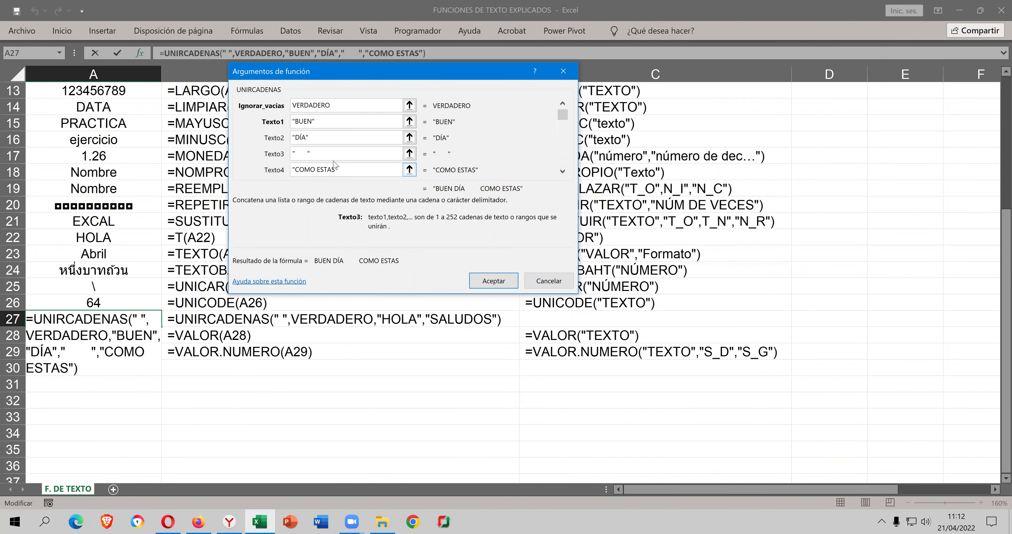
left_click_drag(326, 153, 234, 153)
key("BackSpace")
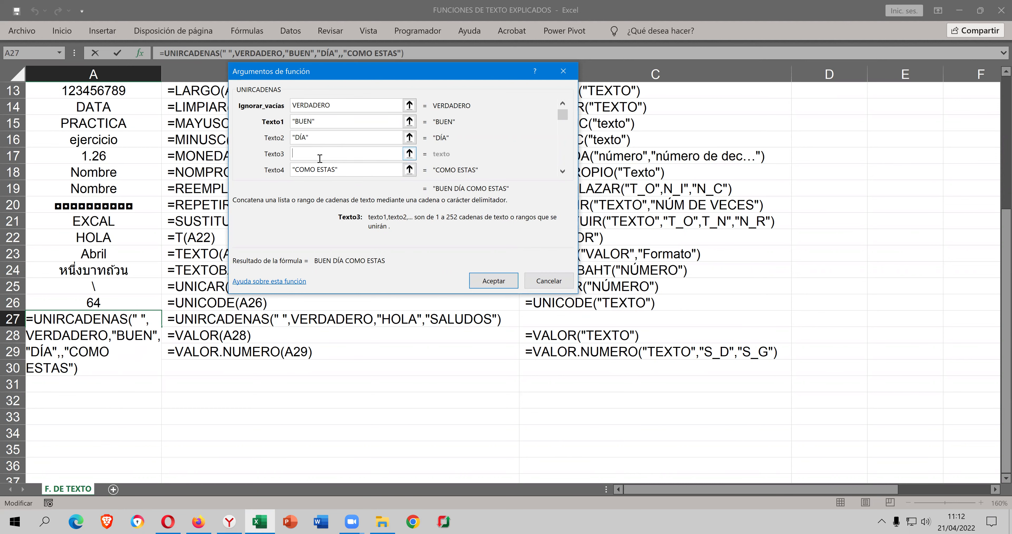
scroll(345, 150, "up", 1)
scroll(344, 150, "up", 1)
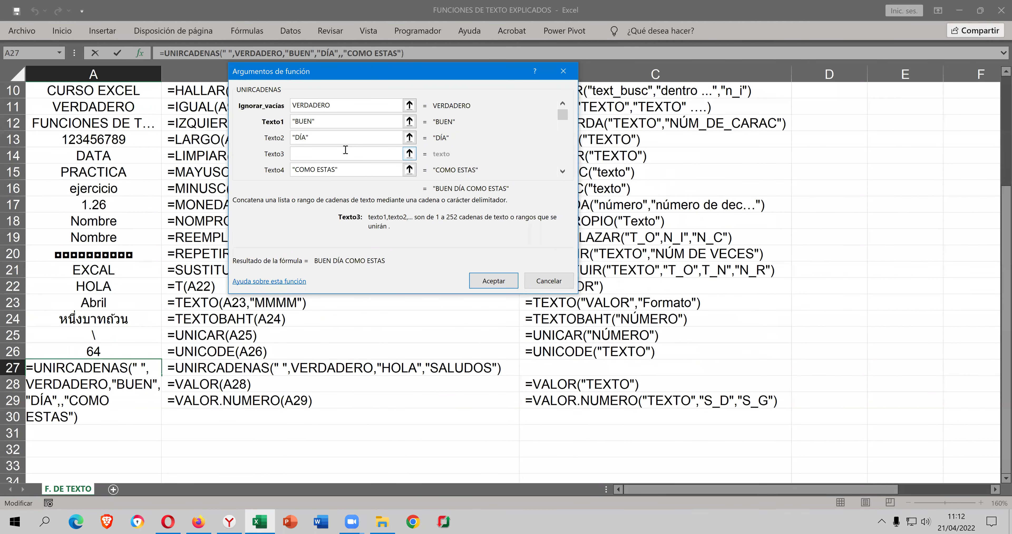
scroll(550, 127, "up", 2)
scroll(566, 118, "up", 2)
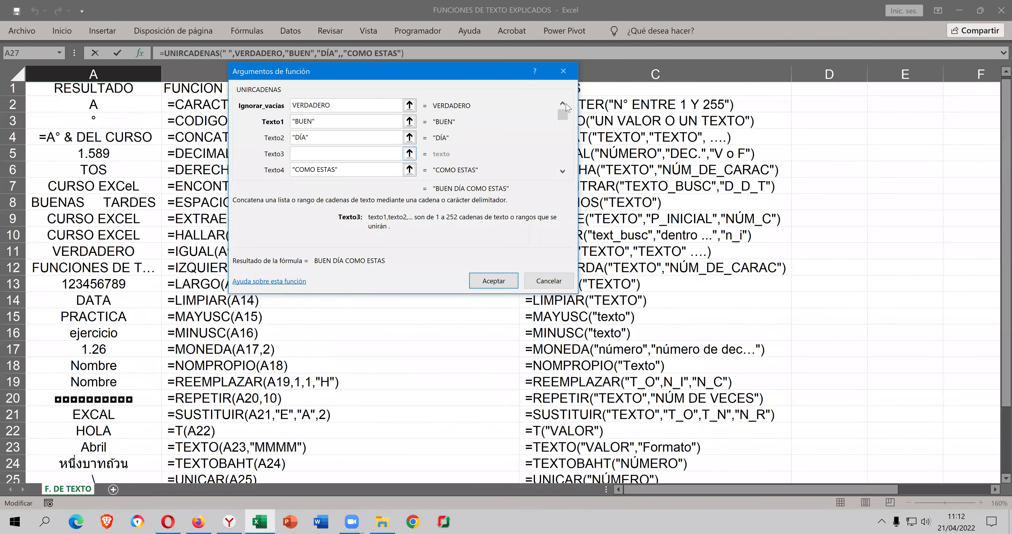
left_click(563, 104)
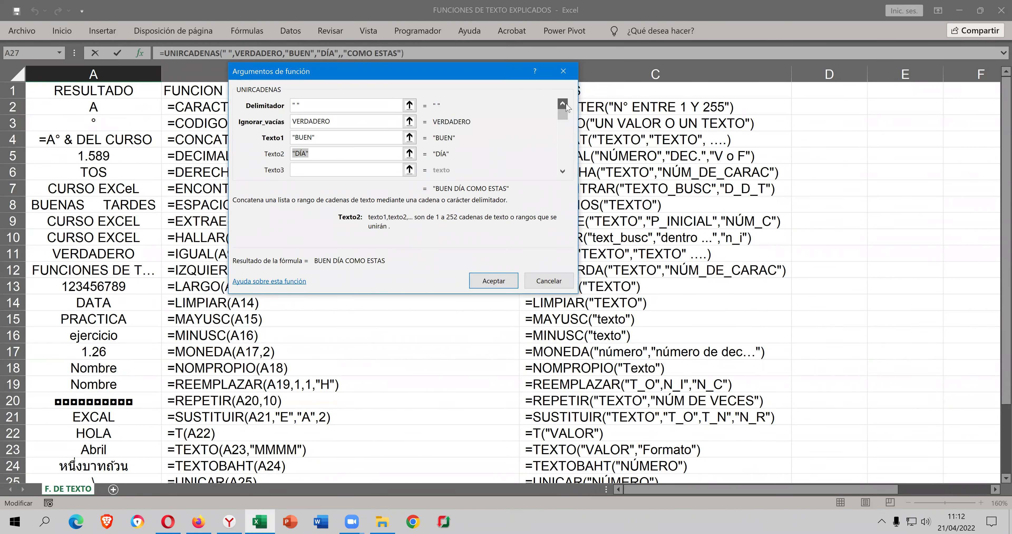
left_click(563, 171)
left_click(563, 172)
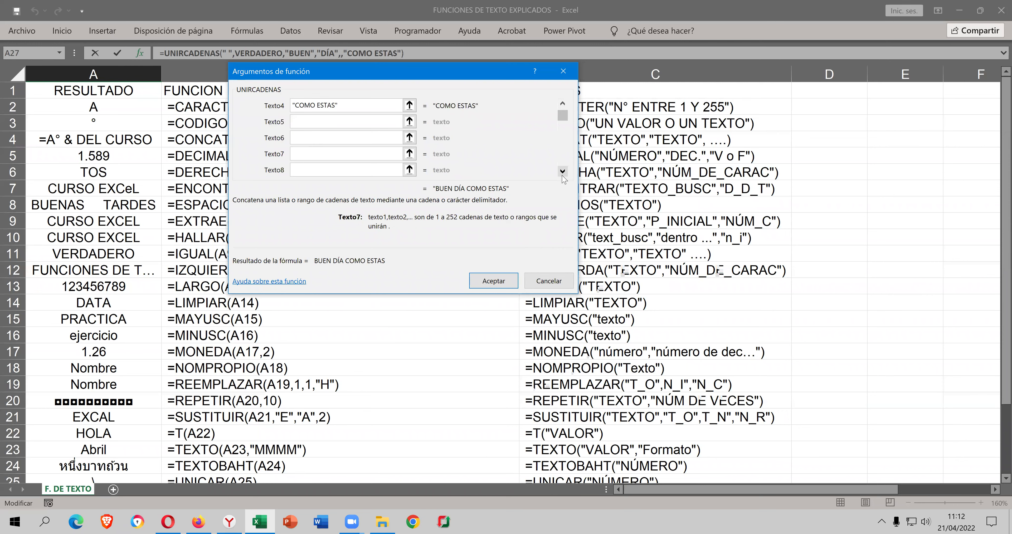
left_click(501, 286)
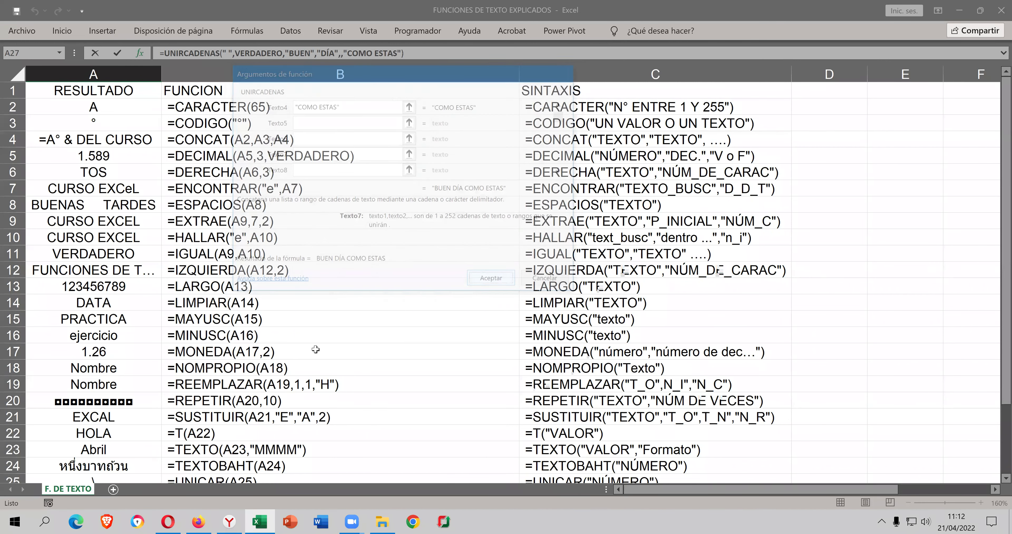
- Enter =VALOR("MIGUEL") in cell A28 as a first test
scroll(302, 345, "down", 1)
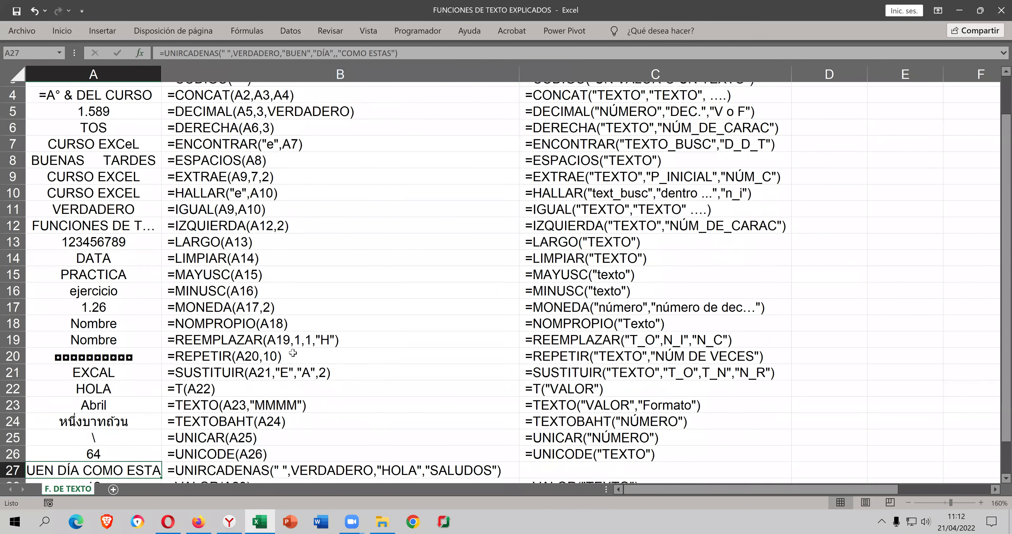
scroll(291, 353, "down", 1)
scroll(271, 347, "down", 1)
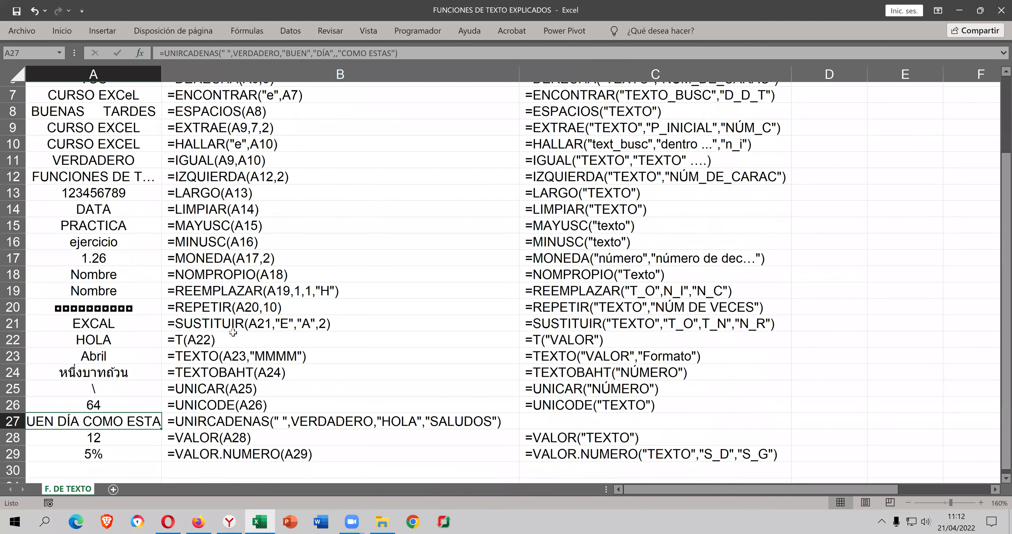
scroll(196, 338, "down", 1)
scroll(151, 340, "down", 1)
scroll(151, 339, "down", 1)
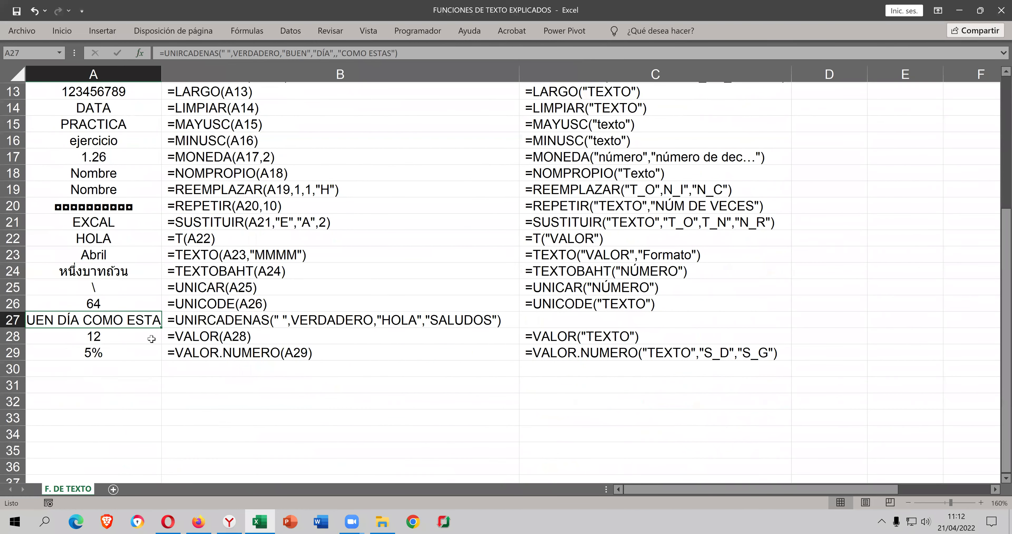
left_click(152, 339)
type("=VALO")
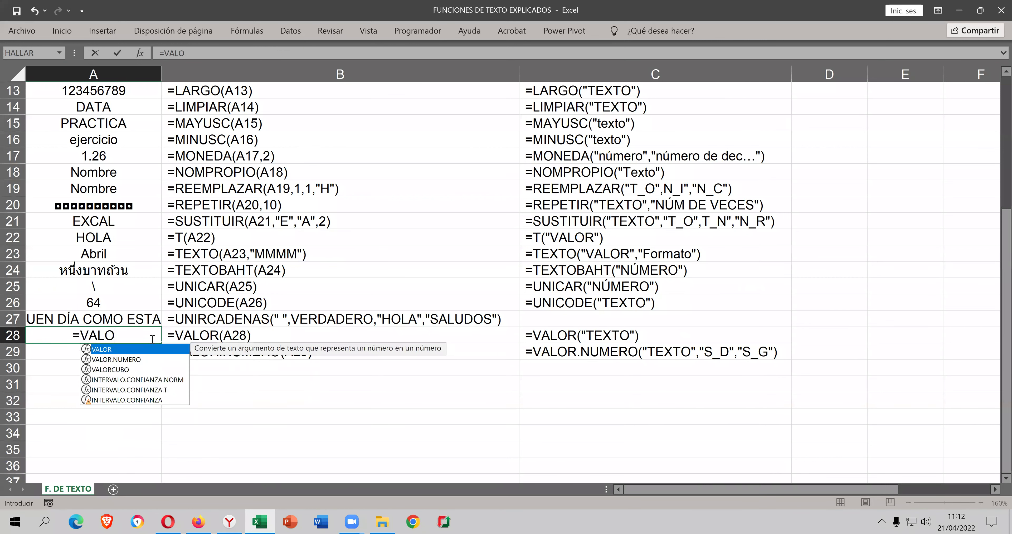
key("Tab")
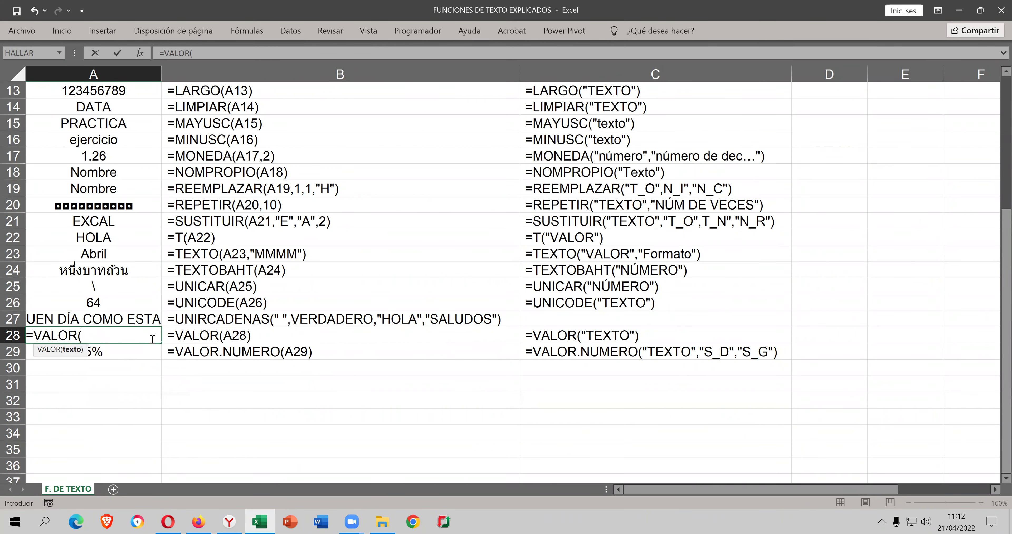
type("\"")
type("MIGUEL\"")
key("Return")
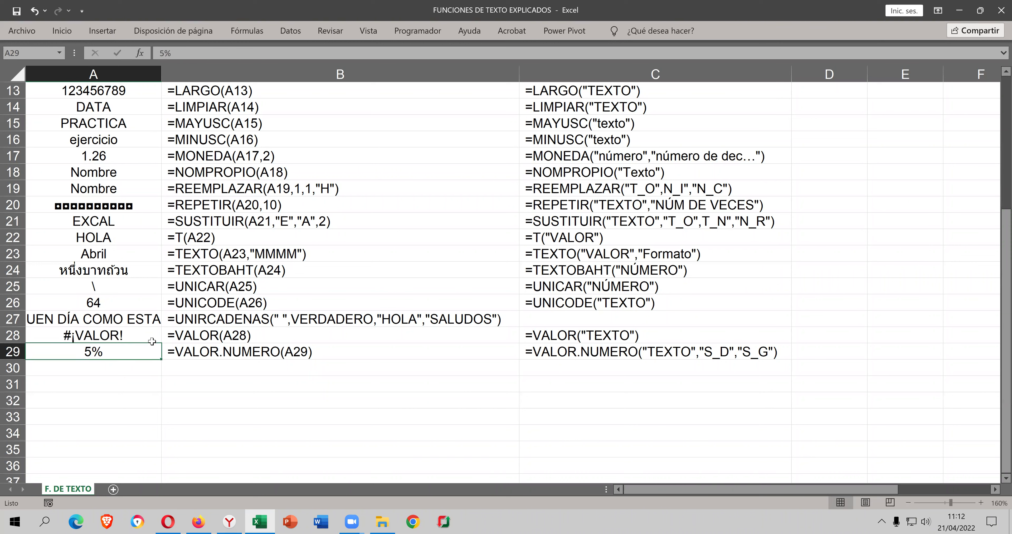
- Change the VALOR argument in A28 to 12 through the Function Arguments dialog
left_click(152, 342)
double_click(153, 342)
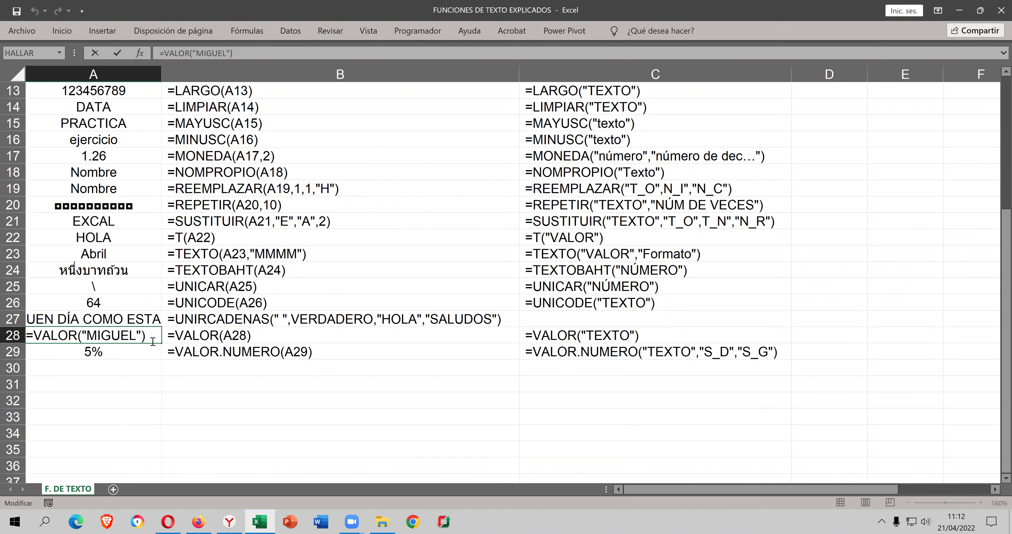
key("Left")
key("shift+F3")
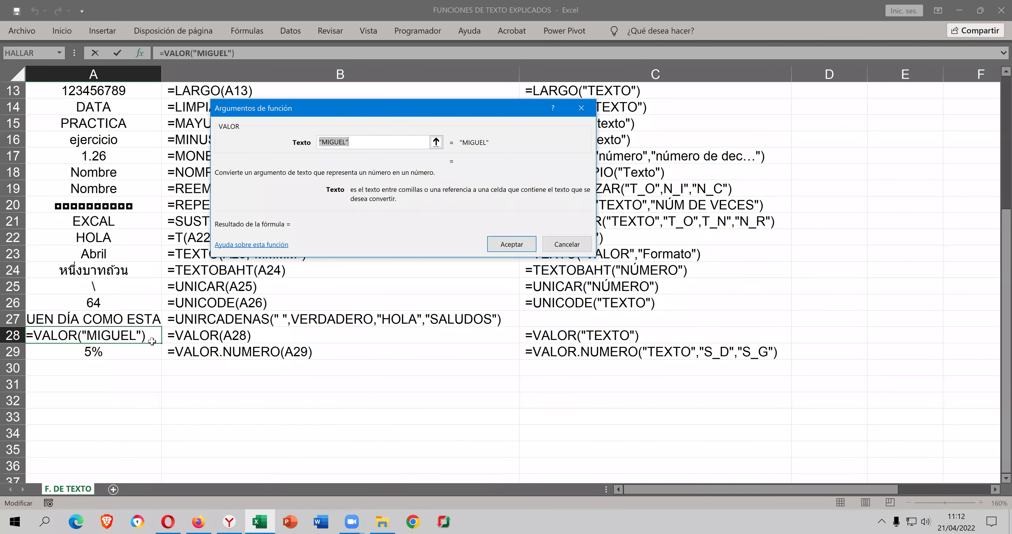
key("BackSpace")
type("12")
key("Return")
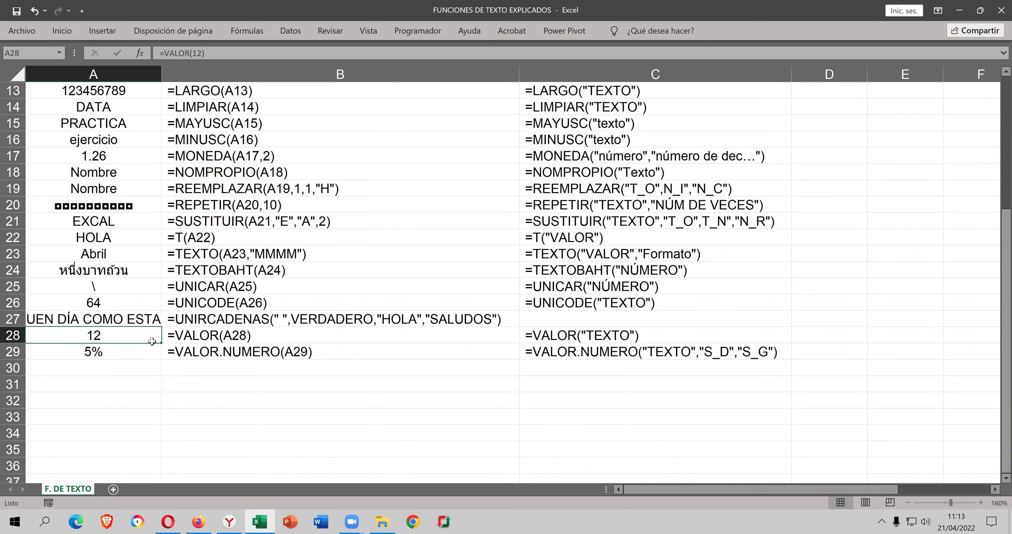
- Edit A28 to =VALOR(12.12) and begin a =VA formula in A29
double_click(152, 341)
key("Left")
type(".12")
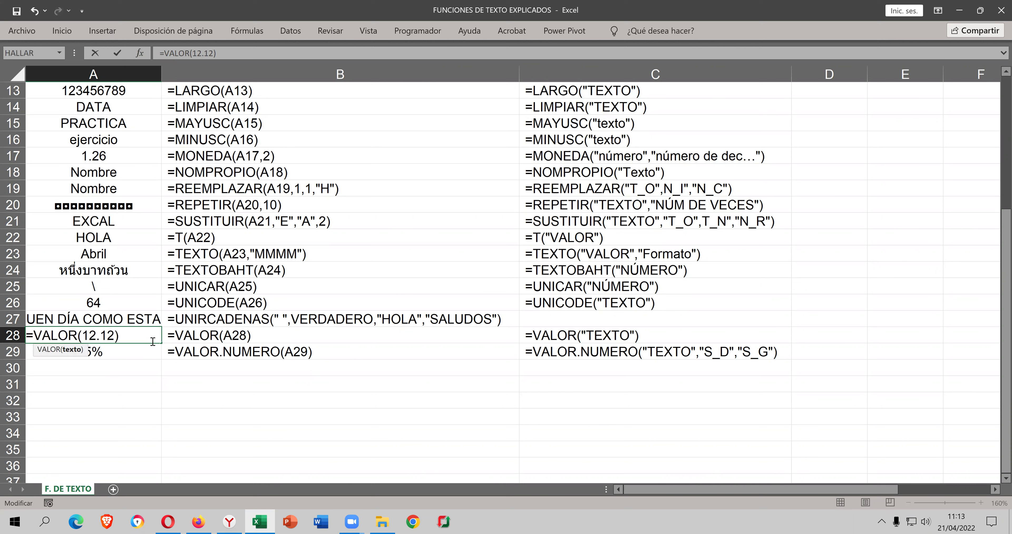
key("Return")
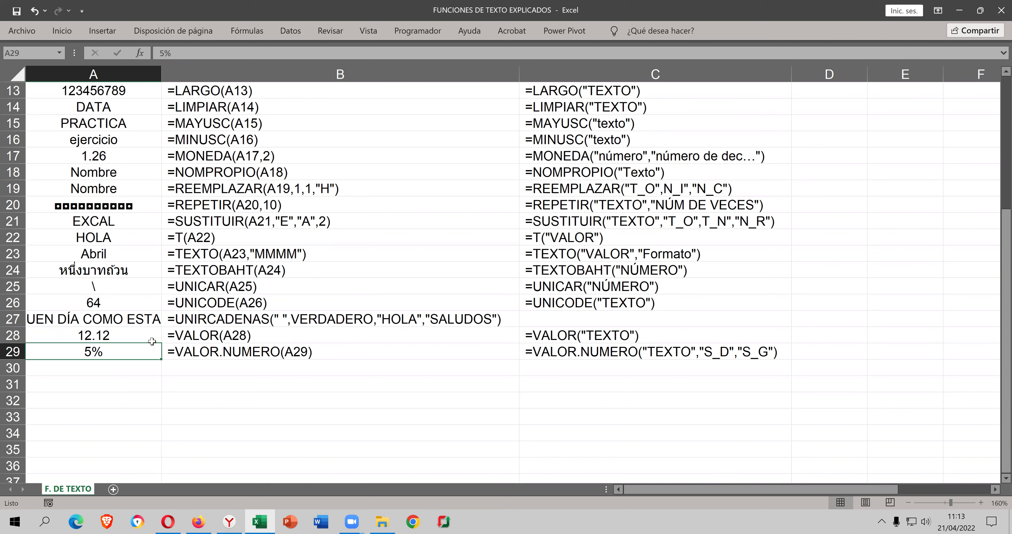
type("=")
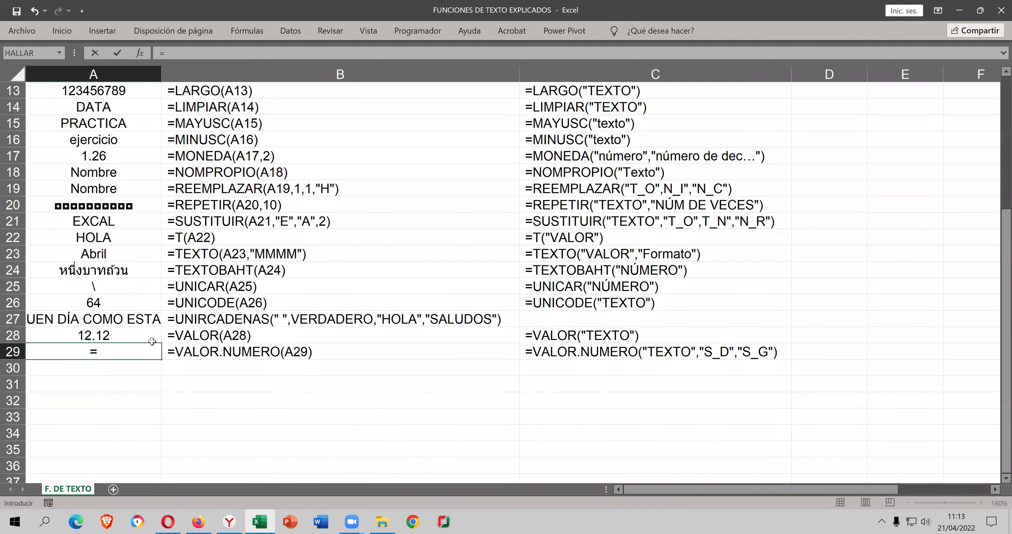
type("VA")
- Choose VALOR.NUMERO for A29 and enter 1000 as its Texto argument
key("Down")
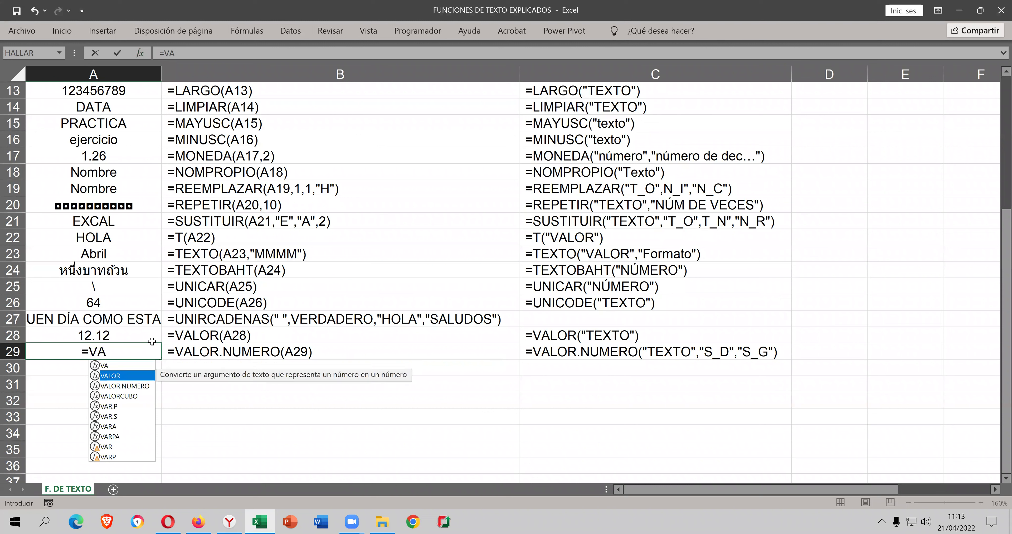
key("Down")
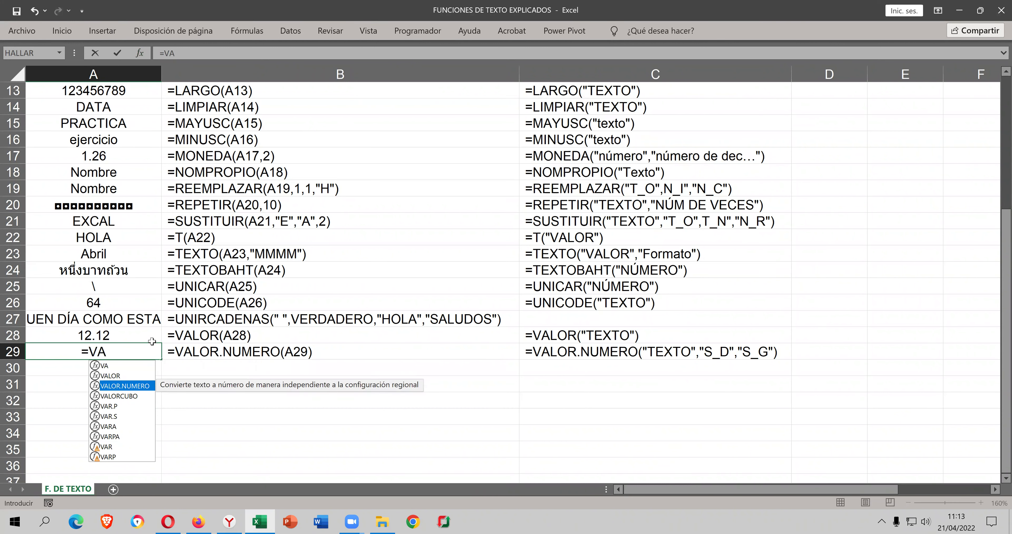
key("Tab")
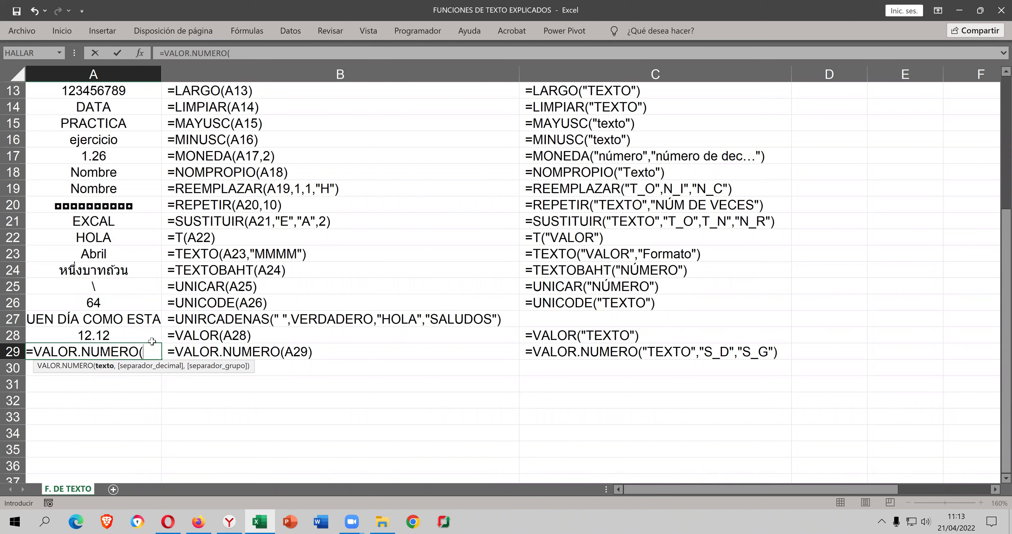
key("ctrl+a")
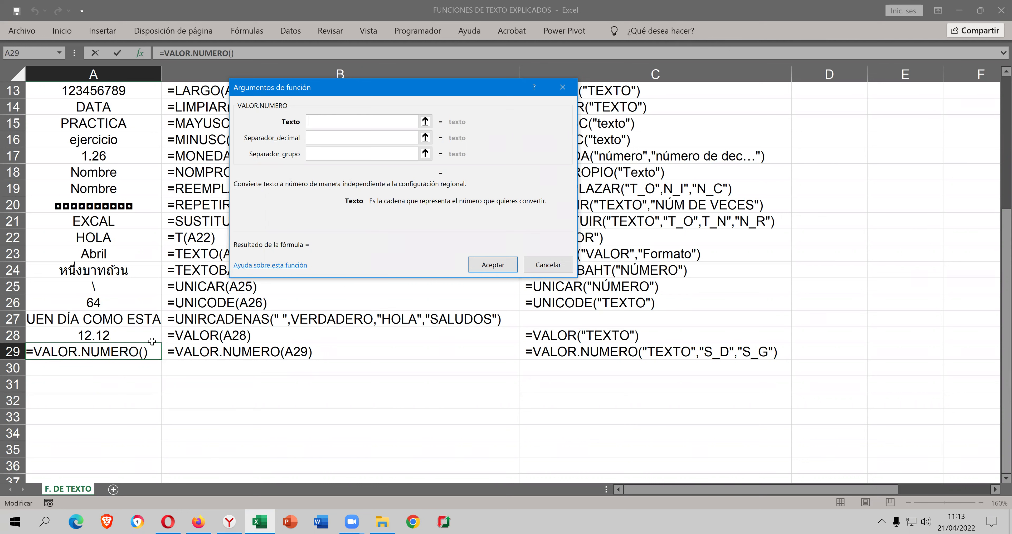
type("1000")
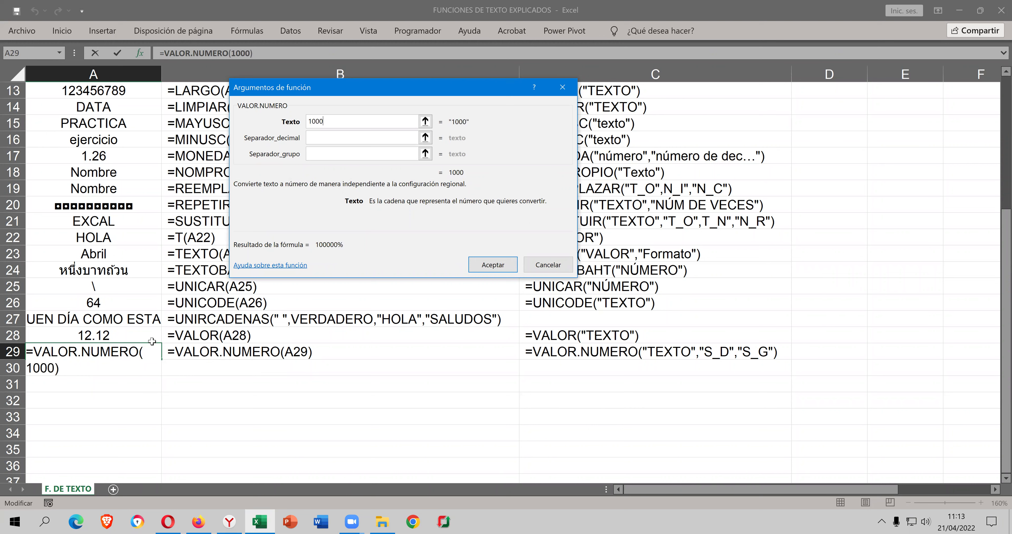
key("Tab")
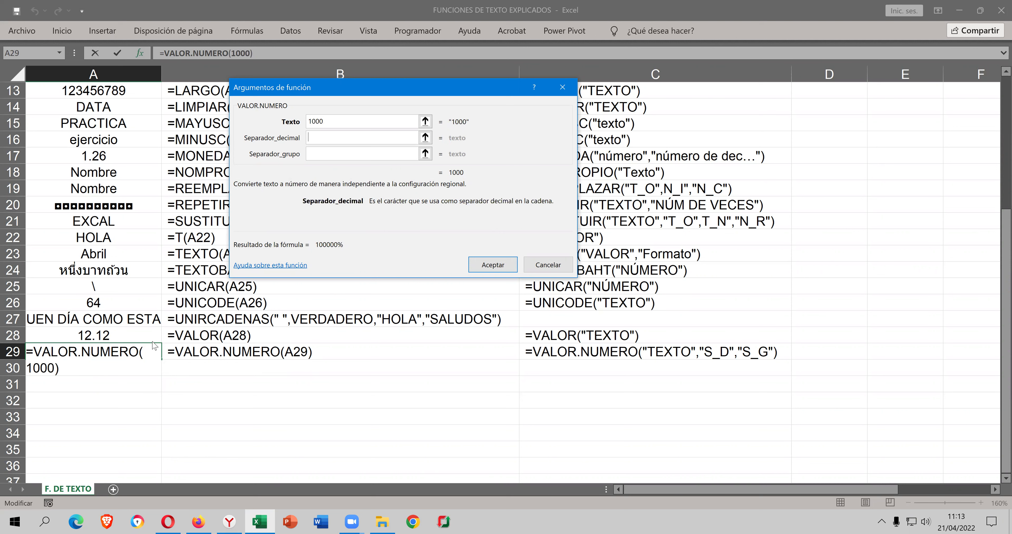
- Set the separators to "" and ".", then open the VALOR.NUMERO online help
type("'")
key("Tab")
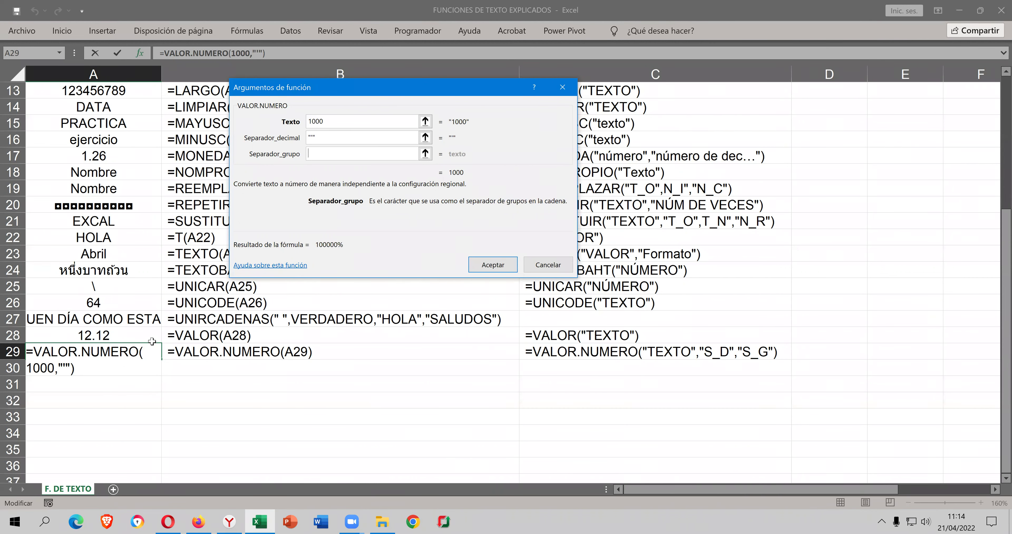
type(".")
key("shift+Tab")
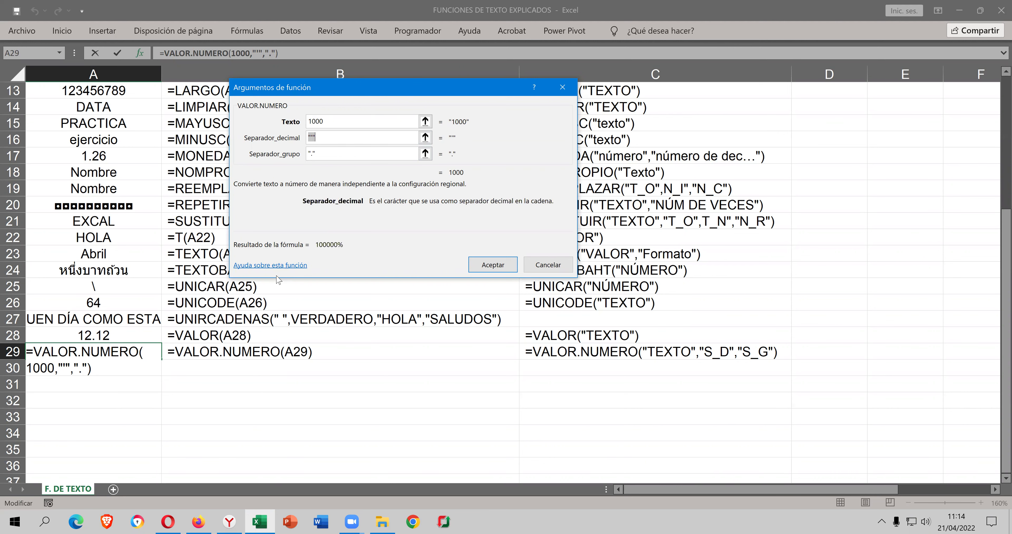
left_click(279, 267)
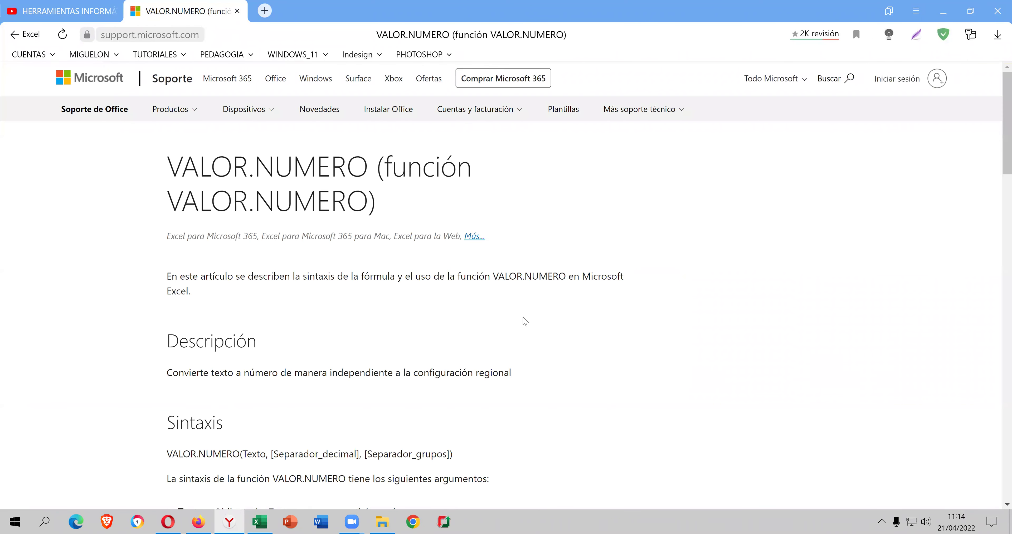
- Read the VALOR.NUMERO support article down to its Ejemplo table, then return to Excel
scroll(515, 326, "down", 1)
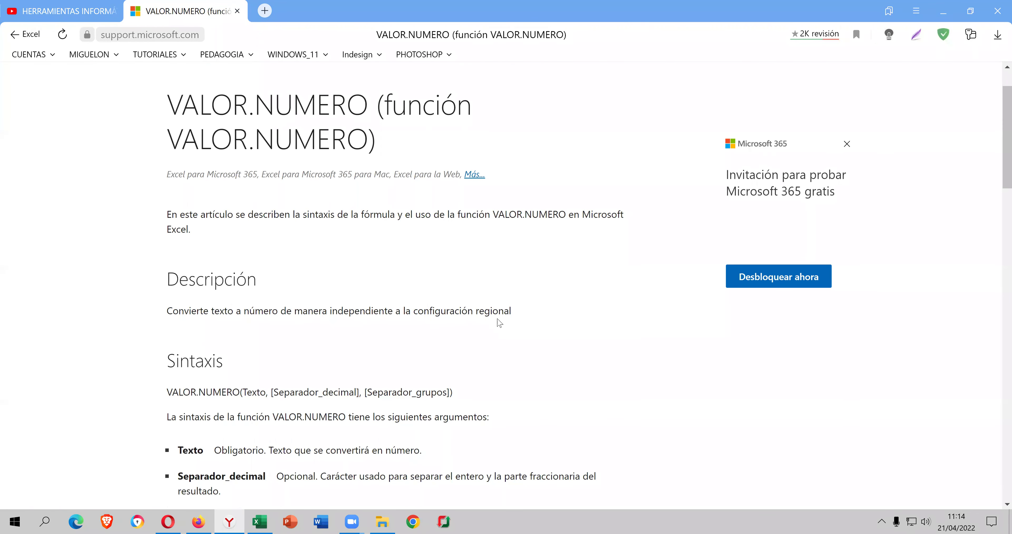
scroll(494, 328, "down", 1)
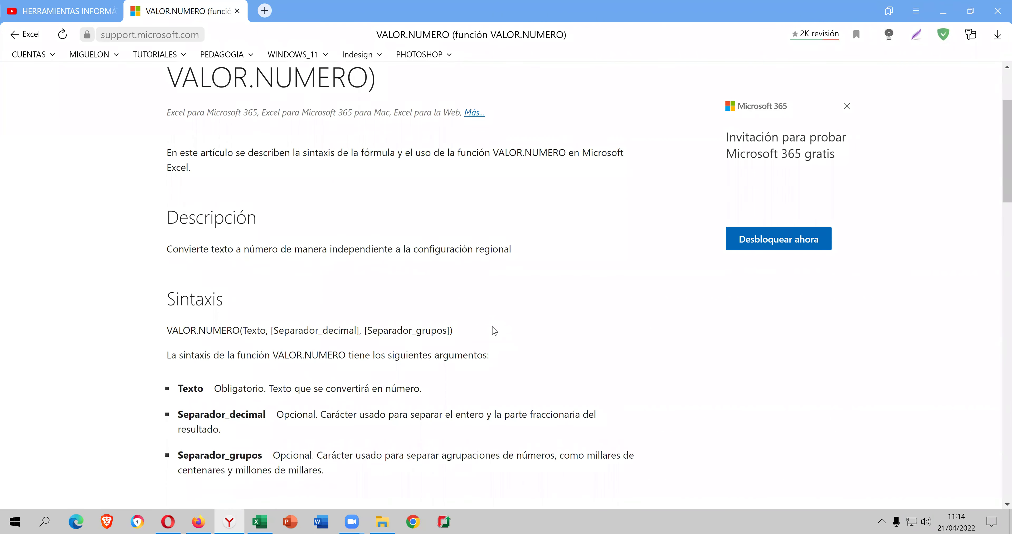
scroll(494, 331, "down", 1)
scroll(487, 329, "down", 1)
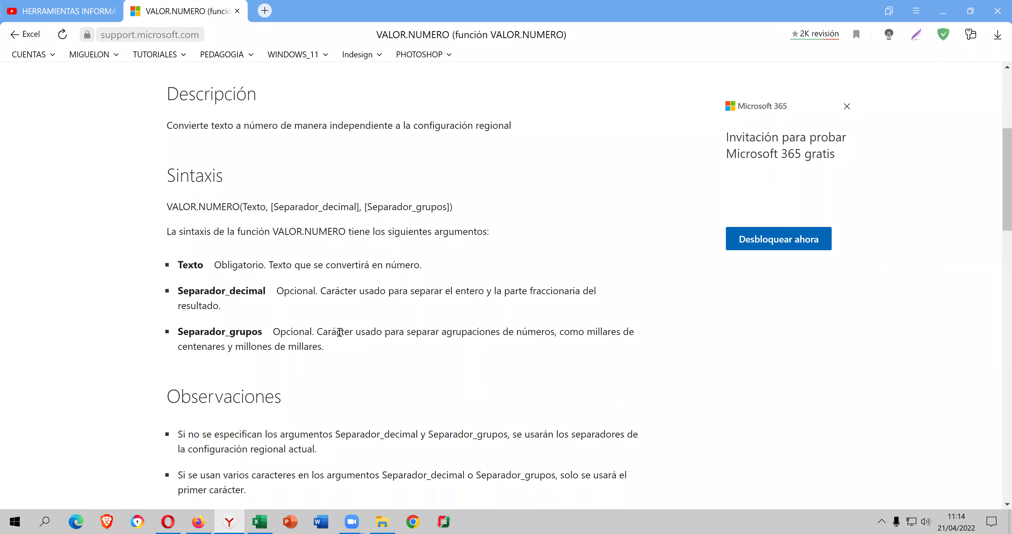
scroll(338, 332, "down", 1)
scroll(338, 332, "down", 1)
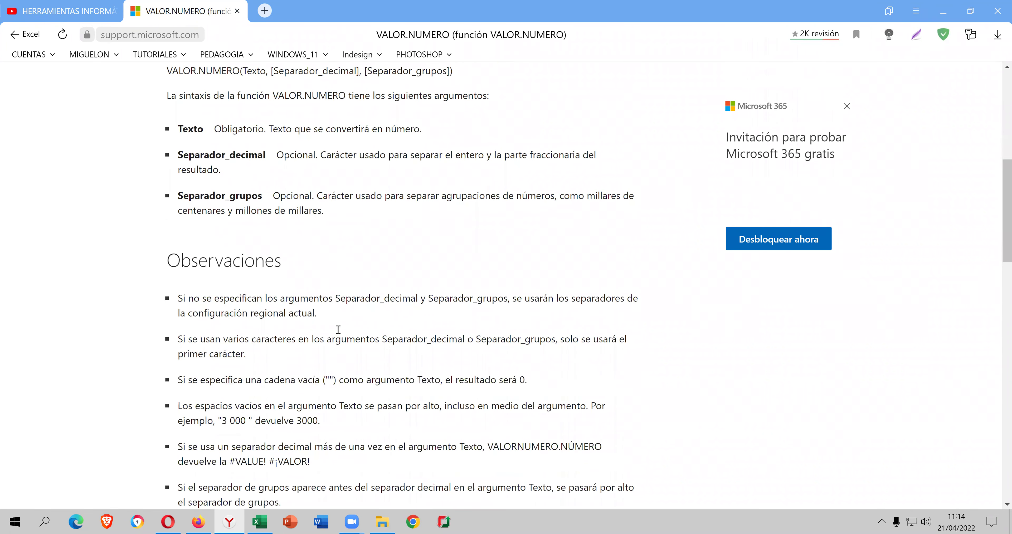
scroll(338, 333, "down", 2)
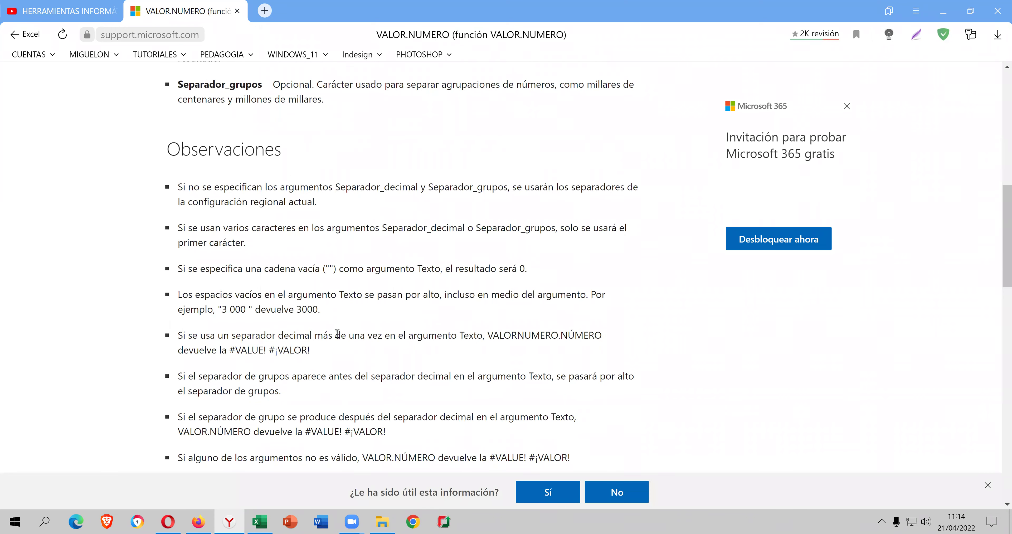
scroll(338, 334, "down", 2)
scroll(337, 333, "down", 1)
scroll(338, 335, "down", 1)
scroll(338, 337, "down", 1)
scroll(338, 337, "down", 1)
scroll(337, 336, "down", 2)
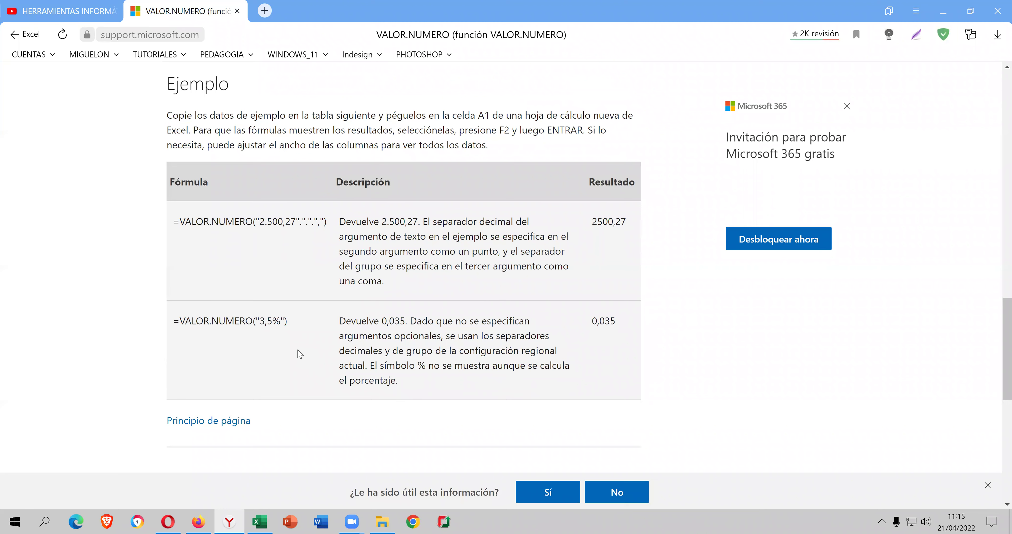
scroll(299, 358, "down", 5)
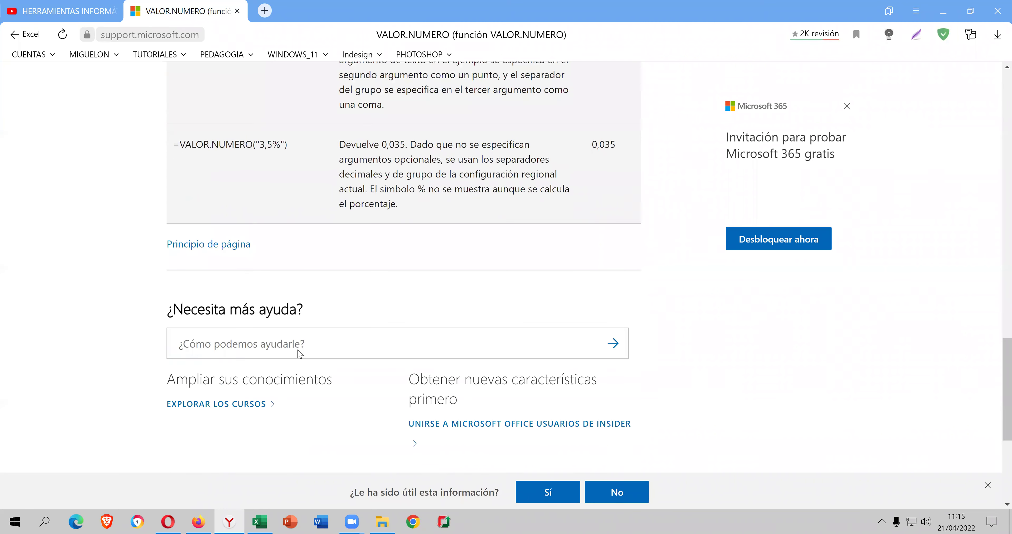
scroll(284, 390, "up", 2)
scroll(285, 390, "up", 2)
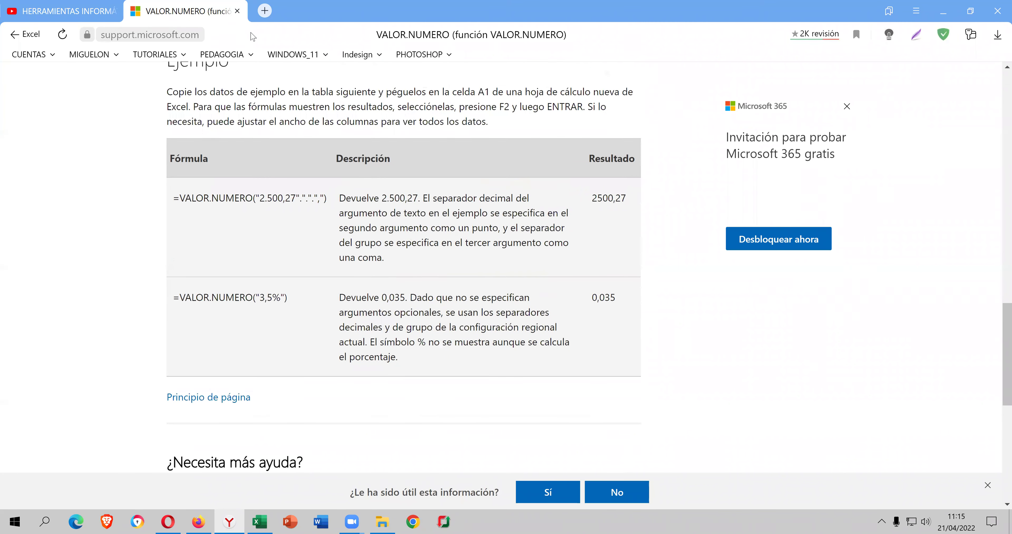
scroll(275, 275, "up", 5)
left_click(264, 10)
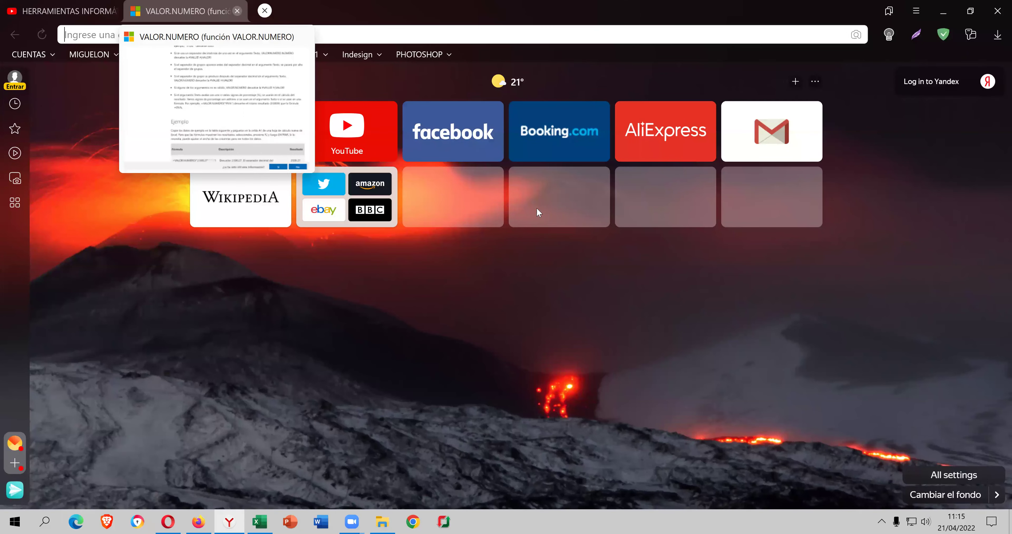
key("alt+Tab")
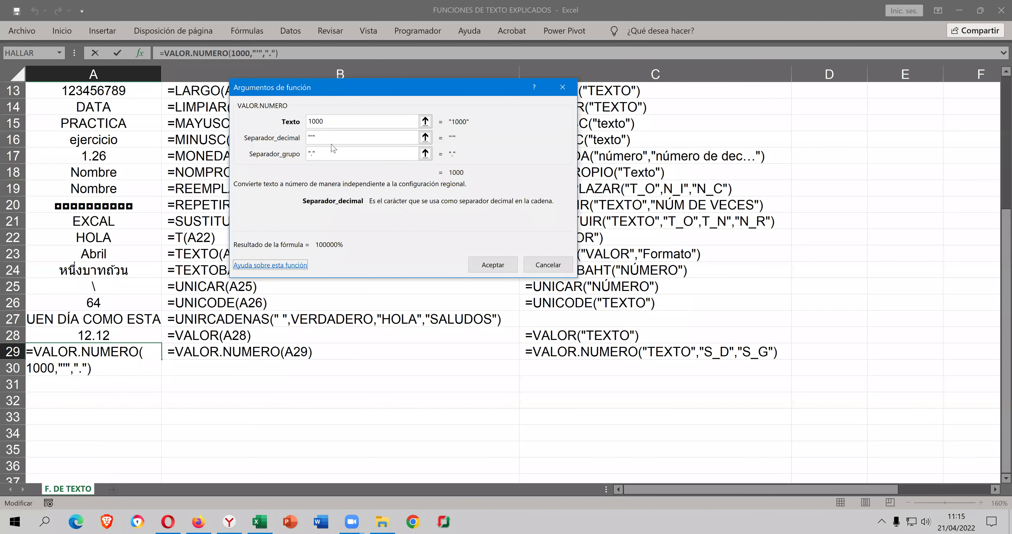
- Set Separador_decimal to "." and Separador_grupo to "" and confirm, so A29 shows 100000%
left_click(275, 136)
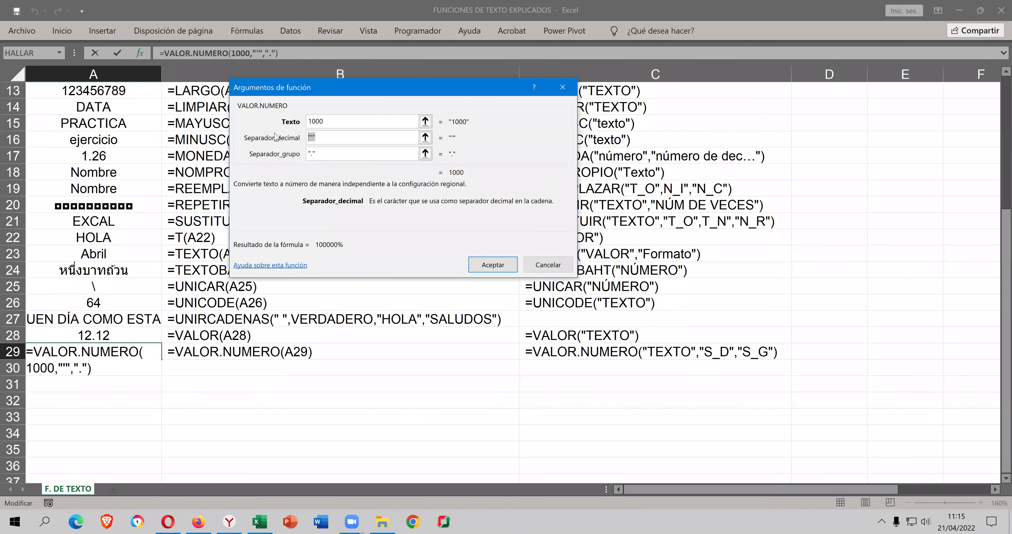
type(".")
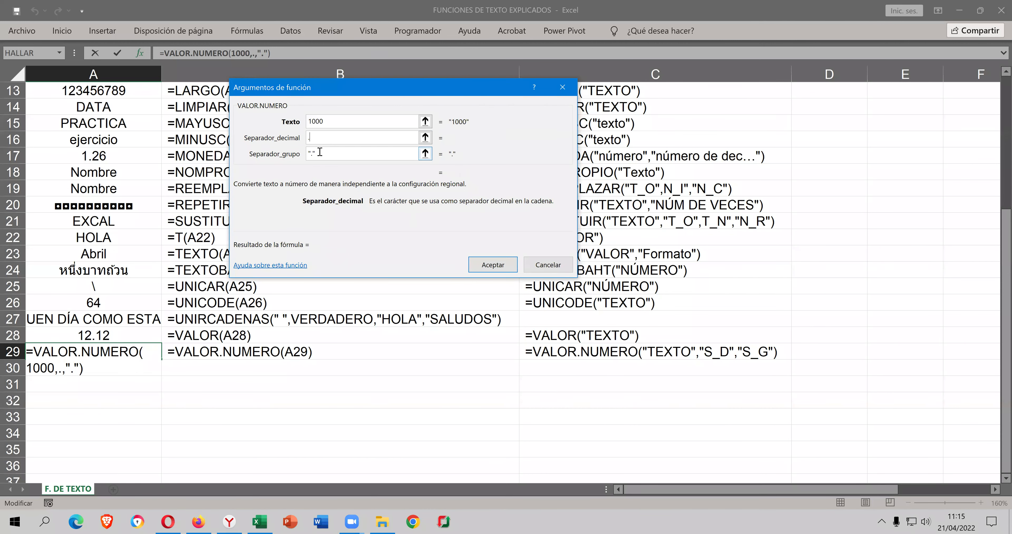
left_click(310, 154)
left_click(292, 155)
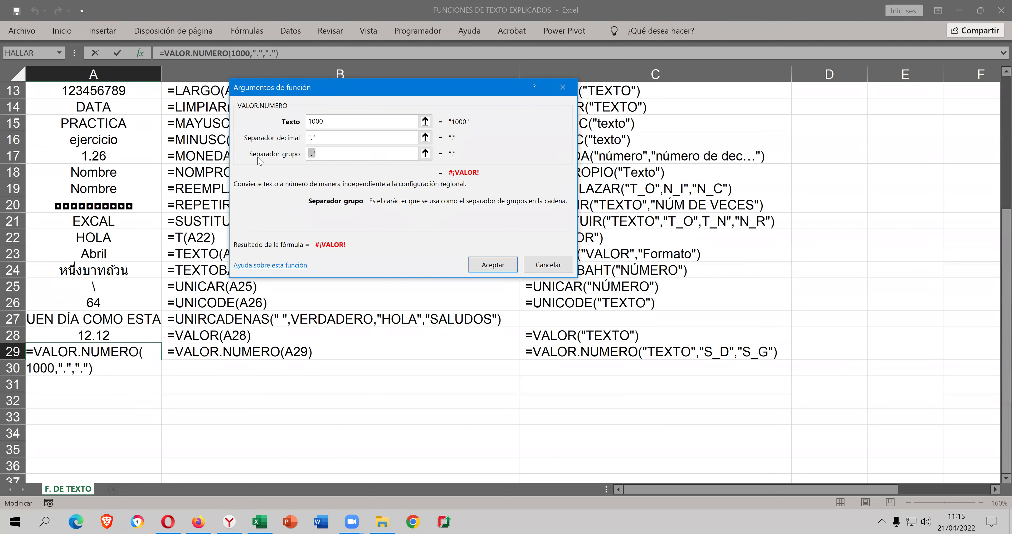
type("´")
key("shift+Tab")
key("Tab")
type("'")
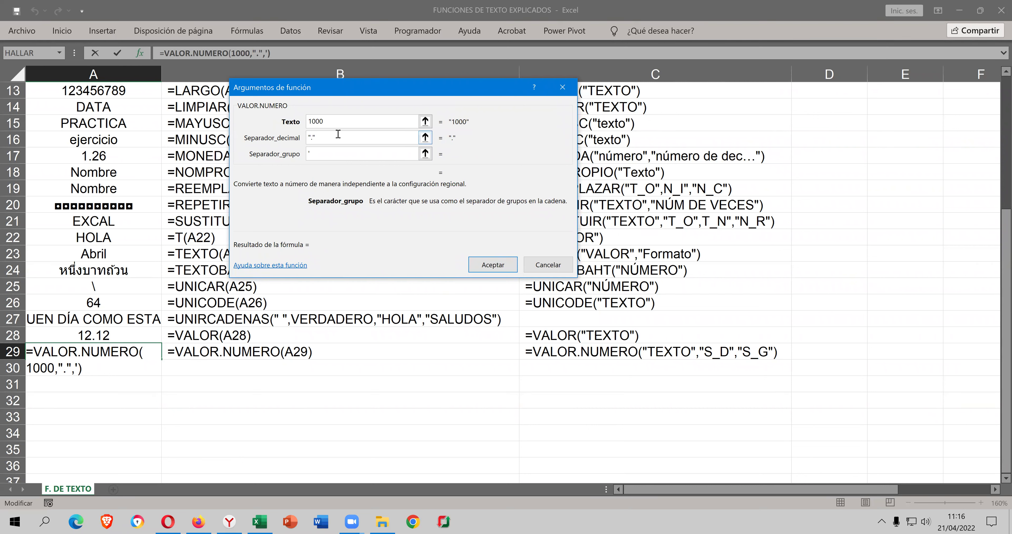
left_click(337, 137)
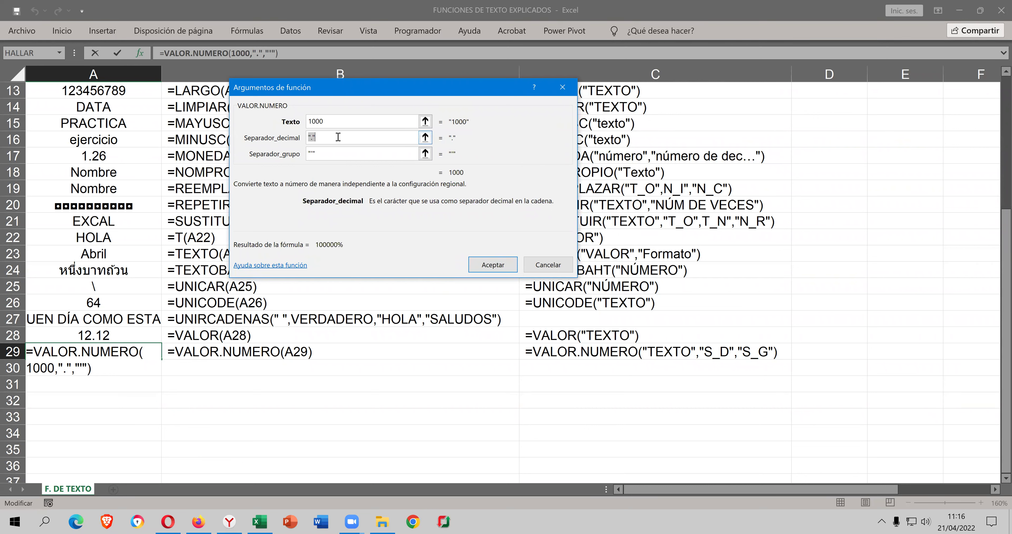
left_click(492, 265)
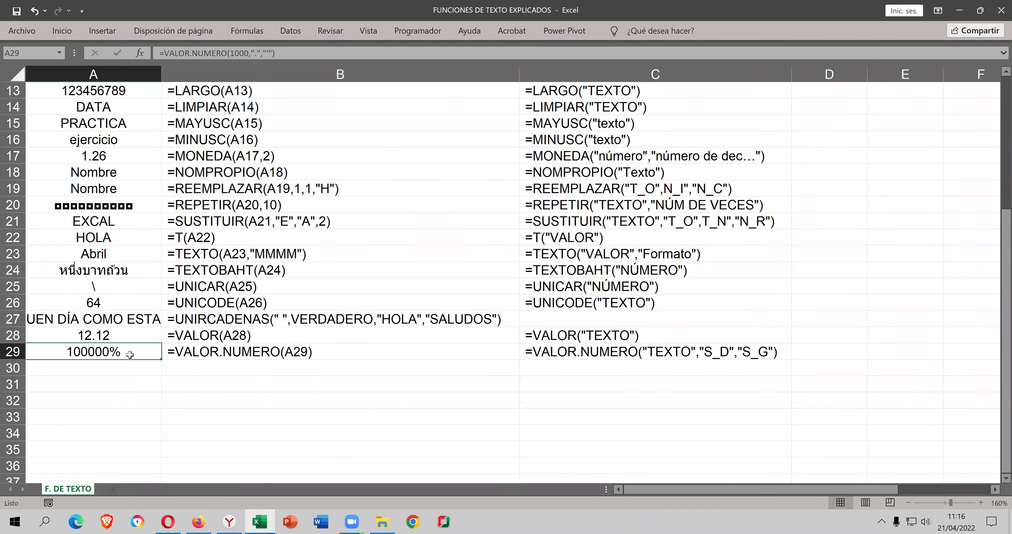
- Change A29's separators to "," for decimal and "." for group, keeping 100000%
double_click(130, 354)
key("shift+F3")
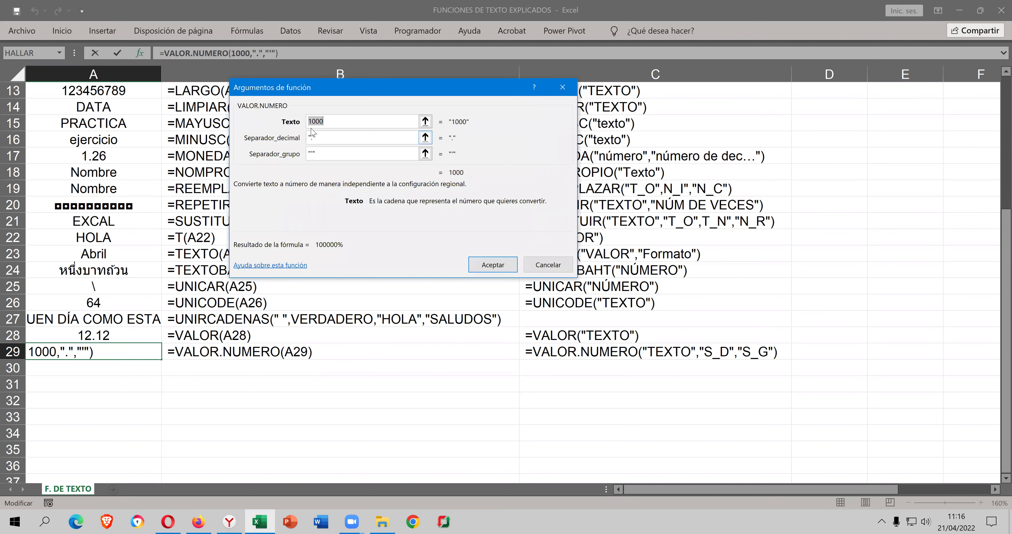
key("Tab")
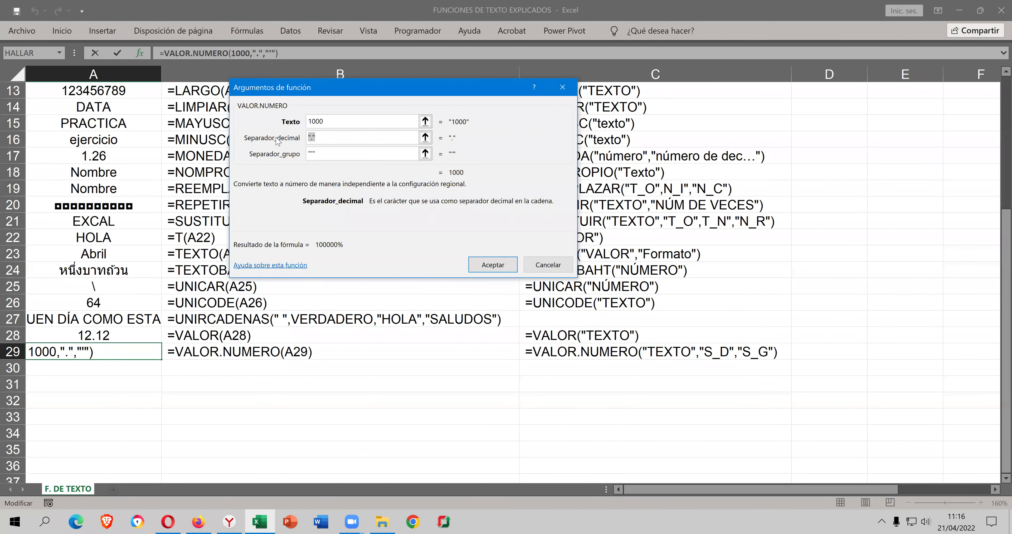
key("BackSpace")
key("Tab")
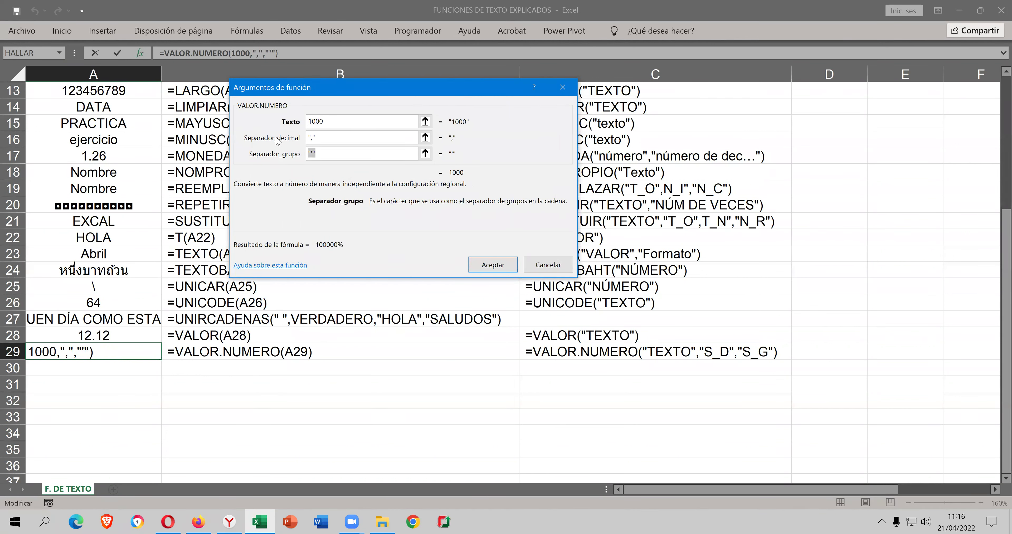
type(".")
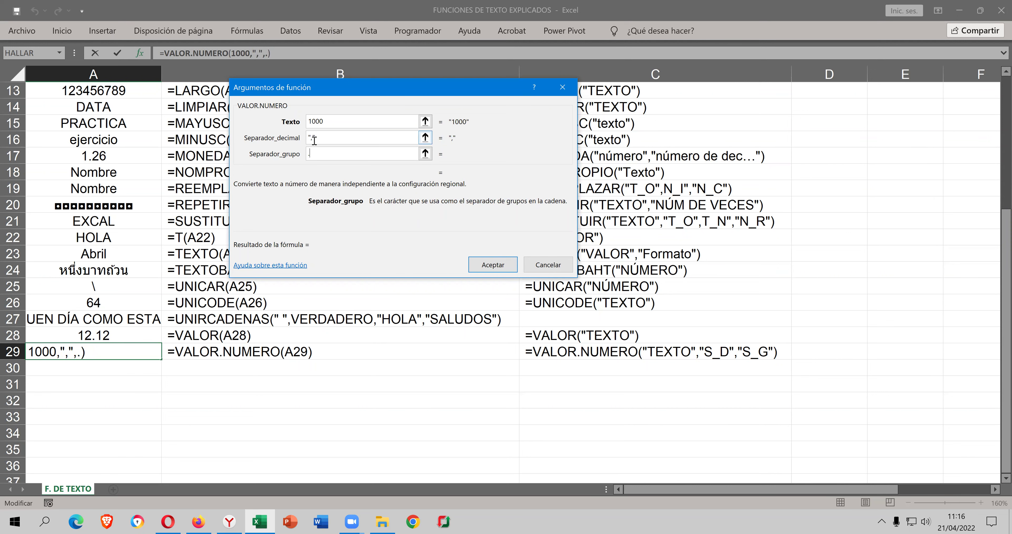
left_click(355, 136)
left_click(482, 269)
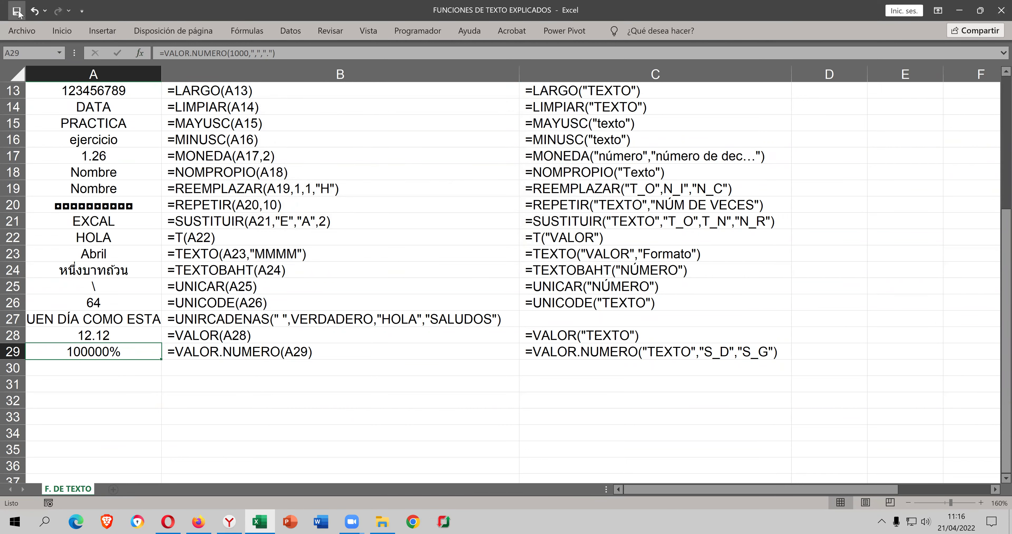
scroll(318, 312, "up", 1)
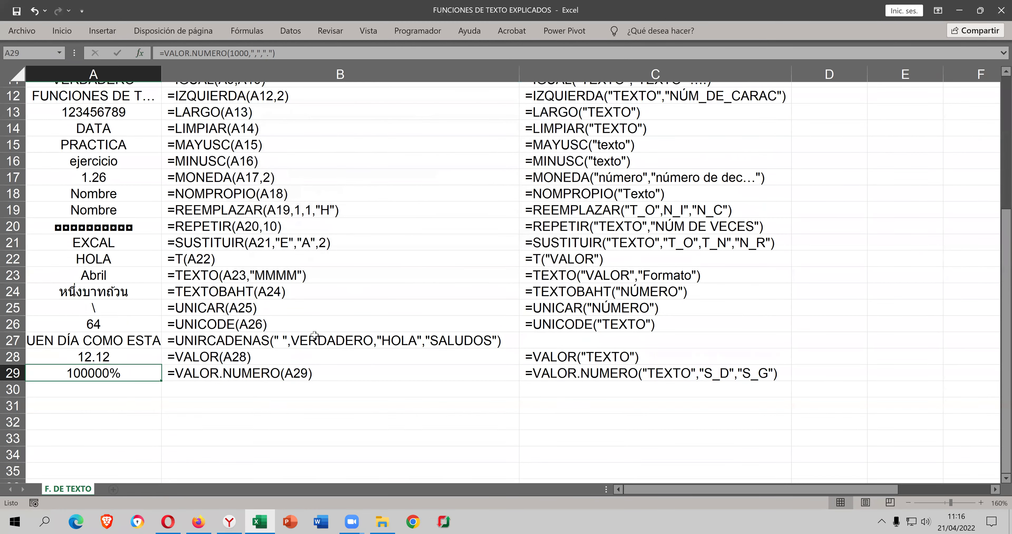
scroll(317, 333, "up", 3)
scroll(205, 279, "up", 1)
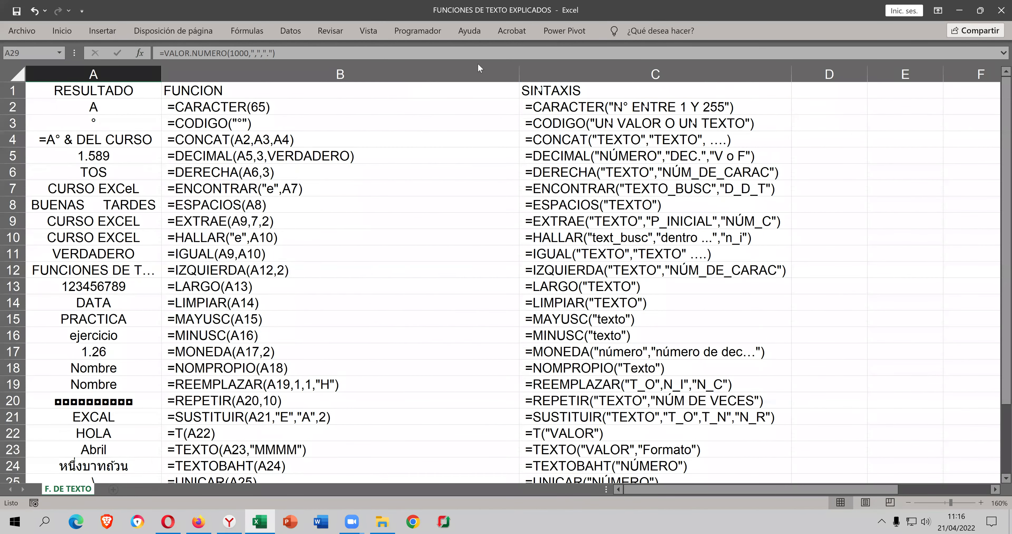
- Close Excel and open 'Funciones de Texto - Teoria' from the CLASE_2_EXCEL_INTERMEDIO folder
left_click(1000, 11)
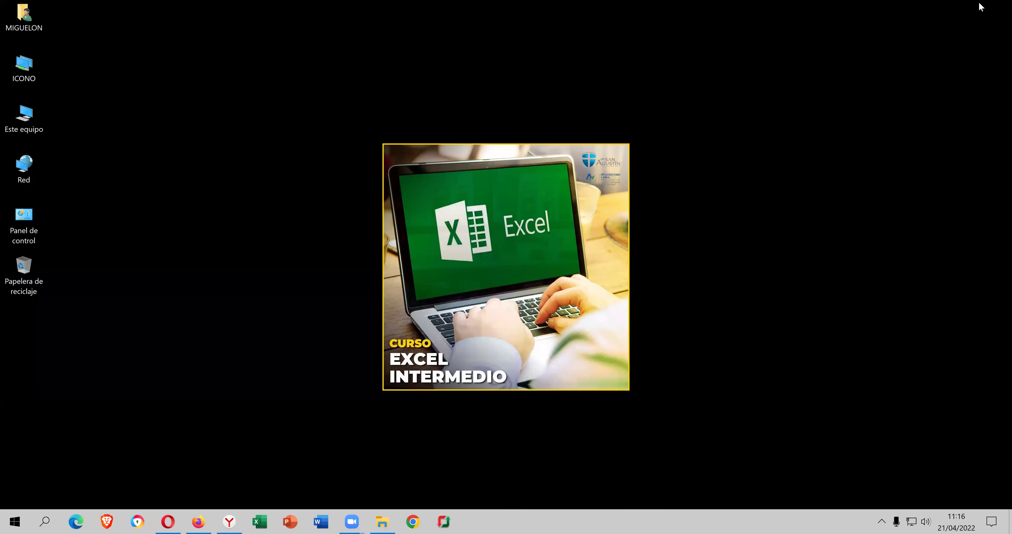
left_click(387, 522)
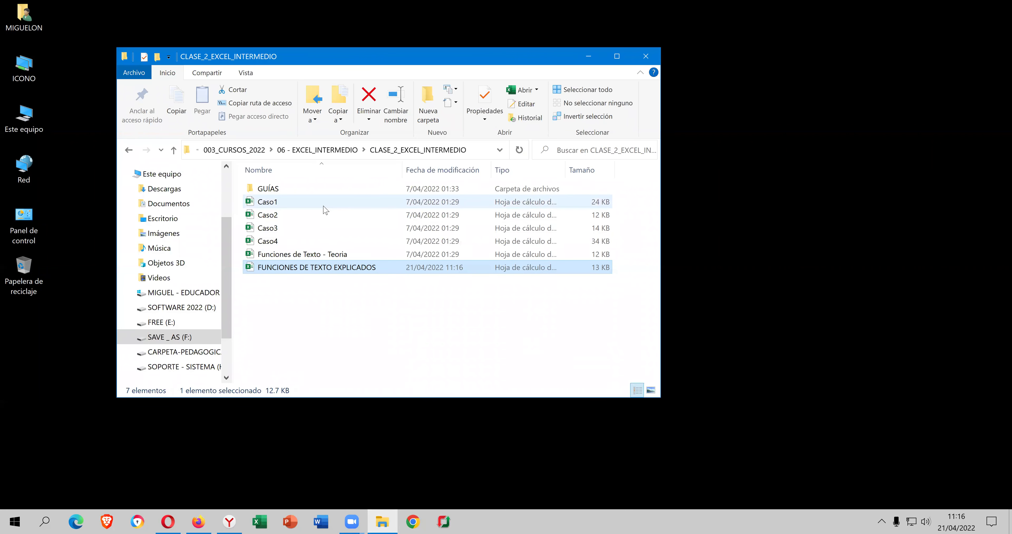
double_click(333, 254)
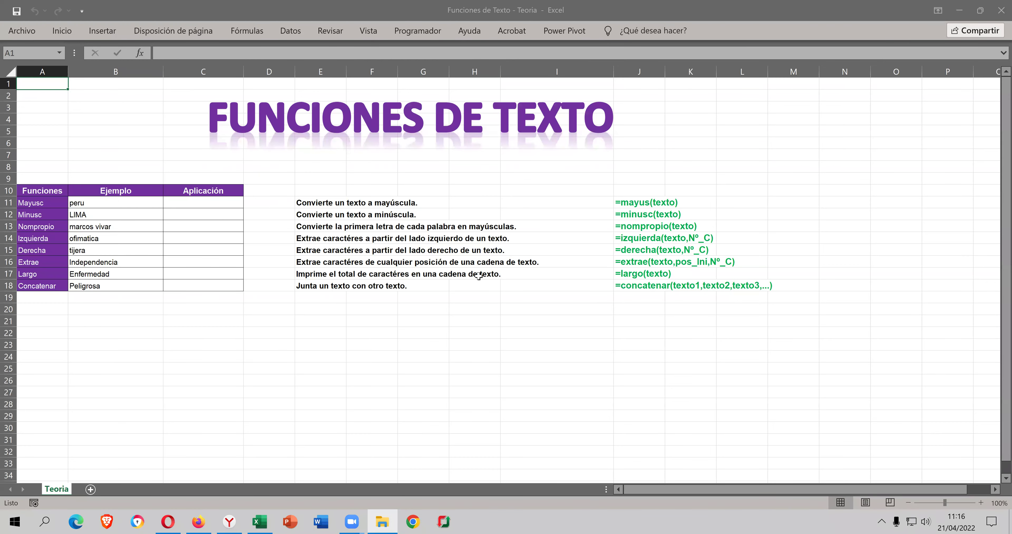
- Move the FUNCIONES DE TEXTO title left, shrink its box, and reduce its font to 40
scroll(459, 271, "up", 1)
scroll(438, 196, "up", 1)
scroll(432, 137, "up", 1)
left_click_drag(428, 76, 385, 79)
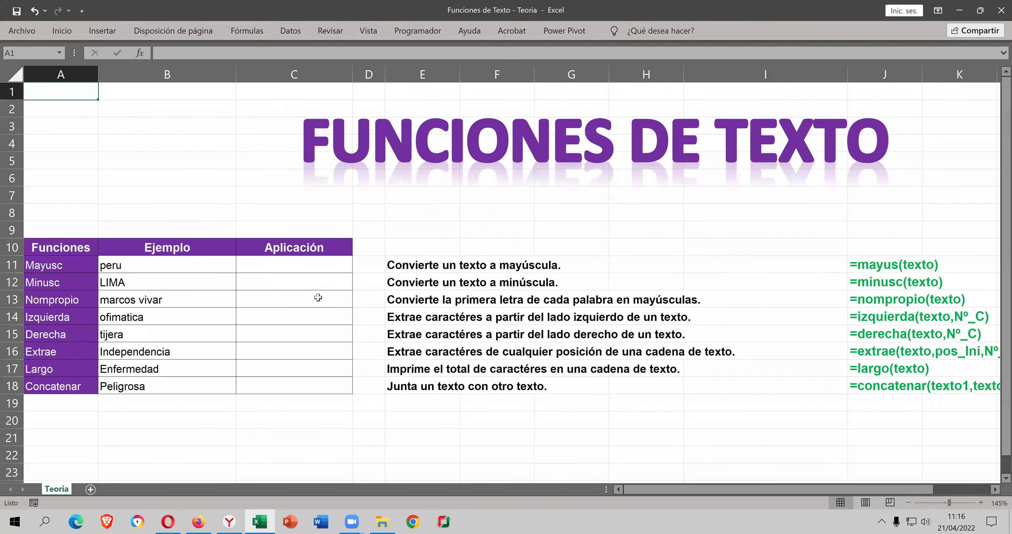
left_click(880, 258)
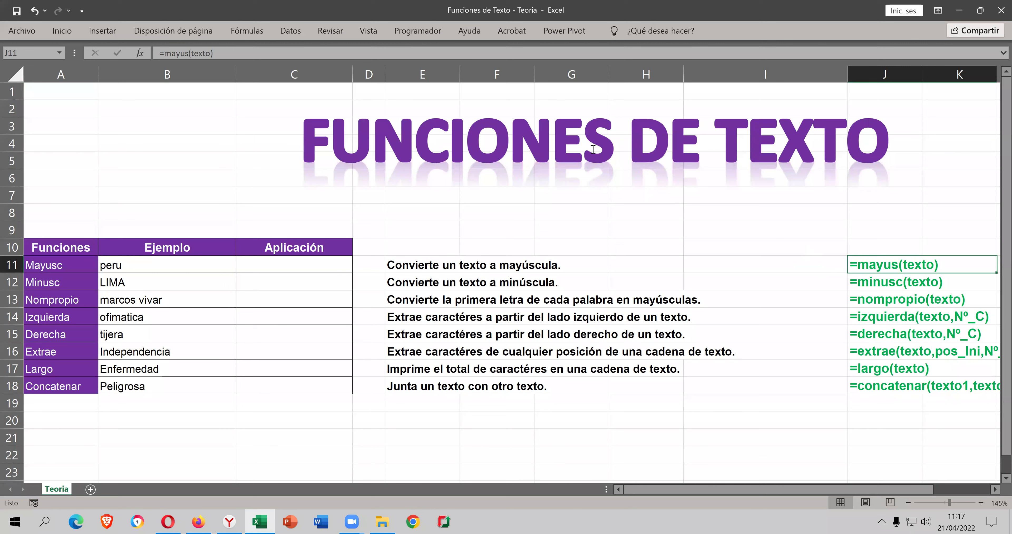
left_click_drag(593, 149, 510, 150)
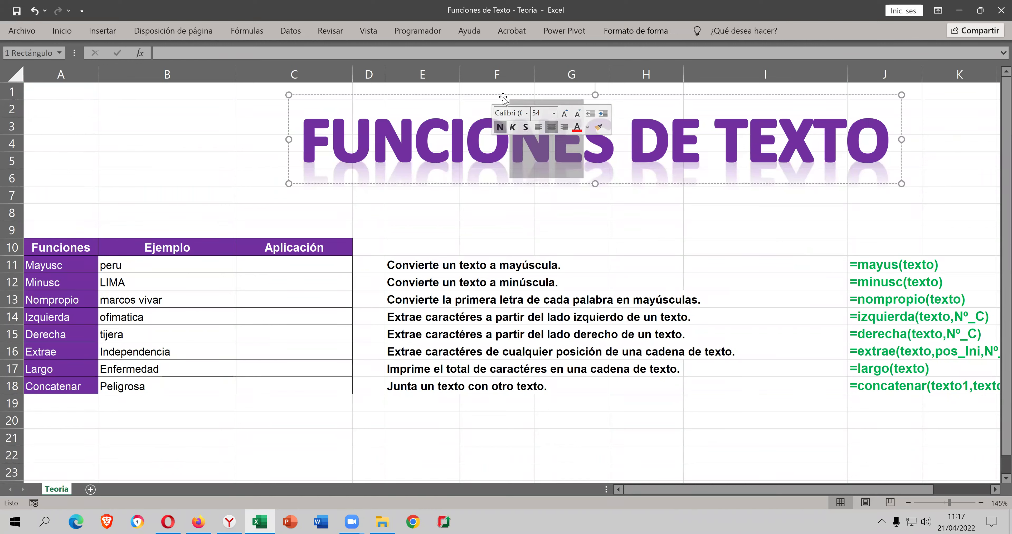
left_click_drag(503, 97, 275, 99)
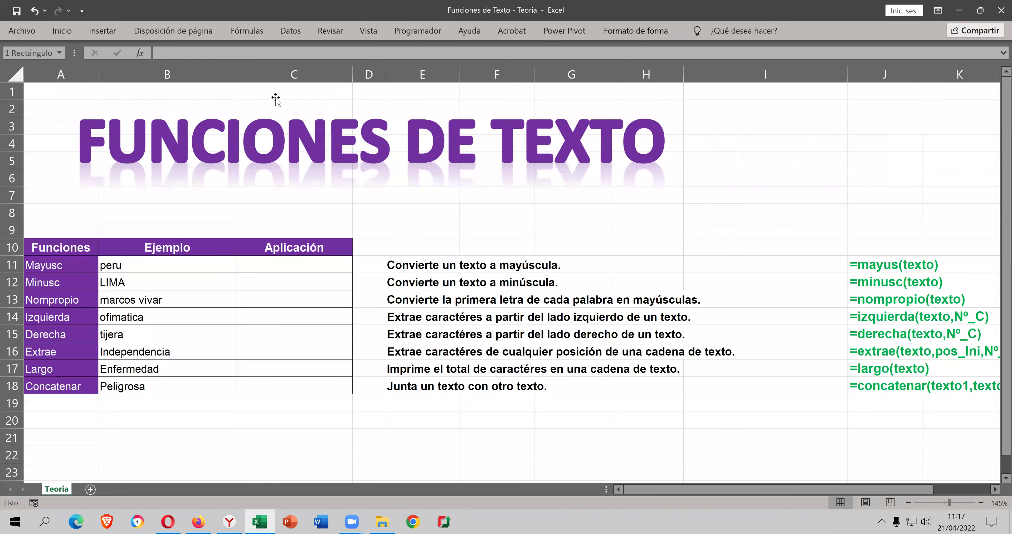
left_click_drag(673, 185, 506, 165)
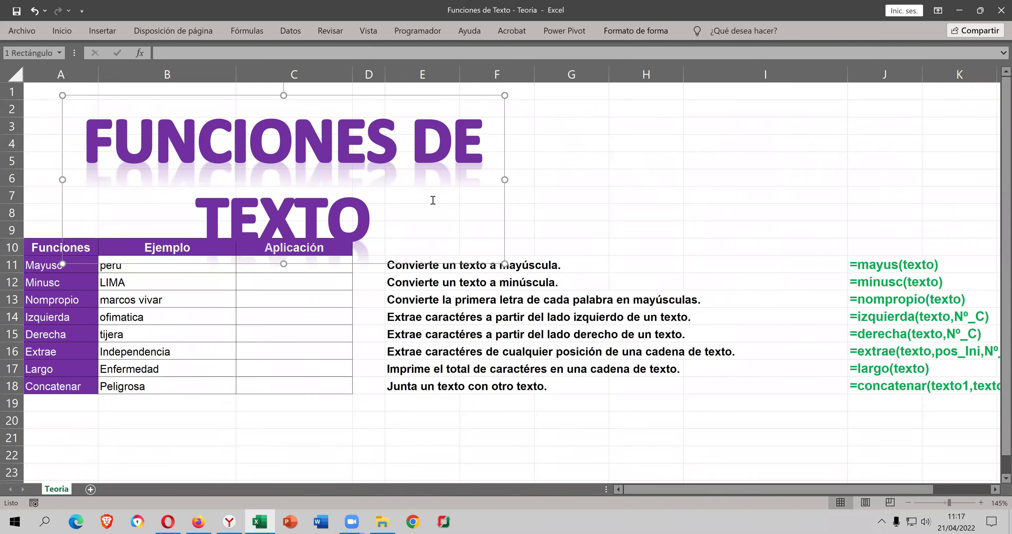
left_click_drag(408, 208, 52, 145)
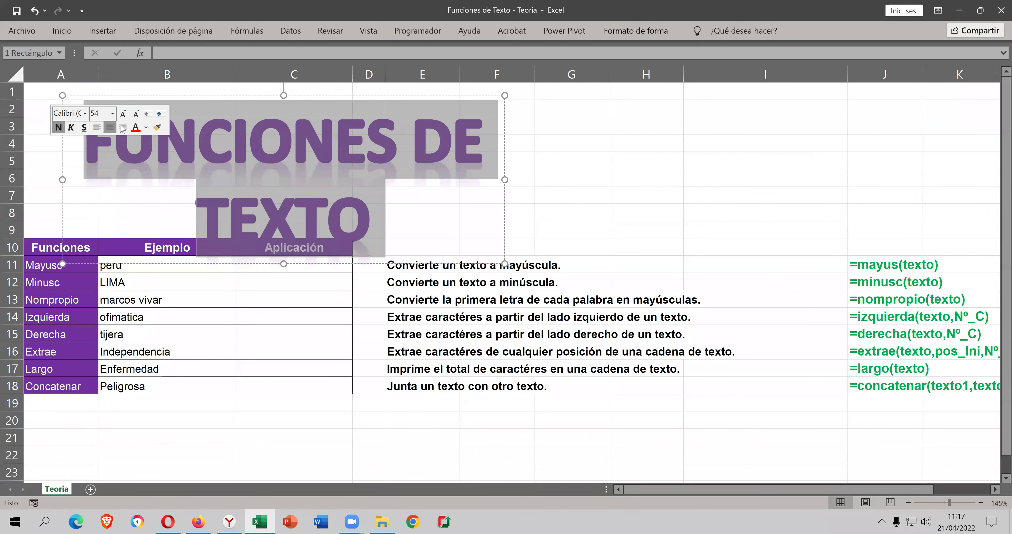
left_click(134, 115)
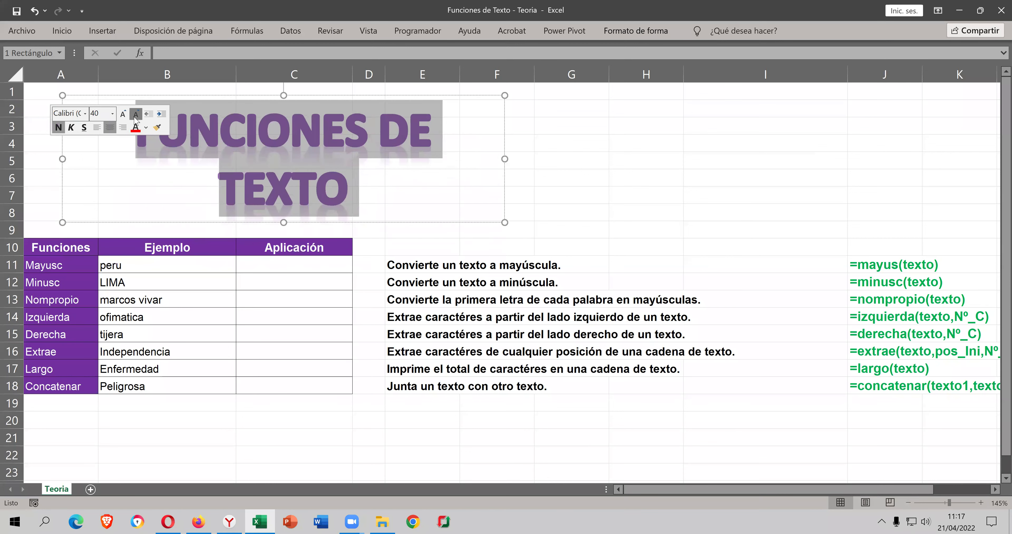
left_click(135, 115)
left_click(385, 203)
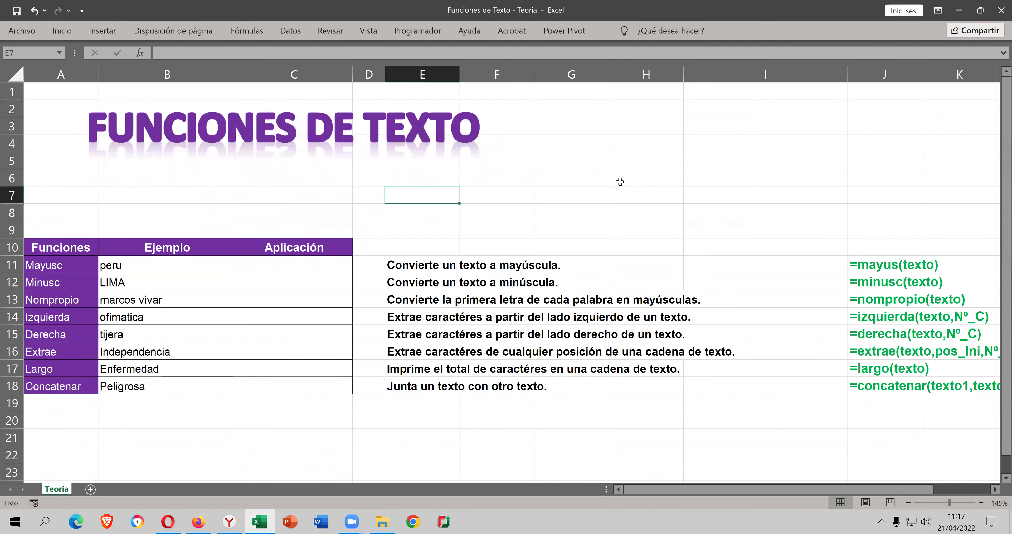
- Delete the empty columns I, G and H
right_click(742, 75)
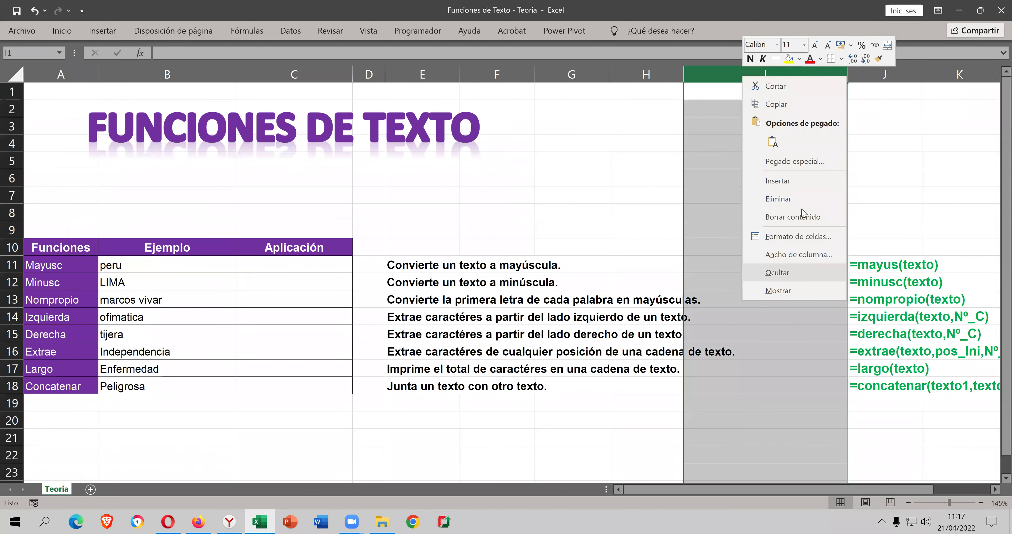
left_click(801, 200)
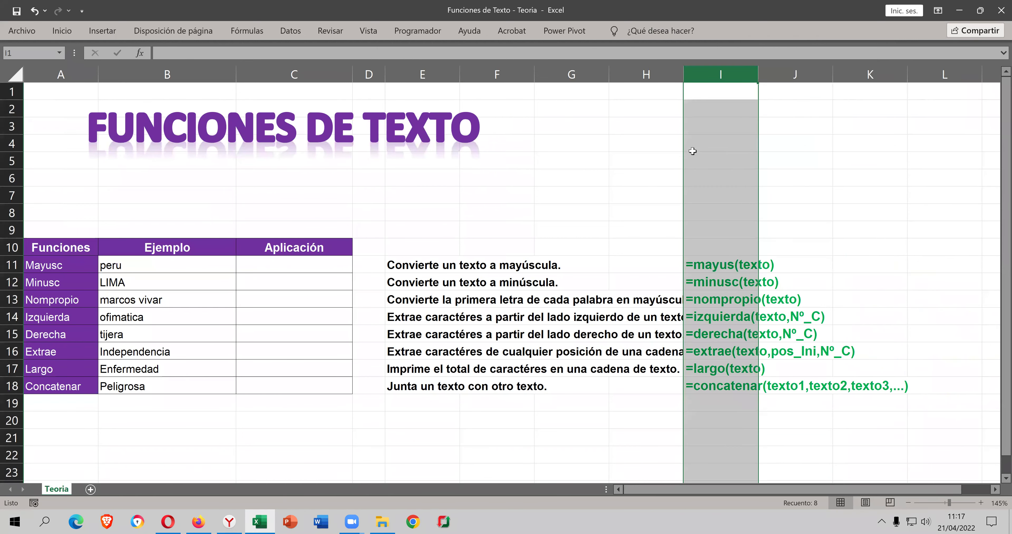
left_click(655, 138)
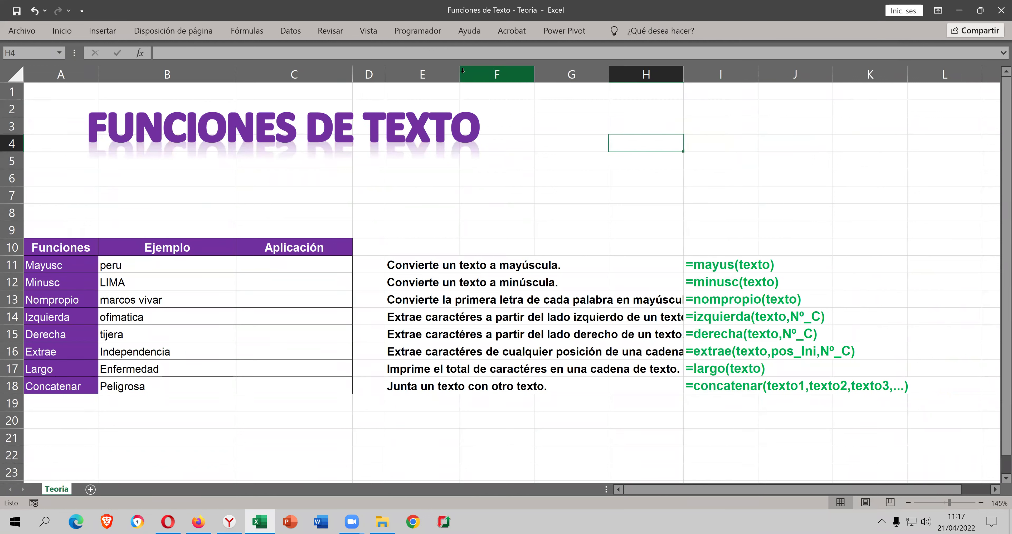
left_click_drag(542, 74, 635, 75)
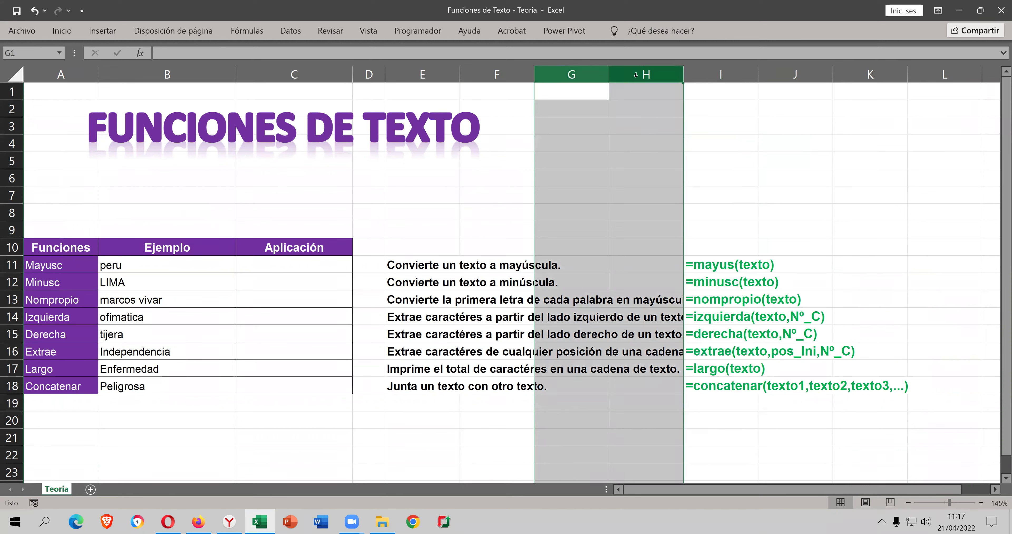
right_click(635, 75)
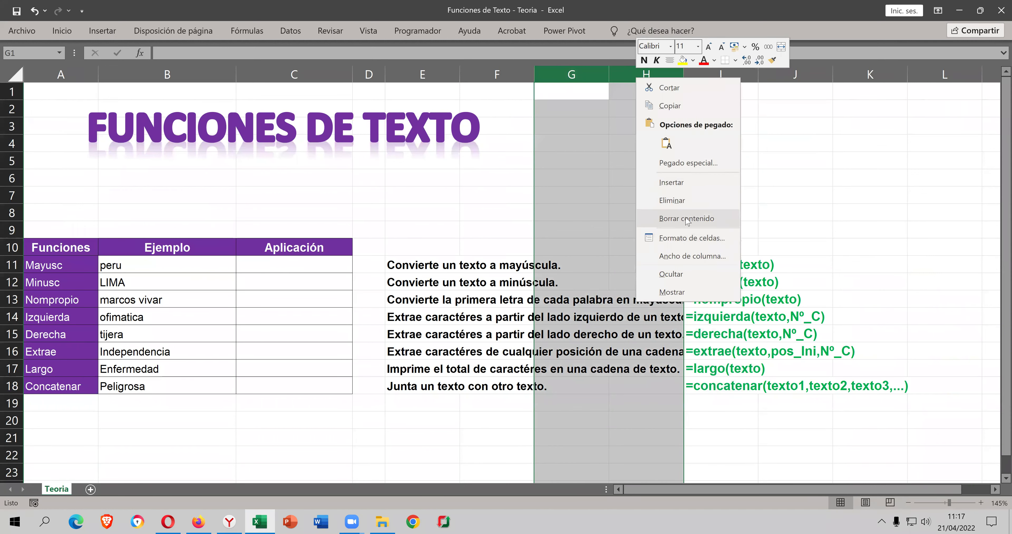
left_click(683, 201)
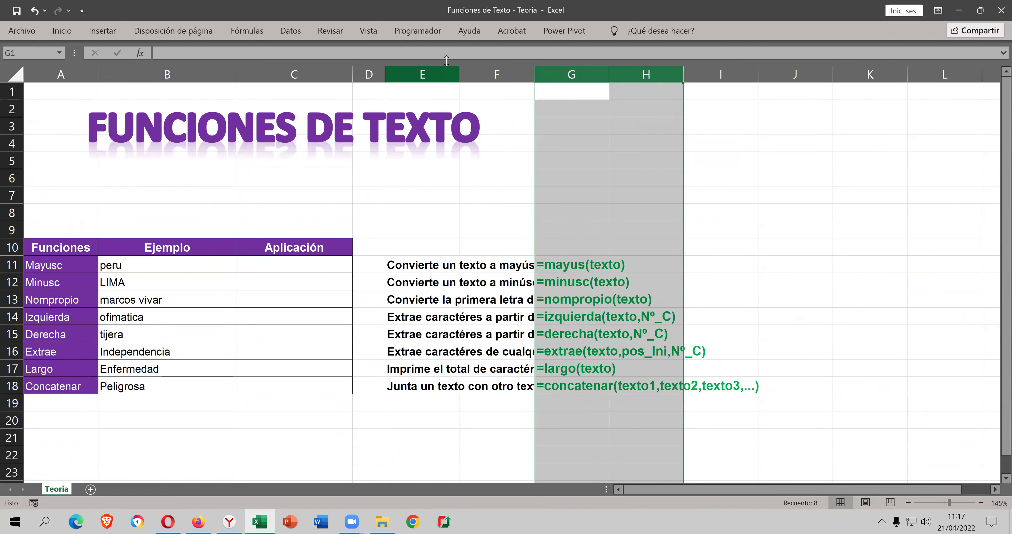
- Autofit column E to its descriptions and delete the empty column F beside the formulas
double_click(459, 71)
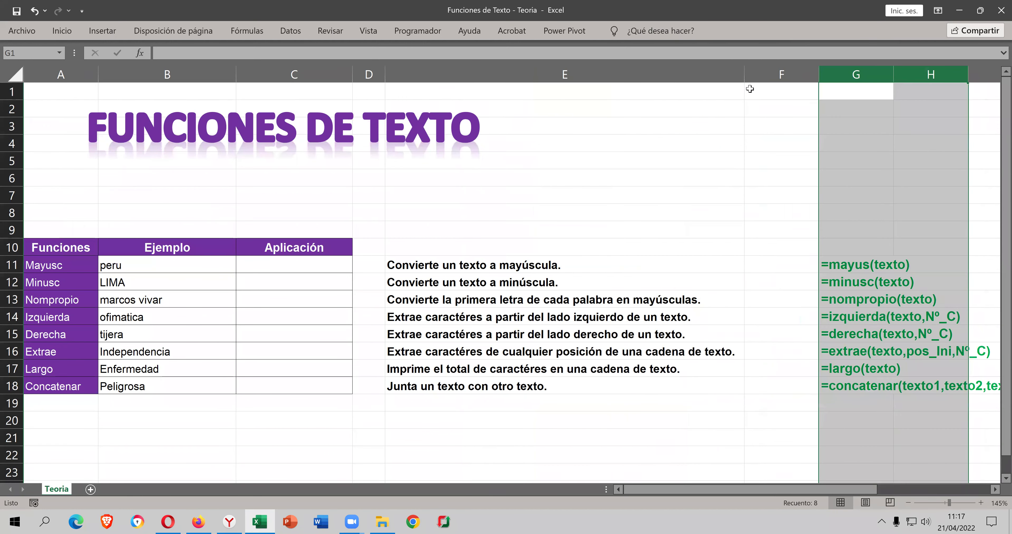
left_click(760, 75)
right_click(761, 75)
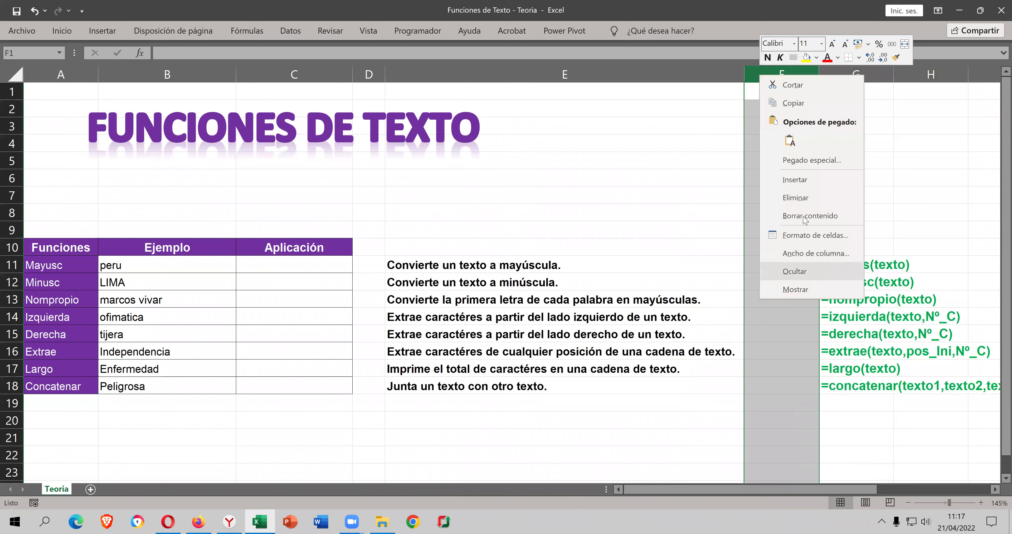
left_click(807, 201)
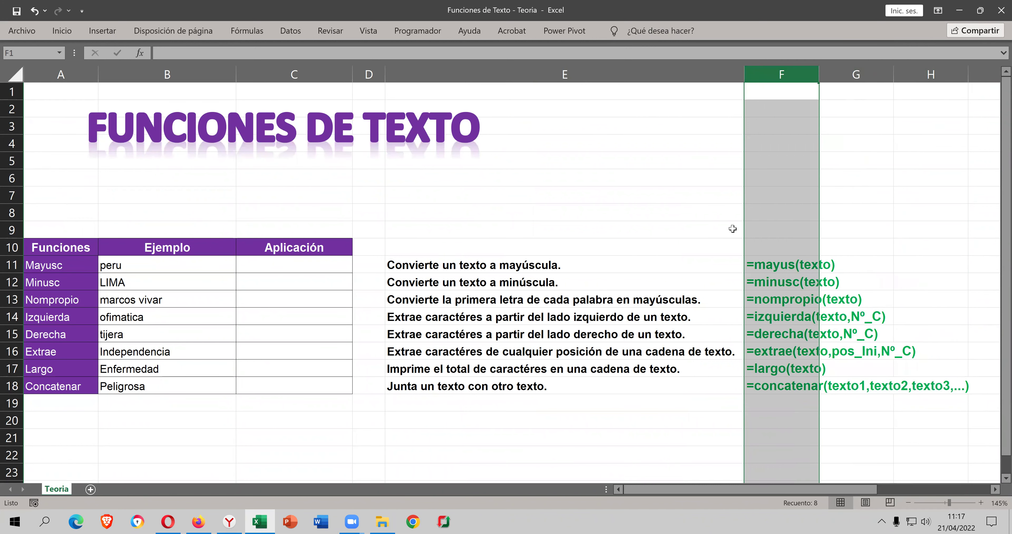
left_click(732, 229)
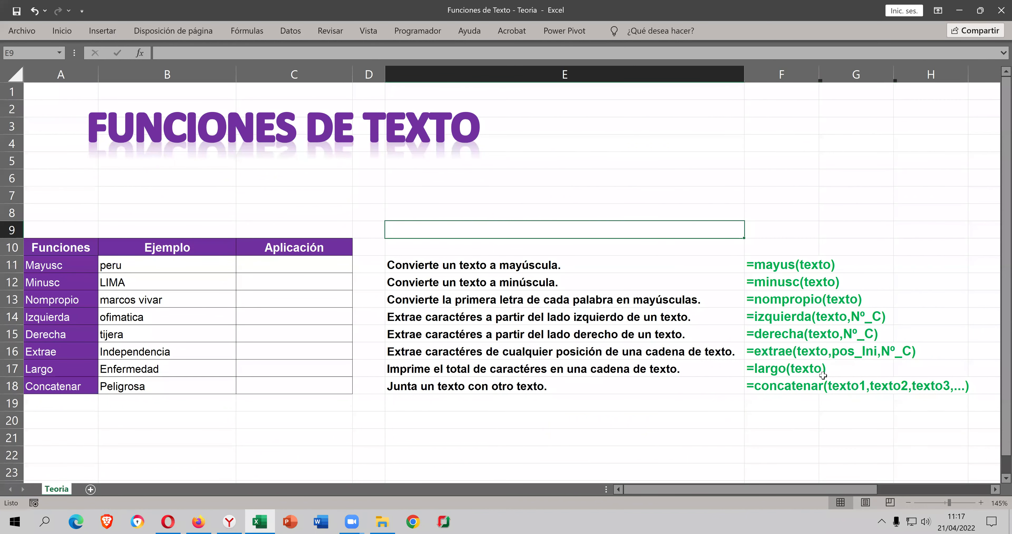
left_click(314, 270)
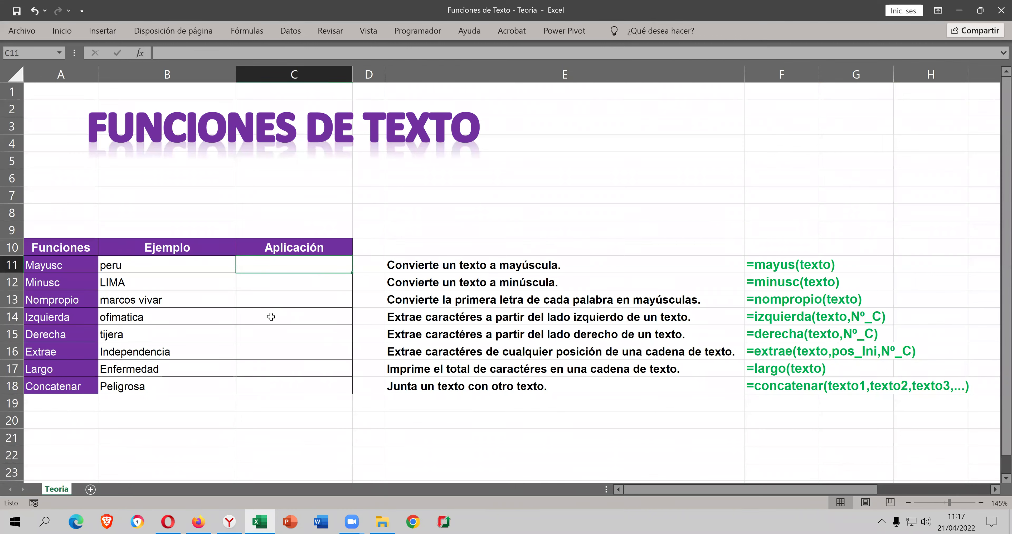
- Return to the top of the sheet and save the workbook
scroll(259, 321, "up", 2)
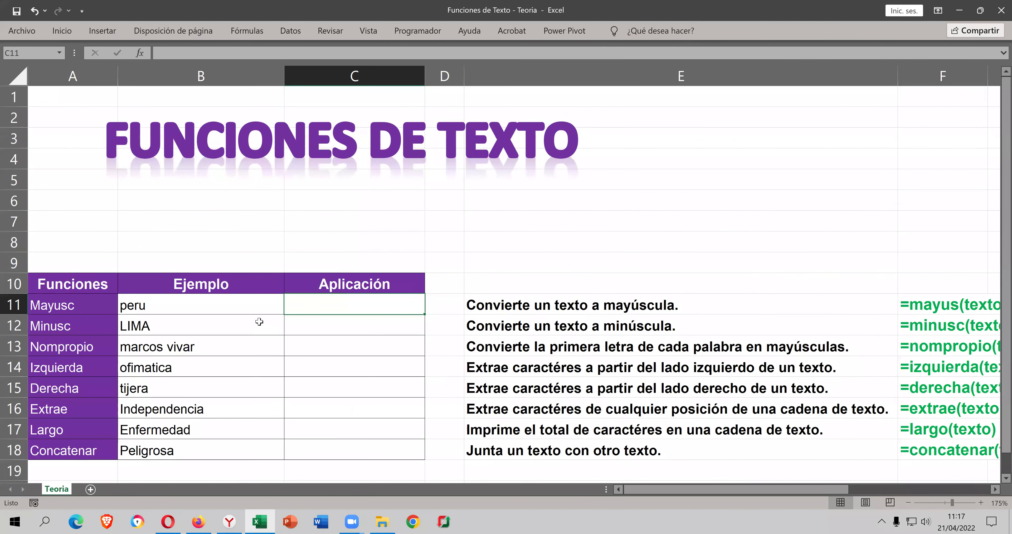
scroll(260, 321, "up", 1)
scroll(257, 321, "down", 1)
scroll(253, 322, "down", 1)
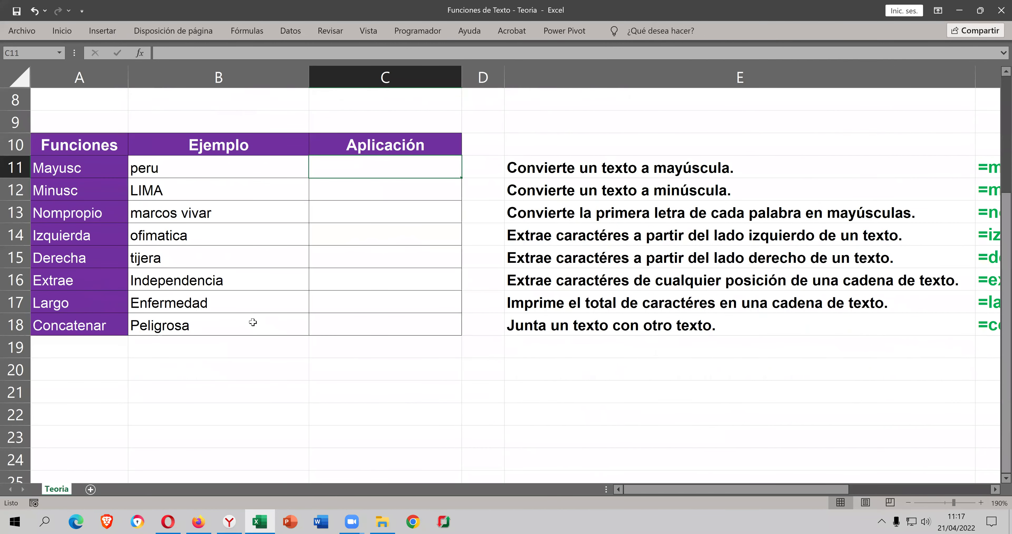
scroll(253, 322, "up", 2)
scroll(253, 322, "up", 1)
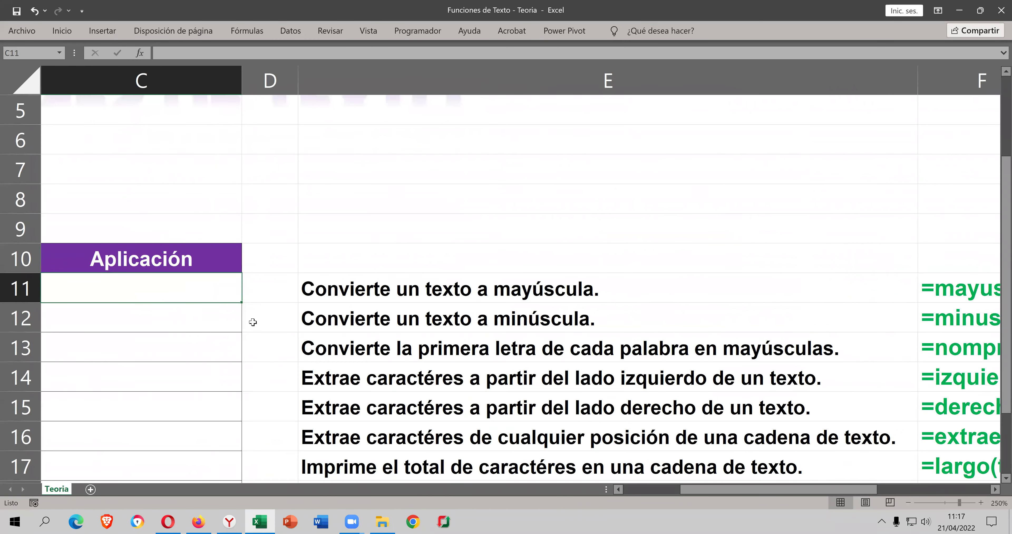
key("Home")
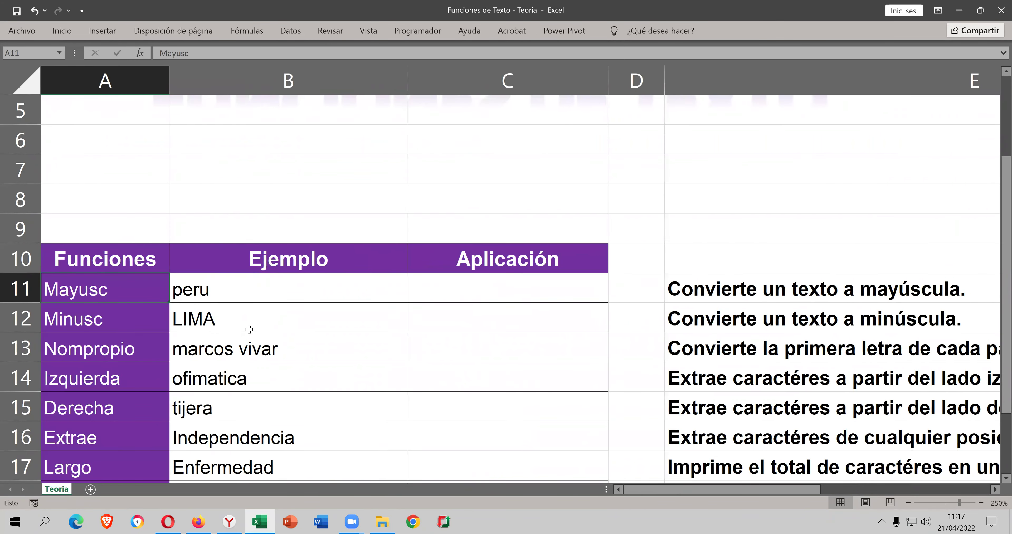
scroll(250, 323, "down", 1)
scroll(249, 324, "down", 1)
scroll(136, 112, "up", 1)
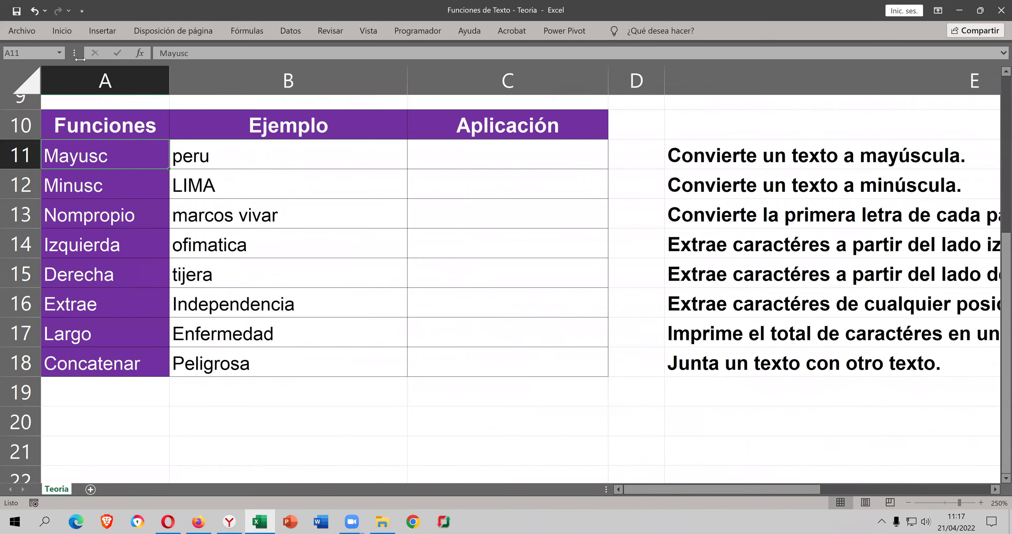
left_click(17, 11)
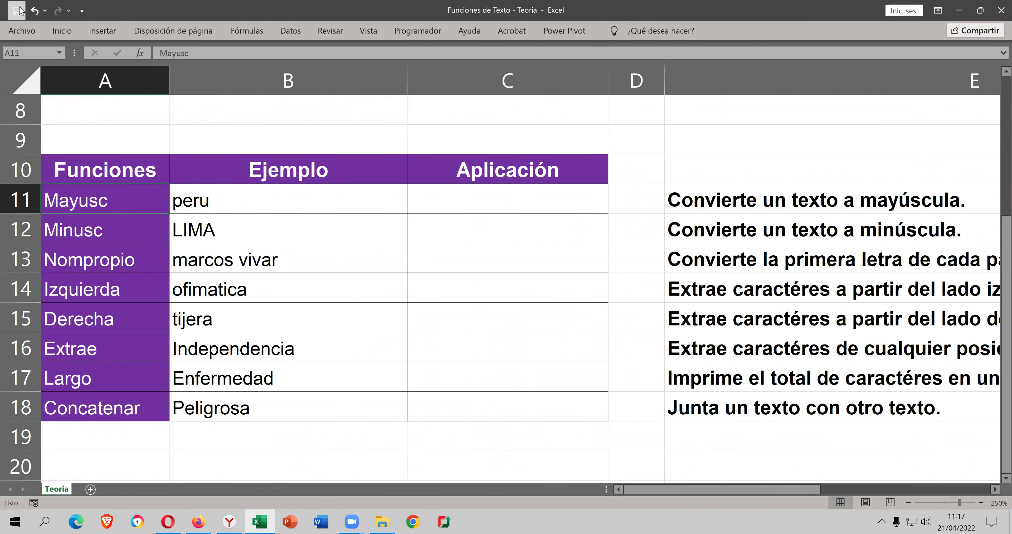
- Enter =MAYUSC(B11) in C11 to uppercase the example word
left_click(129, 160)
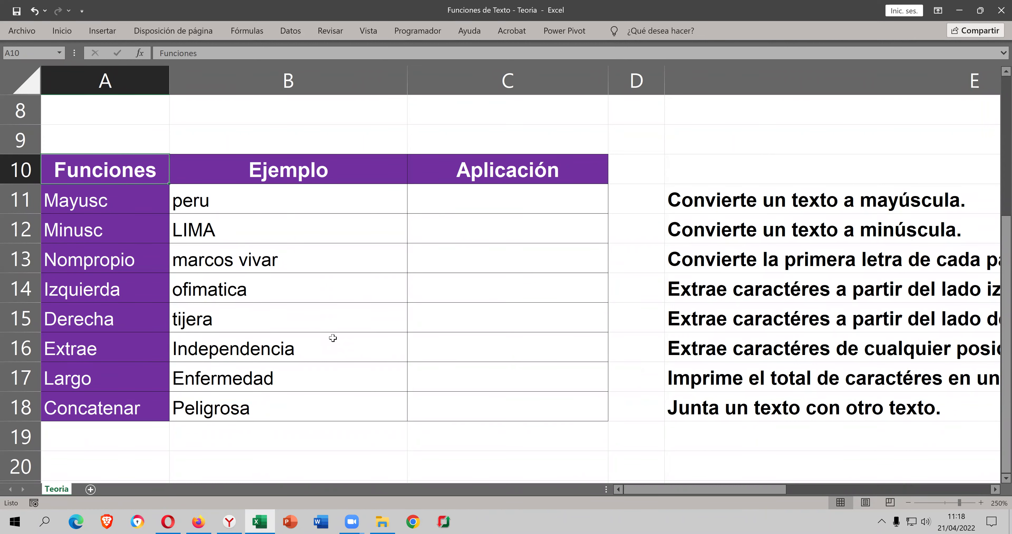
left_click_drag(517, 180, 553, 415)
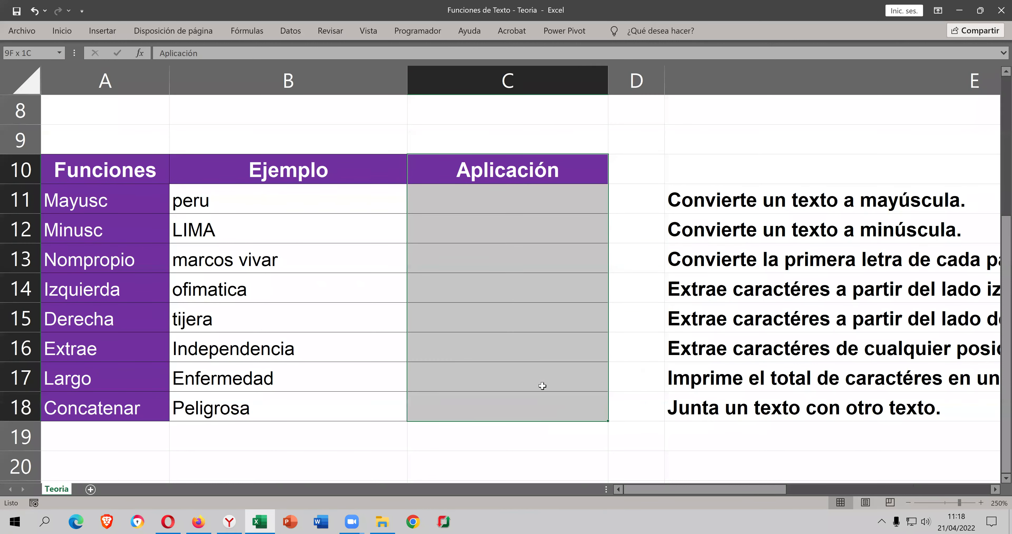
left_click(501, 197)
type("=")
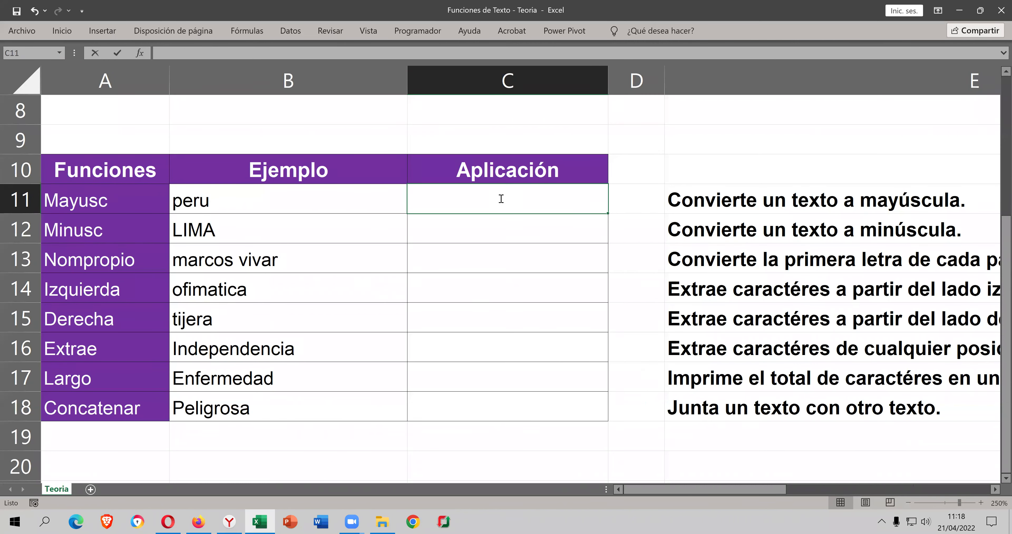
type("MA")
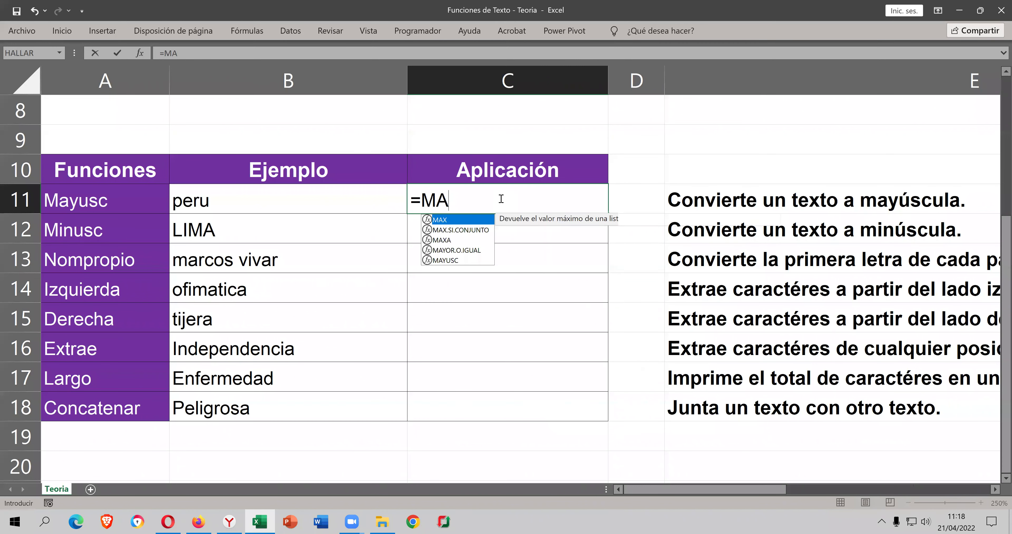
key("Down")
key("Down")
key("Down")
key("Down")
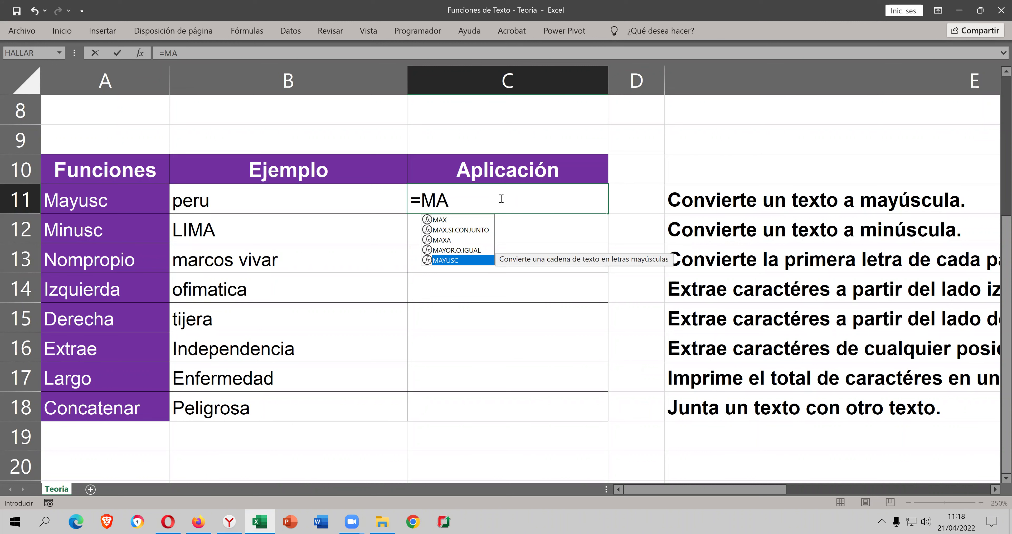
key("Tab")
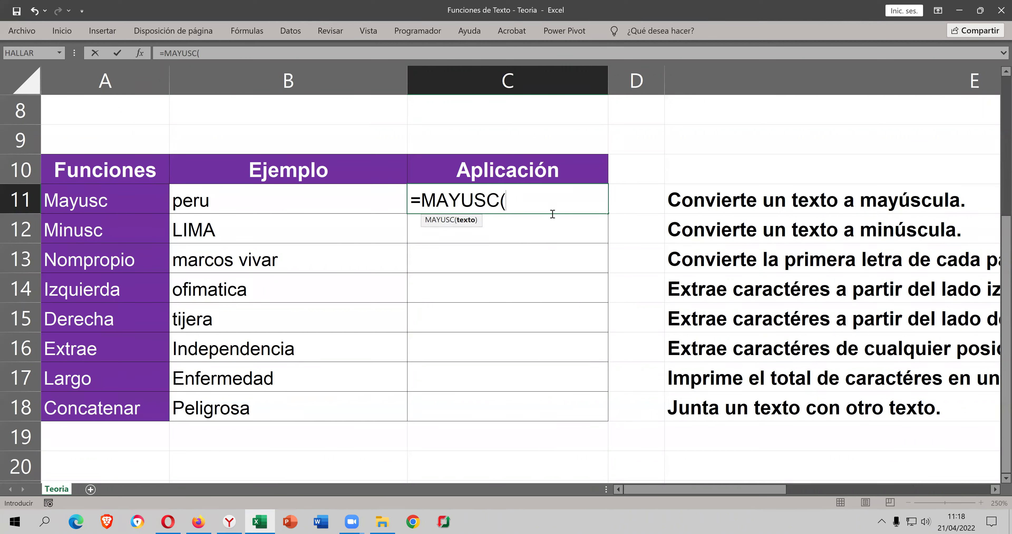
left_click(341, 211)
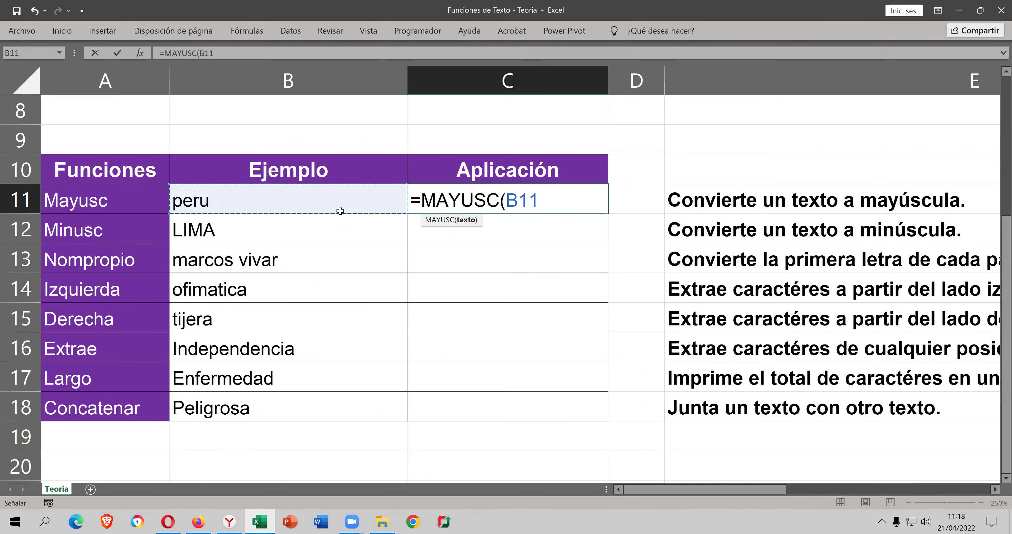
key("Return")
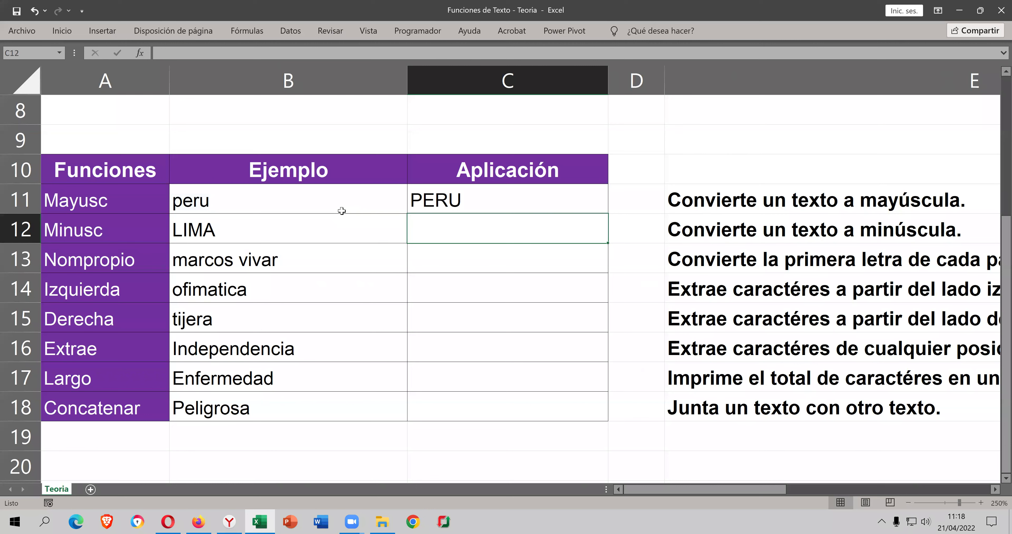
- Correct the example word in B11 from peru to perú
double_click(283, 197)
key("BackSpace")
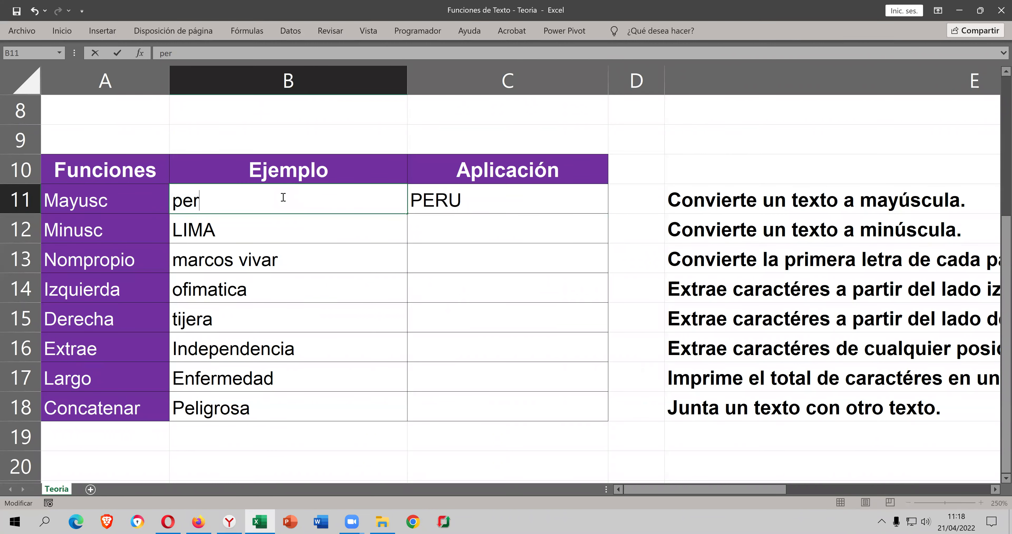
type("ú")
key("Return")
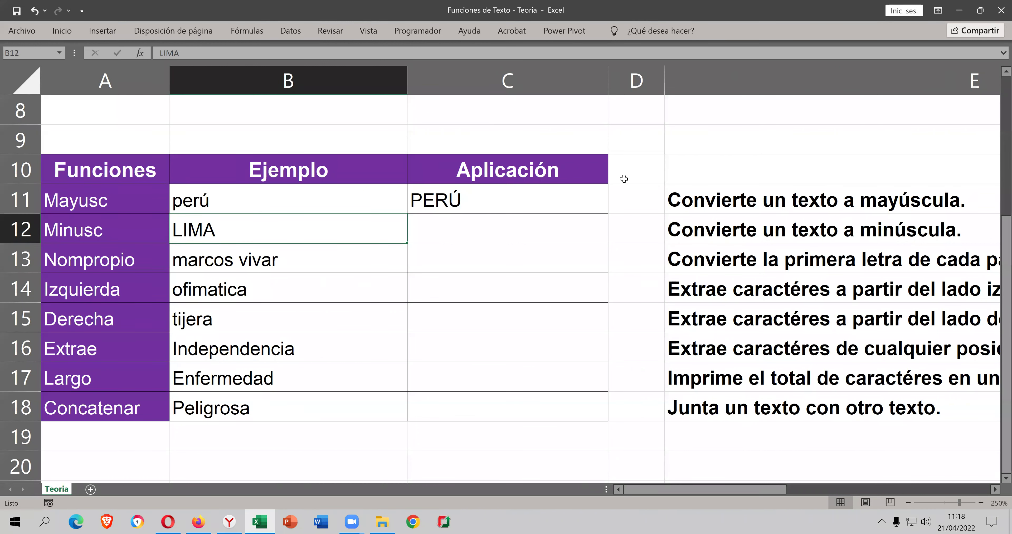
- Enter =MINUSC(B12) in C12 to lowercase LIMA
left_click(537, 230)
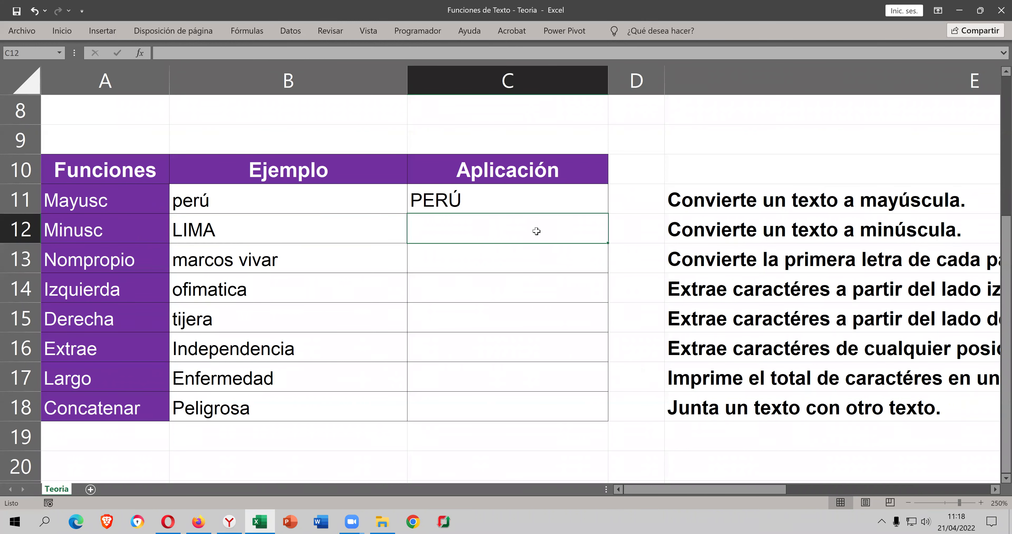
type("=mi")
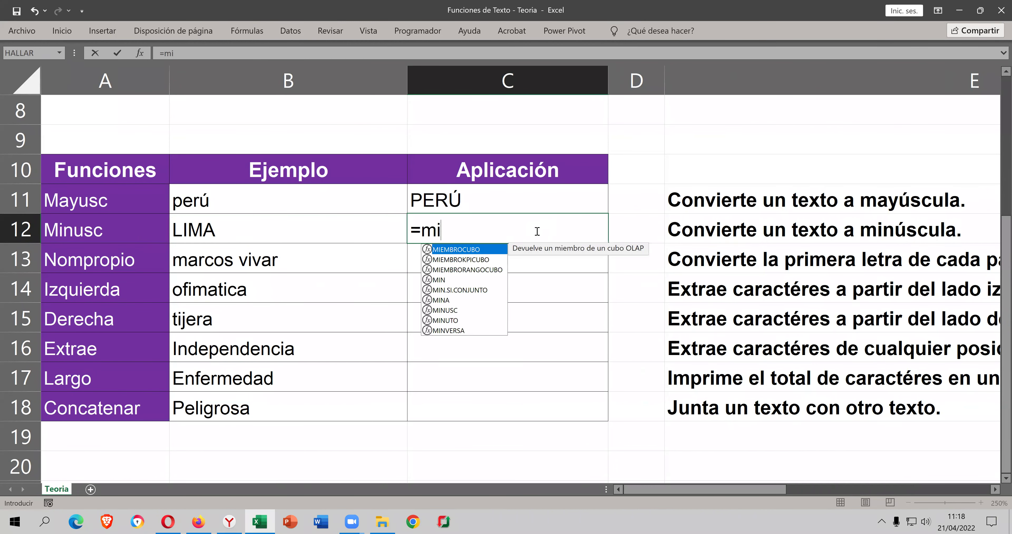
type("n")
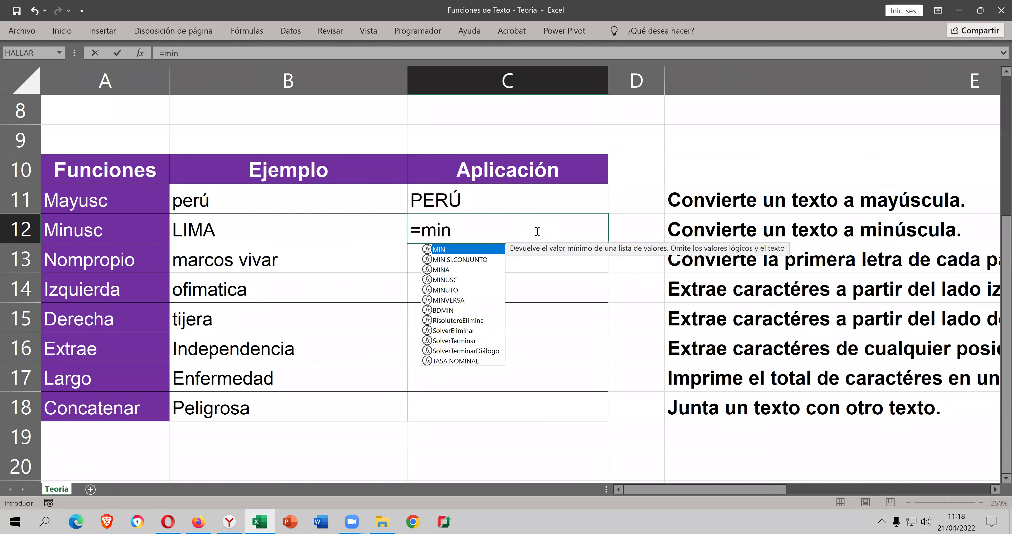
type("u")
key("Tab")
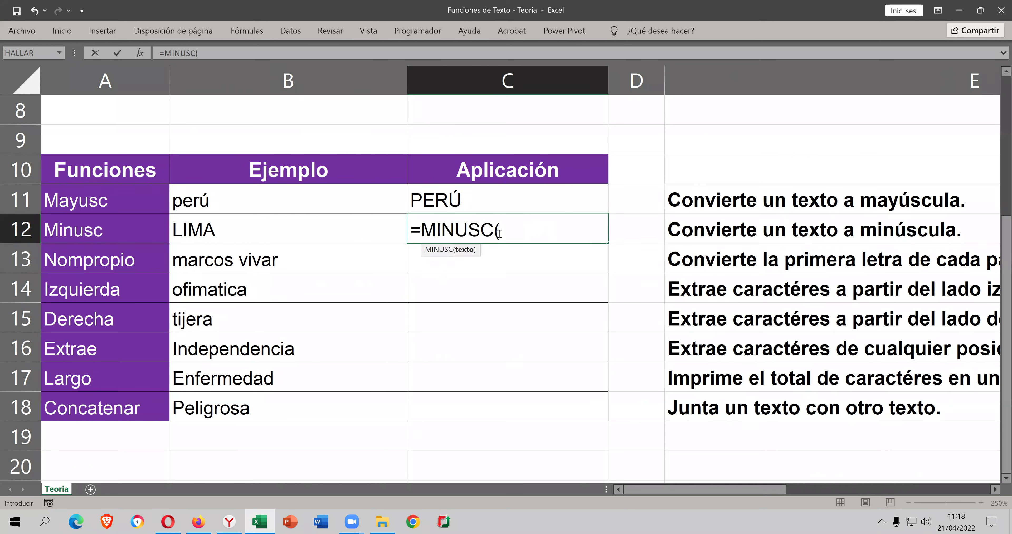
left_click(359, 229)
key("Return")
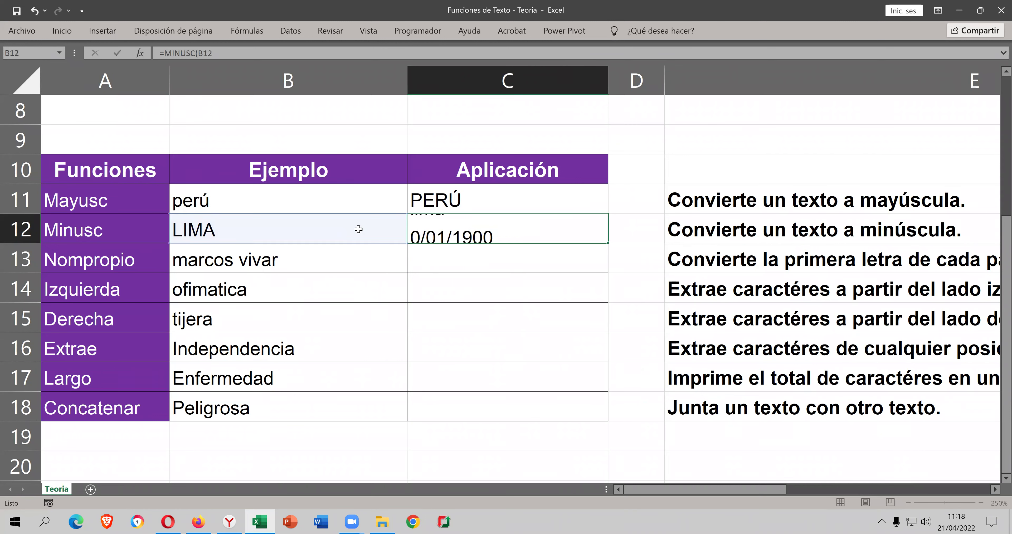
left_click(566, 278)
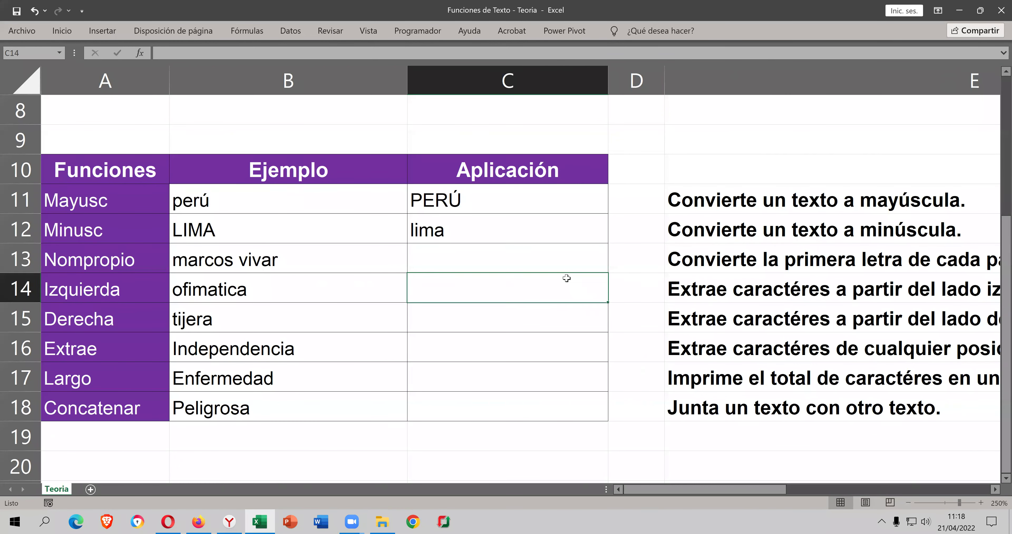
left_click(563, 269)
type("=nom")
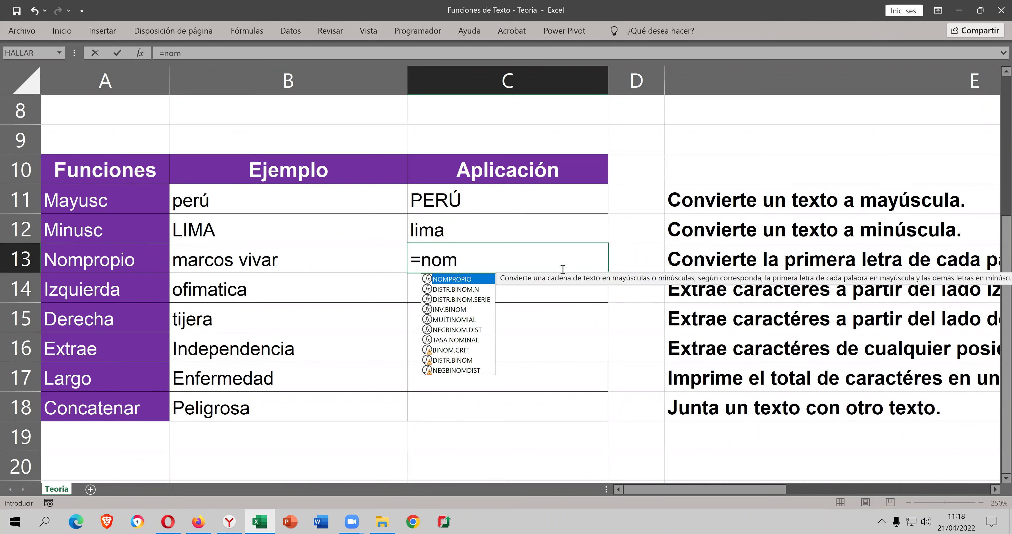
key("Tab")
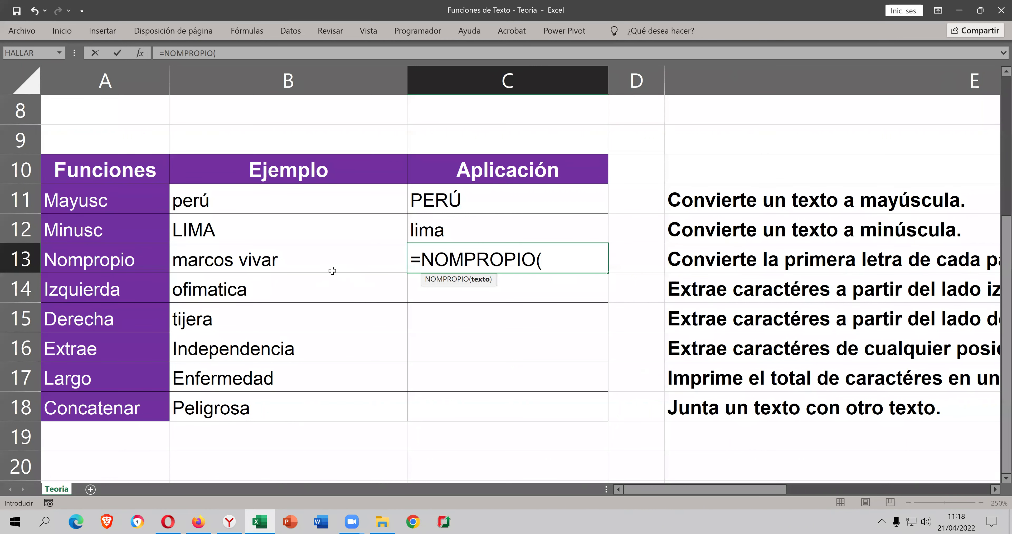
left_click(323, 261)
key("Return")
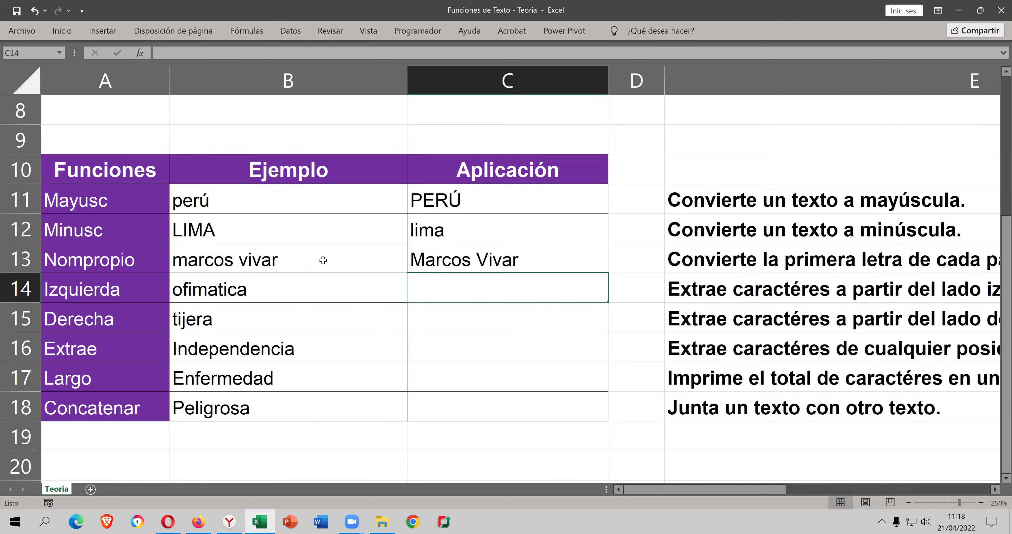
left_click(587, 267)
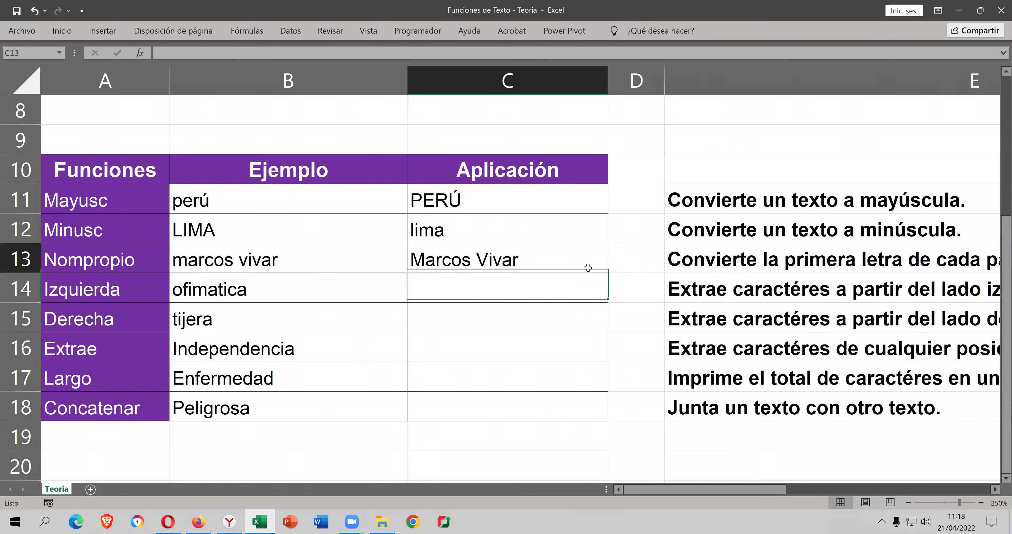
- Enter =IZQUIERDA(B14,3) in C14 to get ofi from ofimatica, then recheck it
left_click(557, 293)
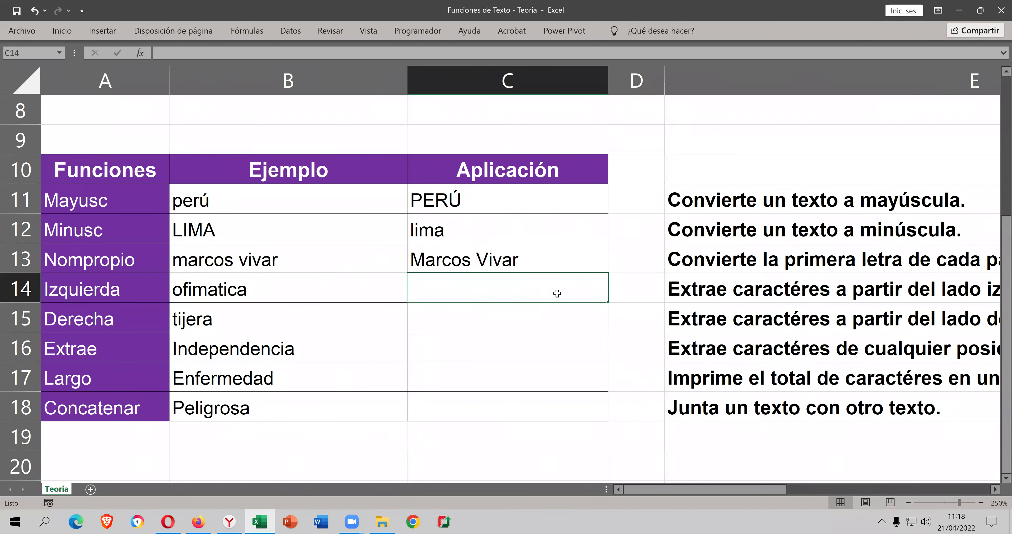
type("=")
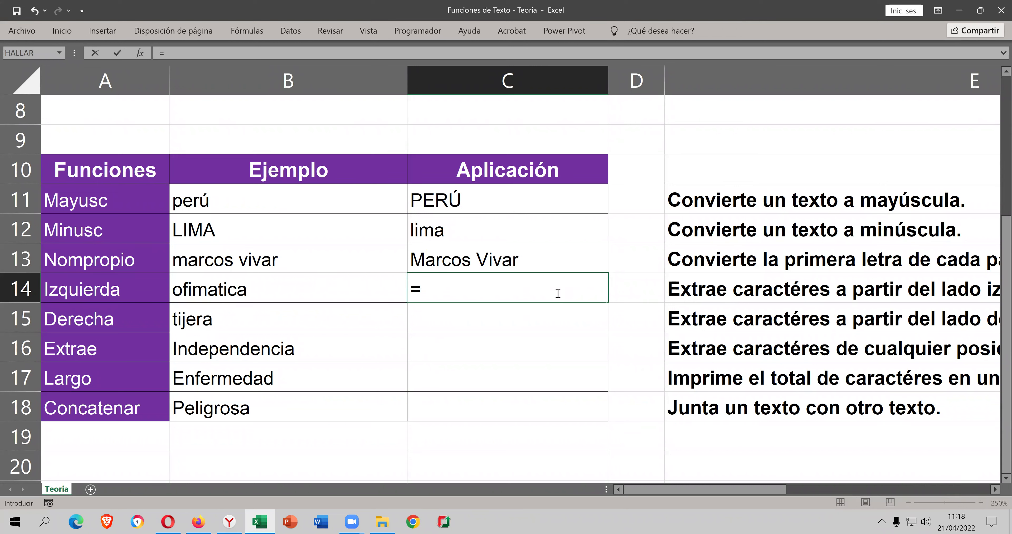
type("iz")
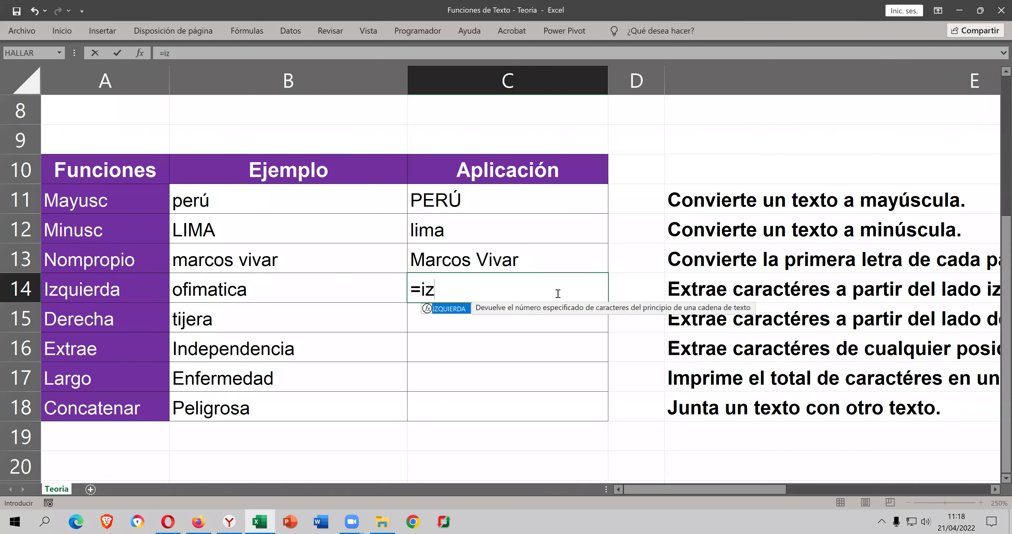
key("Tab")
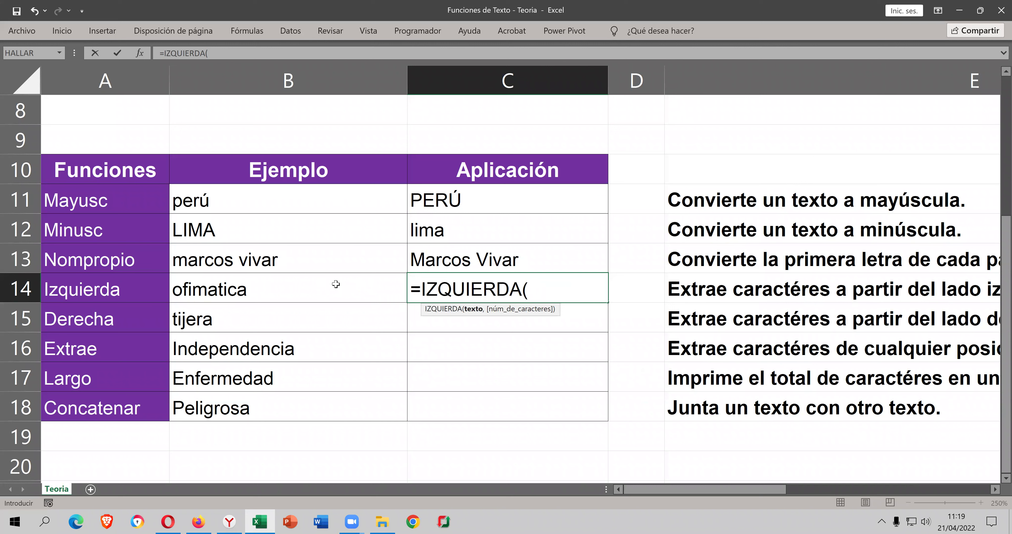
left_click(336, 286)
left_click(591, 284)
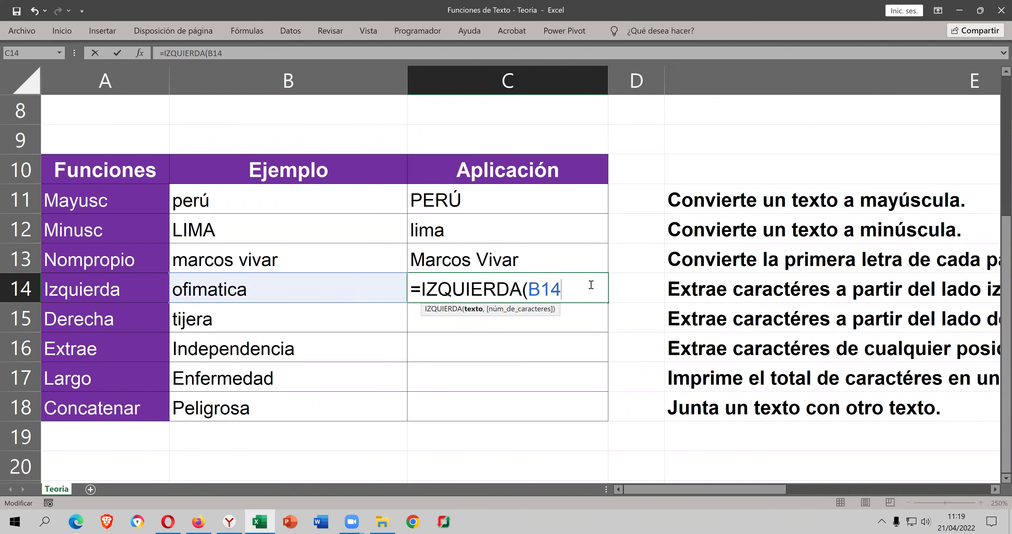
type(",")
type("3)")
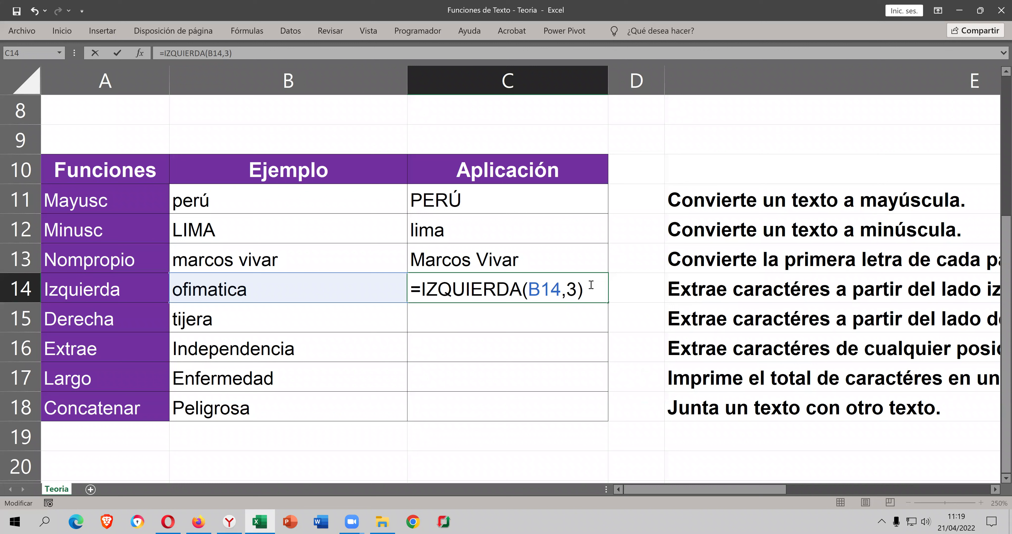
key("Return")
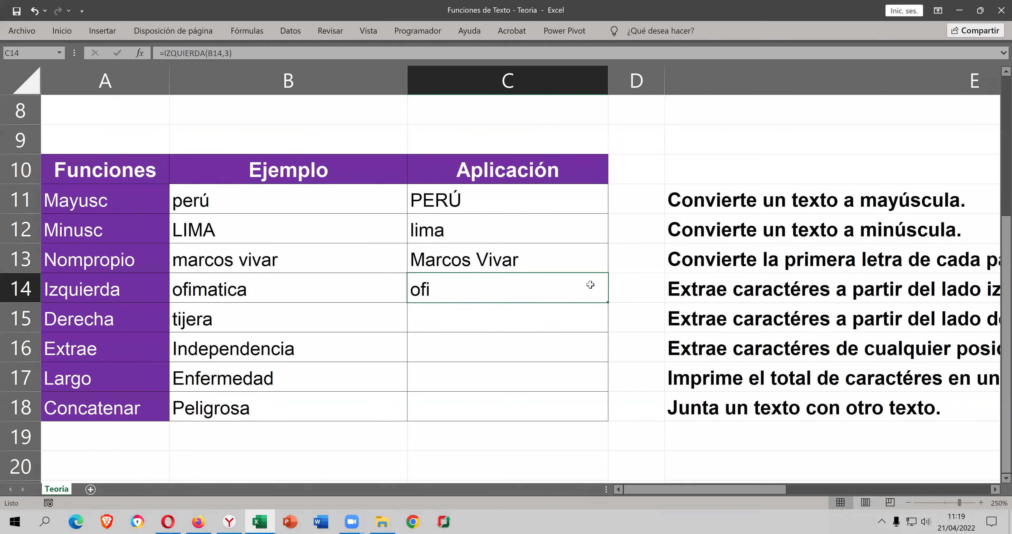
double_click(590, 284)
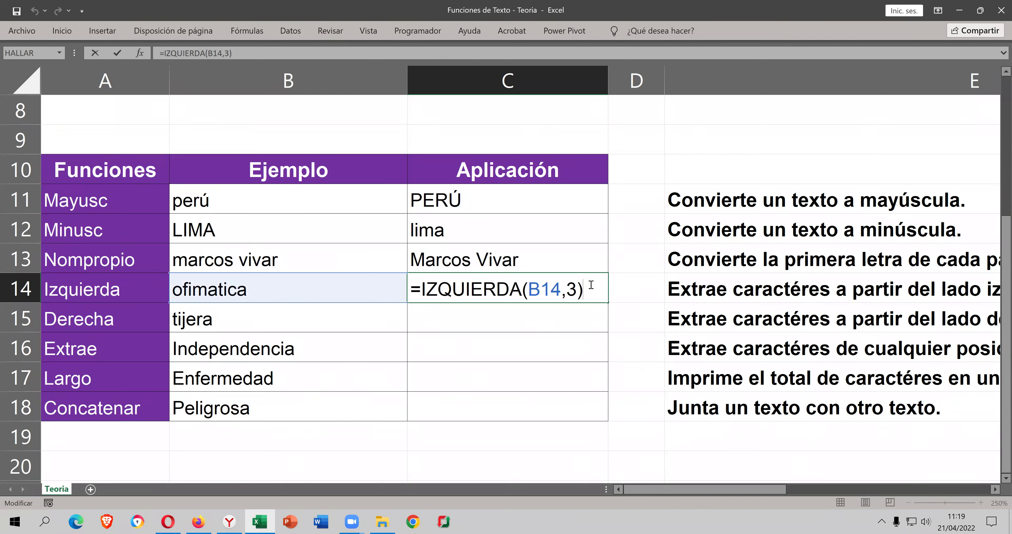
key("Return")
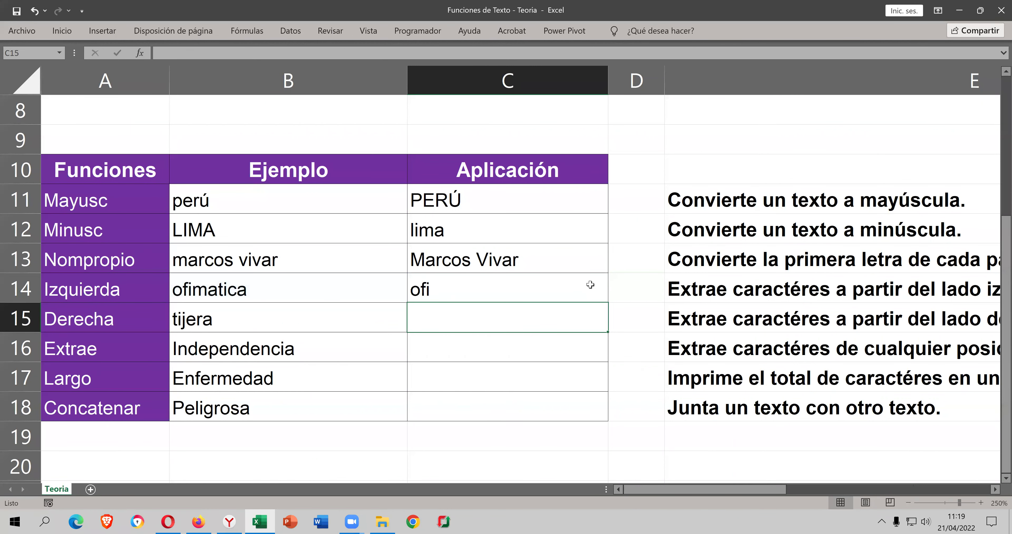
- Enter =DERECHA(B15,3) in C15 to take the last three letters of tijera
type("=")
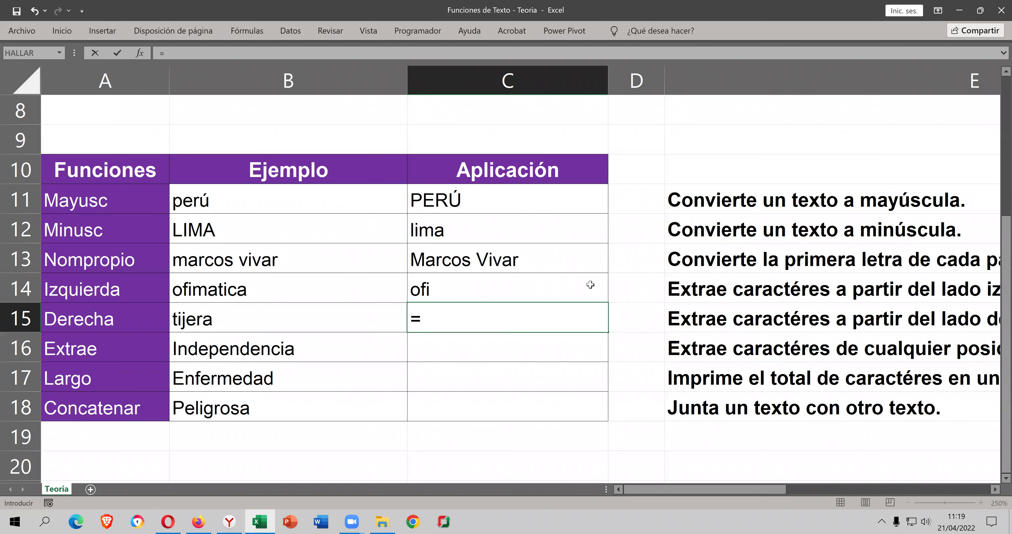
type("der")
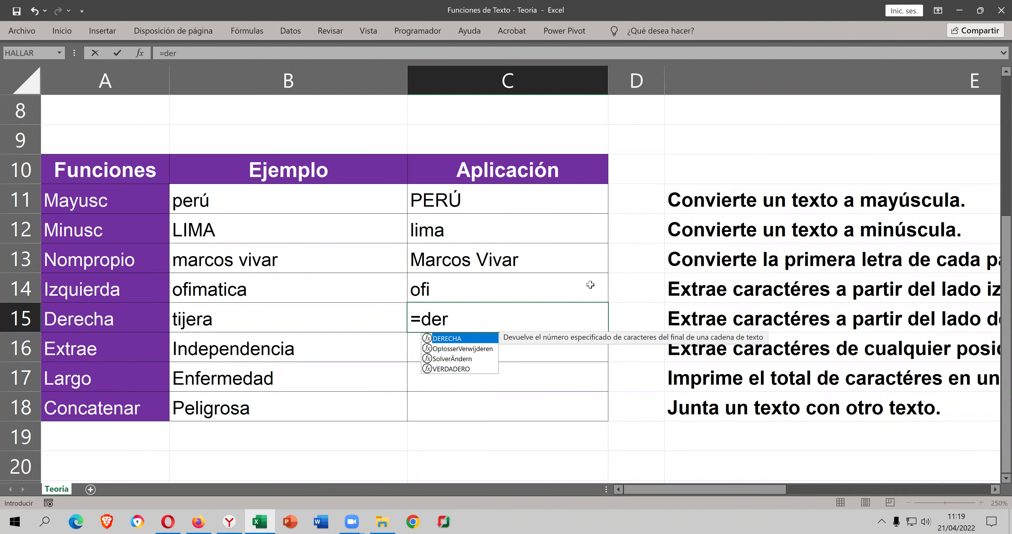
key("Tab")
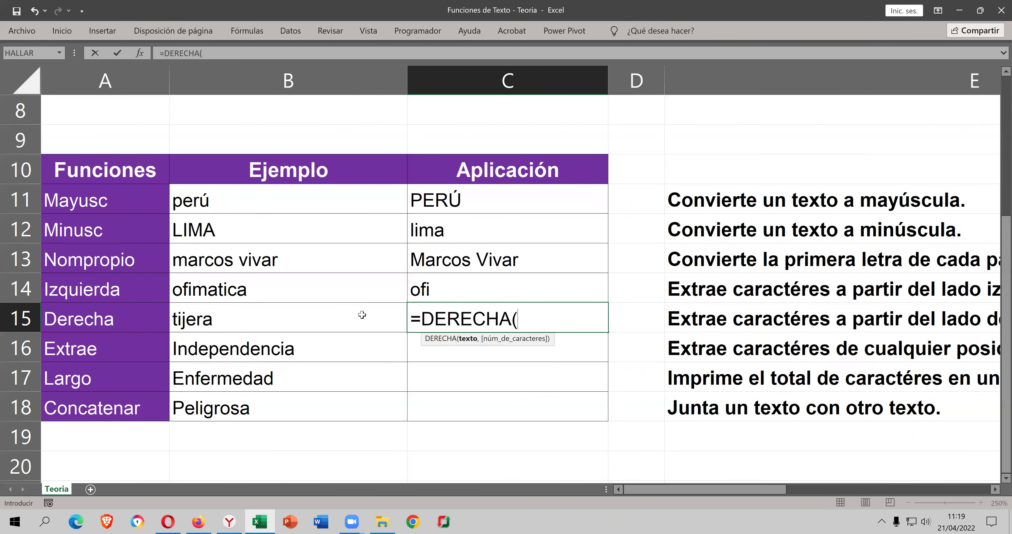
left_click(357, 316)
left_click(579, 313)
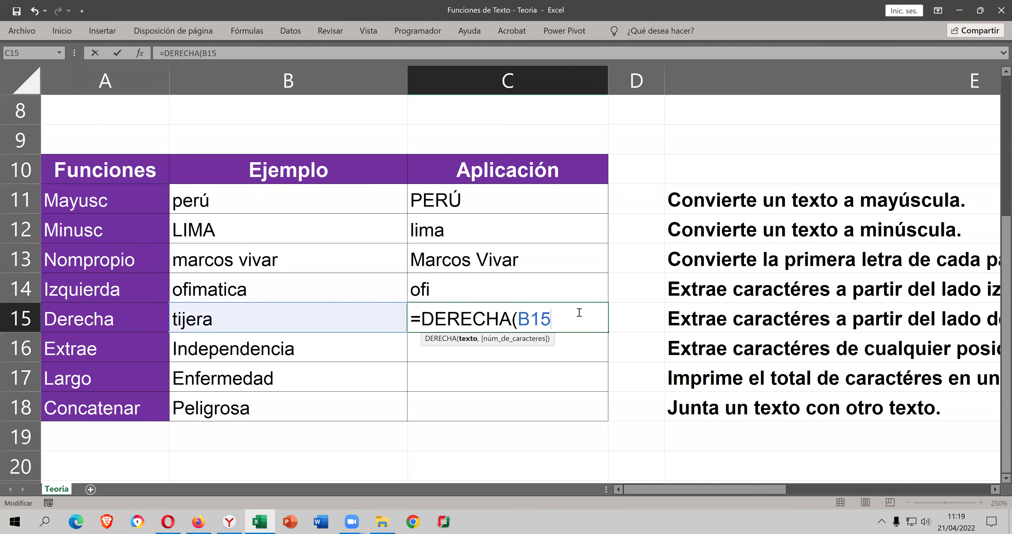
type(",33")
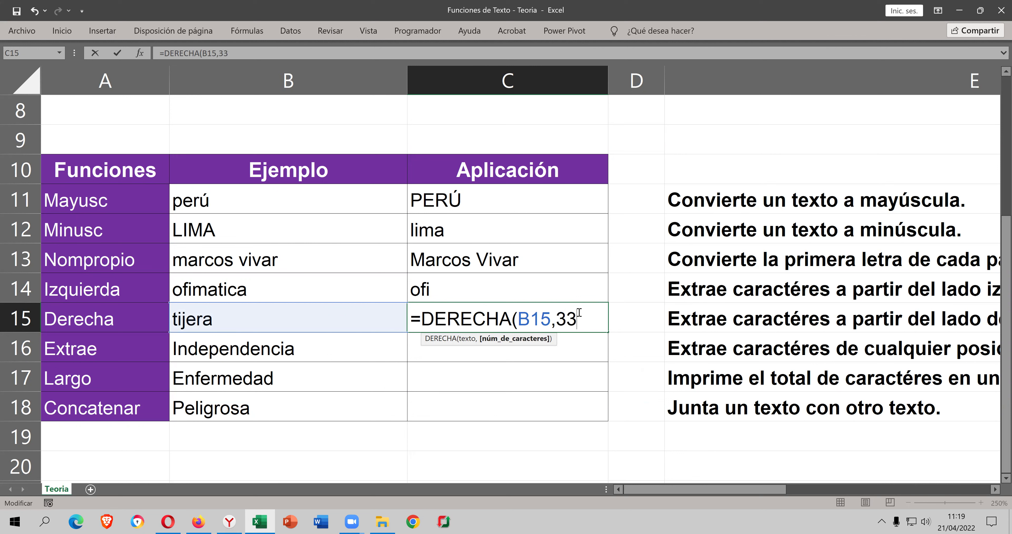
key("BackSpace")
type(")")
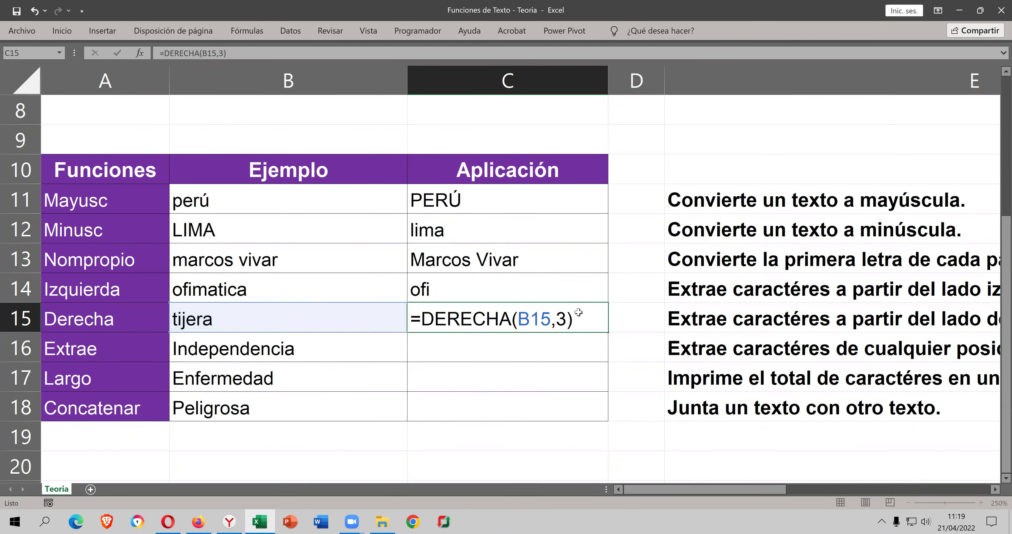
key("Return")
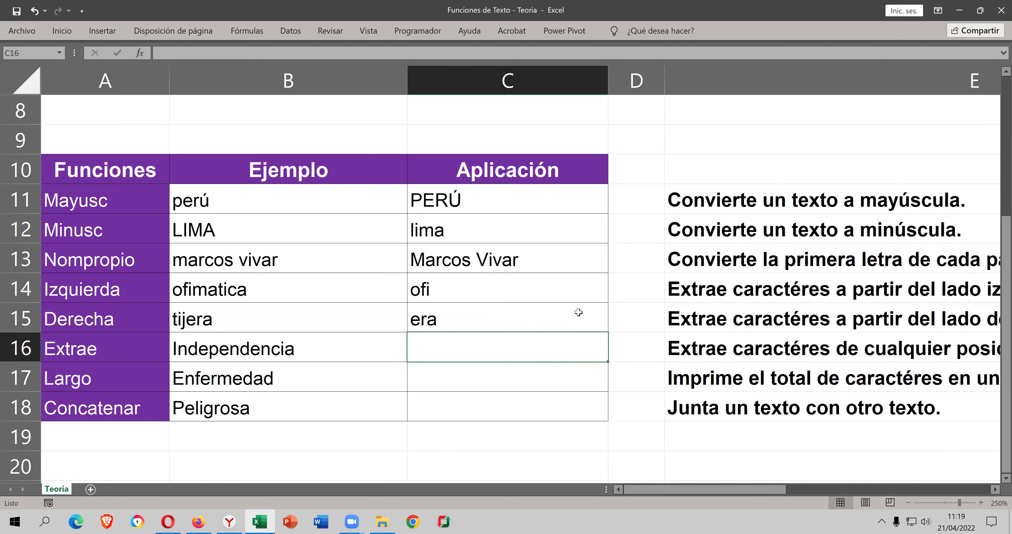
- Enter =EXTRAE(B16,3,7) in C16 to extract depende from Independencia
type("=ex")
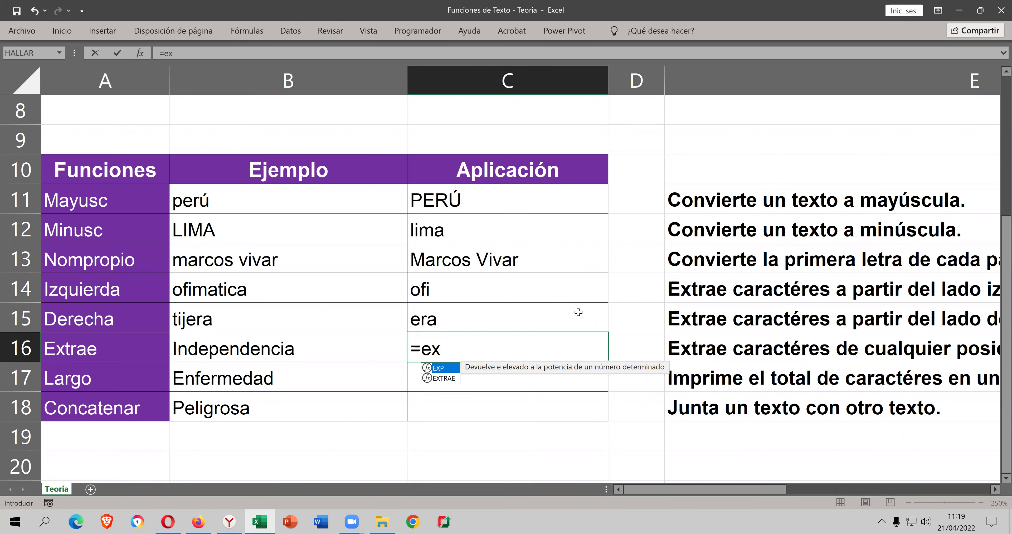
key("Down")
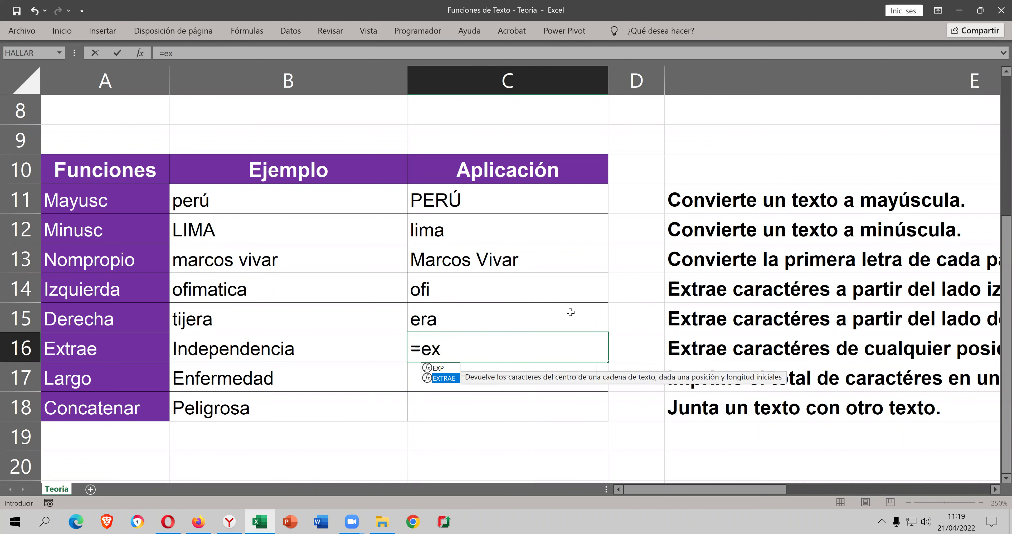
key("Tab")
left_click(314, 342)
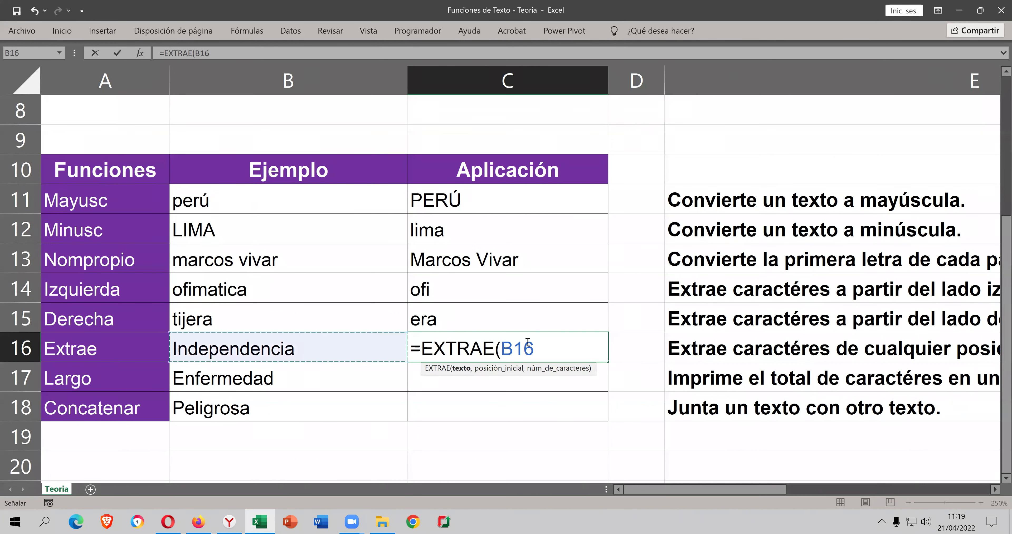
left_click(552, 346)
type(",")
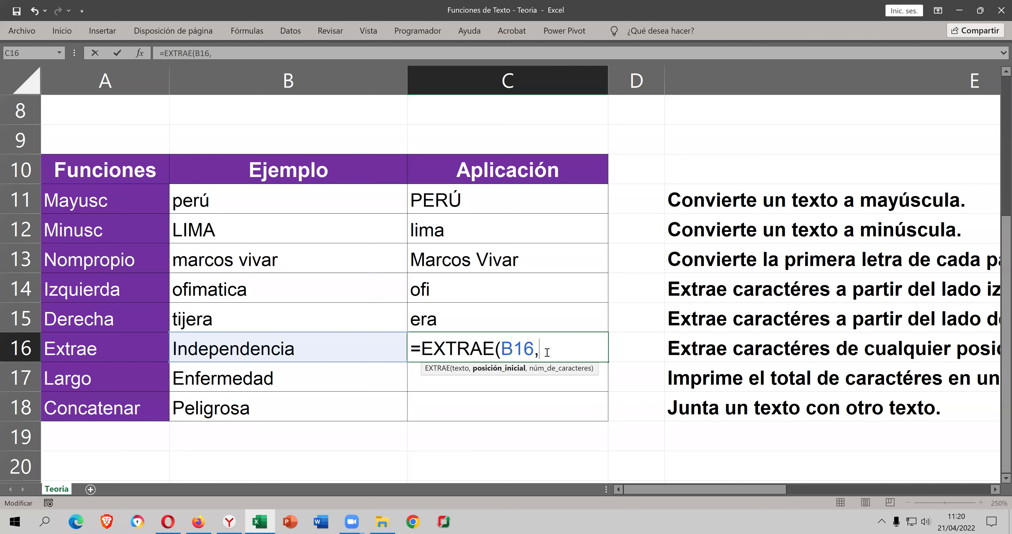
type("3")
type(",")
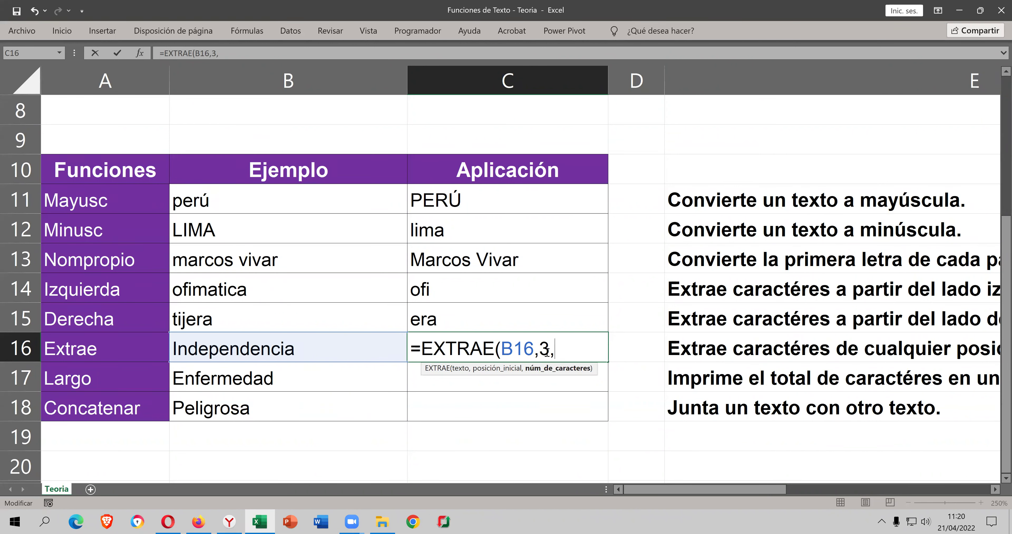
type("7")
key("Return")
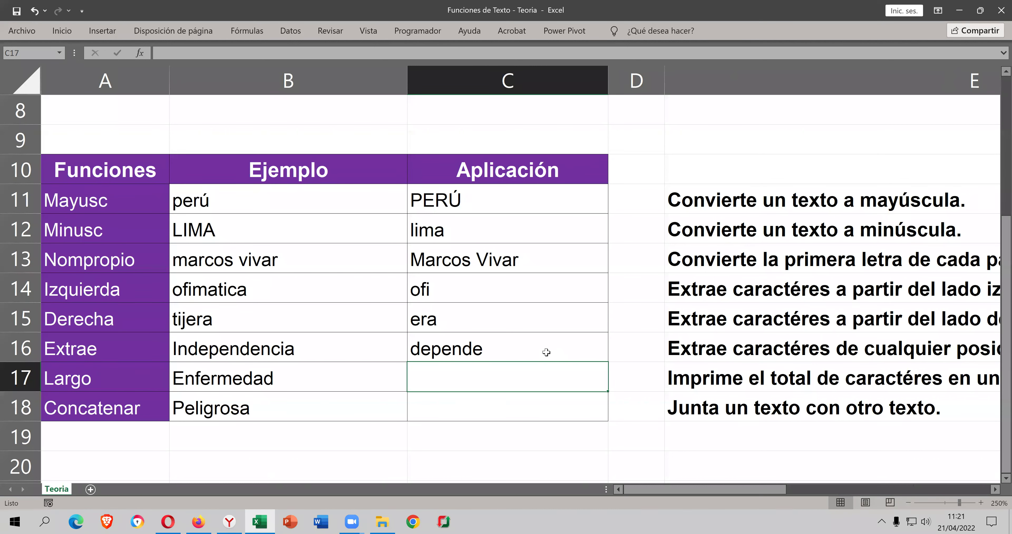
- Type =LARGO( in C17 with B17 (Enfermedad) as its argument
type("=")
type("la")
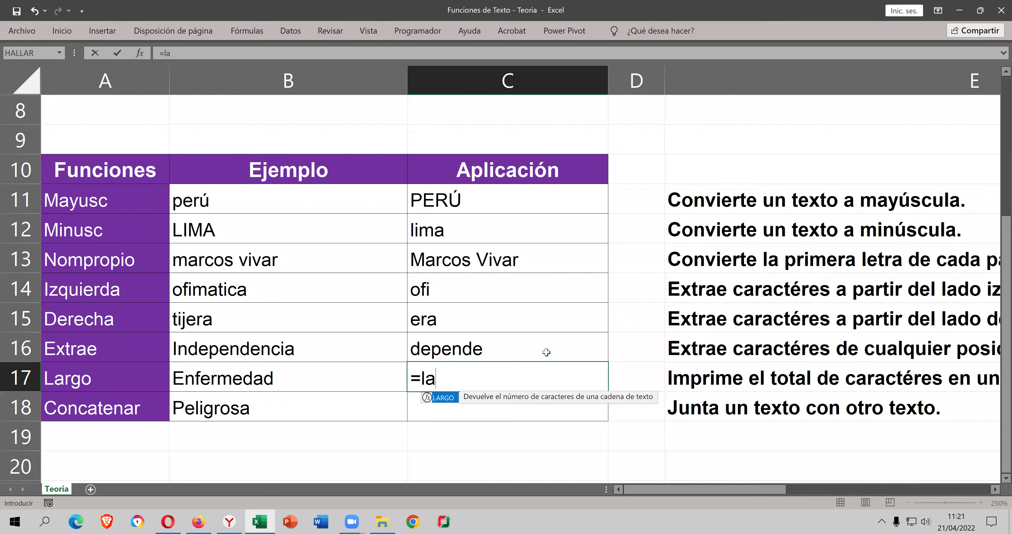
type("r")
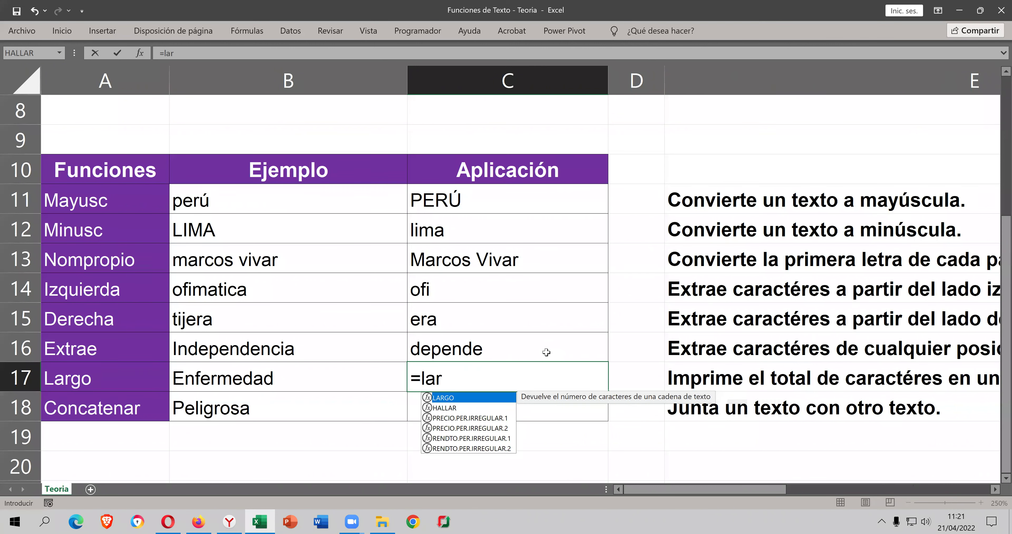
key("Tab")
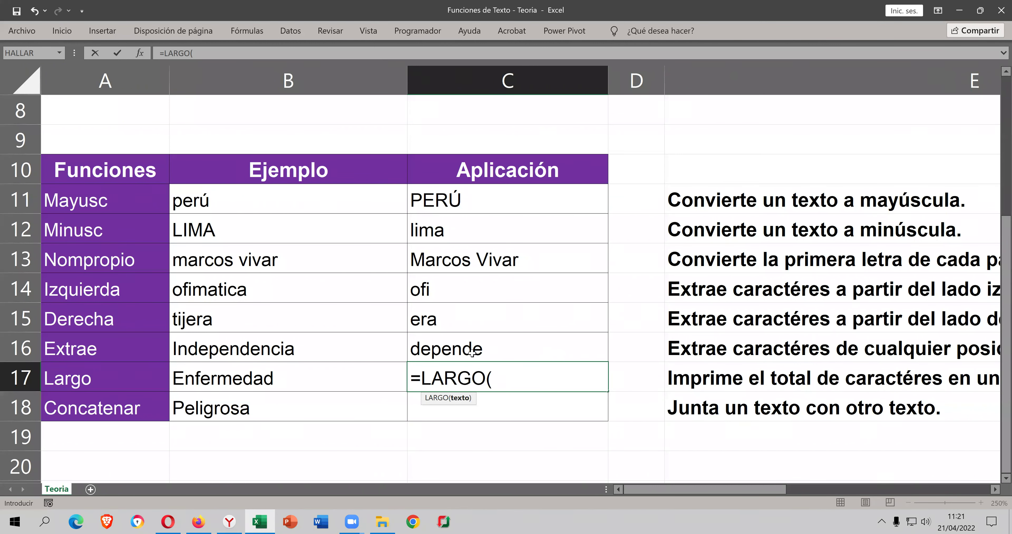
left_click(368, 365)
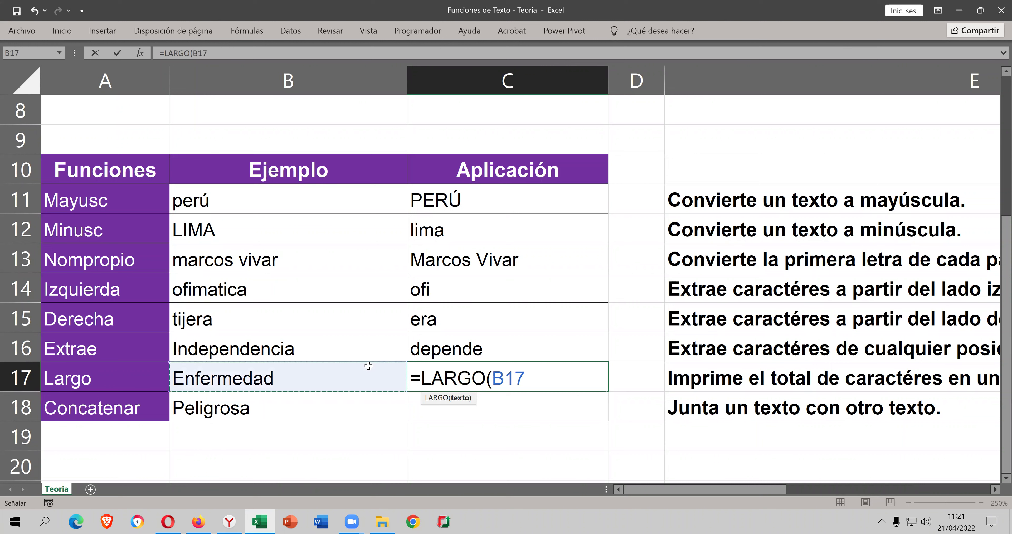
- Confirm the LARGO result of 10 and start a CONCATENAR formula in C18 using B18
key("Return")
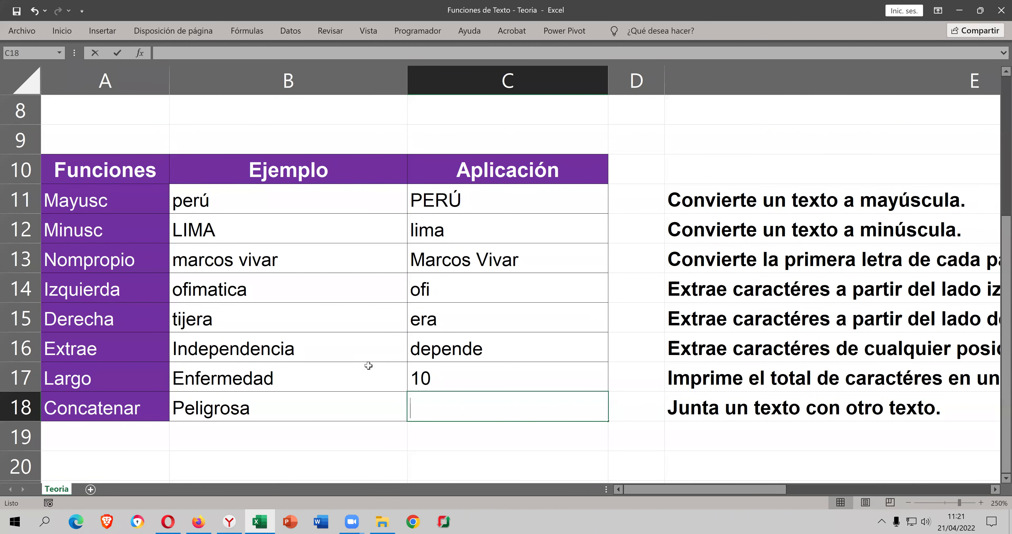
type("=co")
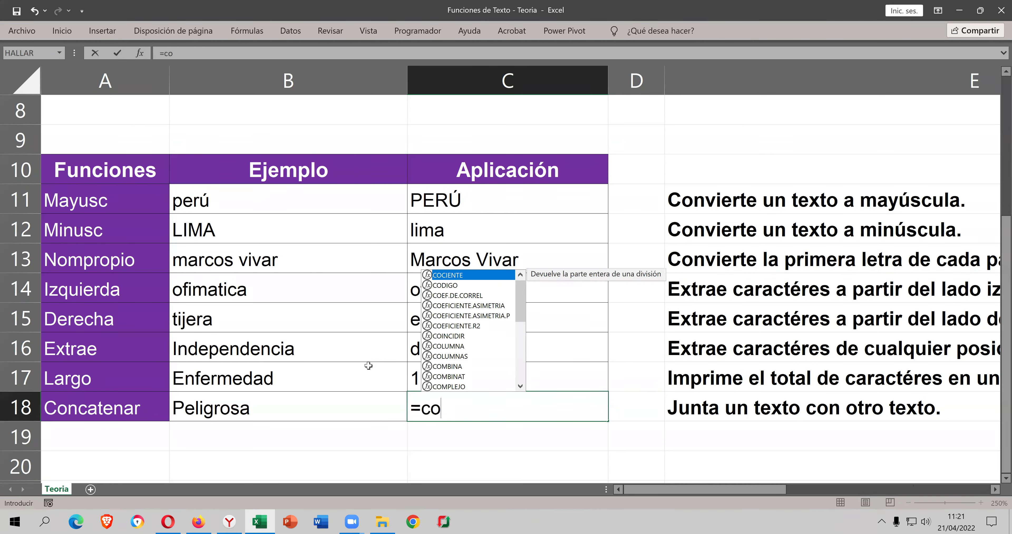
type("c")
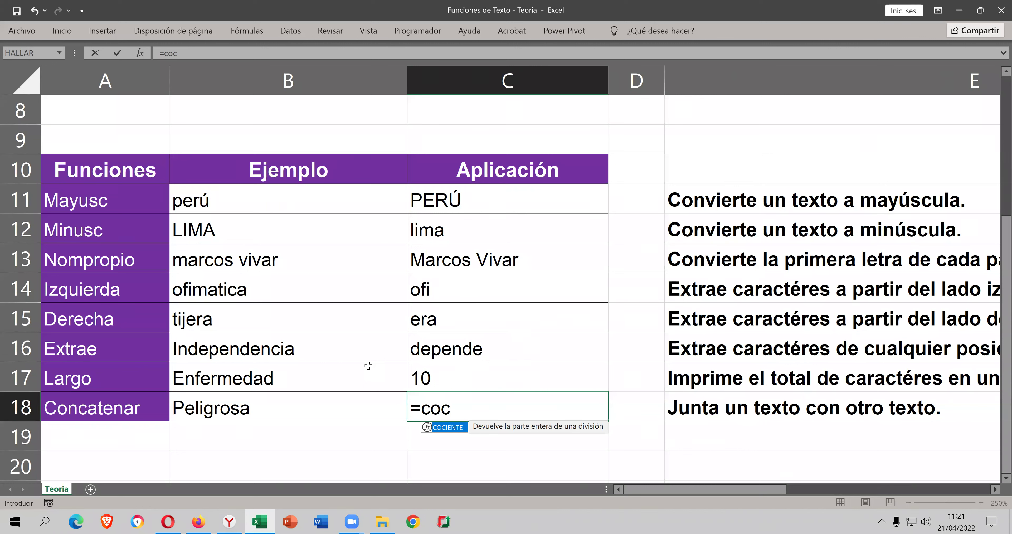
type("a")
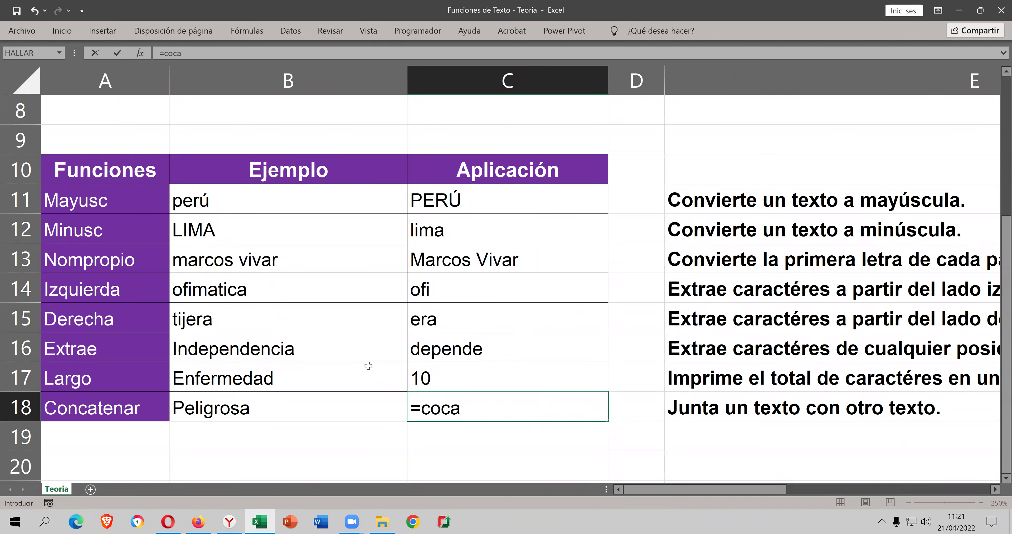
key("BackSpace")
key("BackSpace")
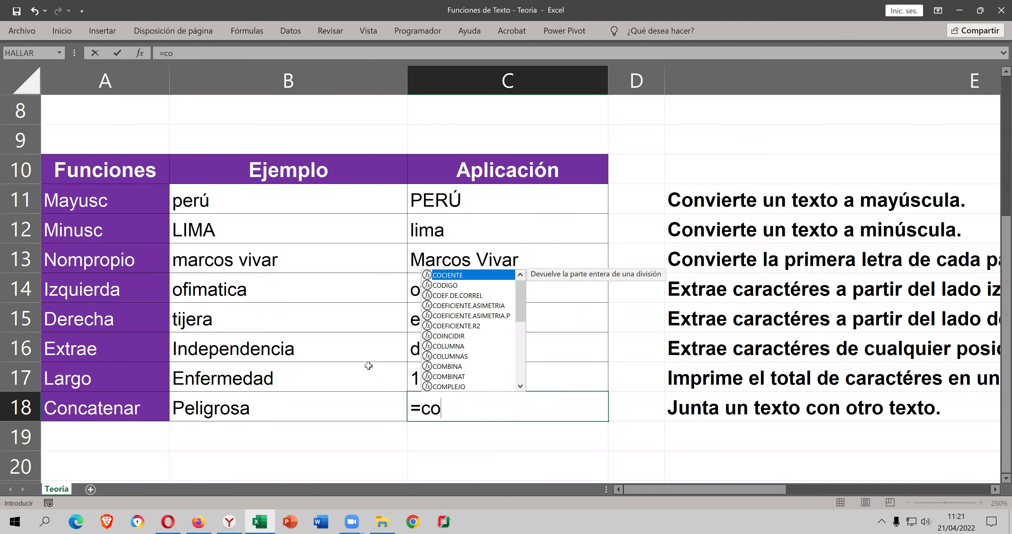
type("nc")
key("Down")
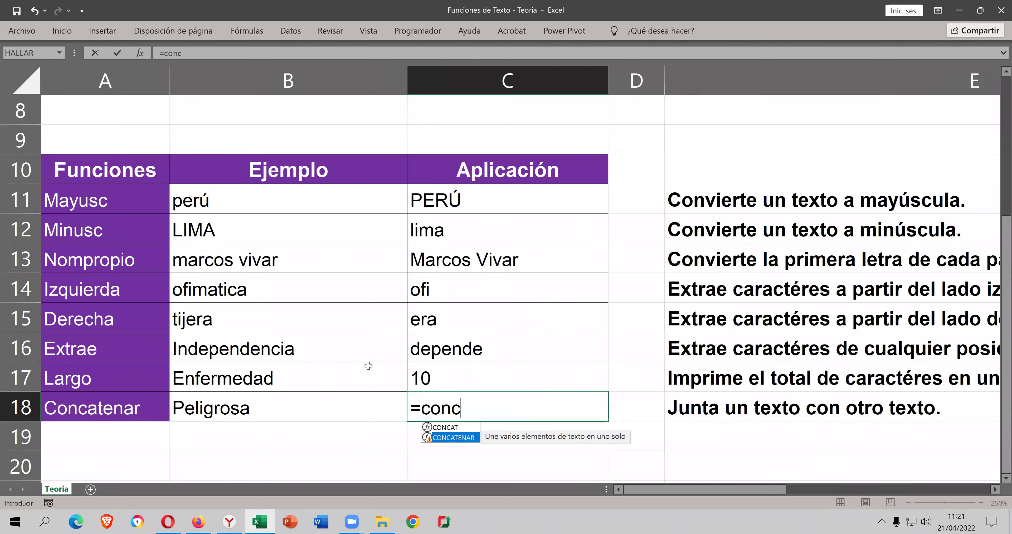
key("Tab")
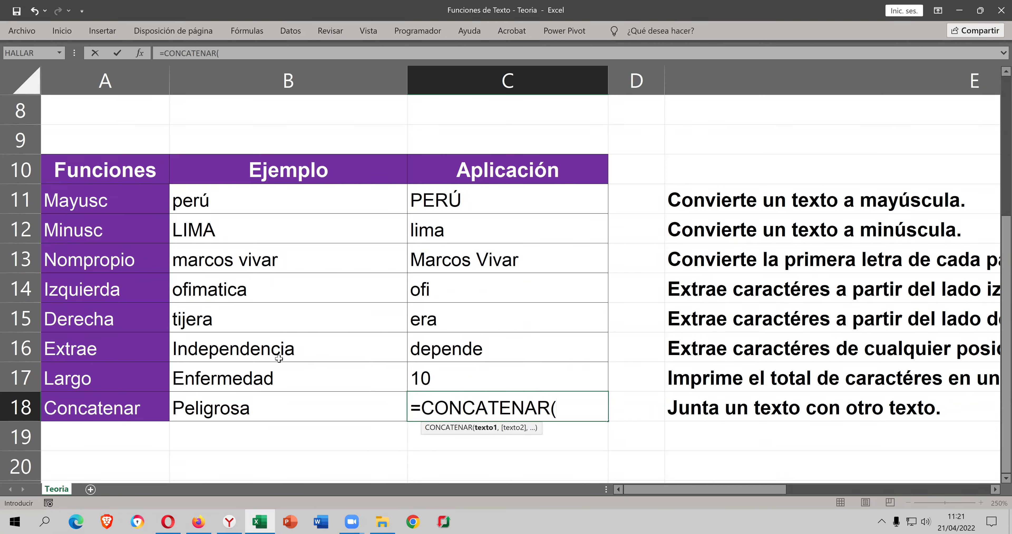
left_click(318, 410)
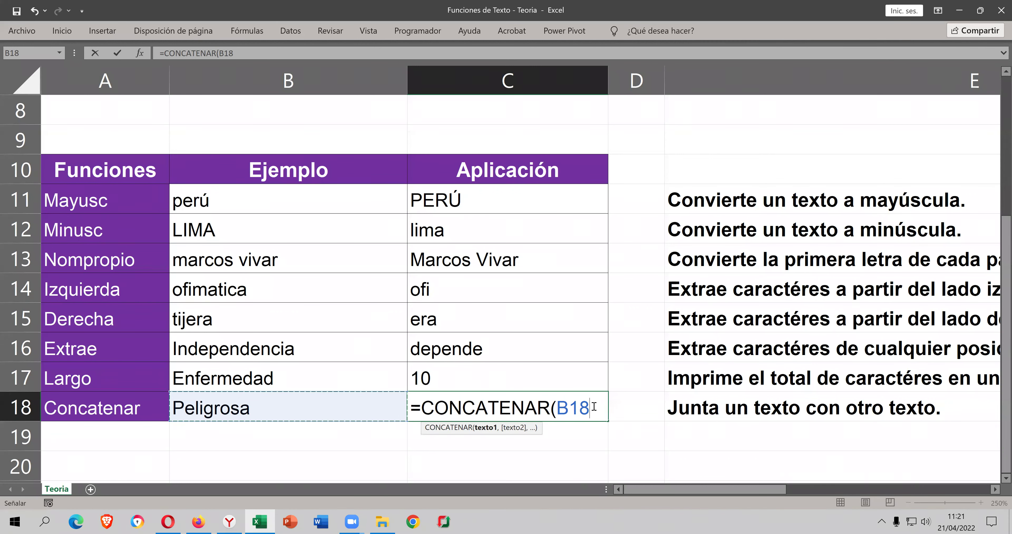
- Complete C18 as =CONCATENAR(B17," ",B18), fixing stray characters, to show Enfermedad Peligrosa
left_click(553, 412)
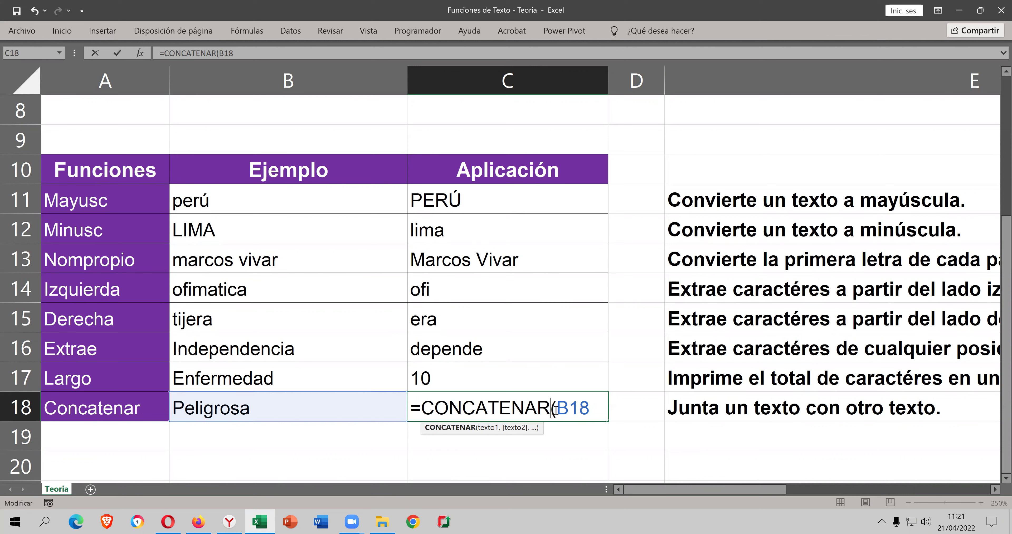
left_click(341, 382)
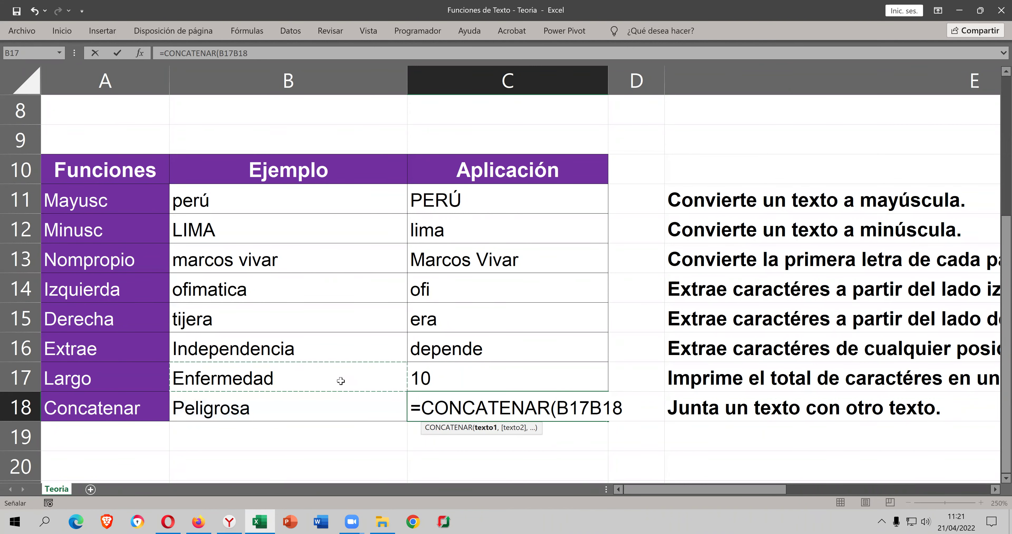
type(",")
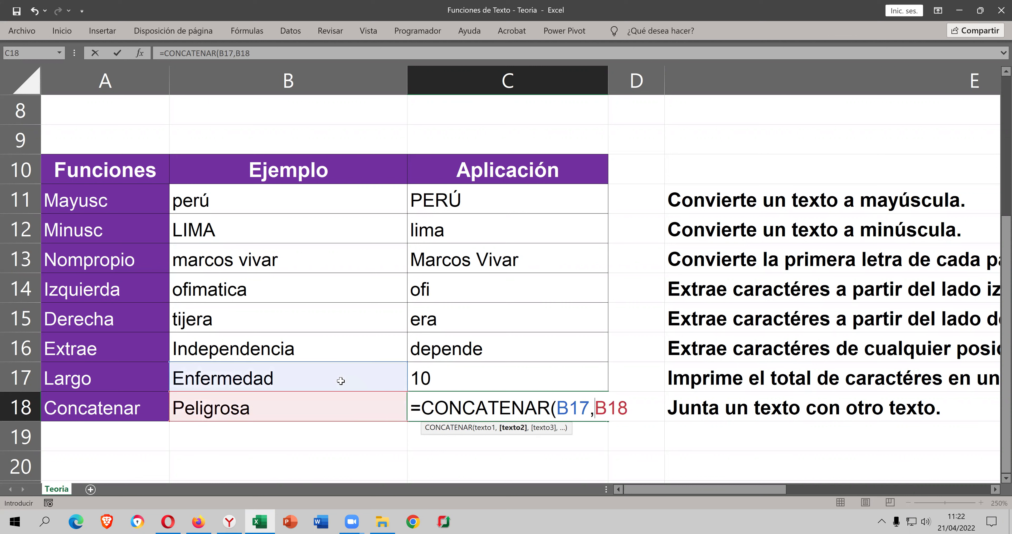
type("\" \"m")
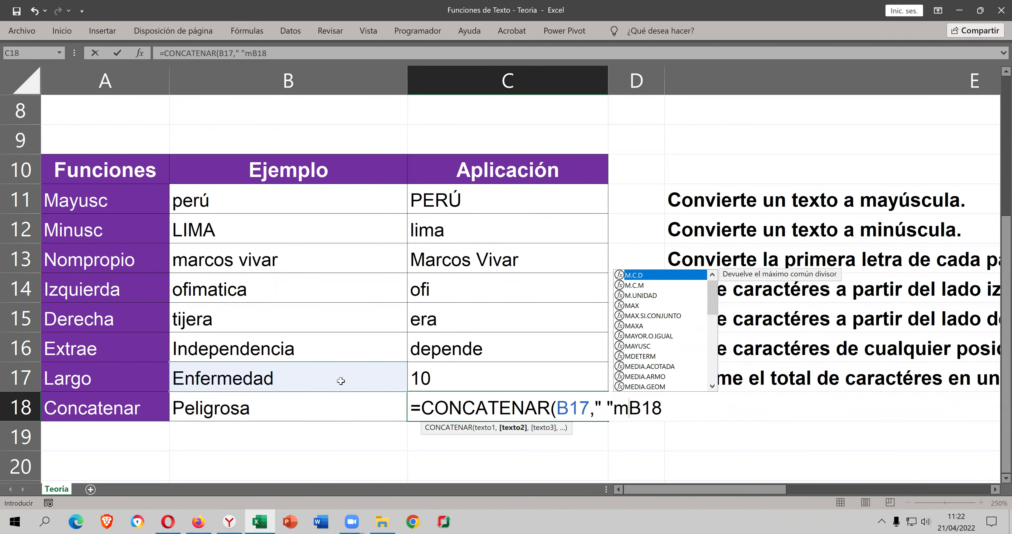
key("BackSpace")
type(",")
key("Right")
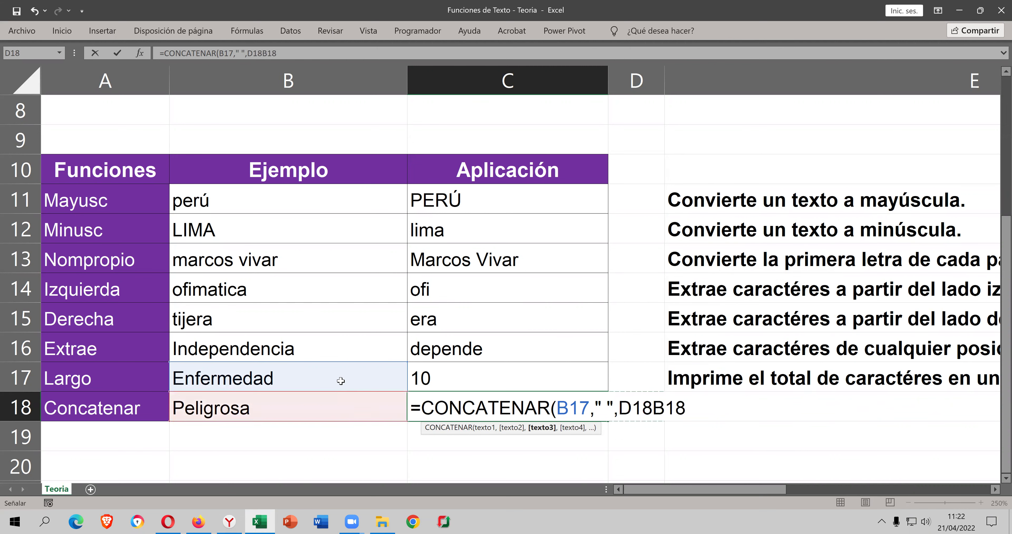
key("Right")
key("Left")
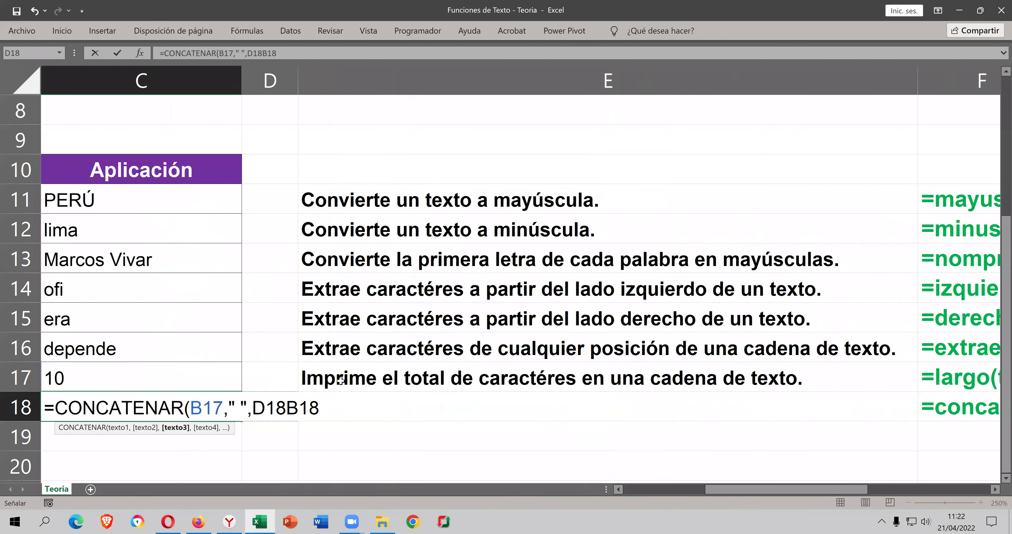
key("BackSpace")
key("BackSpace")
key("BackSpace")
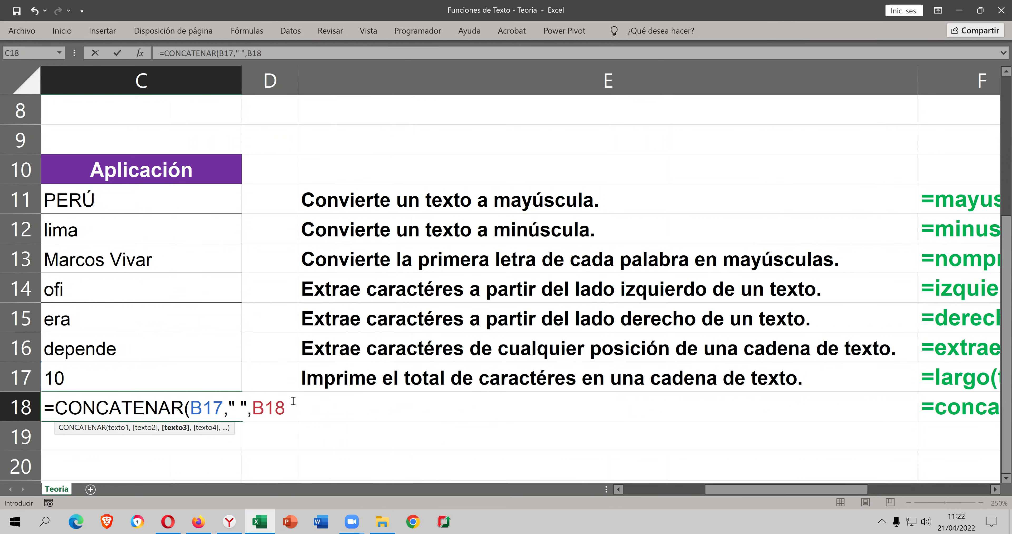
left_click(293, 401)
type(")")
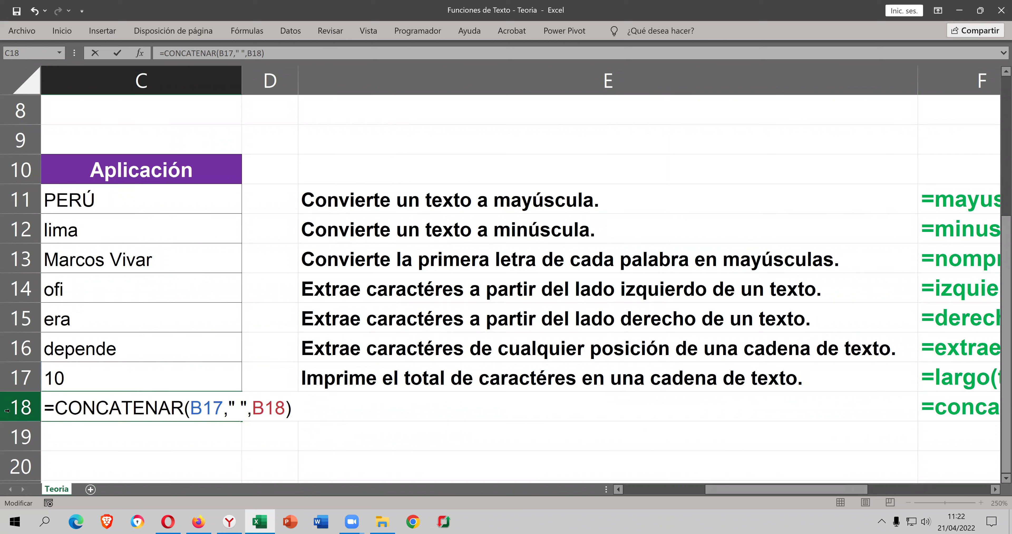
type(".")
key("Return")
key("Return")
key("BackSpace")
key("Return")
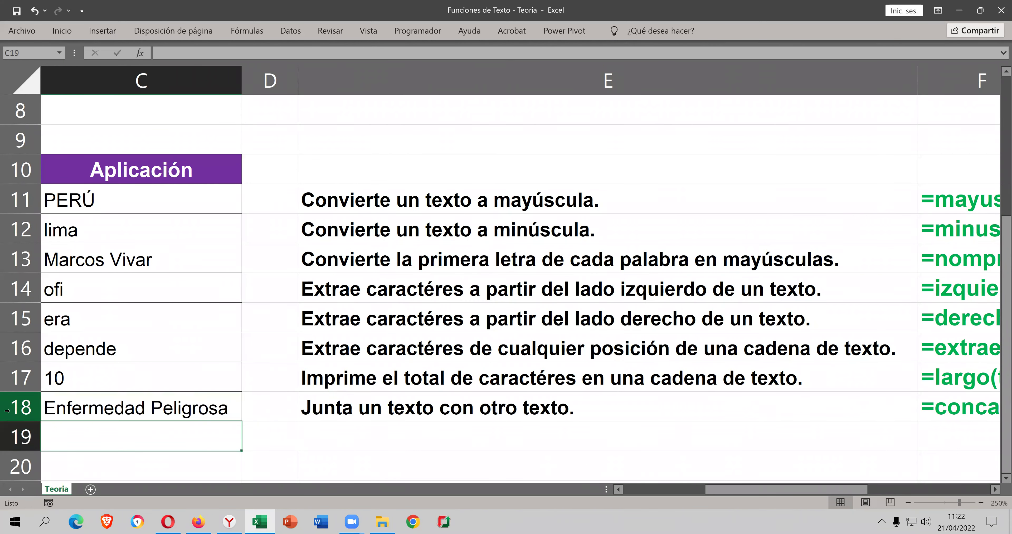
key("Home")
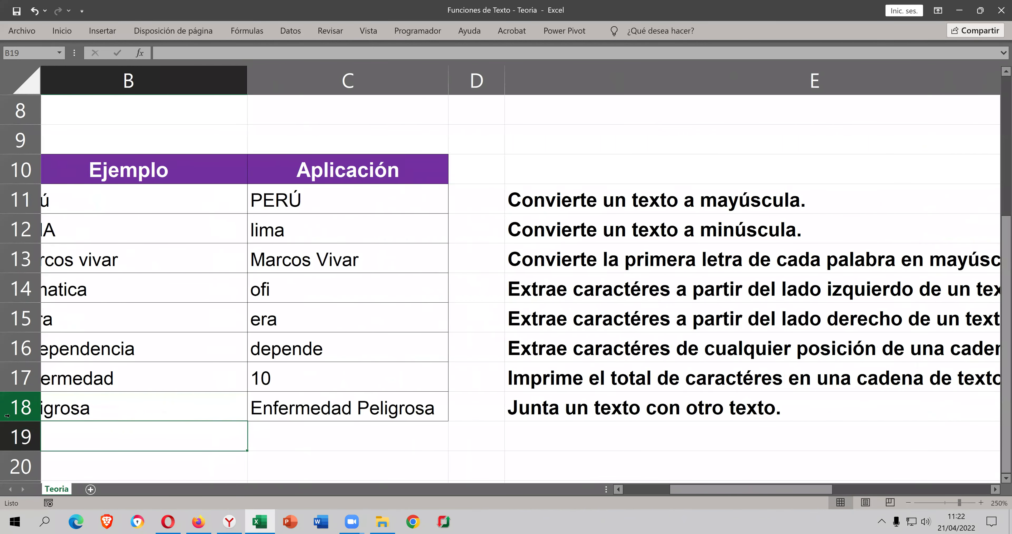
- Review the =CONCATENAR(B17," ",B18) formula in C18 without changing it
double_click(508, 411)
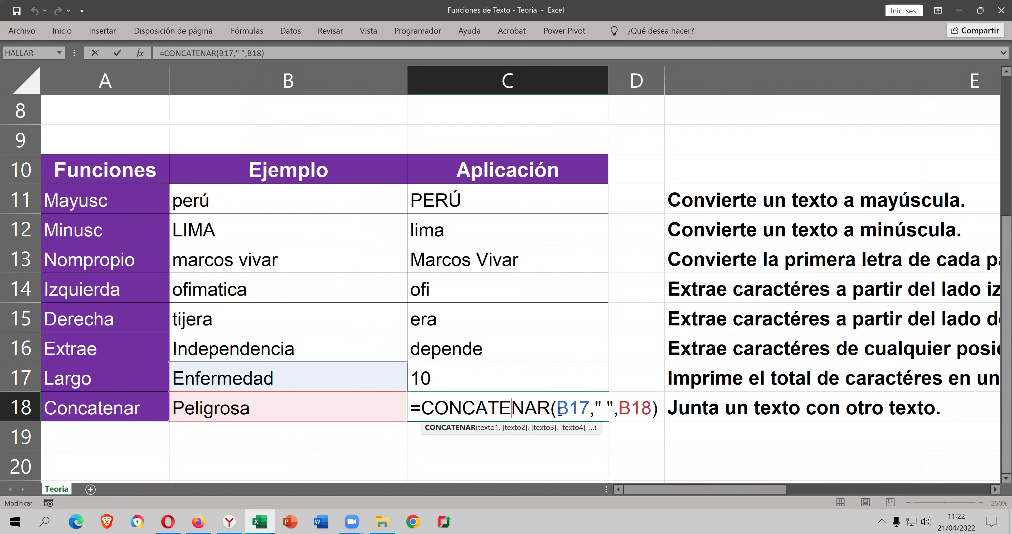
left_click_drag(595, 408, 612, 407)
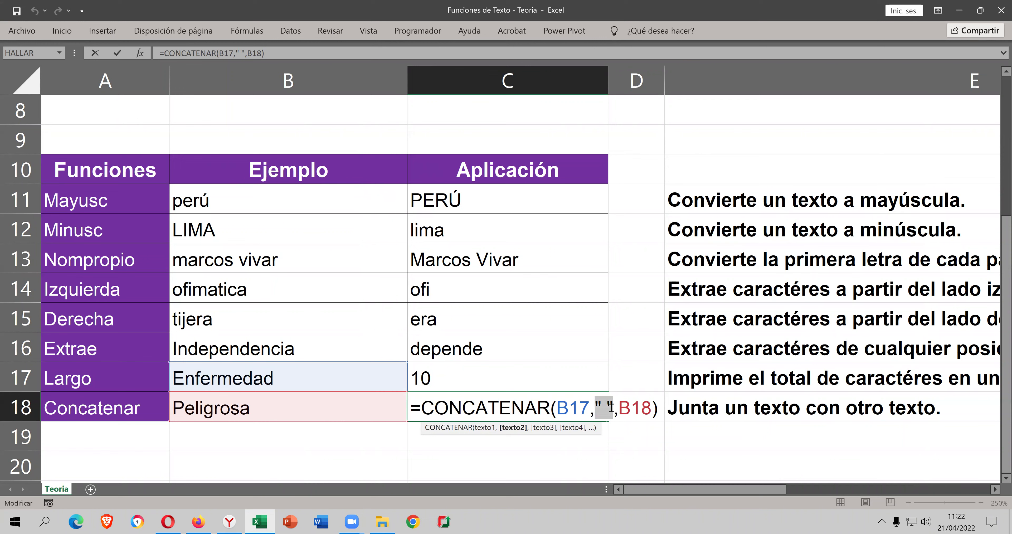
key("Return")
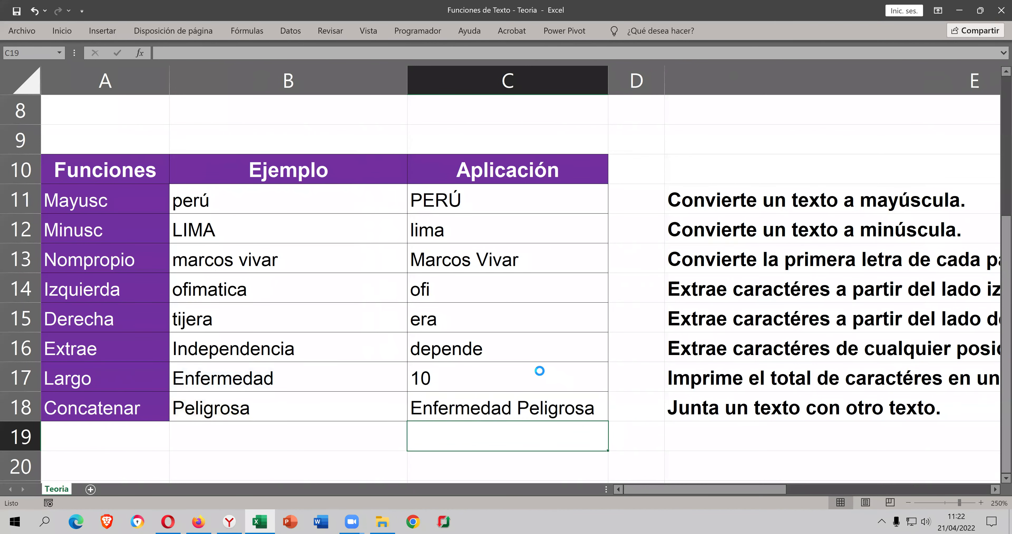
- Save the Funciones de Texto workbook
scroll(540, 371, "down", 1)
scroll(539, 372, "down", 1)
scroll(539, 371, "down", 2)
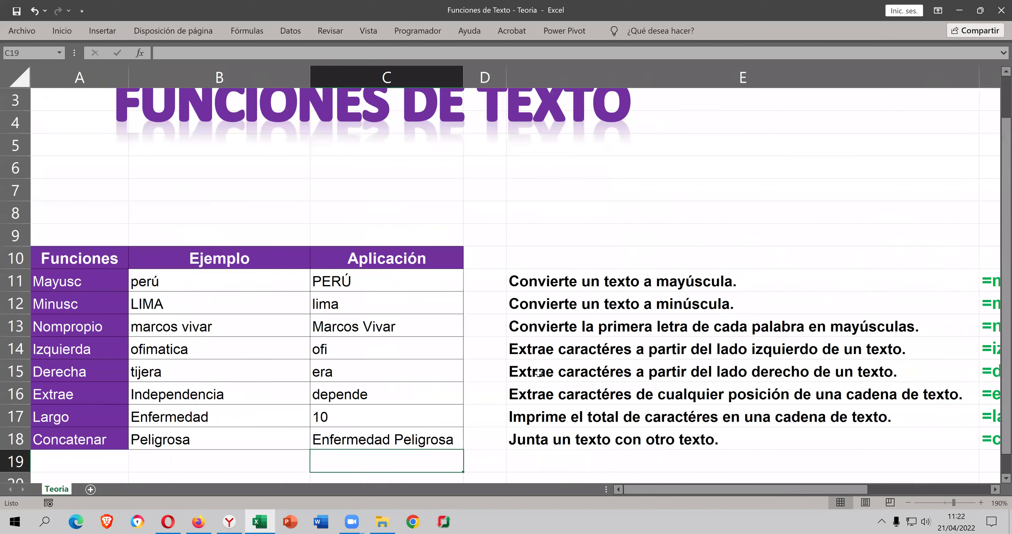
scroll(539, 371, "down", 1)
scroll(538, 372, "down", 1)
scroll(538, 373, "down", 1)
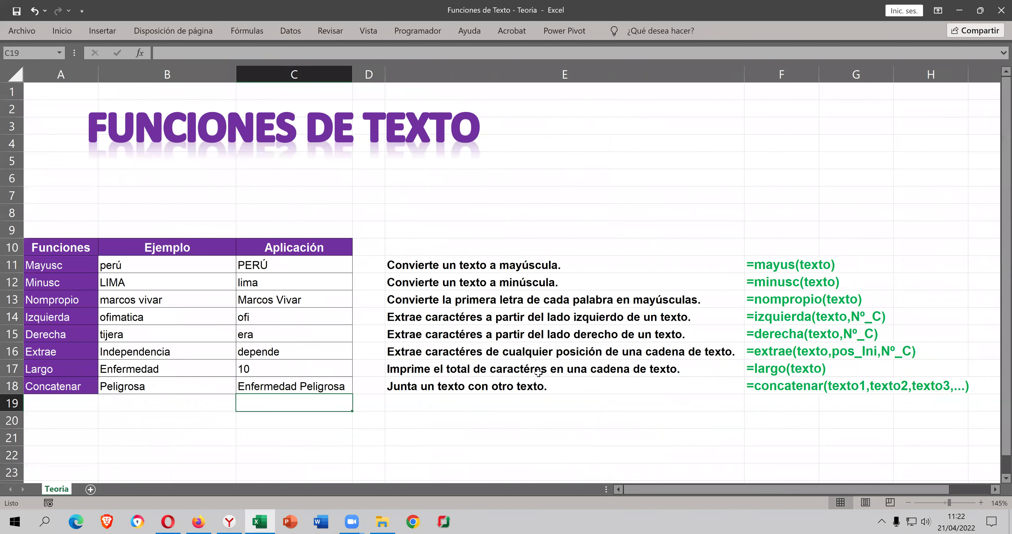
scroll(538, 372, "down", 1)
scroll(538, 373, "down", 1)
scroll(539, 373, "down", 1)
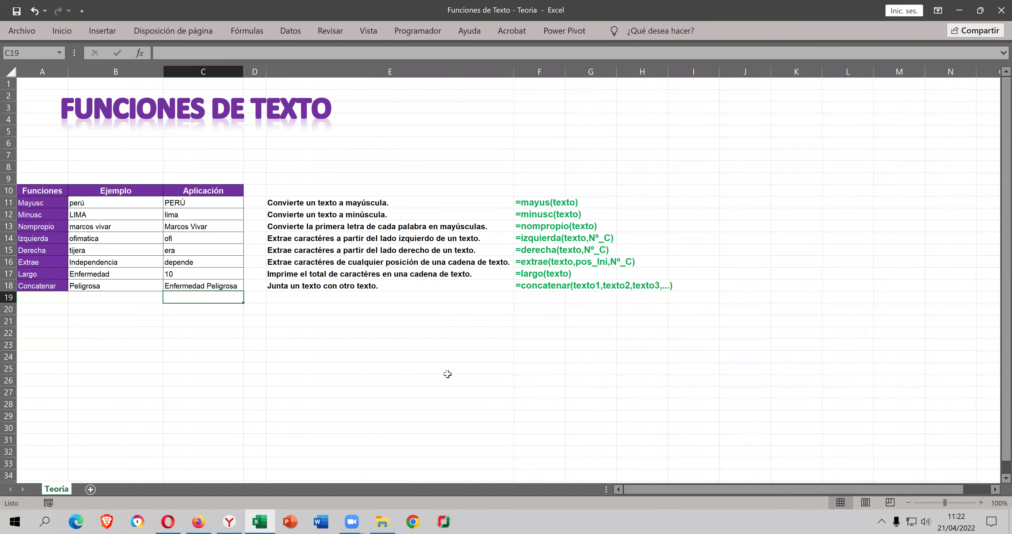
left_click(18, 9)
- Close Excel, drag Funciones de Texto - Teoria to the desktop, and reopen it
left_click(1000, 10)
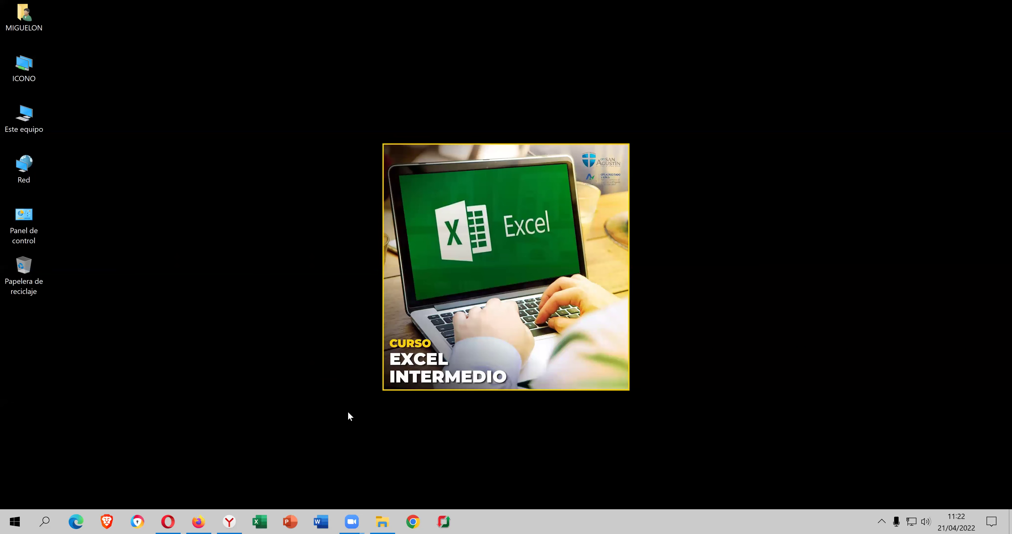
left_click(383, 519)
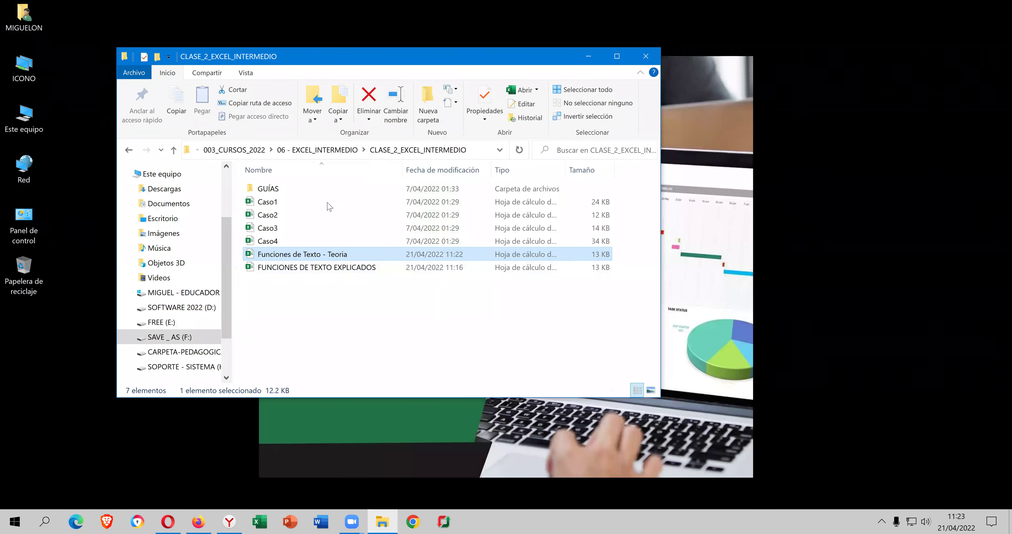
left_click_drag(304, 256, 36, 389)
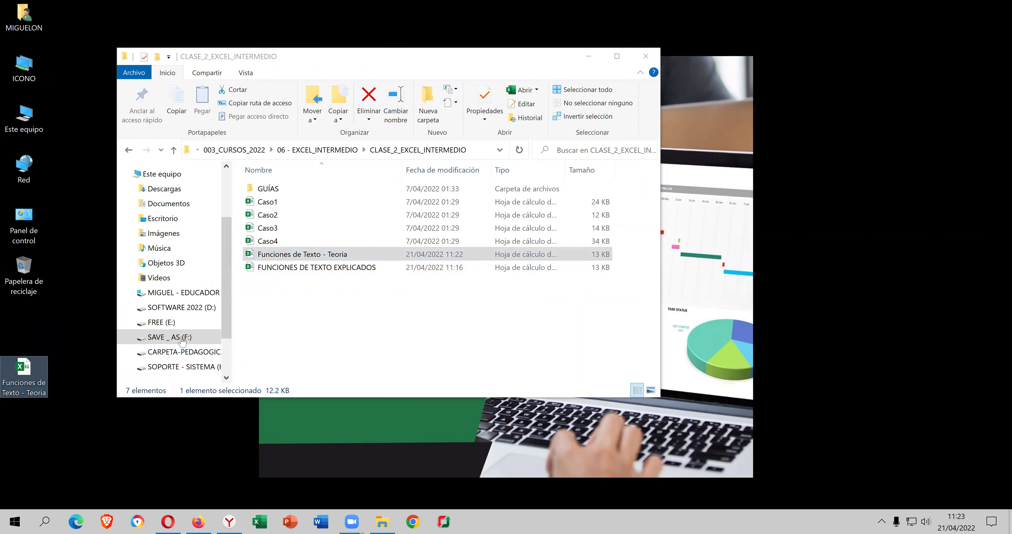
left_click(312, 259)
double_click(313, 256)
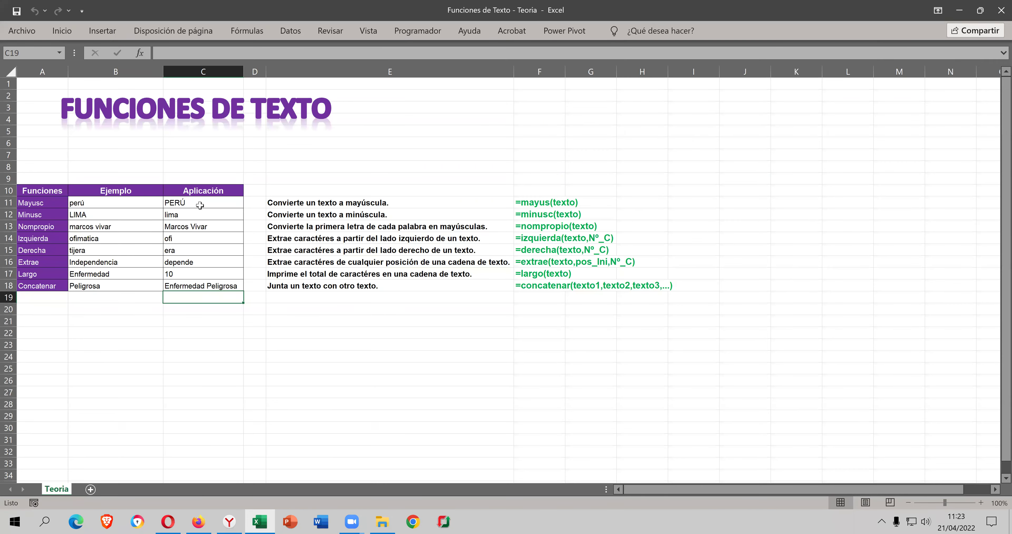
- Clear the eight formula results in C11:C18, then close Excel
left_click_drag(199, 203, 196, 285)
key("Delete")
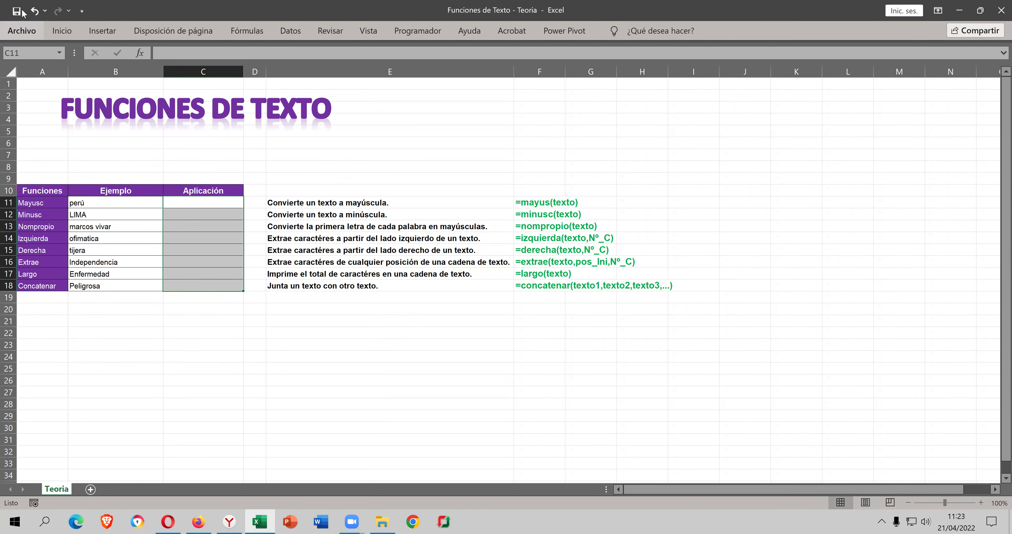
left_click(381, 226)
left_click(233, 205)
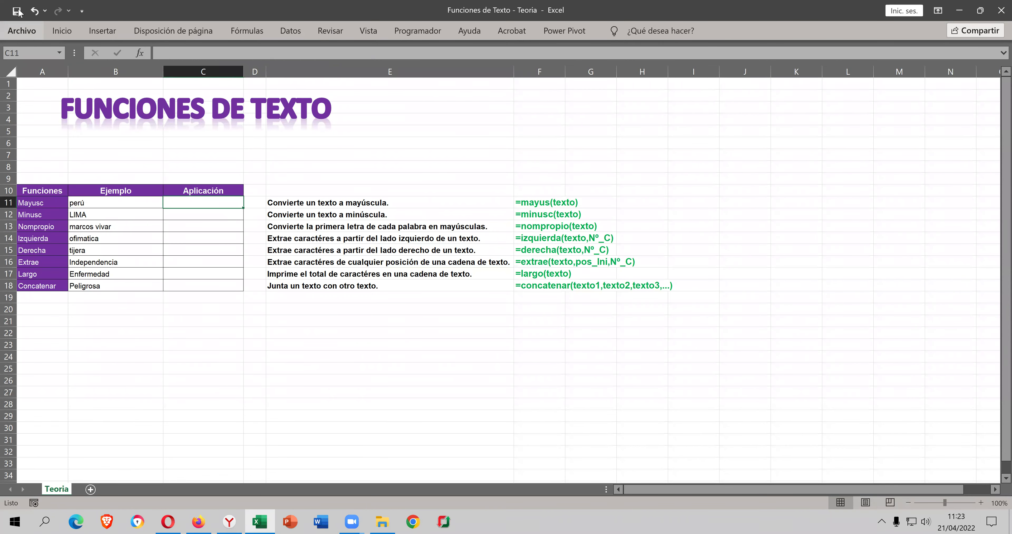
left_click(998, 11)
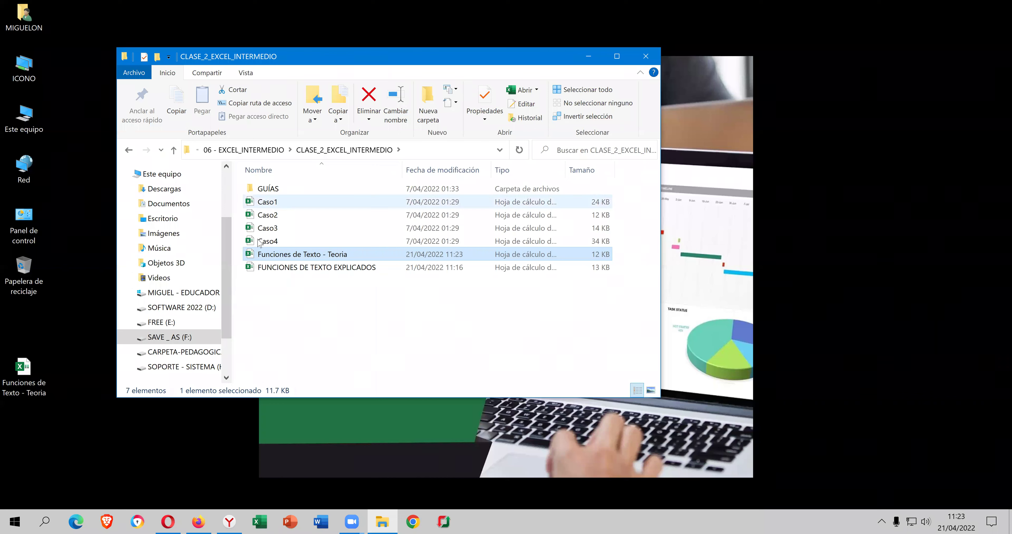
- Drag Caso4 onto the desktop, minimise File Explorer, and select the desktop Caso4 copy
left_click_drag(259, 241, 106, 338)
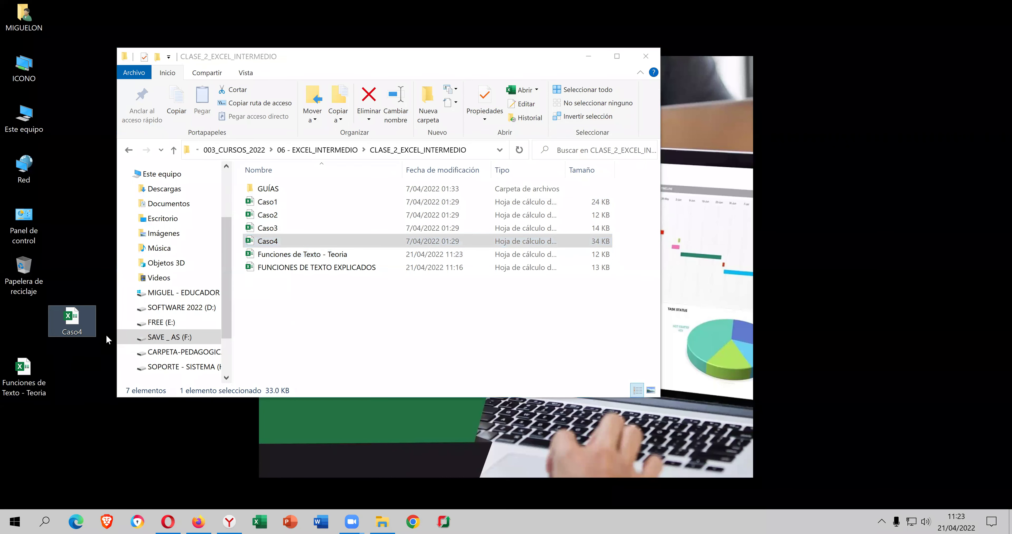
left_click(588, 56)
left_click(73, 332)
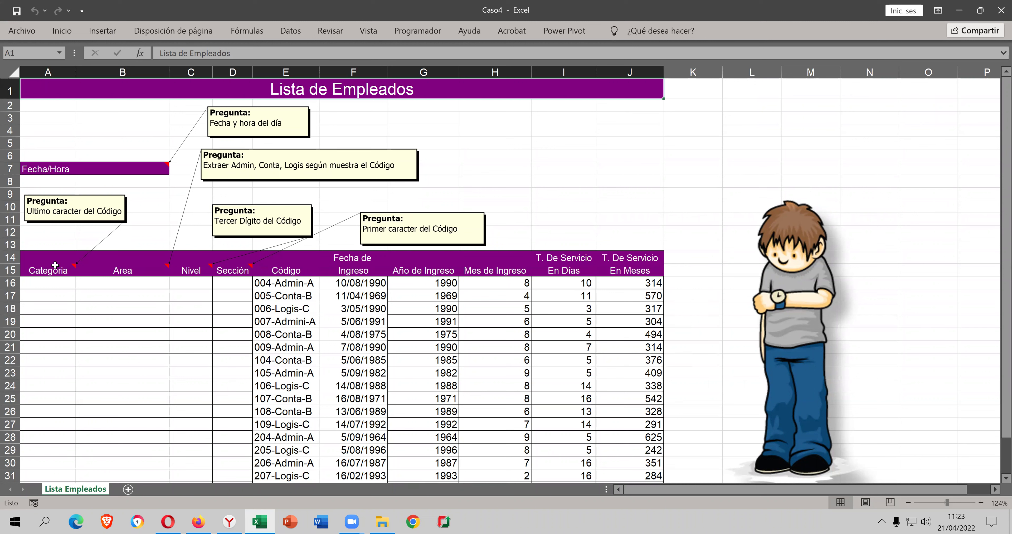
- Zoom in on Caso4's employee list and begin an = formula in A16, the first Categoria cell
left_click(43, 280)
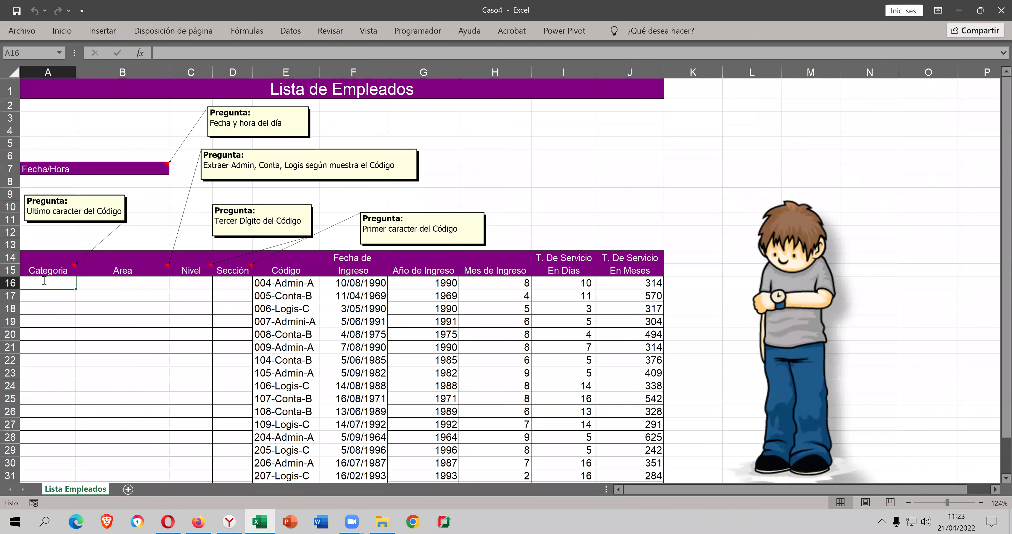
type("=")
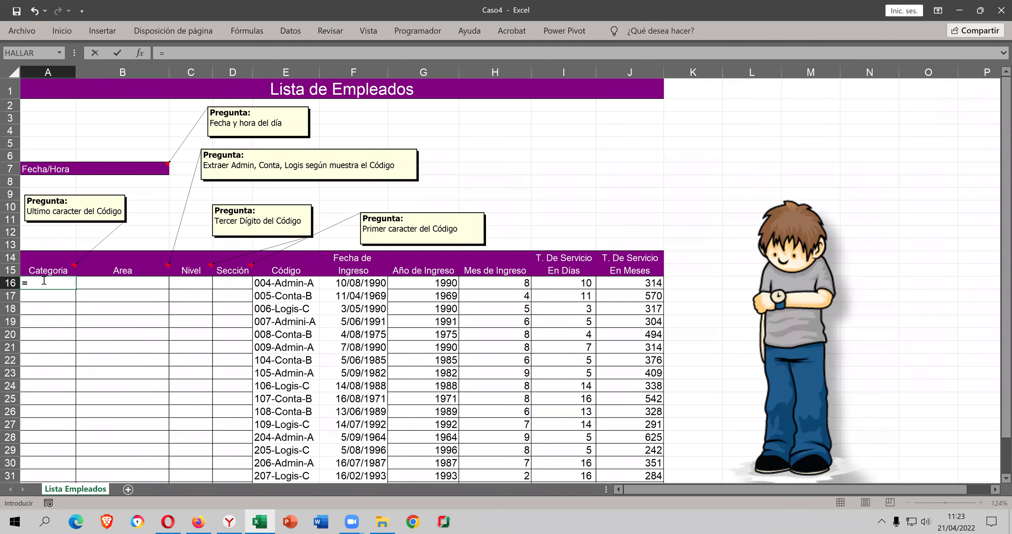
key("Escape")
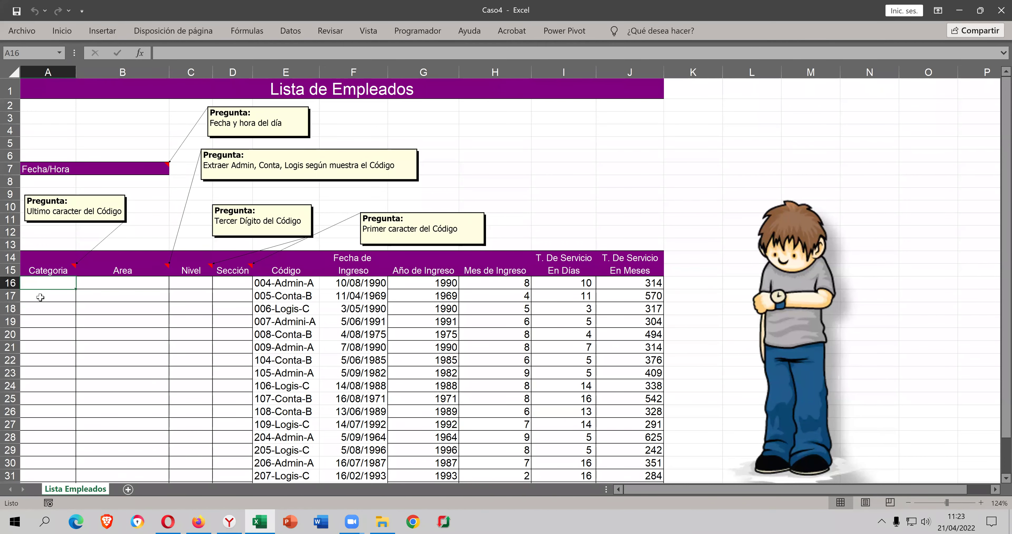
scroll(41, 296, "up", 1, "ctrl")
scroll(41, 297, "up", 1)
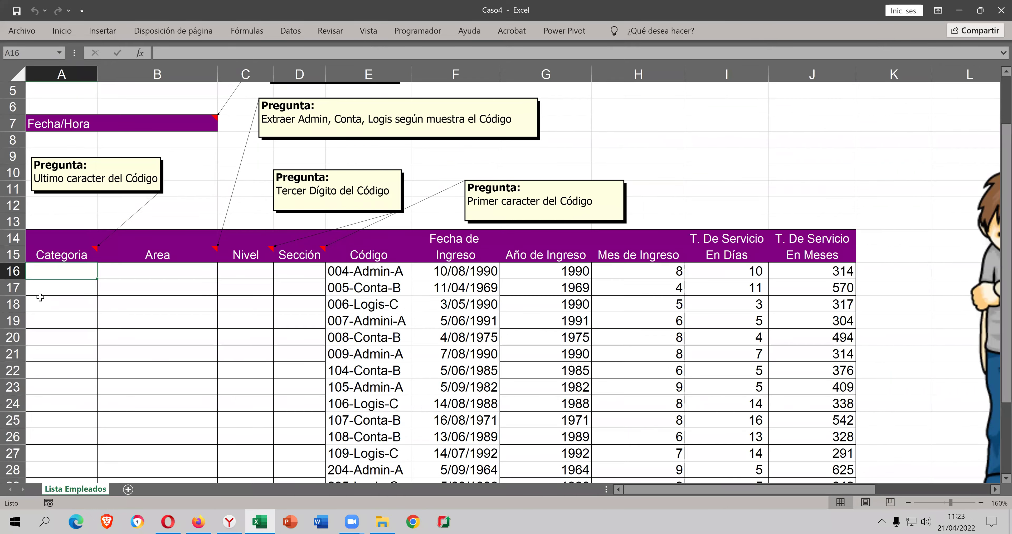
scroll(41, 298, "up", 1)
scroll(63, 277, "up", 1)
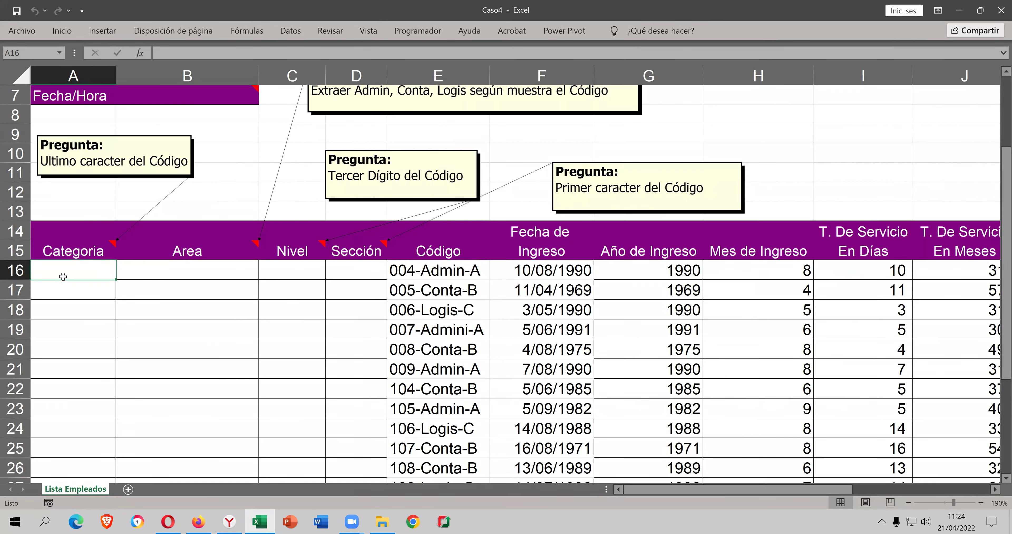
type("=c")
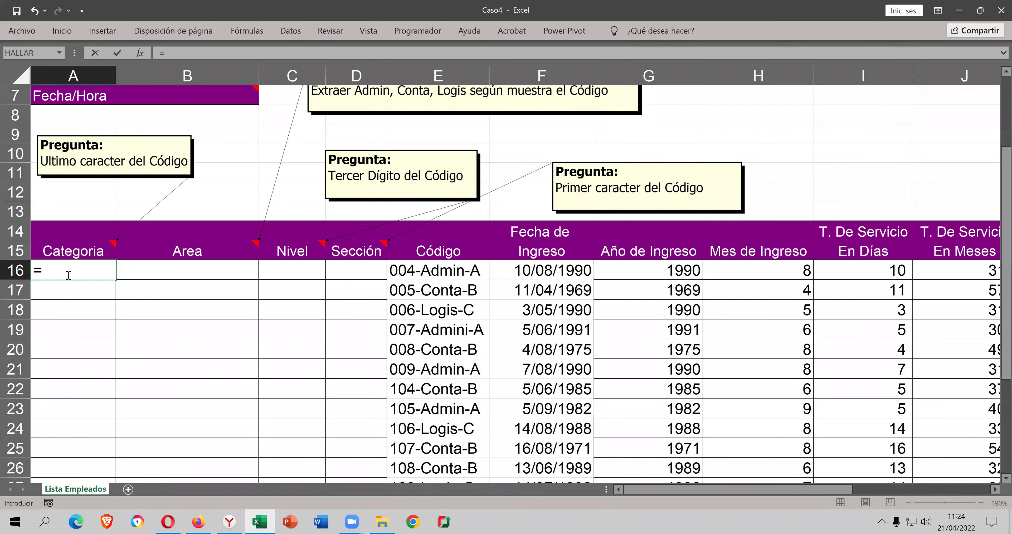
- Start a CARACTER formula in A16, then erase it back to the equals sign
type("c")
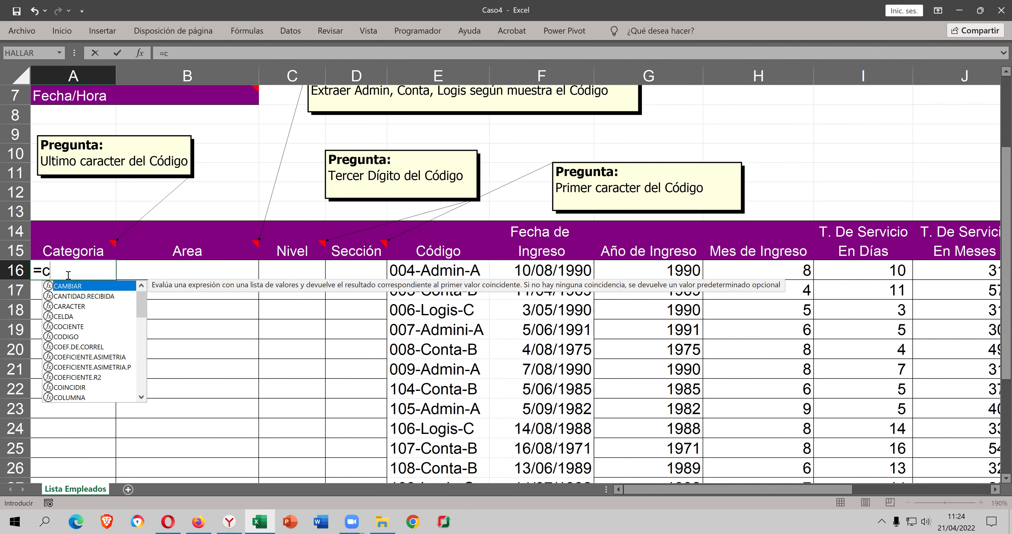
key("Down")
key("Down")
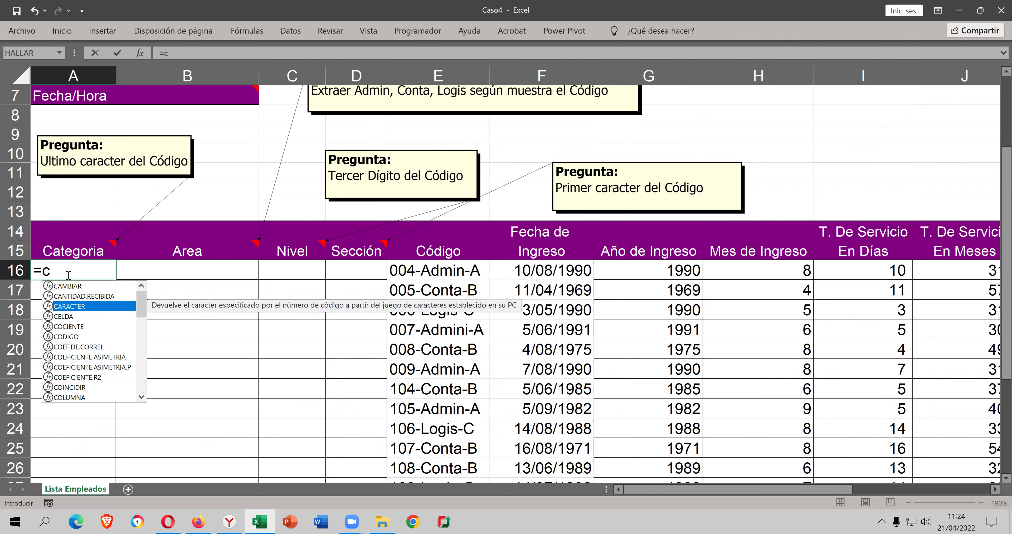
key("Tab")
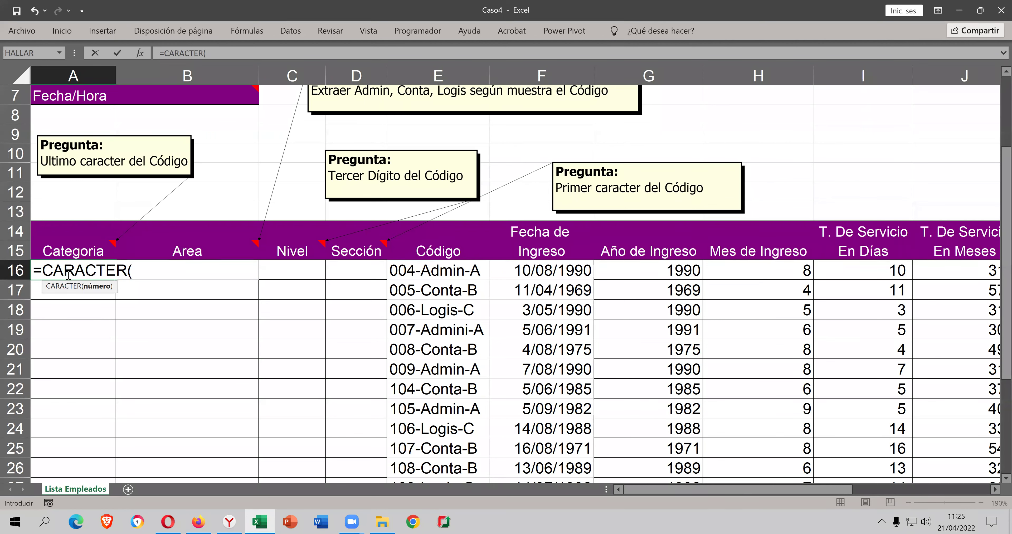
key("BackSpace")
key("BackSpace")
key("BackSpace")
key("BackSpace")
key("BackSpace")
key("BackSpace")
key("BackSpace")
key("BackSpace")
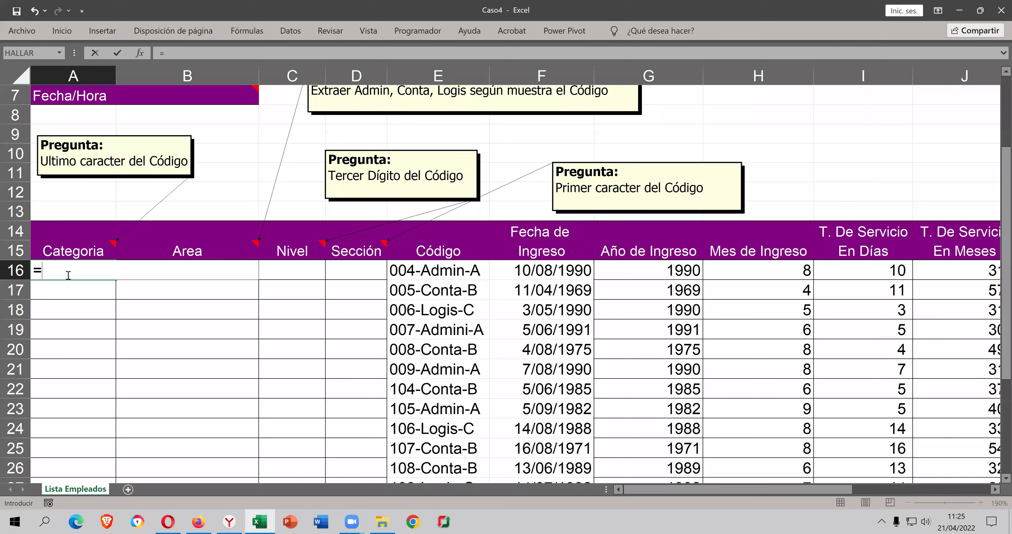
- Enter =DERECHA(E16,1) in A16 so the first Categoria shows A
type("d")
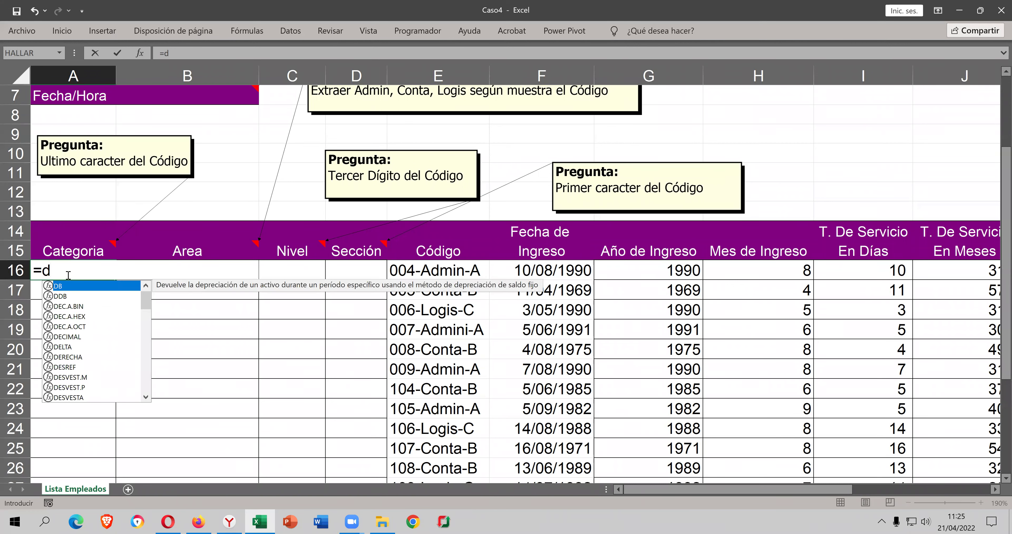
type("er")
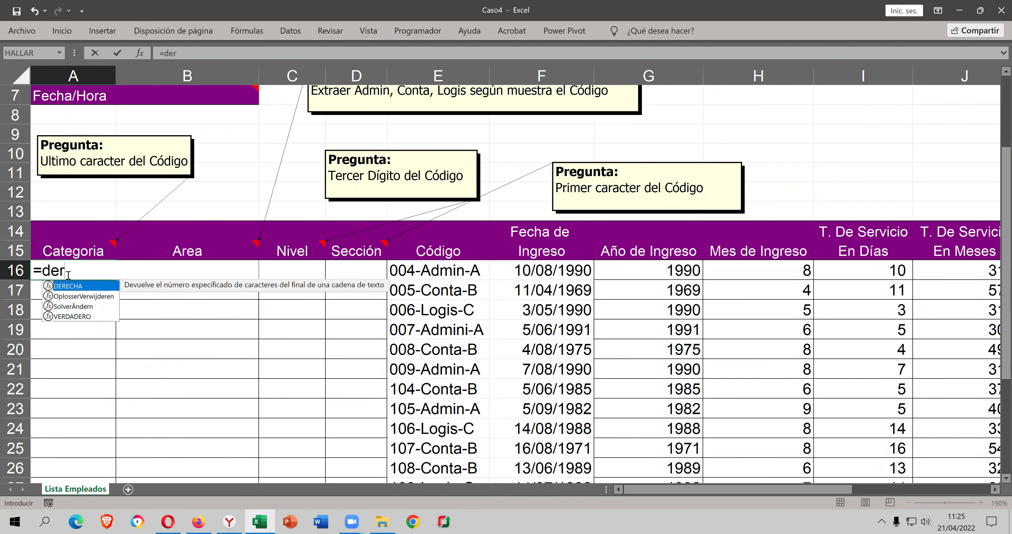
key("Tab")
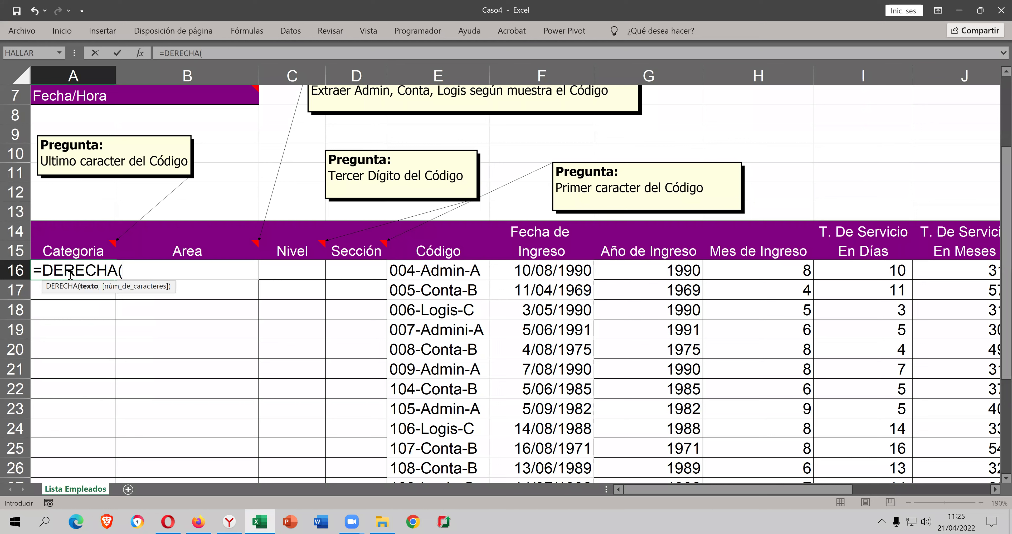
left_click(395, 271)
type(",")
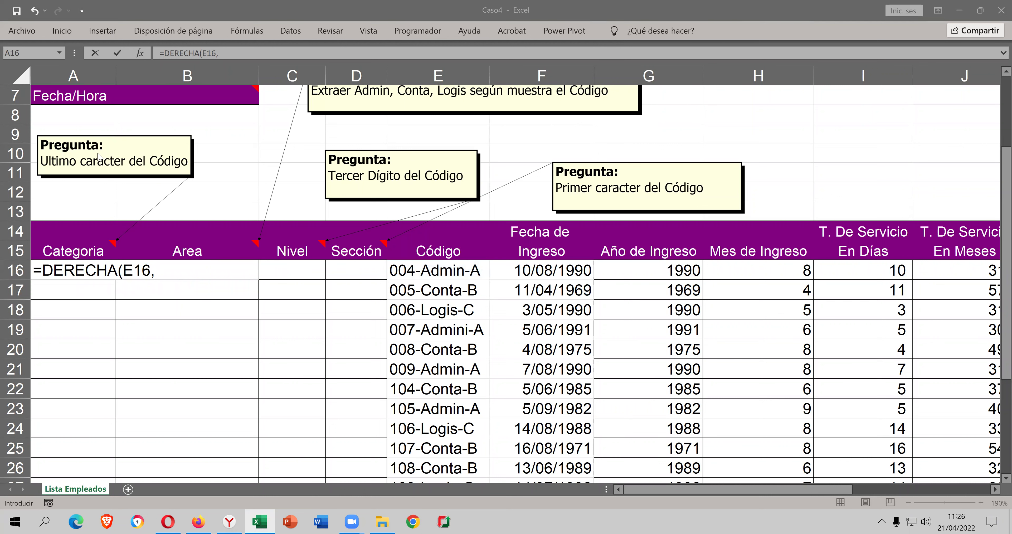
key("super+plus")
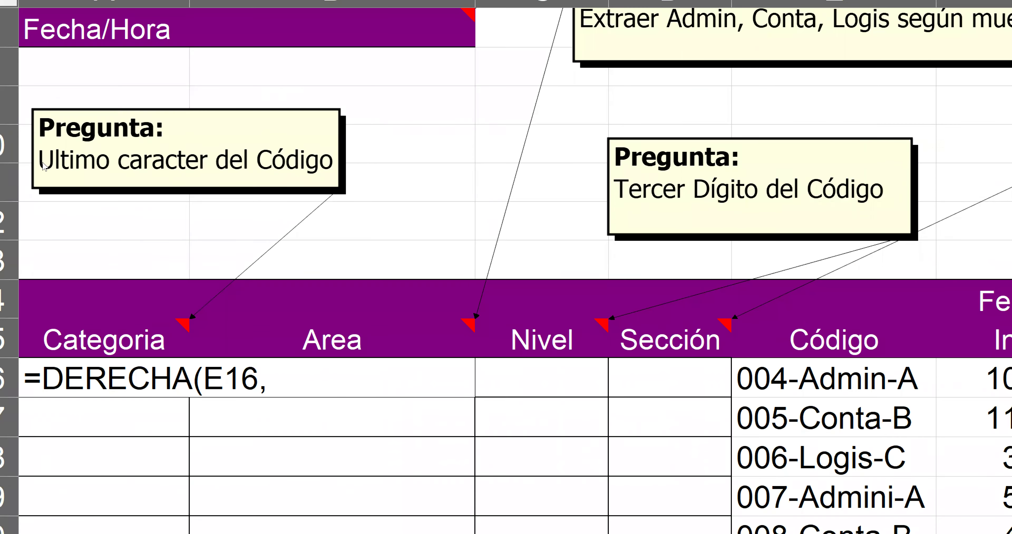
key("super+plus")
key("super+plus")
key("super+plus")
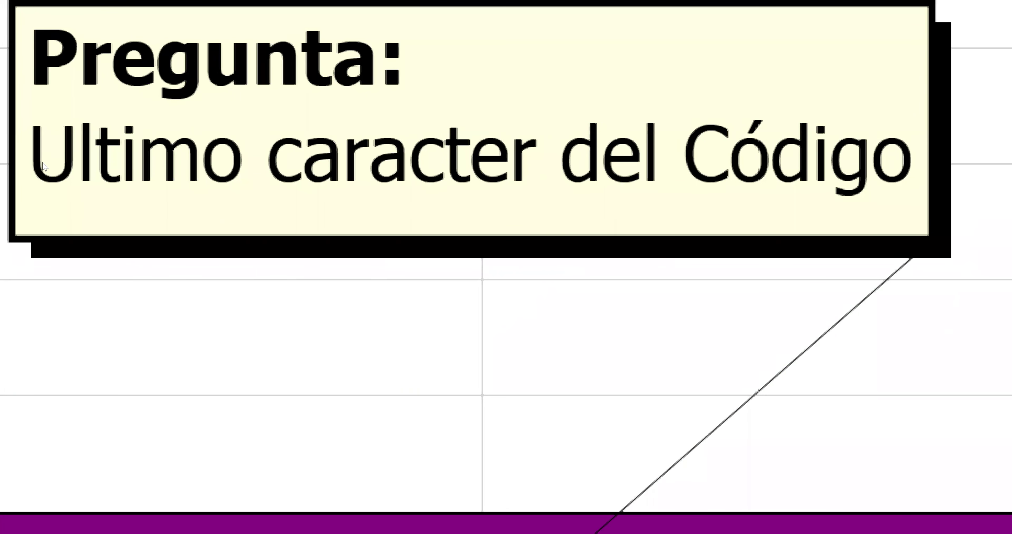
key("super+minus")
key("super+minus")
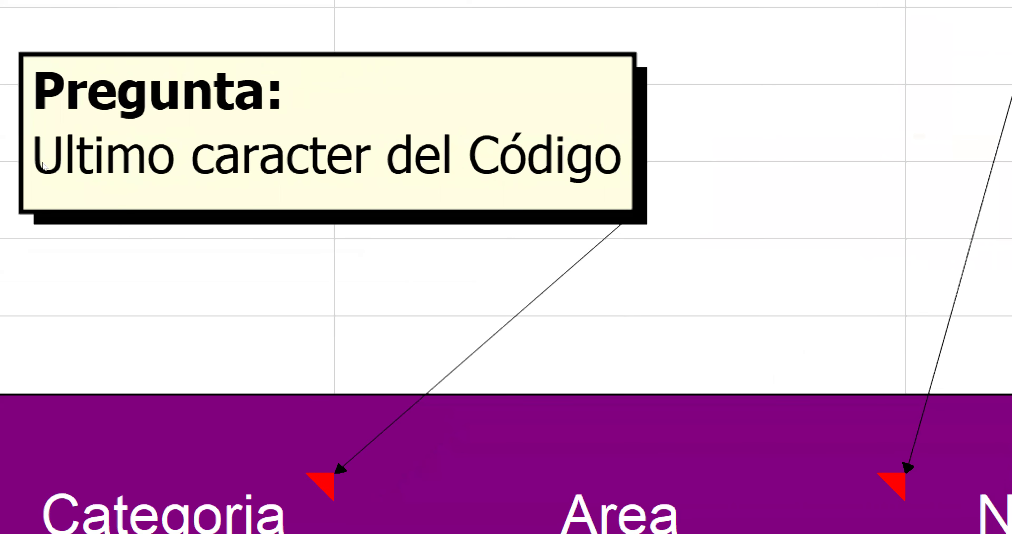
key("super+minus")
key("super+minus")
key("super+minus")
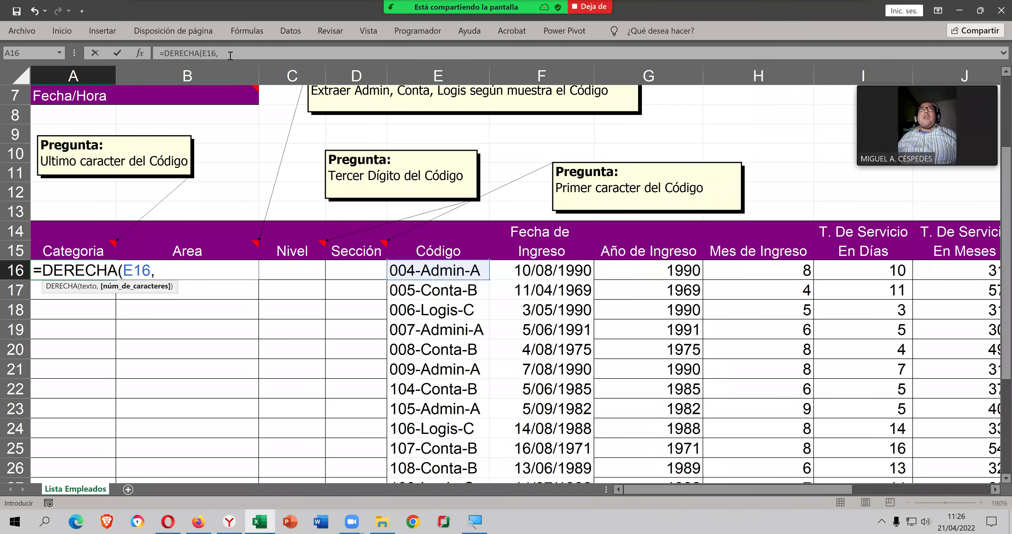
type("1)")
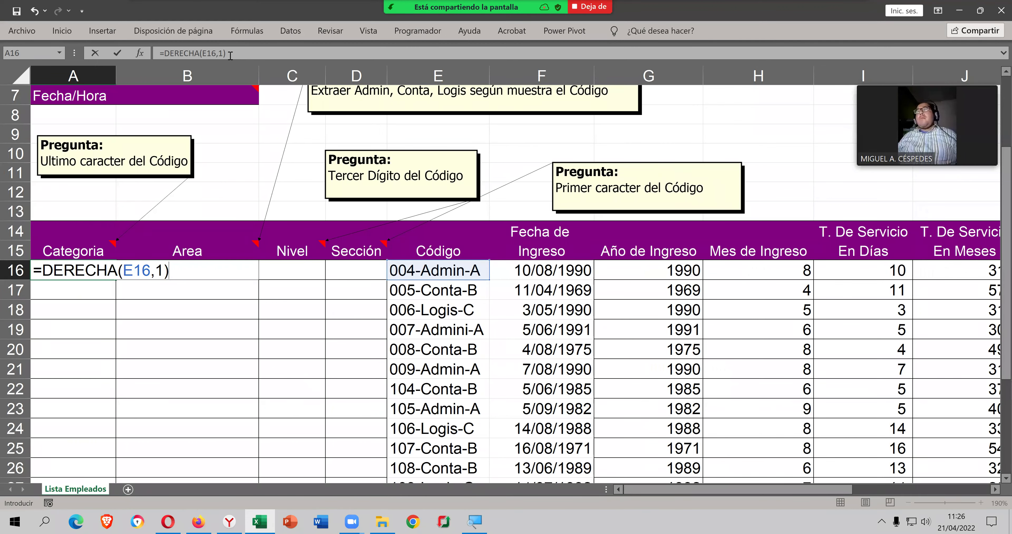
key("Return")
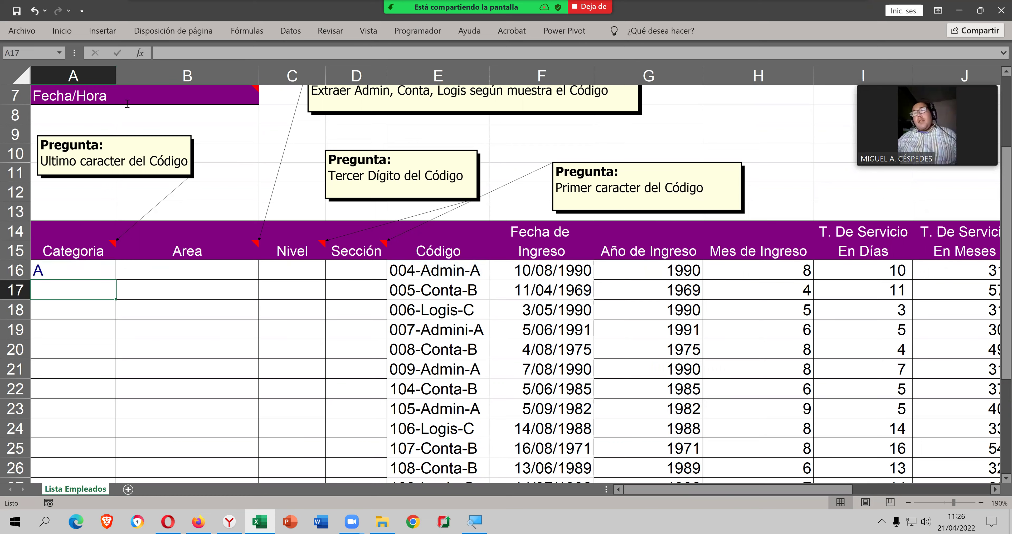
- Copy the A16 DERECHA formula down through A32
scroll(128, 104, "down", 1)
scroll(127, 103, "down", 1)
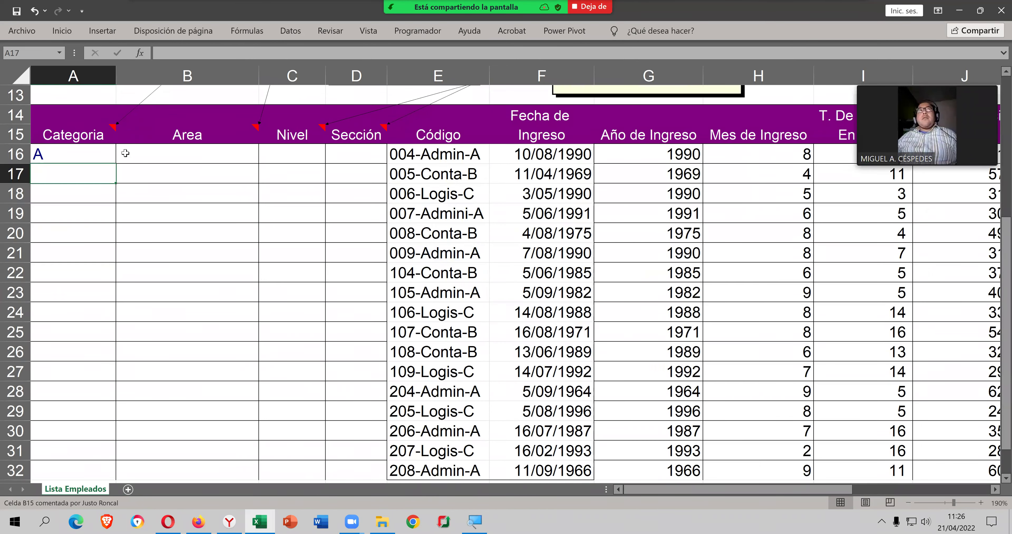
scroll(125, 153, "down", 1, "ctrl")
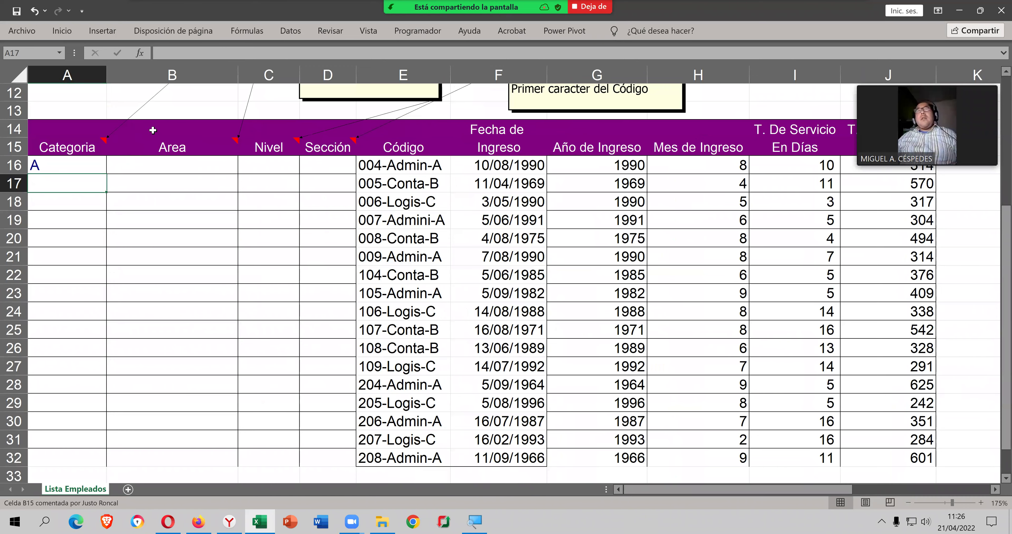
scroll(126, 150, "down", 1)
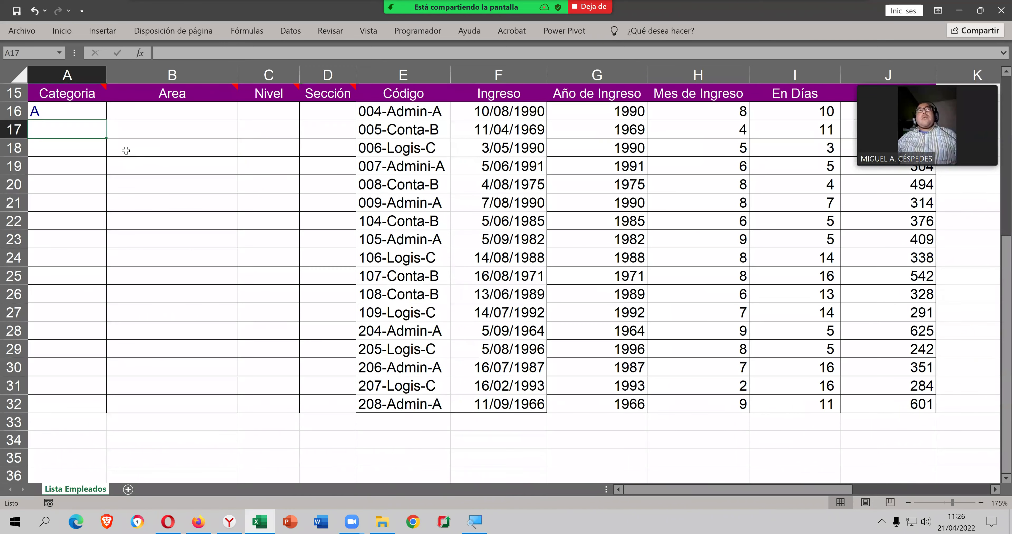
left_click(103, 114)
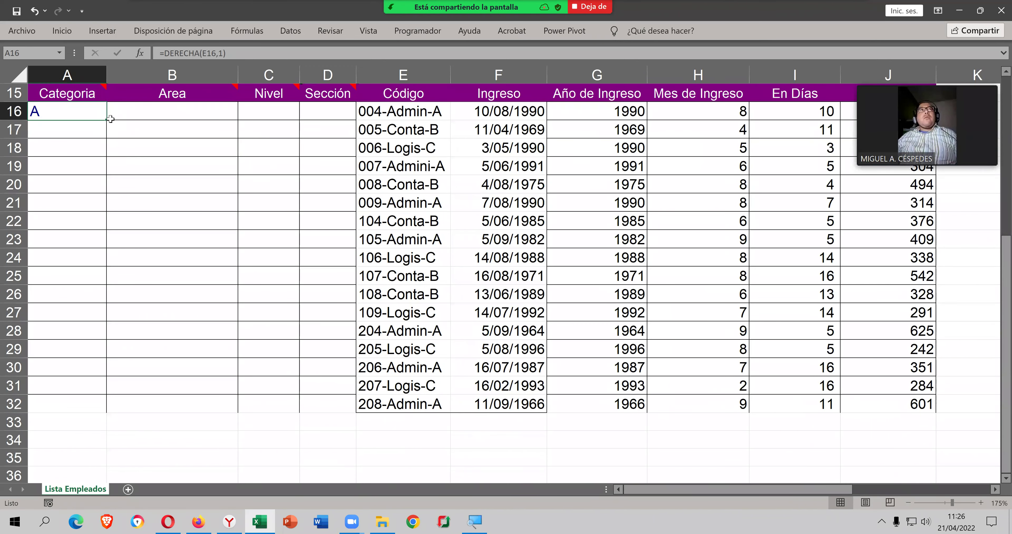
mouse_move(109, 118)
left_mouse_down()
mouse_move(107, 270)
mouse_move(197, 375)
left_mouse_up()
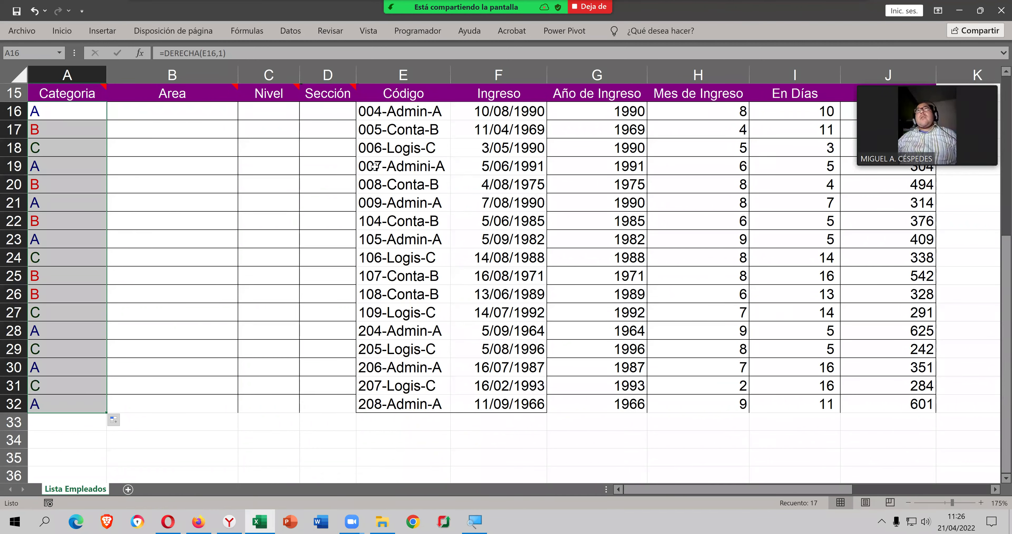
left_click(117, 185)
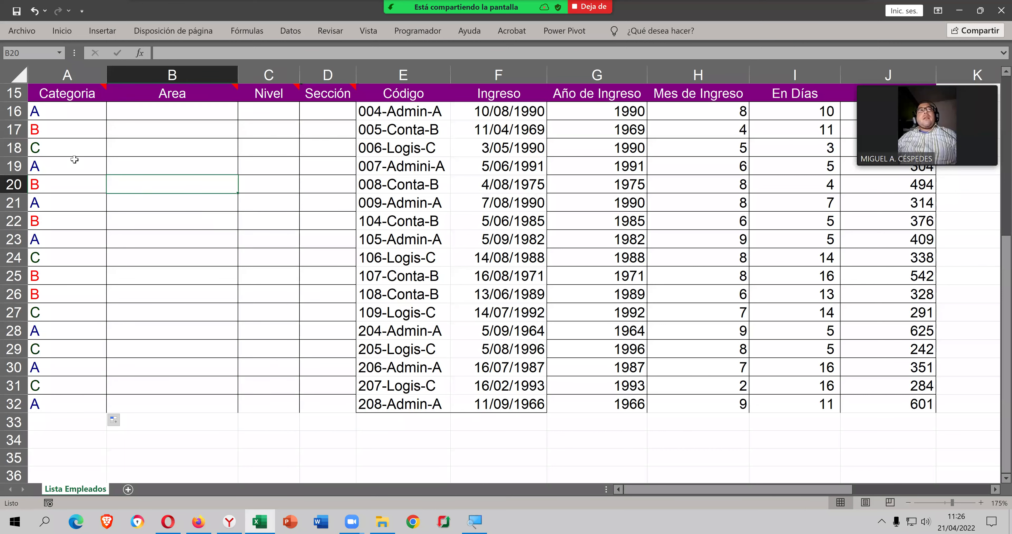
- Centre the category letters in A16:A32
left_click_drag(47, 105, 42, 403)
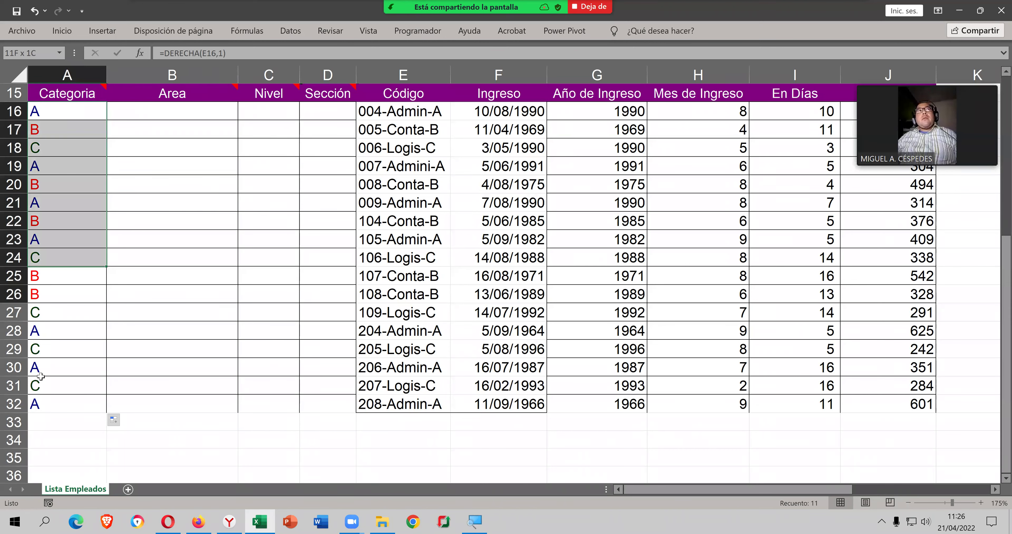
right_click(43, 404)
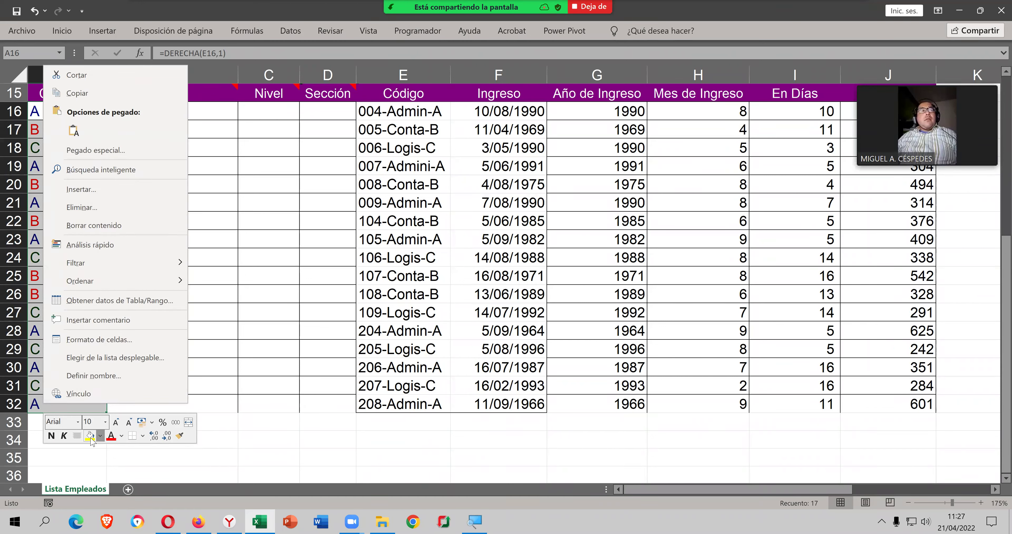
left_click(198, 347)
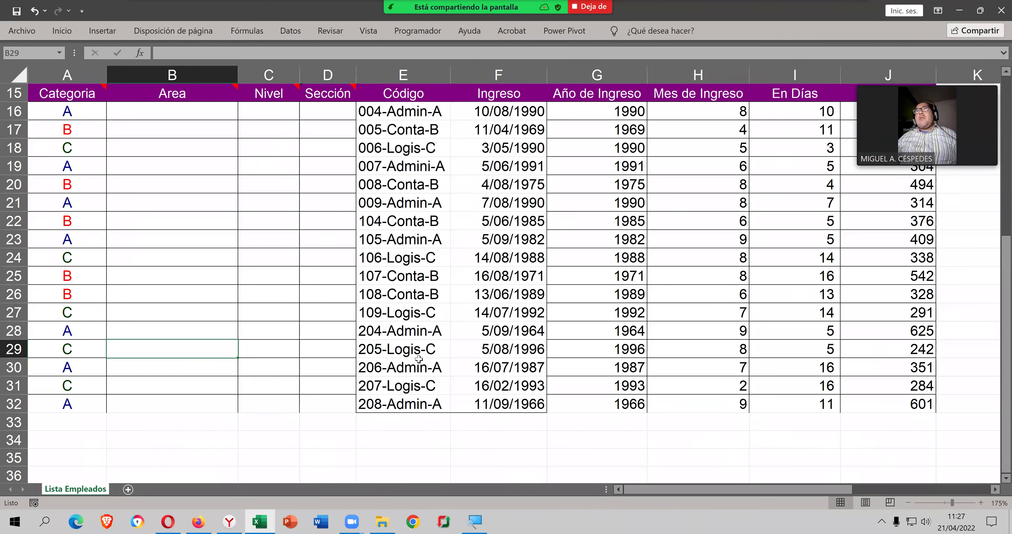
scroll(393, 393, "up", 1)
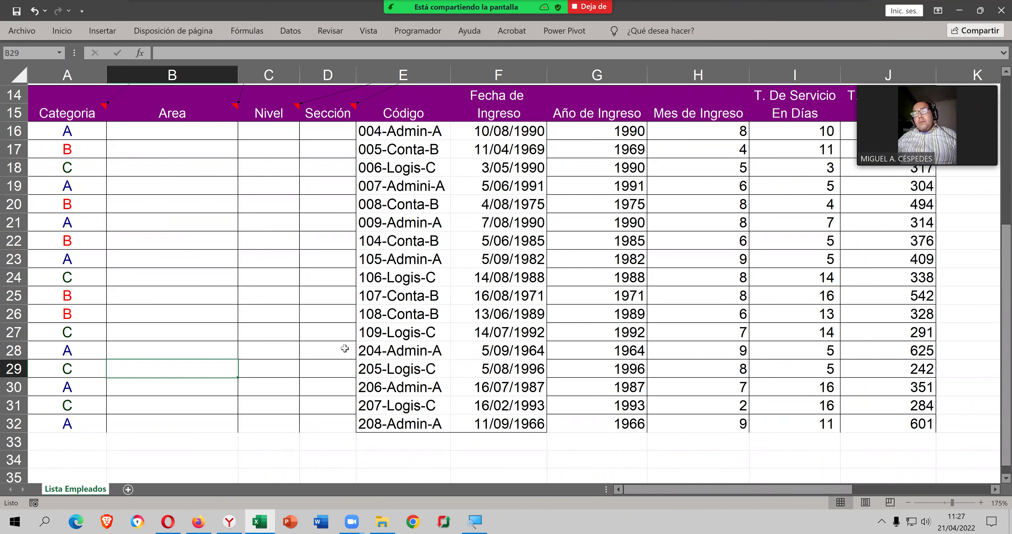
scroll(205, 257, "up", 1)
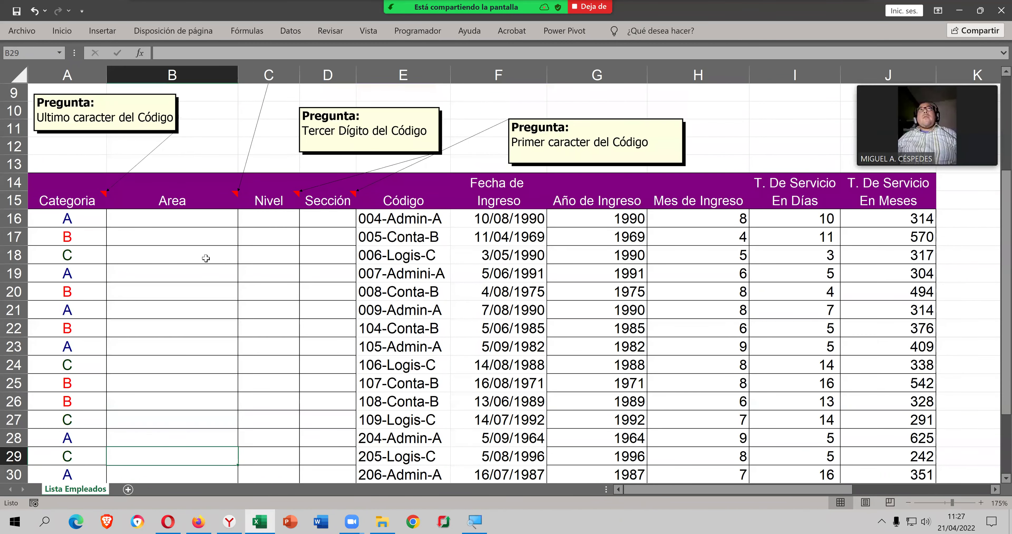
scroll(203, 263, "up", 1)
left_click(200, 270)
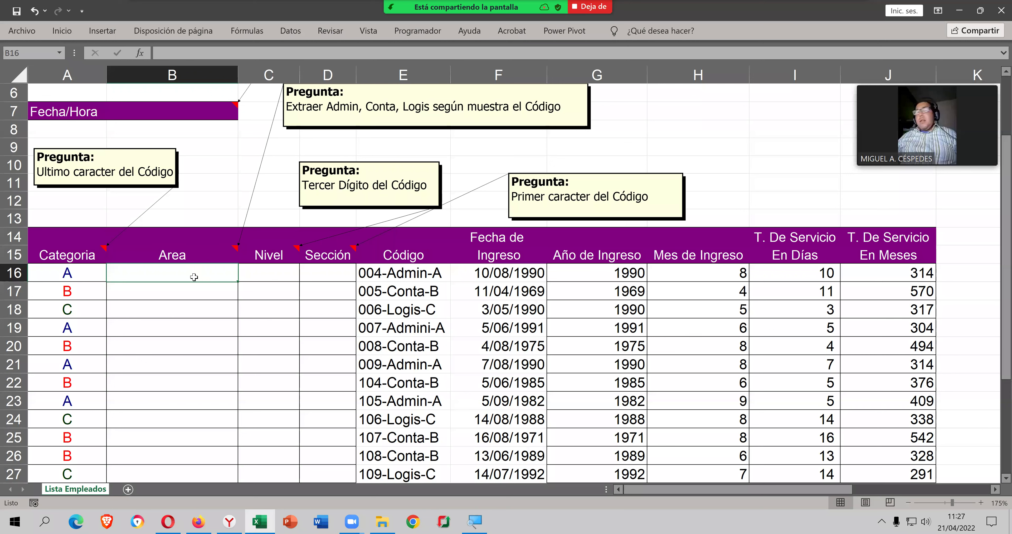
- Start =EXTRAE( in B16 with the Código in E16 as its text argument
type("=ex")
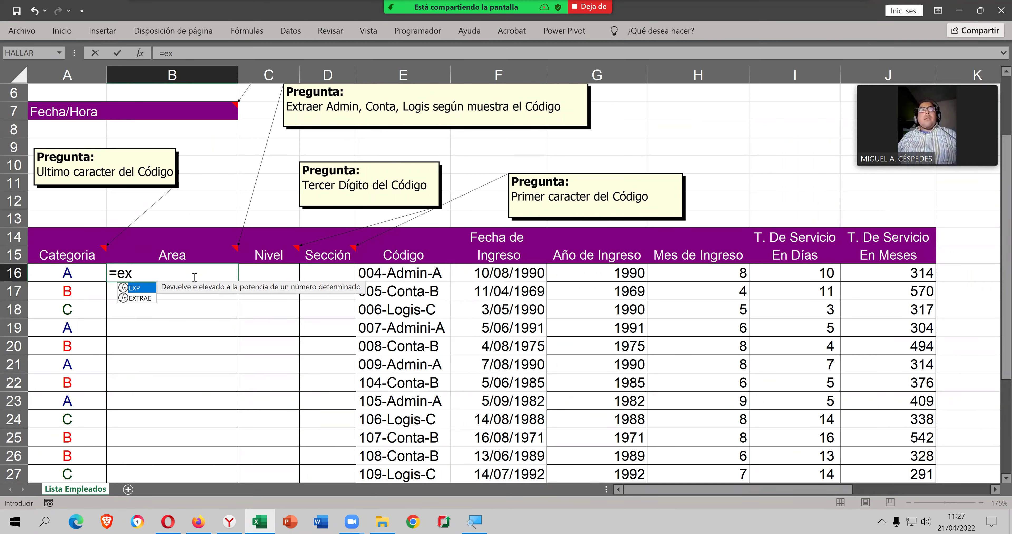
key("Down")
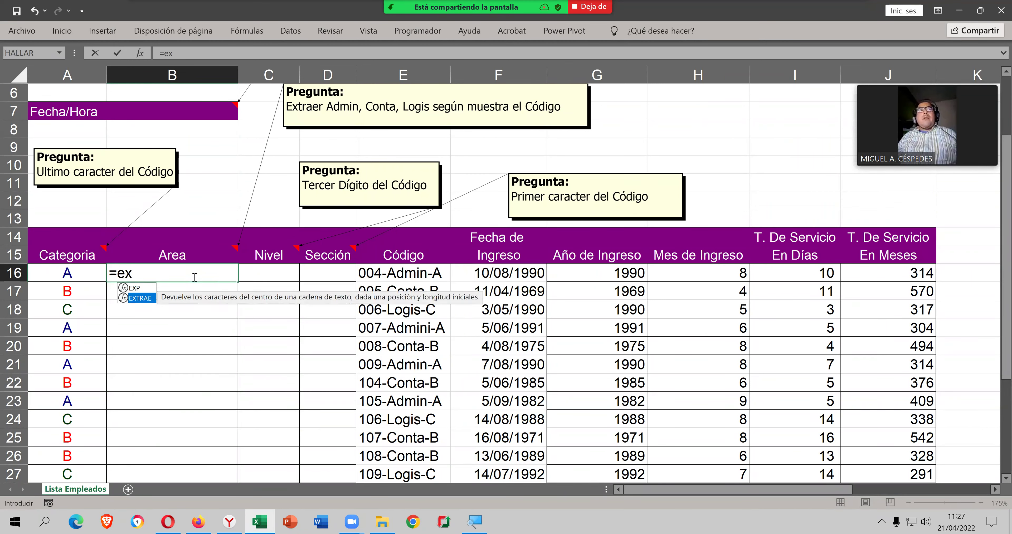
key("Tab")
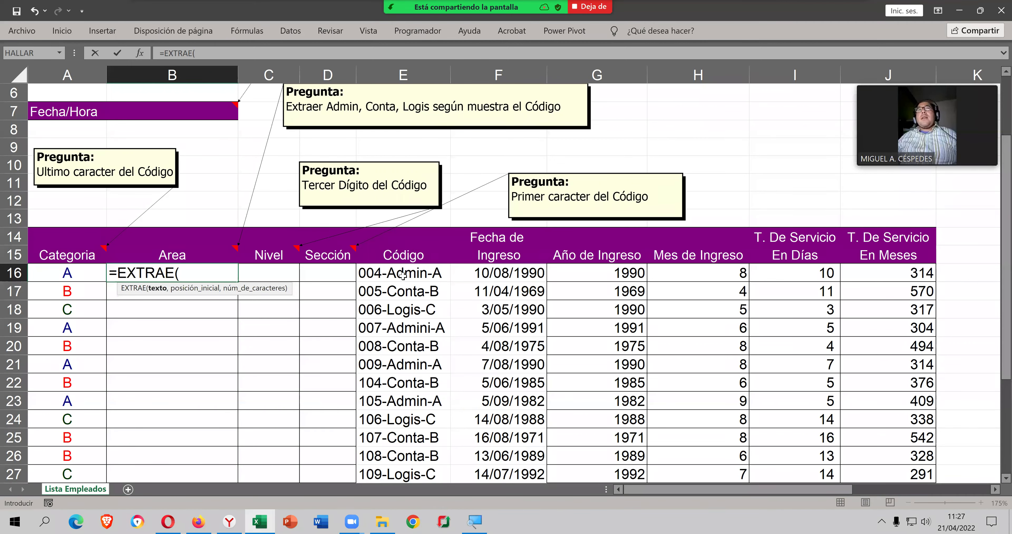
left_click(403, 276)
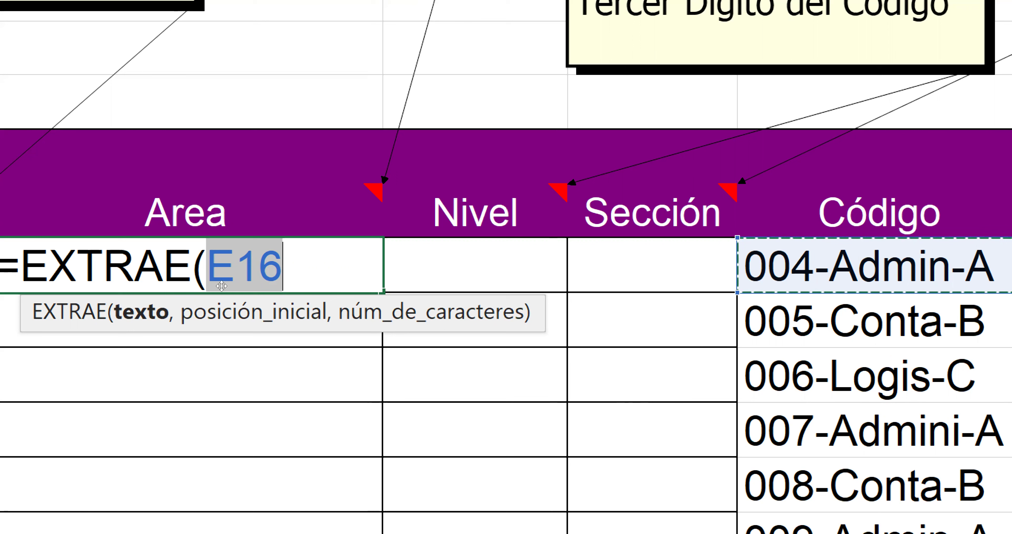
- Keep E16 as EXTRAE's text and add a comma for the start position
key("Right")
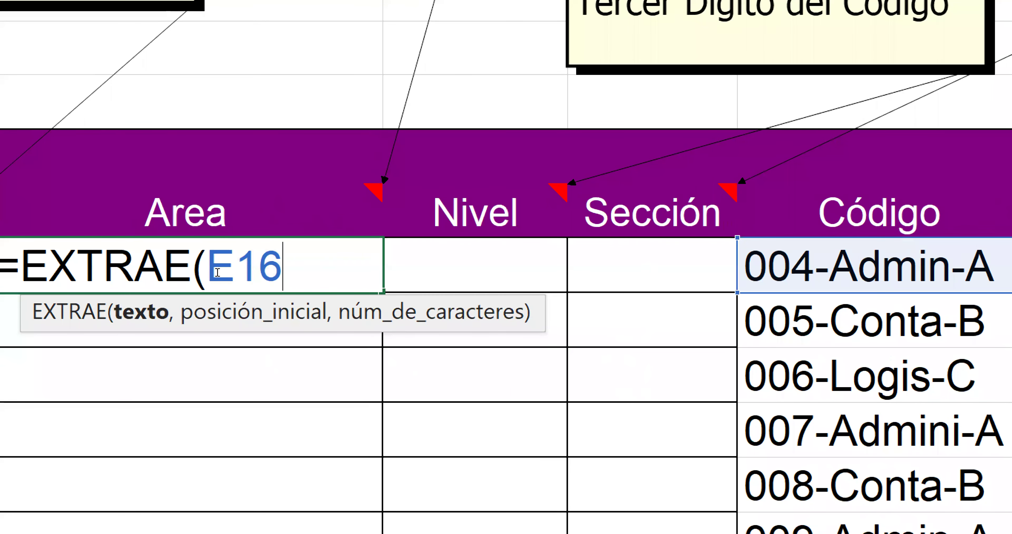
type(",")
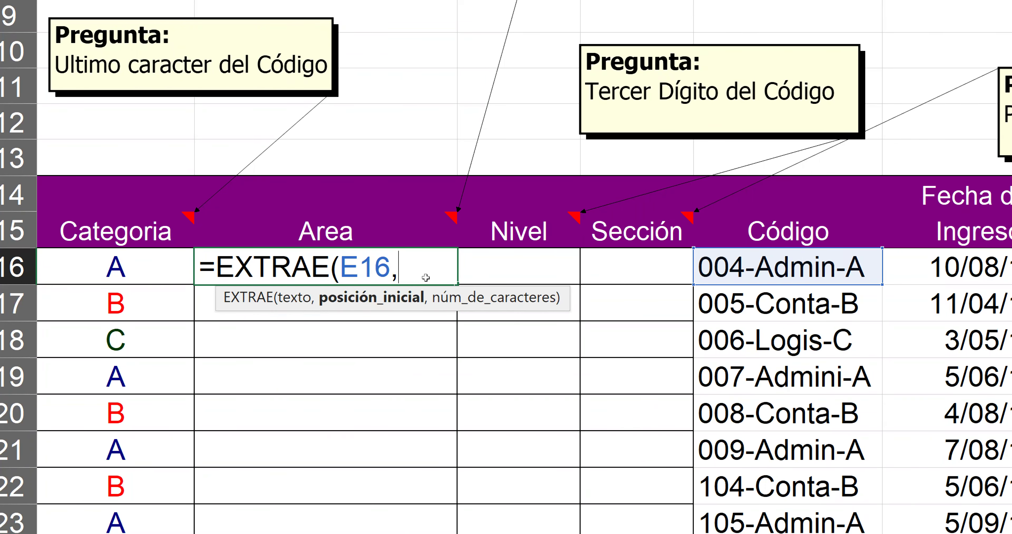
- Enter 5 as the EXTRAE start position, followed by a comma
type("5")
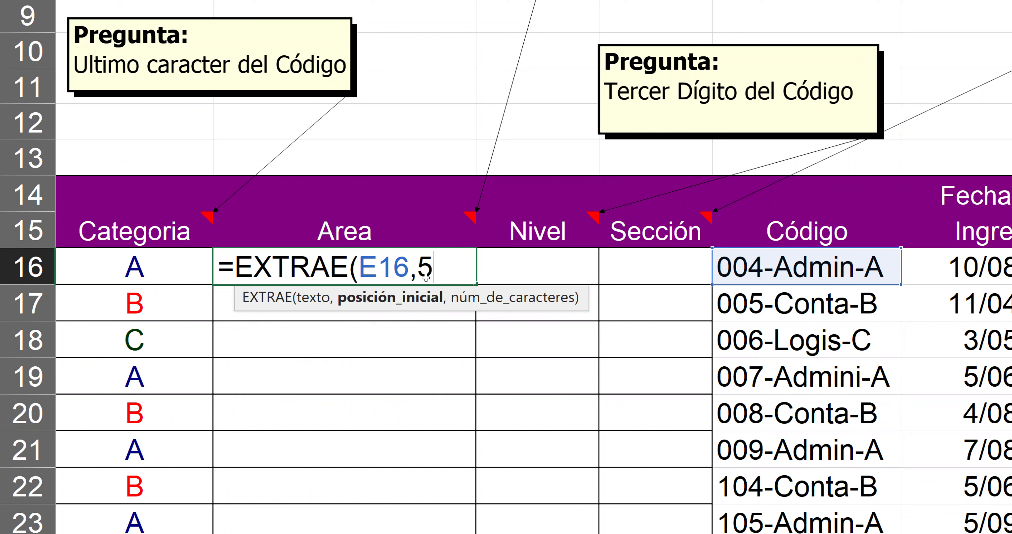
type(",")
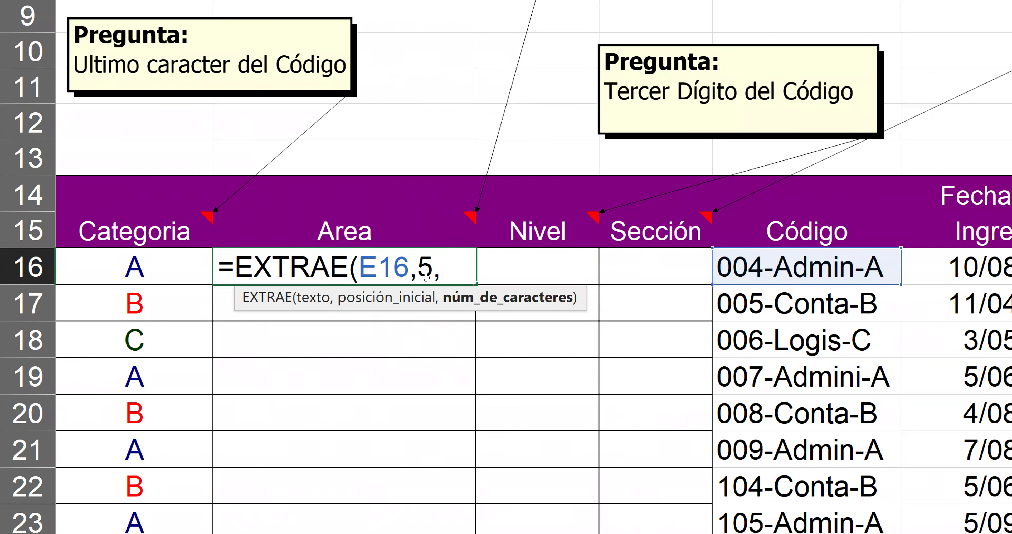
- Complete B16 as =EXTRAE(E16,5,5) and commit it to show Admin
type("5")
type(")")
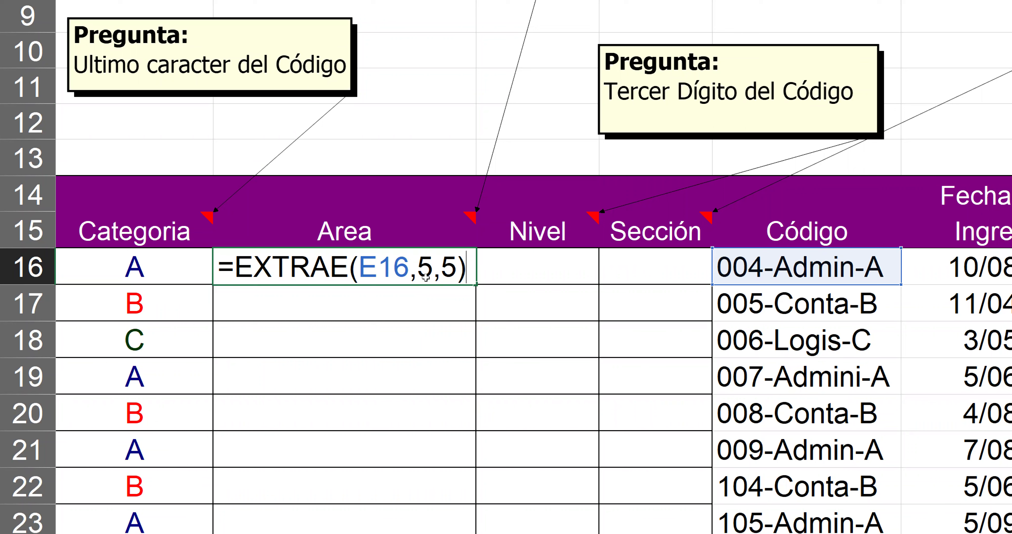
key("Return")
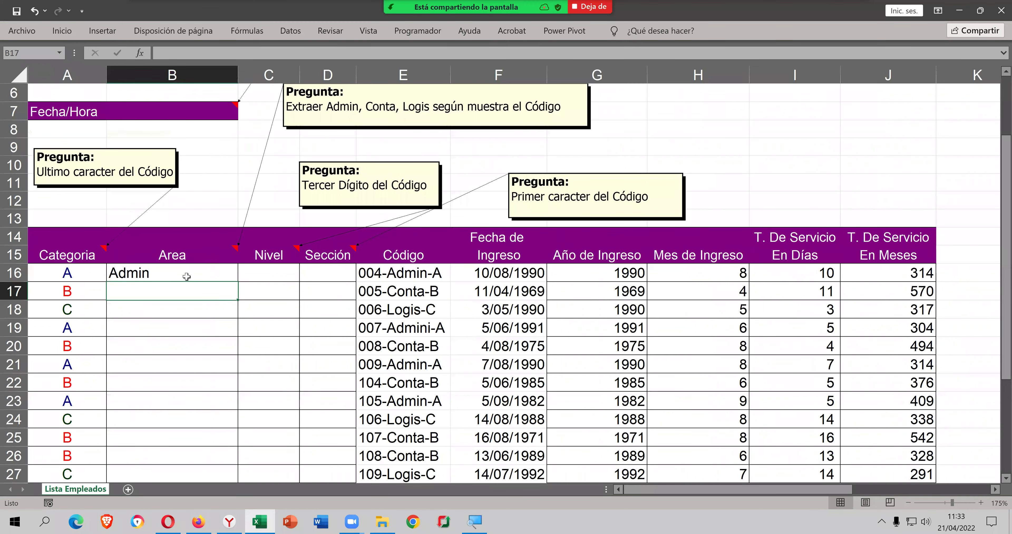
- Fill B16's EXTRAE formula down to B32, showing Admin, Conta or Logis
left_click(187, 276)
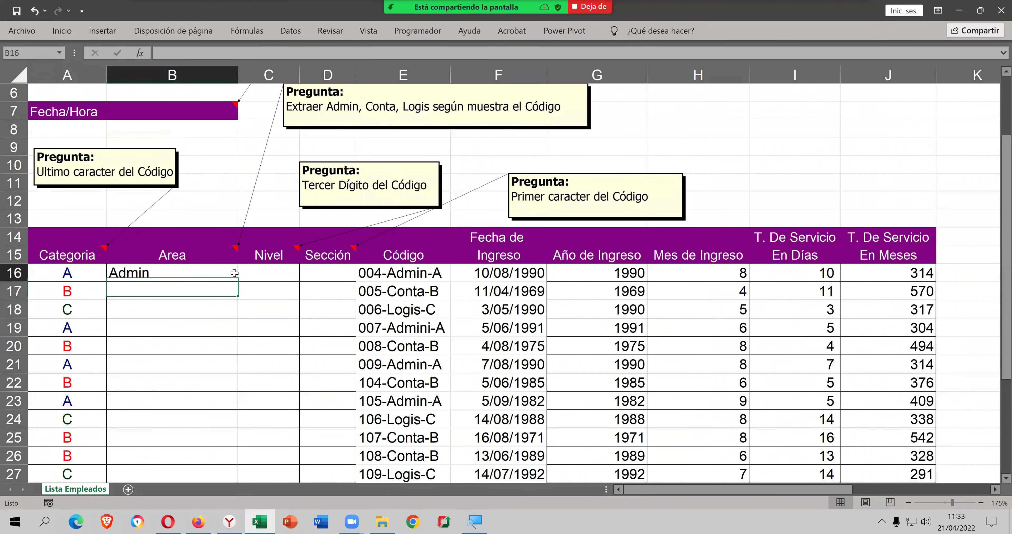
double_click(237, 279)
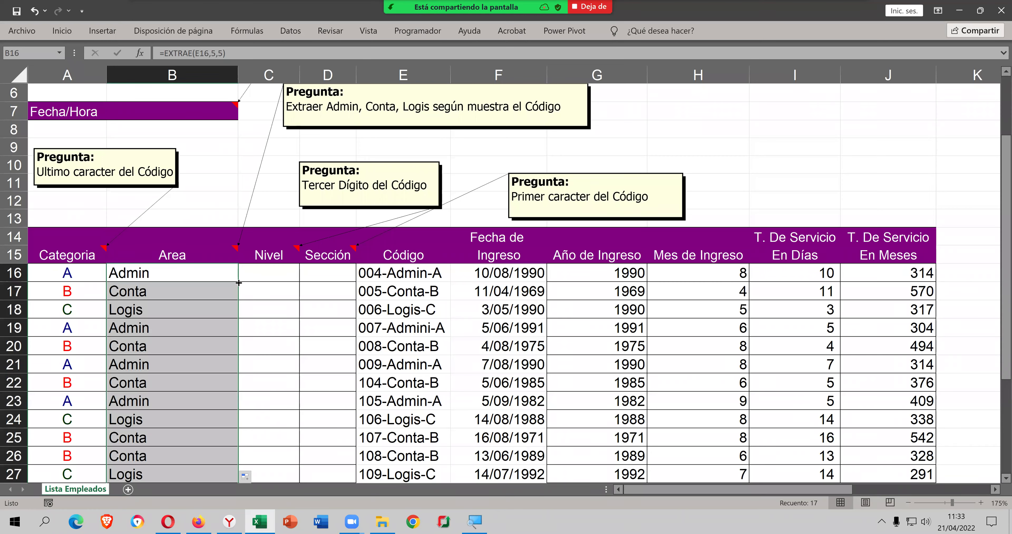
scroll(238, 280, "down", 2)
scroll(238, 290, "down", 2)
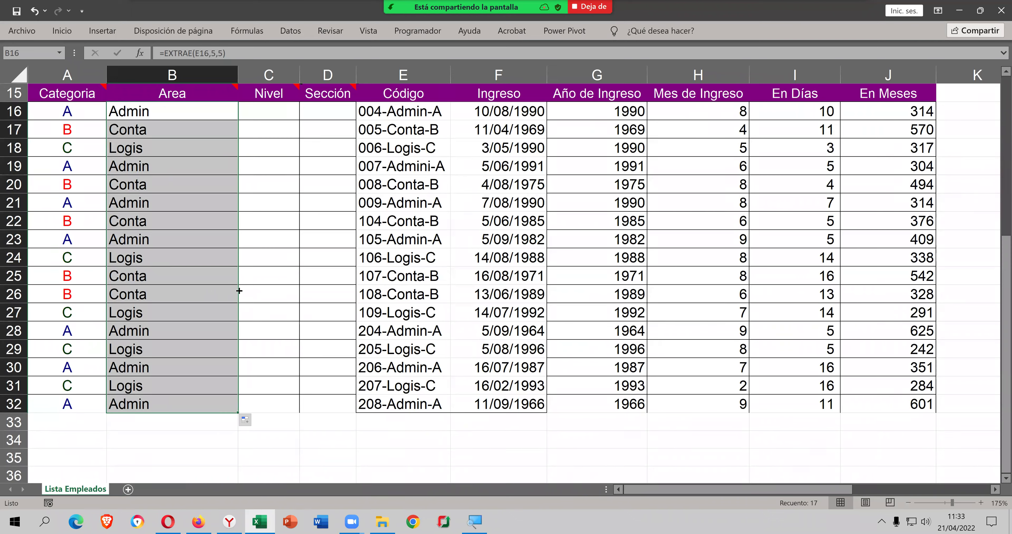
scroll(282, 199, "up", 1)
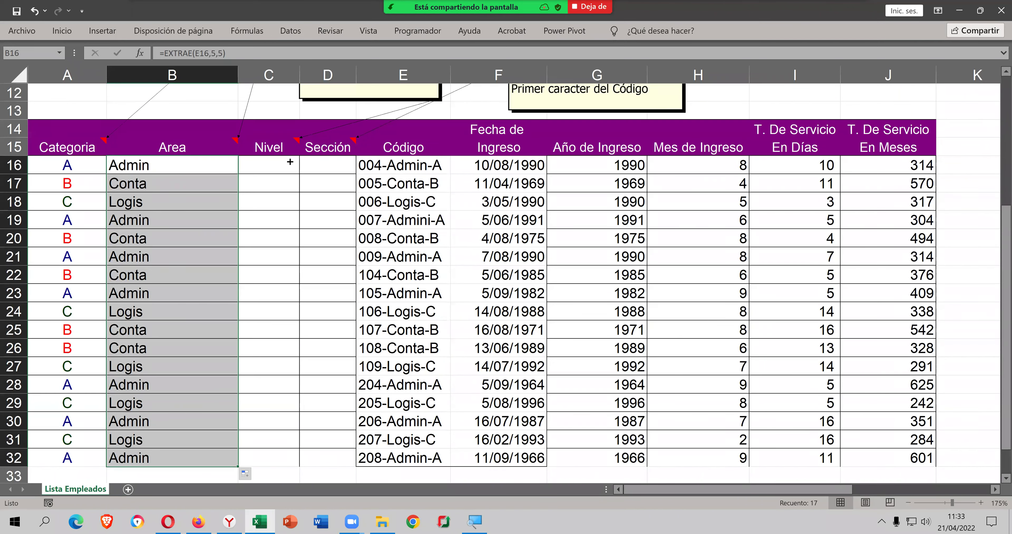
- Drag the 'Tercer Dígito del Código' note by the Nivel column up and left
left_click(286, 152)
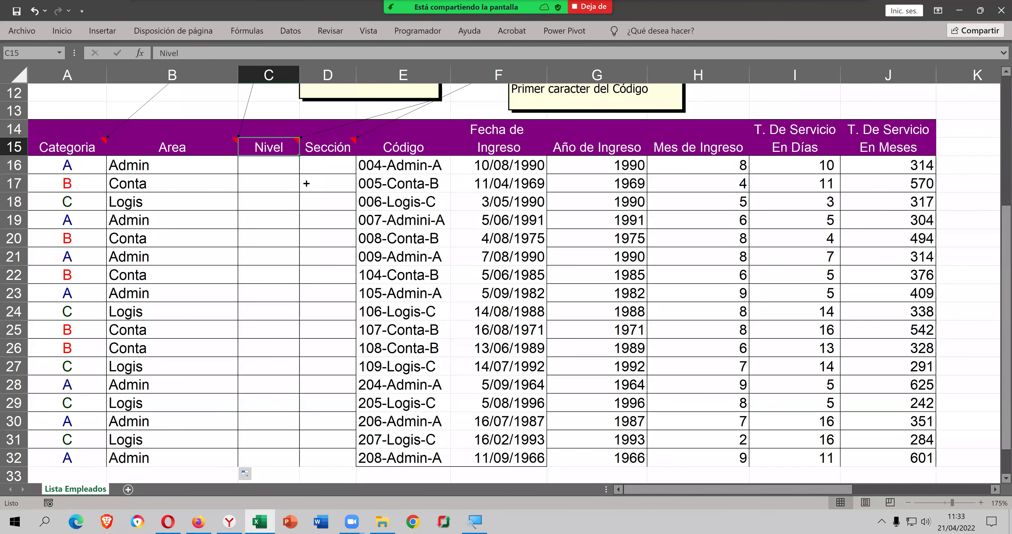
scroll(458, 155, "up", 1)
scroll(459, 156, "up", 1)
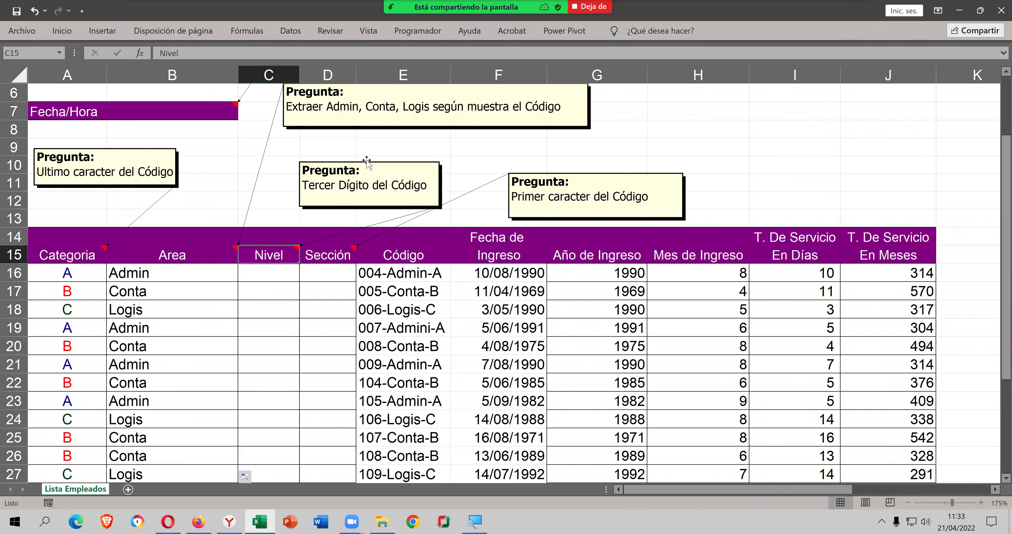
left_click_drag(371, 157, 369, 151)
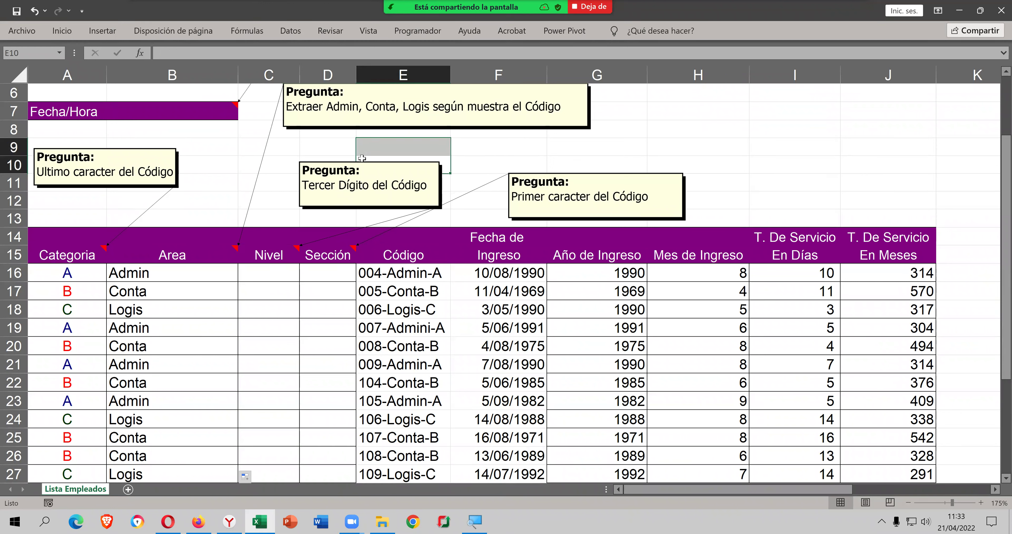
left_click(368, 165)
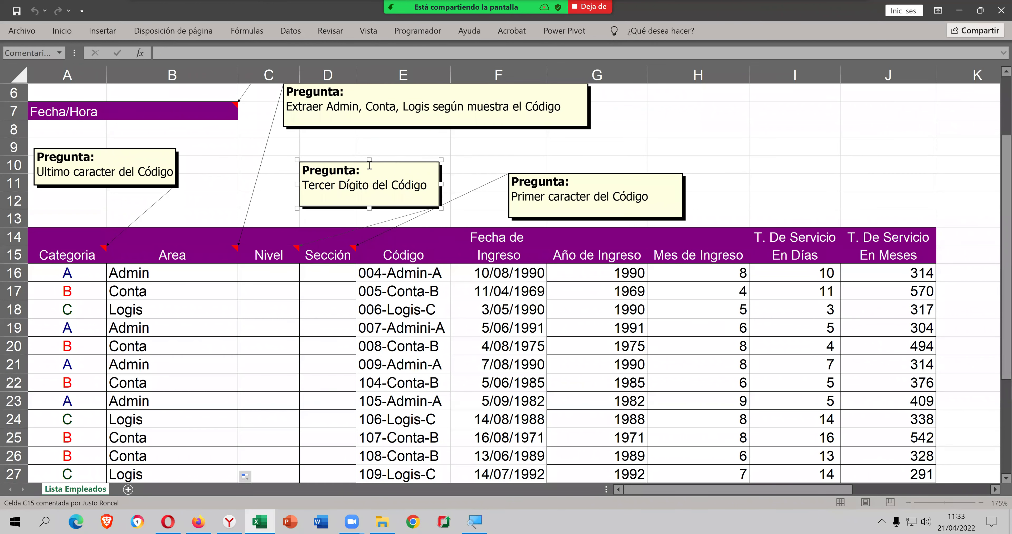
key("shift+Home")
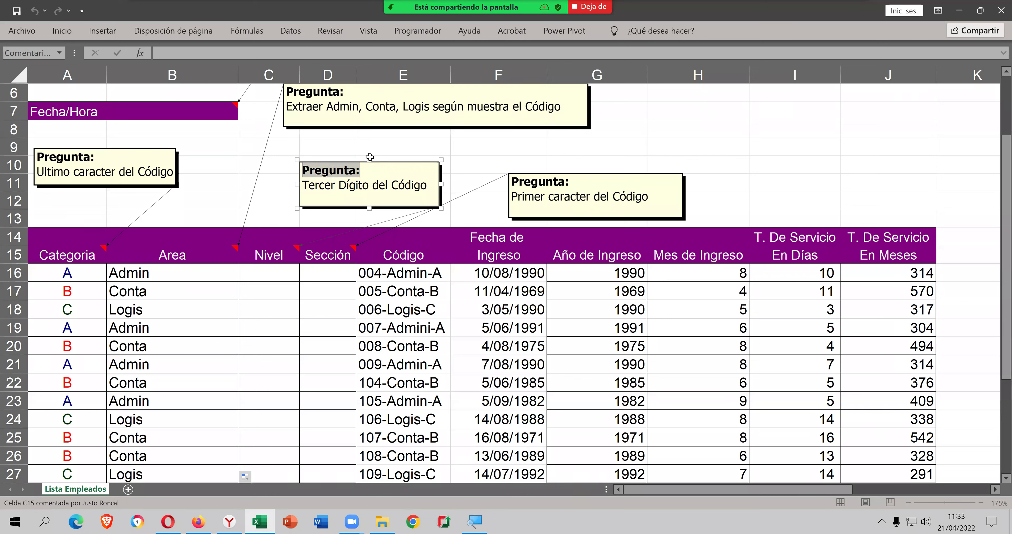
left_click_drag(381, 160, 350, 132)
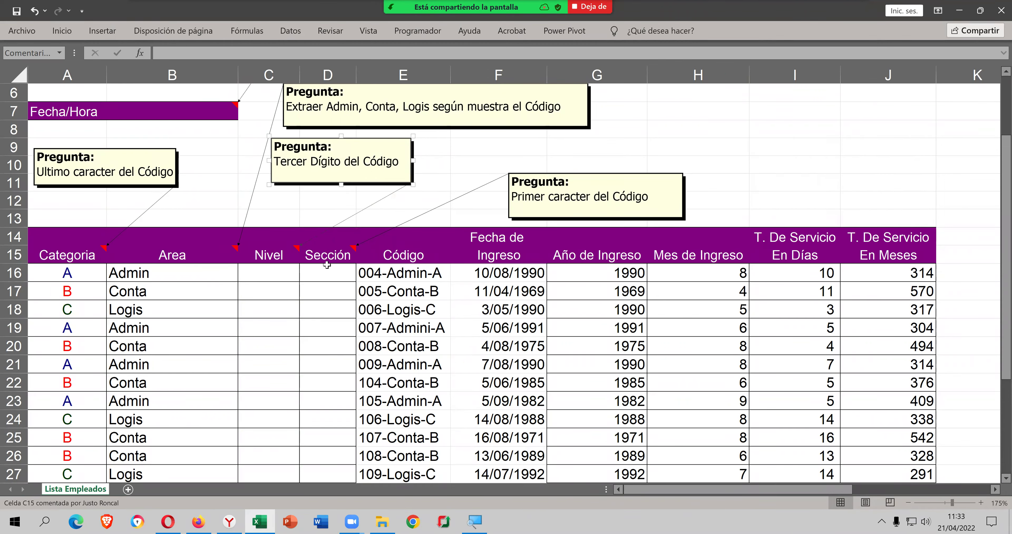
left_click(288, 277)
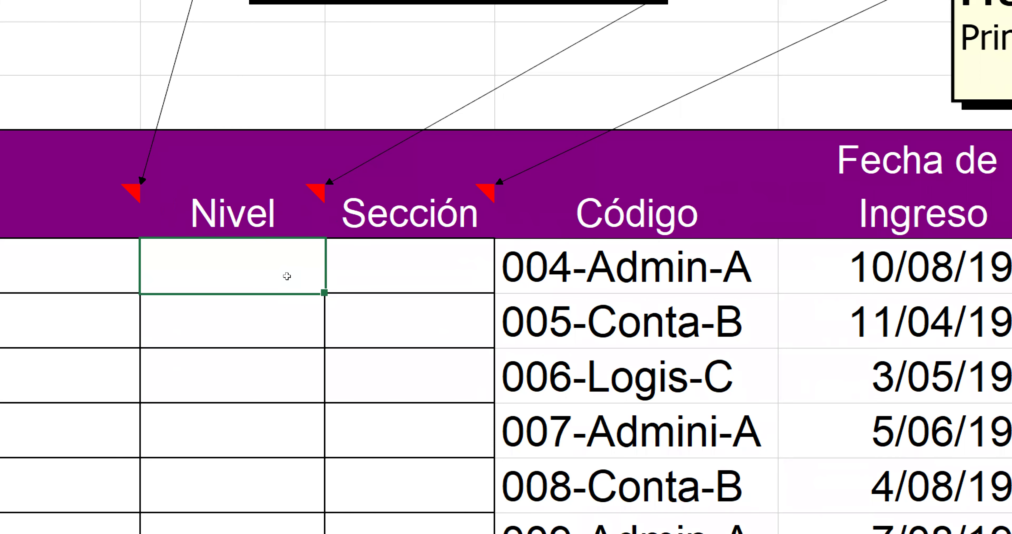
- Enter =EXTRAE(E16,3,1) in C16 so the first Nivel shows 4
double_click(286, 276)
type("e")
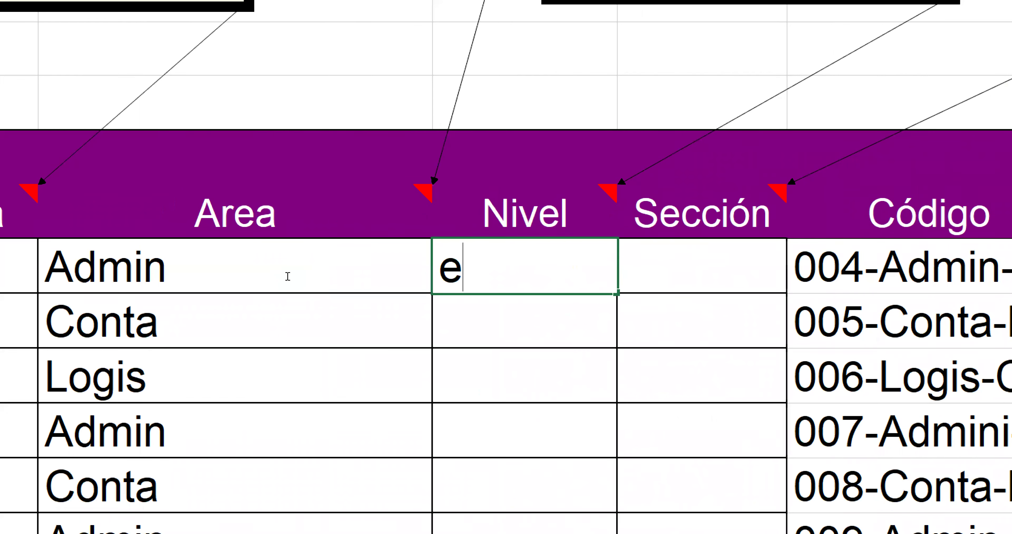
key("BackSpace")
type("=")
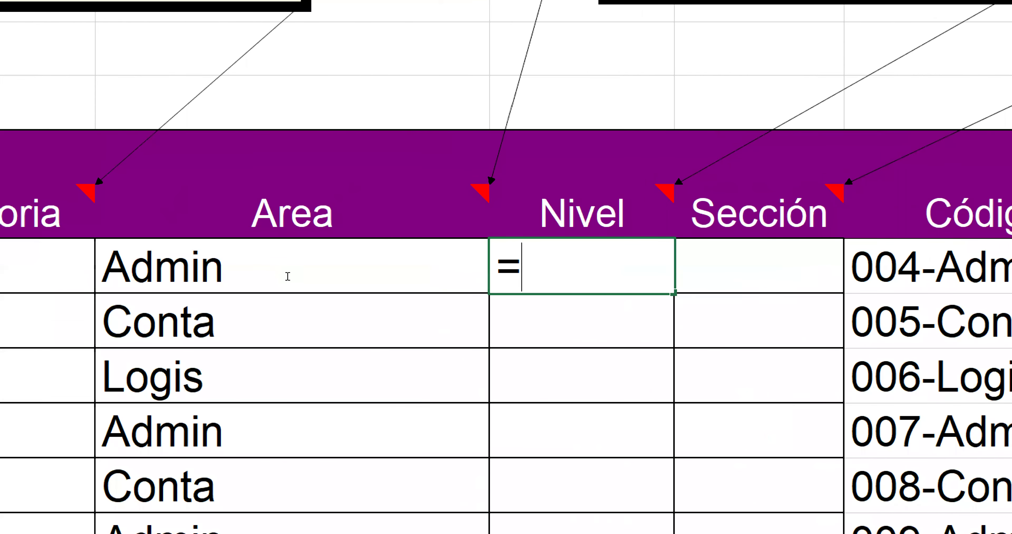
type("ex")
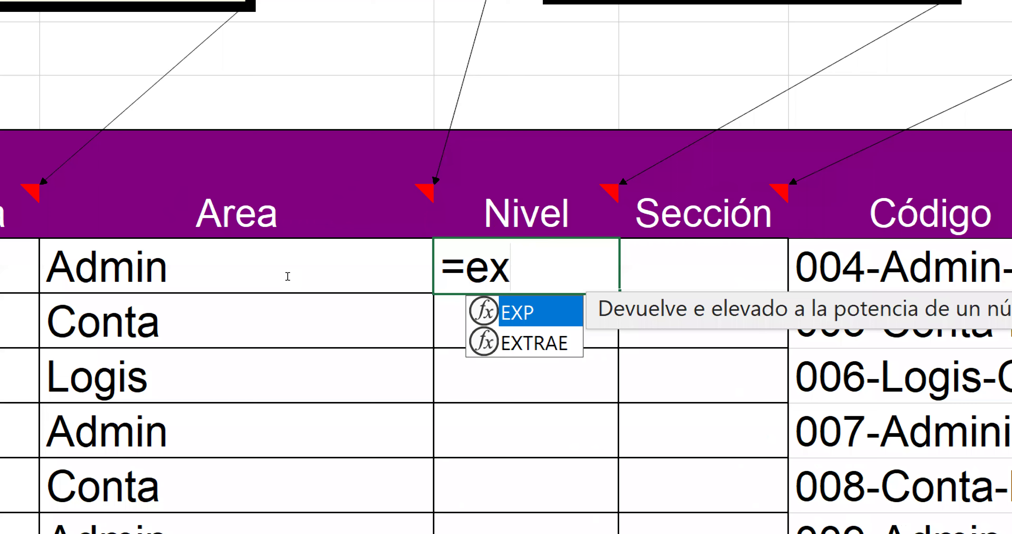
key("Down")
key("Tab")
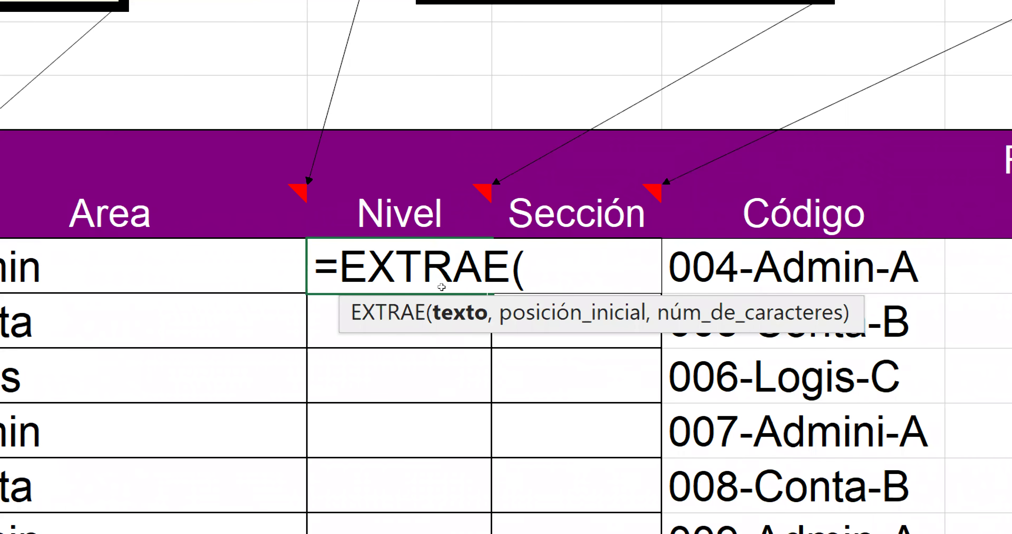
key("Right")
key("Right")
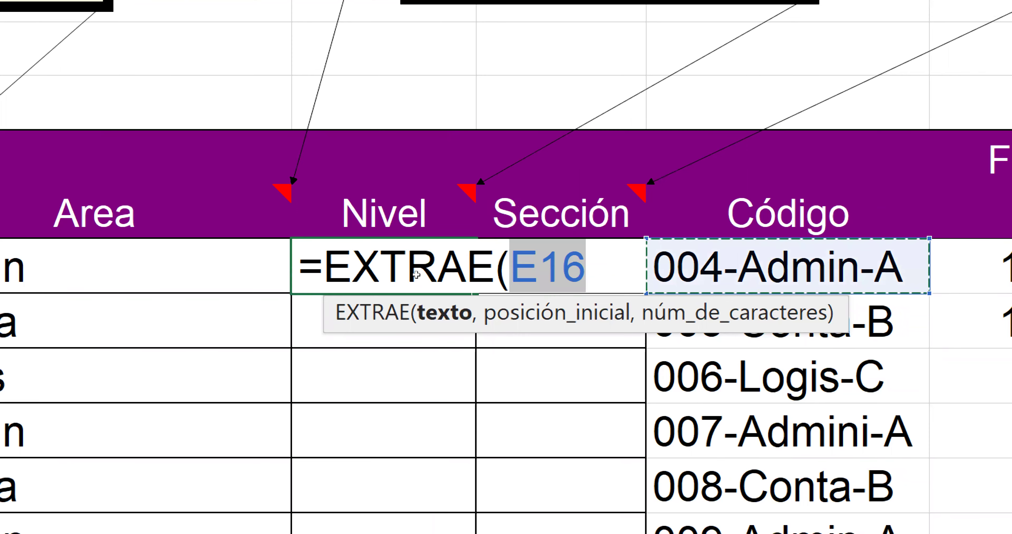
type(",")
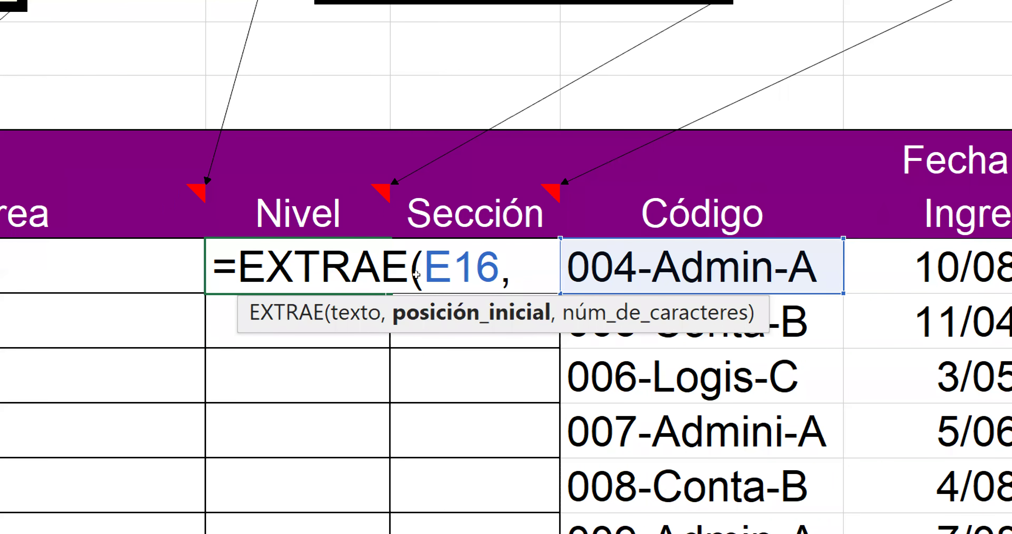
type("3")
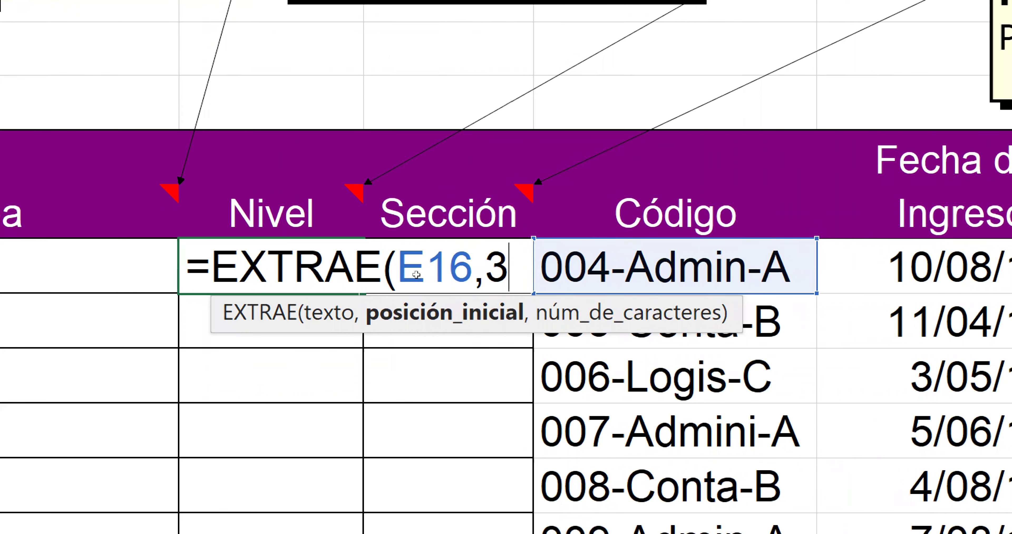
type(",")
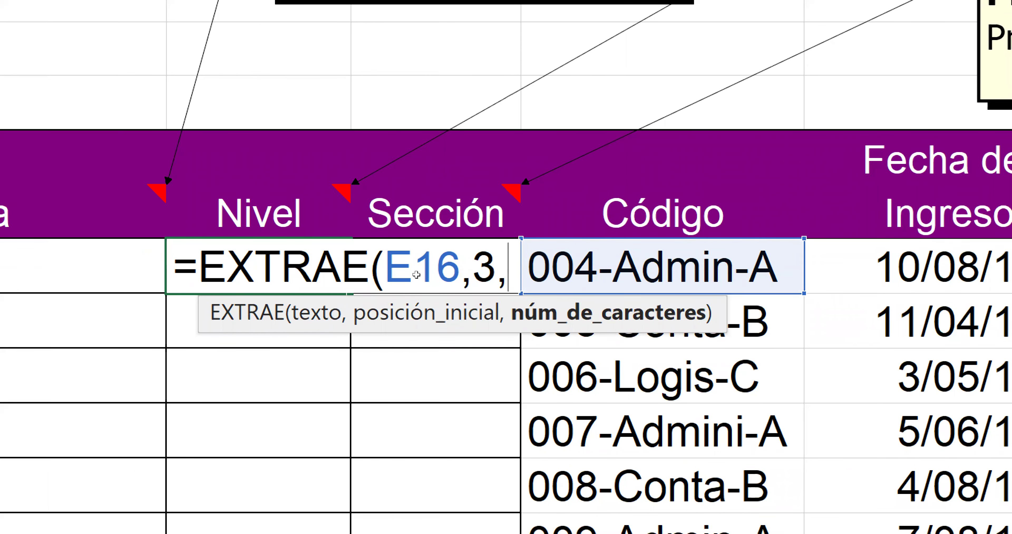
type("1")
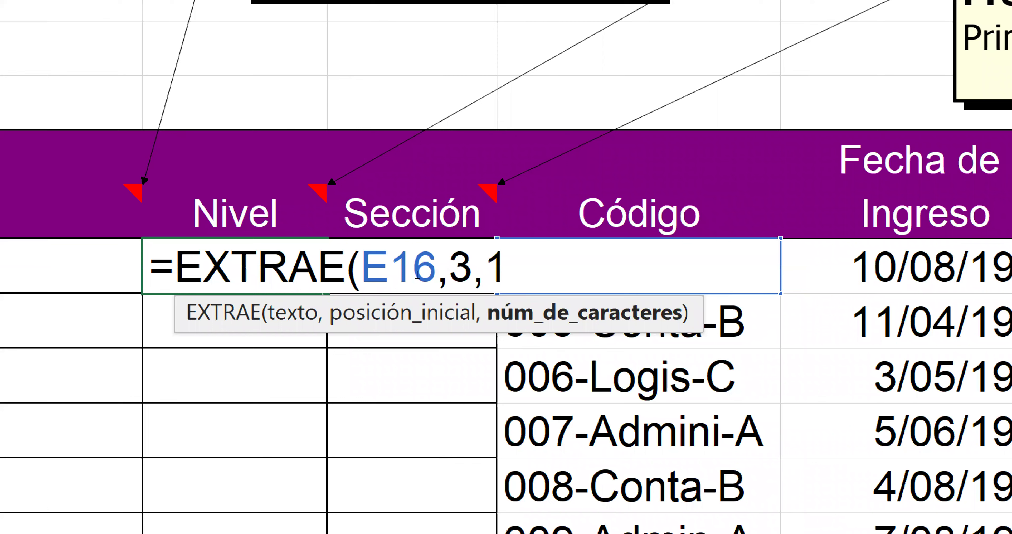
type(")")
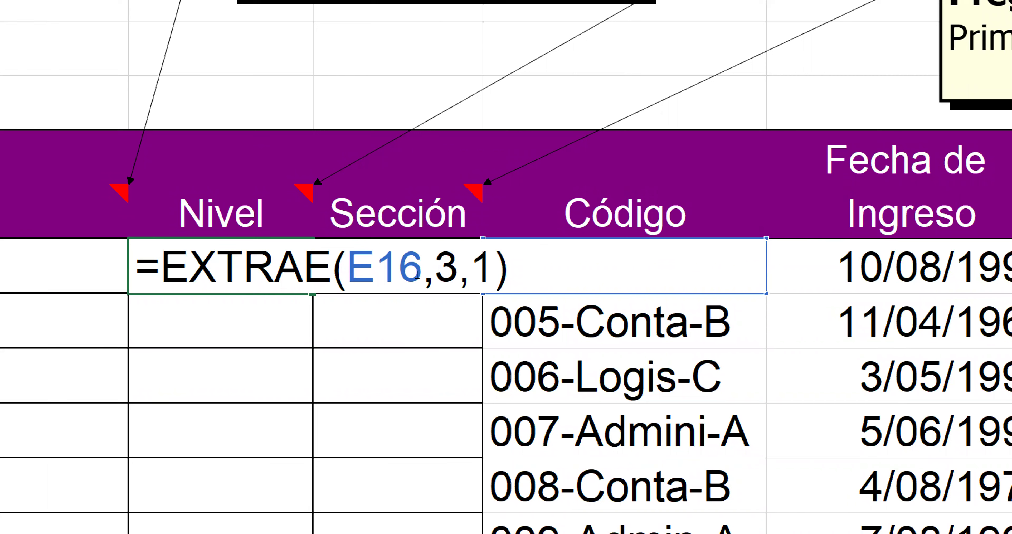
key("ctrl+Return")
key("Return")
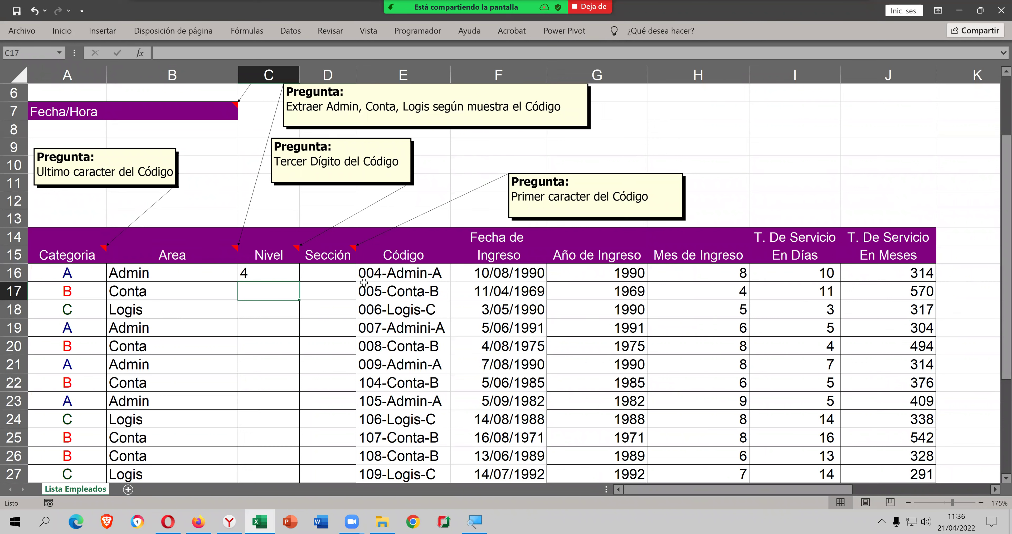
left_click(294, 280)
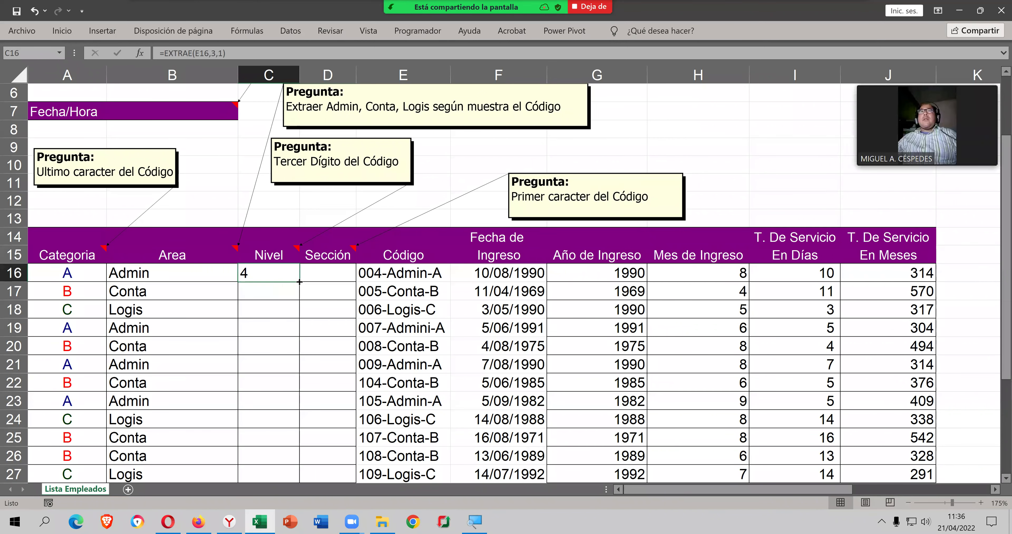
double_click(300, 282)
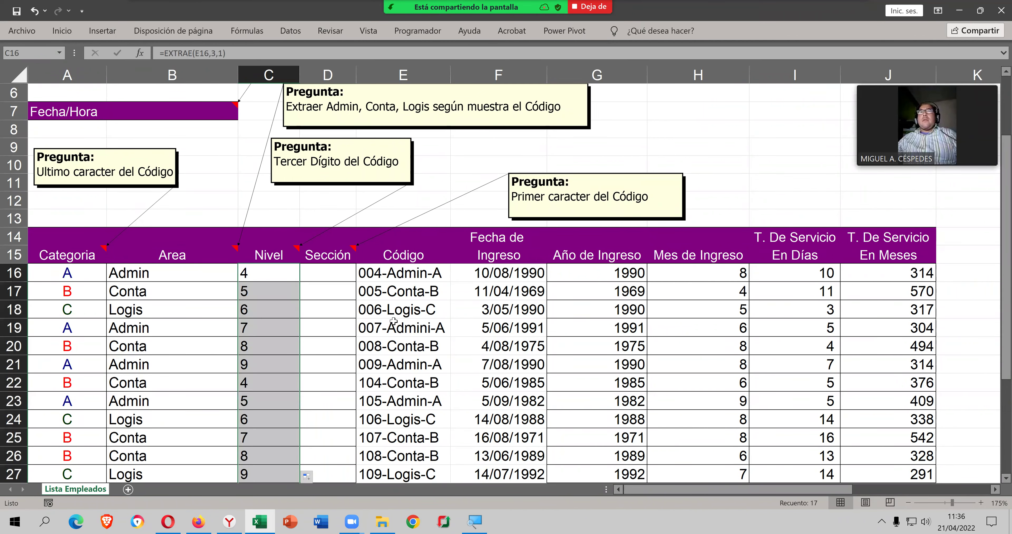
left_click(332, 269)
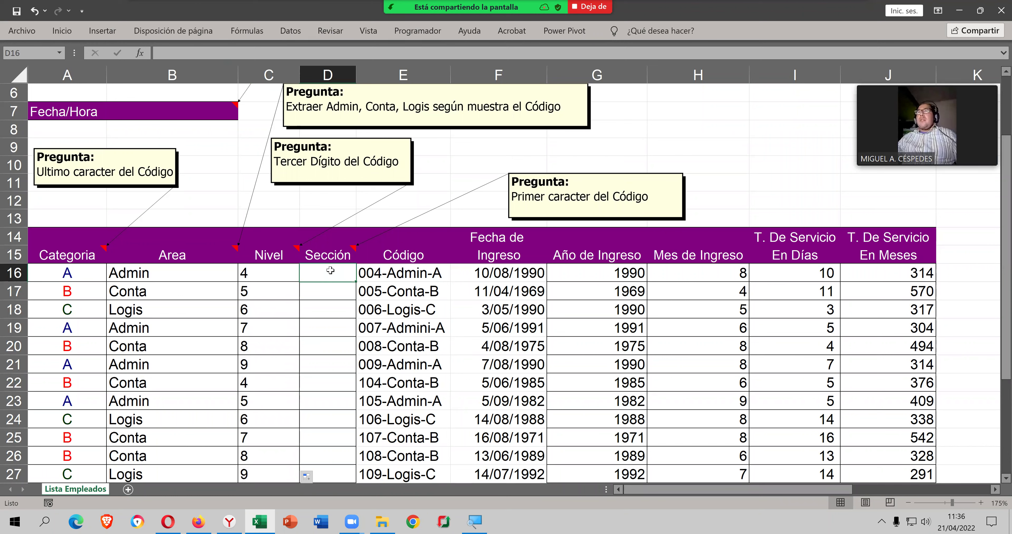
- Cancel a started IZQUIERDA formula and widen the Sección column D
type("=")
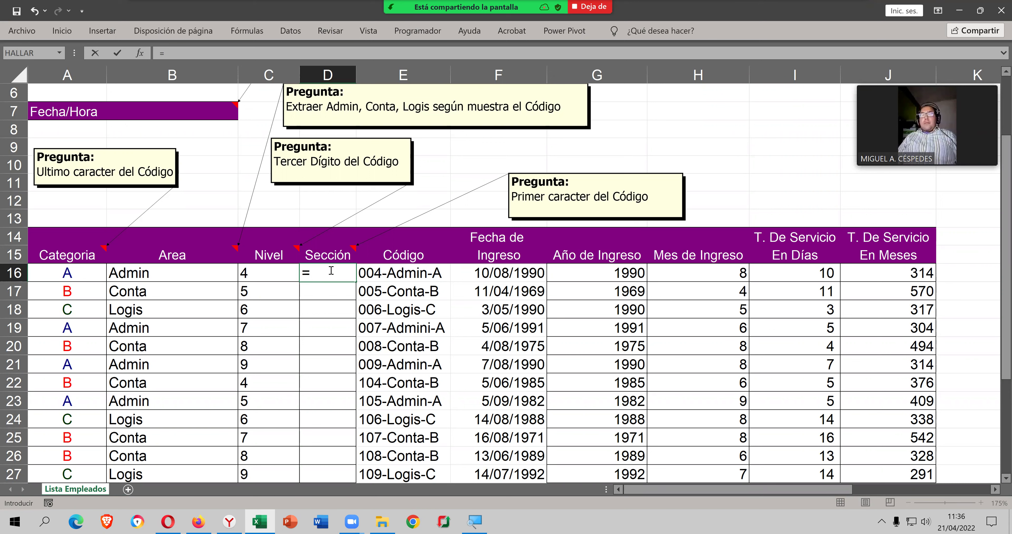
type("i")
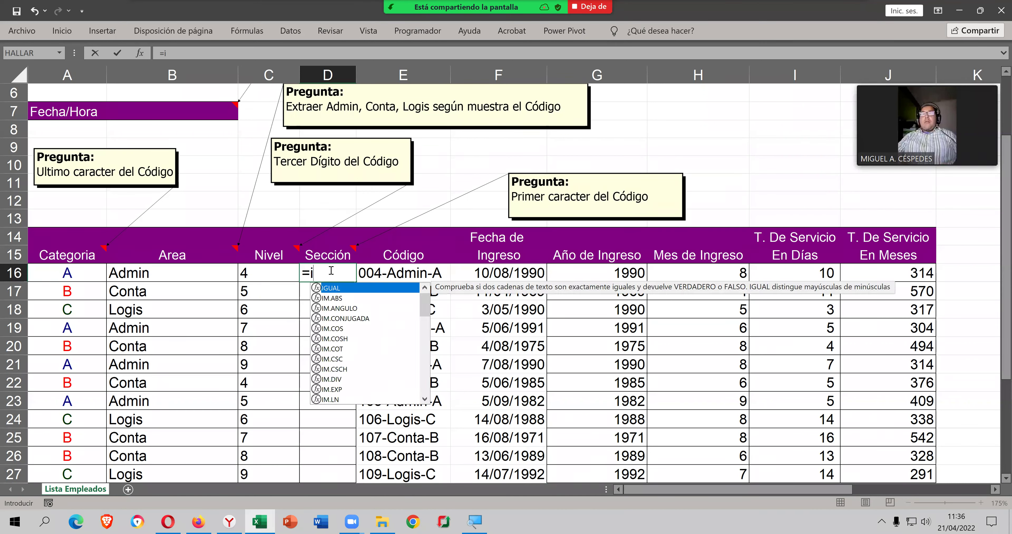
type("z")
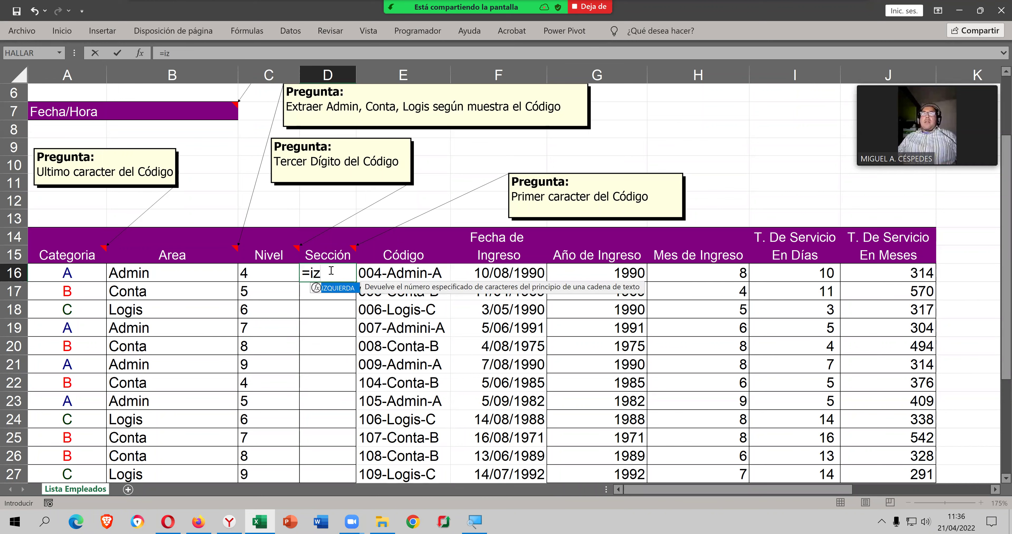
key("Tab")
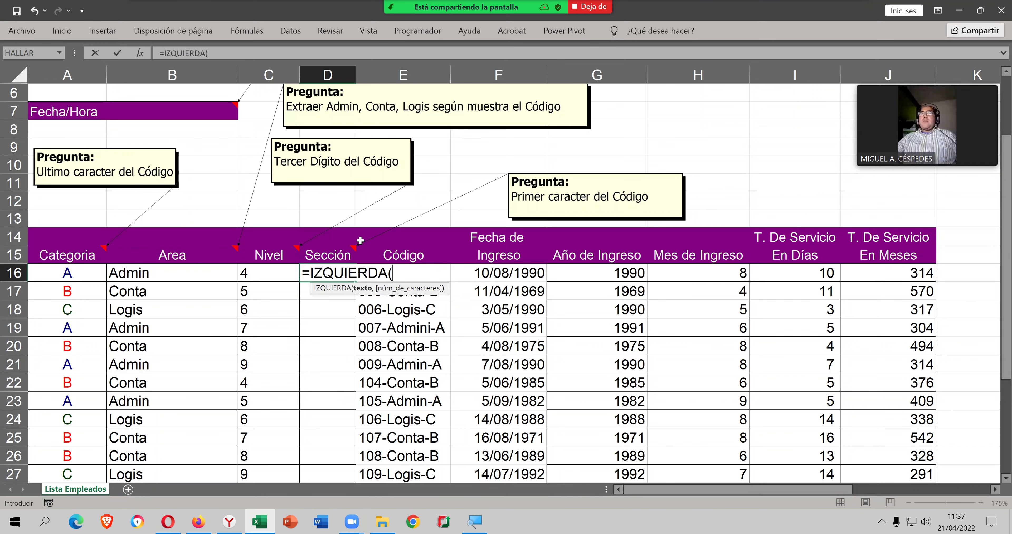
key("Escape")
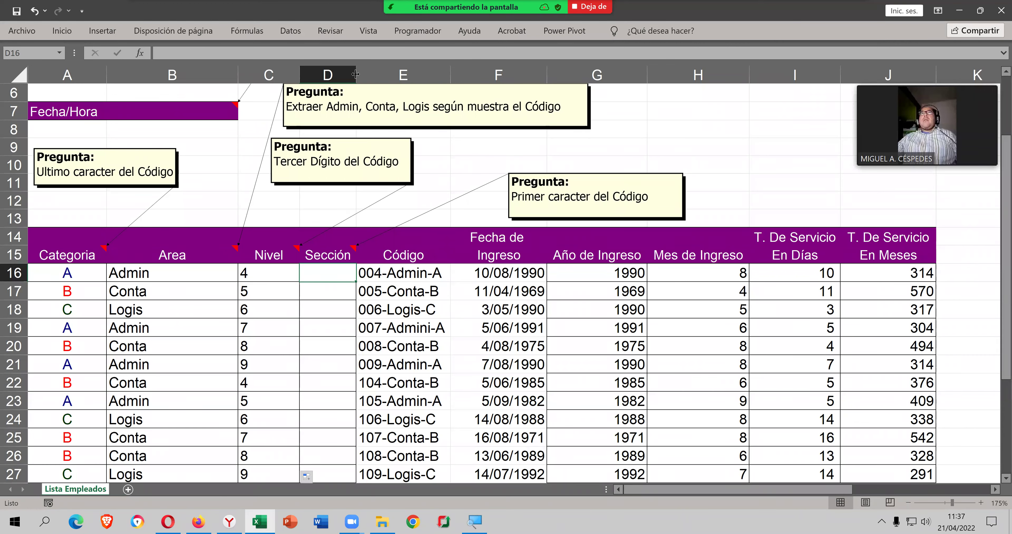
left_click_drag(356, 74, 426, 74)
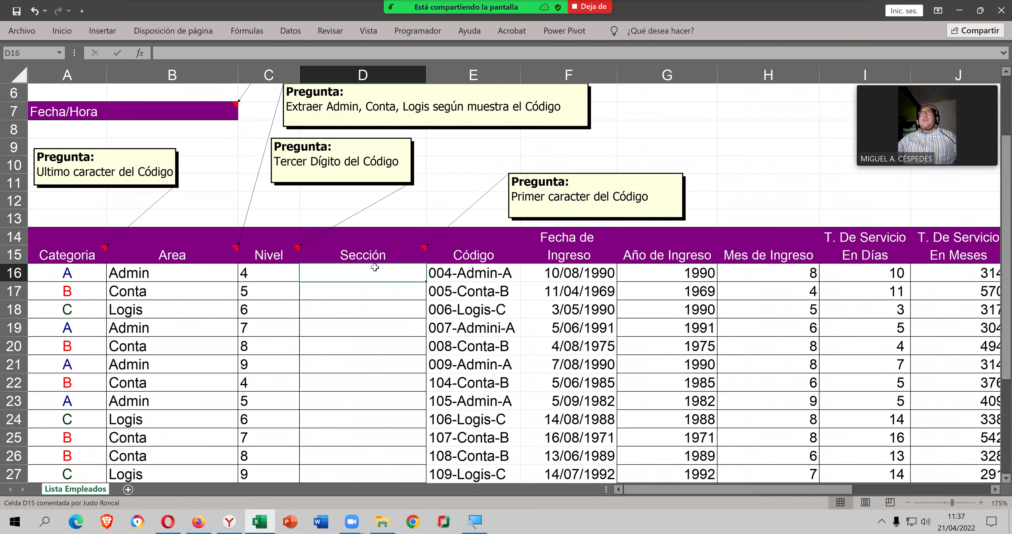
- Enter =IZQUIERDA(E16,1) in D16
type("=")
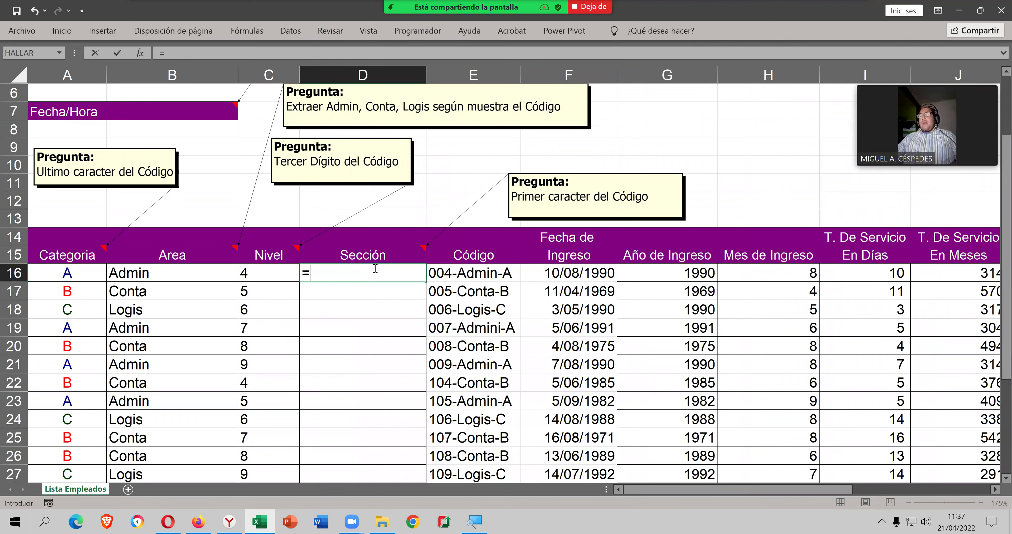
type("i")
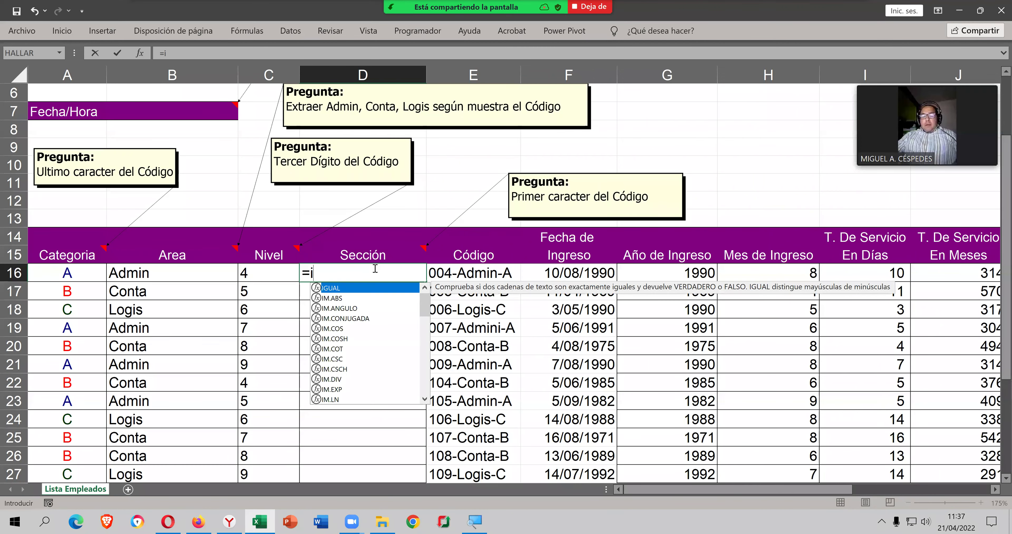
type("z")
key("Tab")
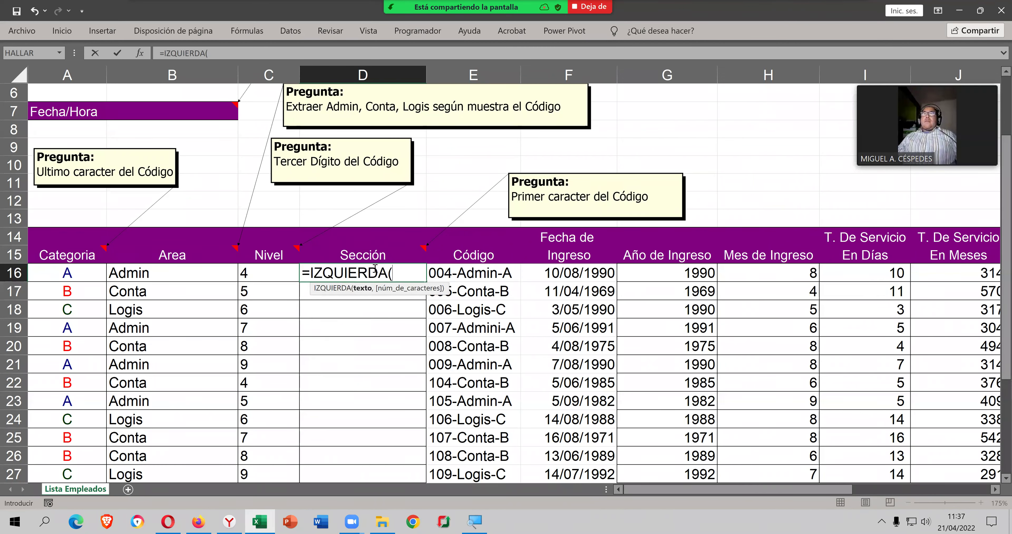
left_click(461, 271)
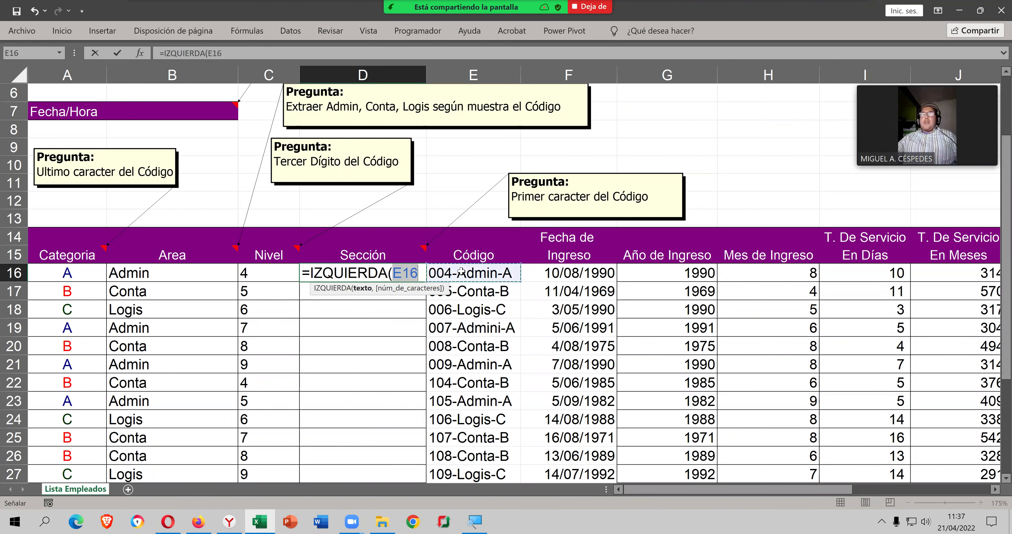
type(",1")
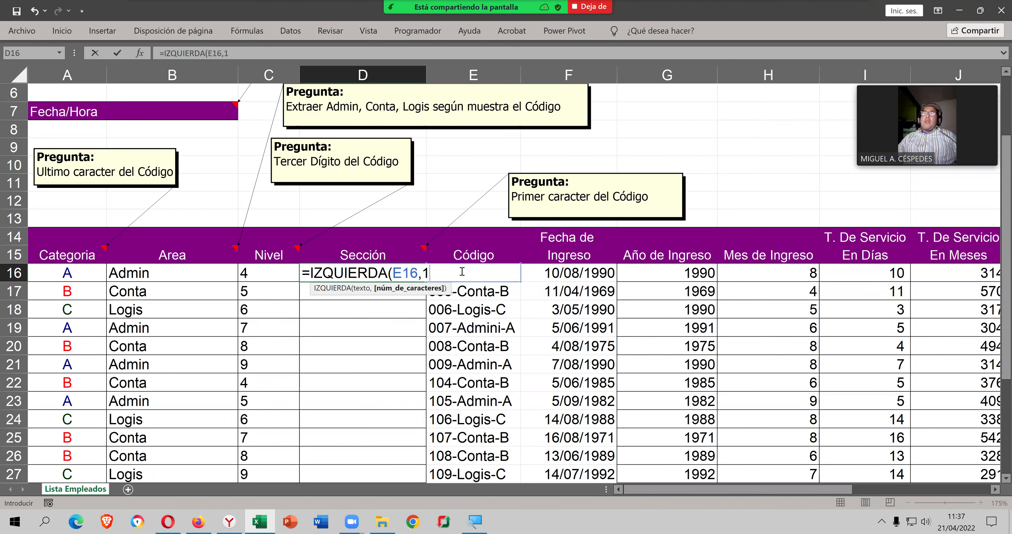
type(")")
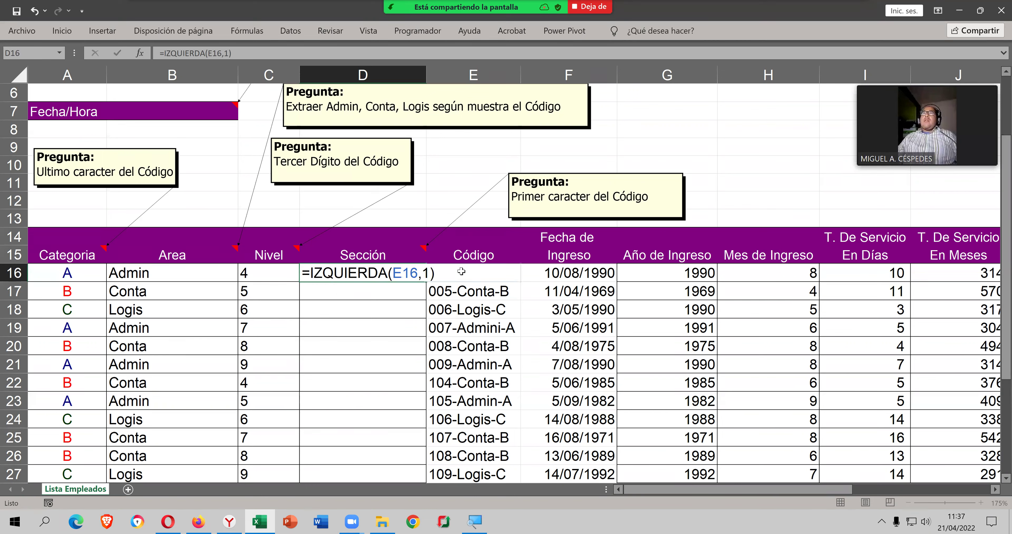
key("Return")
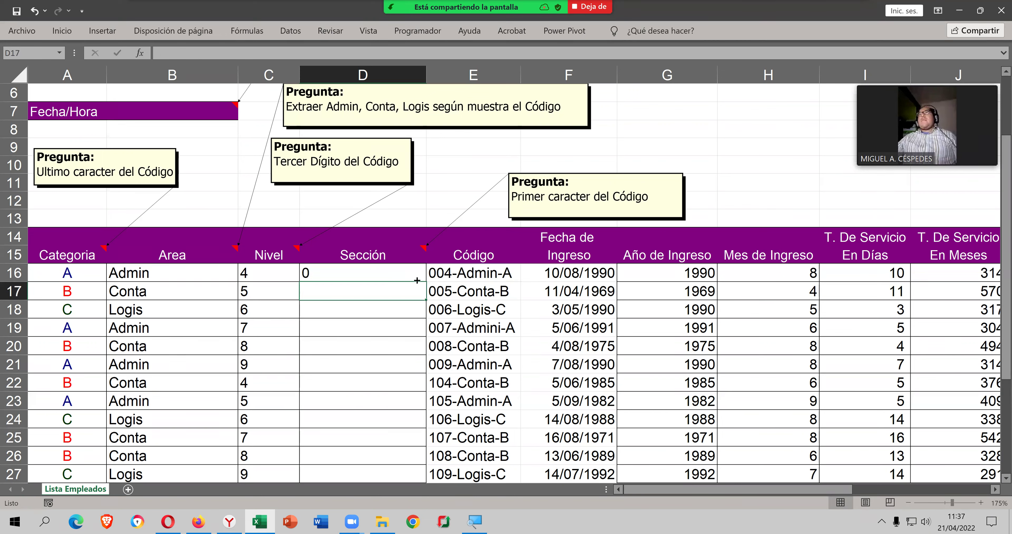
- Fill the D16 formula down the Sección column, showing 0, 1 or 2
left_click(416, 277)
double_click(427, 280)
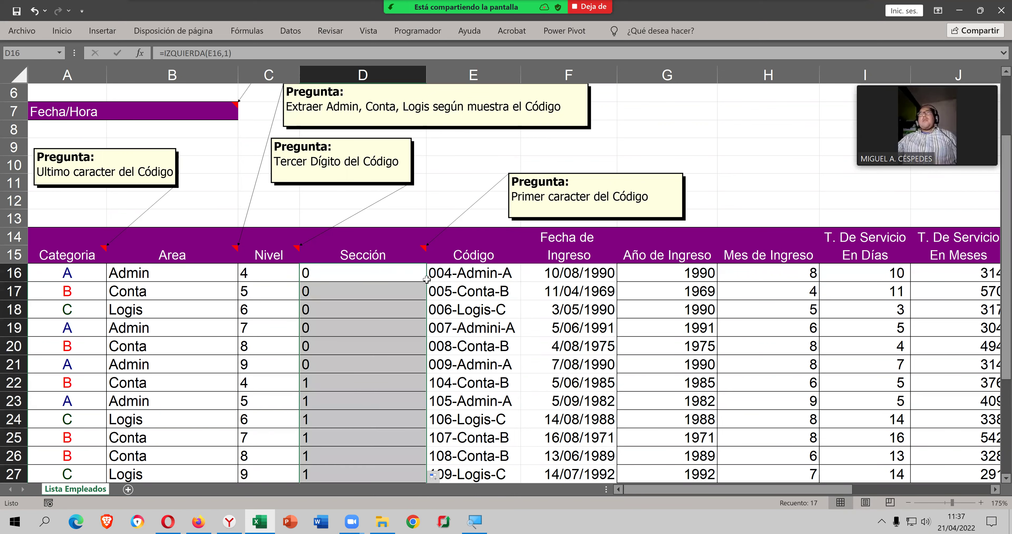
left_click(412, 279)
left_click(412, 279)
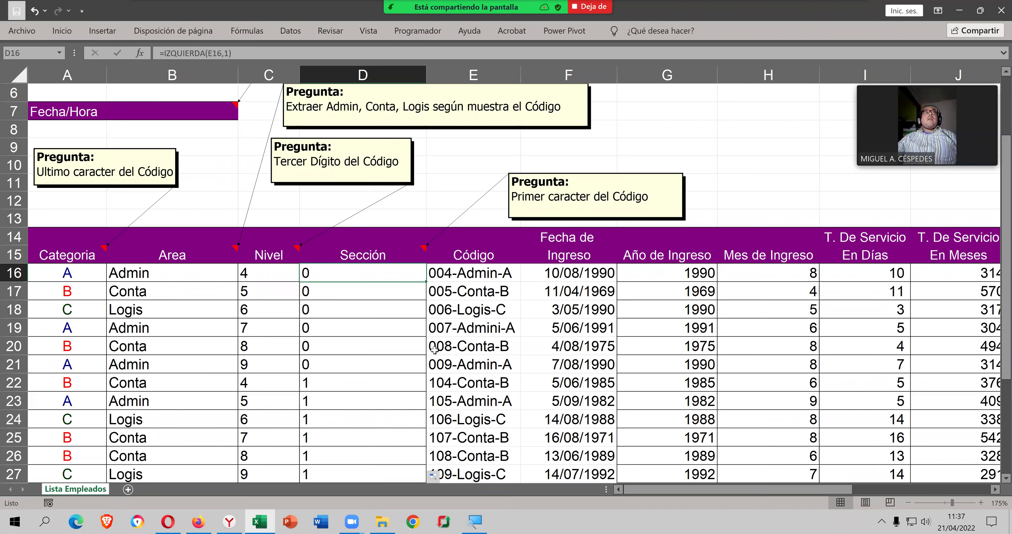
mouse_move(717, 490)
left_mouse_down()
mouse_move(748, 489)
mouse_move(576, 489)
left_mouse_up()
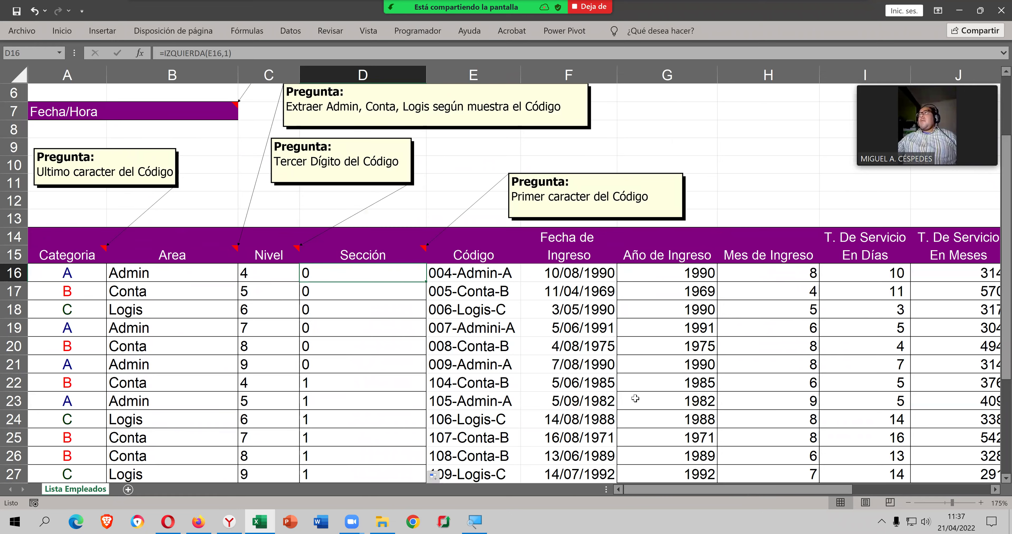
scroll(635, 401, "down", 1)
scroll(635, 402, "down", 2)
scroll(625, 401, "down", 2)
scroll(615, 399, "up", 1)
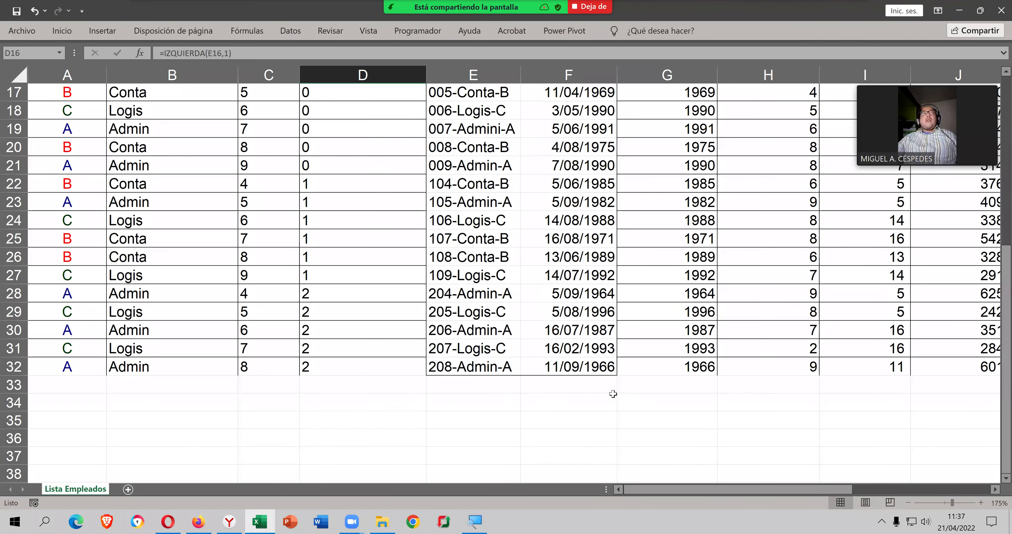
scroll(553, 348, "up", 3)
scroll(551, 346, "up", 3)
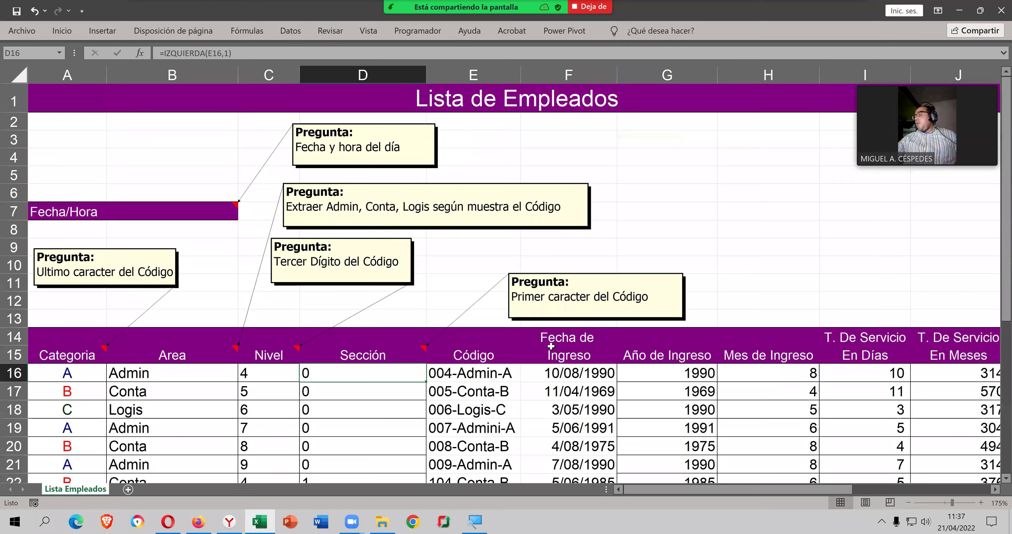
scroll(551, 346, "down", 1)
scroll(546, 342, "down", 2)
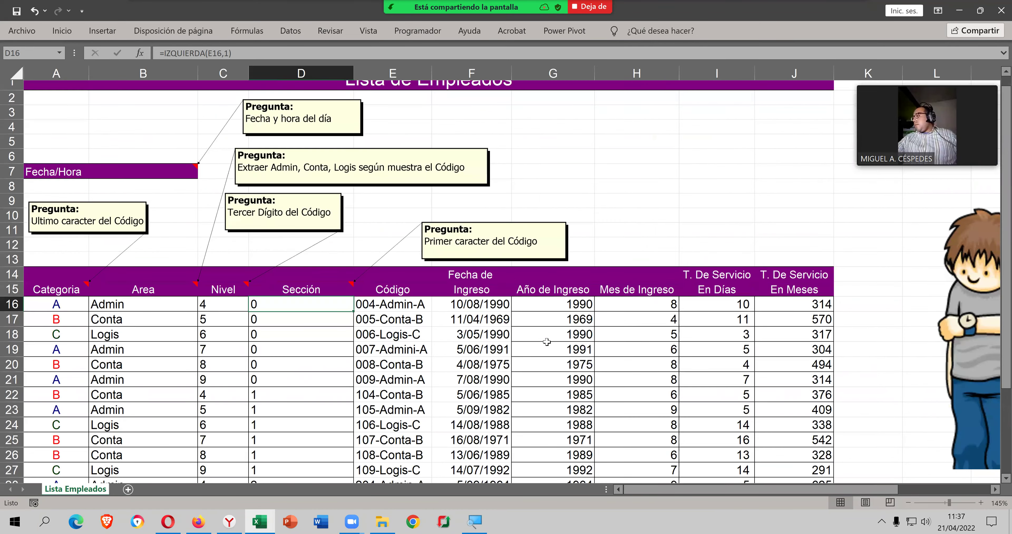
scroll(547, 341, "down", 1)
scroll(546, 342, "down", 1)
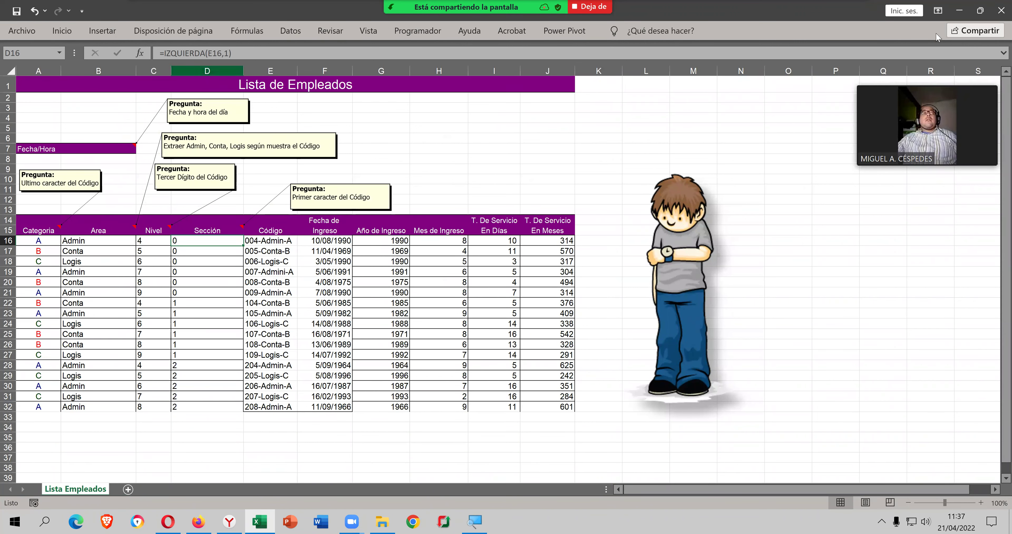
- Close Excel and copy the Caso3 workbook from CLASE_2_EXCEL_INTERMEDIO onto the desktop
left_click(999, 8)
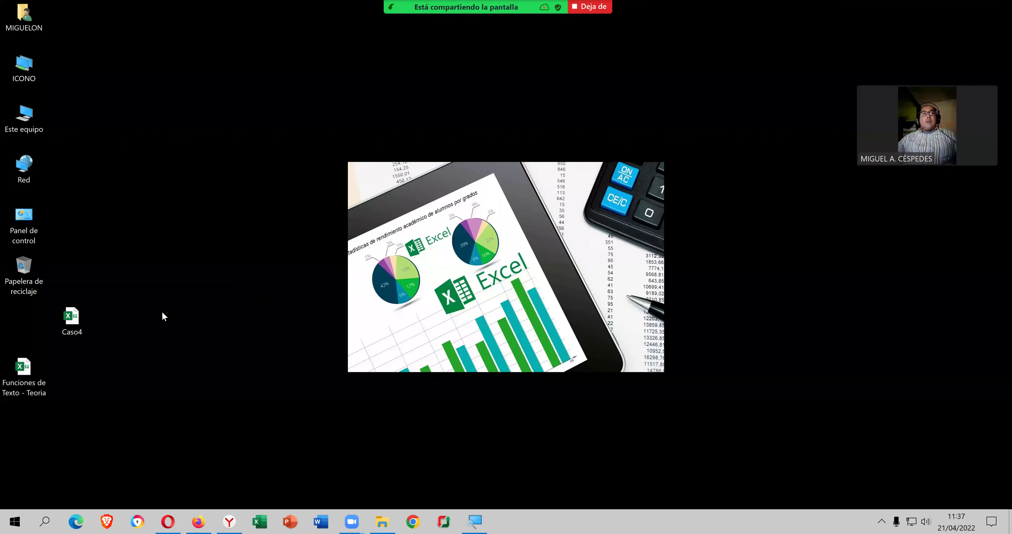
left_click(377, 520)
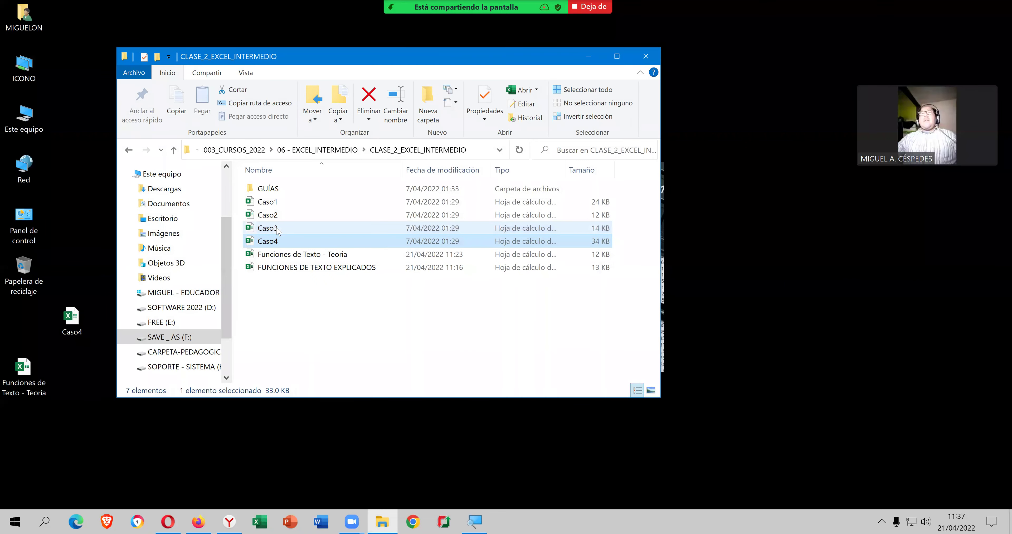
left_click_drag(293, 231, 85, 262)
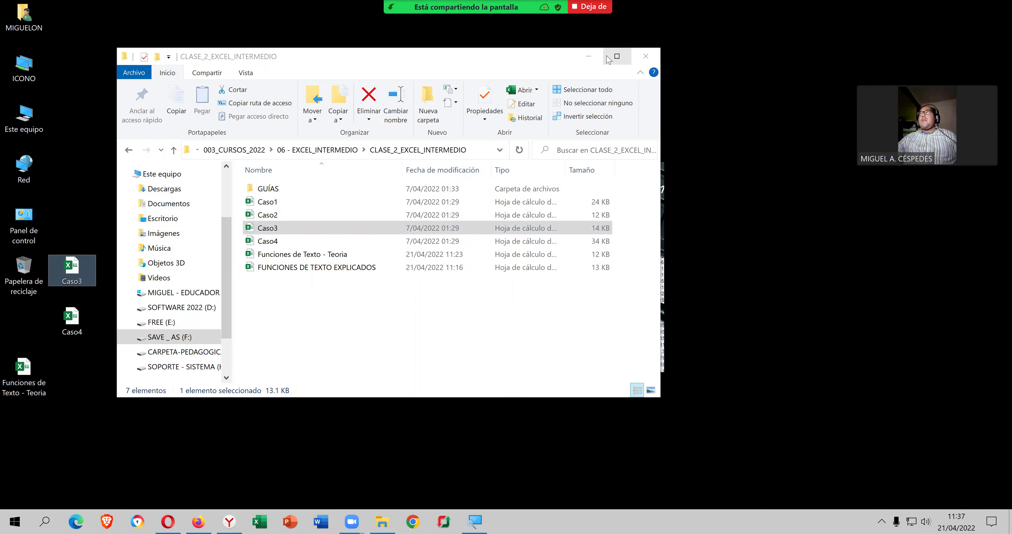
left_click(588, 56)
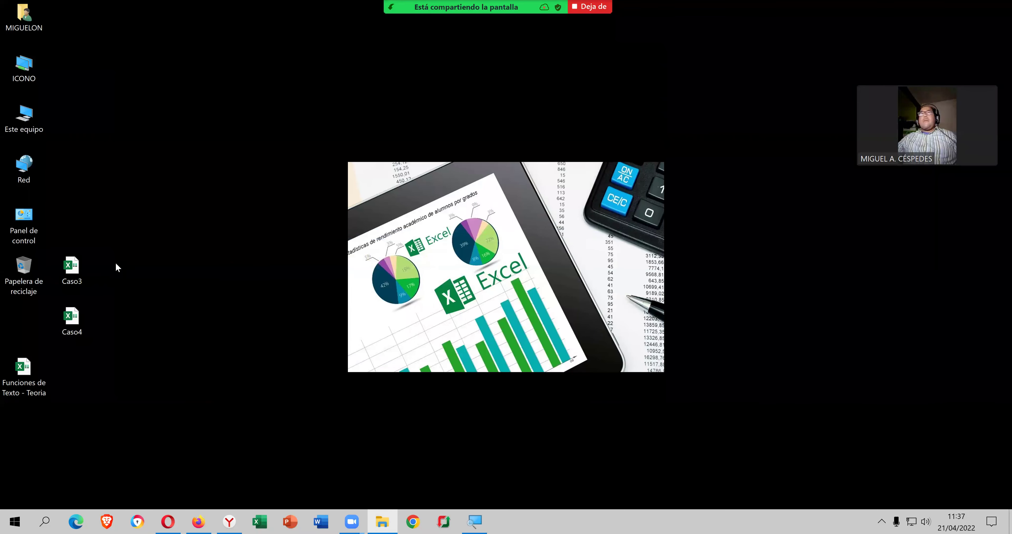
- Open Caso3 from the desktop, zoom the Listados1 sheet to 205%, and start editing G3
double_click(89, 266)
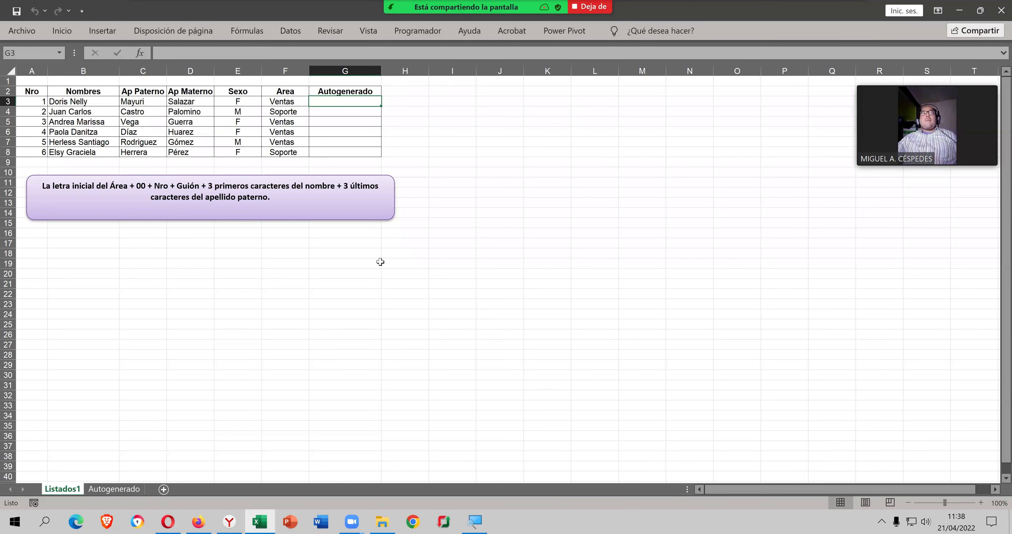
scroll(377, 262, "up", 2)
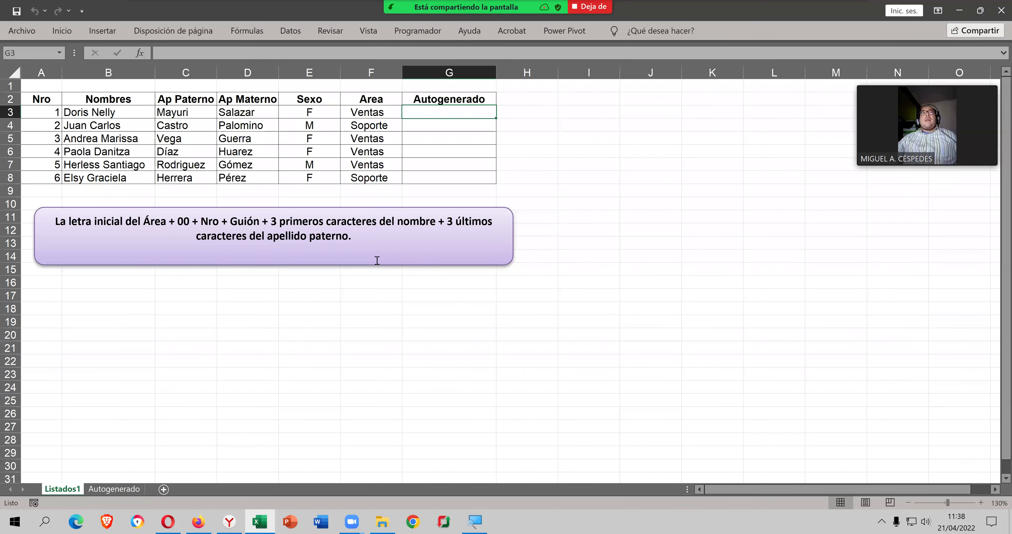
scroll(377, 263, "up", 1)
scroll(394, 251, "up", 1)
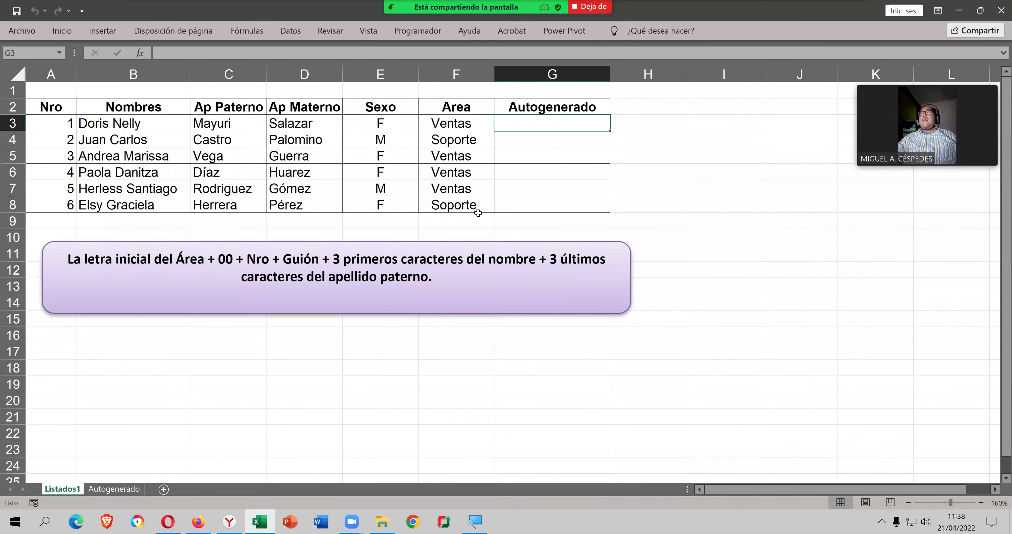
scroll(554, 144, "up", 1)
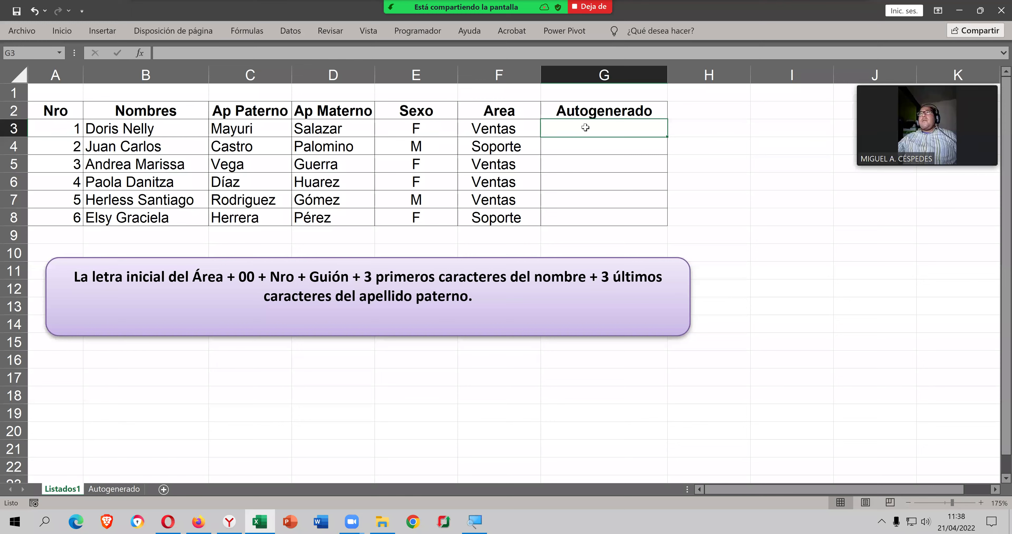
scroll(613, 141, "up", 1)
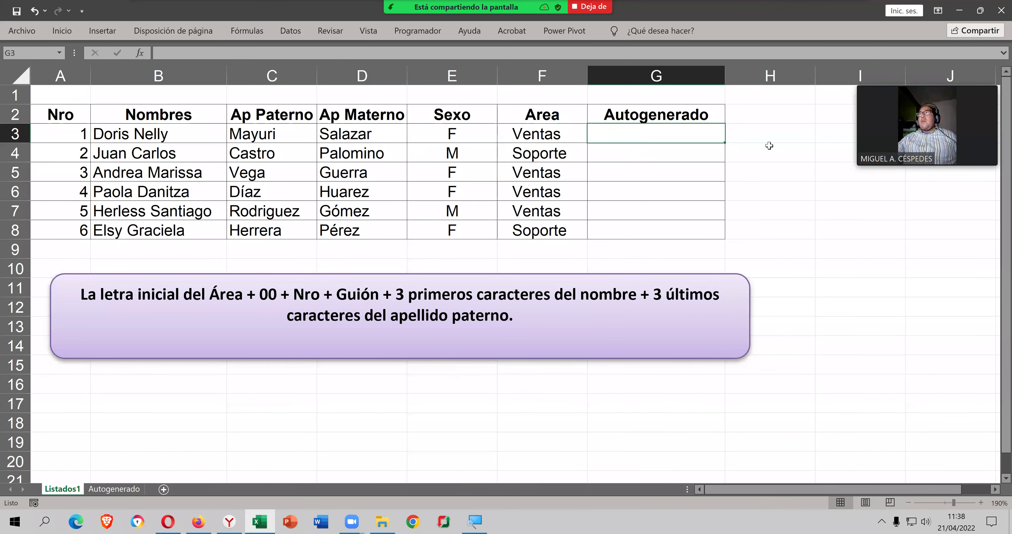
scroll(792, 130, "up", 1)
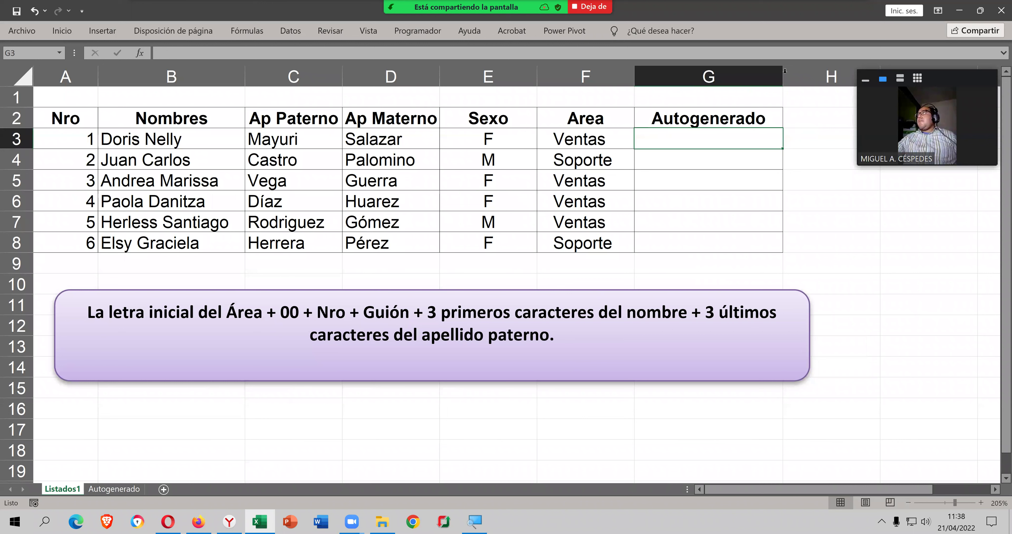
double_click(737, 134)
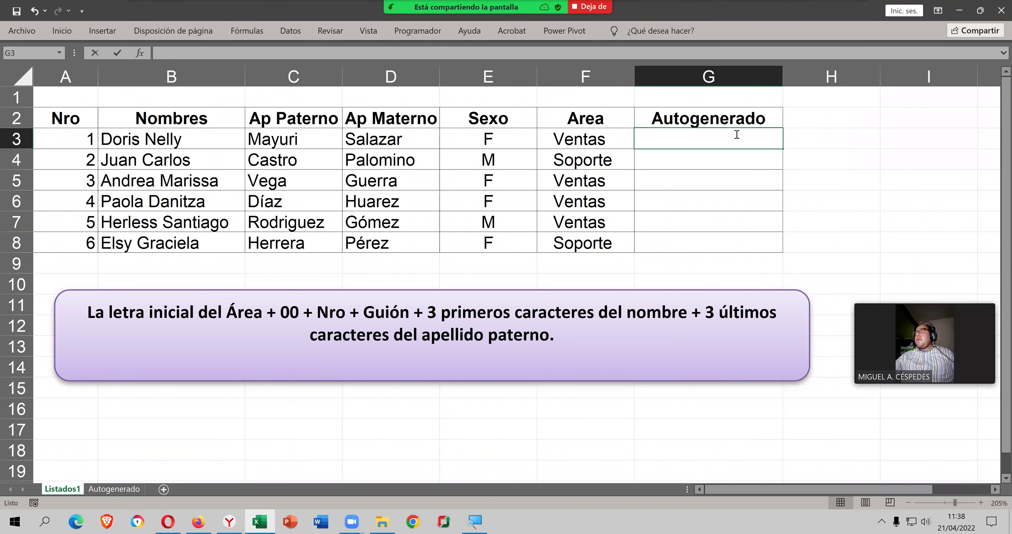
double_click(736, 134)
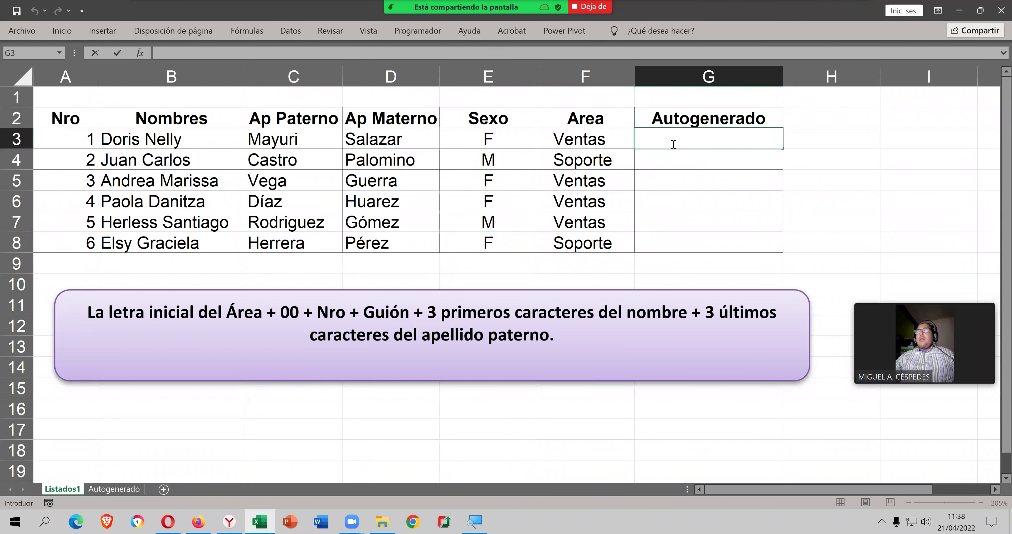
- Enter = in G3, then open the F2 'Area' header for editing
type("=")
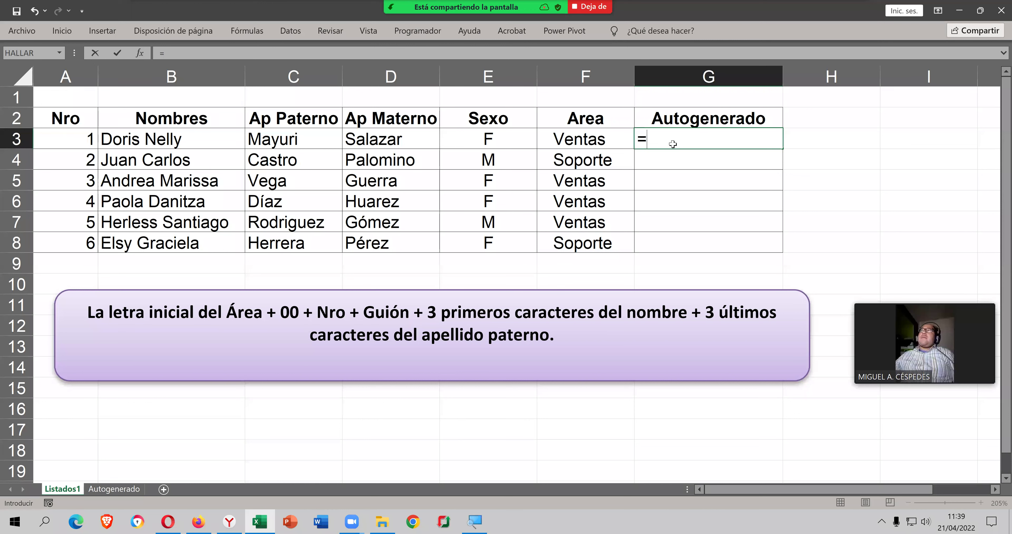
key("Return")
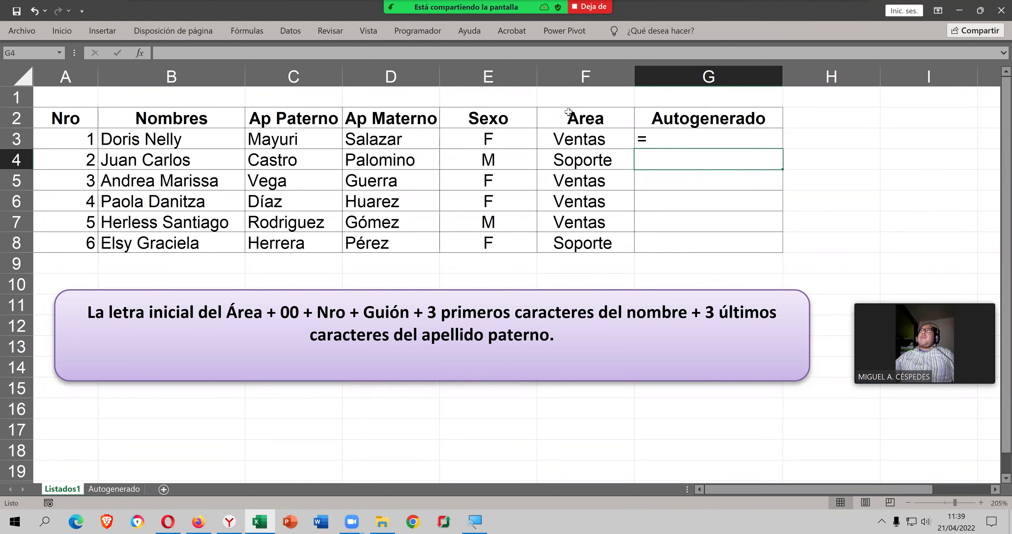
left_click(570, 115)
double_click(569, 114)
- Replace the initial A with Á so the header reads 'Área', then return to G3
left_click_drag(567, 118, 579, 118)
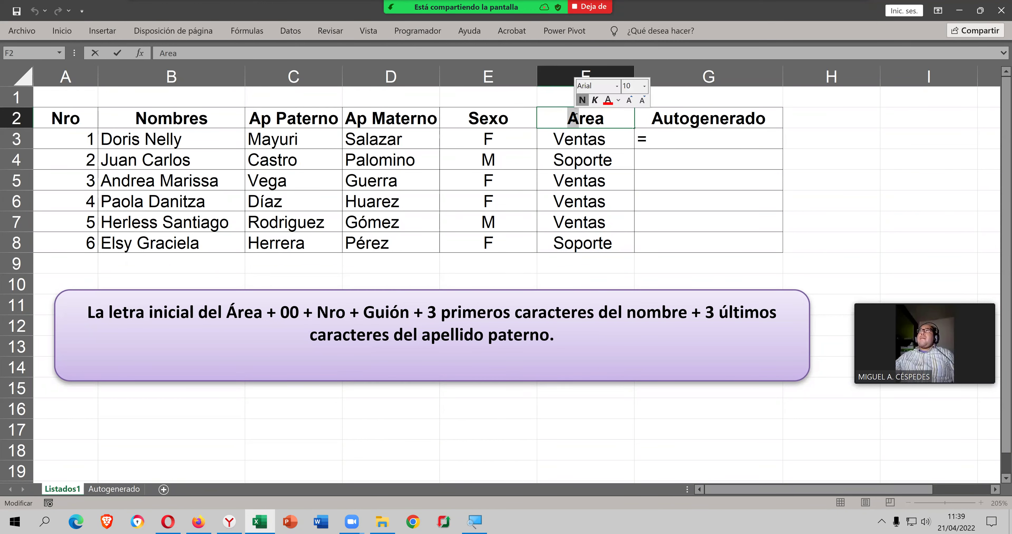
type("á")
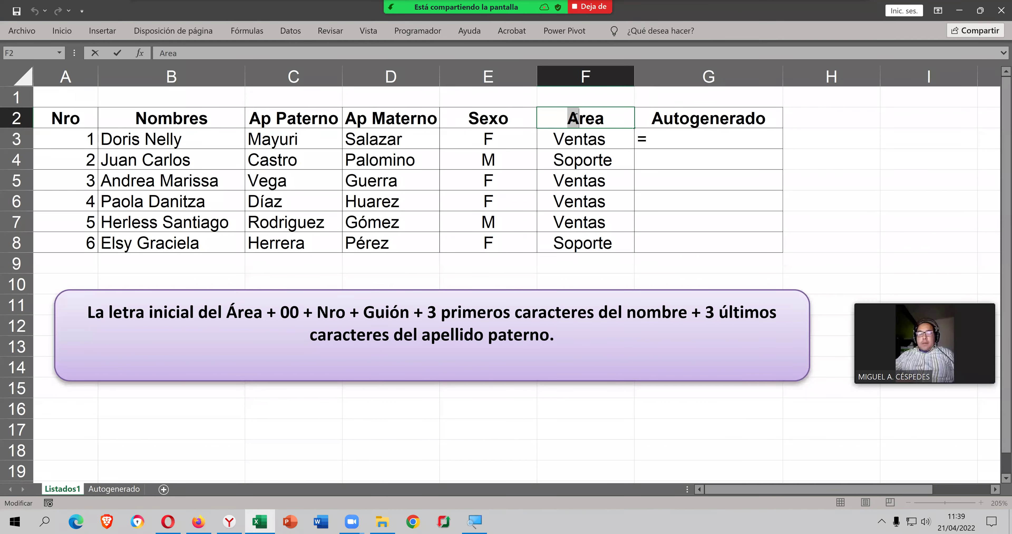
key("BackSpace")
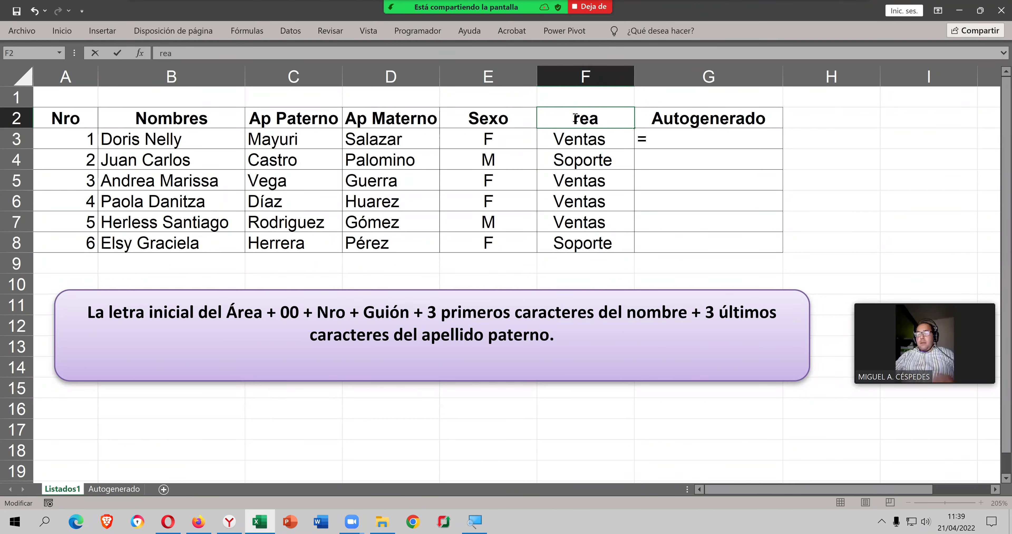
type("Á")
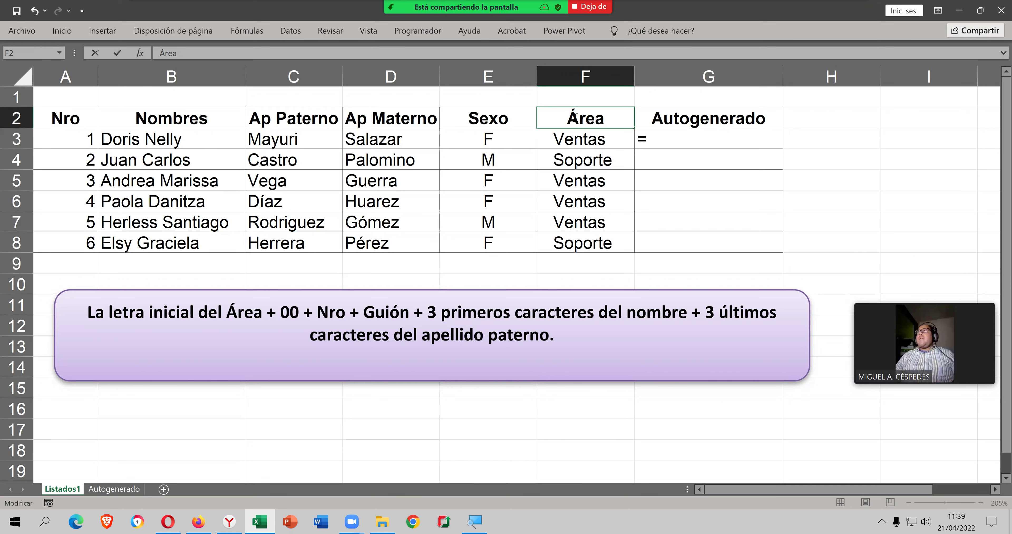
key("Return")
key("Right")
- Build =IZQUIERDA(F3,1) in G3 to take the first letter of the Área value
type("=")
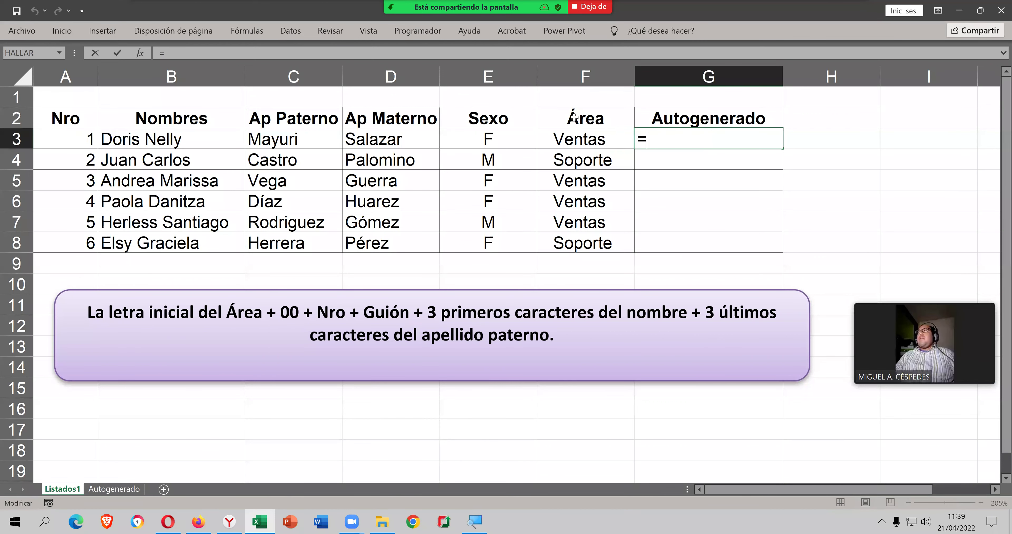
type("IZ")
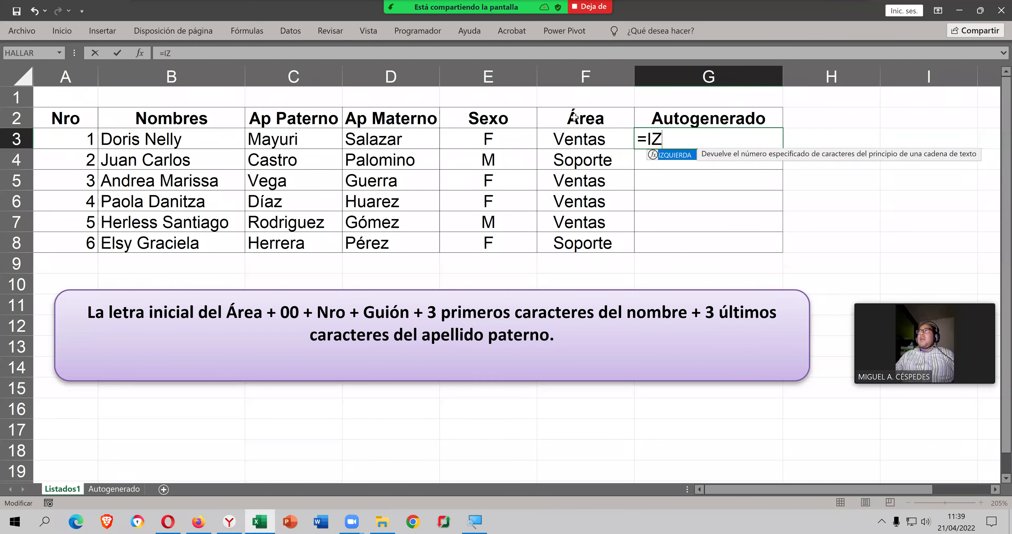
key("Tab")
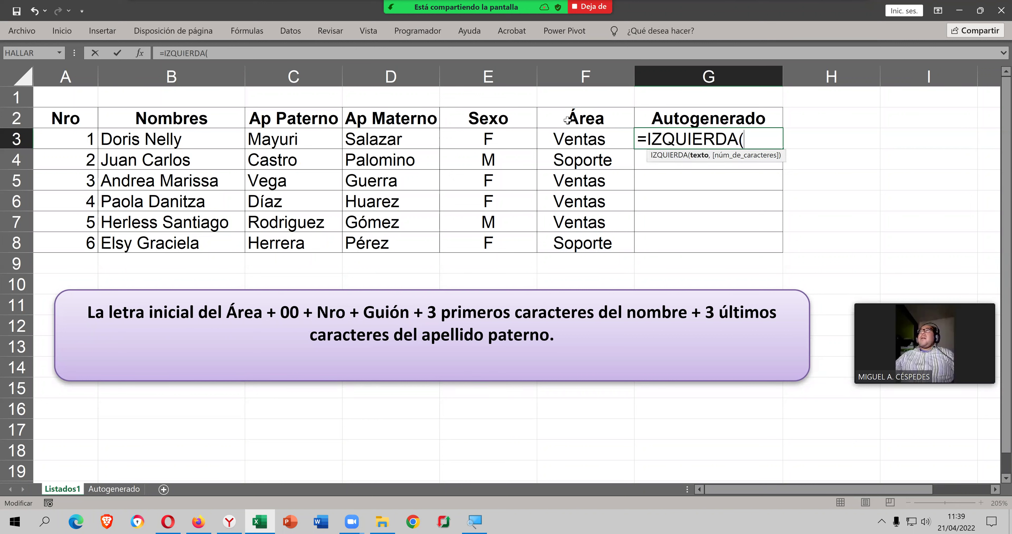
left_click(572, 137)
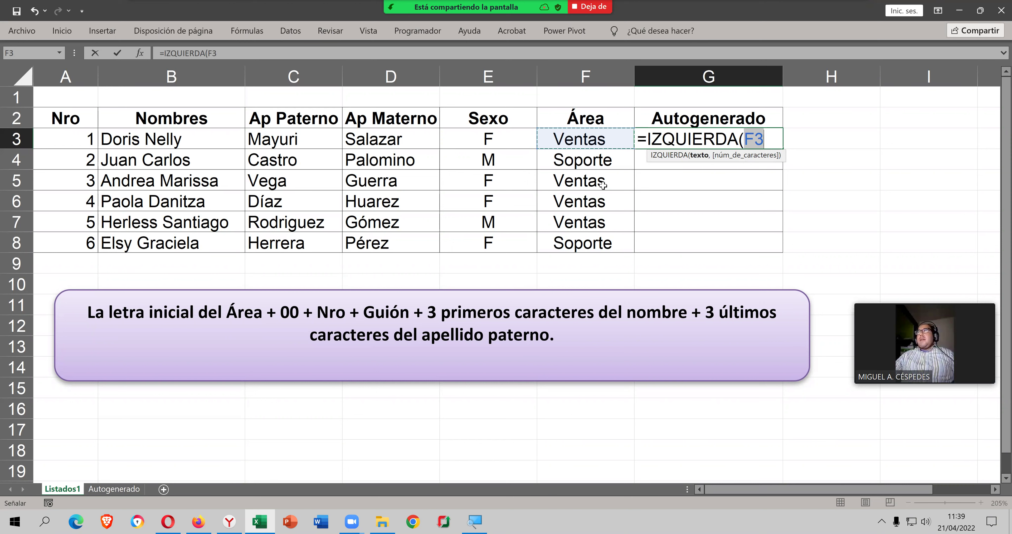
left_click(587, 241)
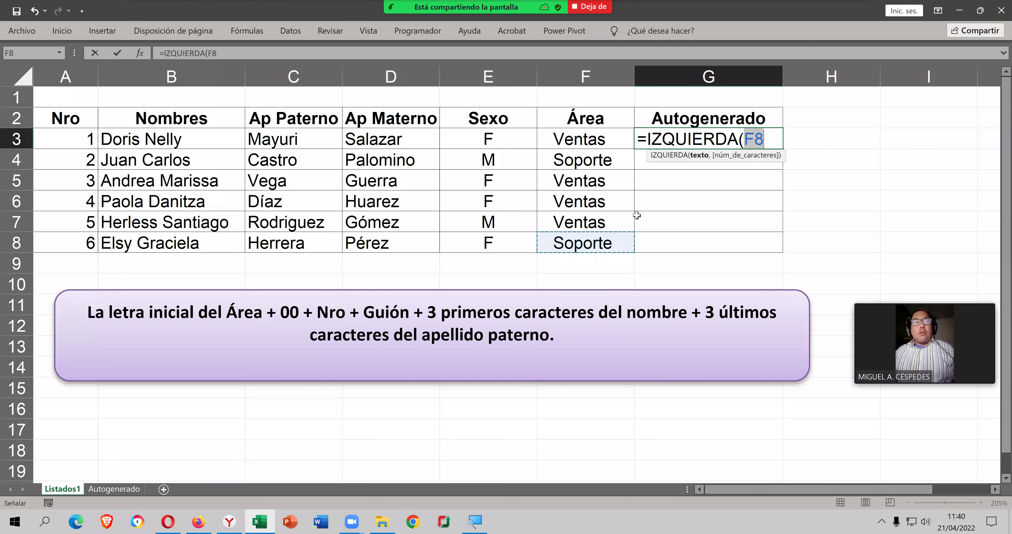
left_click(612, 138)
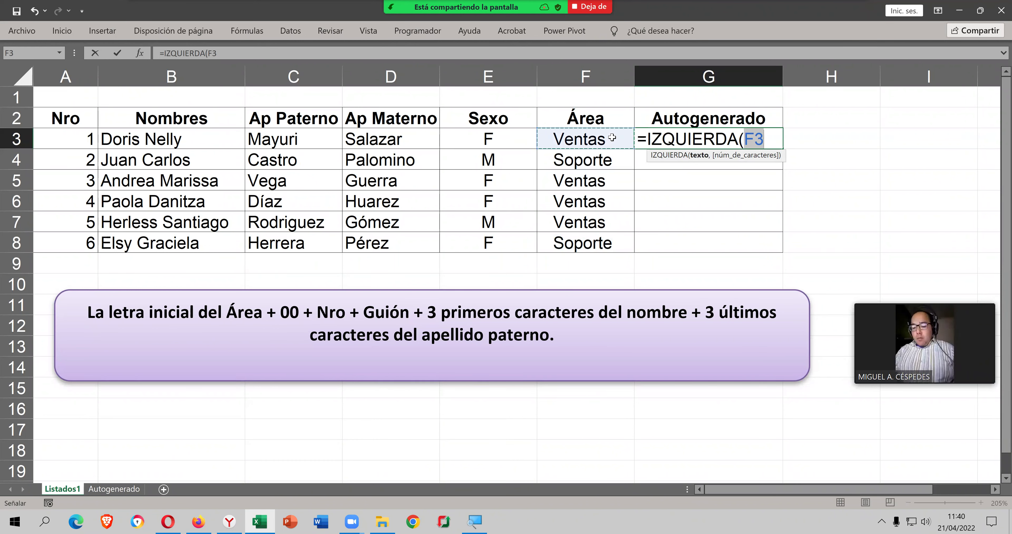
type(",1")
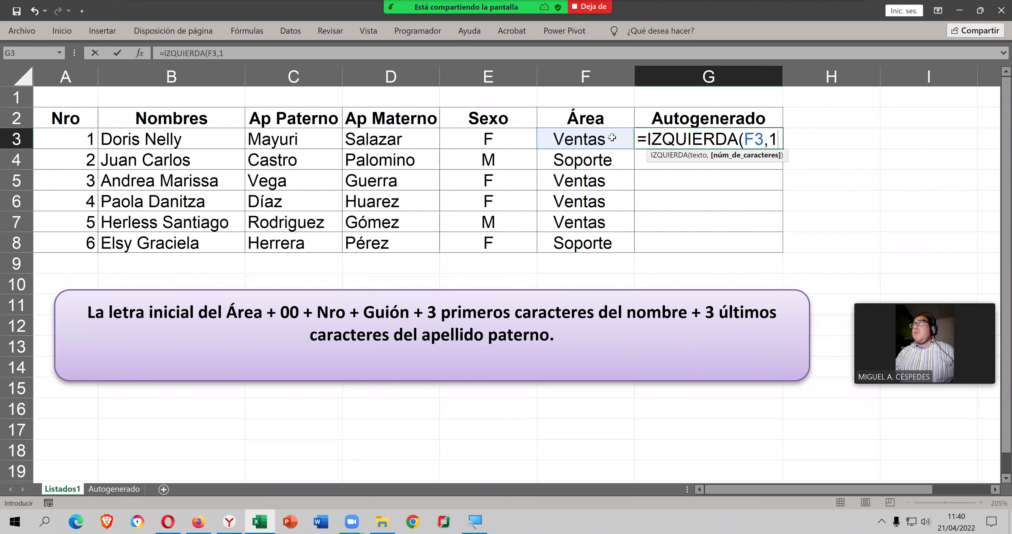
type(")")
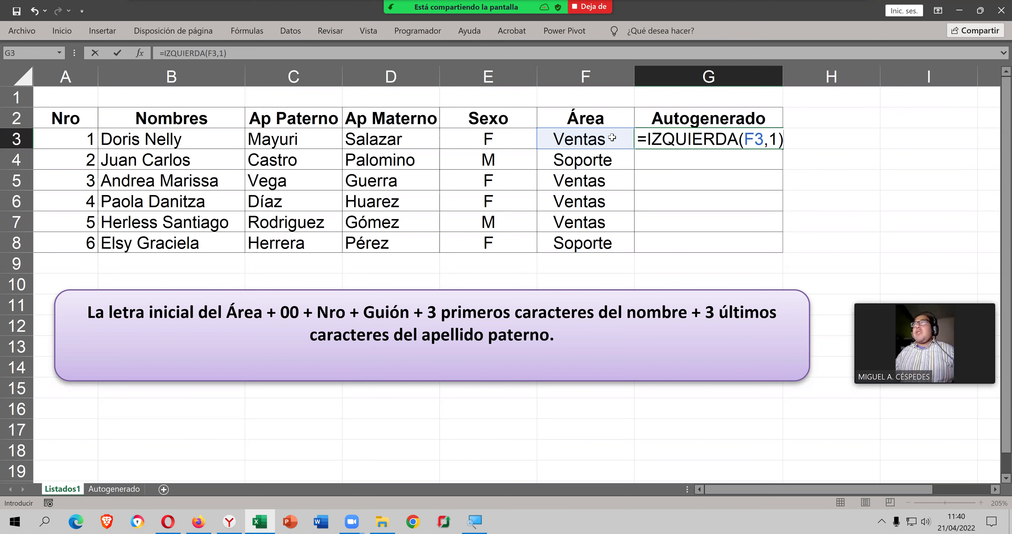
- Try appending +00 to the formula, then reopen G3 and remove it again
type("+00")
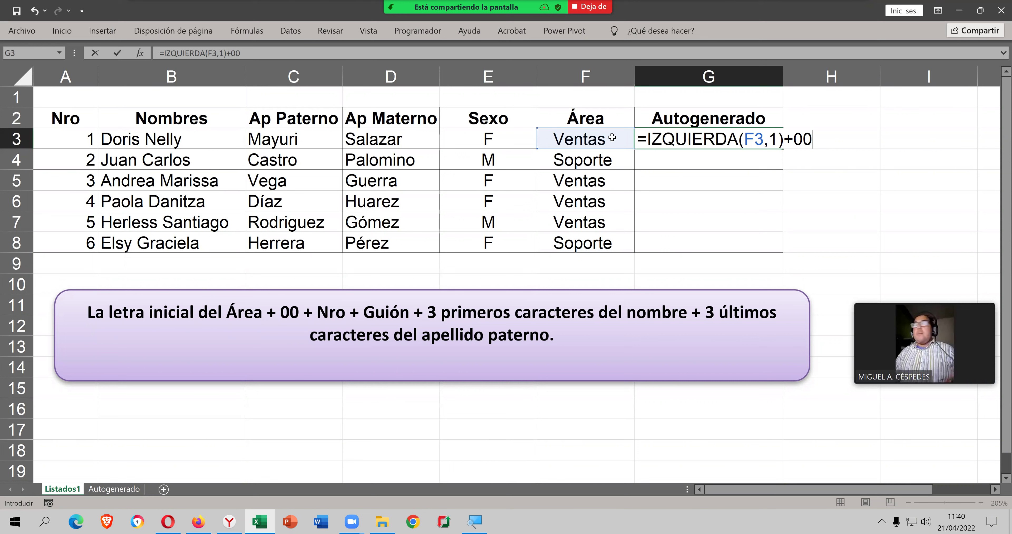
key("Return")
key("Up")
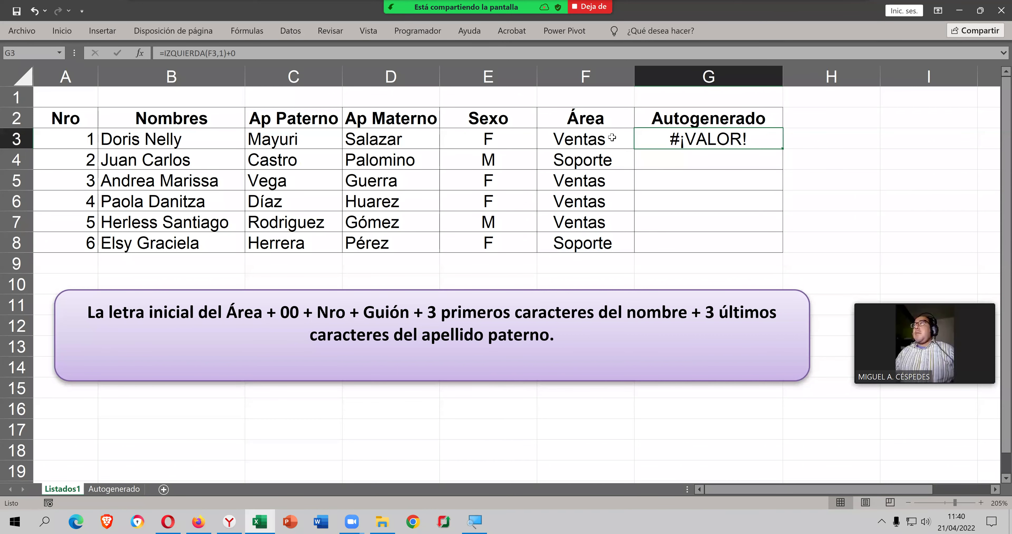
key("F2")
key("BackSpace")
key("BackSpace")
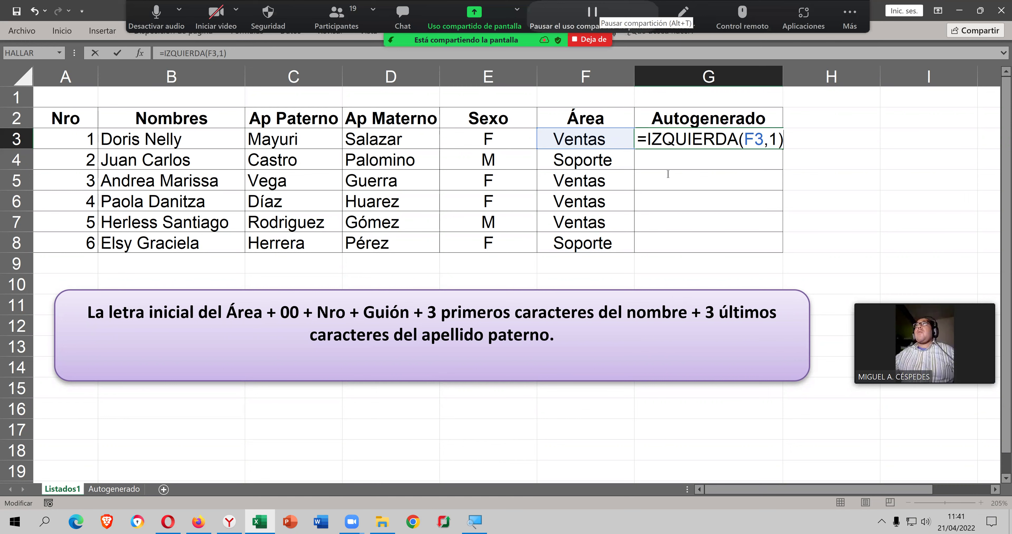
- Add a Zoom text note listing &, I i and Y y beside the table, then remove it
left_click(683, 16)
left_click(663, 175)
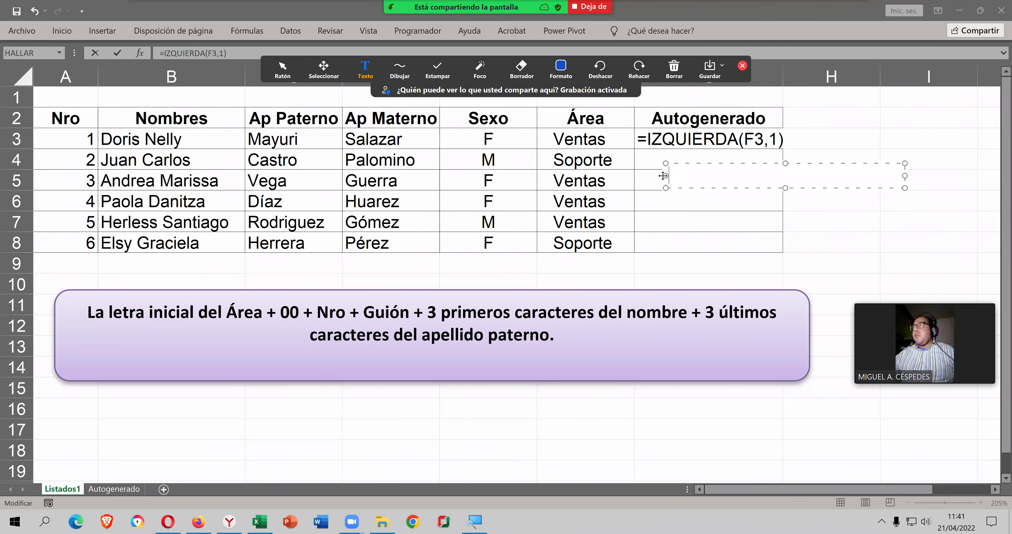
type("&")
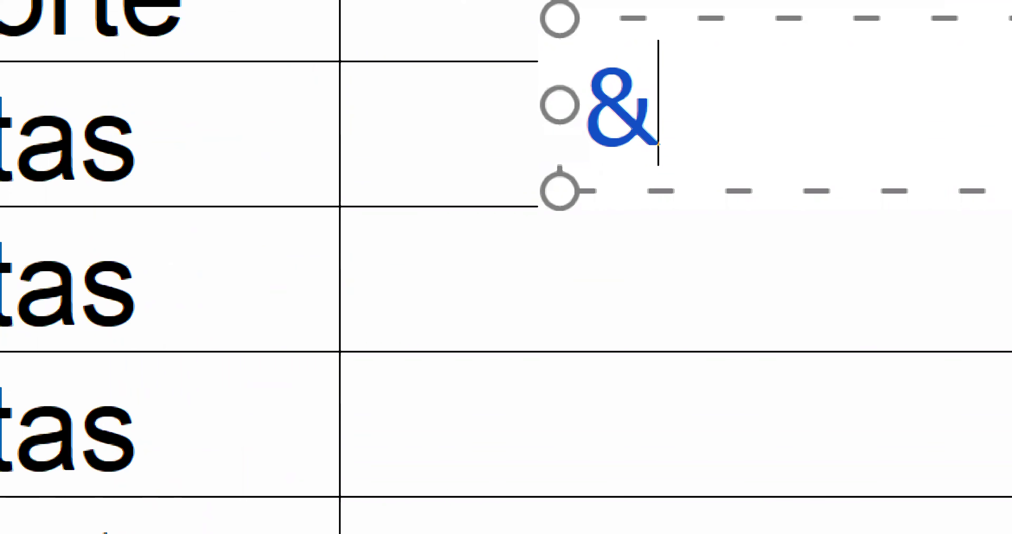
key("Return")
type("I")
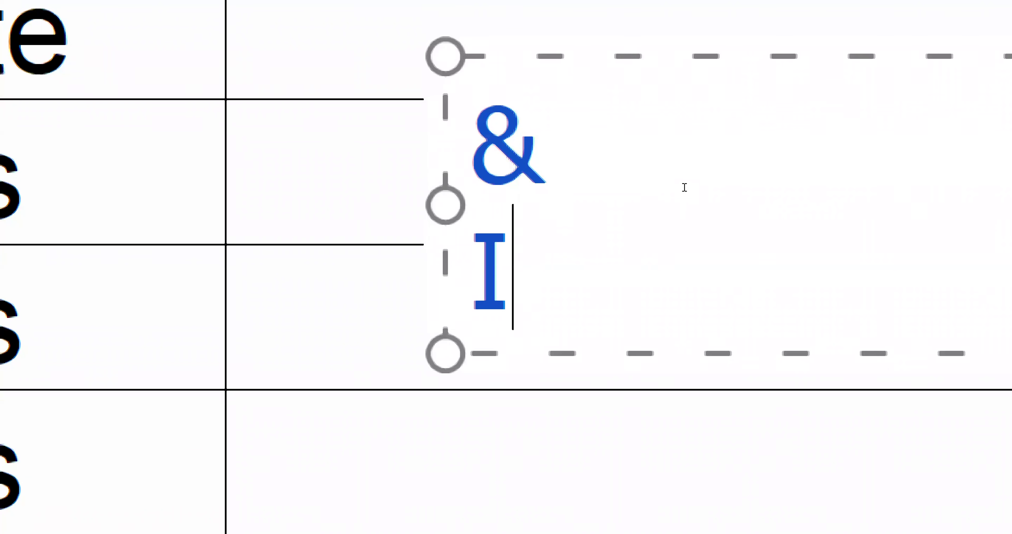
type(" i")
key("Return")
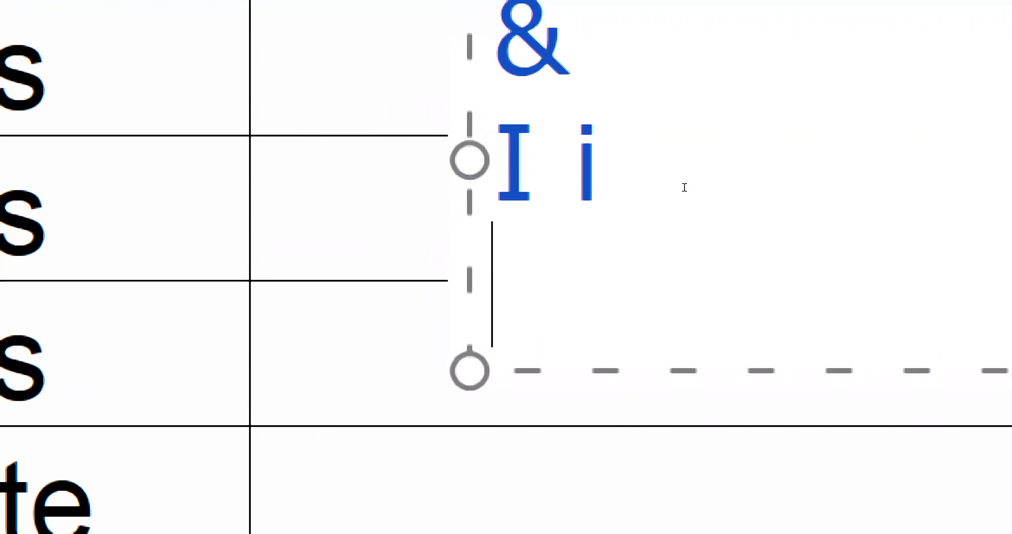
type("Y")
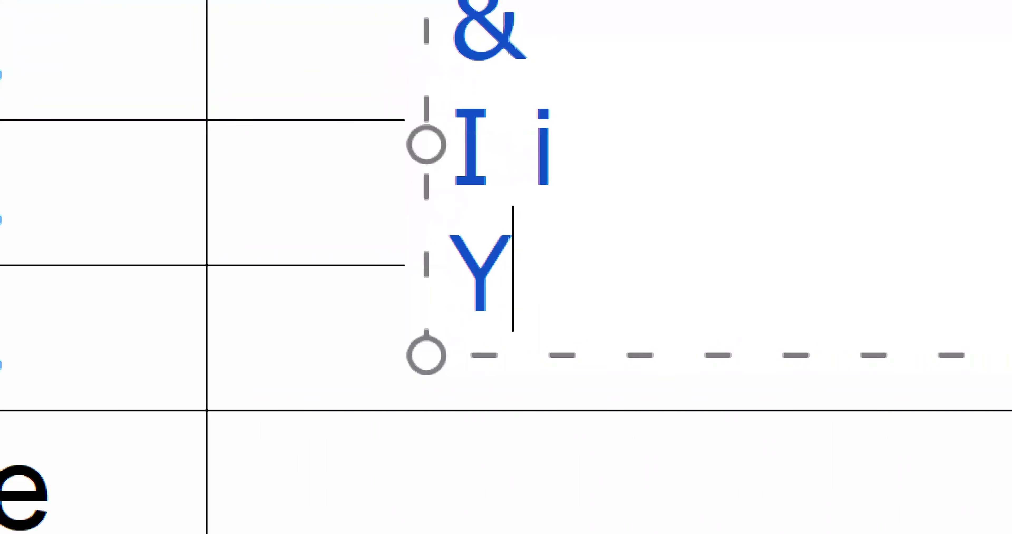
type(" y")
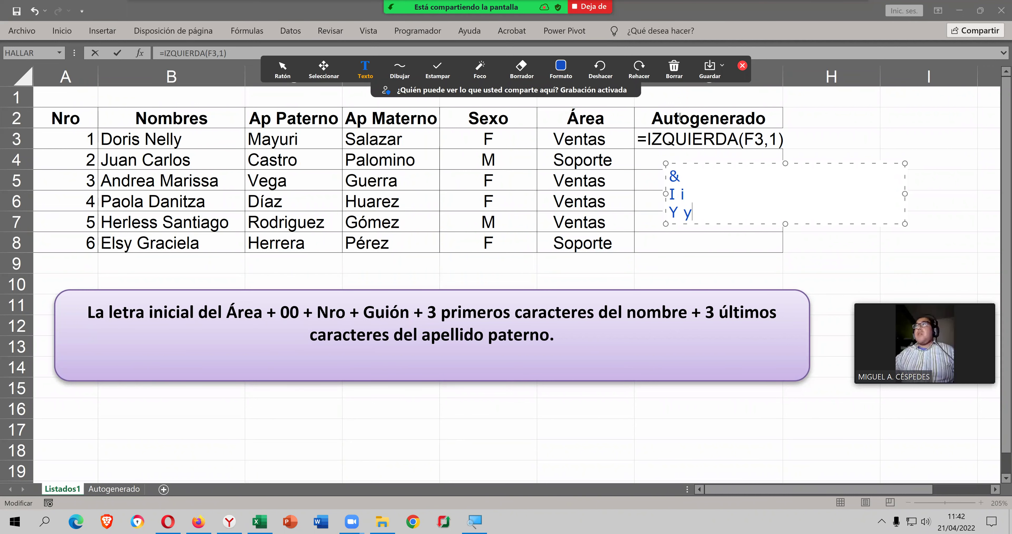
key("ctrl+z")
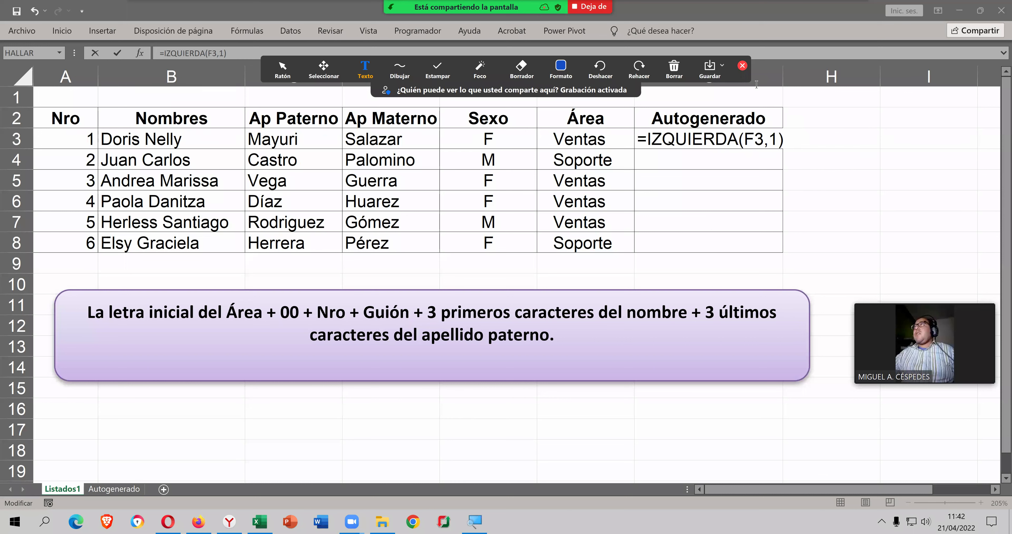
left_click(742, 66)
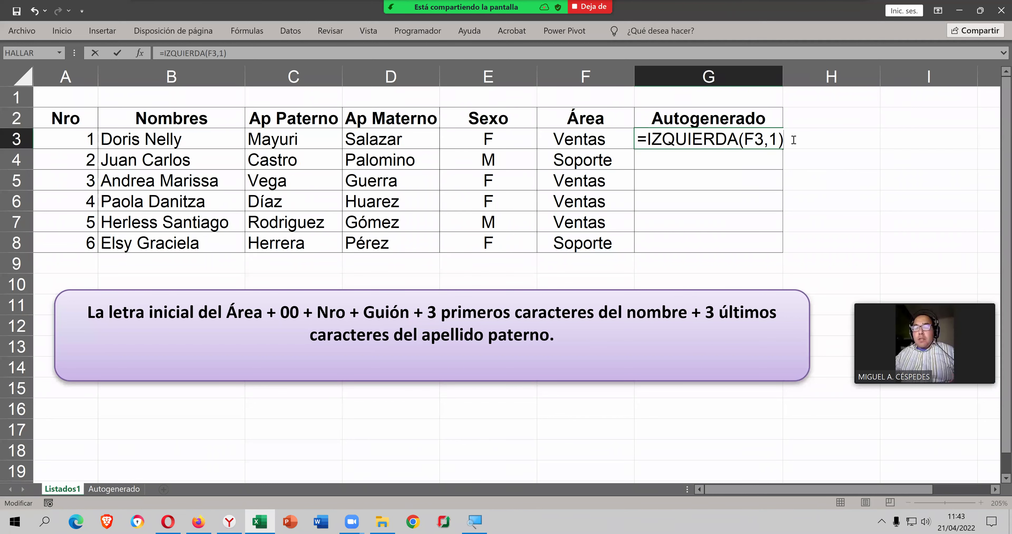
key("super")
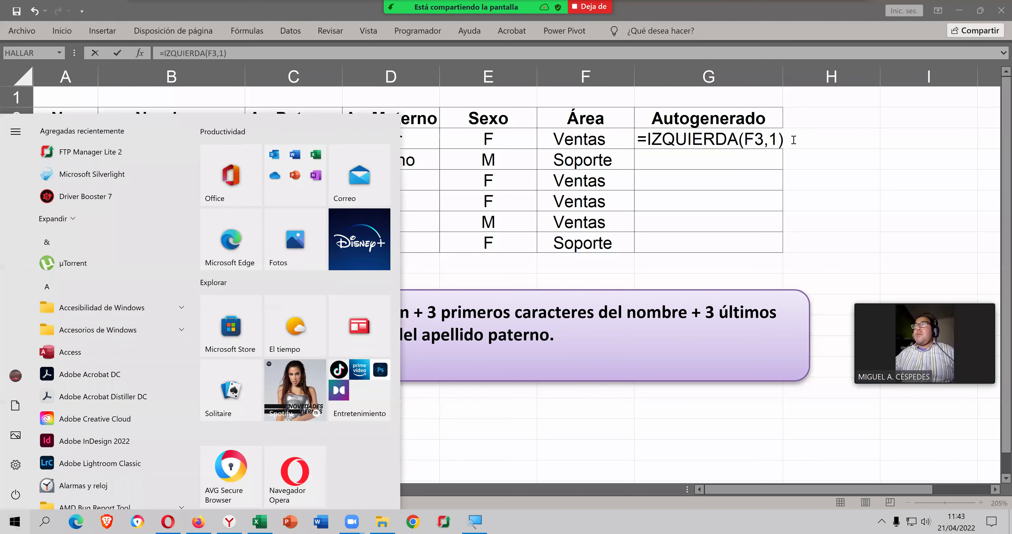
type("t")
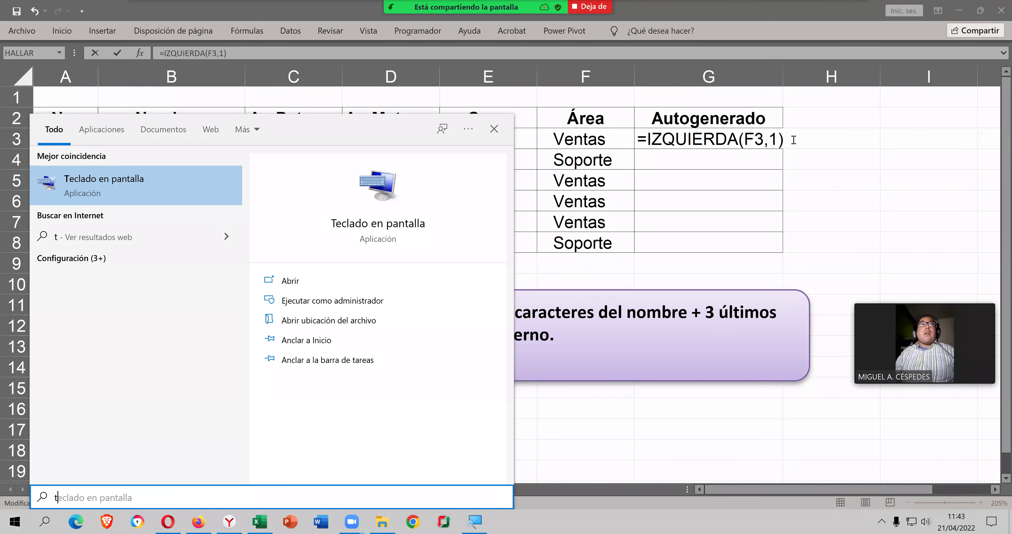
key("Return")
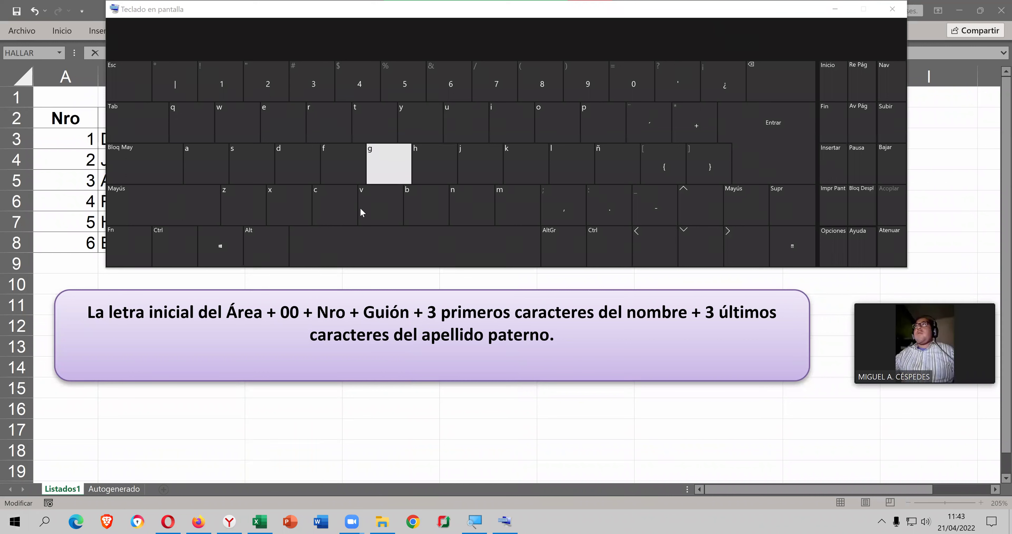
left_click(274, 254)
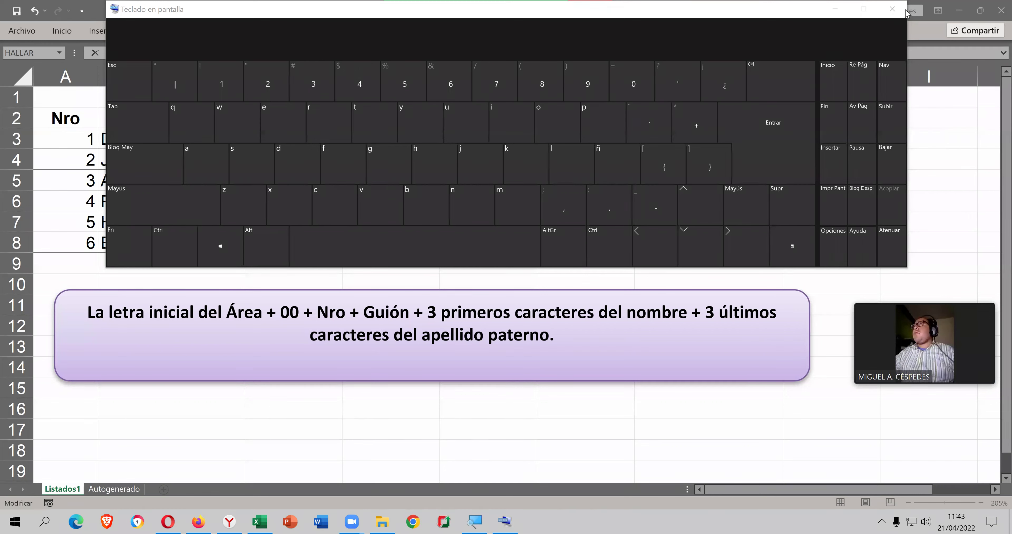
left_click(892, 9)
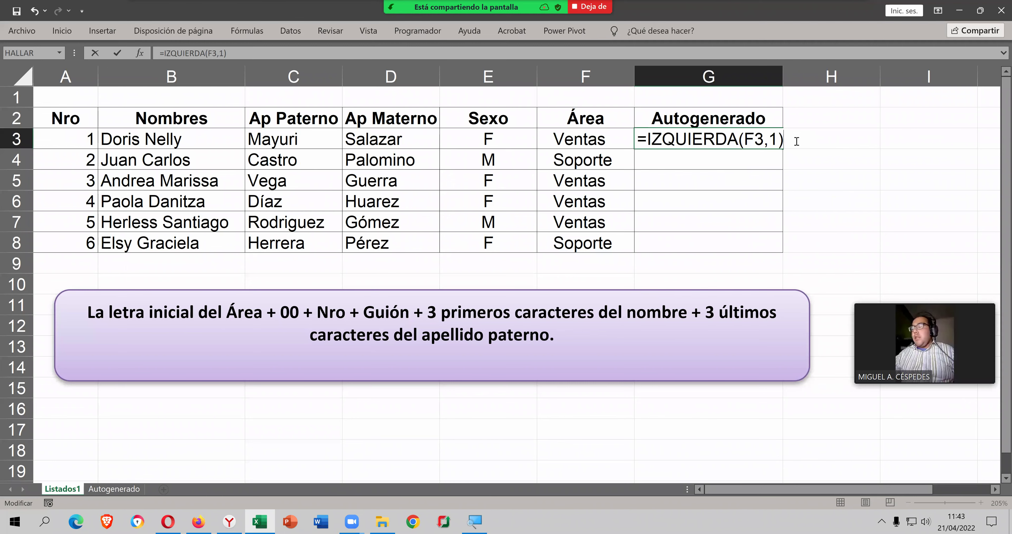
- Append &00 to the G3 formula and check its result
type("&")
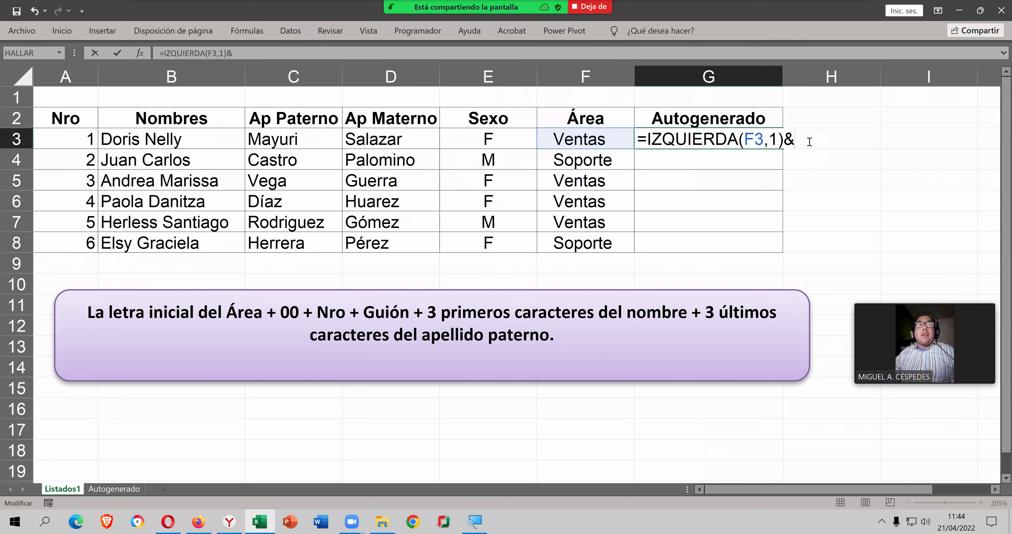
type("00")
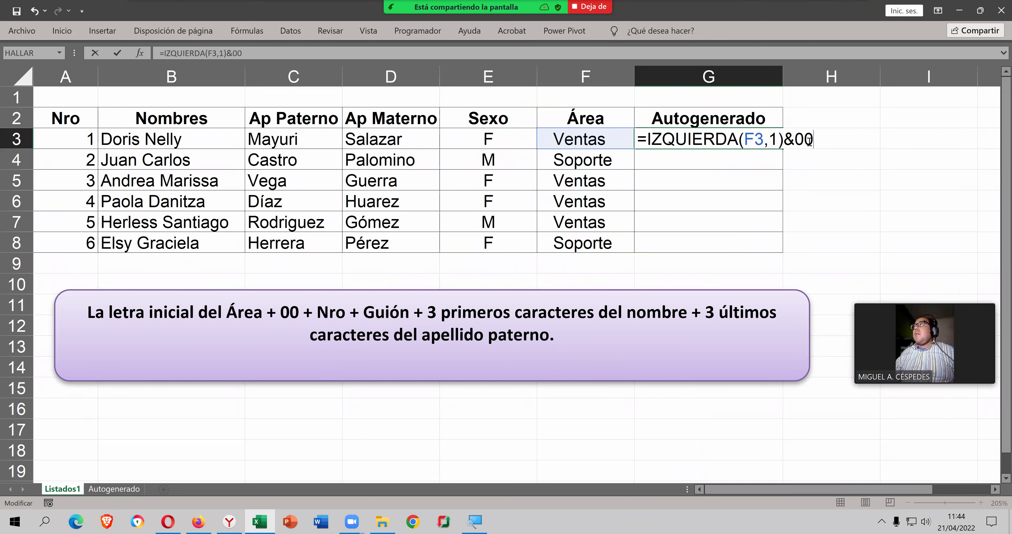
key("Return")
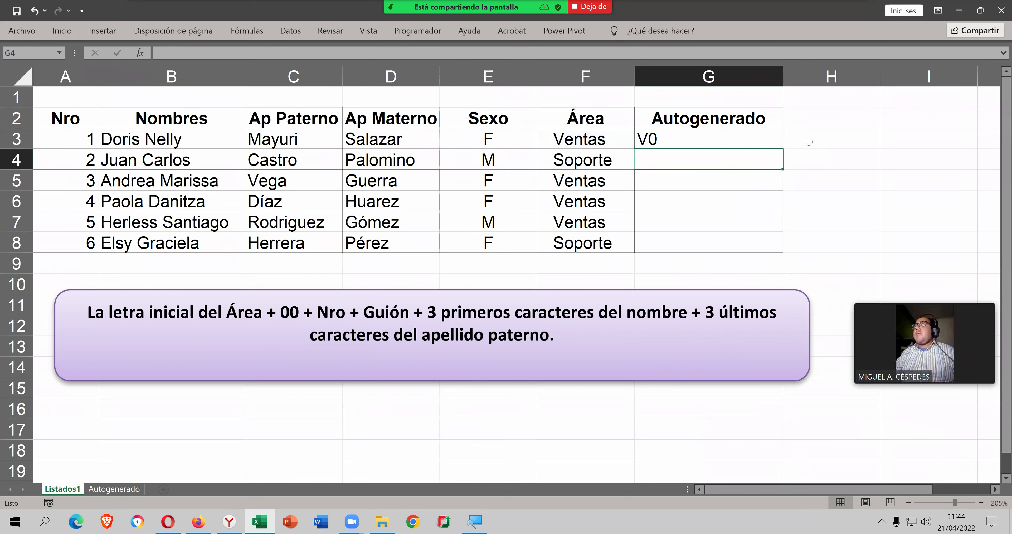
key("Up")
key("F2")
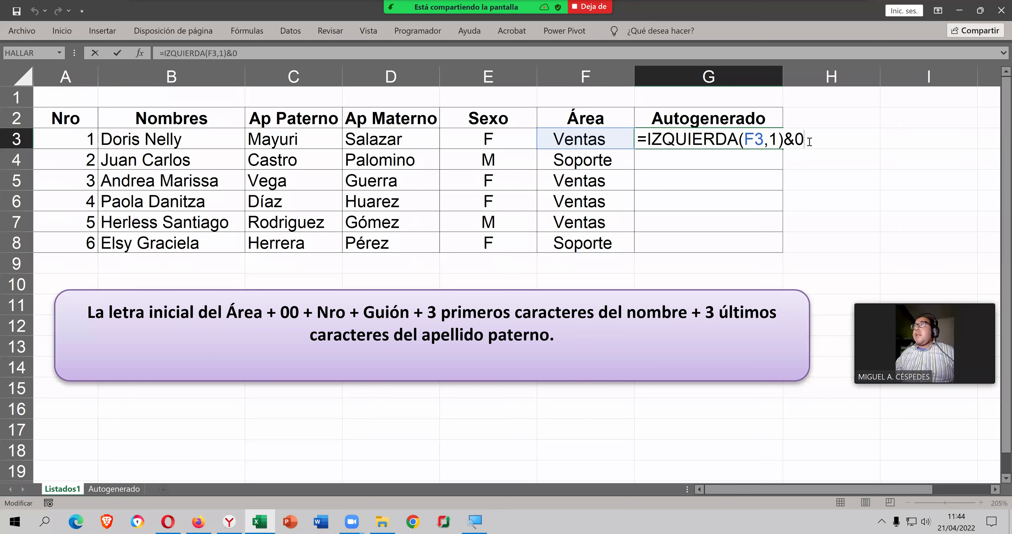
- Test extra unquoted zeros, then trim the formula back to =IZQUIERDA(F3,1)&
type("00000")
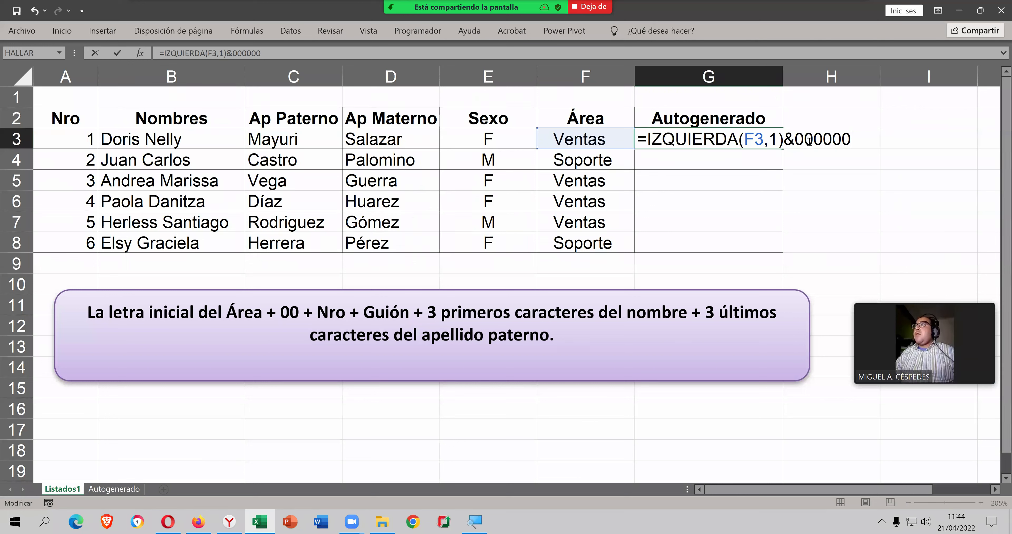
key("Return")
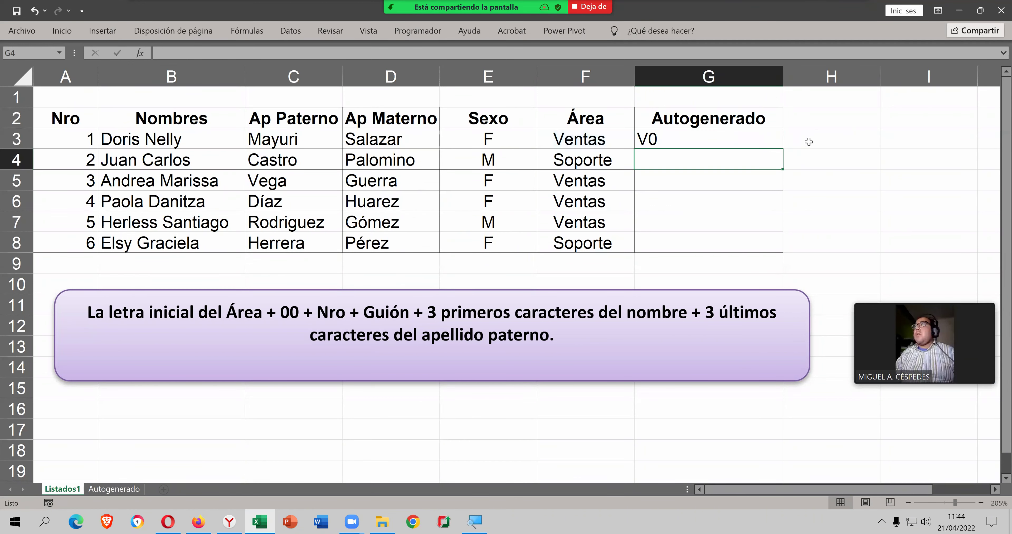
key("Up")
key("F2")
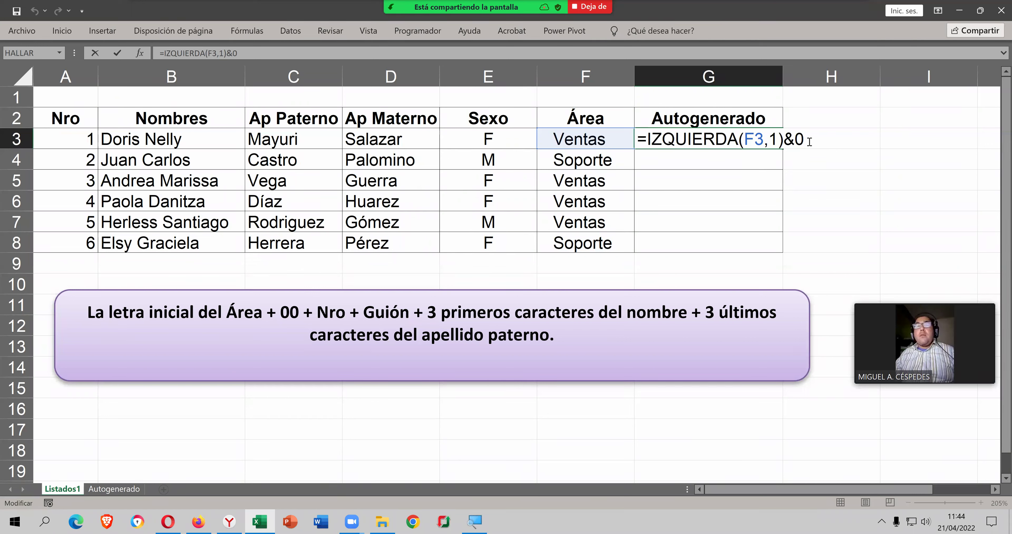
key("BackSpace")
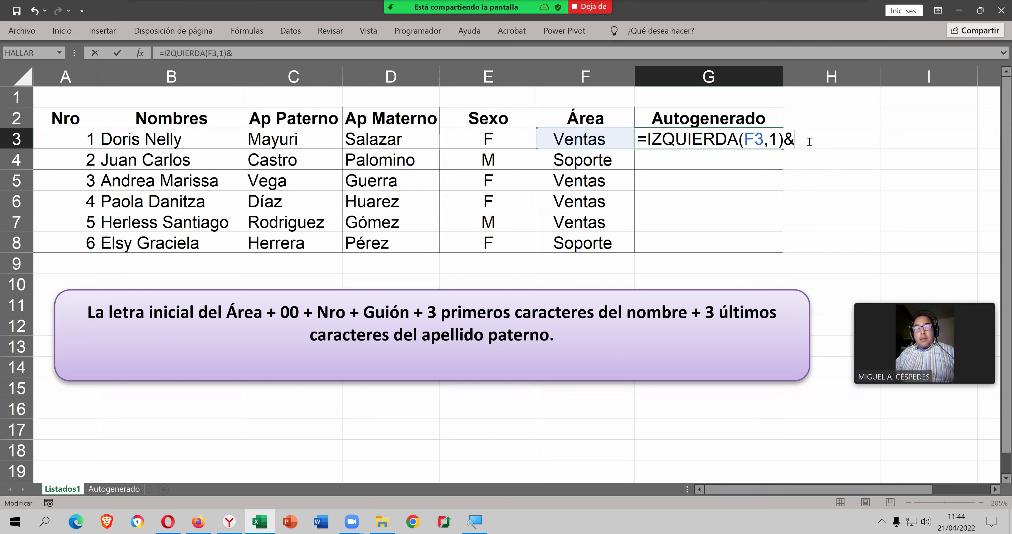
- Append the quoted text "00" so G3 reads =IZQUIERDA(F3,1)&"00" and shows V00
type("\"")
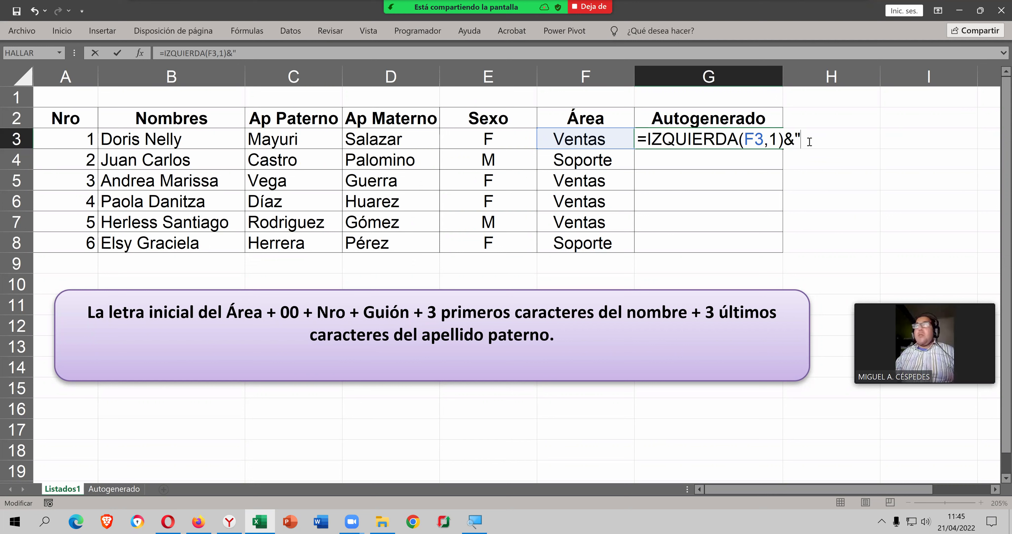
type("00")
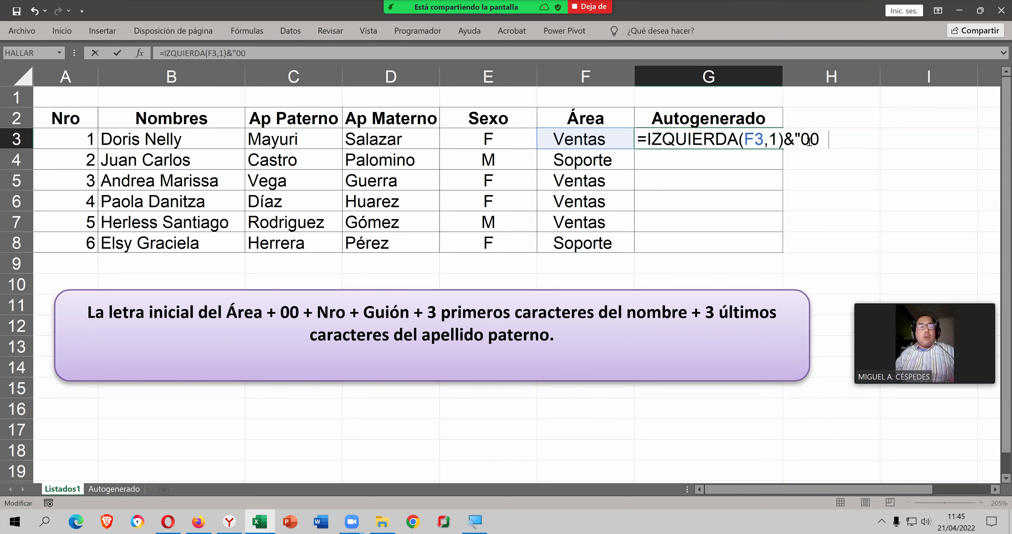
key("BackSpace")
key("BackSpace")
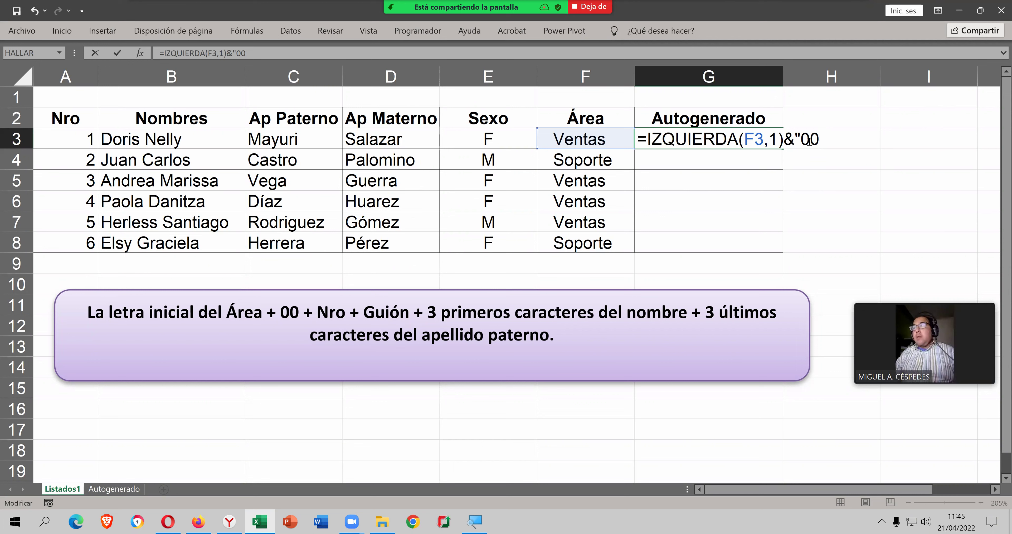
type("\"")
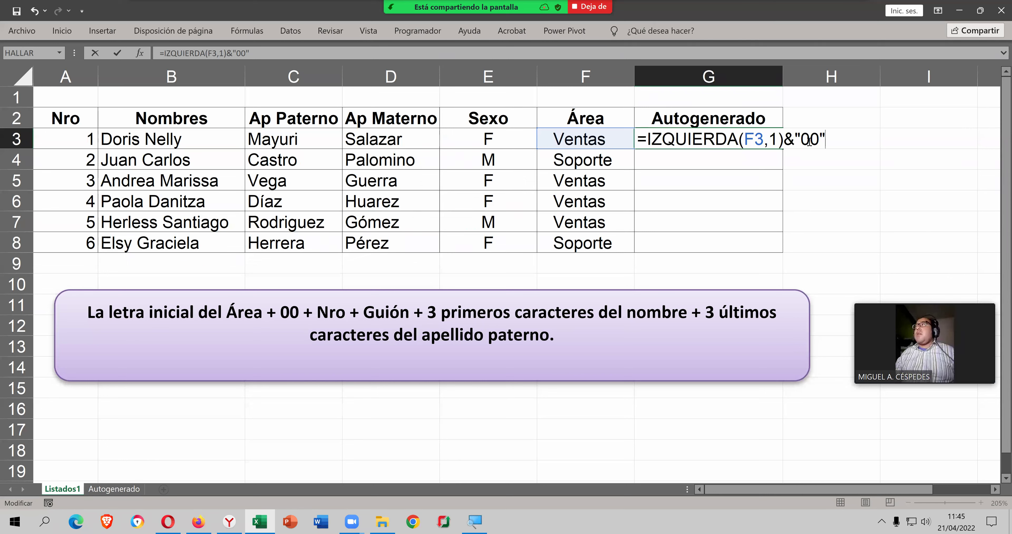
key("Return")
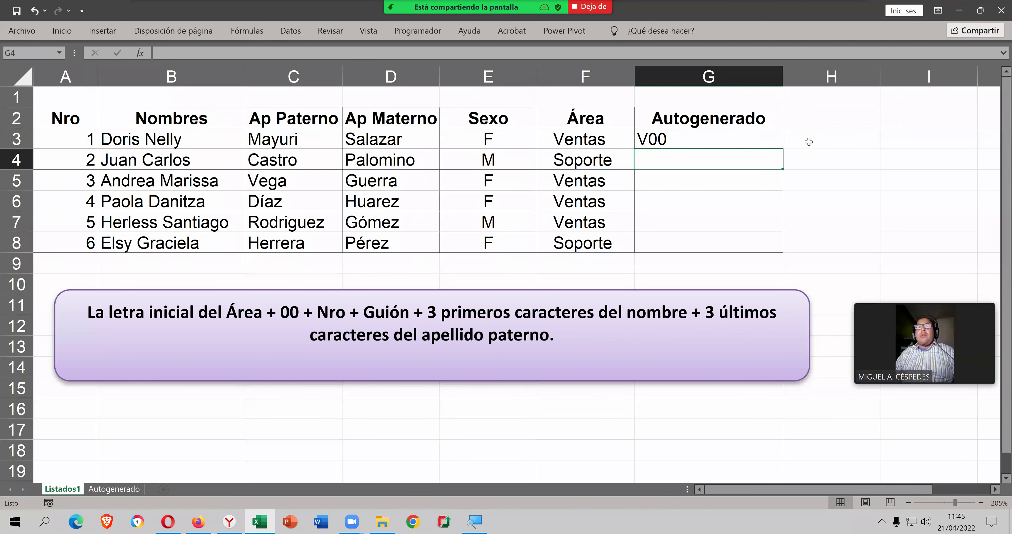
key("Up")
key("F2")
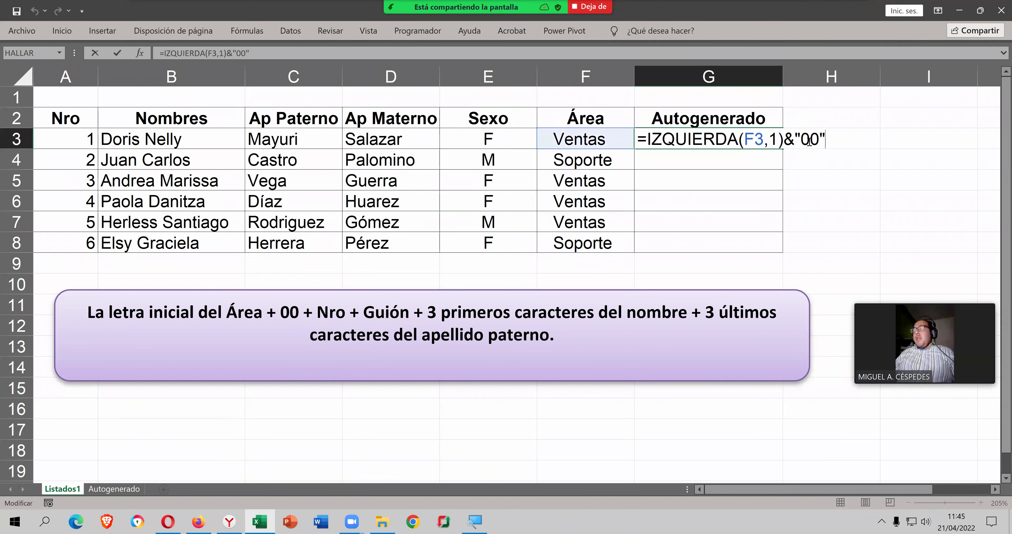
- Append &nro" to the G3 formula and check the result
type("&")
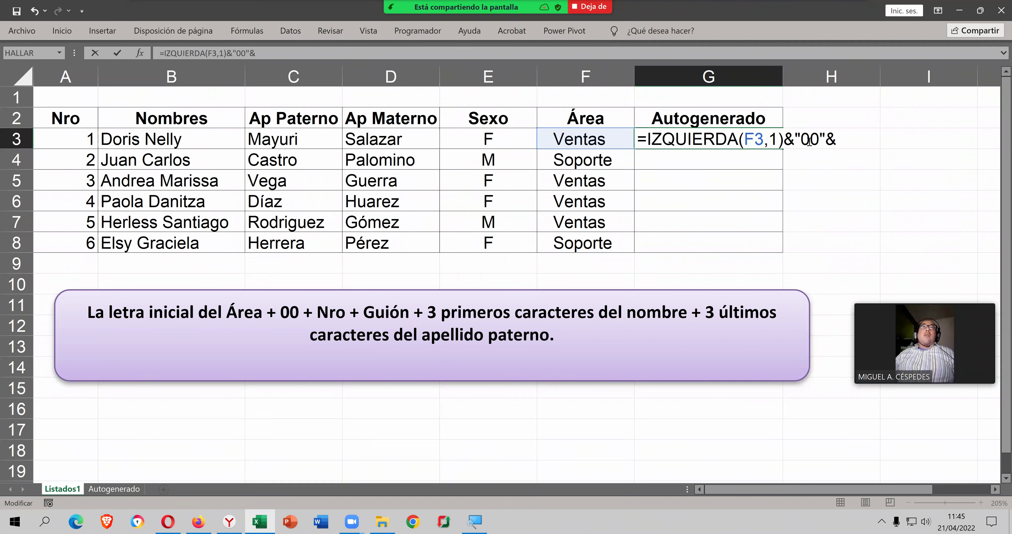
type("\"n")
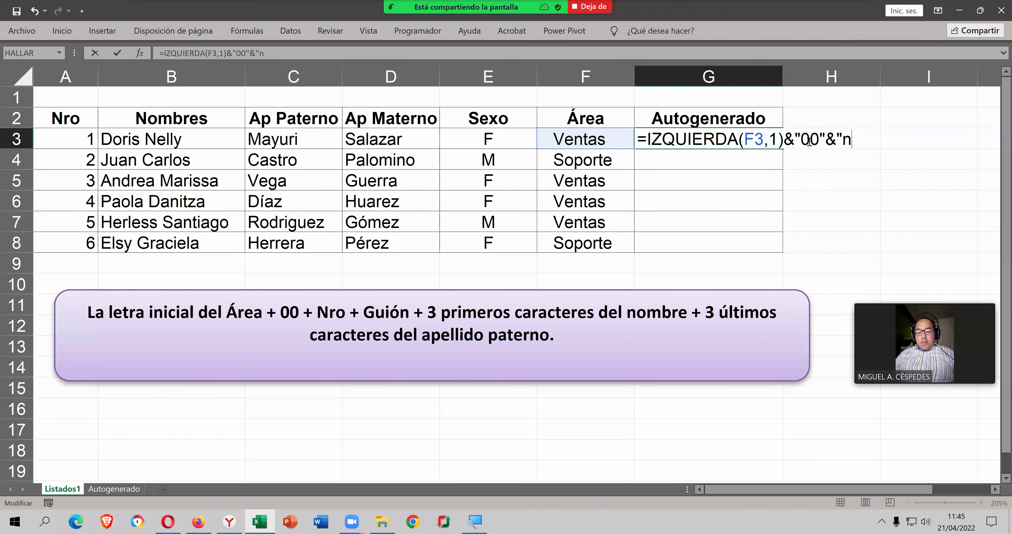
type("ro")
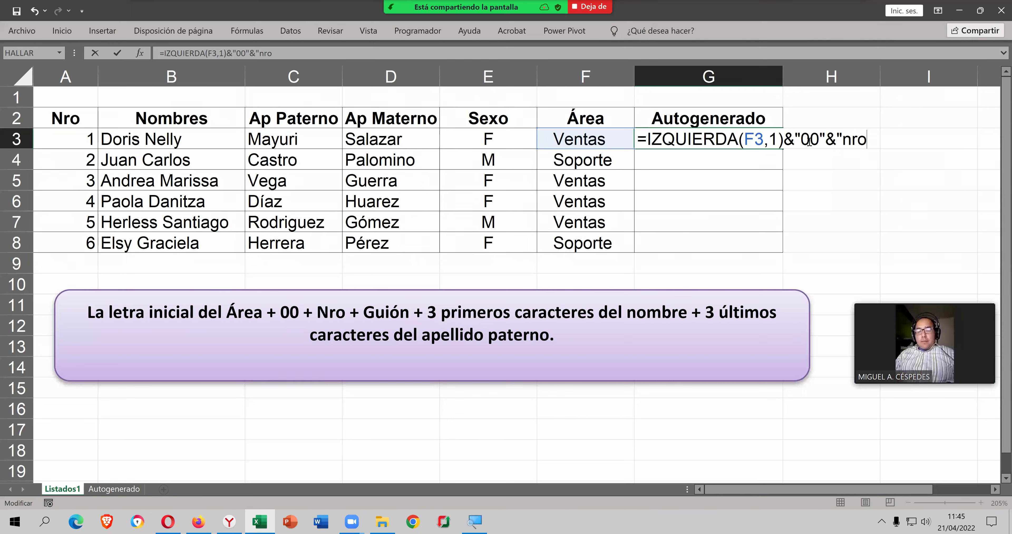
type("\"")
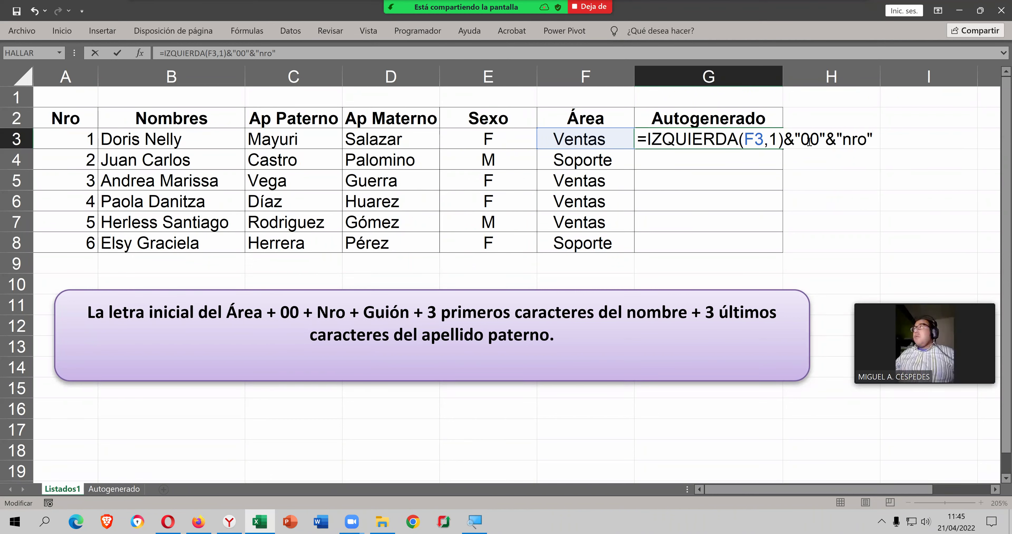
key("shift+Tab")
key("Tab")
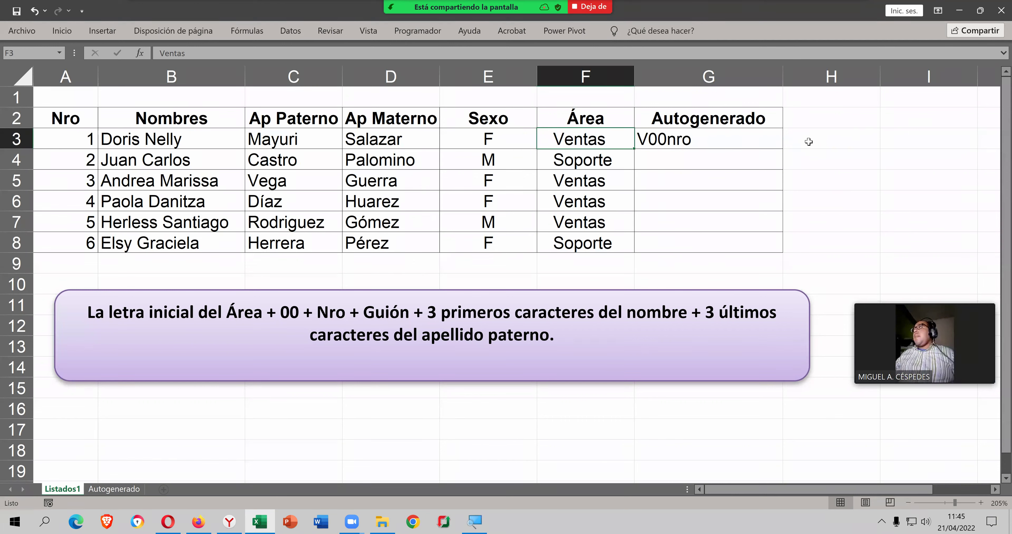
key("F2")
- Change nro to Nro, then delete that literal text so the formula ends with &
key("Left")
key("Left")
key("Left")
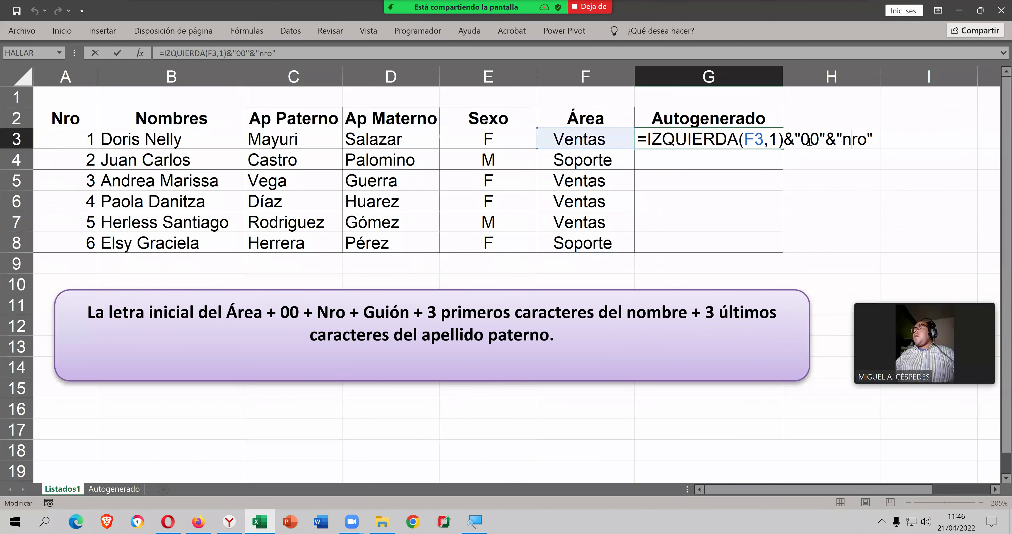
key("BackSpace")
type("N")
key("Right")
key("Right")
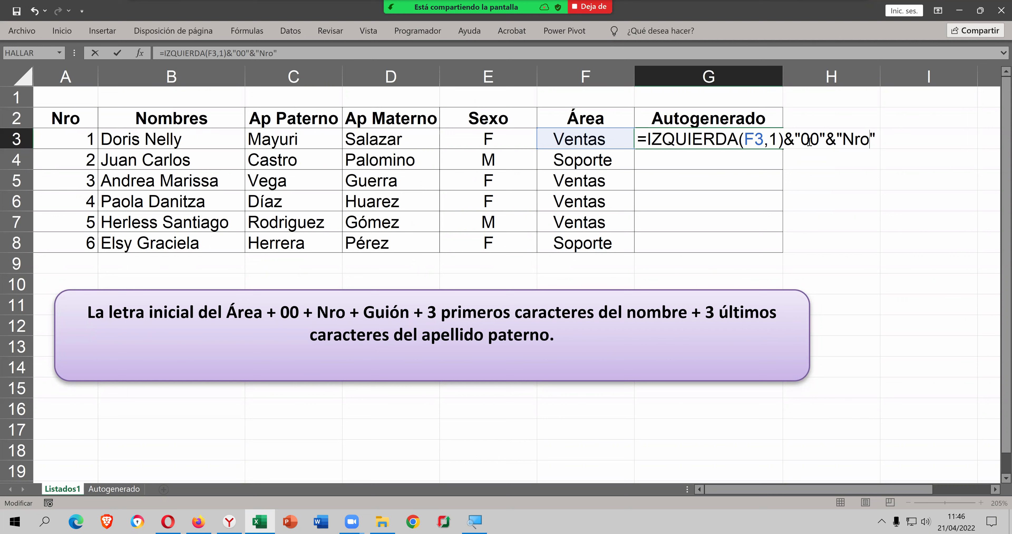
key("BackSpace")
key("BackSpace")
key("BackSpace")
key("BackSpace")
- Join A3 and a dash so G3 reads =IZQUIERDA(F3,1)&"00"&A3&"-", showing V001-
left_click(69, 132)
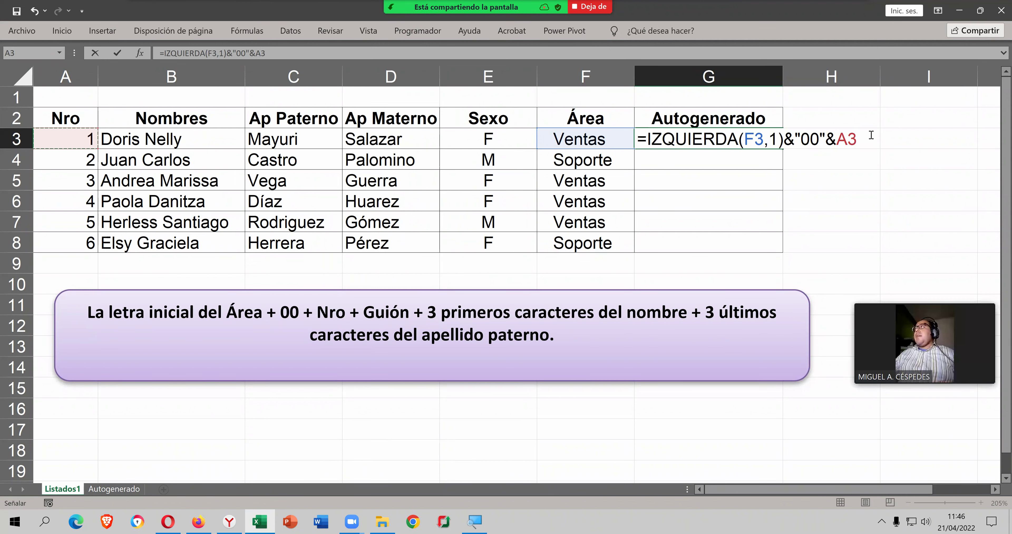
type("&")
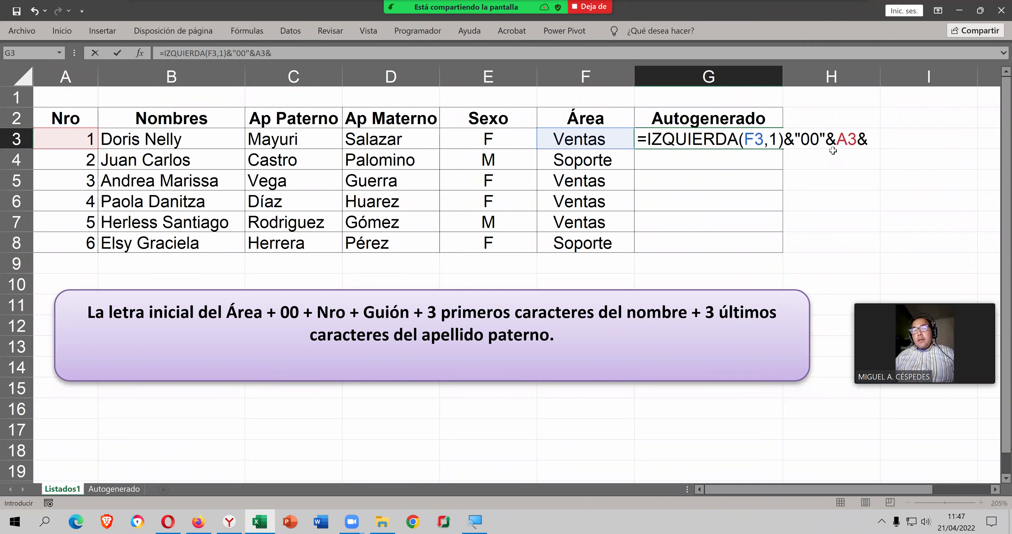
type("\"")
type("-")
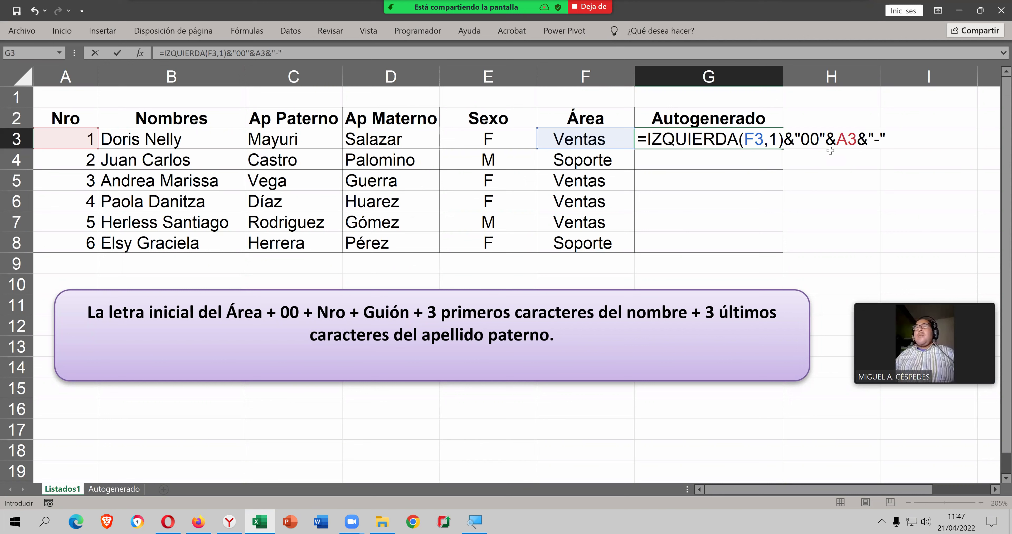
key("Return")
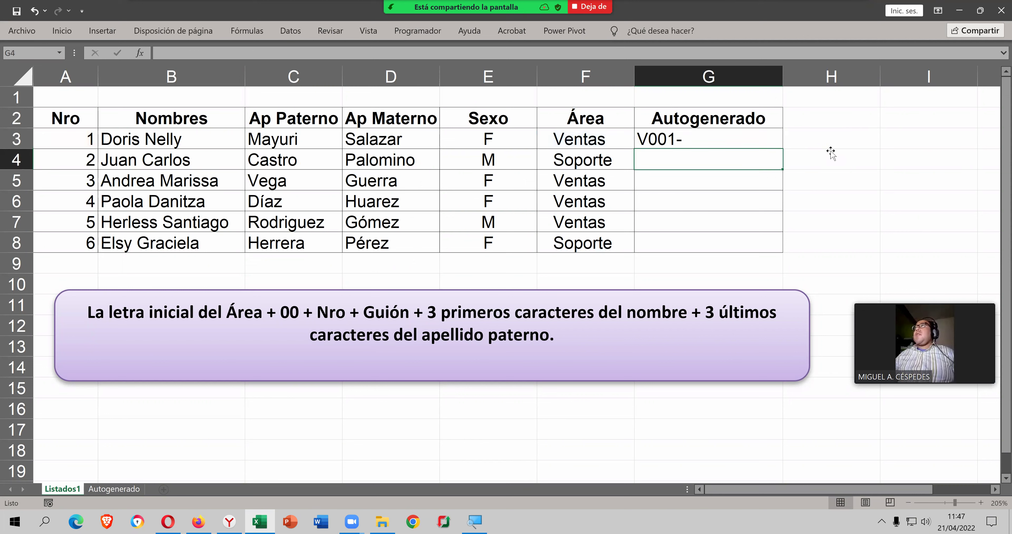
- Fill the G3 formula down through G8, then reopen G3 for editing
left_click(766, 143)
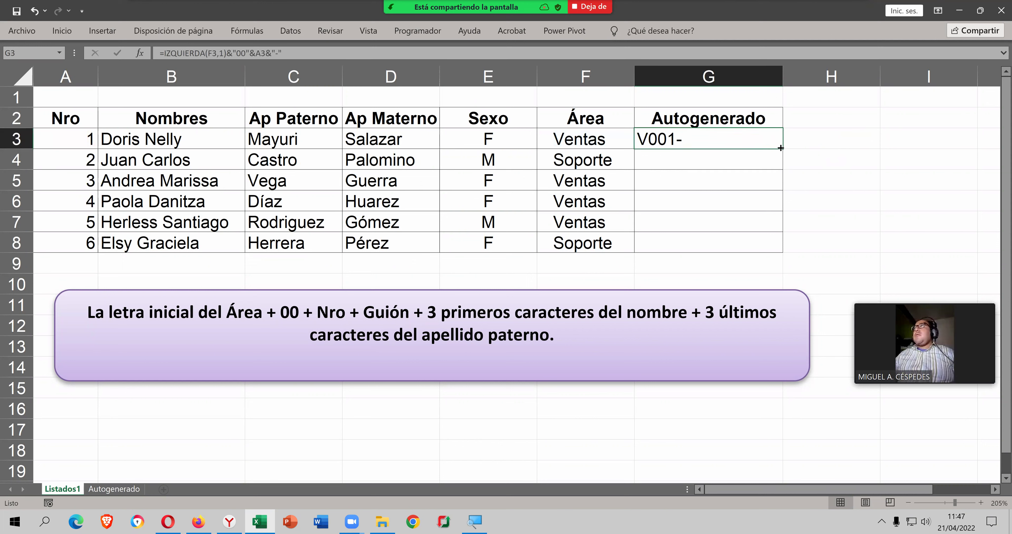
double_click(781, 148)
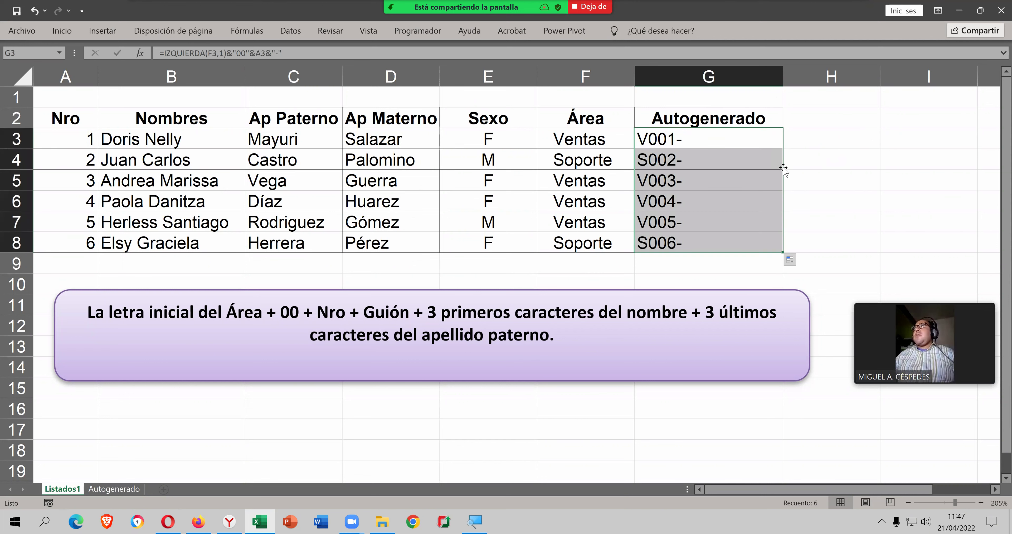
double_click(751, 141)
- Append &IZQUIERDA(B3 to the G3 formula to begin taking the name's first letters
left_click(908, 136)
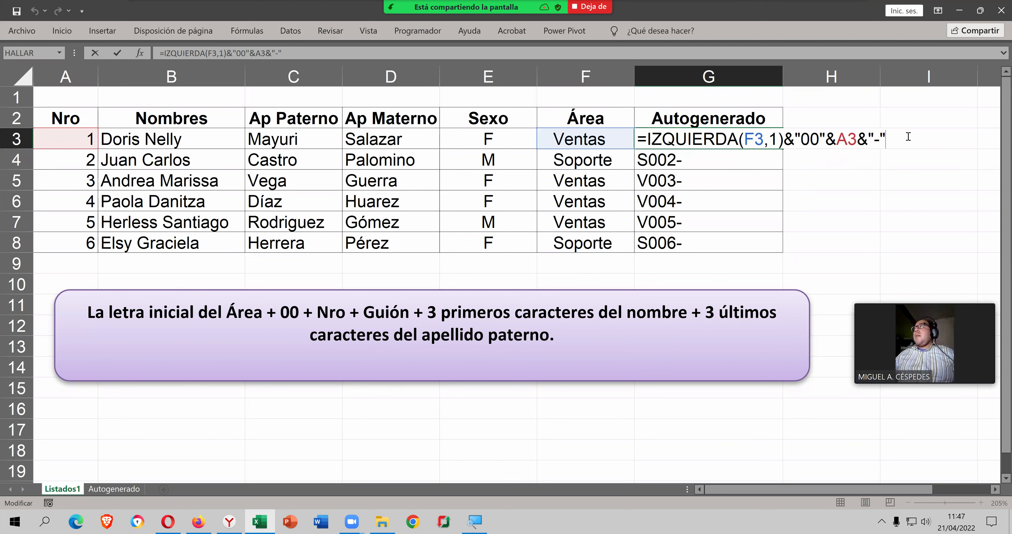
type("&")
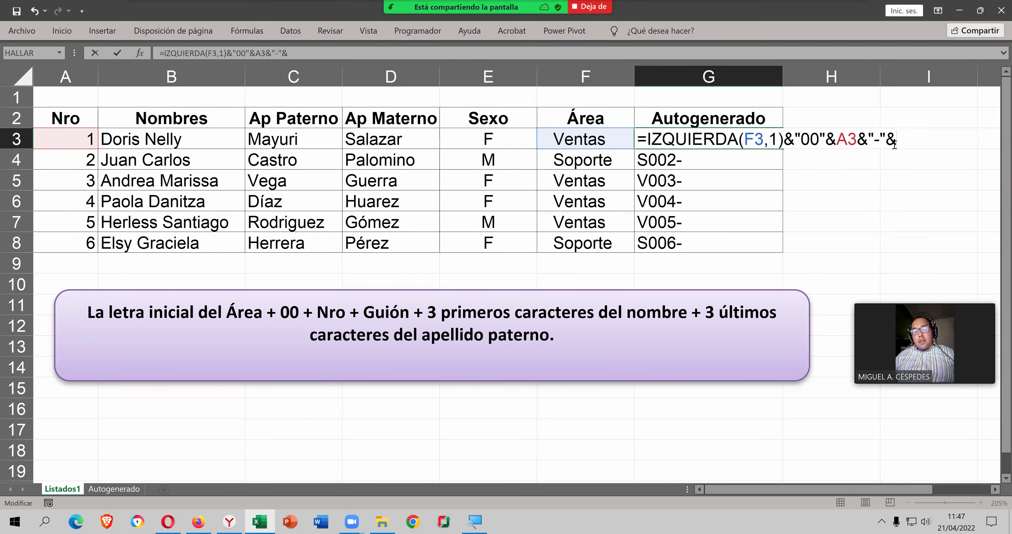
type("IZ")
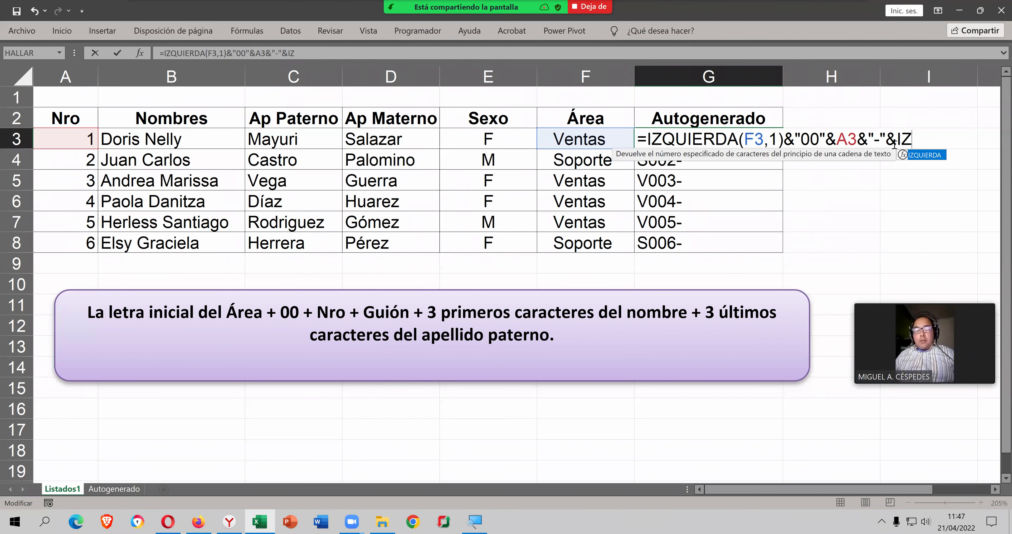
key("Tab")
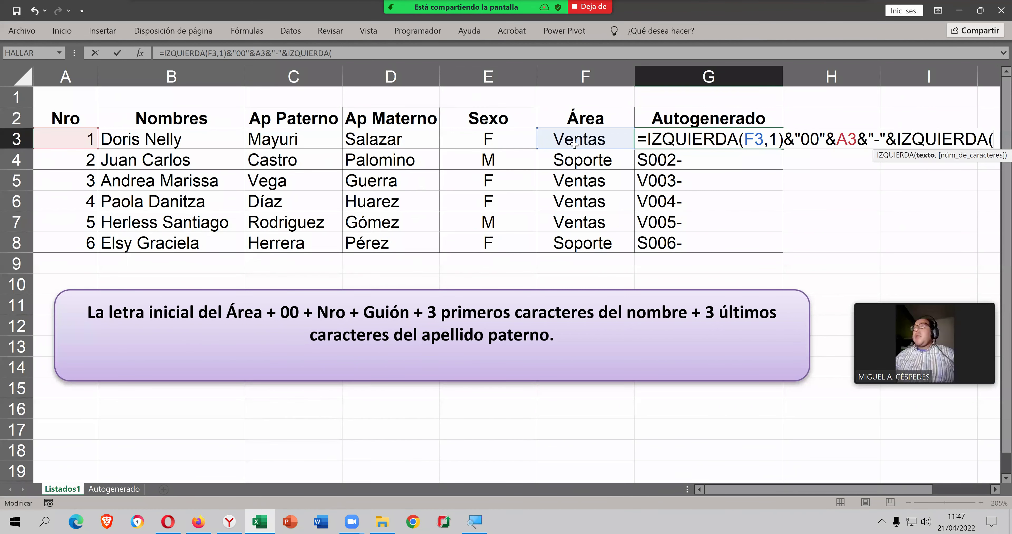
left_click(234, 141)
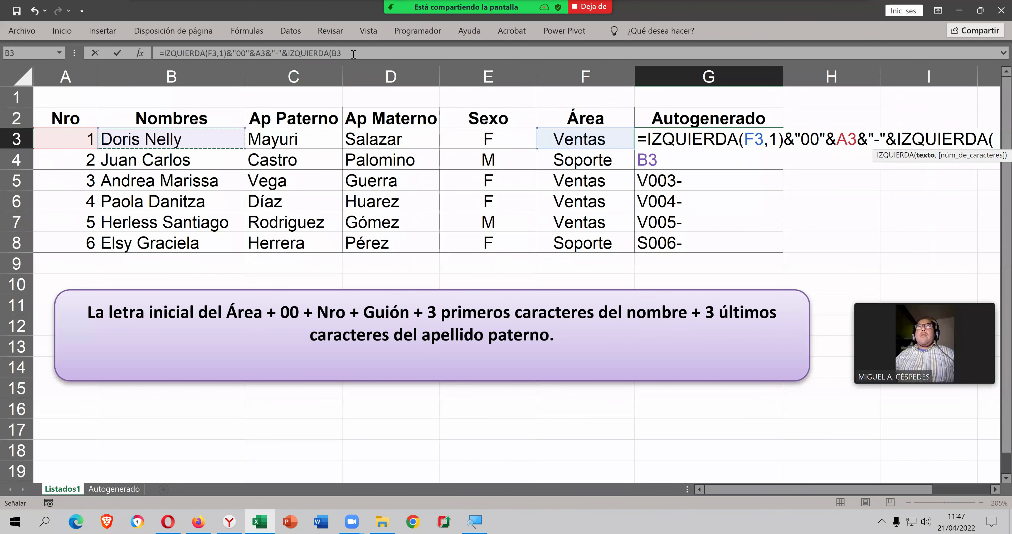
left_click(353, 55)
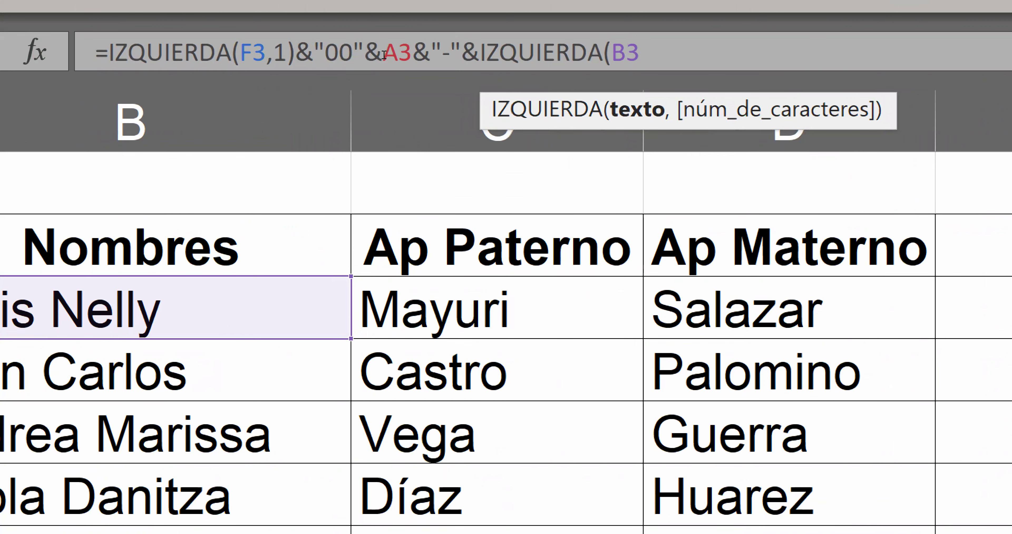
- Complete G3's formula with IZQUIERDA(B3,3) so the first code reads V001-Dor
type(",")
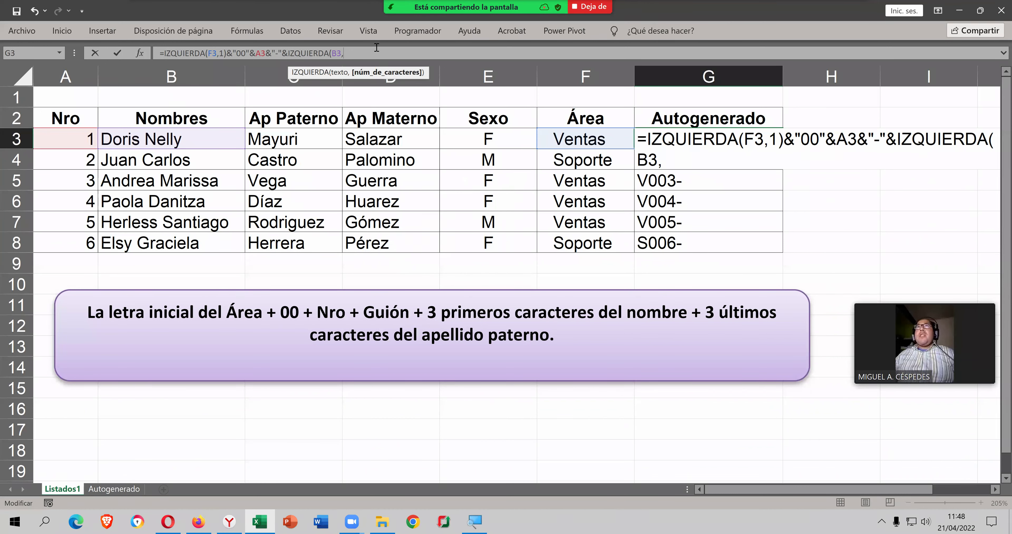
type("3")
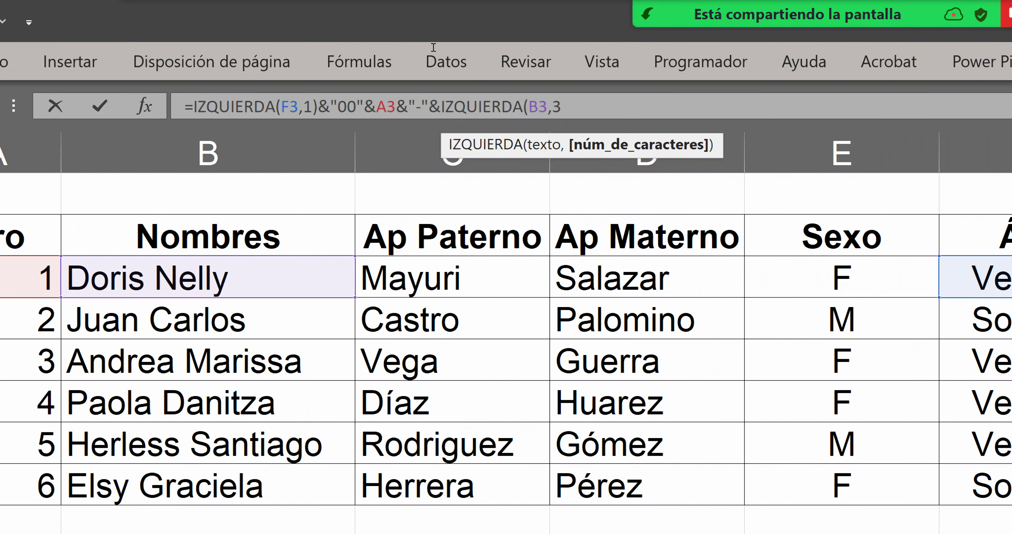
type(")")
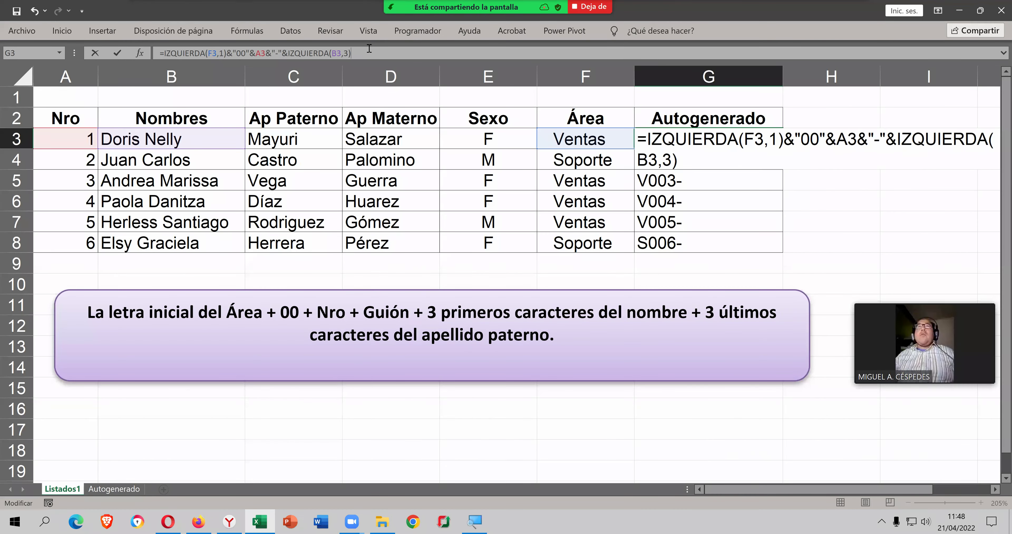
key("ctrl+Return")
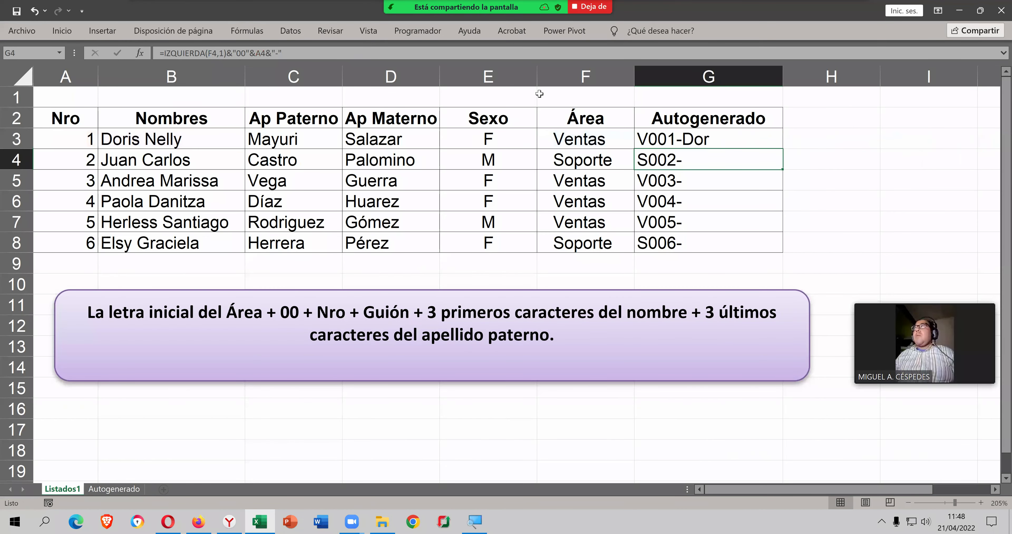
- Fill the G3 formula down to G8, then append &DERECHA(C3,3) to G3's formula
left_click(765, 141)
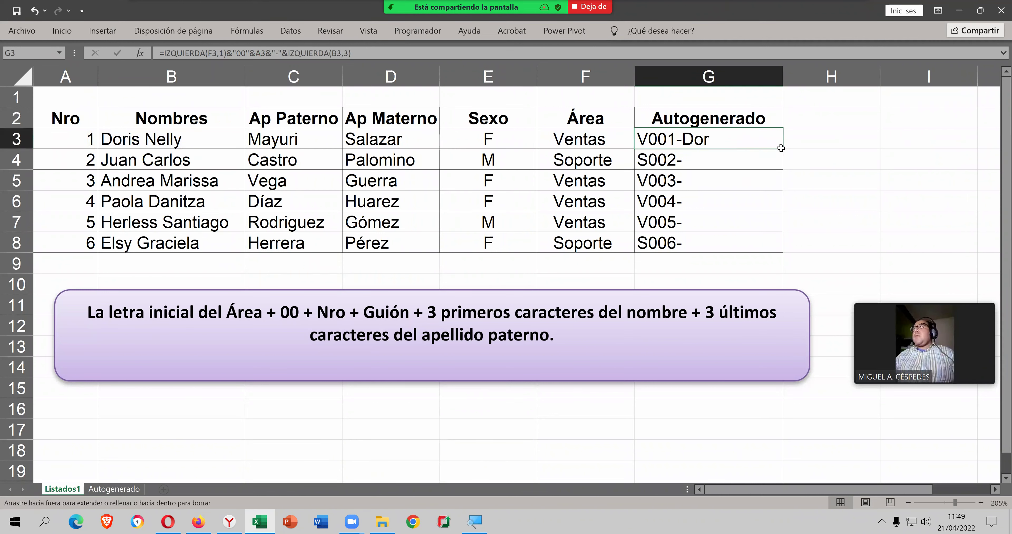
double_click(781, 148)
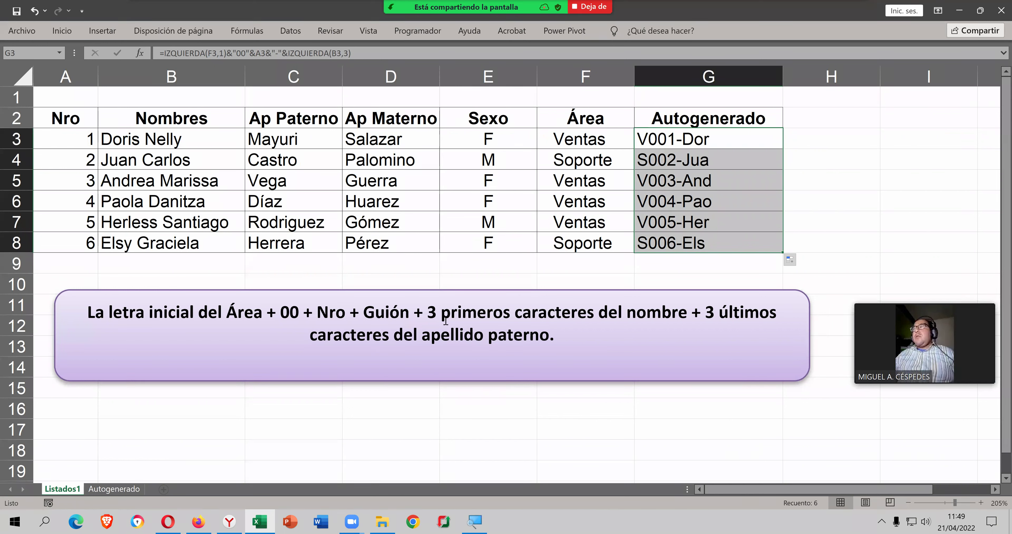
left_click(379, 52)
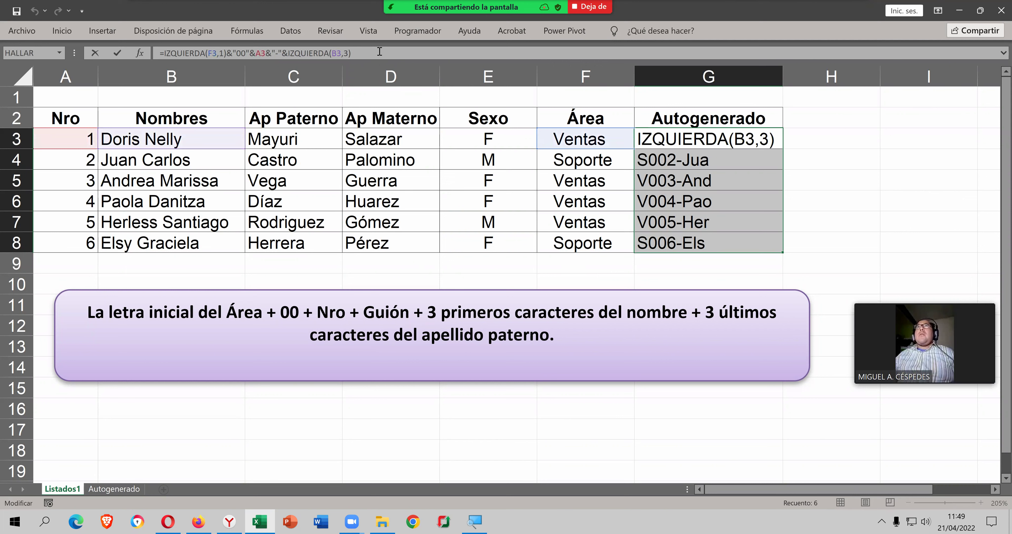
type("&")
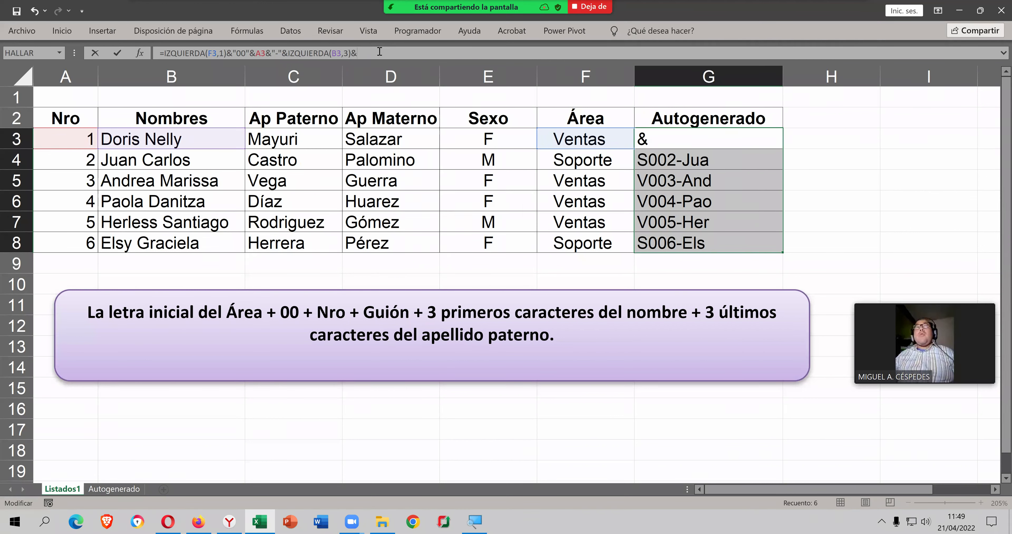
type("D")
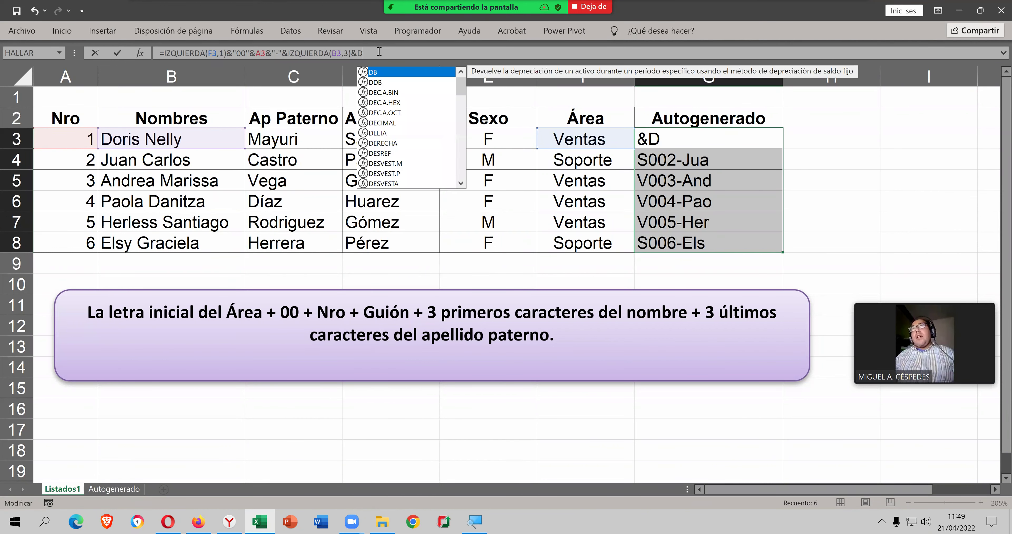
type("ER")
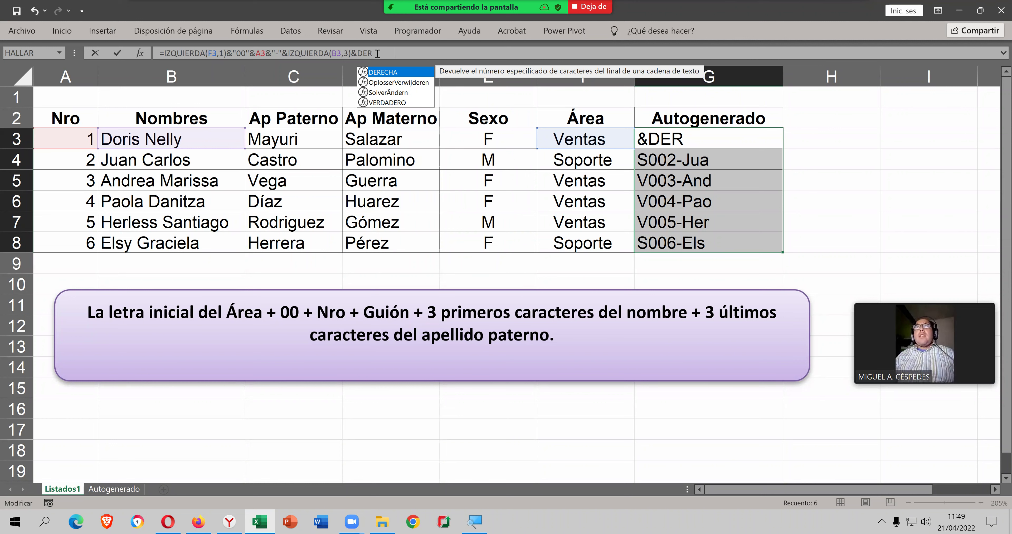
key("Tab")
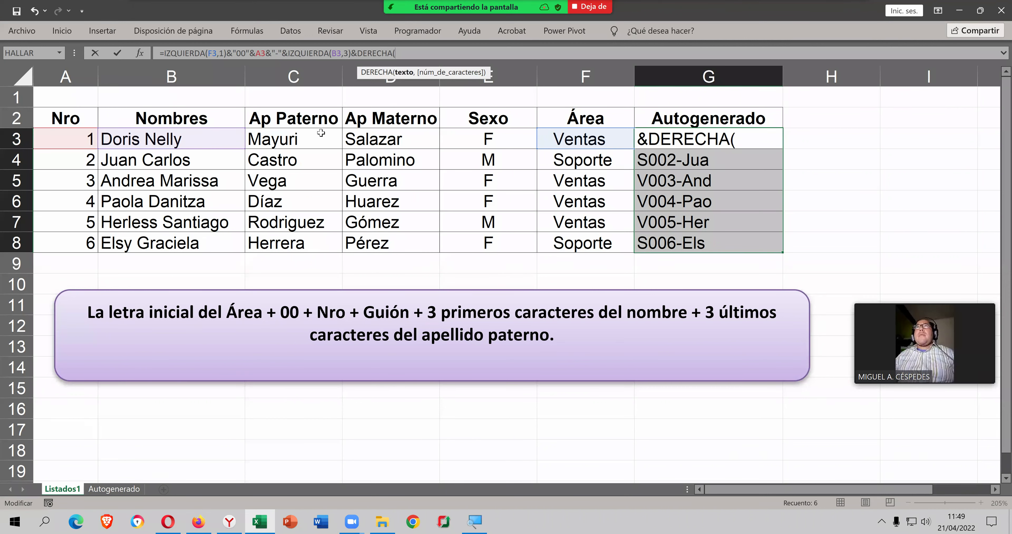
left_click(321, 131)
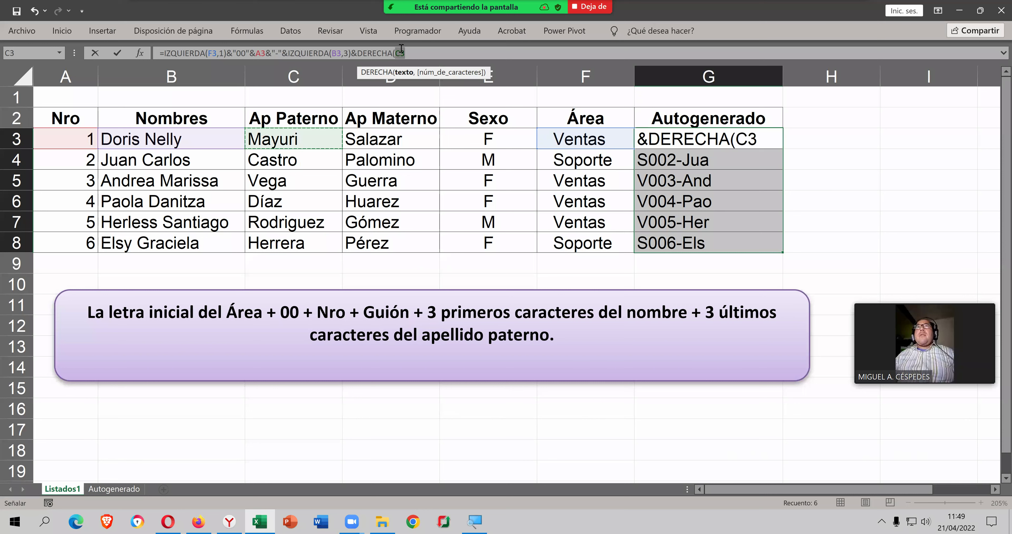
left_click(417, 51)
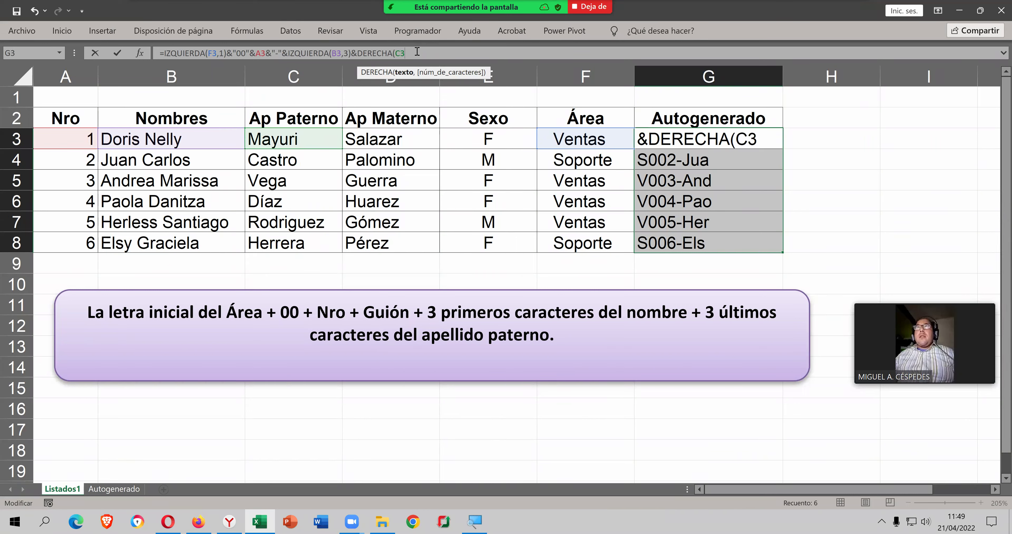
type(",")
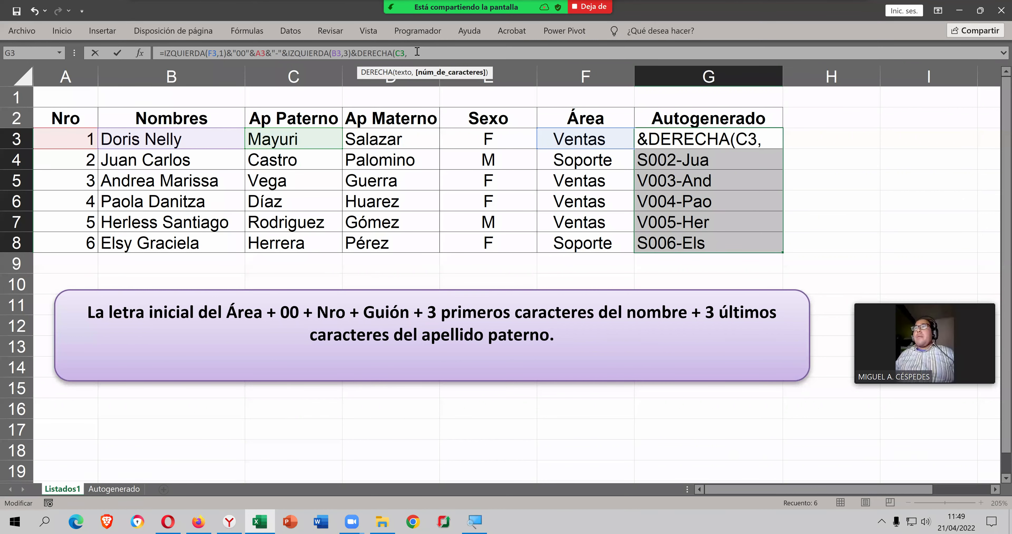
type("3")
type(")")
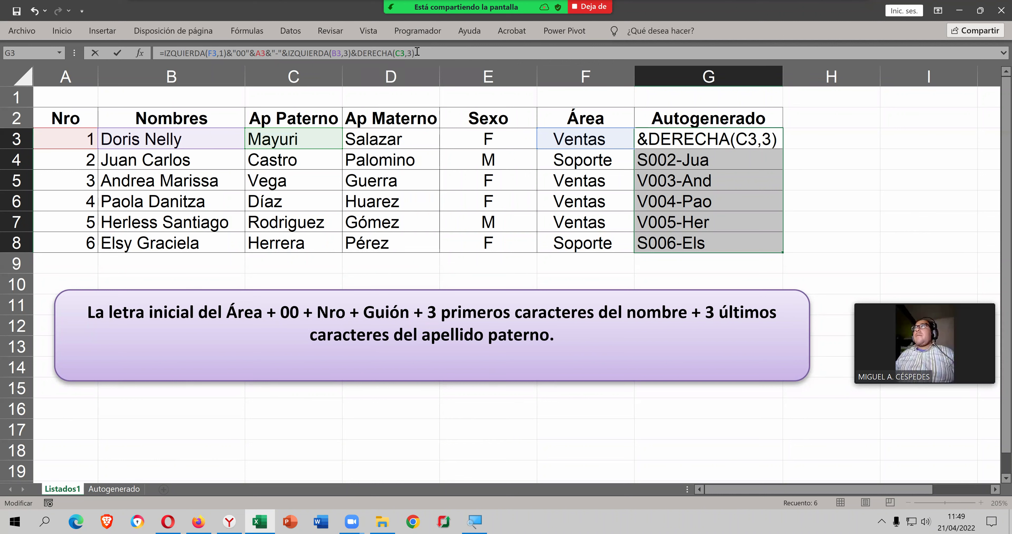
key("Return")
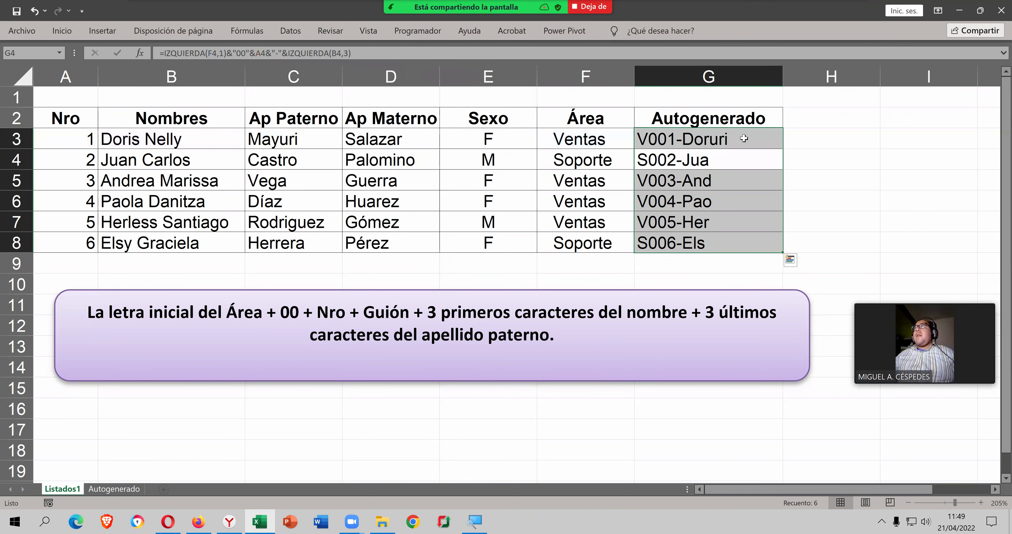
- Copy the extended G3 formula down to G8 and reopen G3's formula to review it
left_click(744, 138)
double_click(781, 149)
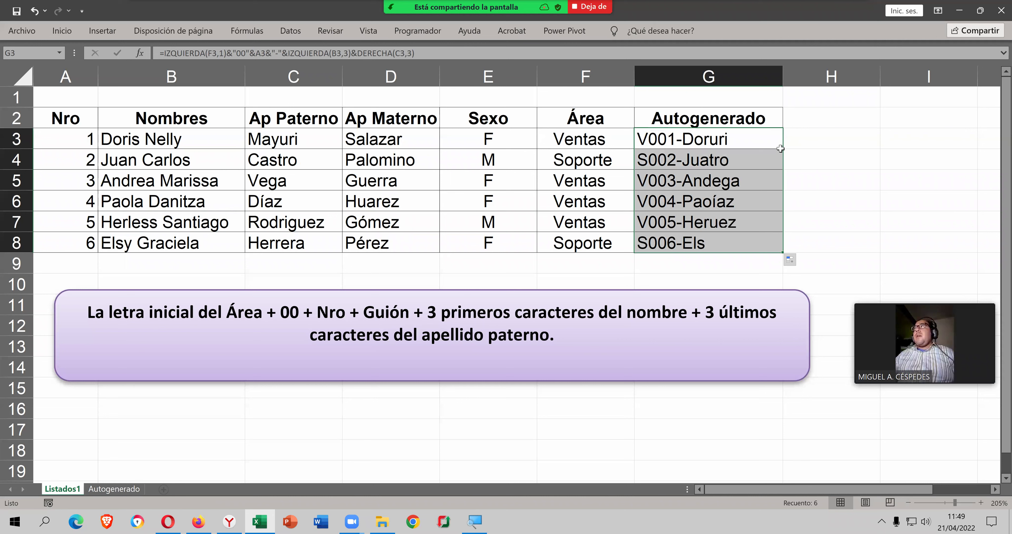
double_click(748, 140)
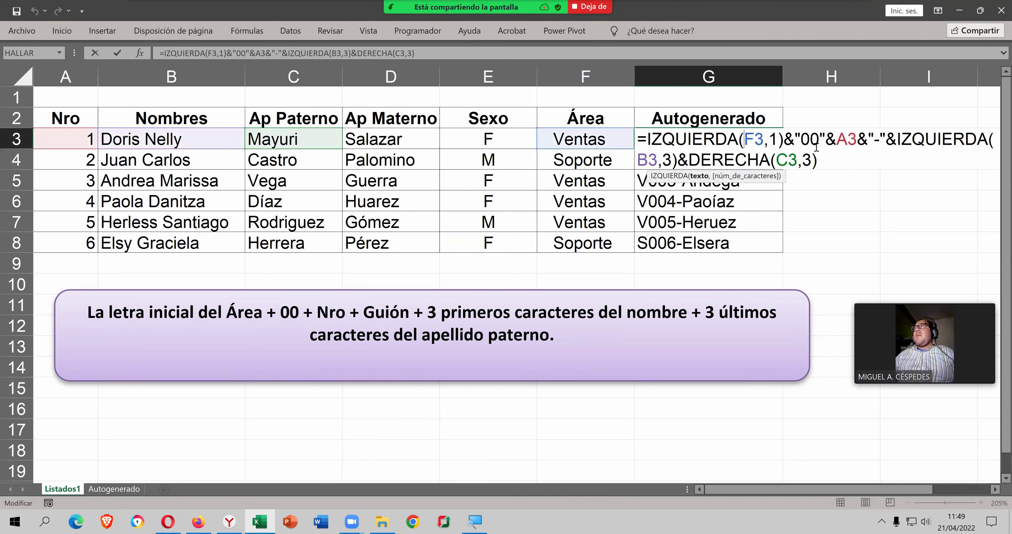
left_click(831, 159)
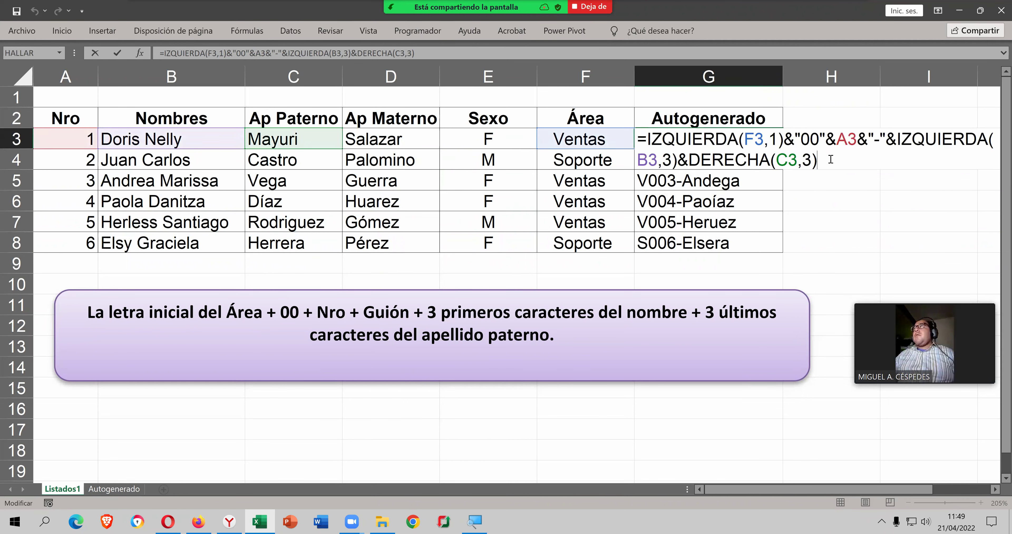
left_click(463, 54)
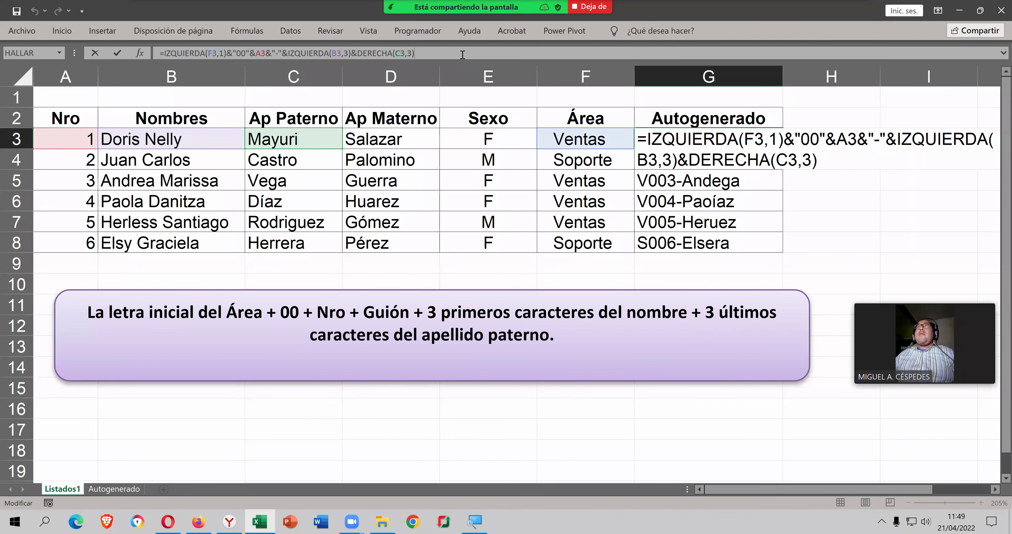
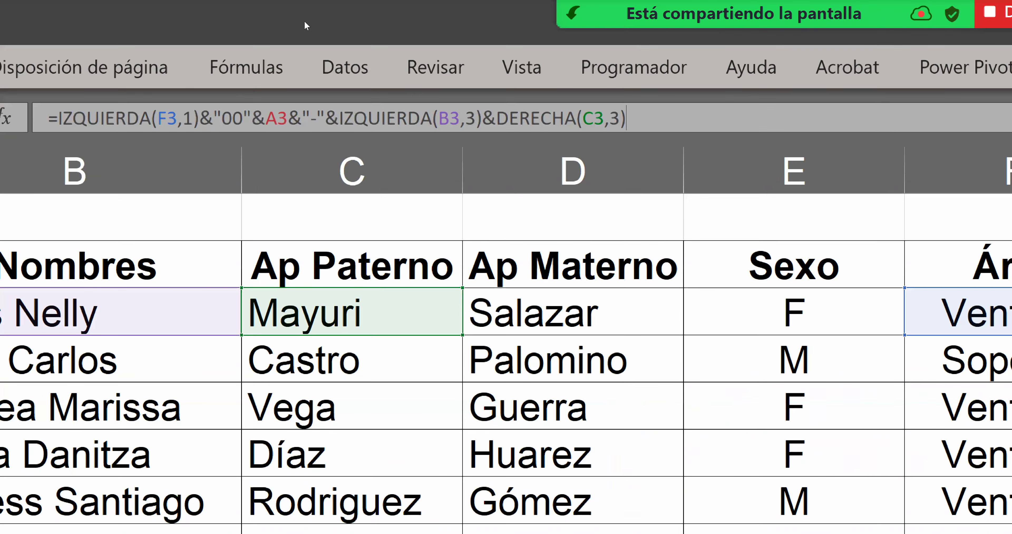
- Commit the staff code formula on Listados1 and go to the Autogenerado sheet
key("Return")
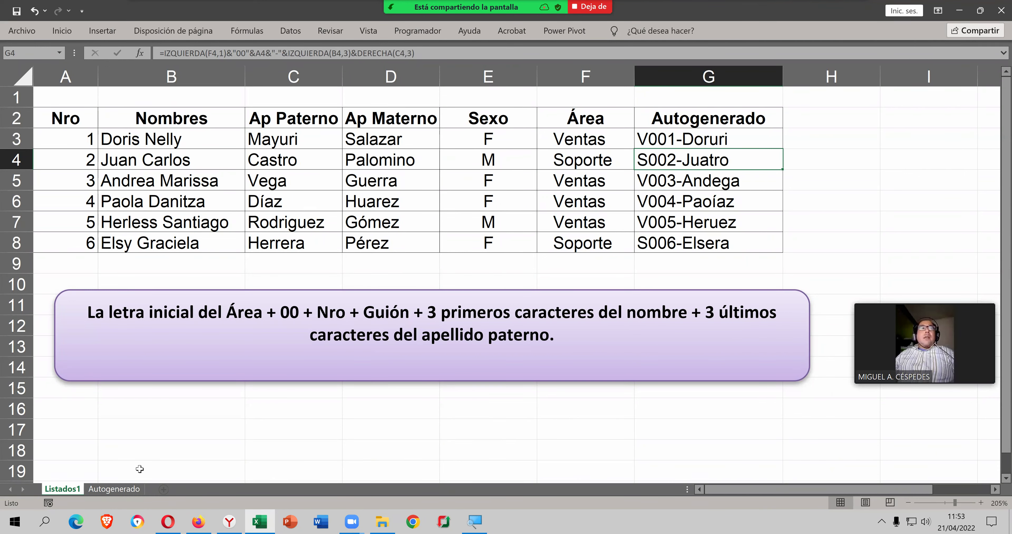
left_click(130, 489)
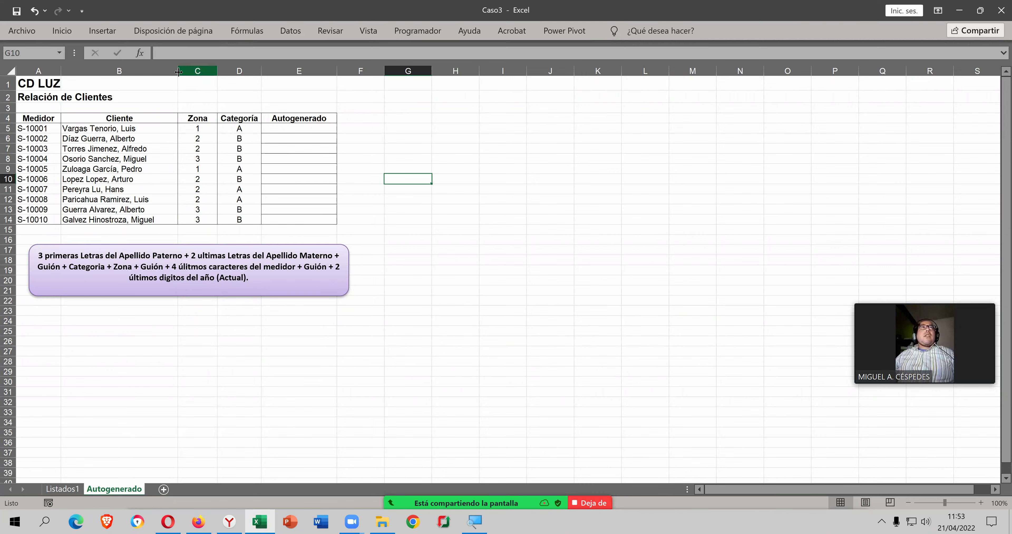
- Narrow the Cliente column B
left_click_drag(178, 72, 157, 72)
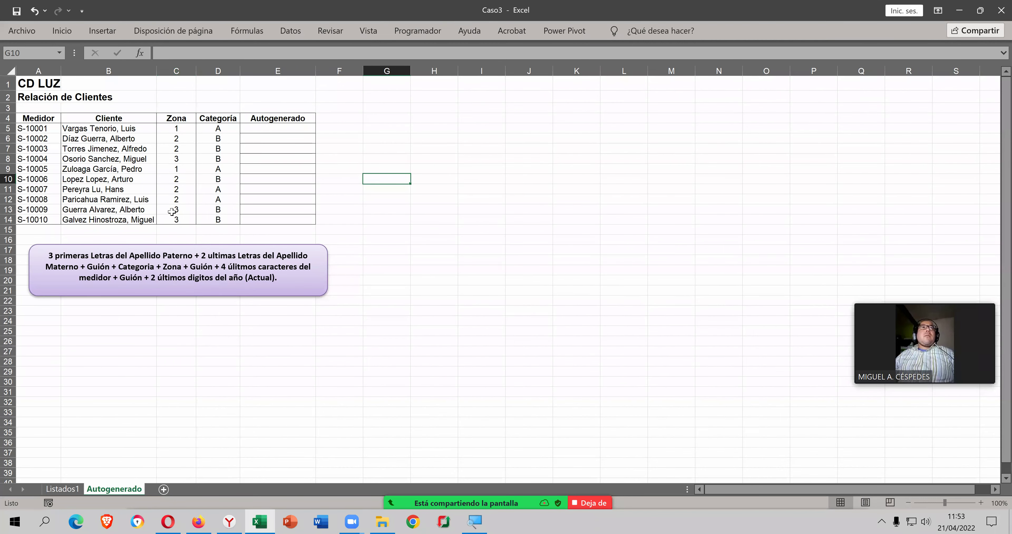
scroll(711, 300, "up", 1)
scroll(895, 293, "up", 1)
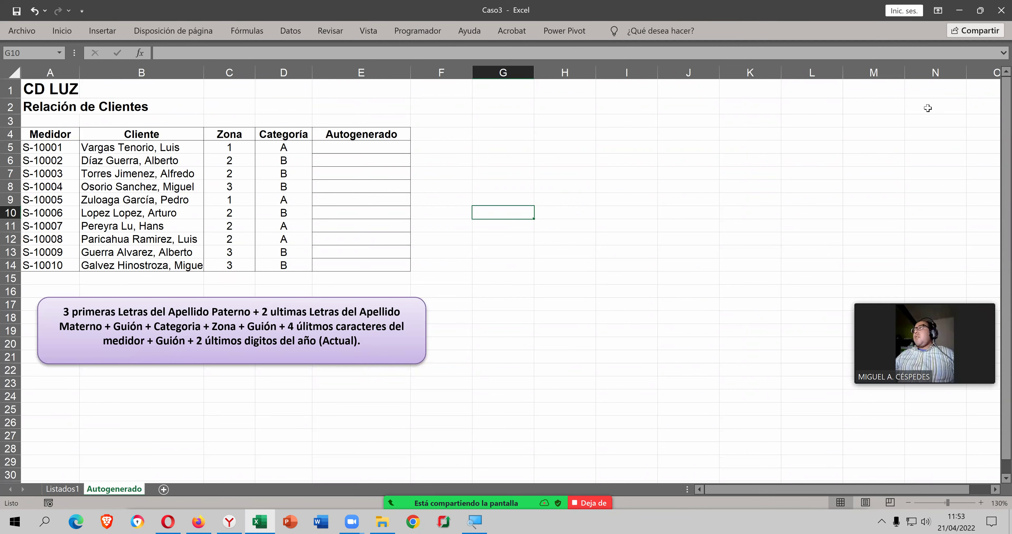
scroll(372, 275, "up", 2)
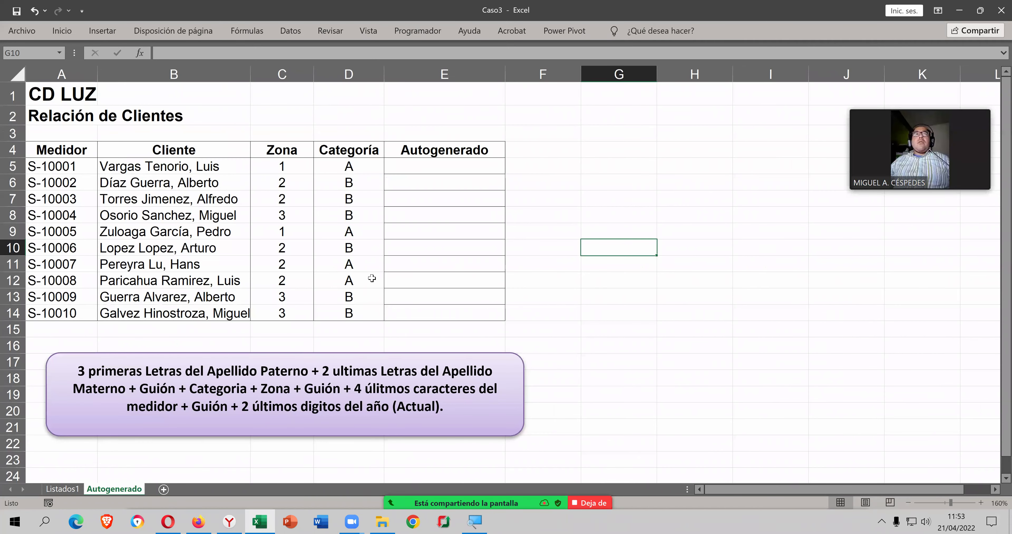
scroll(356, 377, "up", 1)
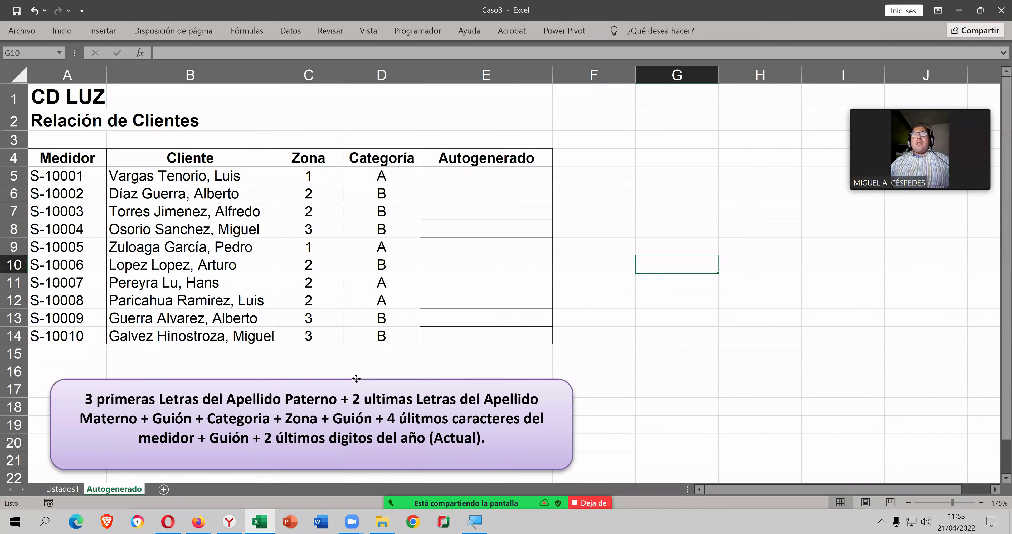
- Move the purple instruction box up under the client table and widen the Autogenerado column E
left_click(359, 352)
left_click_drag(360, 352, 361, 338)
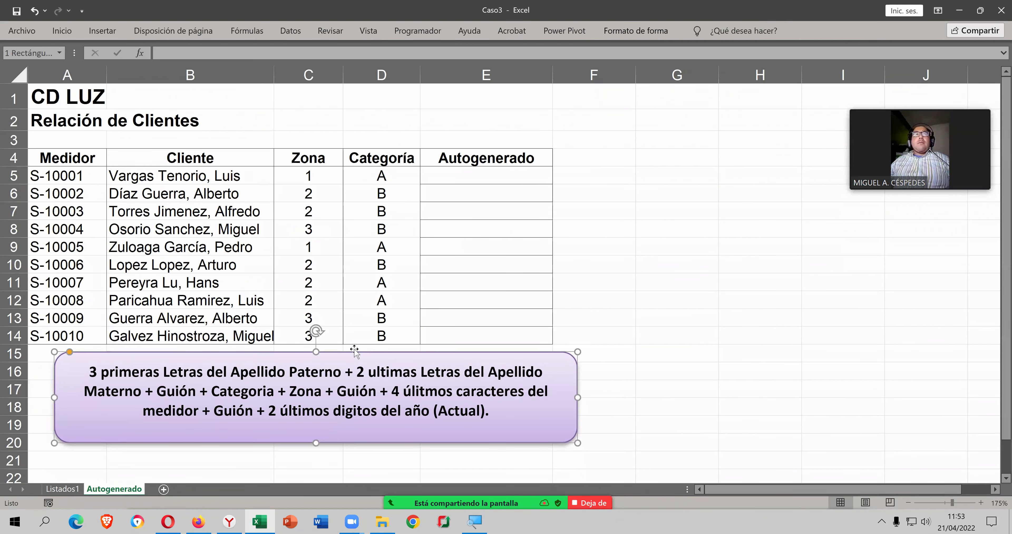
scroll(352, 348, "up", 1)
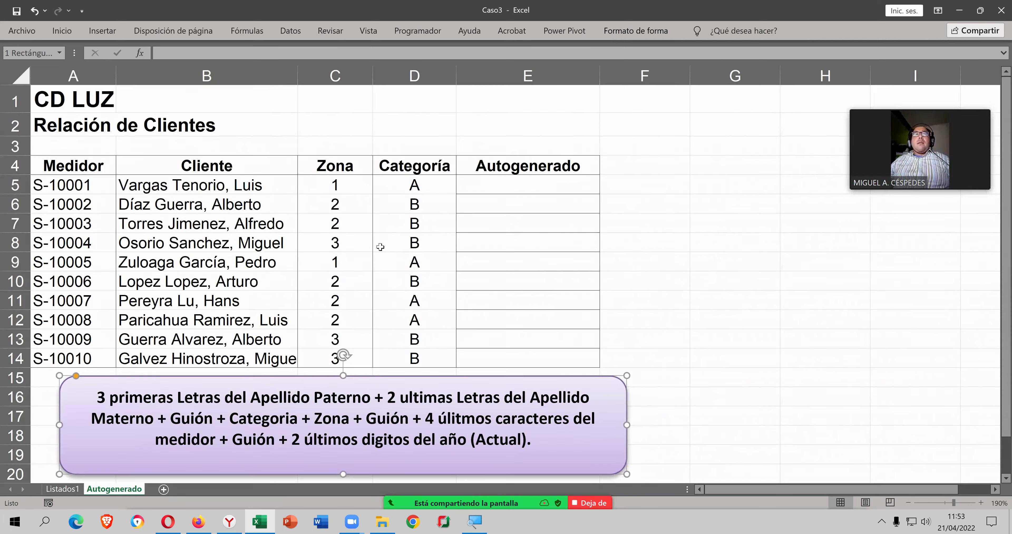
left_click(521, 186)
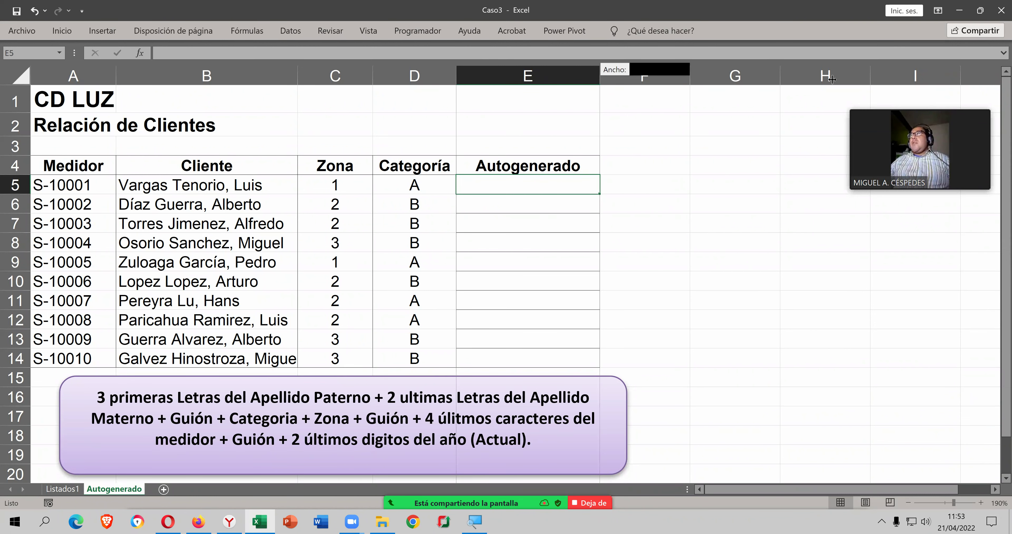
left_click_drag(808, 78, 824, 79)
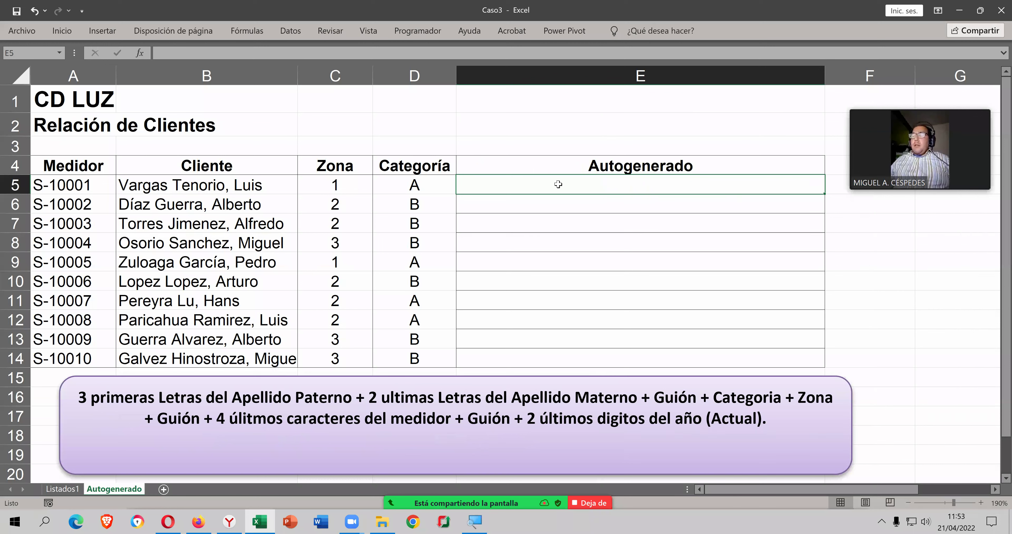
- Enter =IZQUIERDA(B5,3) in E5 to take the client's first three letters
type("=")
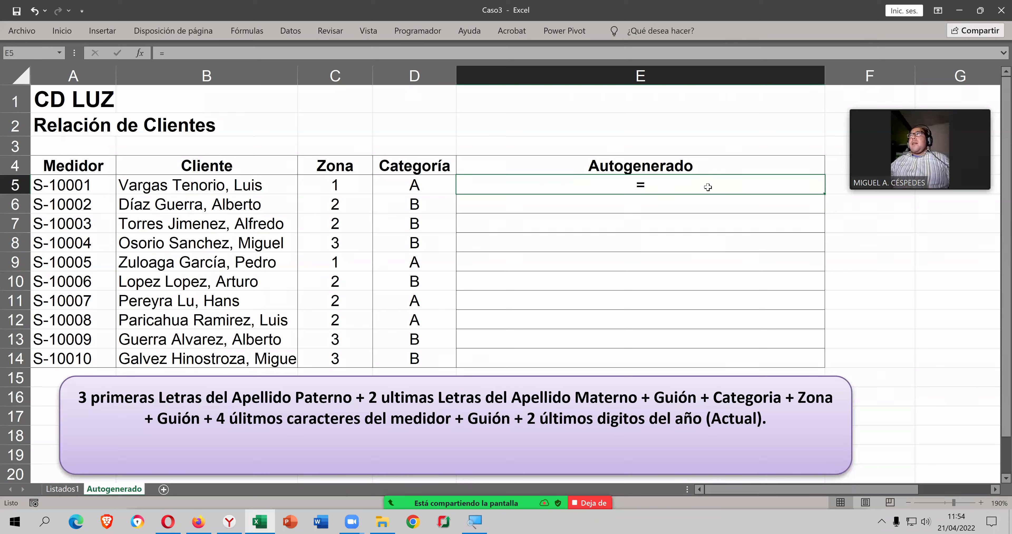
double_click(675, 186)
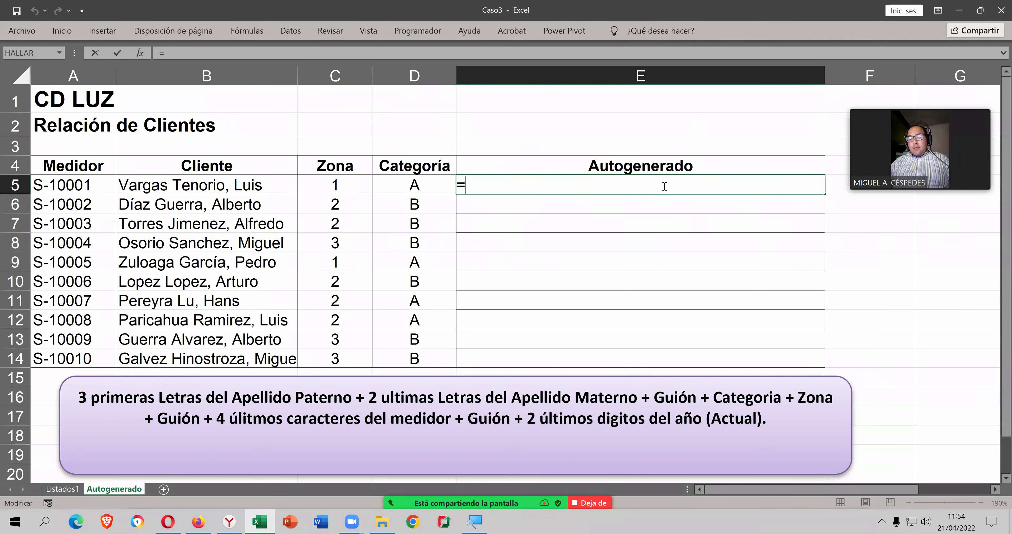
type("I")
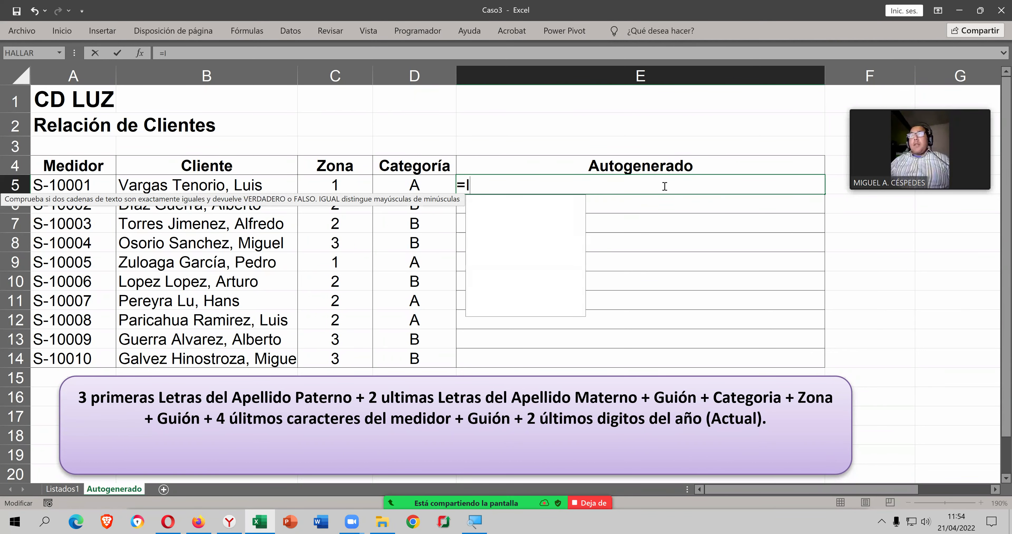
type("Z")
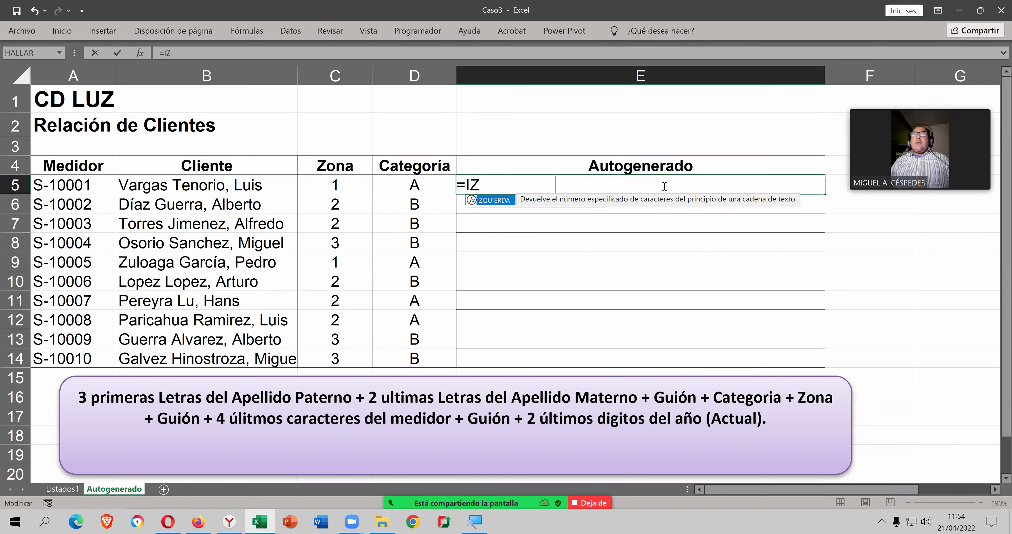
key("Tab")
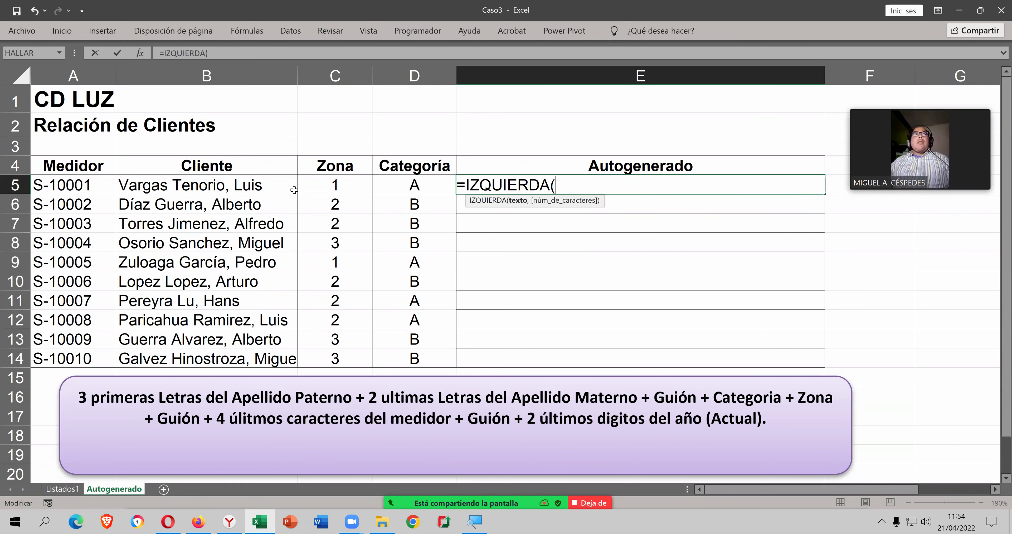
left_click(275, 188)
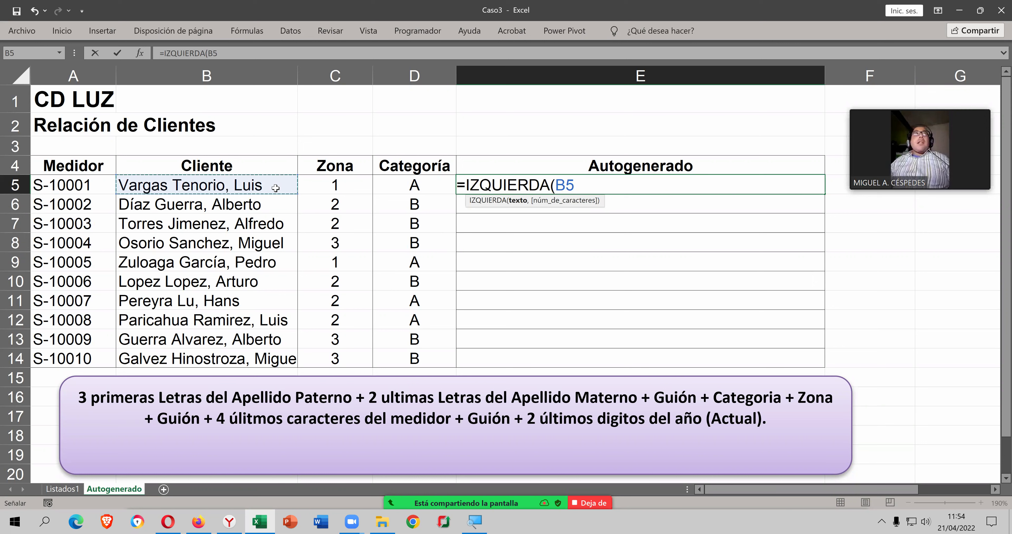
type(",3")
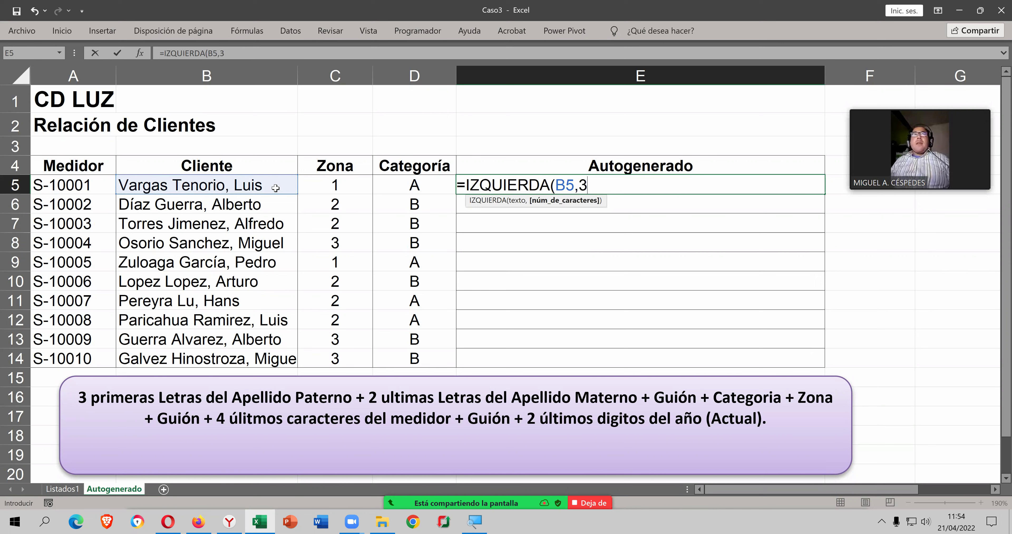
key("Return")
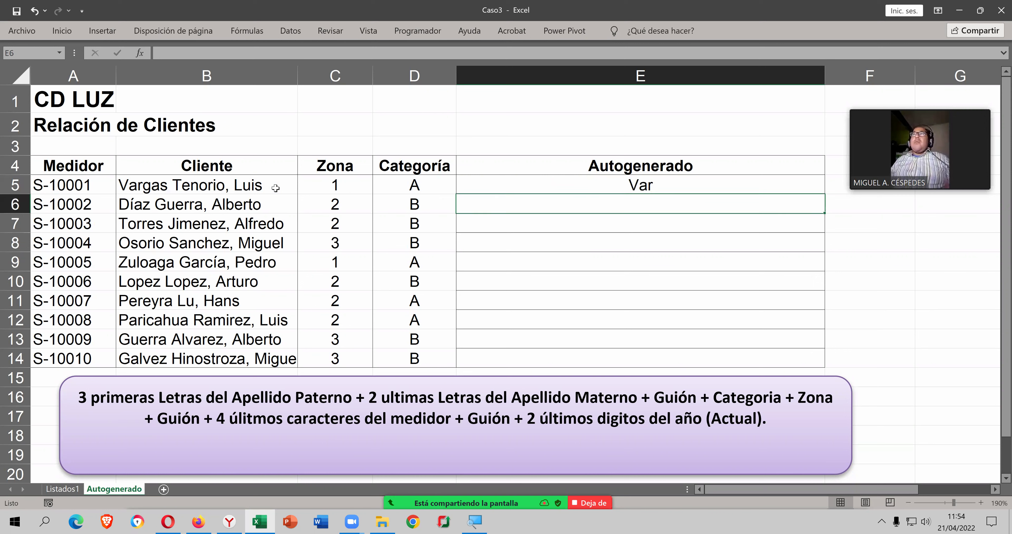
- Fill the E5 formula down to E14 and reopen E5 for editing
left_click(768, 188)
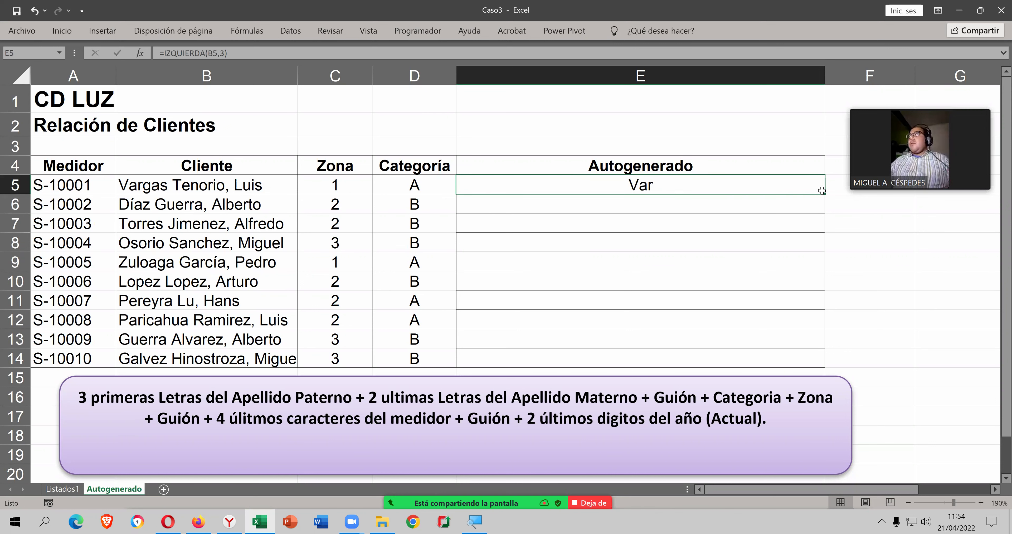
left_click_drag(823, 192, 823, 192)
double_click(823, 192)
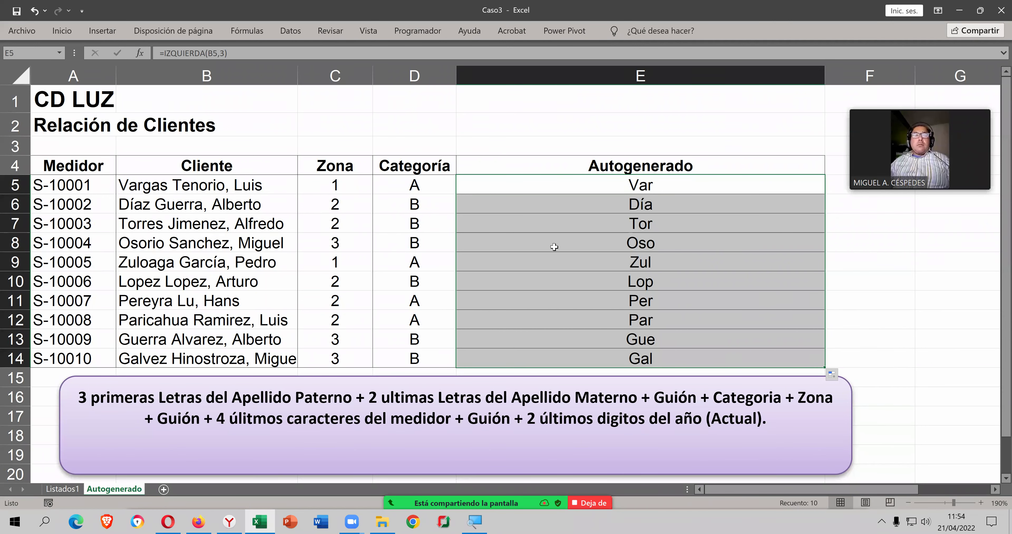
double_click(681, 188)
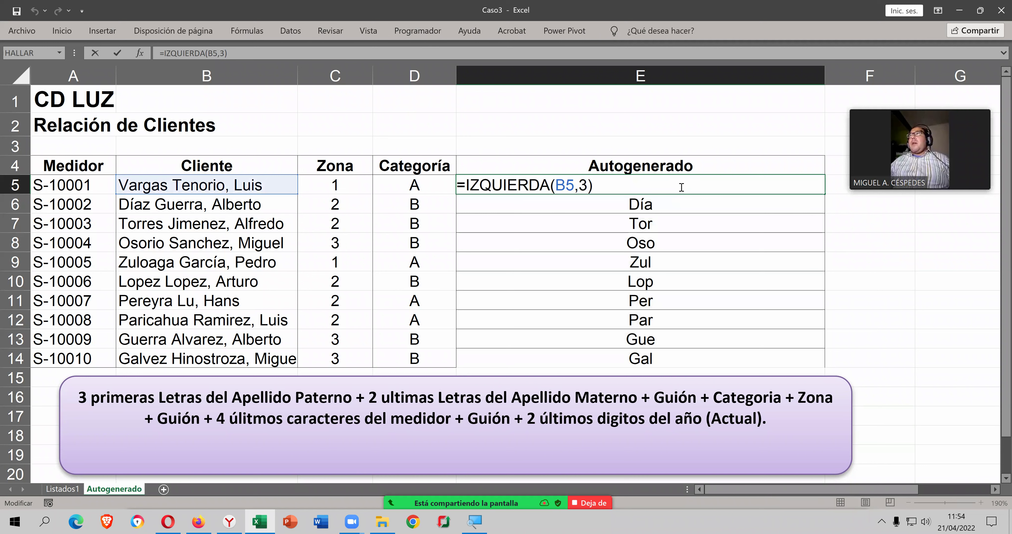
- Accept Excel's formula correction in E5 and widen column B so full client names show
type("&")
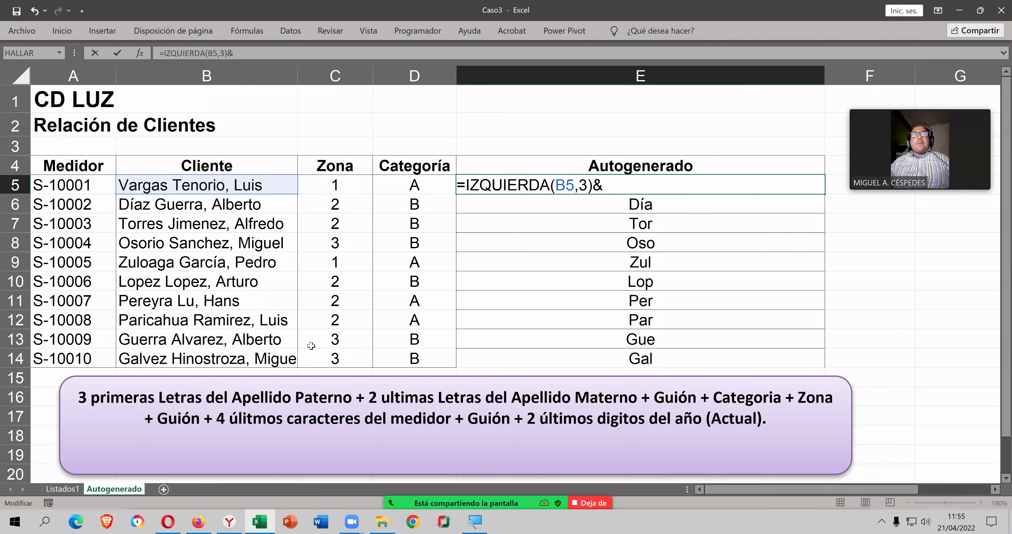
key("Return")
key("Return")
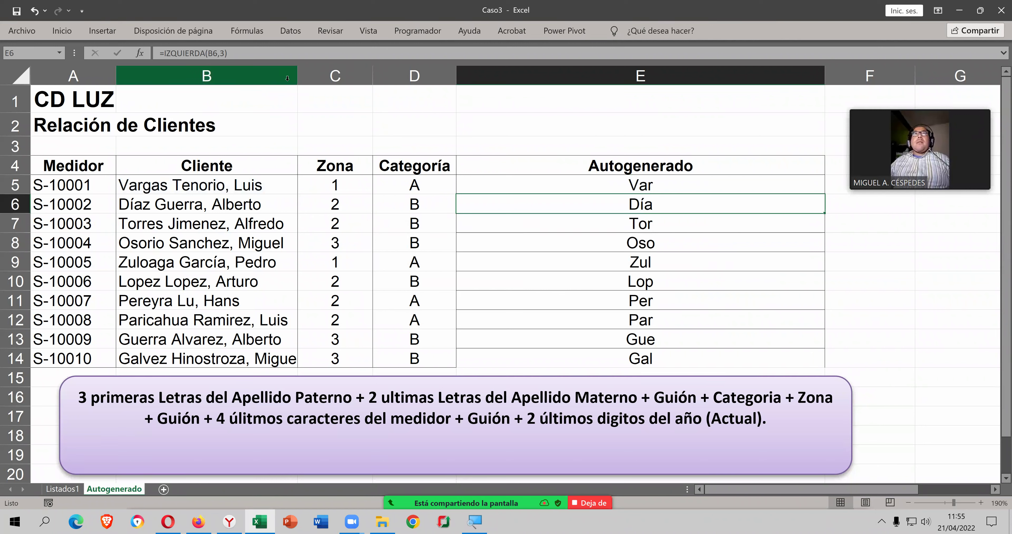
left_click_drag(295, 75, 305, 77)
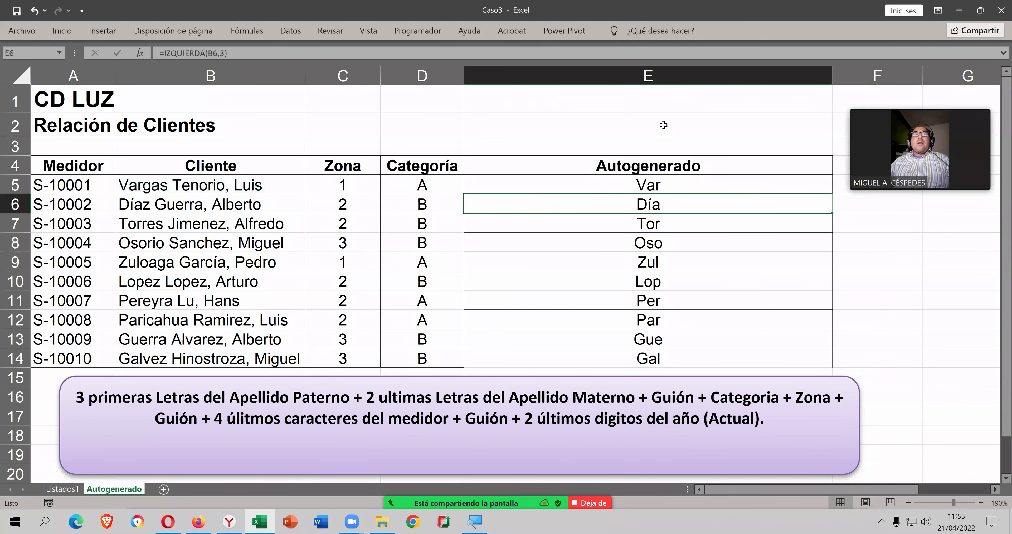
double_click(689, 181)
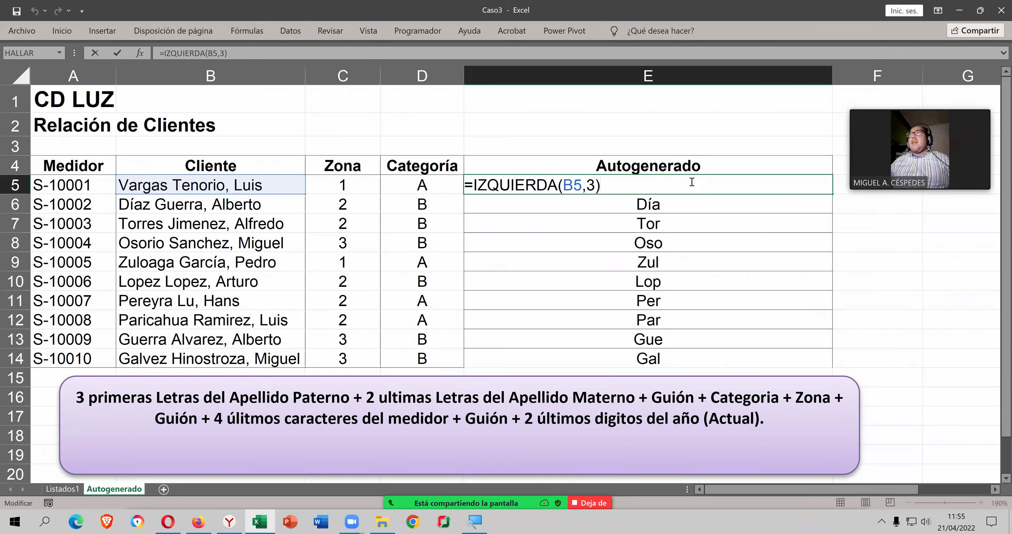
- Append the & concatenation operator after =IZQUIERDA(B5,3) in E5
type("&")
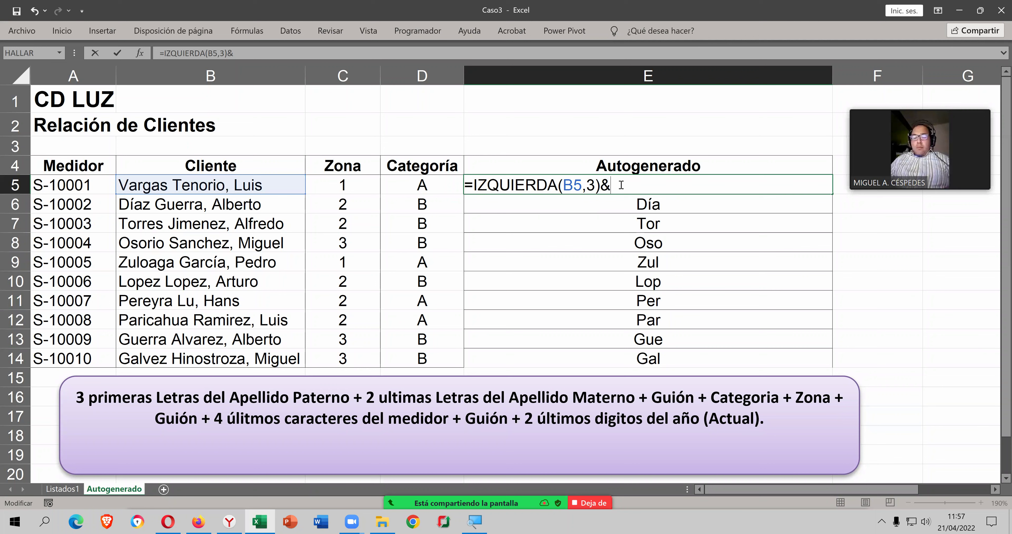
- Extend E5 to =IZQUIERDA(B5,3)&HALLAR(",",B5)
type("H")
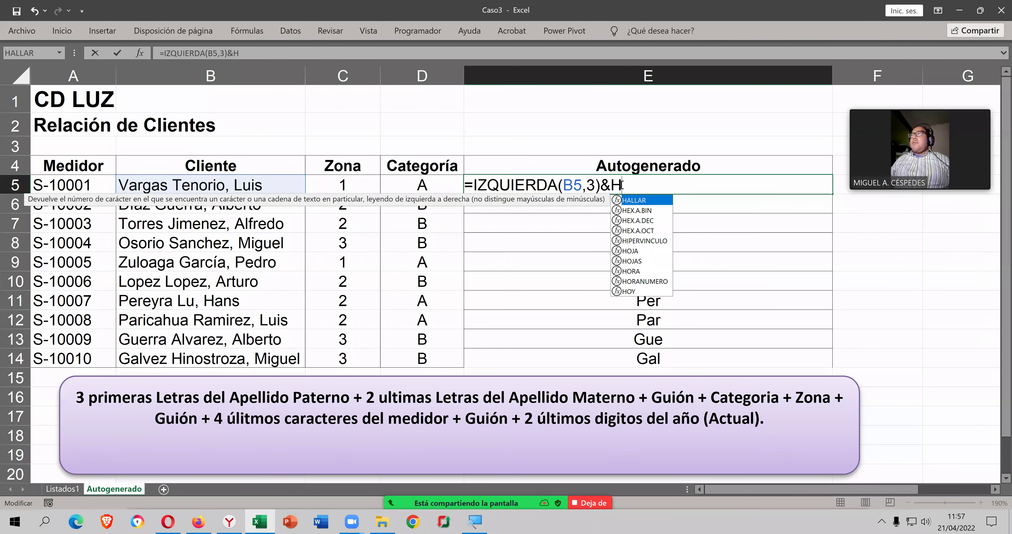
key("Tab")
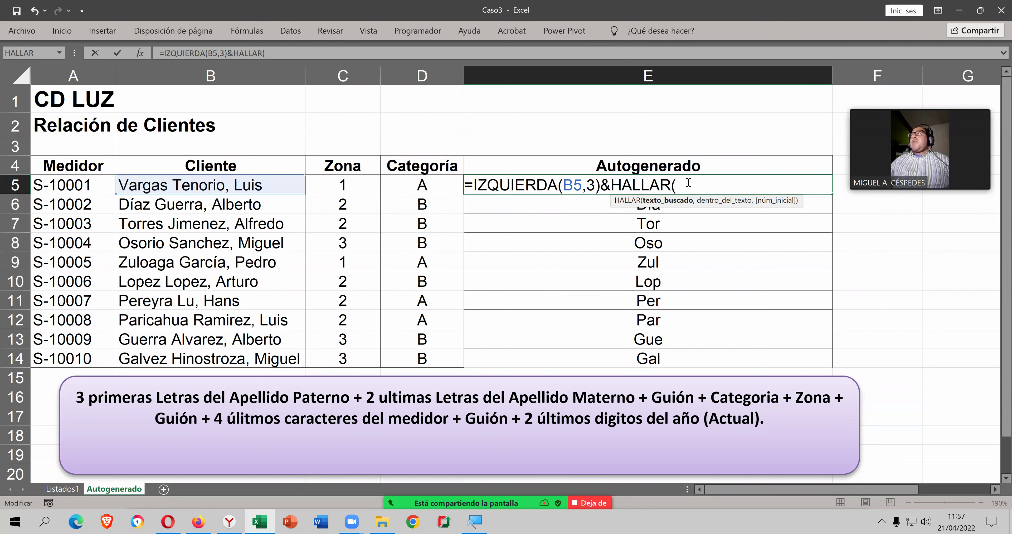
type("\",\",")
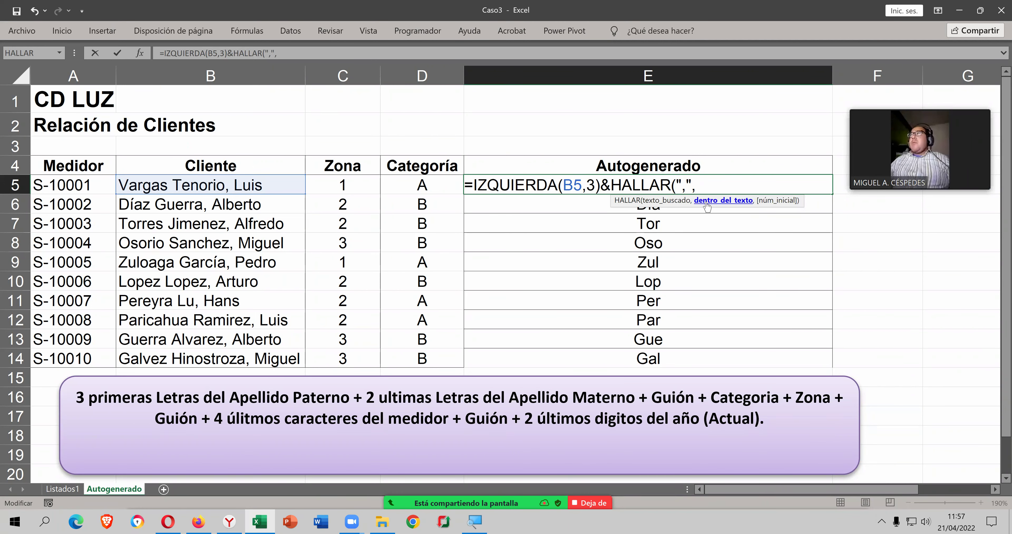
left_click(238, 185)
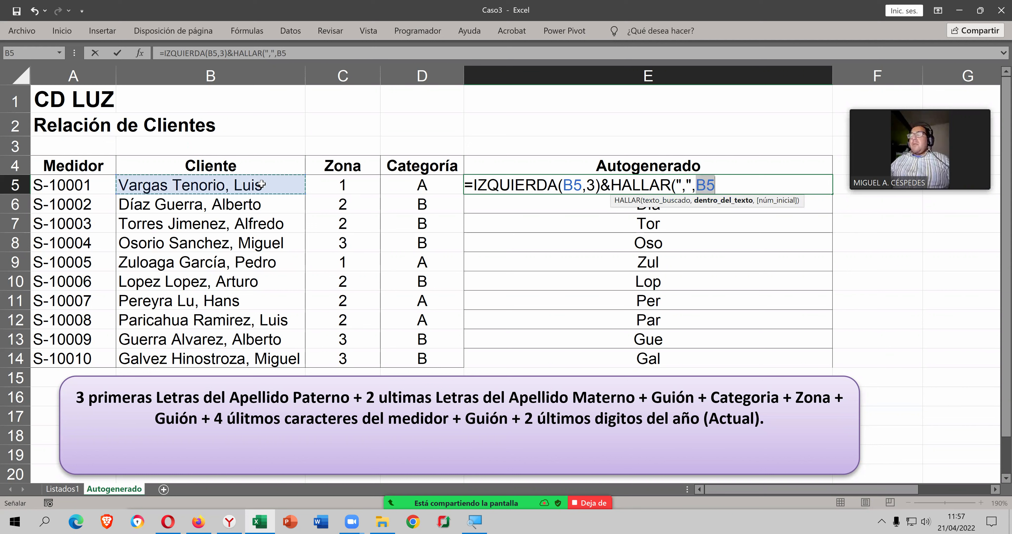
type(")")
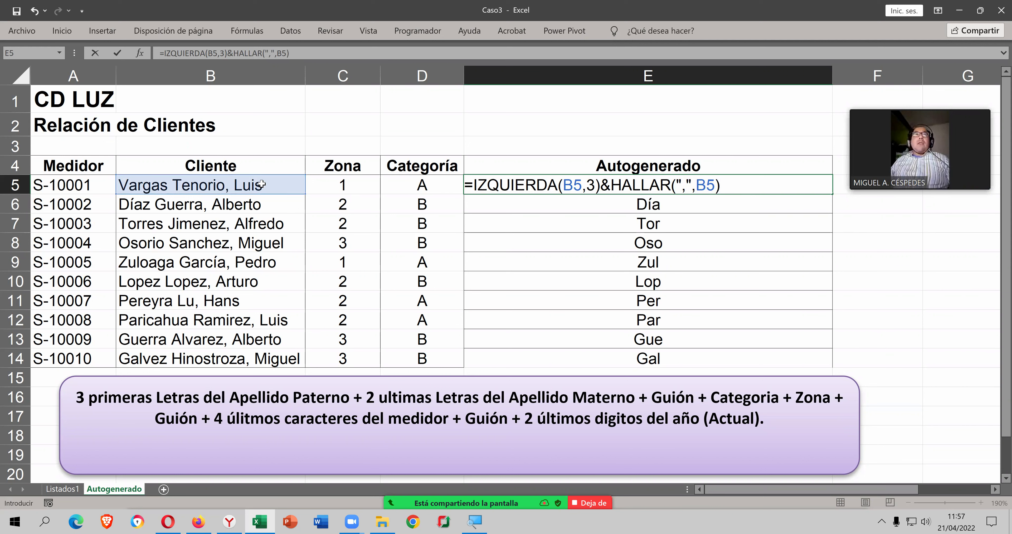
key("Return")
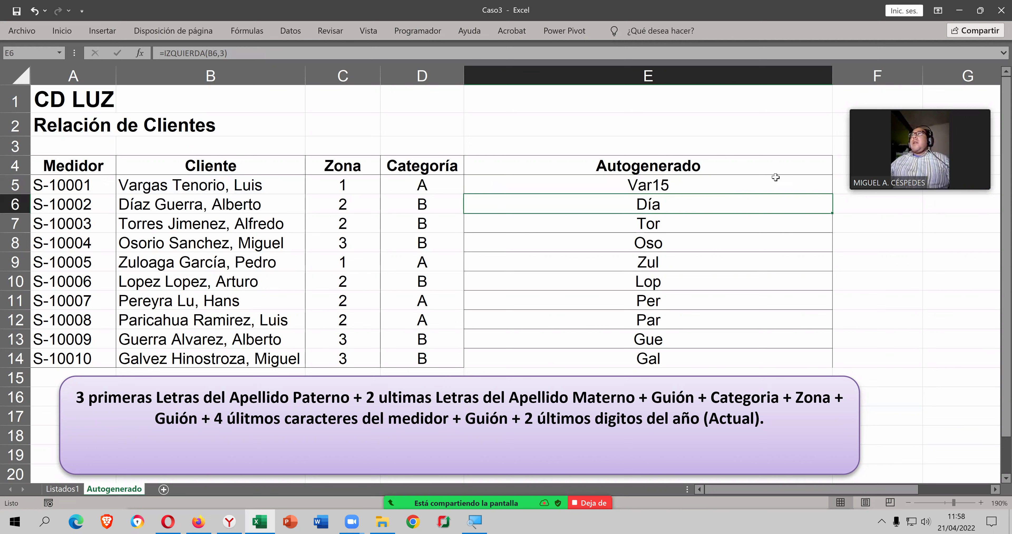
- Fill the E5 code formula down to E14, giving Var15 through Gal18
left_click(776, 183)
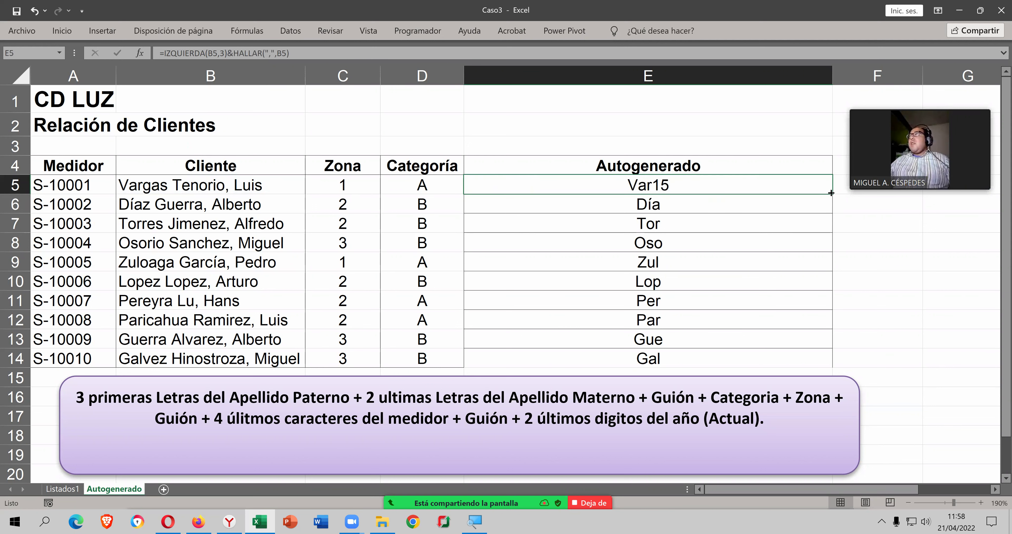
double_click(831, 193)
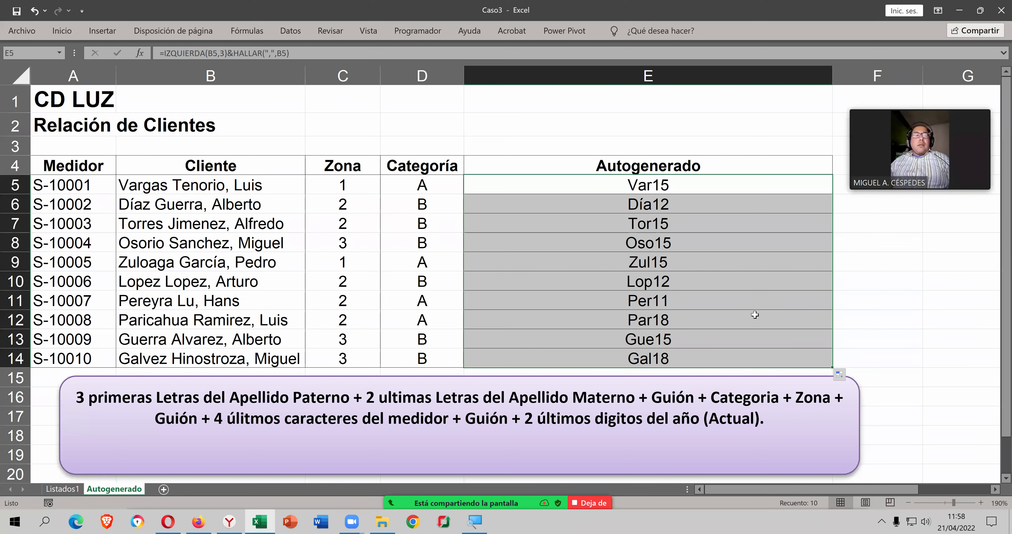
left_click(734, 297)
- Cut the HALLAR(",",B5) part out of the E5 formula
left_click_drag(702, 195, 696, 354)
left_click(693, 273)
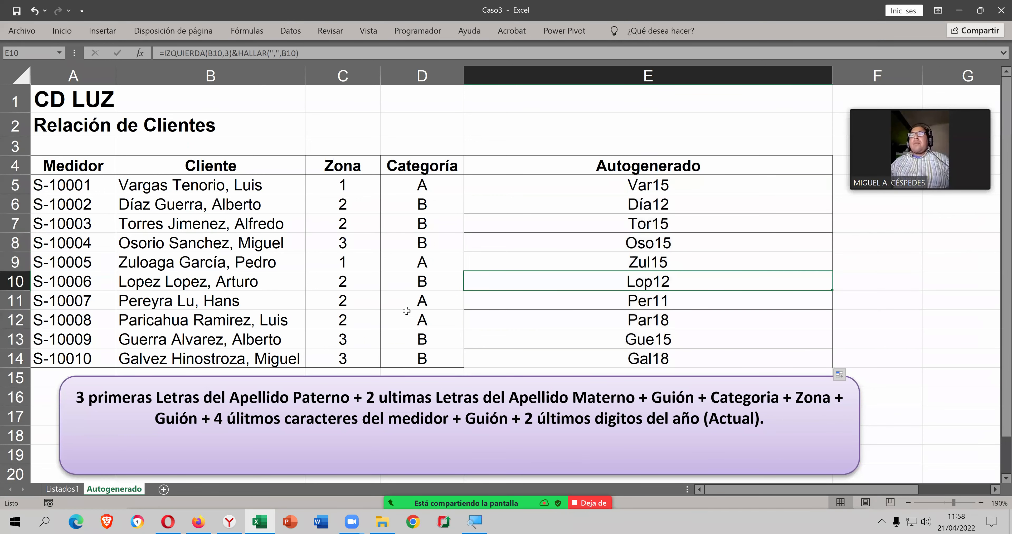
left_click(676, 185)
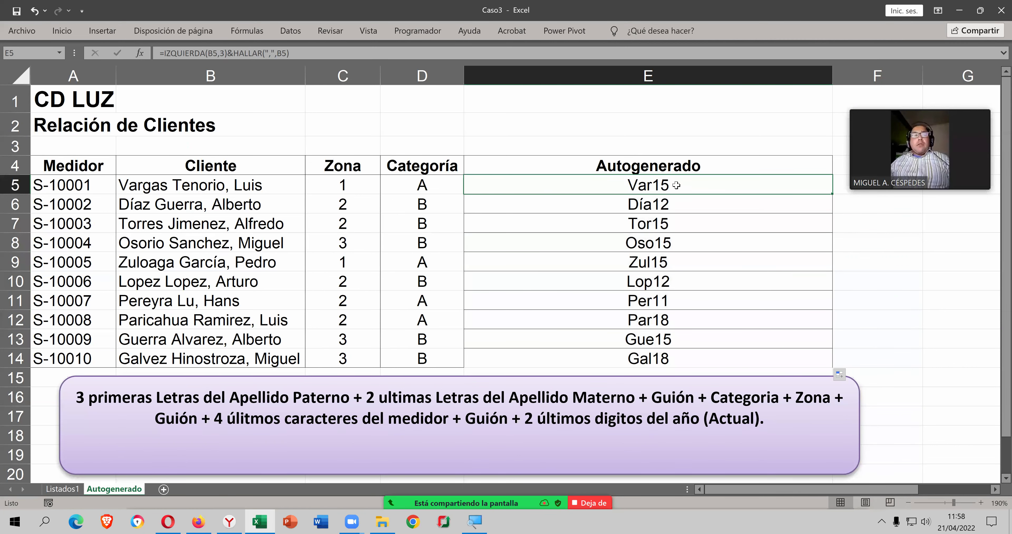
double_click(676, 186)
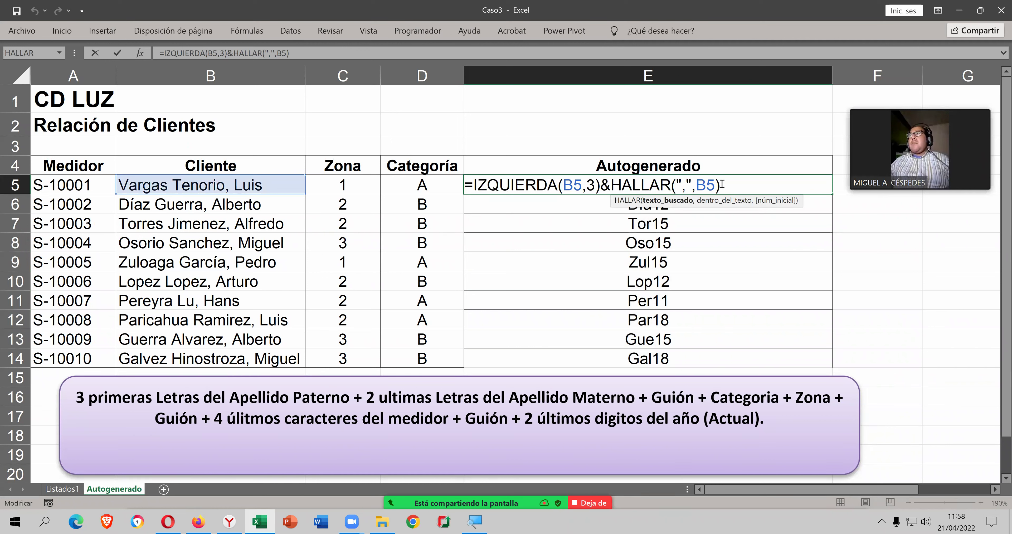
left_click_drag(720, 185, 615, 185)
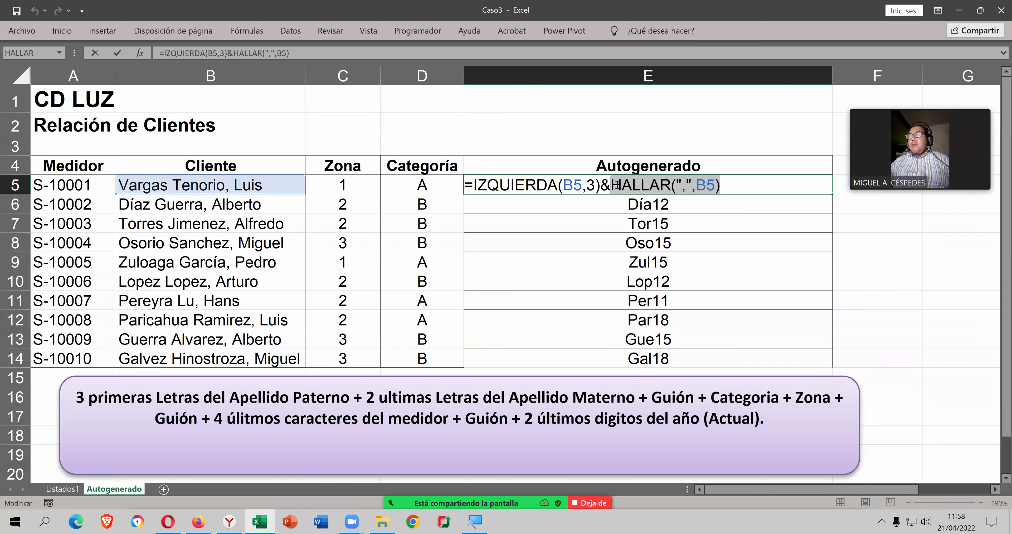
right_click(618, 186)
left_click(641, 195)
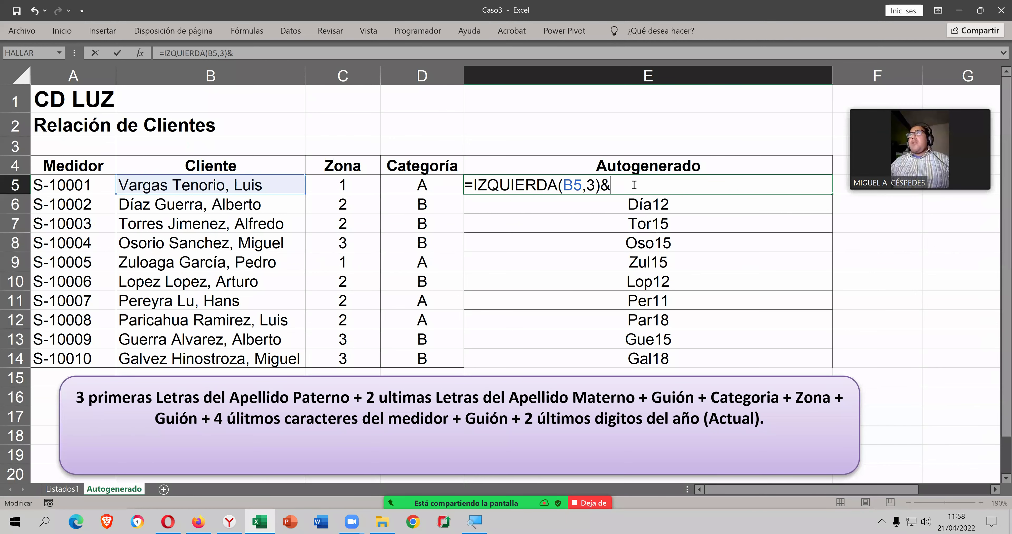
- Insert EXTRAE(B5, into the E5 formula in place of the removed part
type("E")
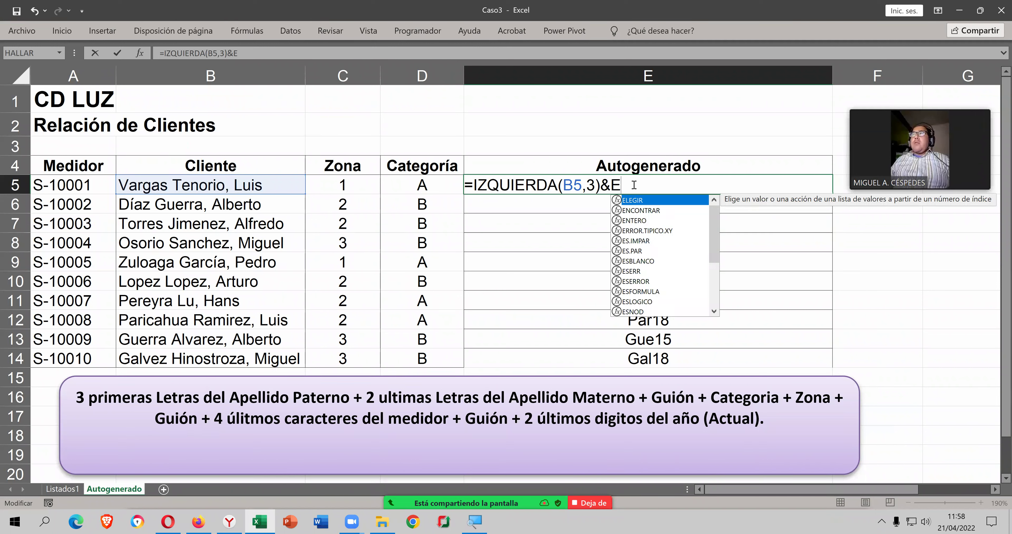
key("Down")
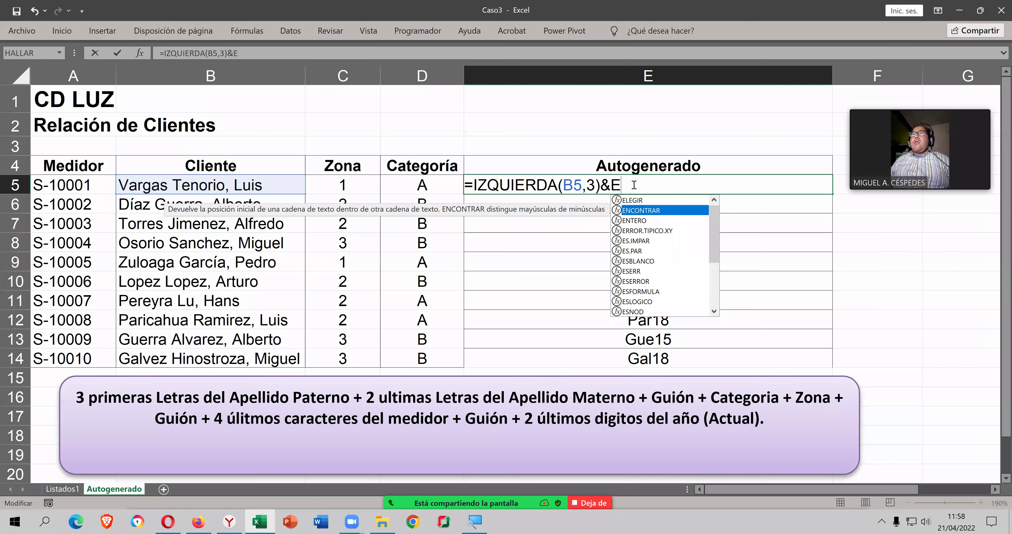
key("Tab")
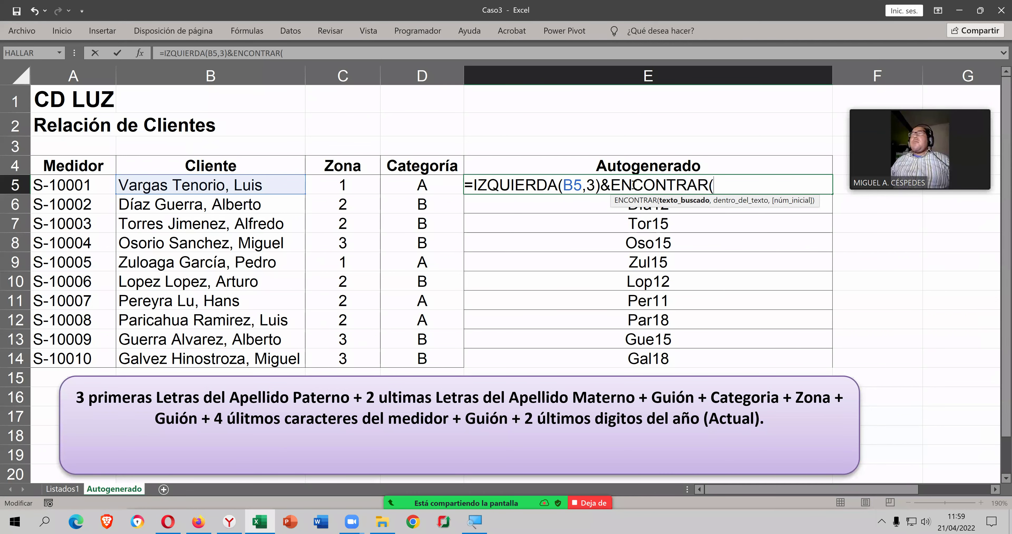
key("BackSpace")
key("BackSpace")
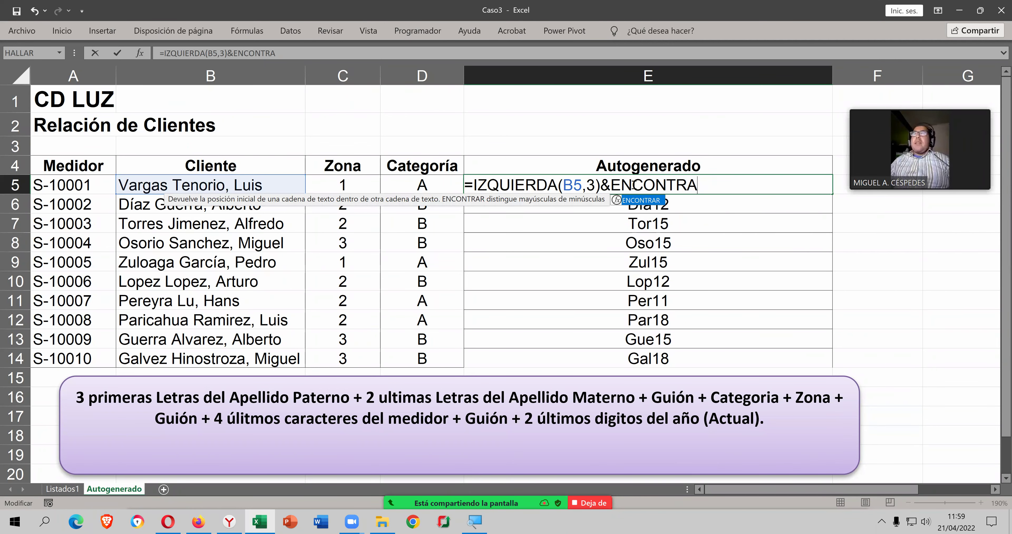
key("BackSpace")
key("BackSpace")
key("BackSpace")
key("BackSpace")
key("BackSpace")
key("BackSpace")
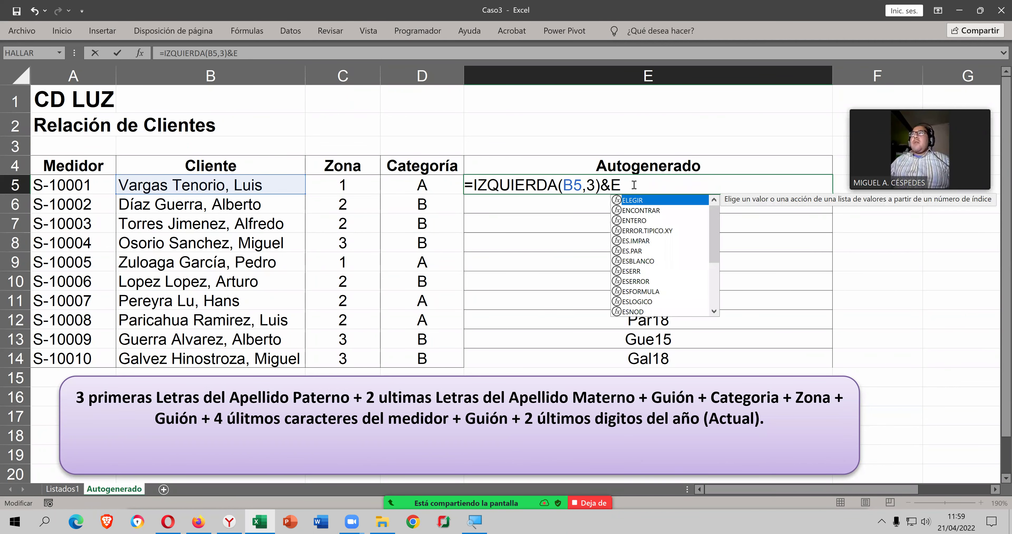
type("XT")
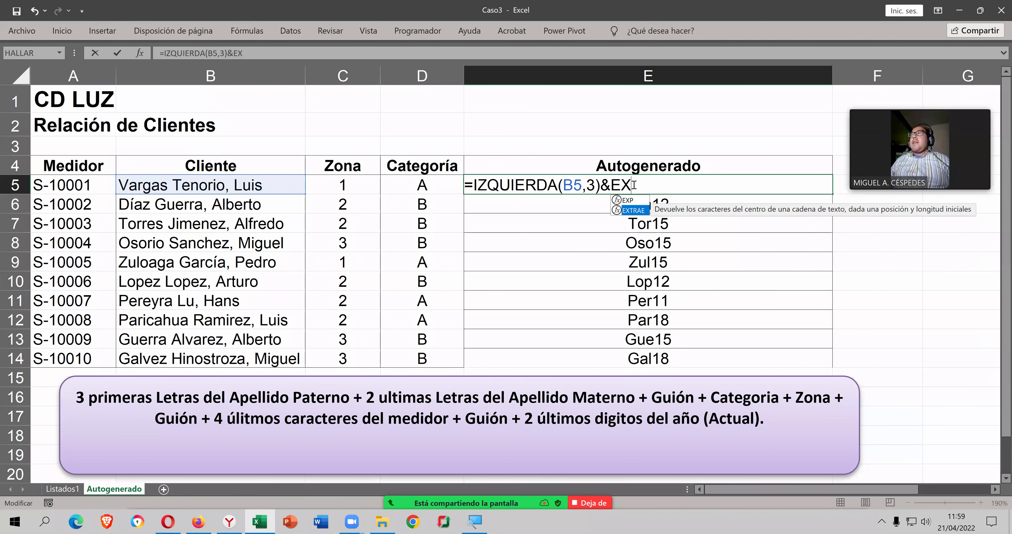
key("Tab")
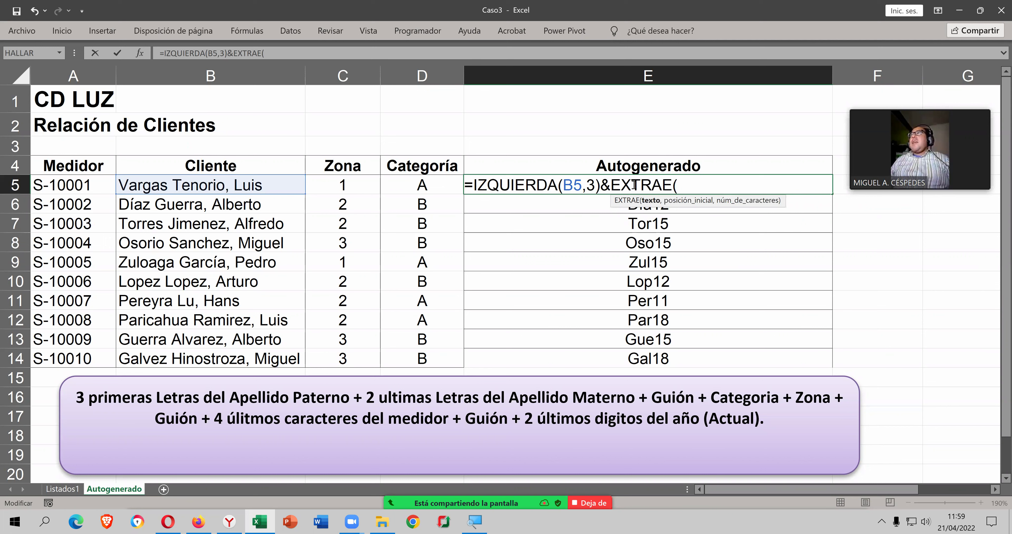
left_click(232, 182)
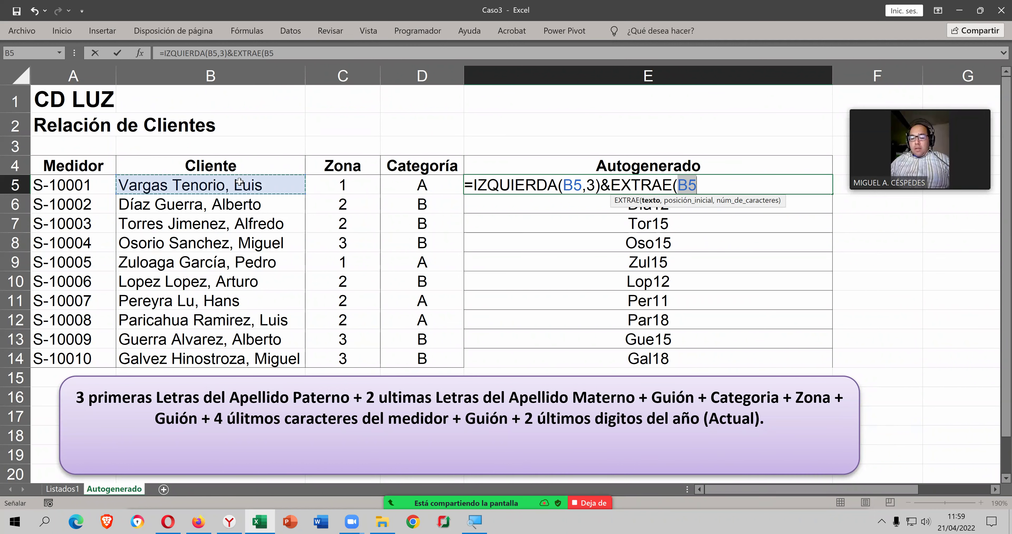
type(",")
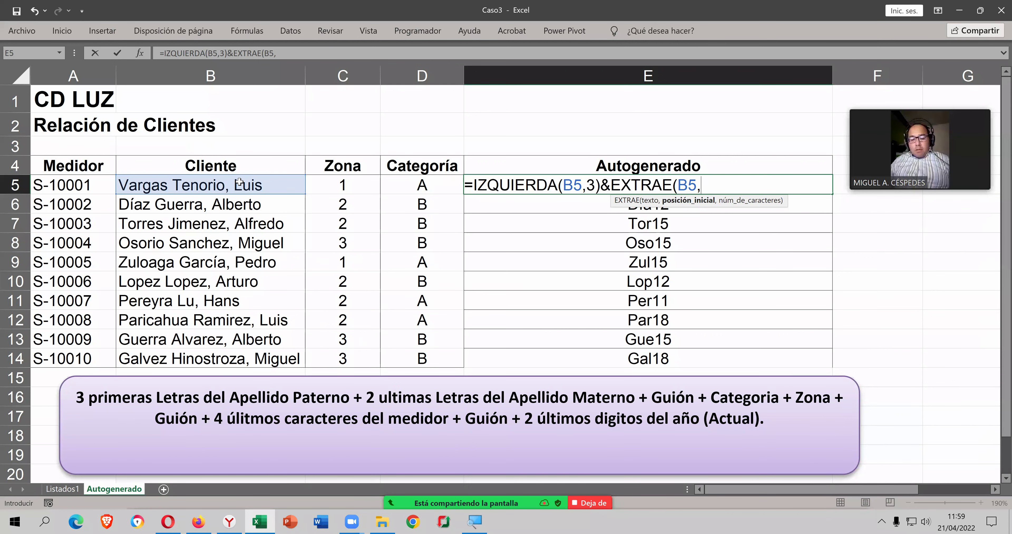
- Add HALLAR(",",B5) as EXTRAE's start argument and dismiss the missing-parenthesis warning
type("HALLAR(\",\",B5)")
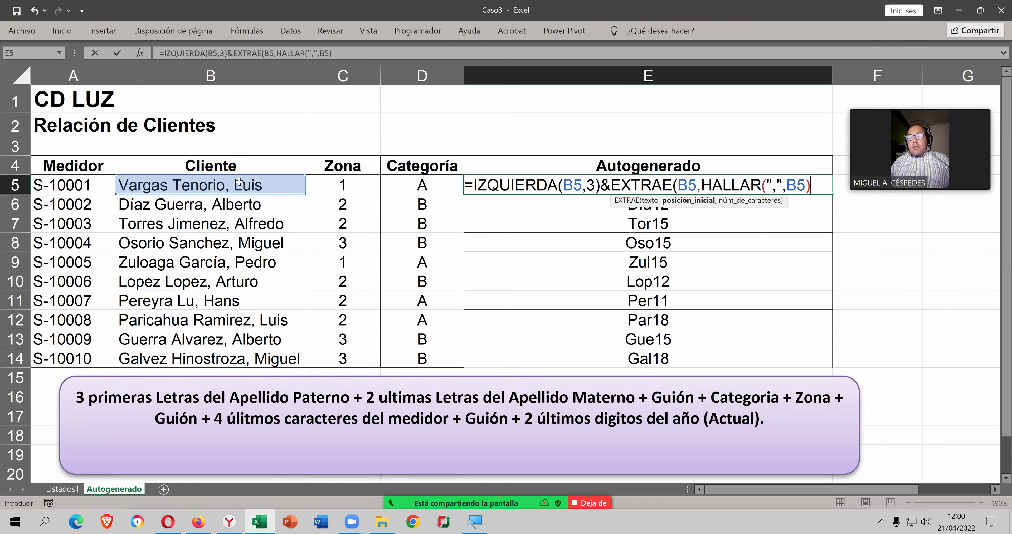
key("Return")
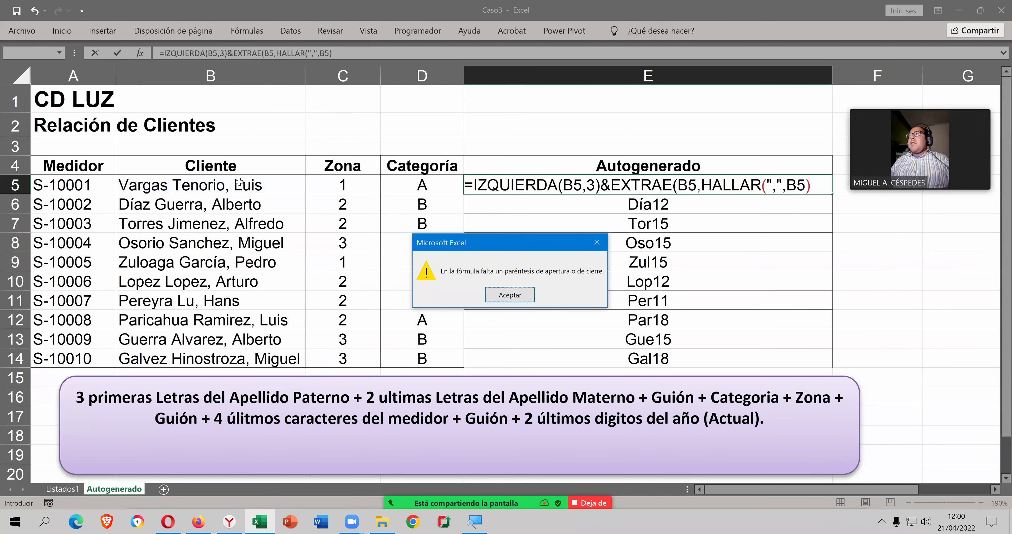
key("Return")
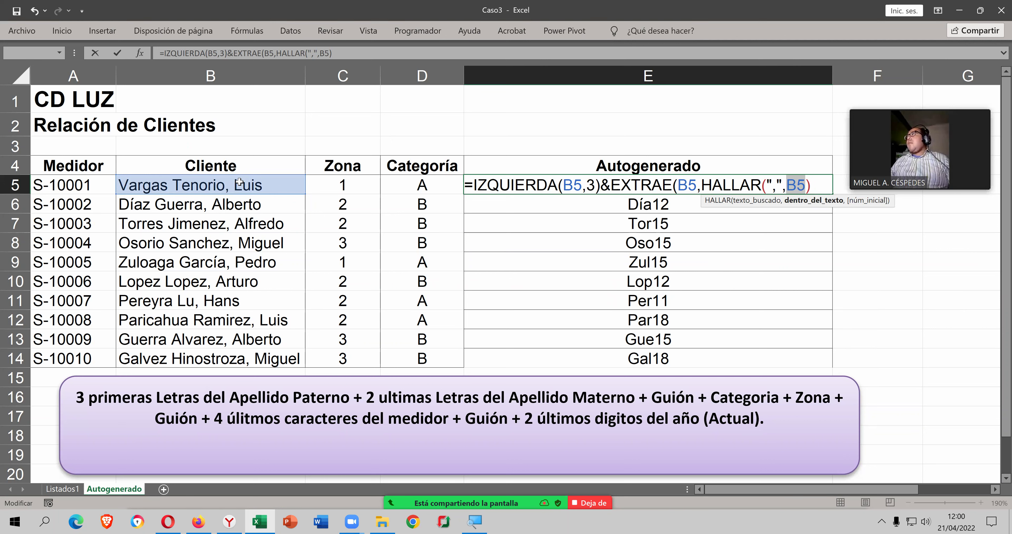
- Fix the parentheses and add length 2, completing =IZQUIERDA(B5,3)&EXTRAE(B5,HALLAR(",",B5),2)
key("Right")
key("Right")
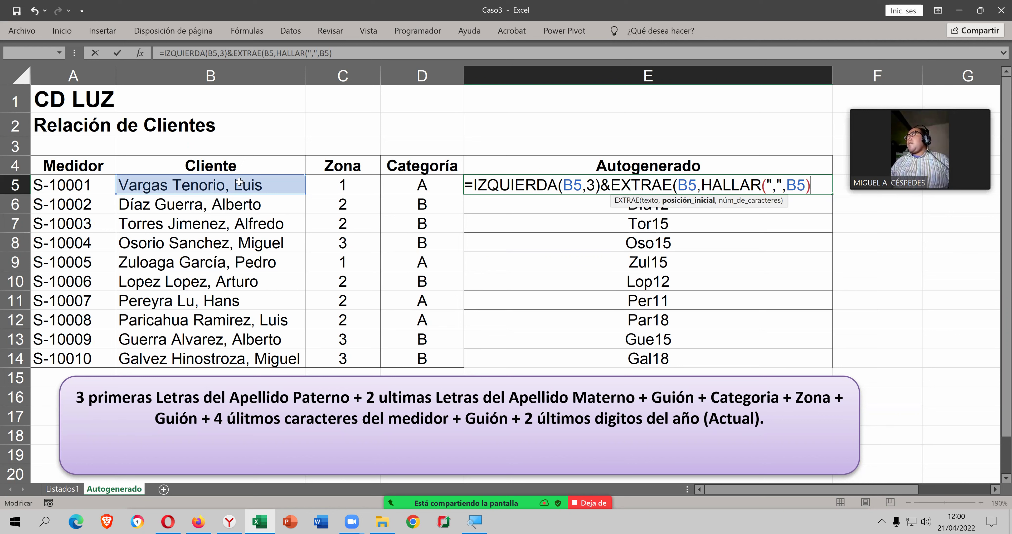
type(")")
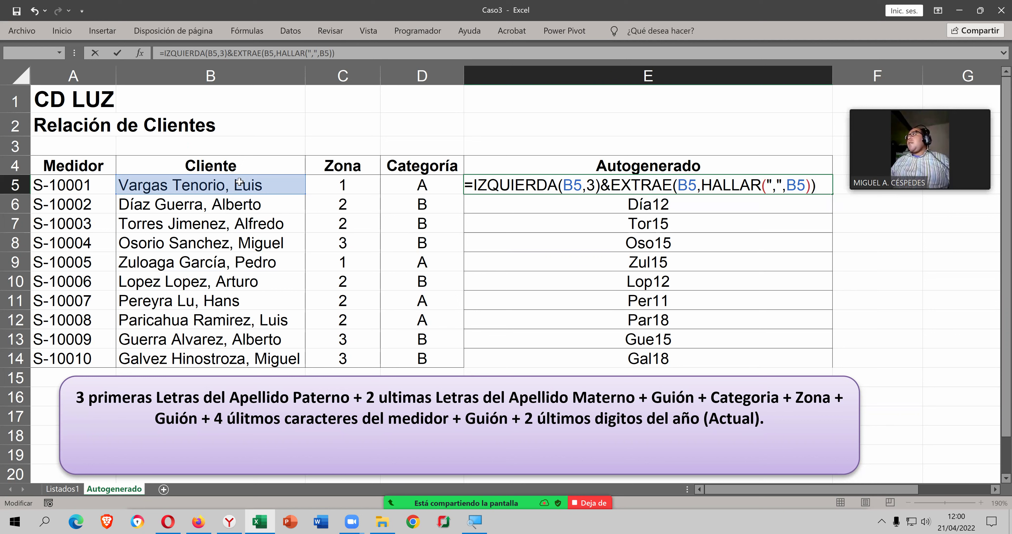
key("Left")
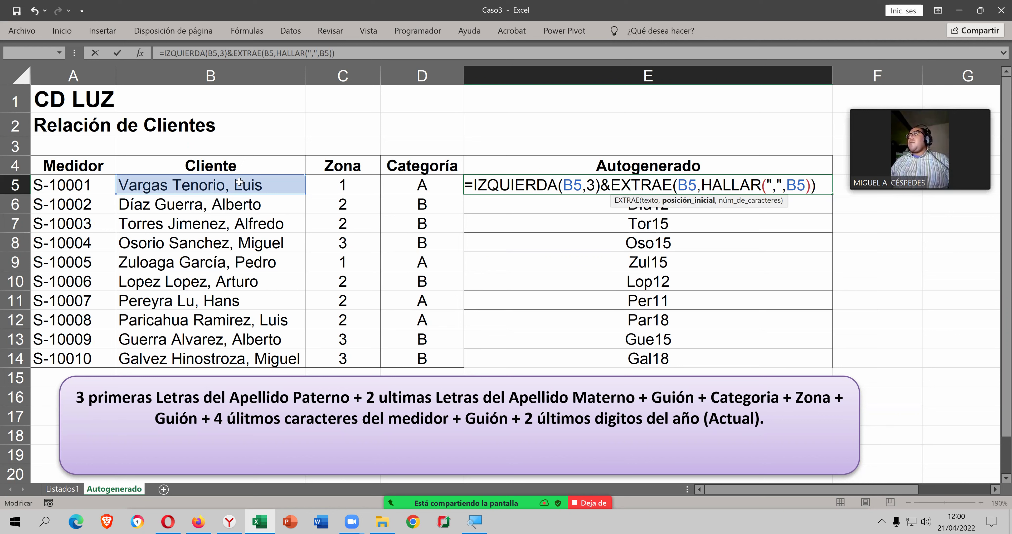
key("Delete")
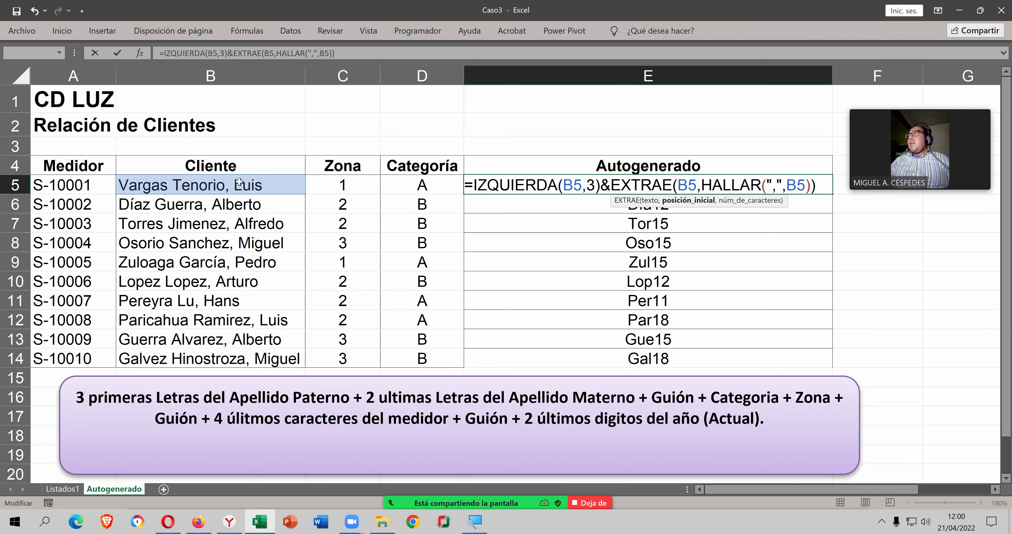
type(",")
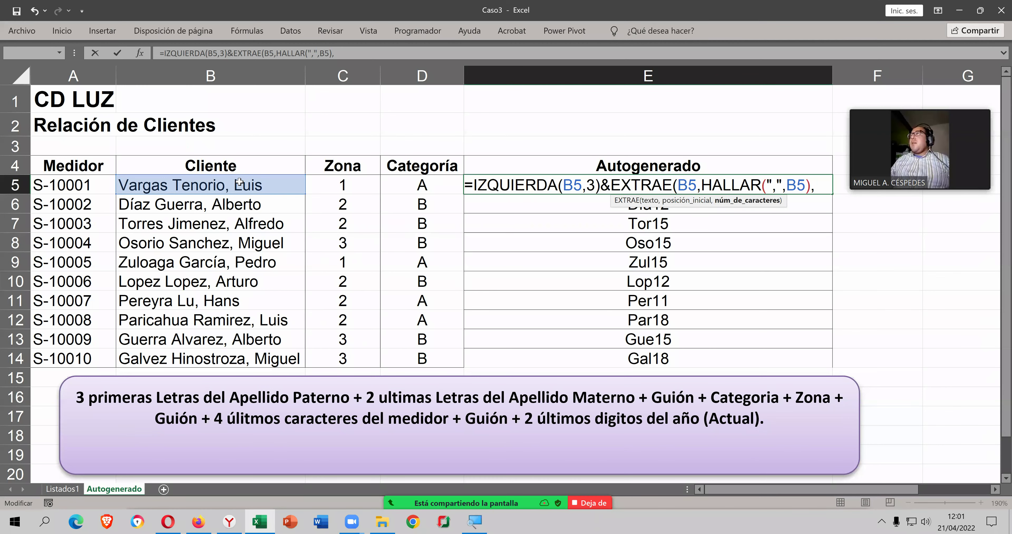
type("2")
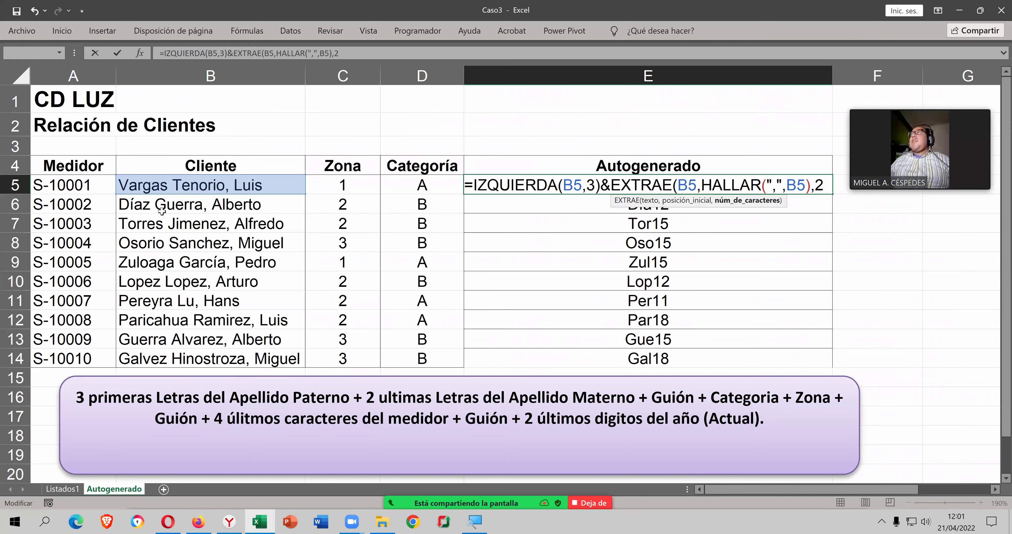
type(")")
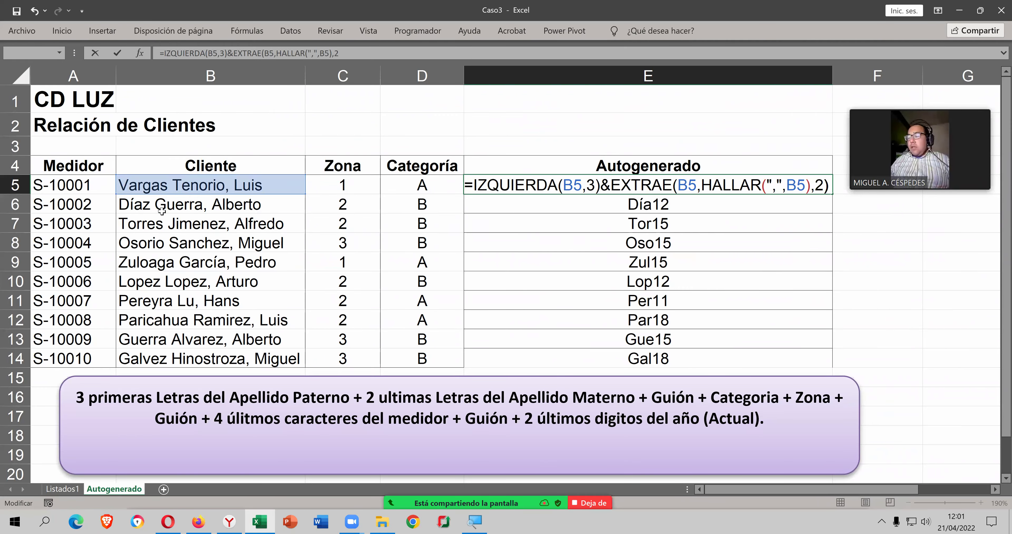
key("ctrl+Return")
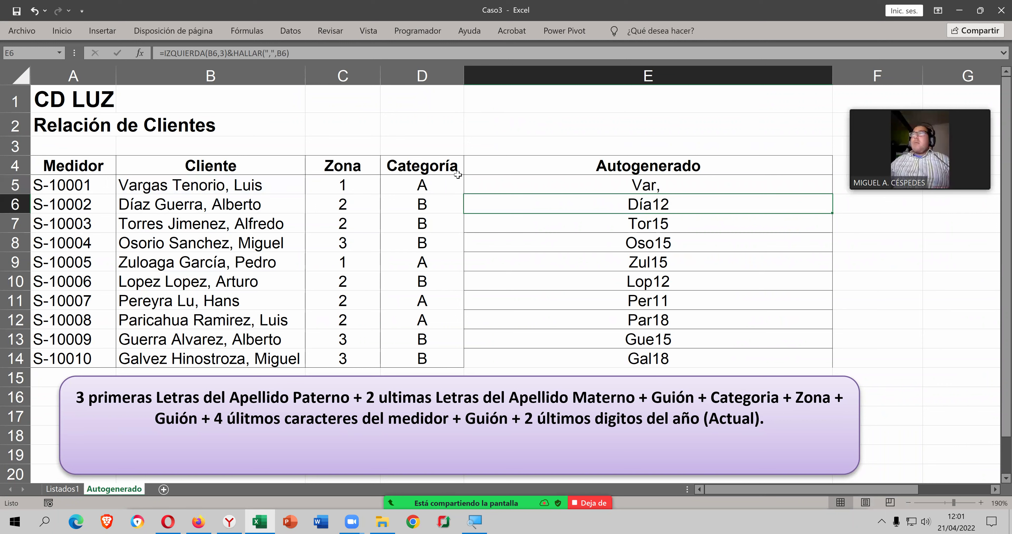
left_click(830, 186)
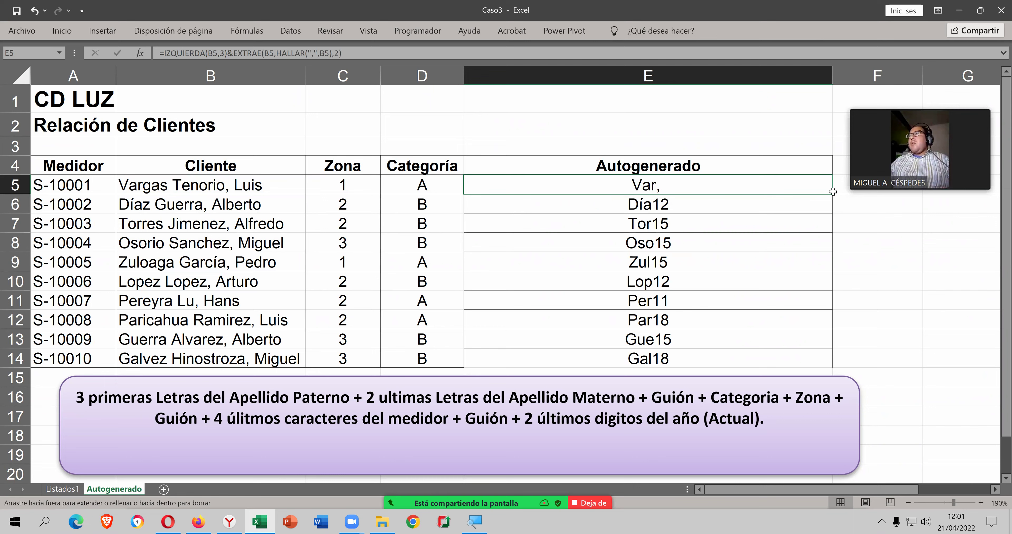
double_click(833, 191)
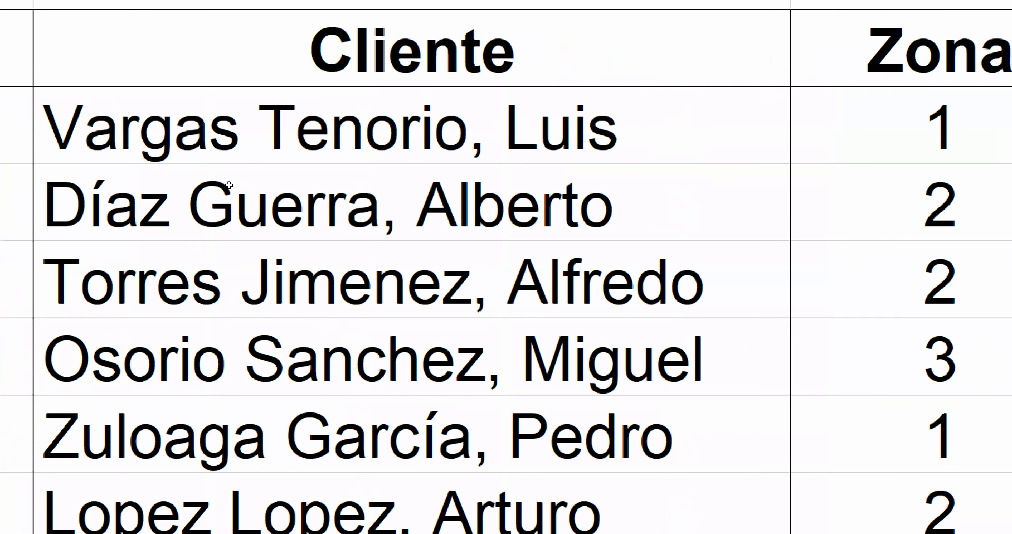
key("F2")
key("Left")
key("Left")
key("Left")
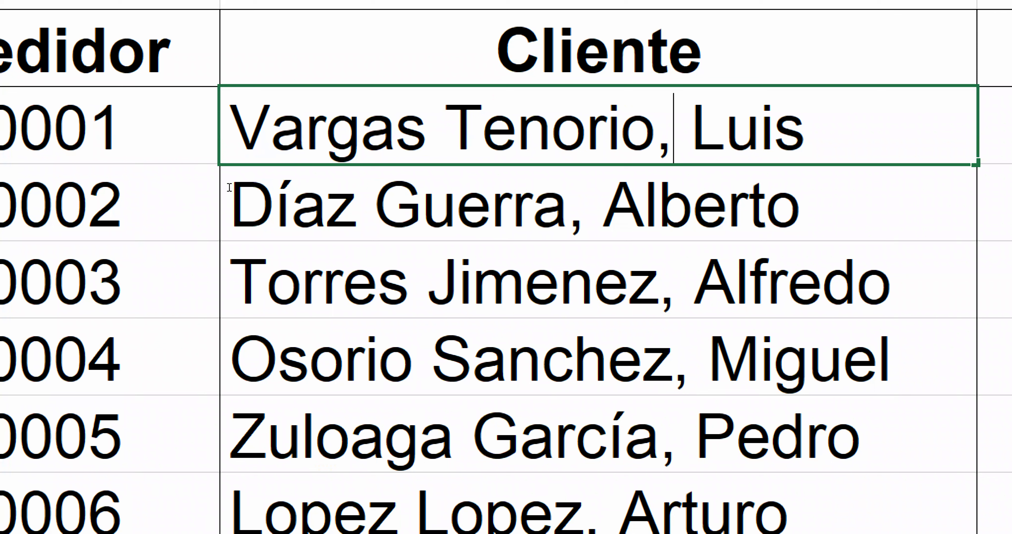
key("Left")
key("shift+Right")
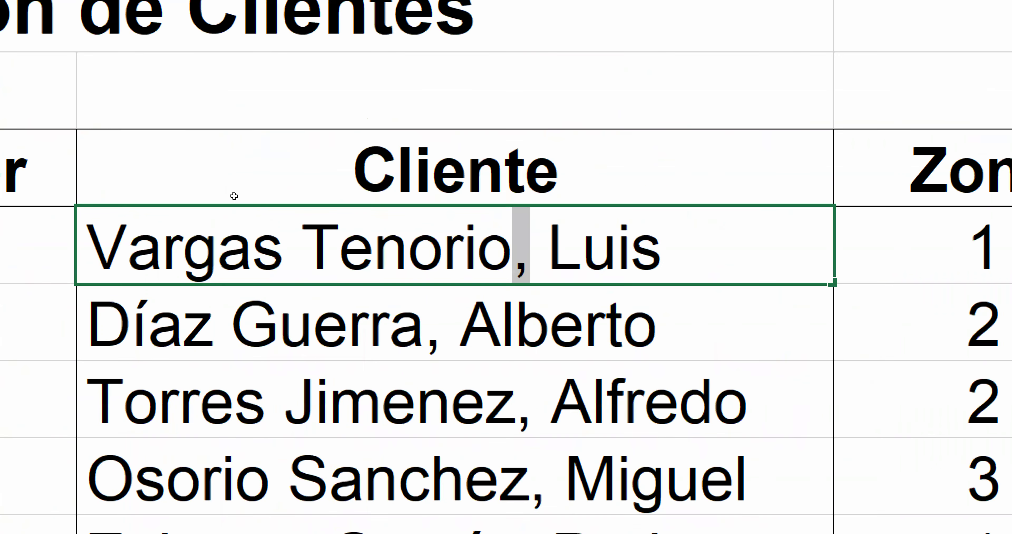
key("shift+Right")
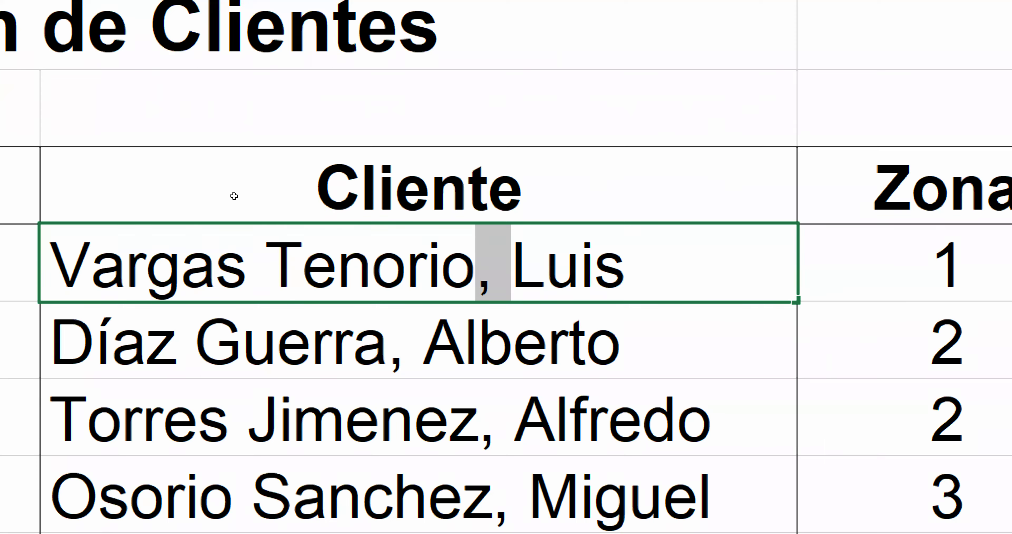
key("Left")
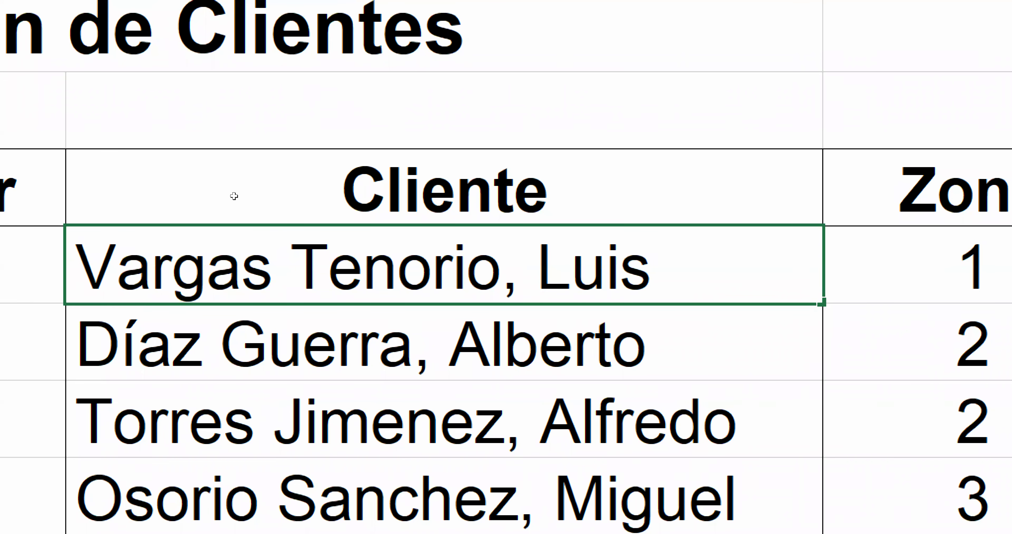
key("shift+Left")
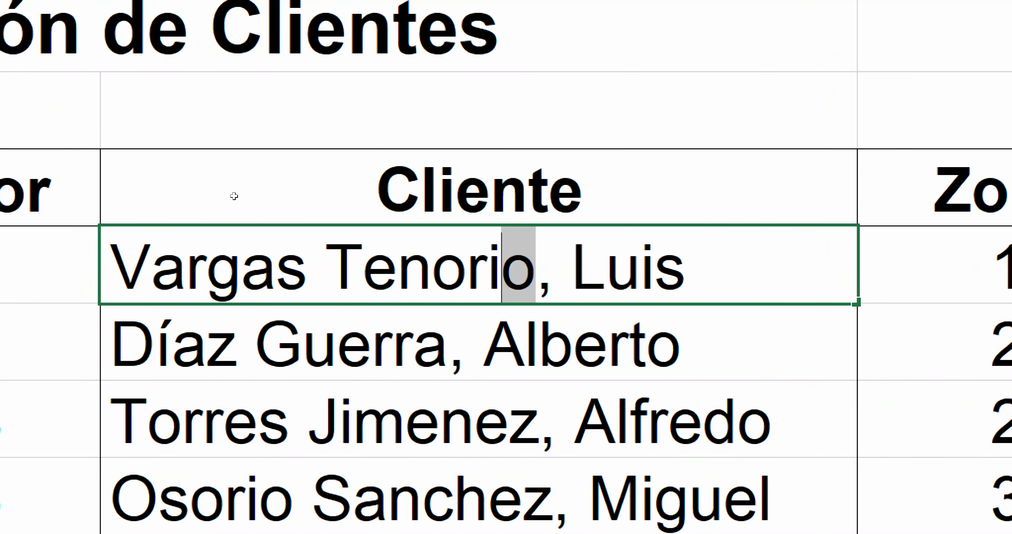
key("shift+Left")
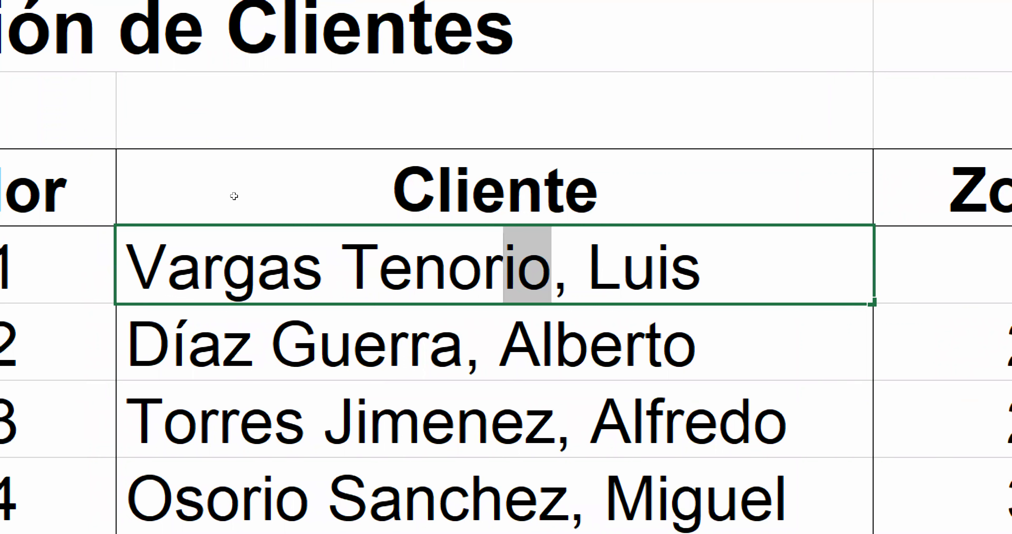
key("shift+Left")
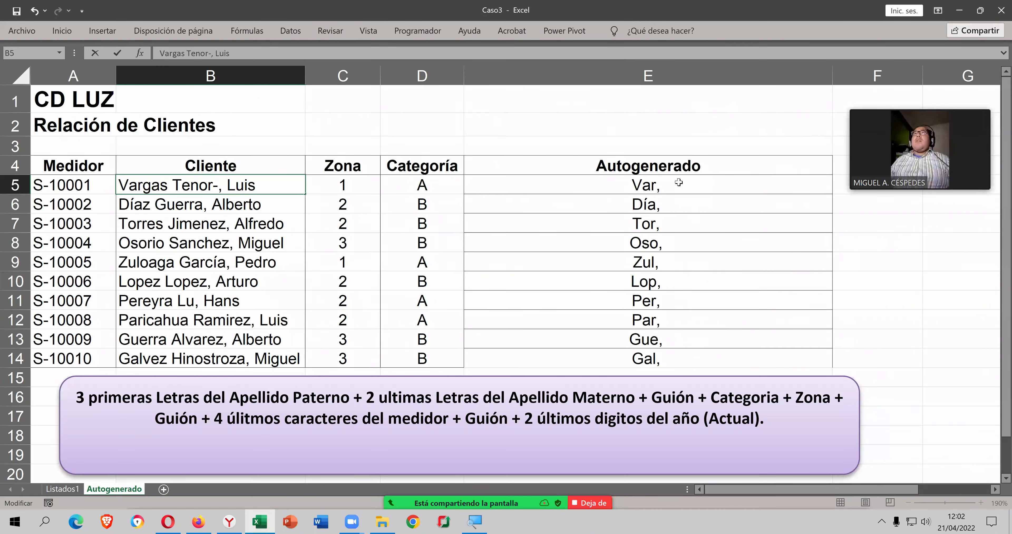
- Change the EXTRAE start in E5 to HALLAR(",",B5)-2
key("Escape")
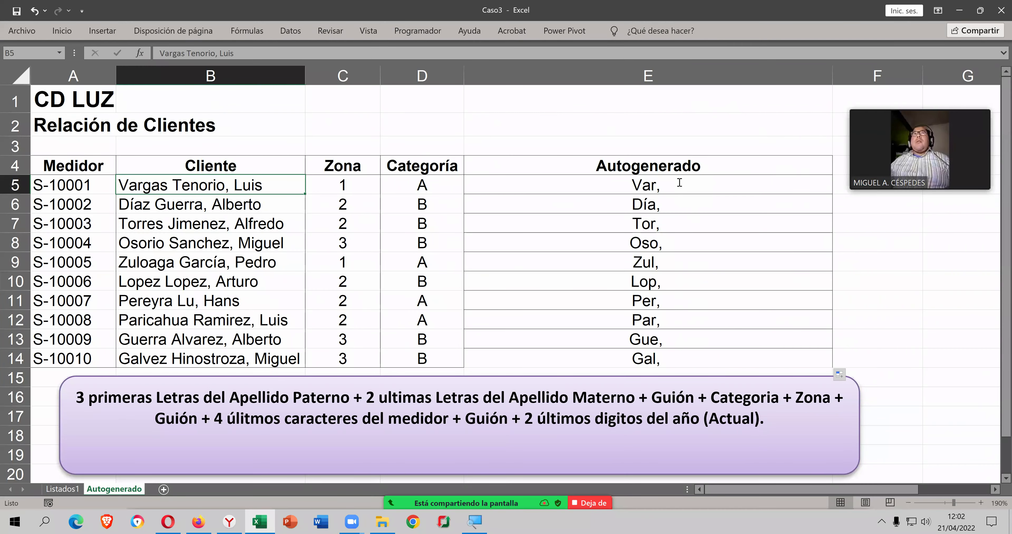
double_click(679, 183)
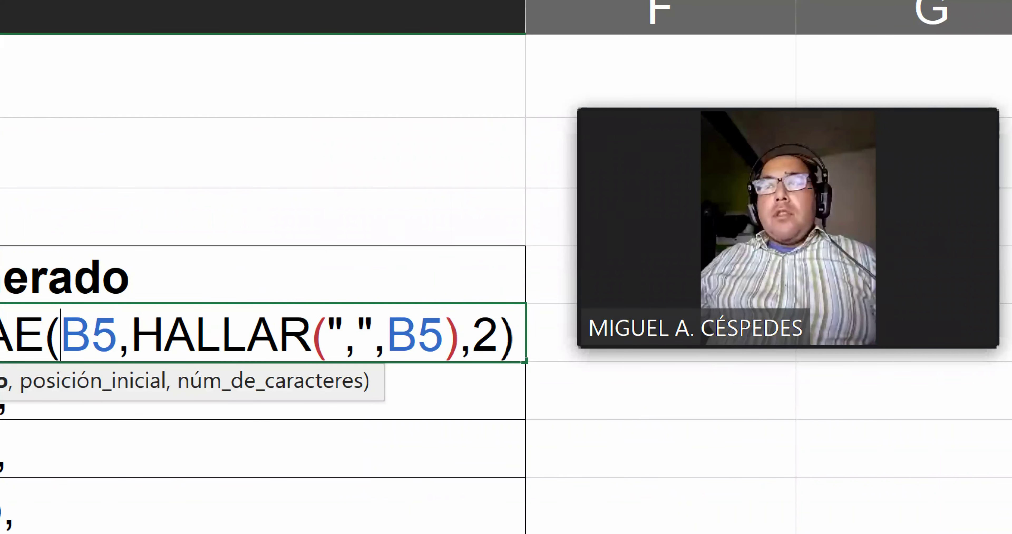
key("Right")
key("Right")
key("Right")
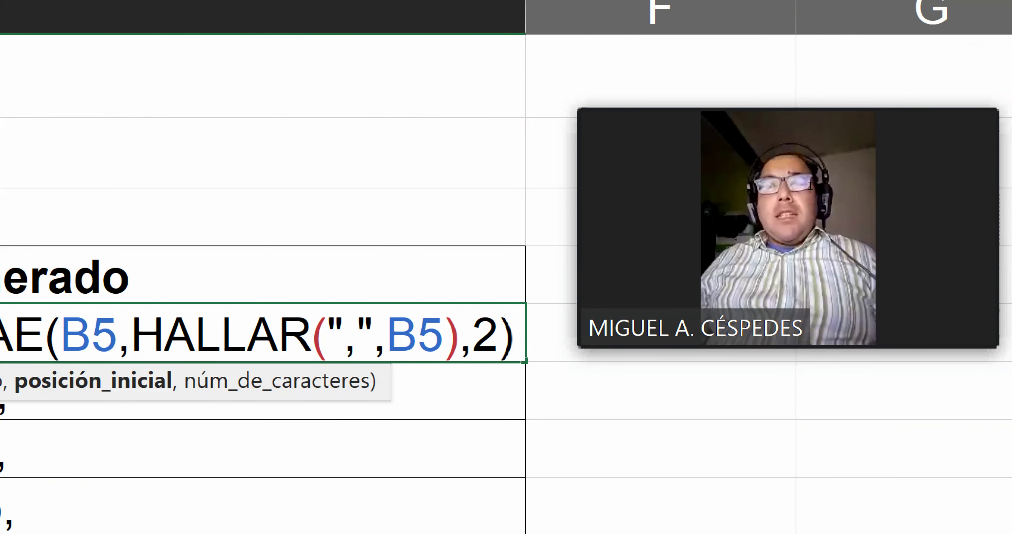
type("-")
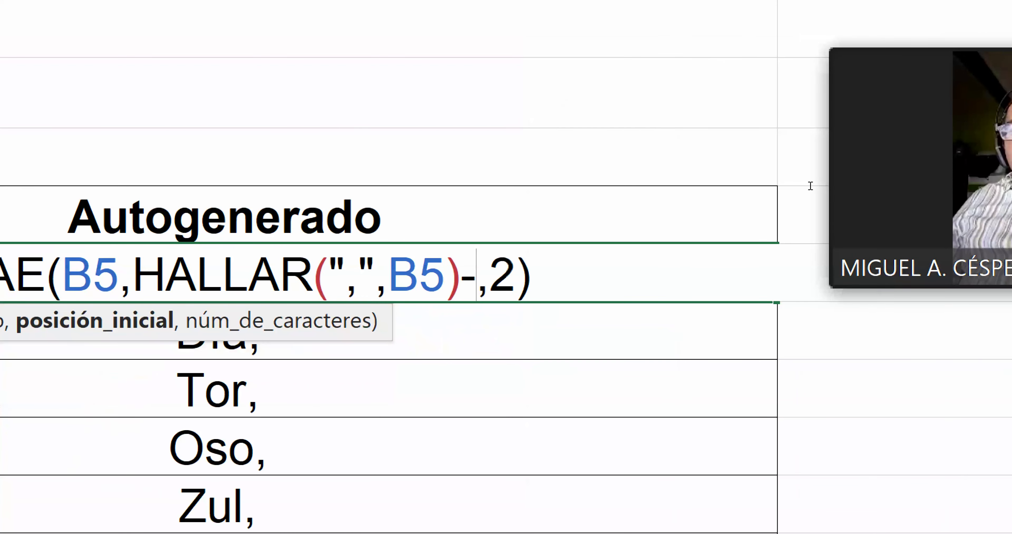
type("2")
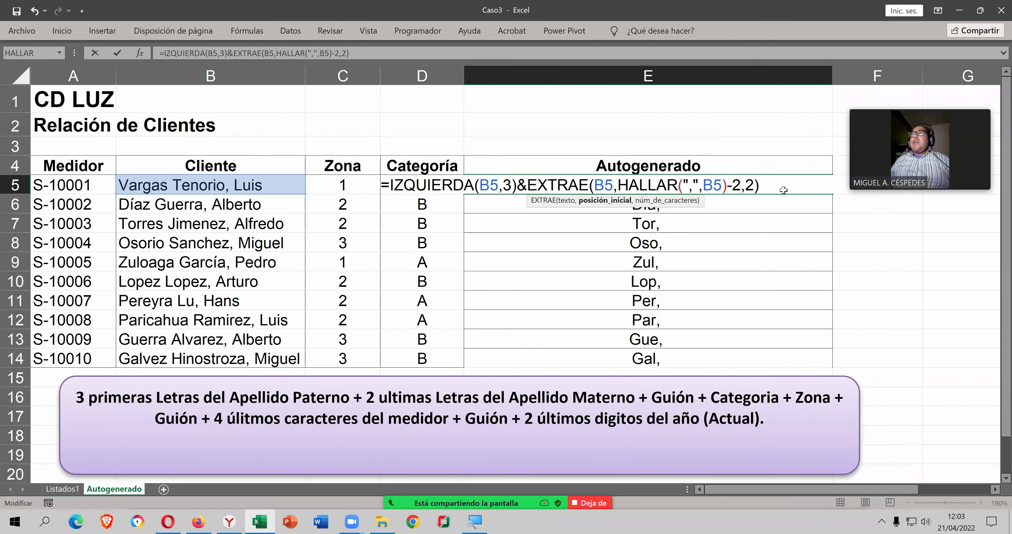
key("Return")
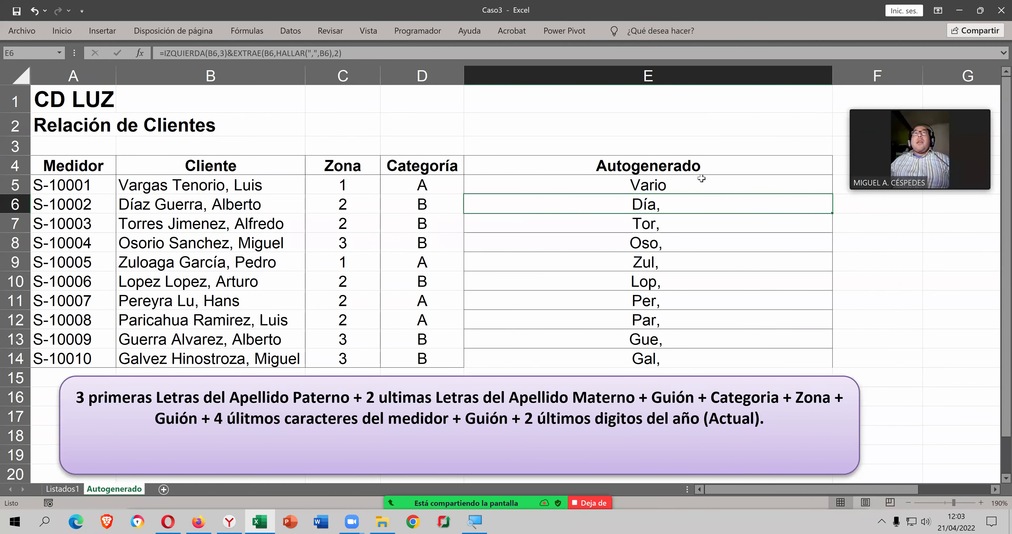
left_click(702, 180)
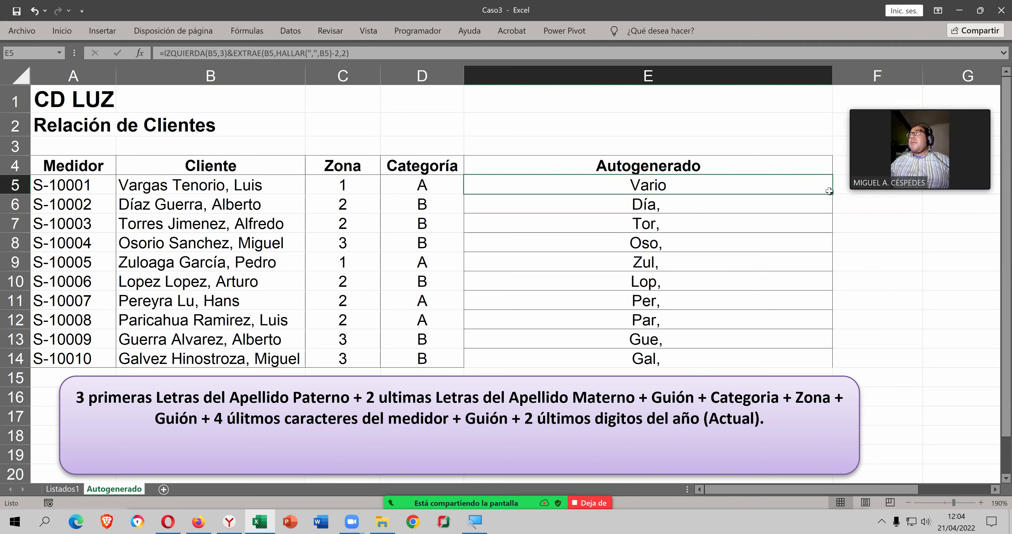
- Copy the E5 formula down through E14 to produce five-letter client codes
left_click_drag(832, 206, 833, 211)
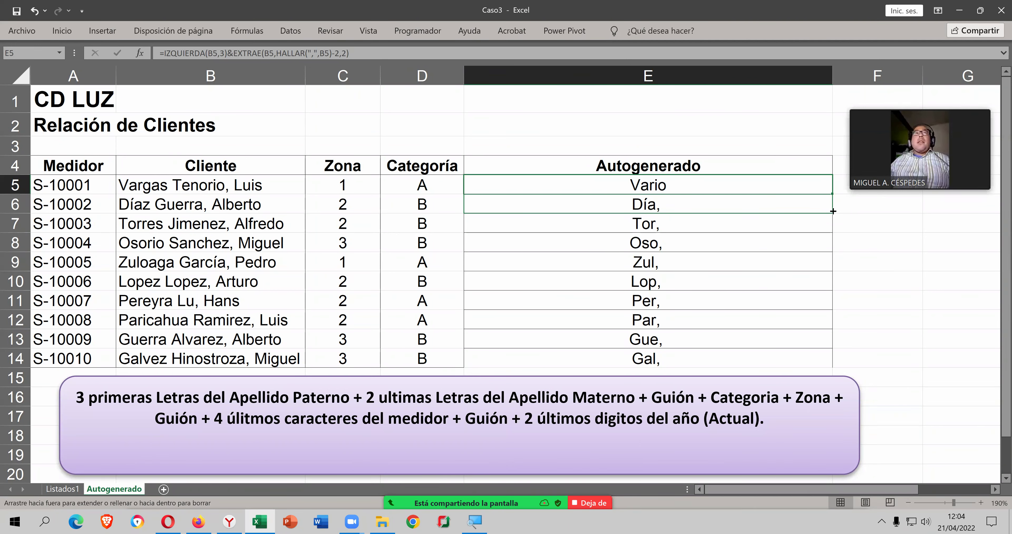
left_click_drag(832, 211, 833, 211)
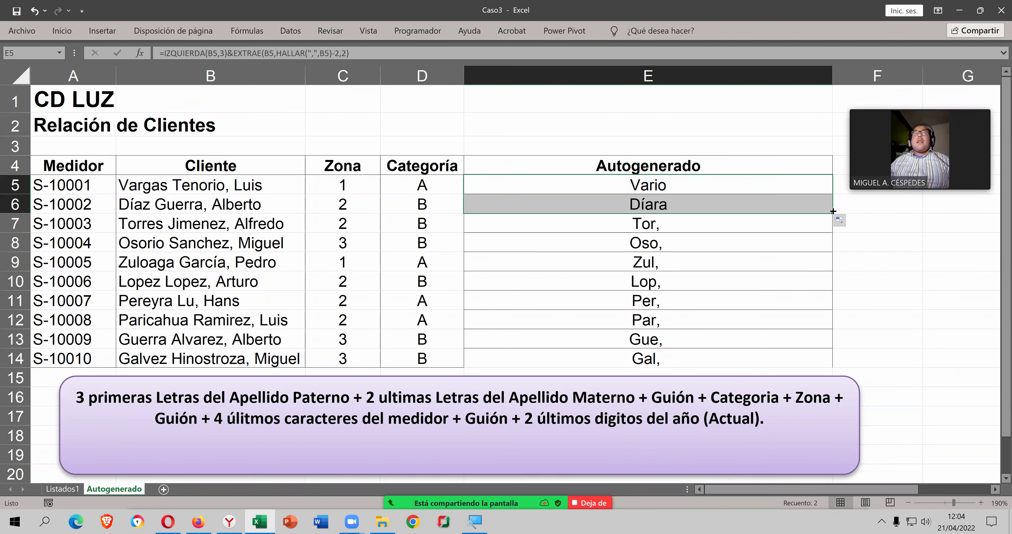
left_click_drag(833, 211, 837, 230)
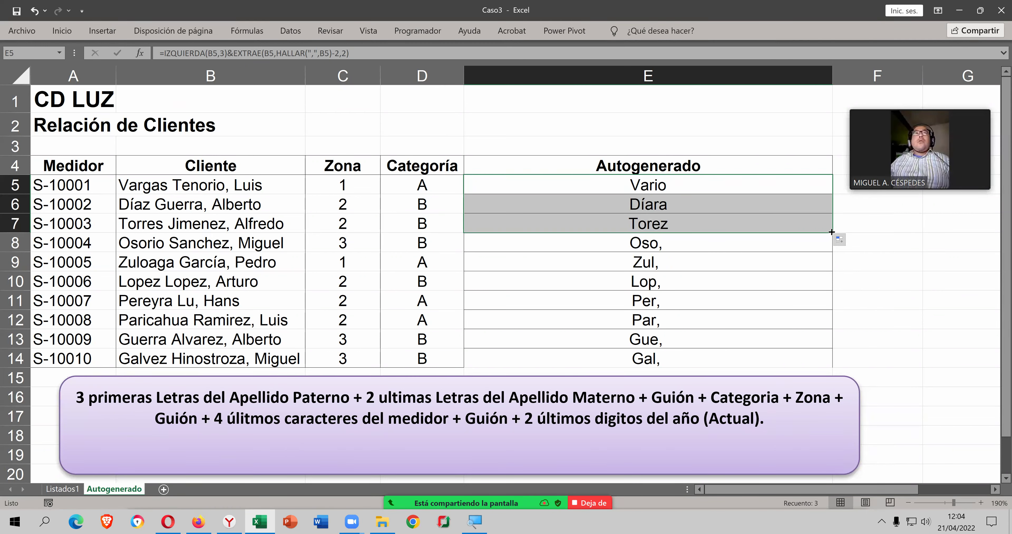
left_click_drag(832, 232, 836, 245)
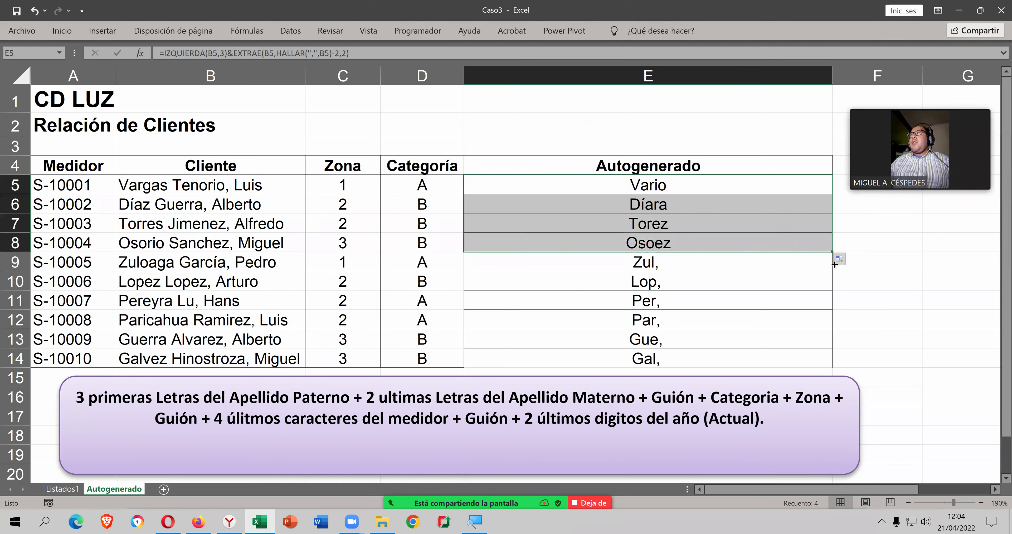
left_click_drag(835, 265, 834, 265)
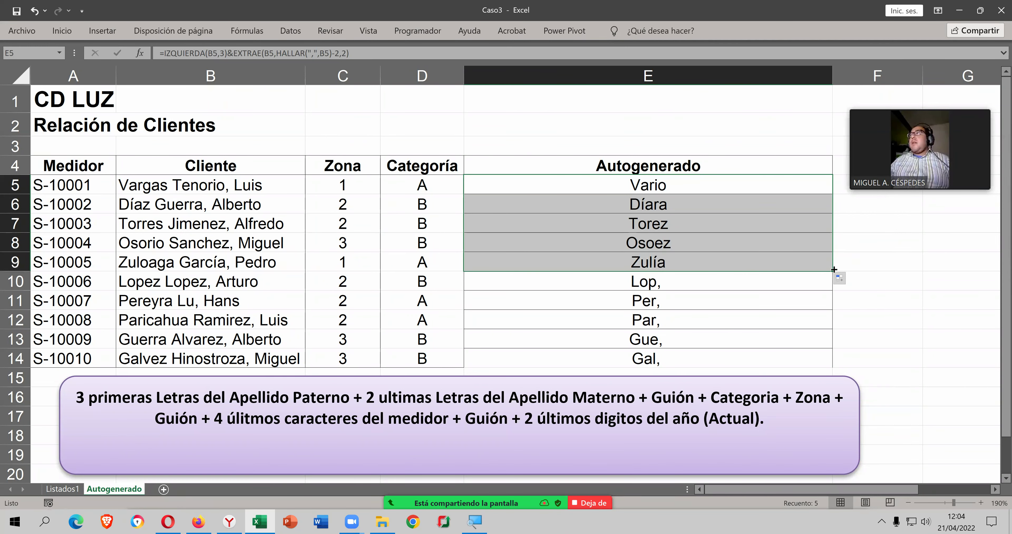
left_click_drag(833, 274, 833, 283)
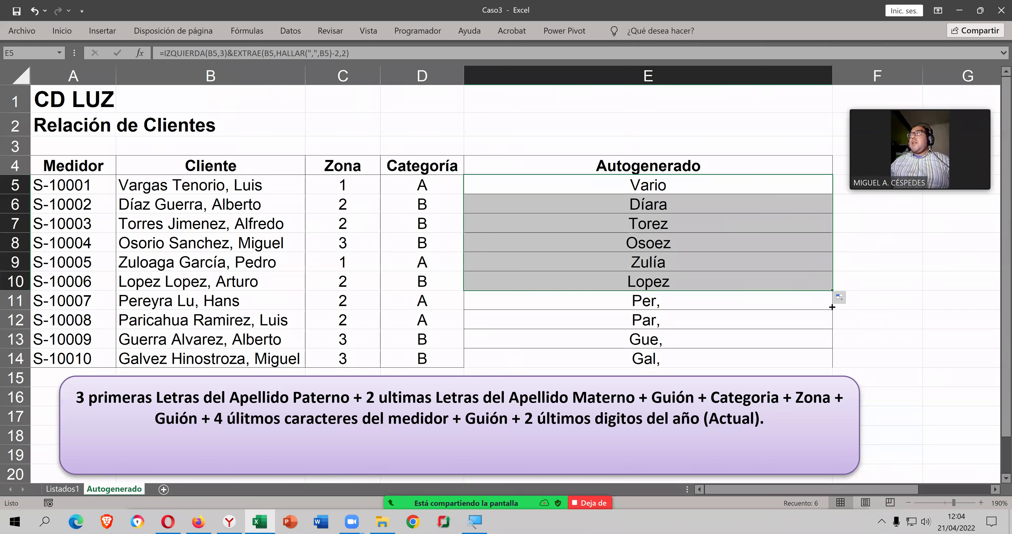
left_click_drag(833, 307, 833, 310)
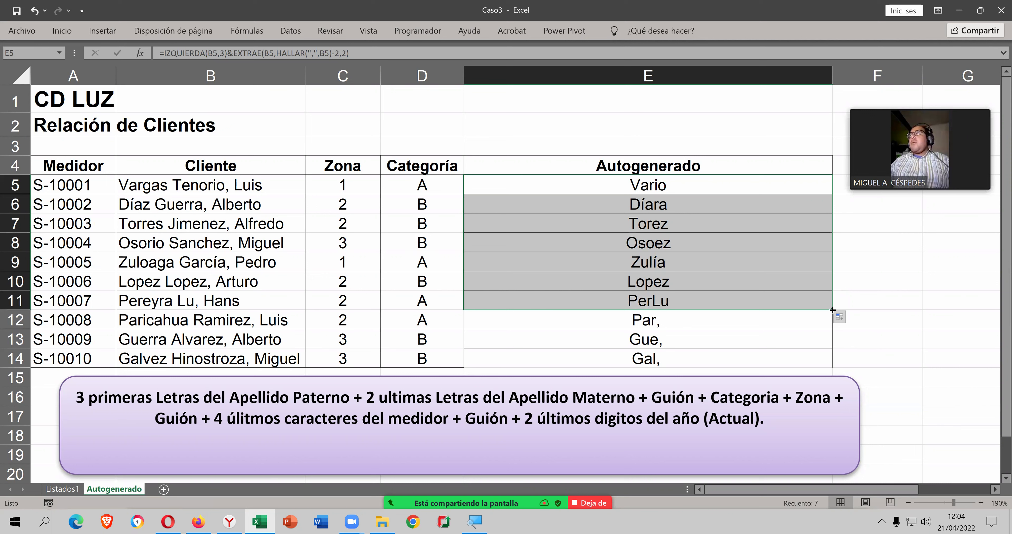
left_click_drag(832, 310, 832, 324)
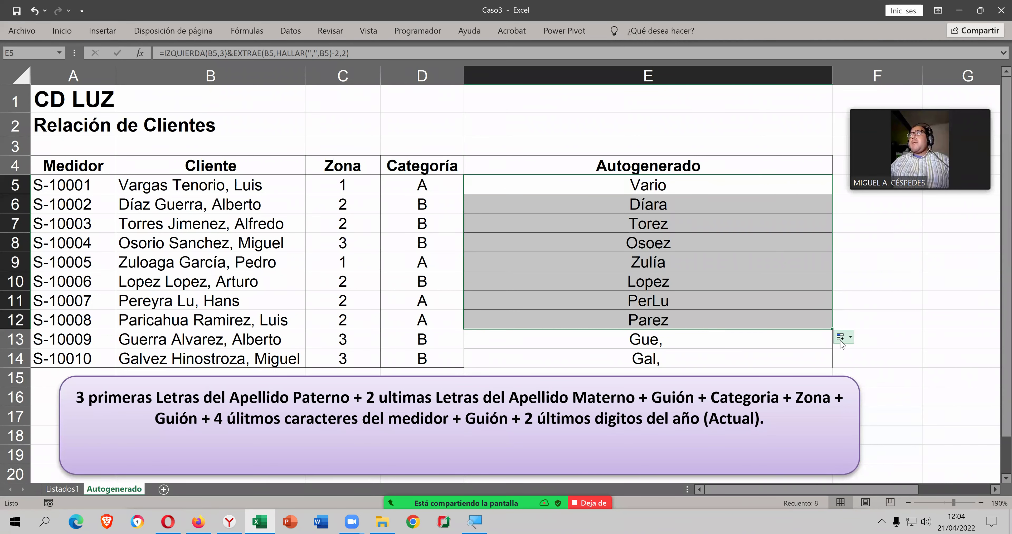
left_click_drag(833, 328, 841, 356)
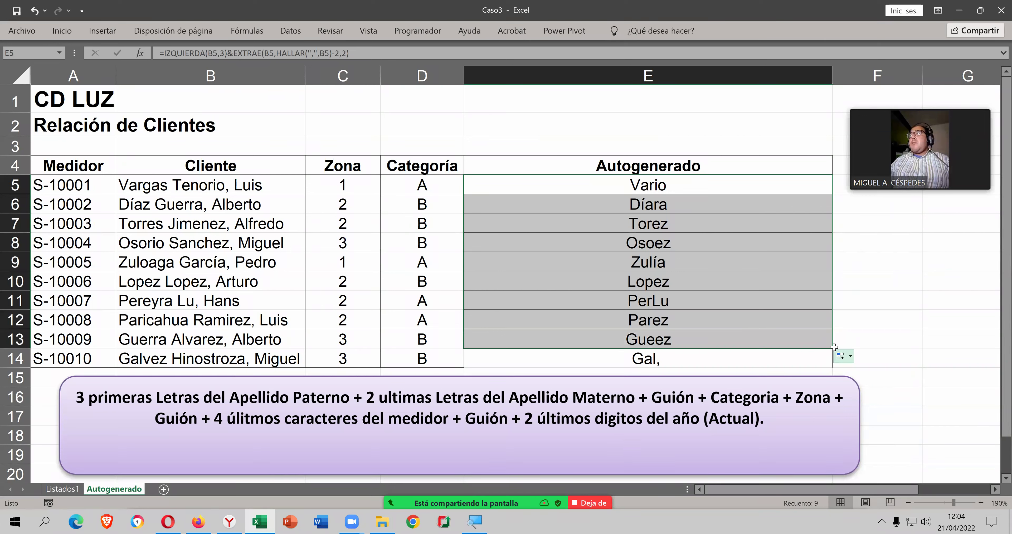
left_click_drag(835, 348, 836, 361)
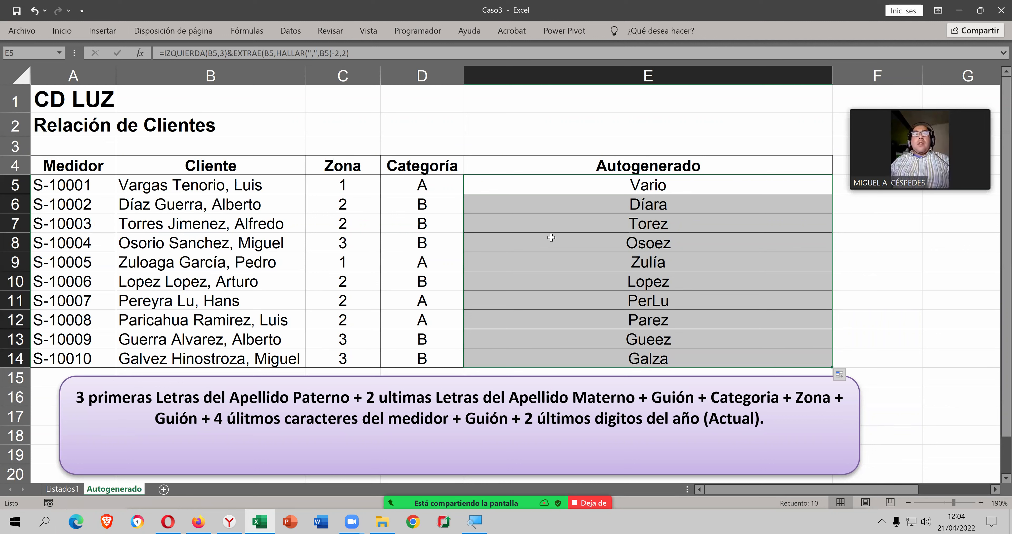
double_click(647, 188)
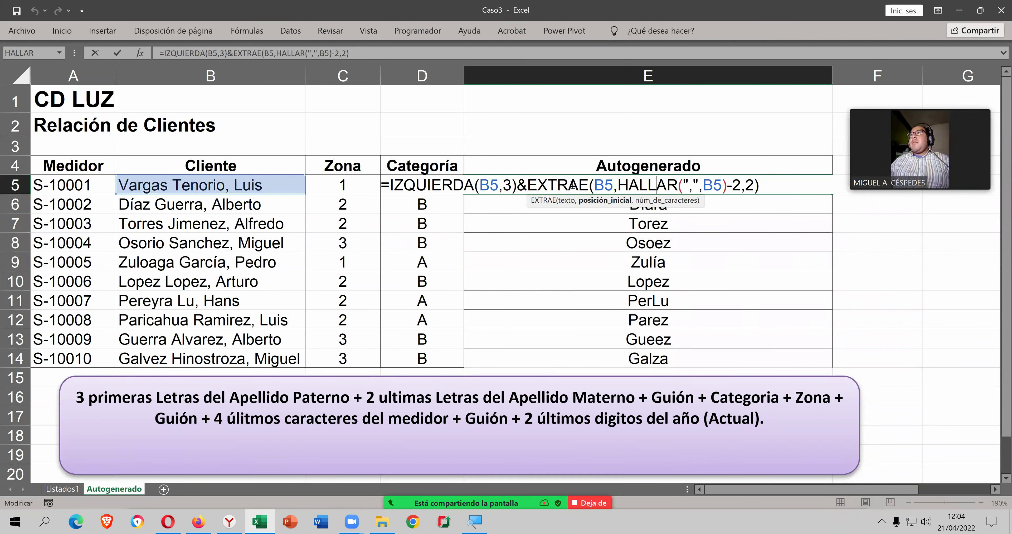
left_click(597, 185)
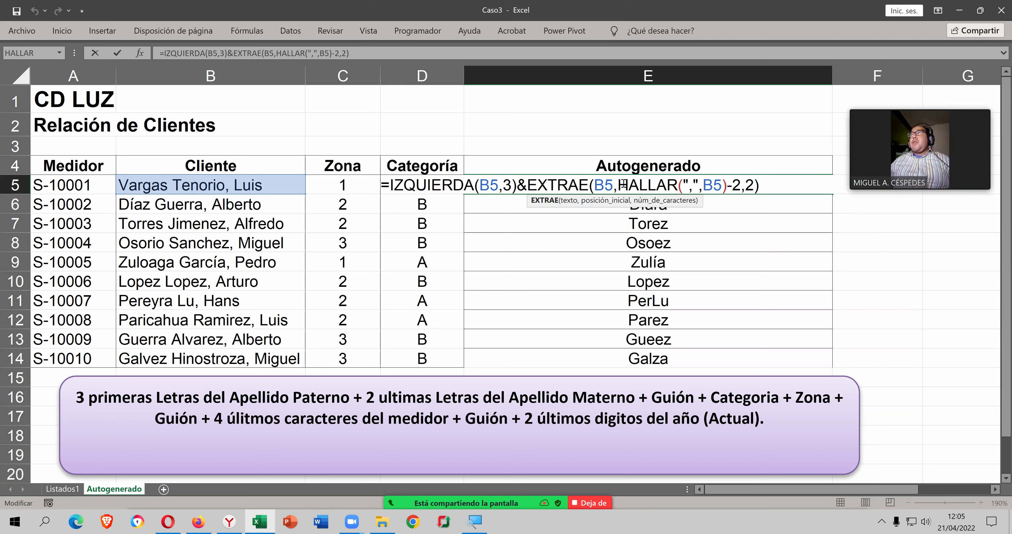
left_click_drag(619, 184, 727, 184)
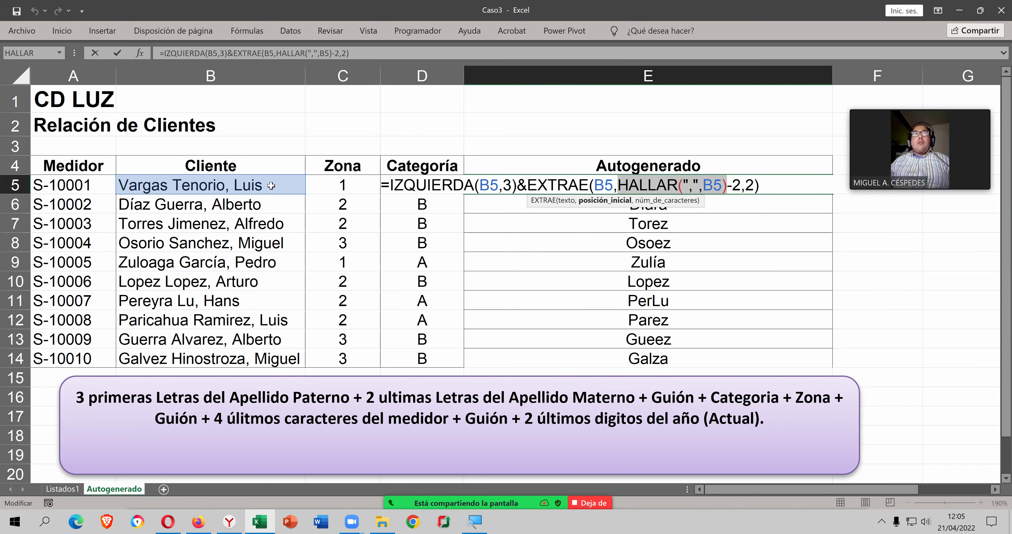
key("ctrl+Return")
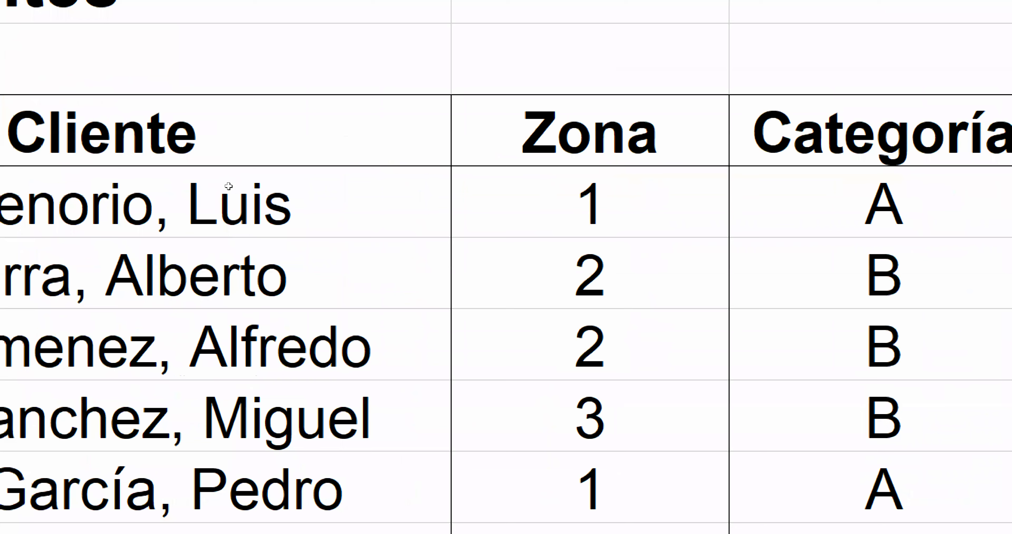
left_click(226, 186)
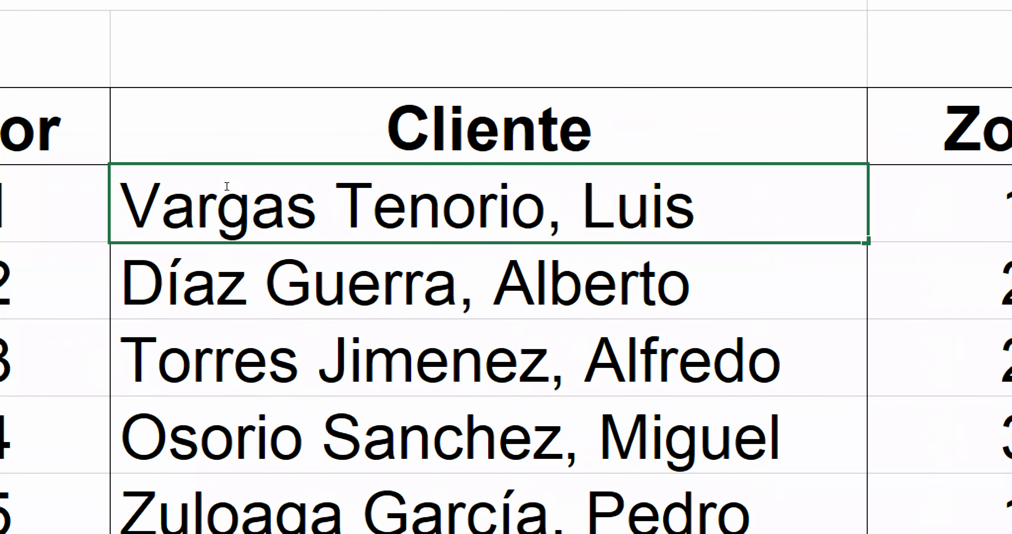
key("Left")
key("shift+Right")
key("shift+Right")
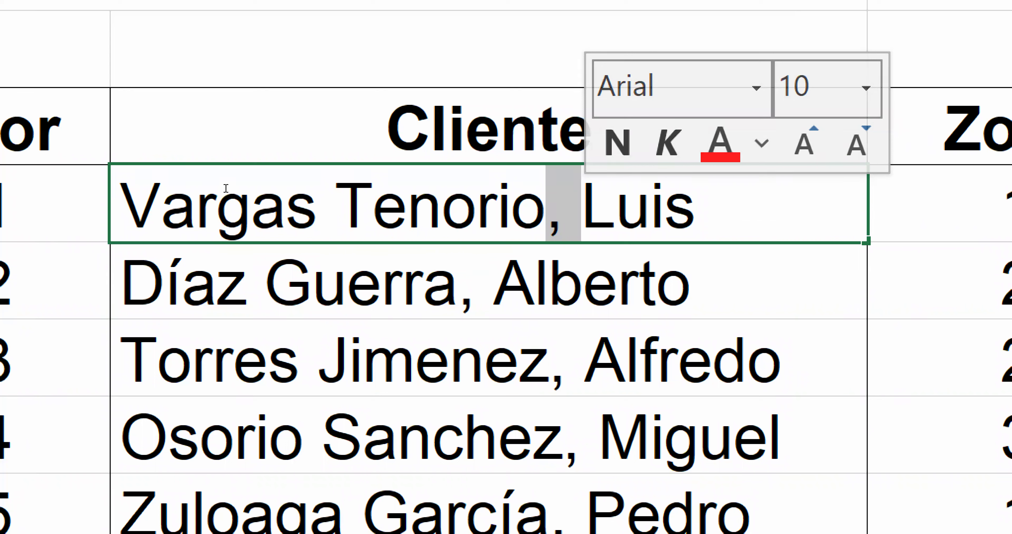
key("Escape")
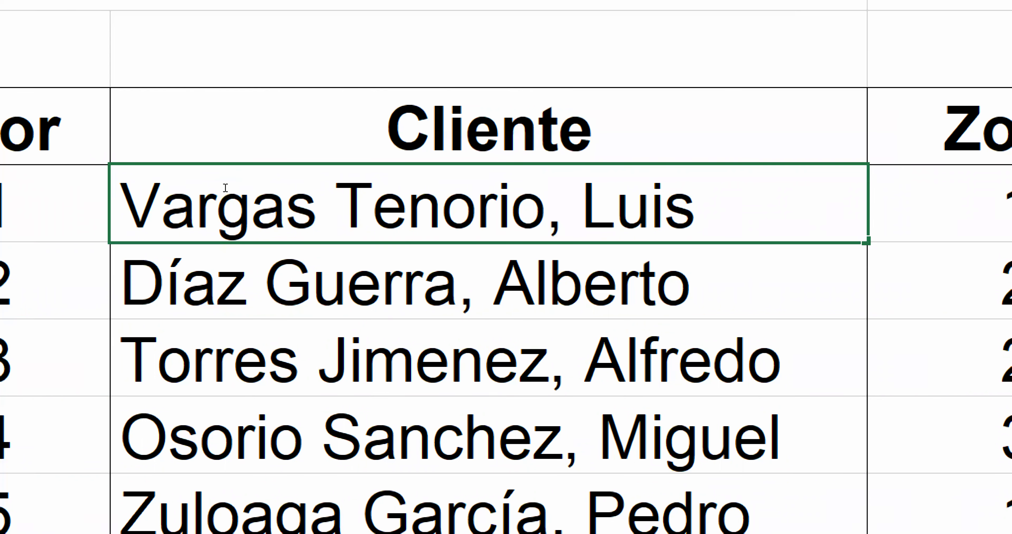
key("shift+Left")
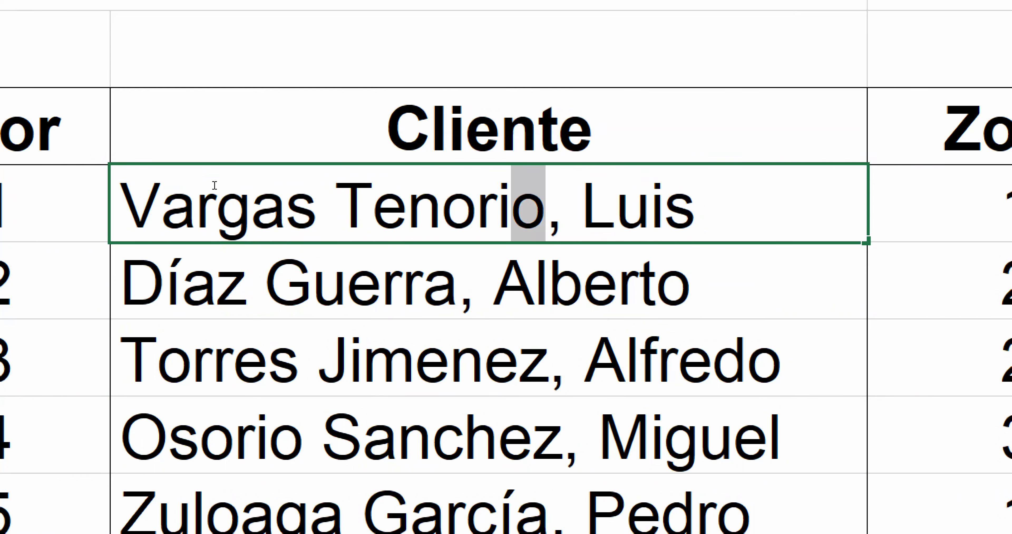
key("shift+Left")
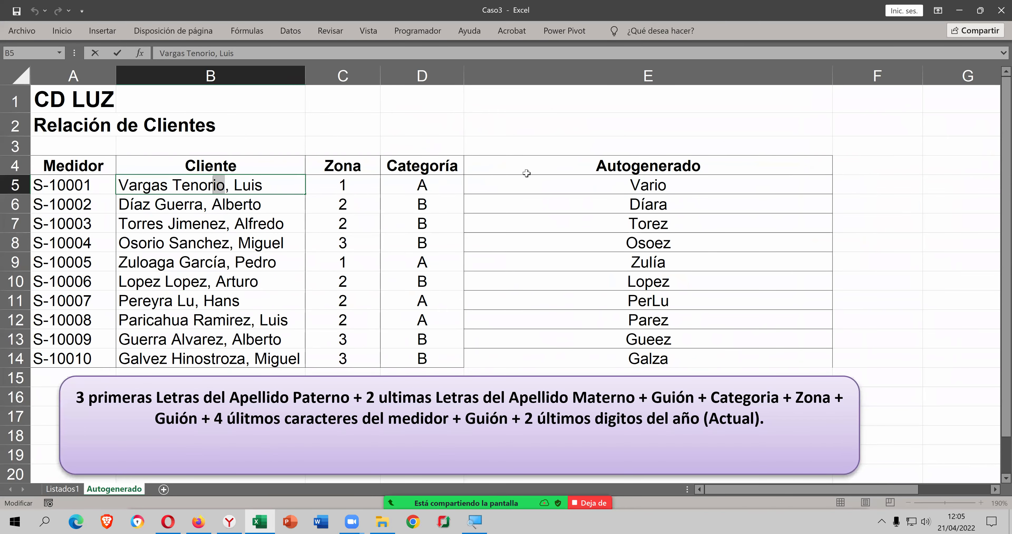
- Commit the =IZQUIERDA(B5,3)&EXTRAE(...) formula in E5 so it displays Vario
double_click(524, 183)
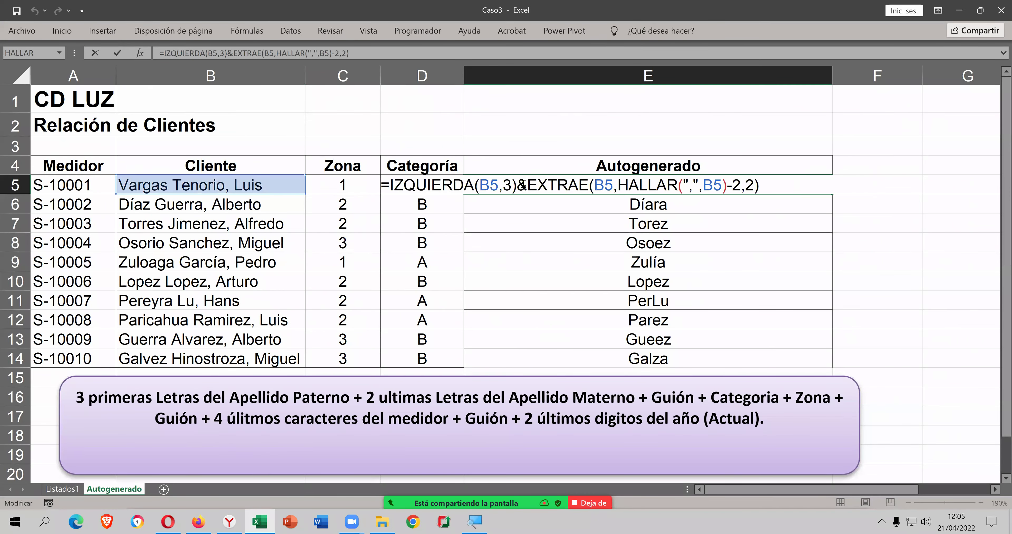
left_click(373, 56)
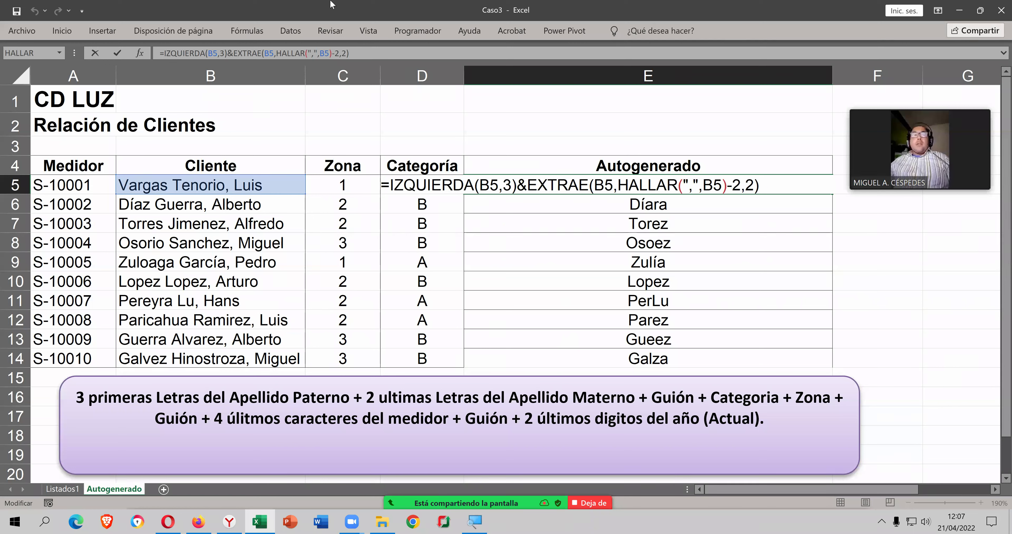
left_click(781, 182)
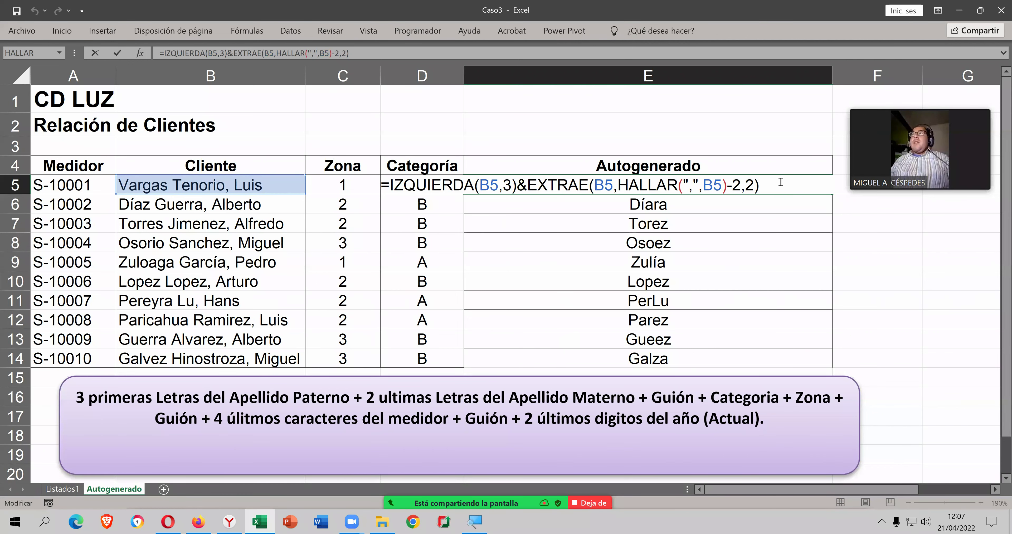
key("Return")
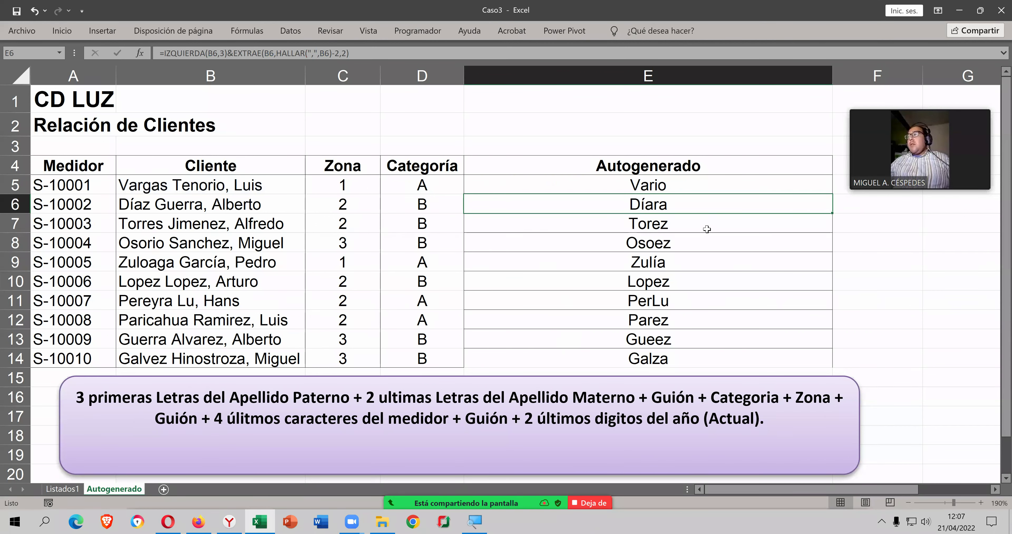
- Append &"-"& to the E5 formula so the first code reads Vario-
left_click(711, 178)
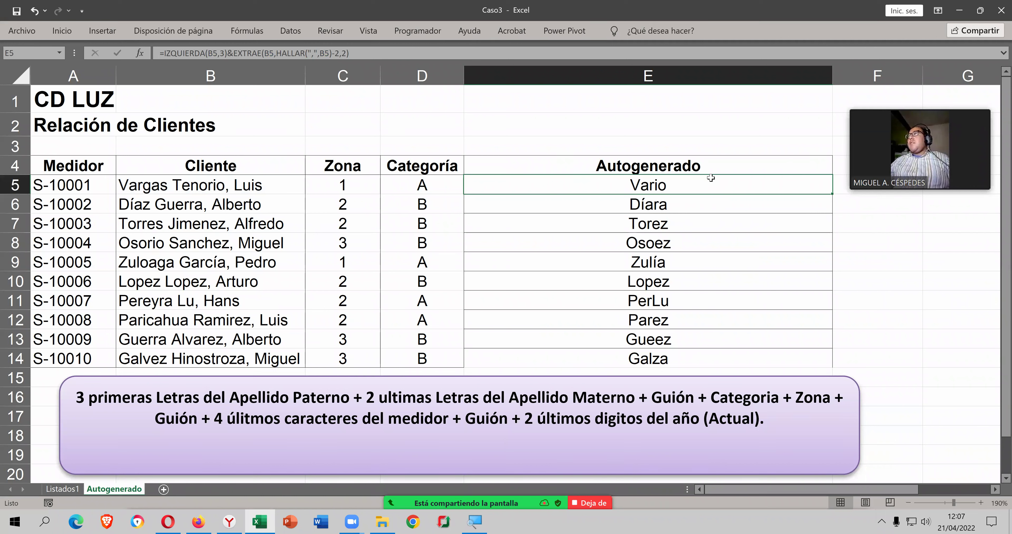
double_click(711, 178)
left_click(781, 185)
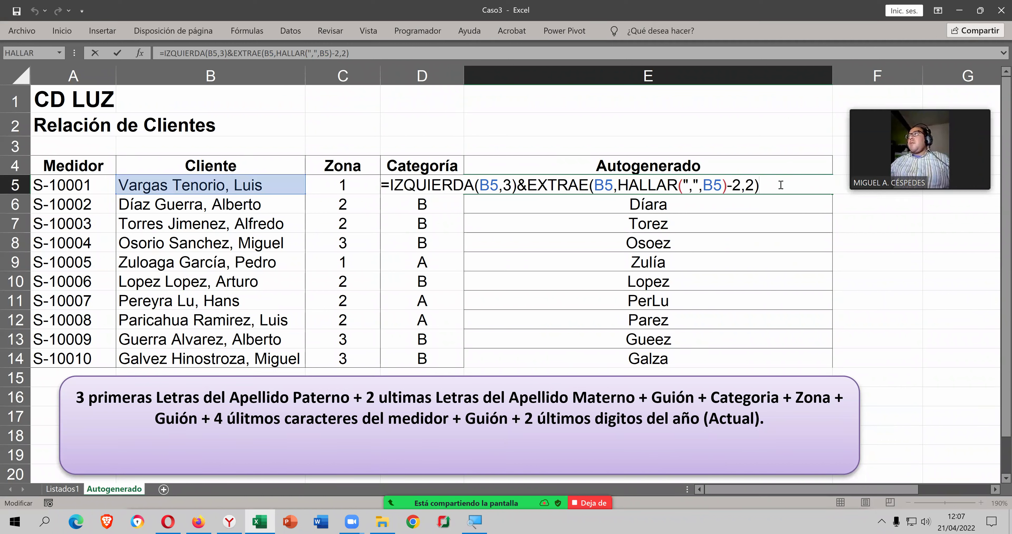
type("&\"-")
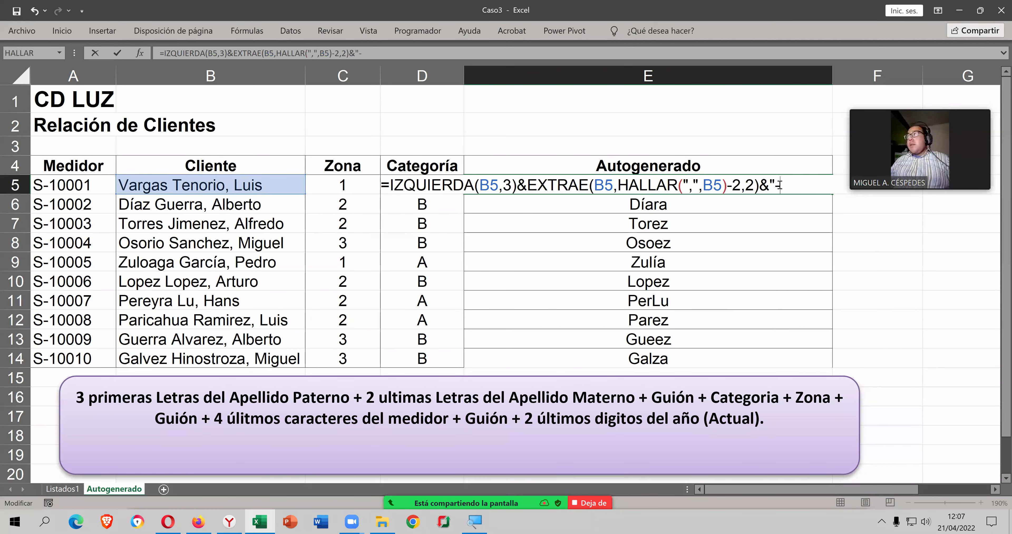
type("\"")
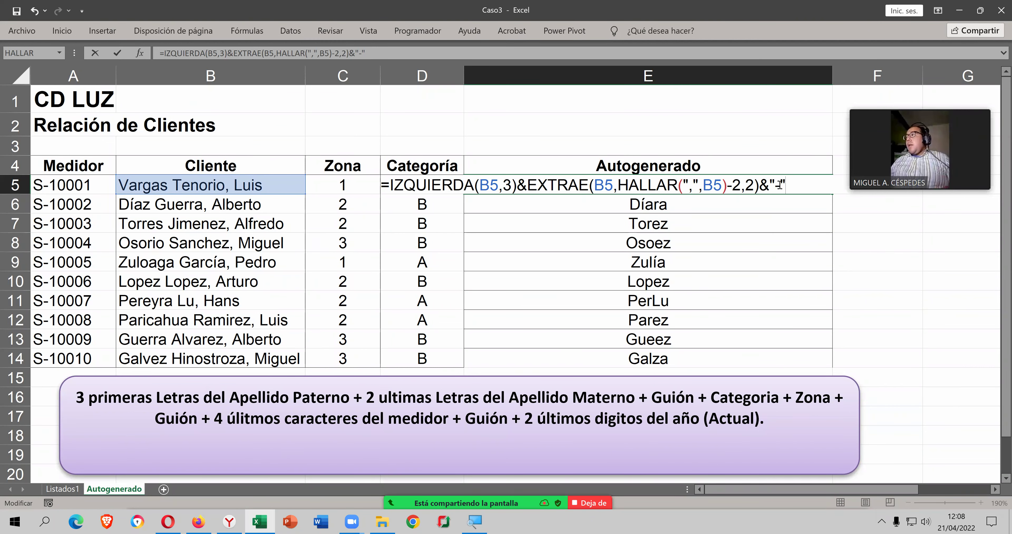
type("&")
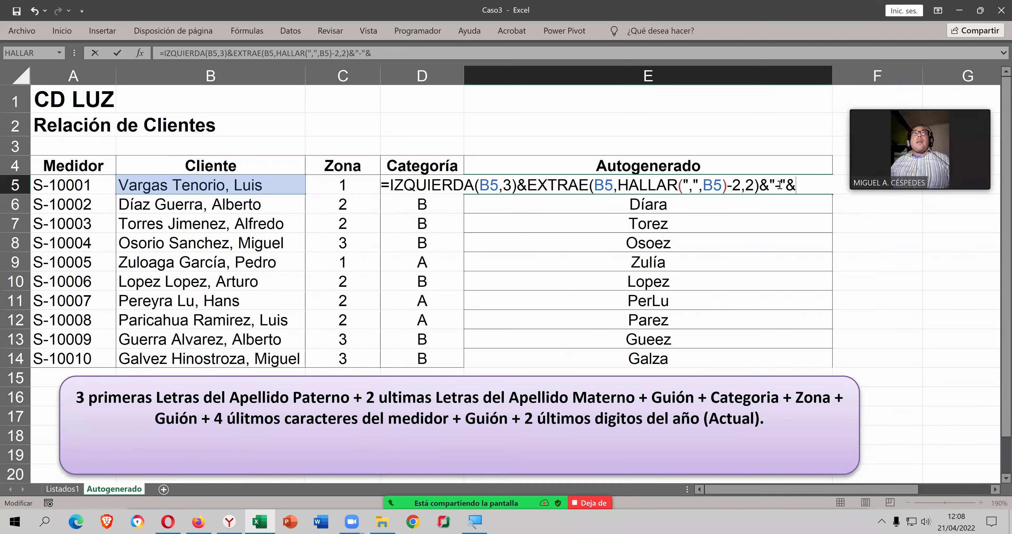
key("Return")
key("Return")
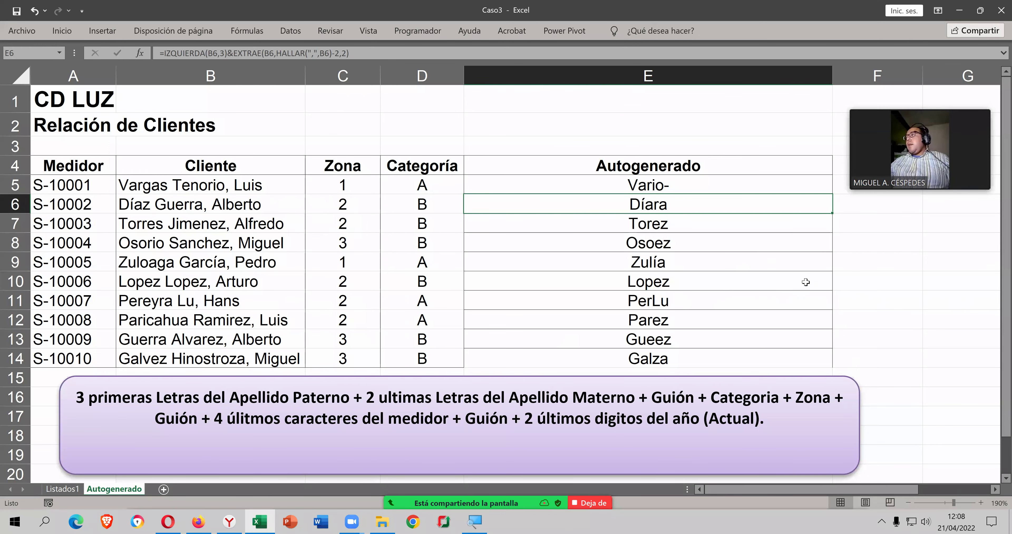
- Widen the Autogenerado column E by dragging its right border well to the right
key("alt")
scroll(802, 283, "down", 1)
scroll(801, 282, "up", 1)
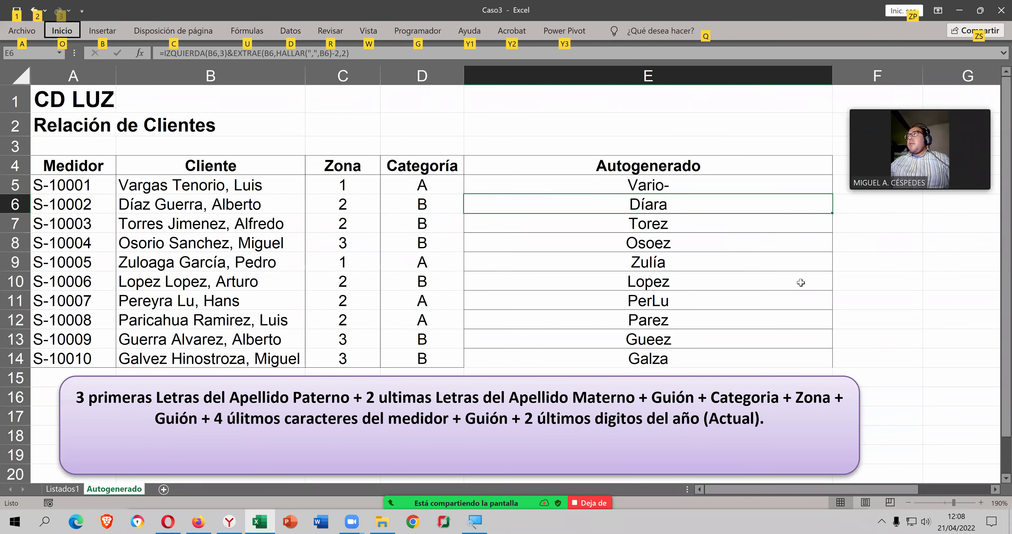
scroll(801, 287, "down", 1)
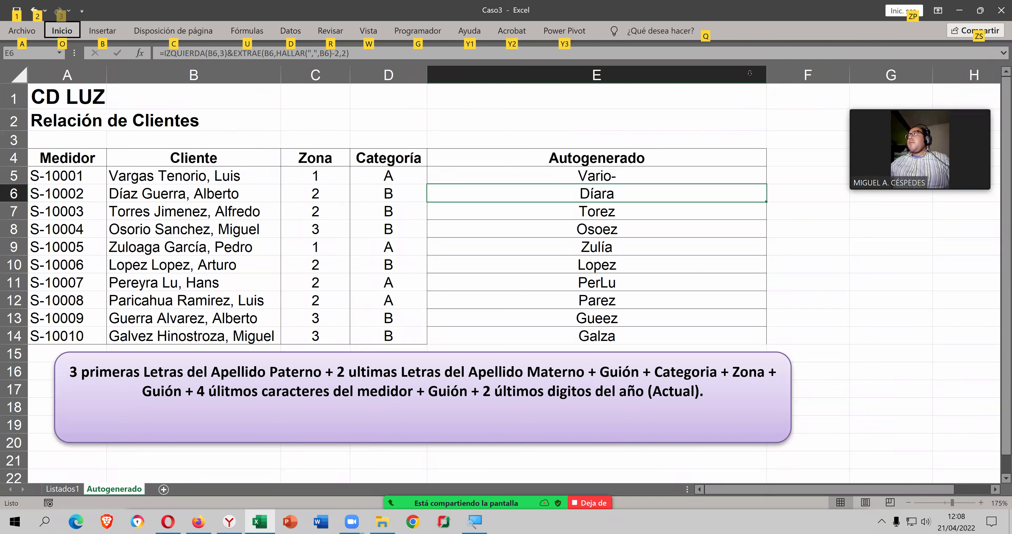
left_click_drag(767, 75, 944, 76)
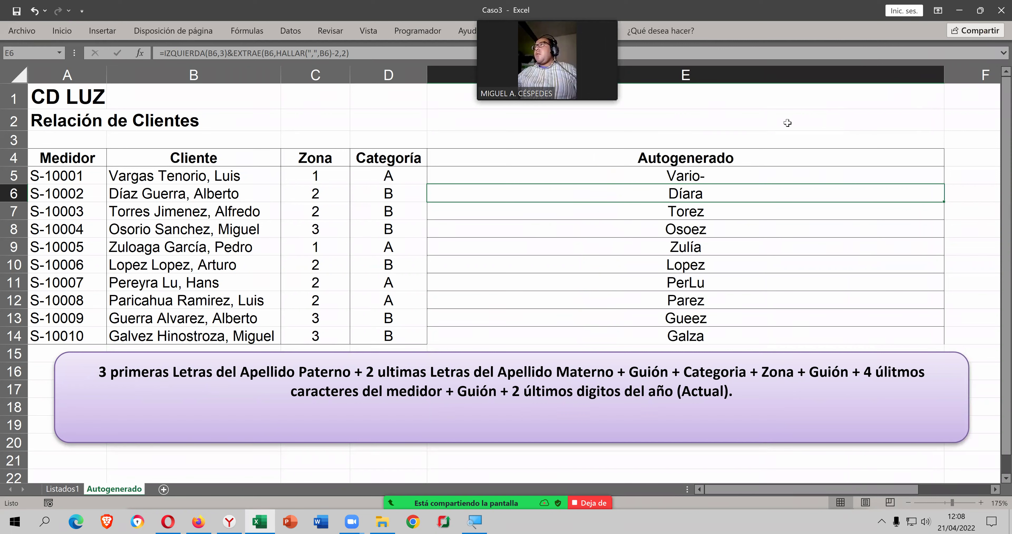
- Append &"CATEGORÍA" after the hyphen in E5's formula, correcting the word's spelling
left_click(743, 174)
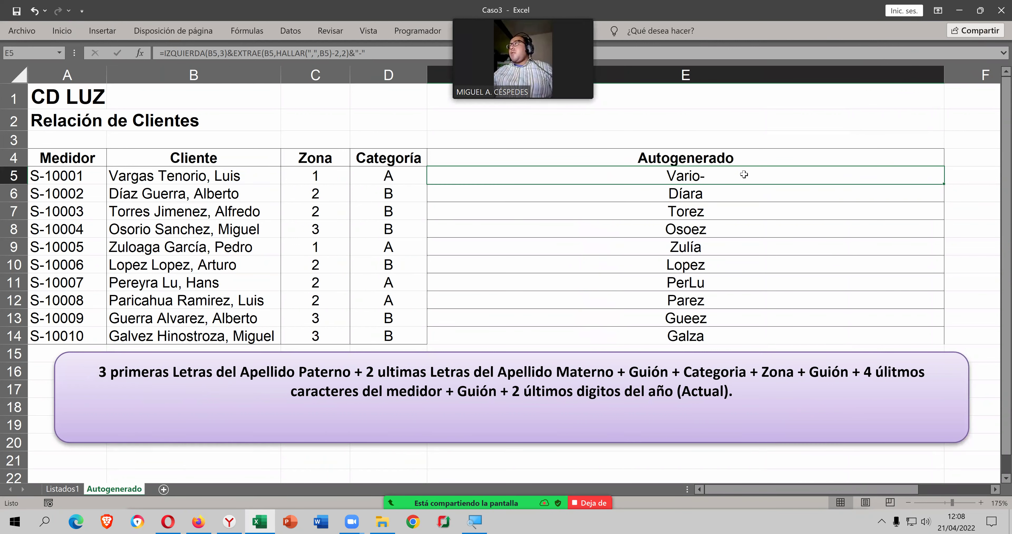
double_click(744, 174)
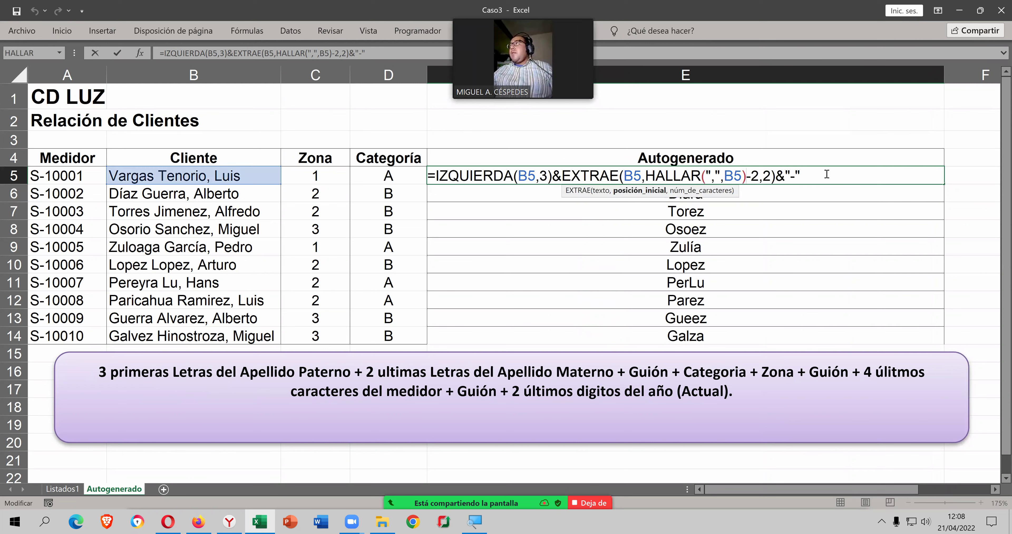
left_click(826, 174)
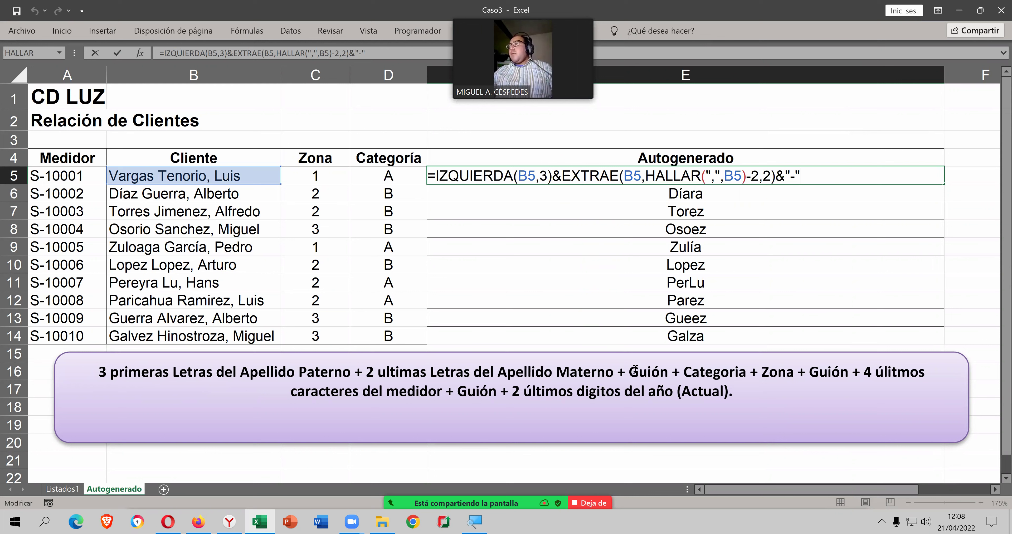
type("&")
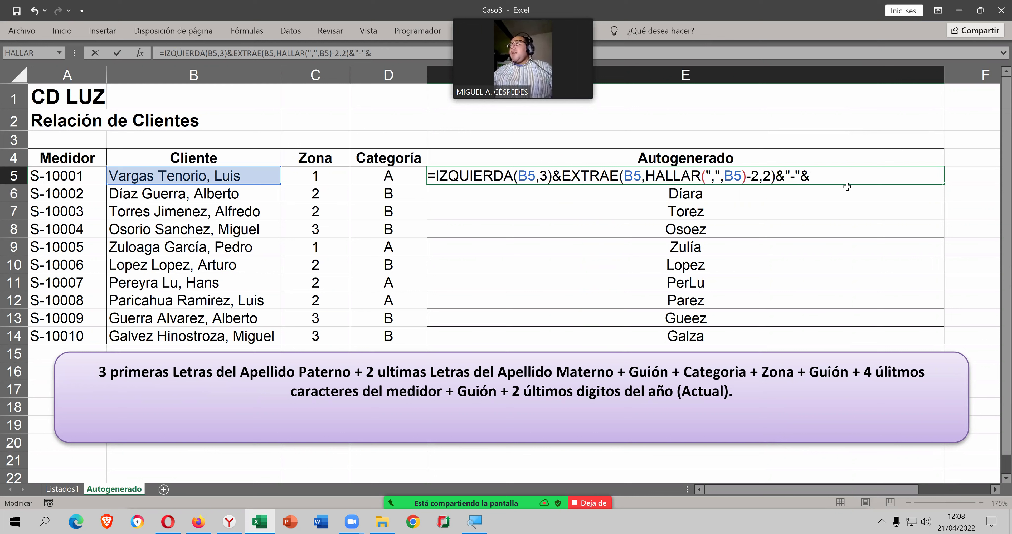
left_click(370, 153)
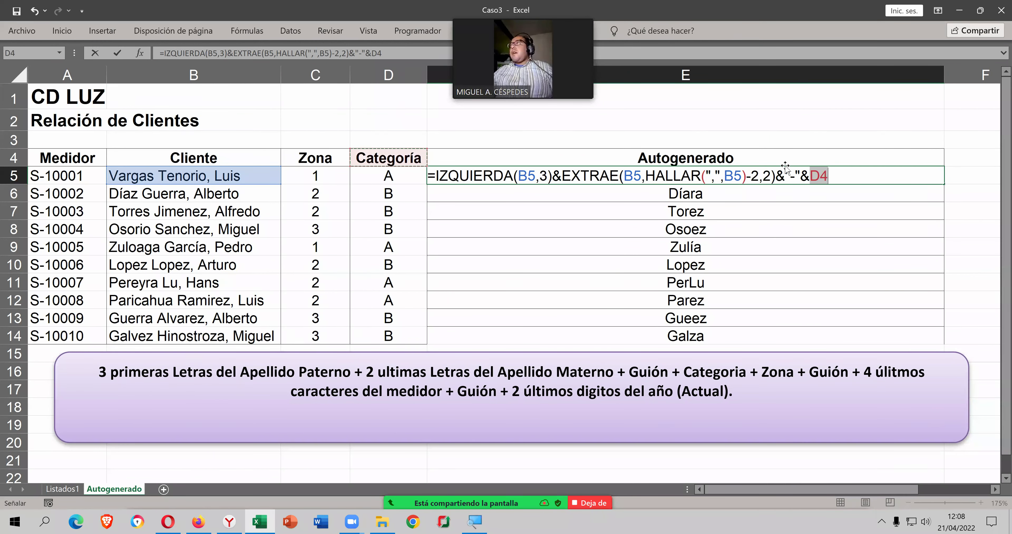
key("BackSpace")
key("BackSpace")
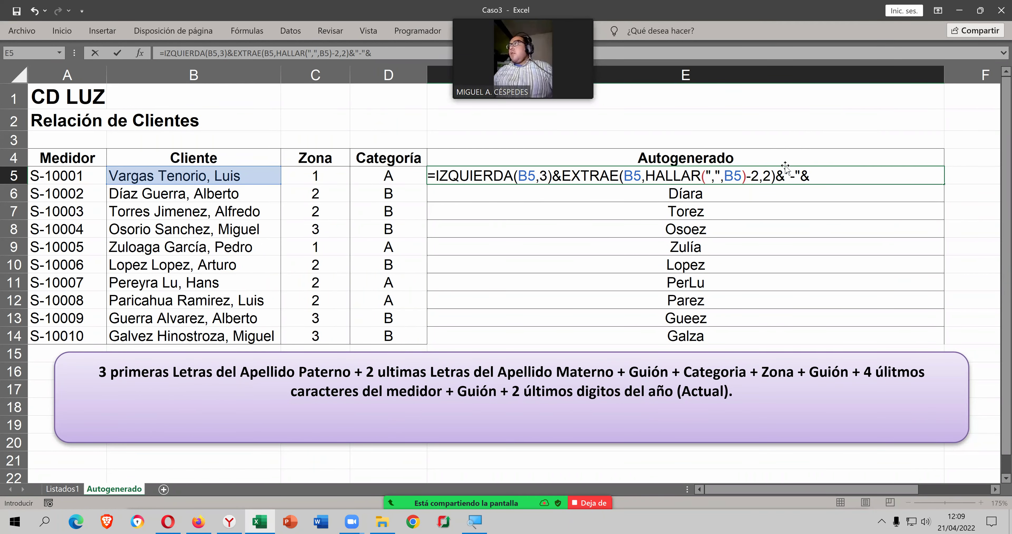
type("\"CATEG")
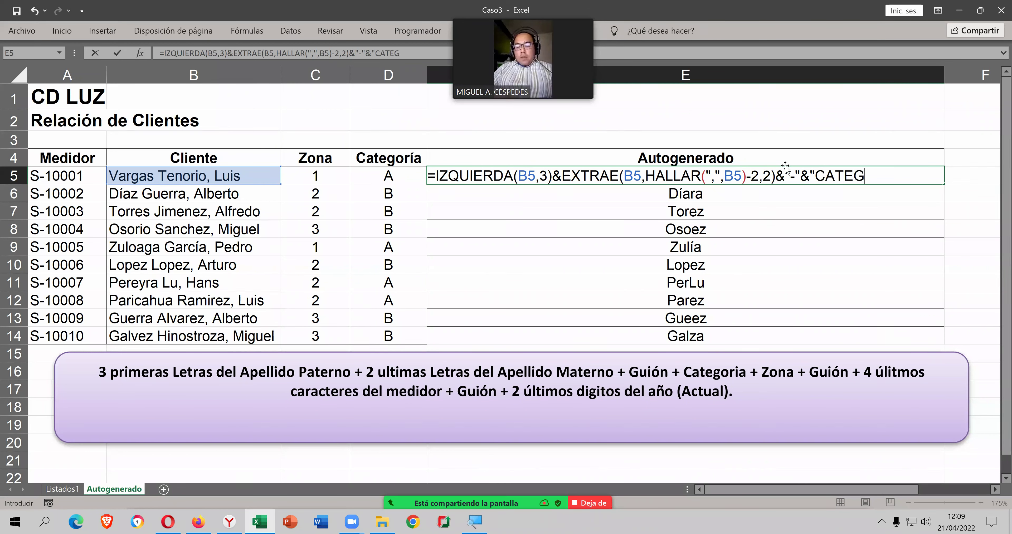
type("ORIA")
key("BackSpace")
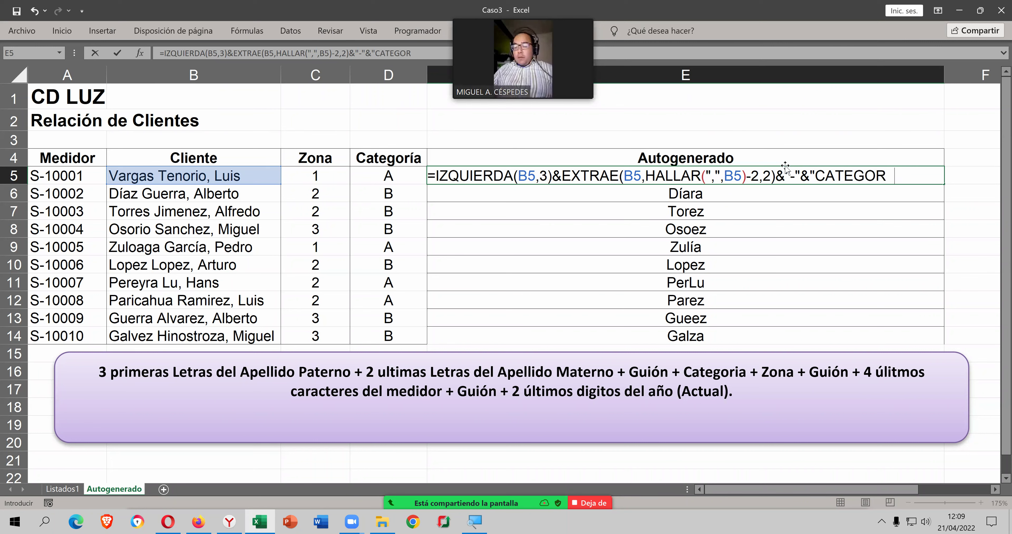
key("BackSpace")
type("ÍA")
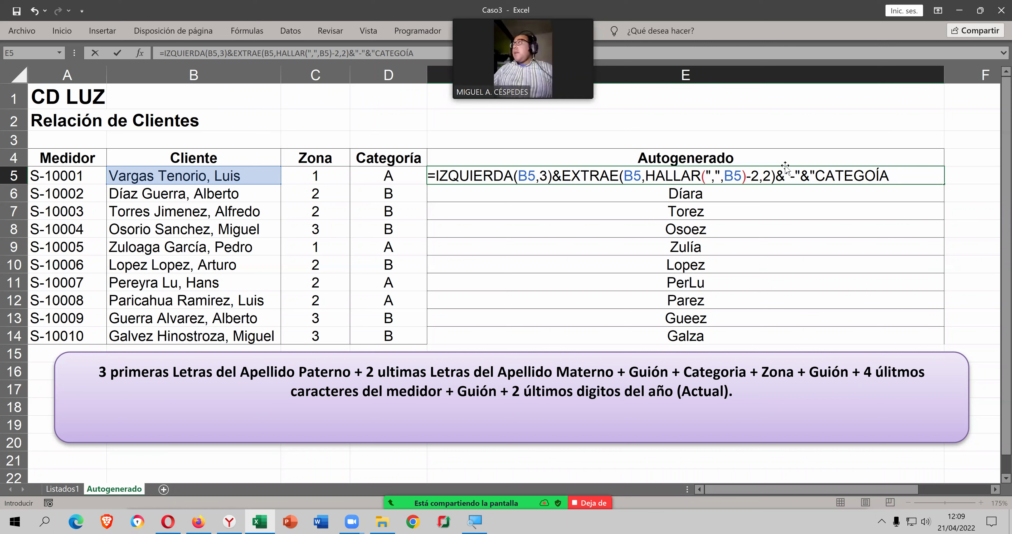
key("F2")
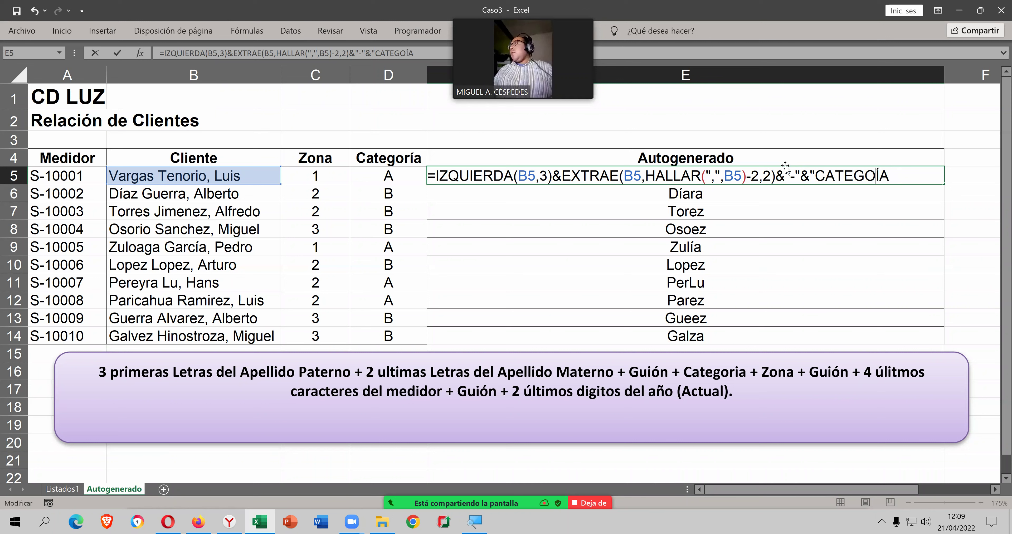
type("RÍA")
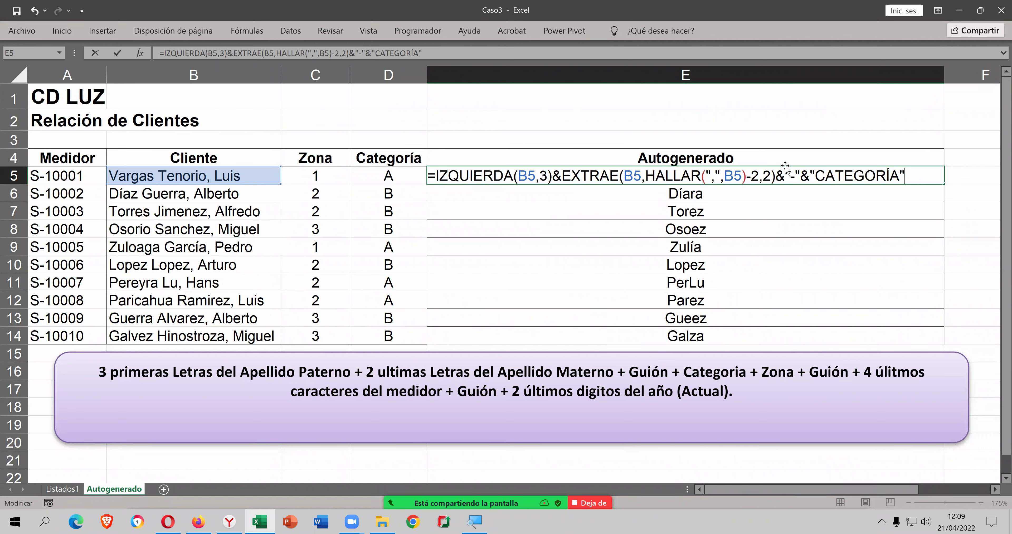
- Replace the CATEGORÍA text with a reference to D5 so E5 reads Vario-A
key("BackSpace")
key("BackSpace")
key("BackSpace")
key("BackSpace")
key("BackSpace")
key("BackSpace")
key("BackSpace")
key("BackSpace")
key("BackSpace")
key("BackSpace")
key("BackSpace")
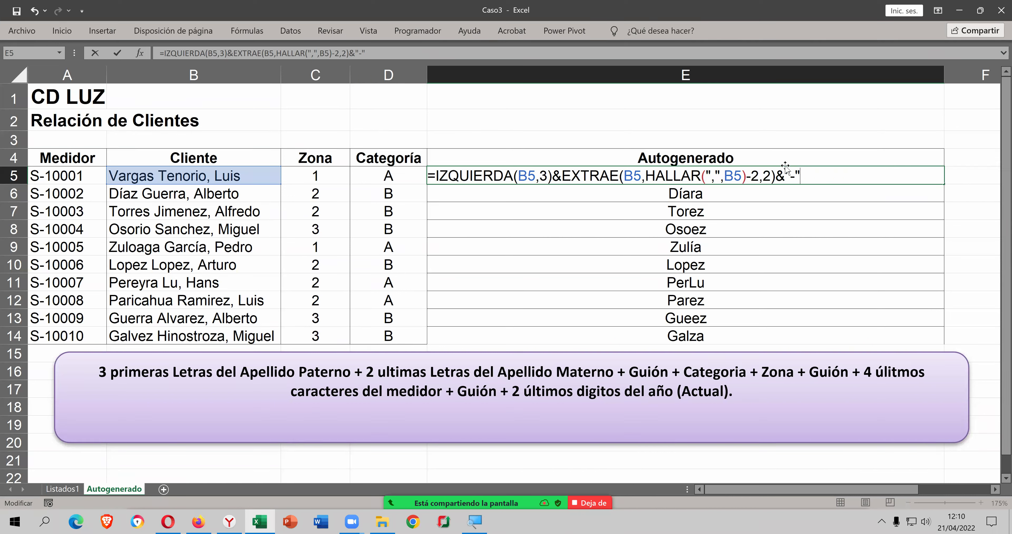
type("&")
left_click(392, 179)
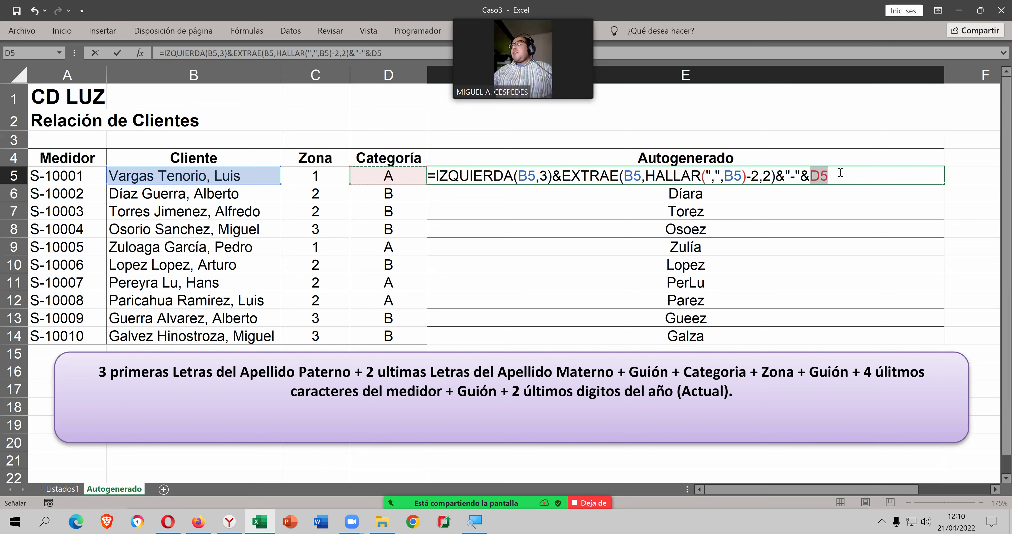
key("Return")
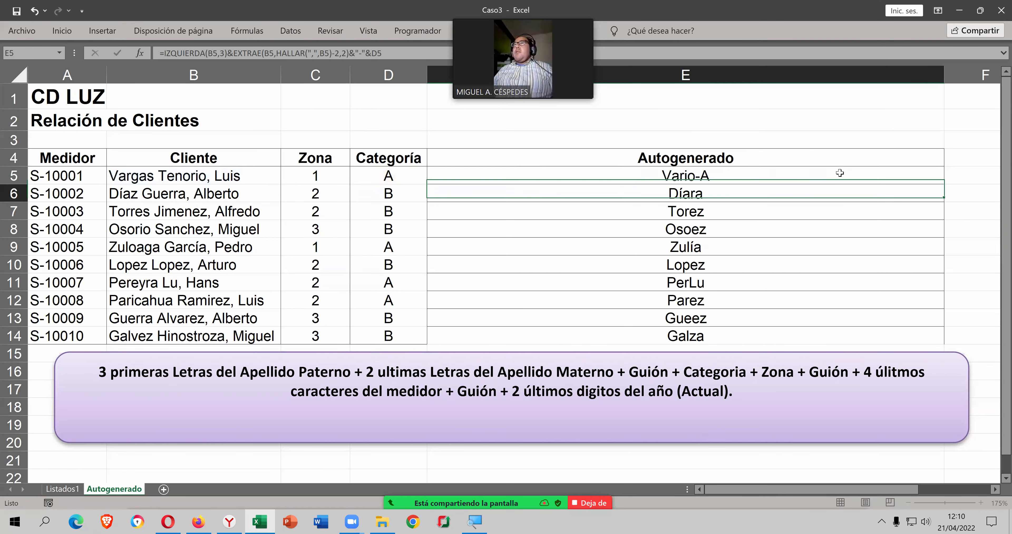
- Fill the E5 formula down to E14, giving codes like Díara-B through Galza-B
left_click(791, 176)
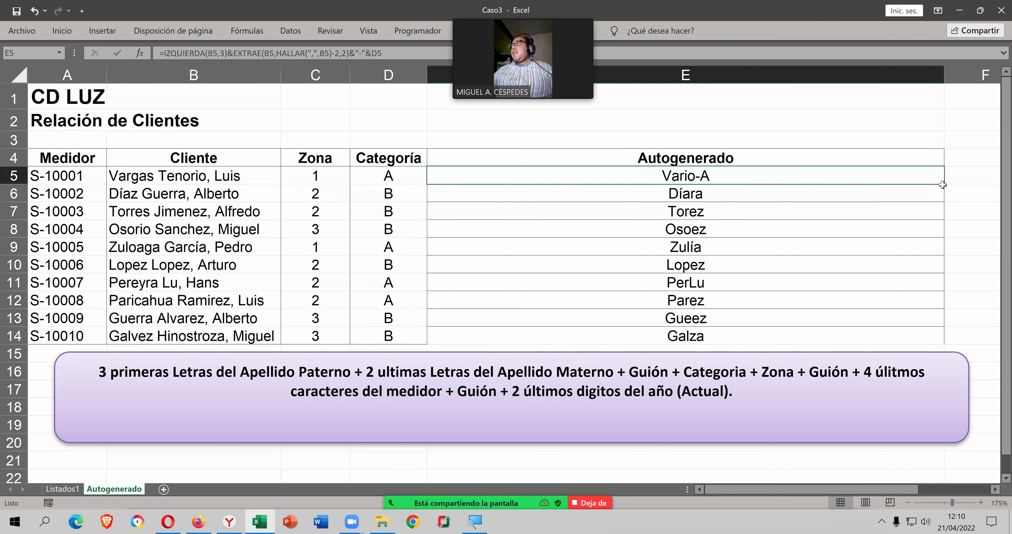
double_click(943, 185)
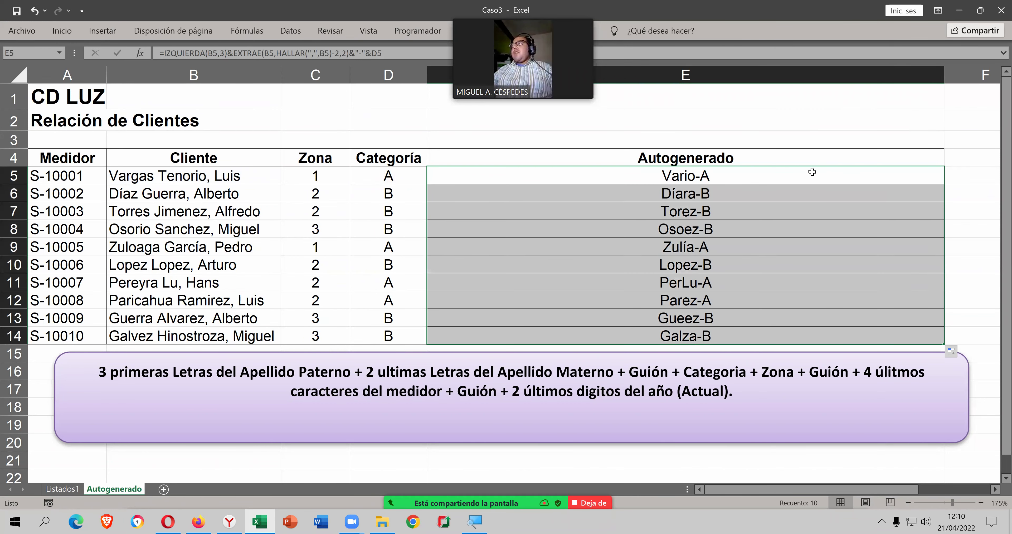
double_click(880, 173)
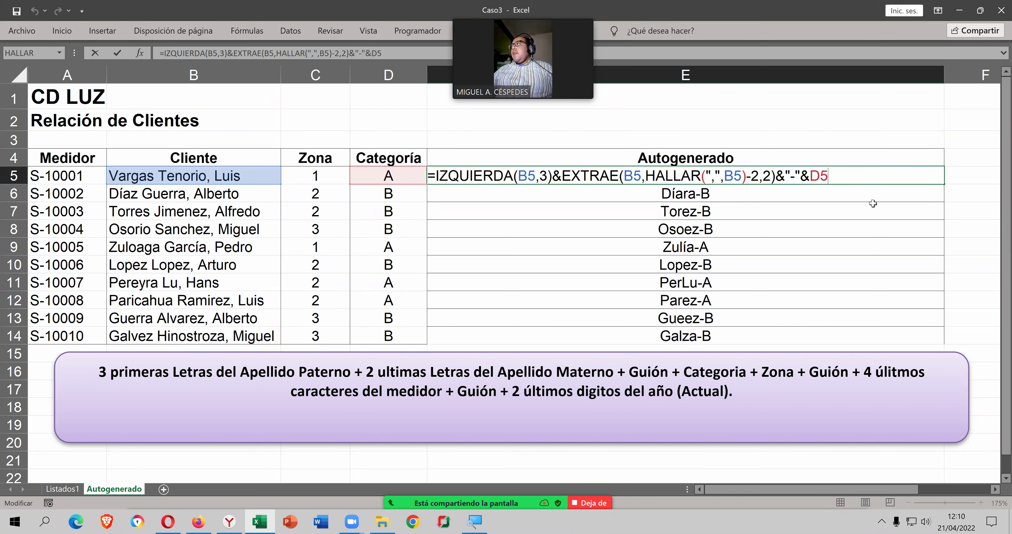
type("&")
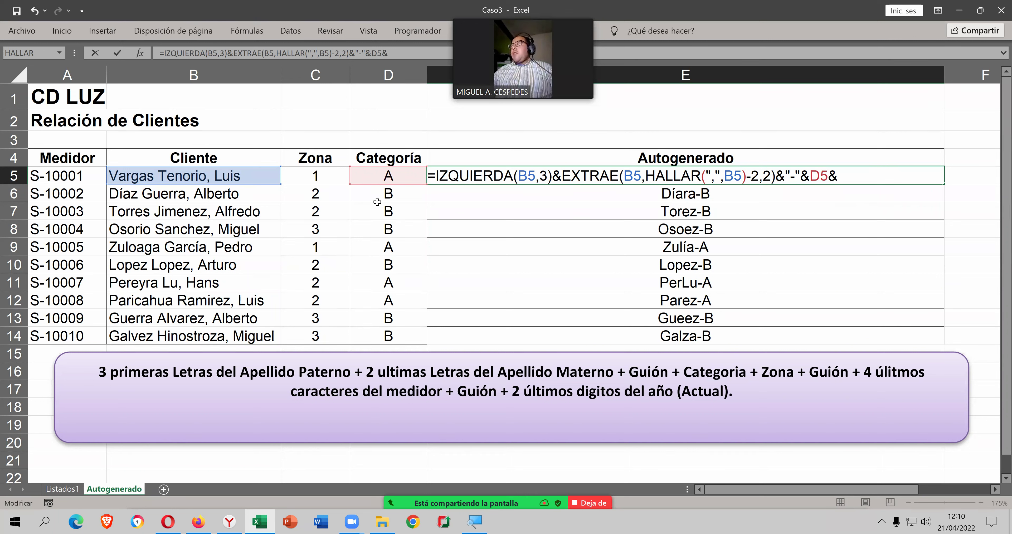
- Extend E5's formula with &C5&"-"&DERECHA(B5,4)&"-"& and enter it
left_click(328, 174)
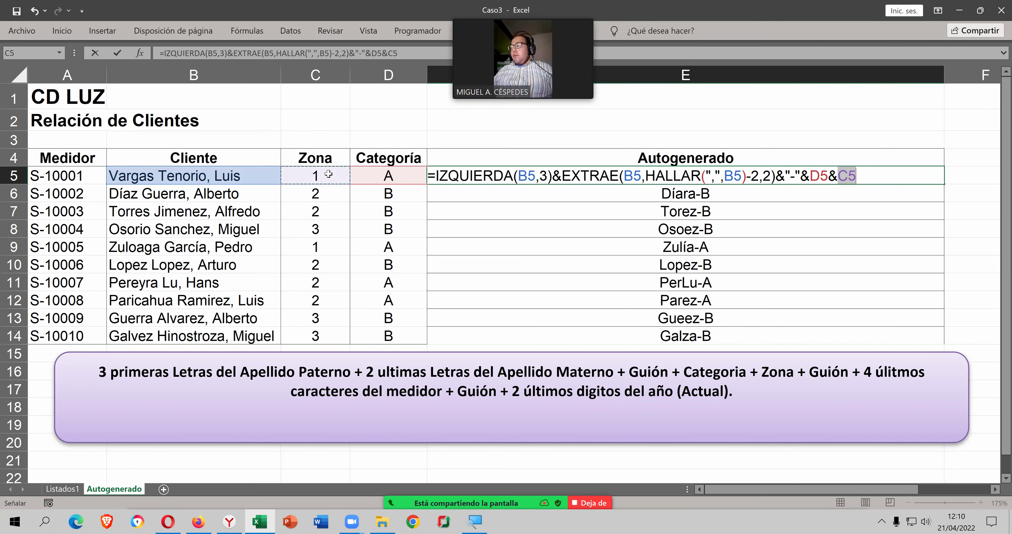
type("&")
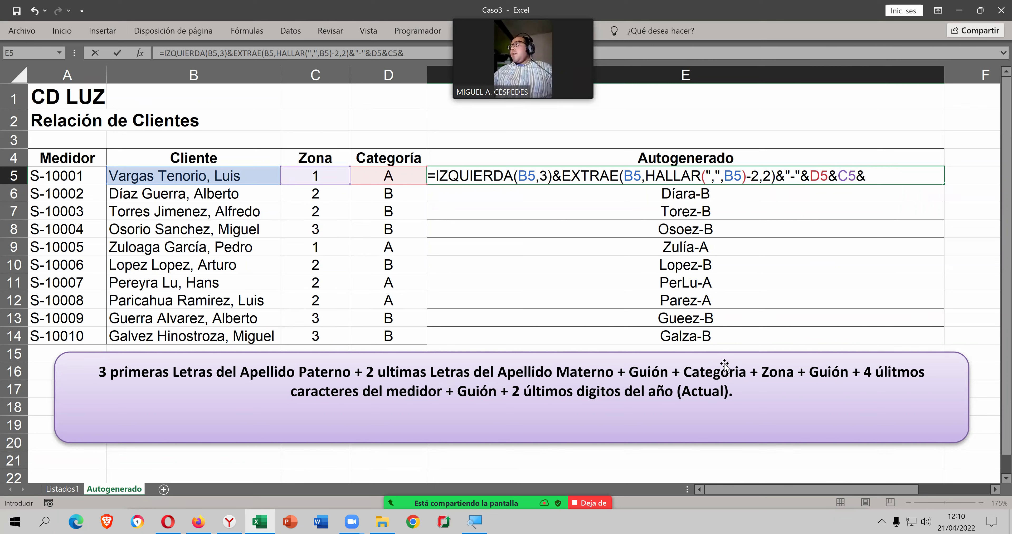
type("\"-\"")
type("&")
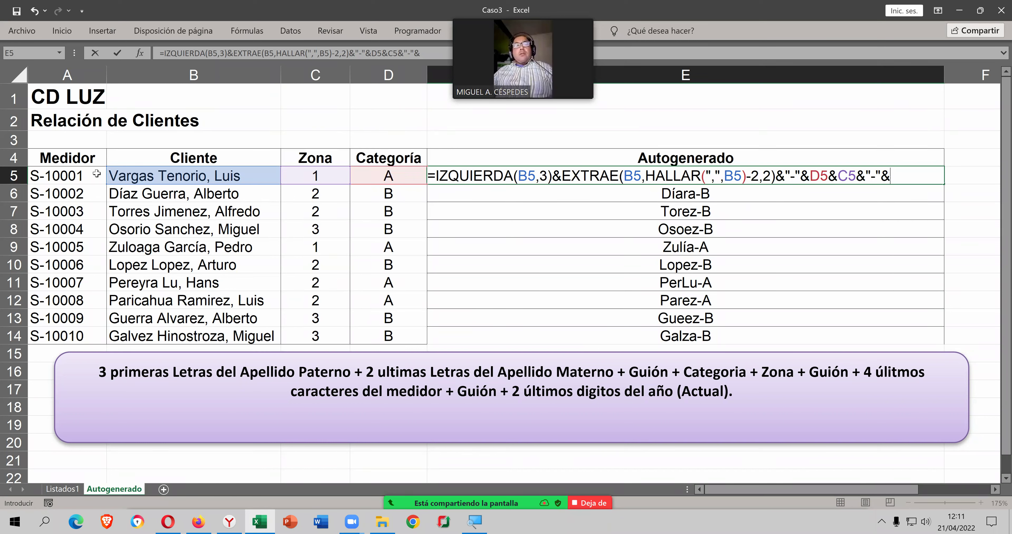
type("DERE")
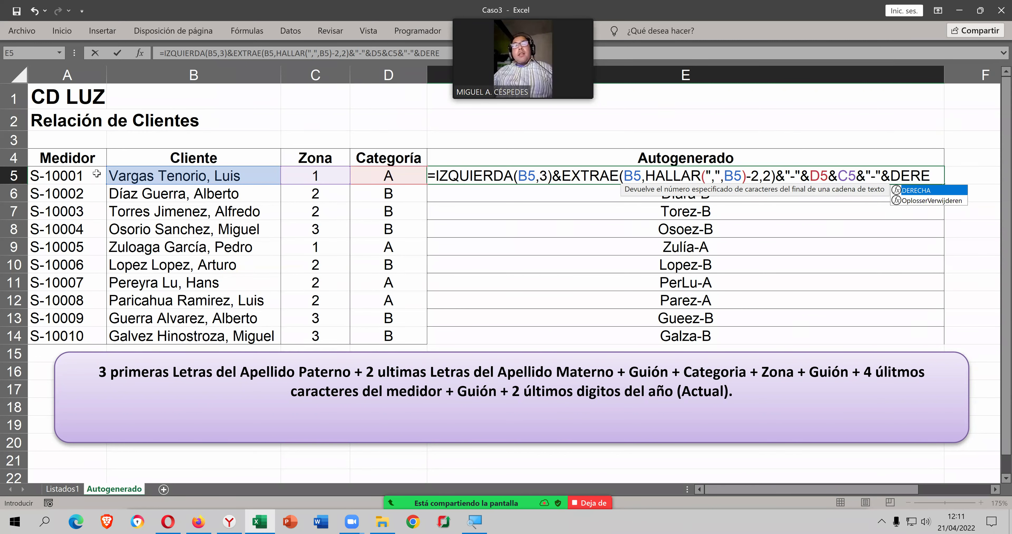
key("Tab")
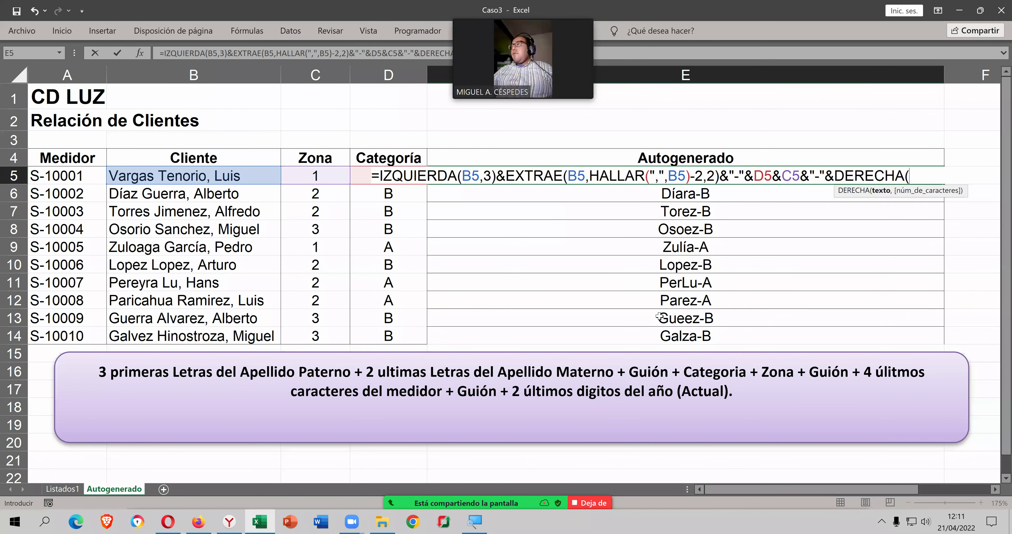
left_click(90, 175)
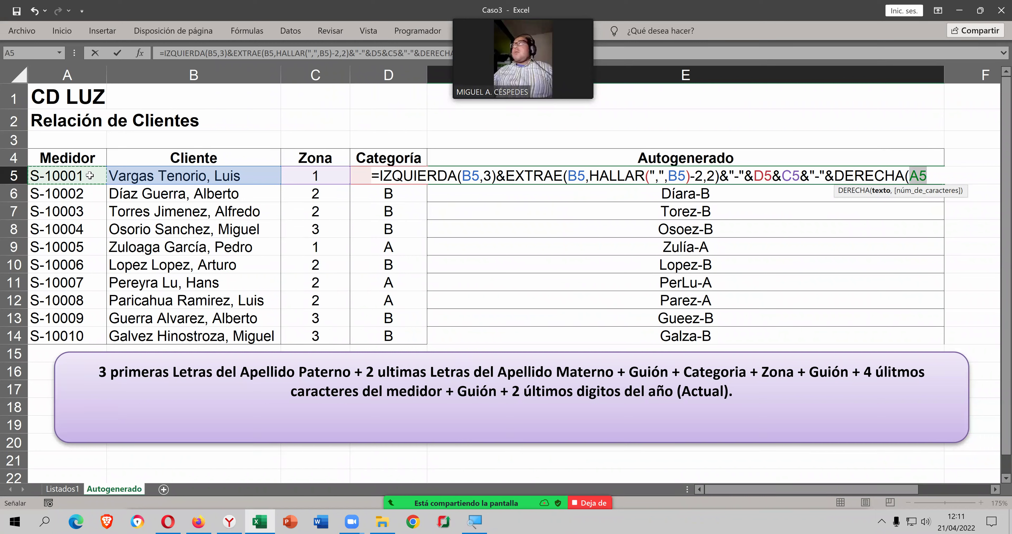
key("Right")
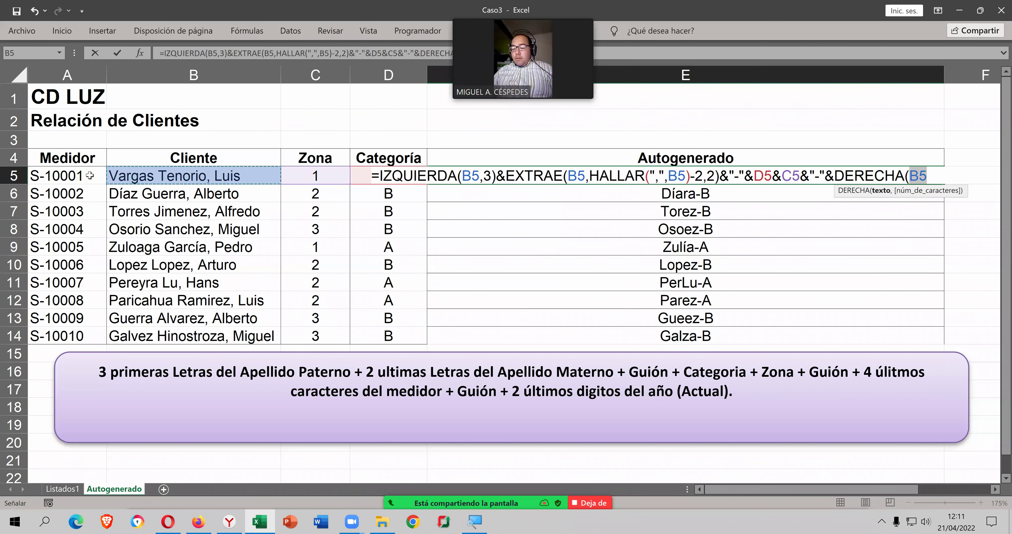
type(",4")
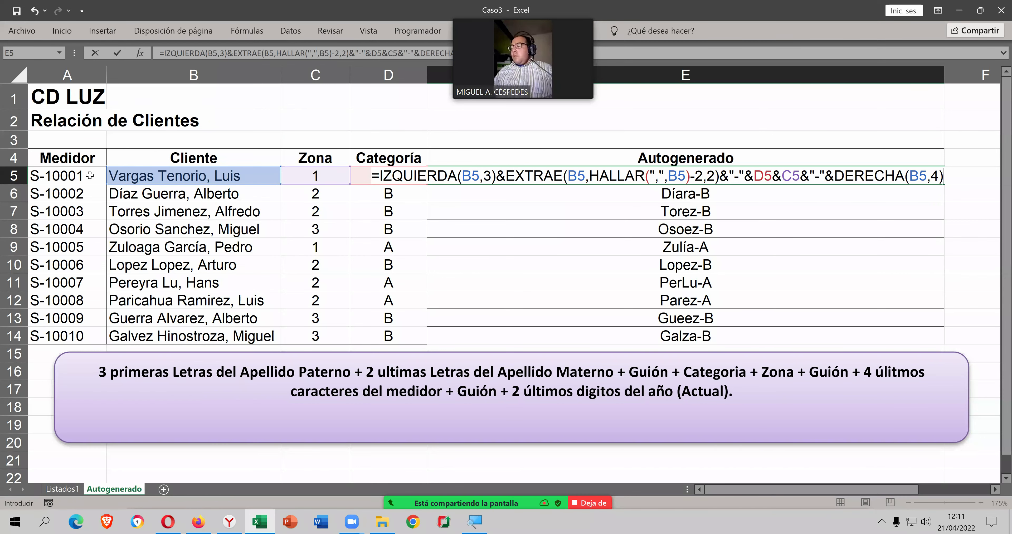
type("&\"-\"&")
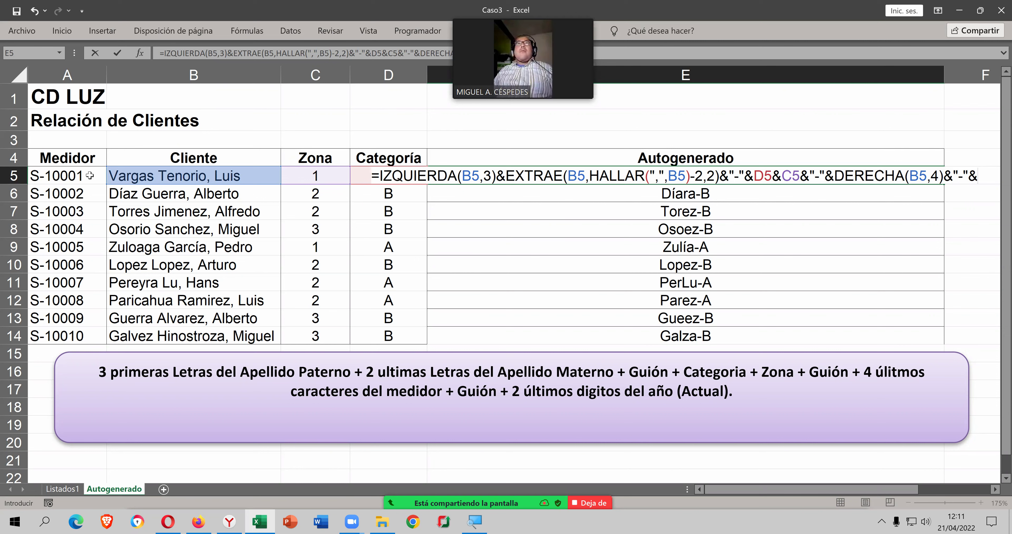
key("Return")
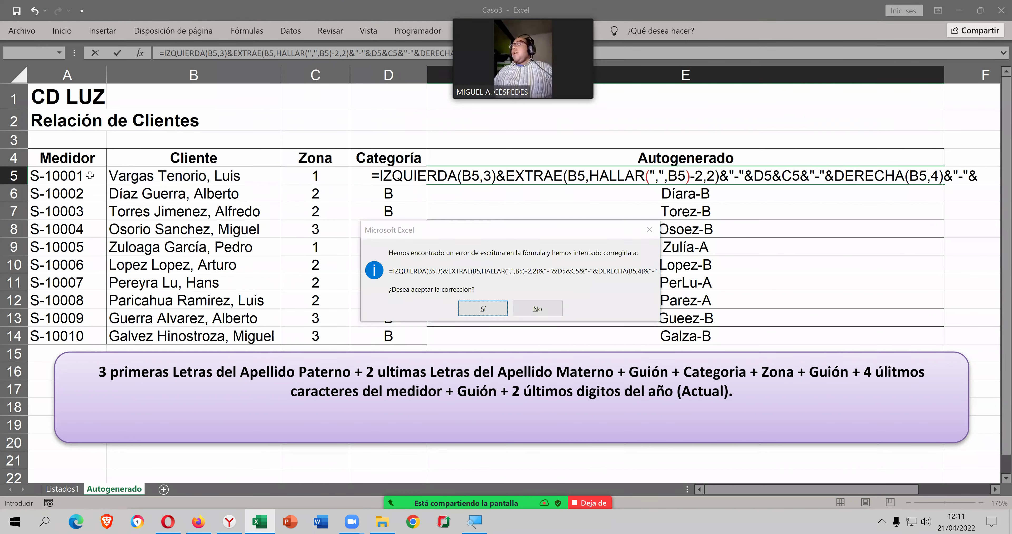
- Accept Excel's formula correction and copy E5's formula down to E14
key("Return")
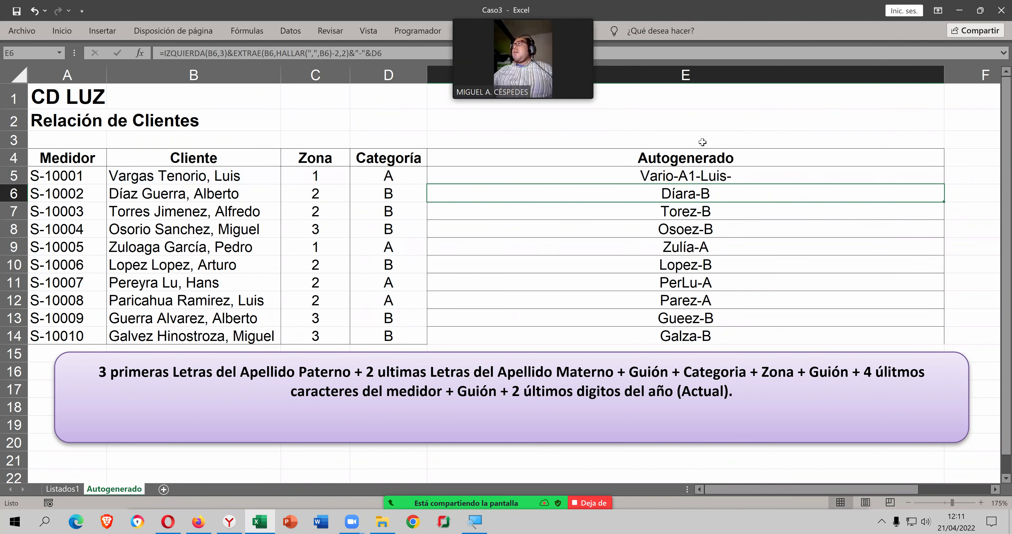
left_click(927, 180)
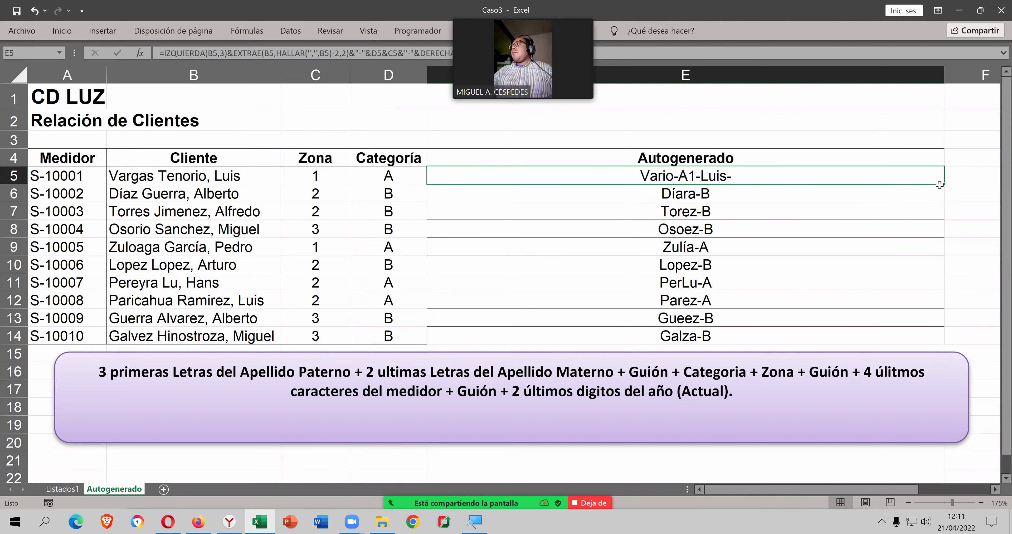
left_click_drag(944, 188, 933, 340)
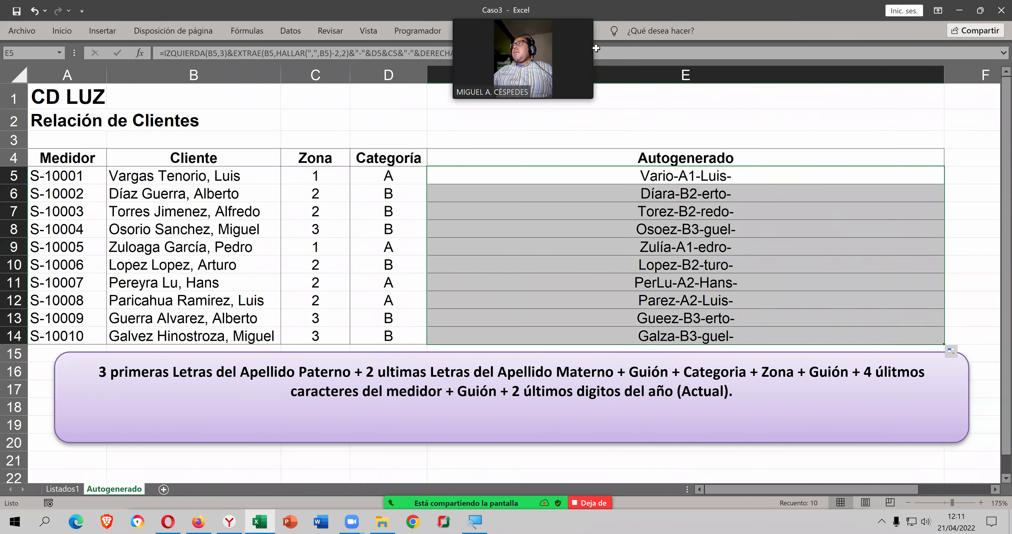
- Append an empty text pair &"" to the end of E5's formula
double_click(772, 174)
left_click(974, 174)
type("&\"")
key("Left")
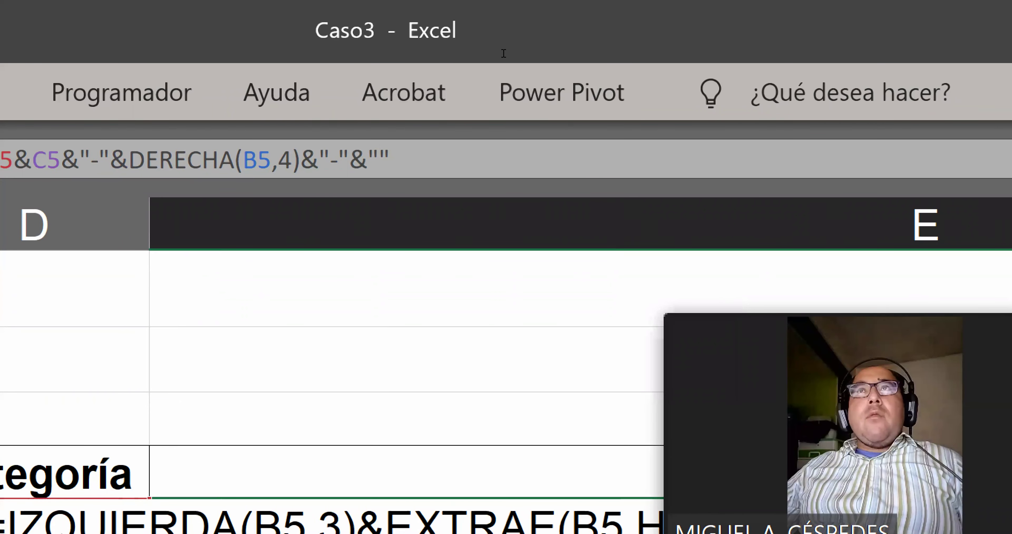
- Put 22 inside the final quotes so E5's code reads Vario-A1-Luis-22
key("shift+Right")
key("shift+Left")
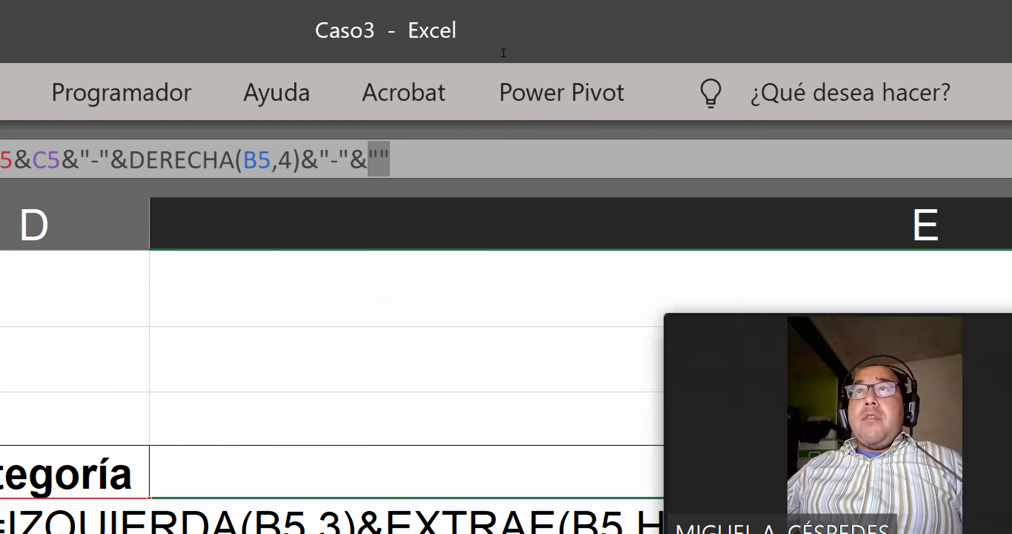
key("Right")
key("Left")
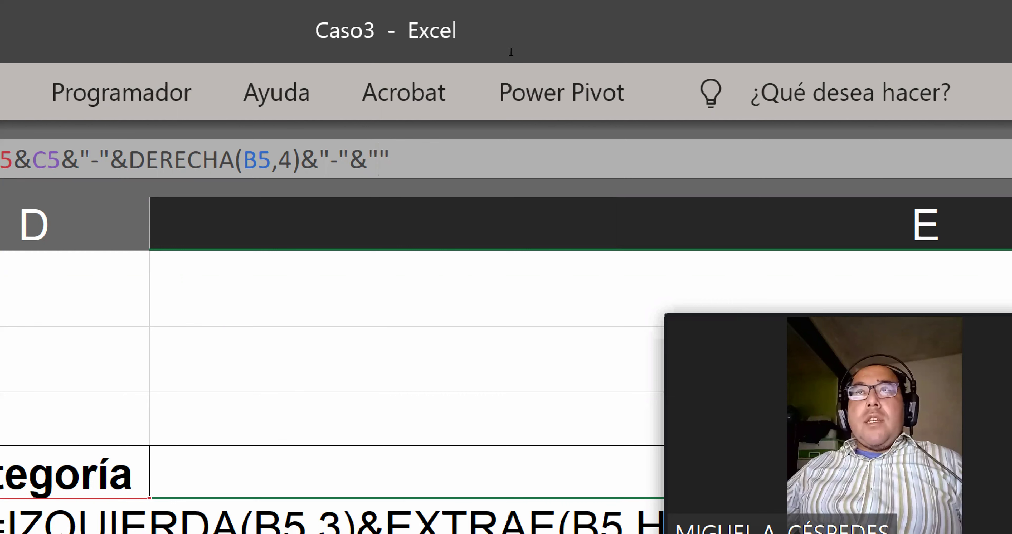
type("22")
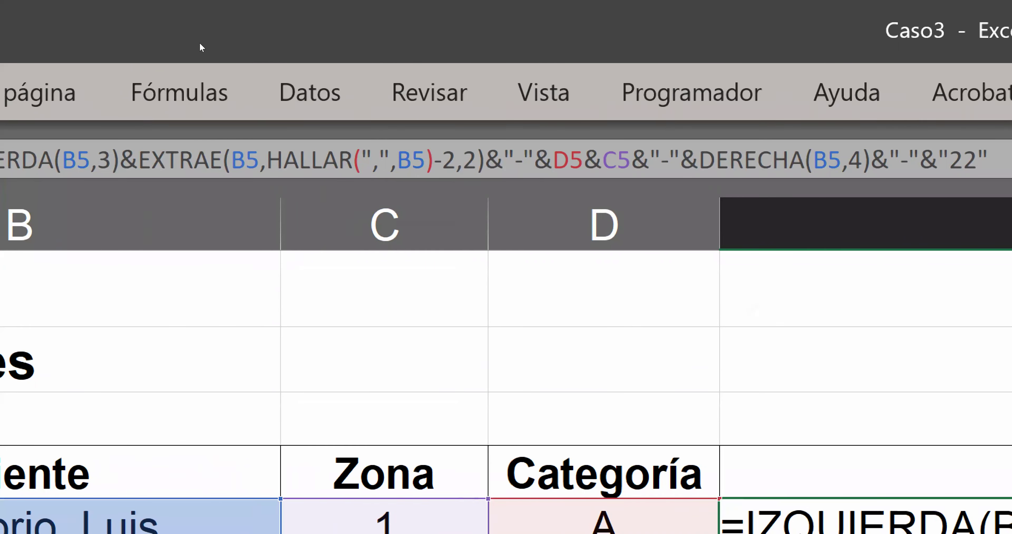
key("Return")
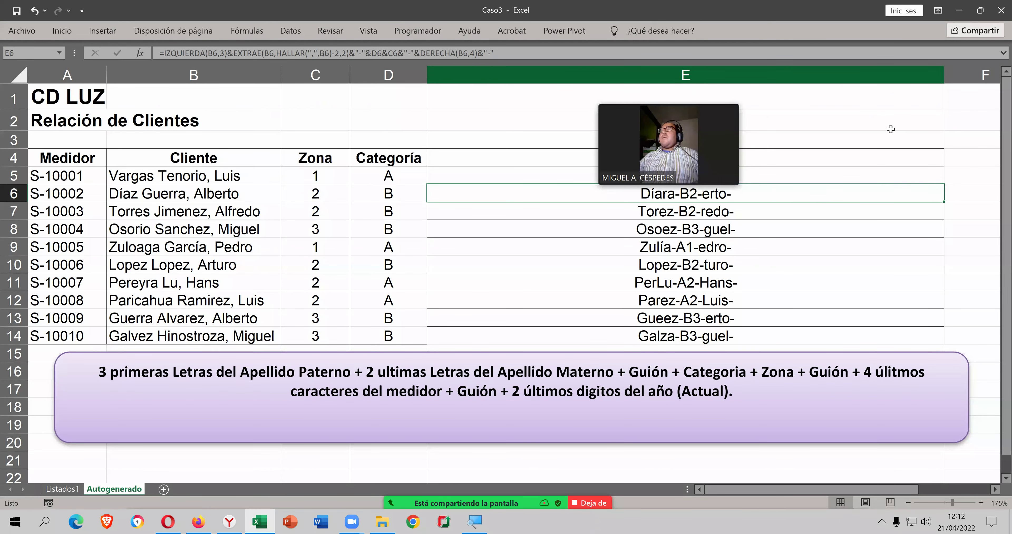
- Copy the full formula text of cell E5 with Copiar
double_click(834, 177)
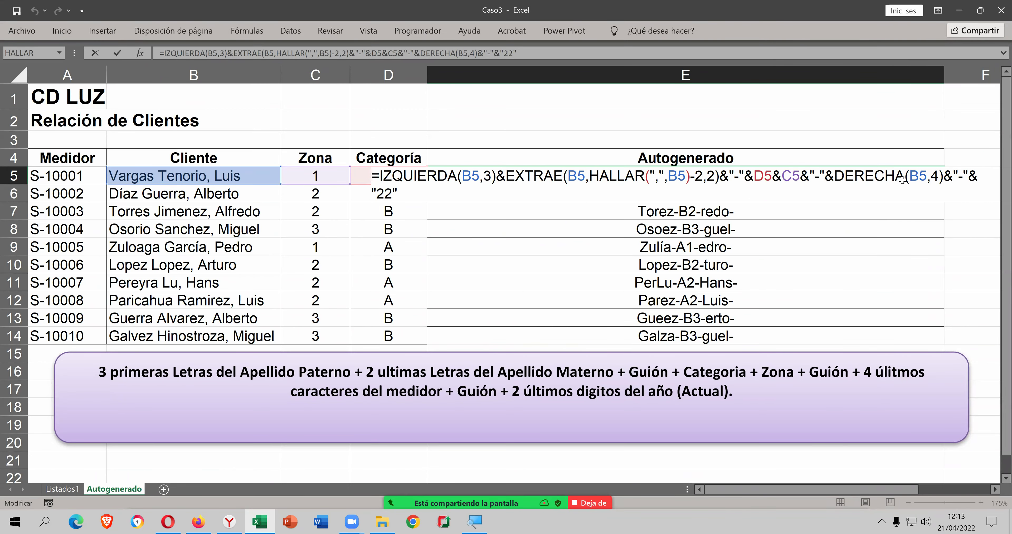
key("Return")
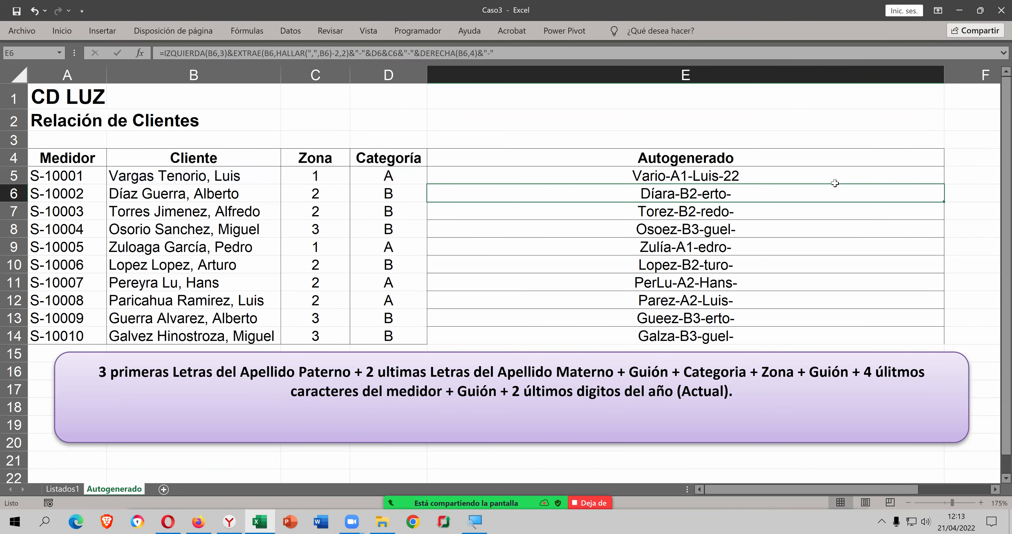
double_click(795, 176)
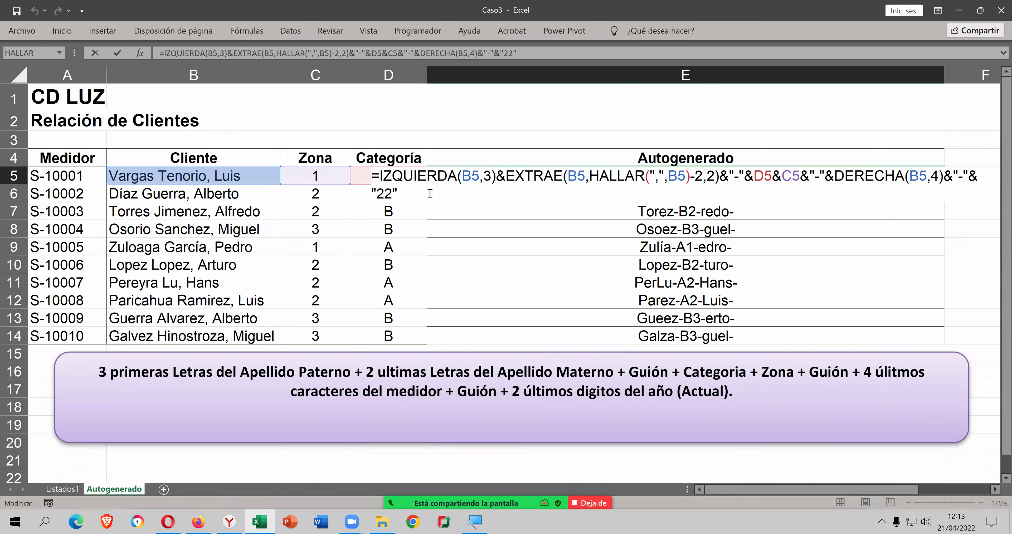
triple_click(355, 175)
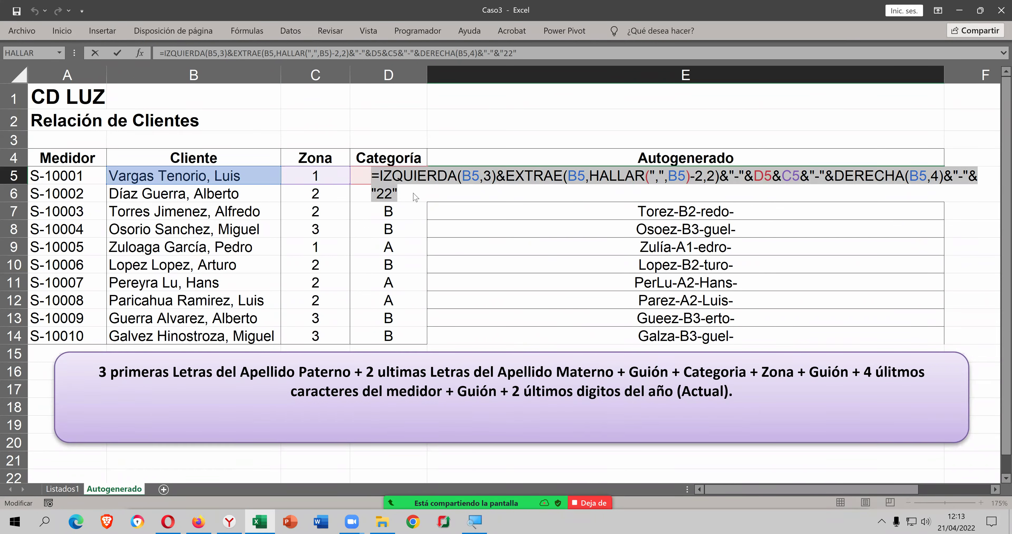
right_click(424, 203)
left_click(444, 211)
key("Return")
- Paste the E5 formula into a new maximized Notepad window and open Formato > Fuente
key("super+r")
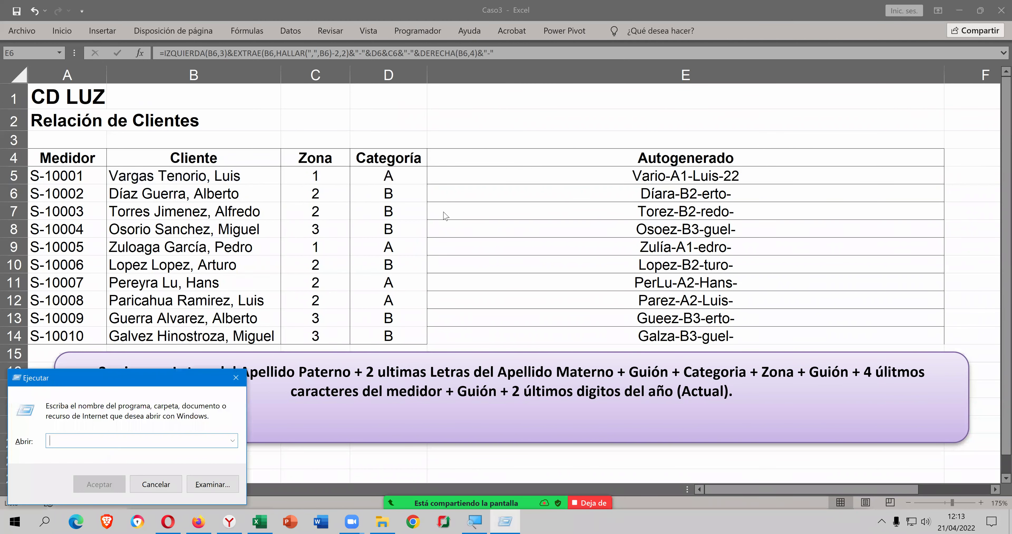
type("NO")
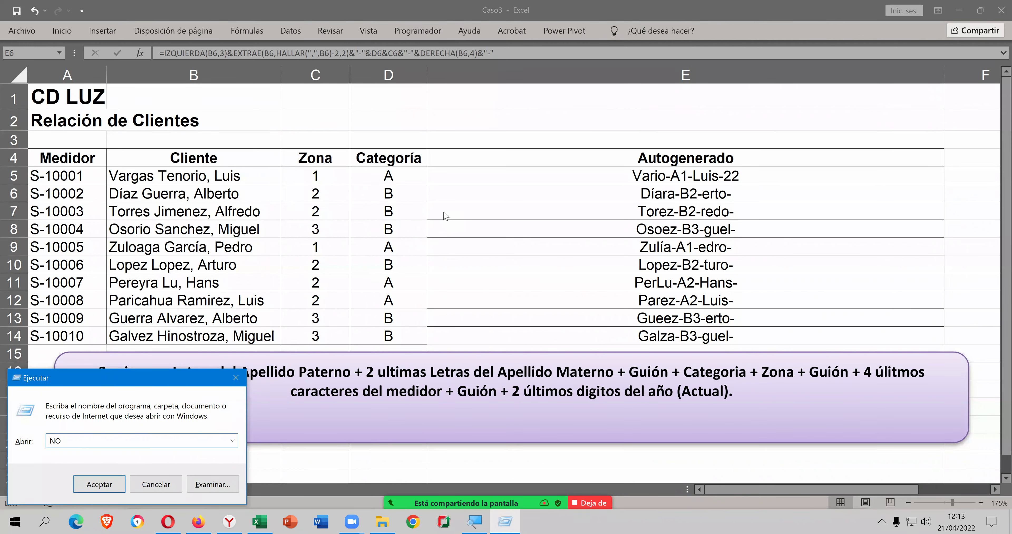
type("PAD")
key("Return")
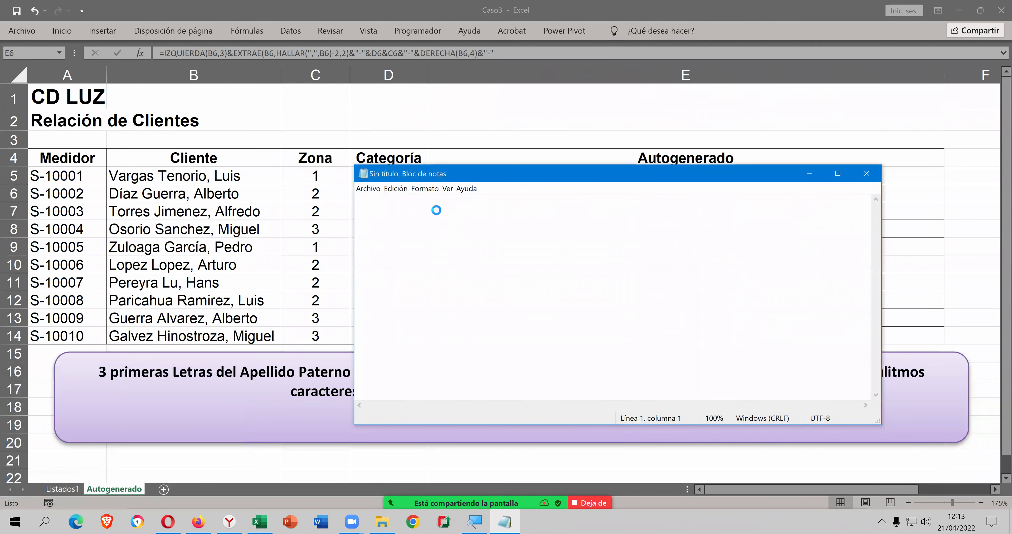
key("ctrl+v")
key("super+Up")
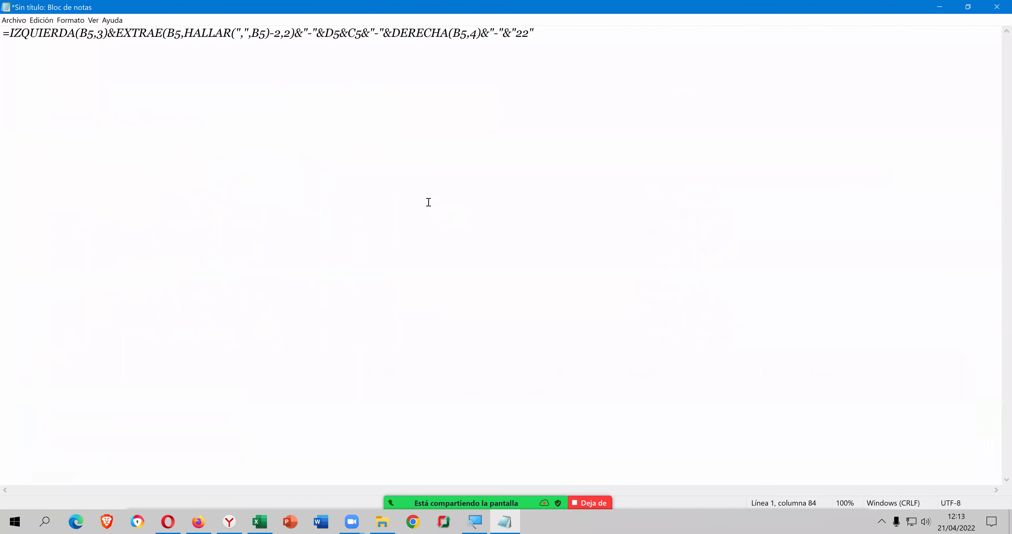
left_click(74, 21)
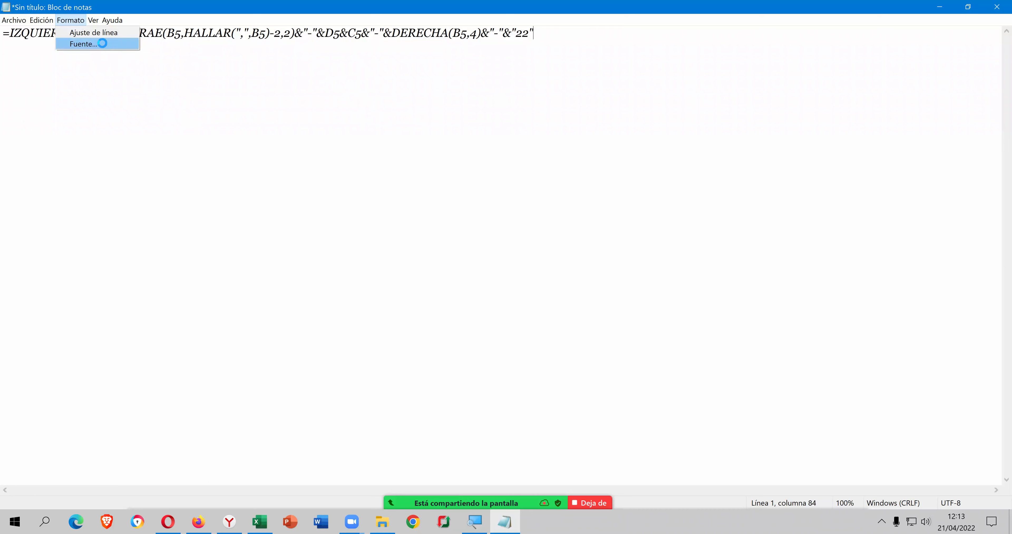
left_click(103, 45)
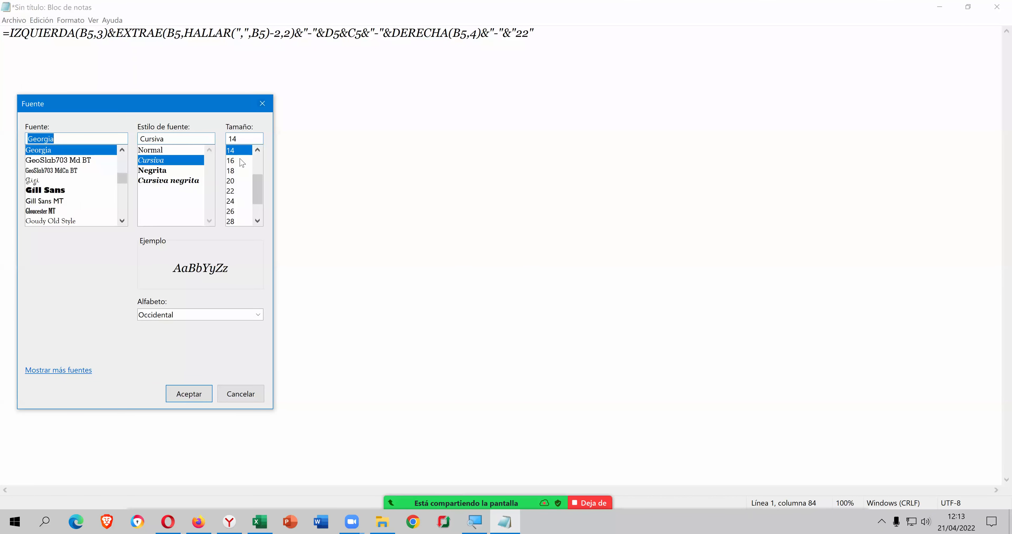
- Set the Notepad font to size 16, turn on word wrap, and insert a hyphen before D5
left_click(242, 162)
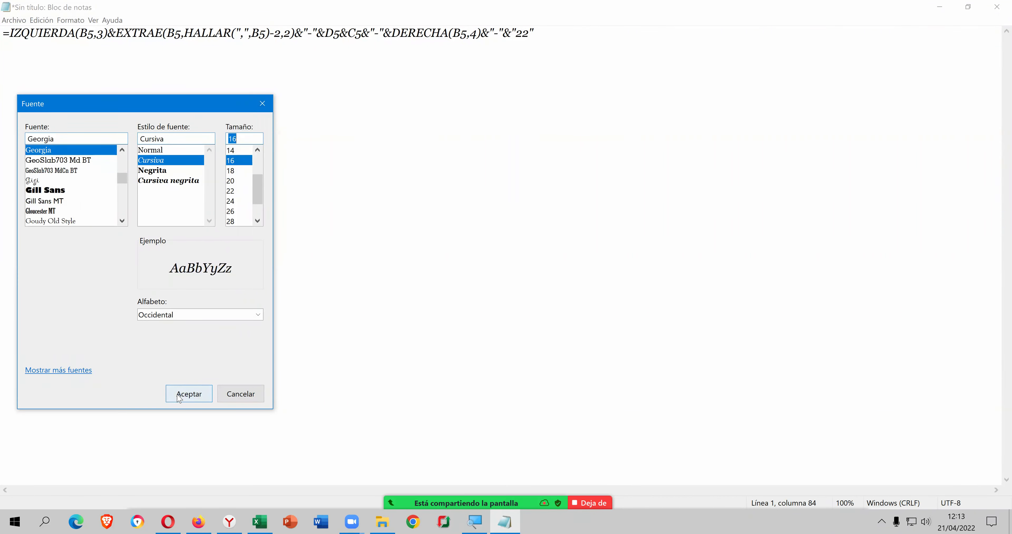
left_click(185, 395)
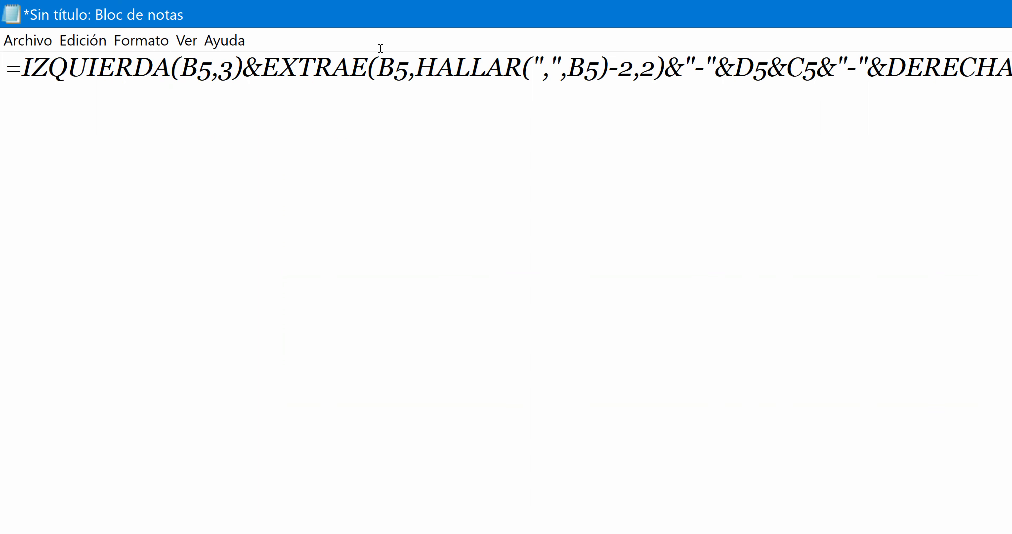
key("alt+o")
key("a")
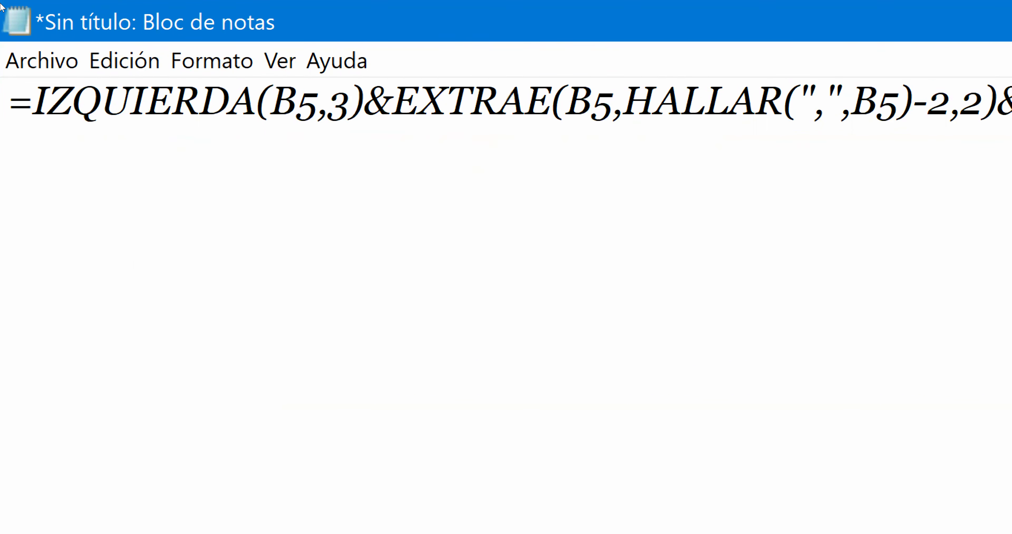
type("-")
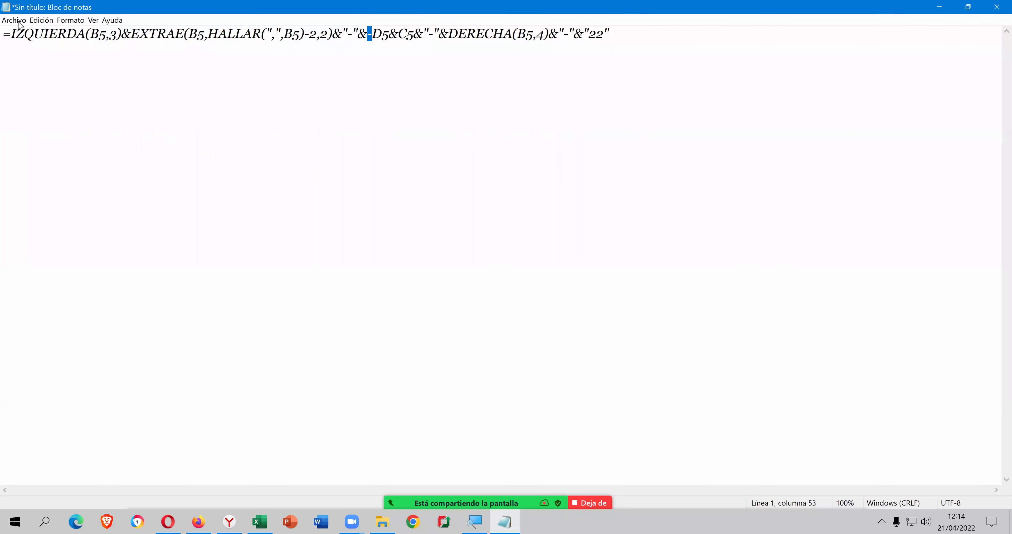
left_click(358, 54)
- Capture the formula screenshot, close the screenshot editor, and close Notepad without saving
key("Print")
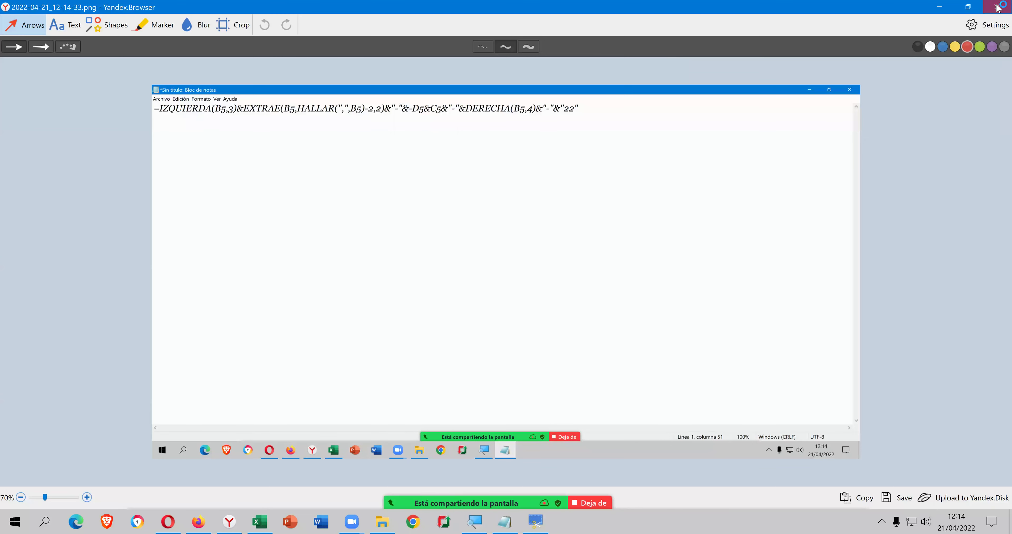
left_click(998, 7)
left_click(997, 7)
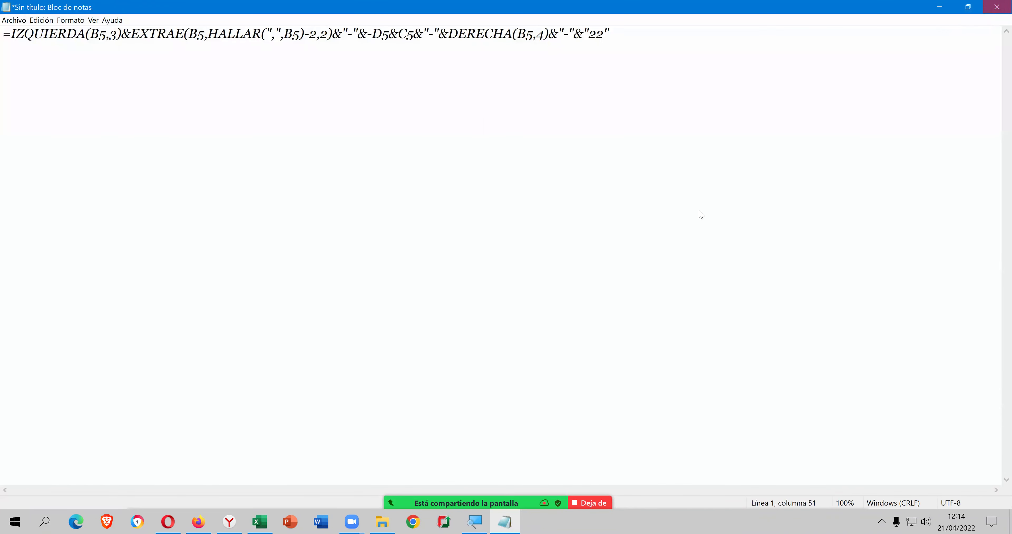
left_click(537, 261)
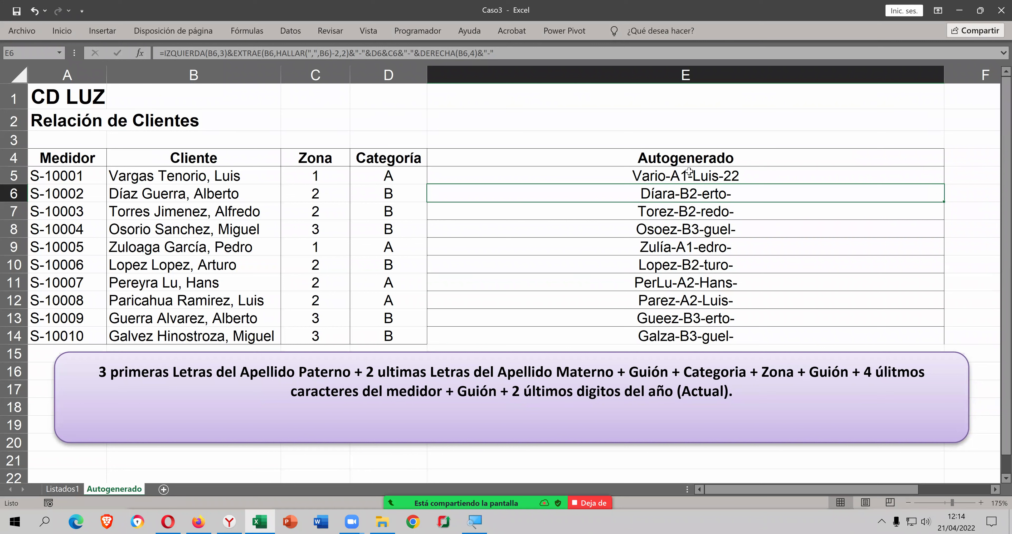
- Launch Paint by running MSPAINT from the Run box
key("super+r")
type("MSPAINT")
key("Return")
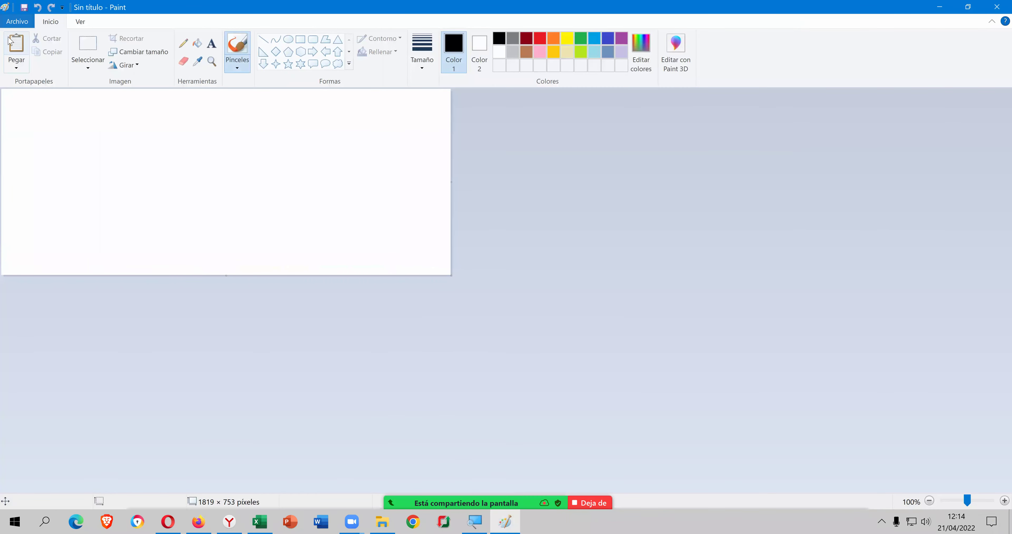
- Paste the formula screenshot onto the canvas, save it as F_1.png, and close Paint
left_click(16, 43)
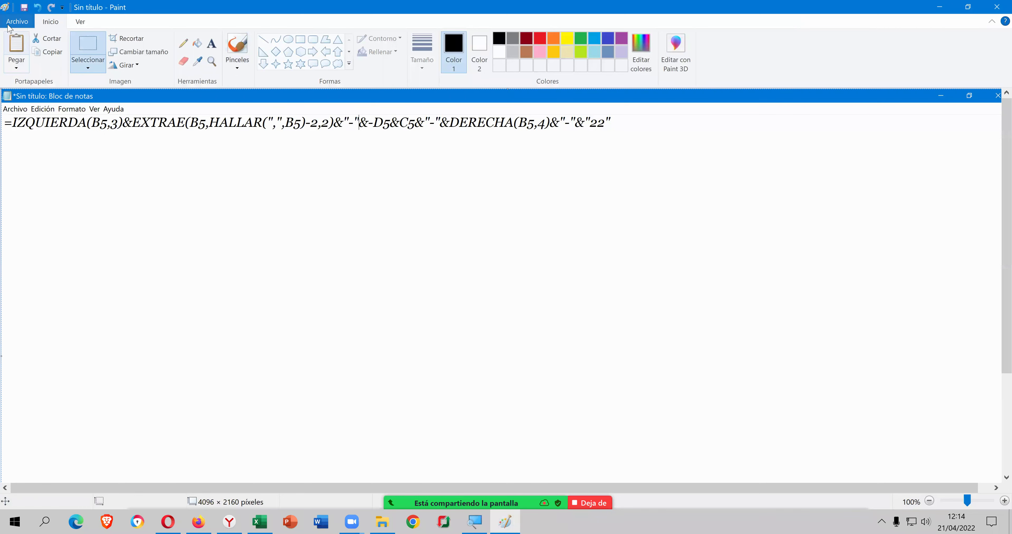
key("ctrl+s")
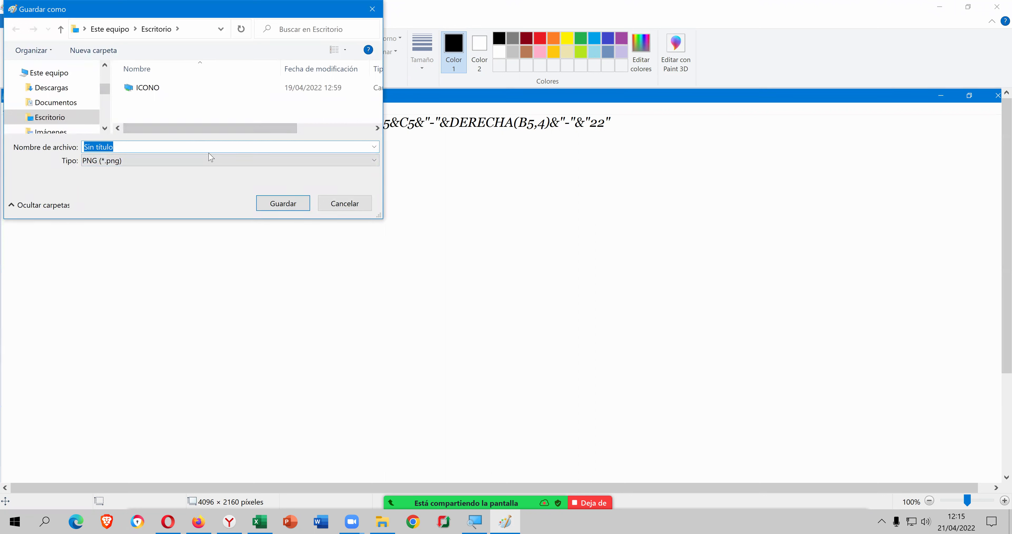
type("F_14")
key("BackSpace")
key("Return")
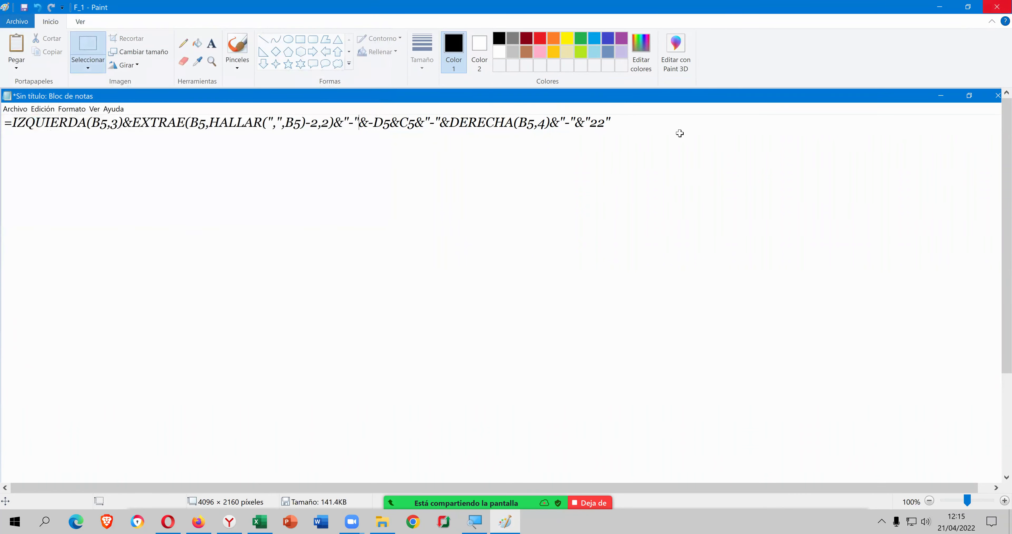
key("alt+F4")
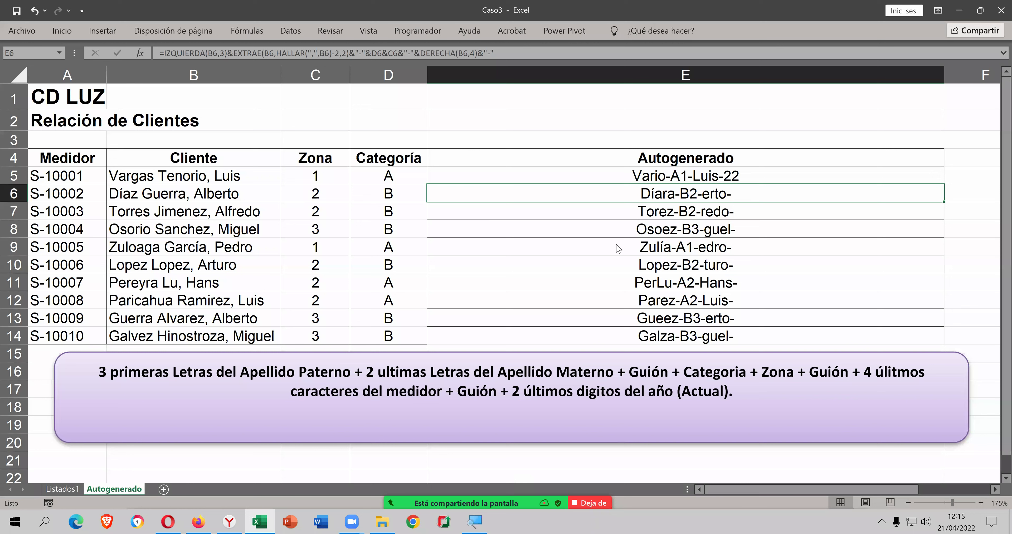
- Review the E6 and E5 client-code formulas, confirming E5 unchanged
double_click(628, 173)
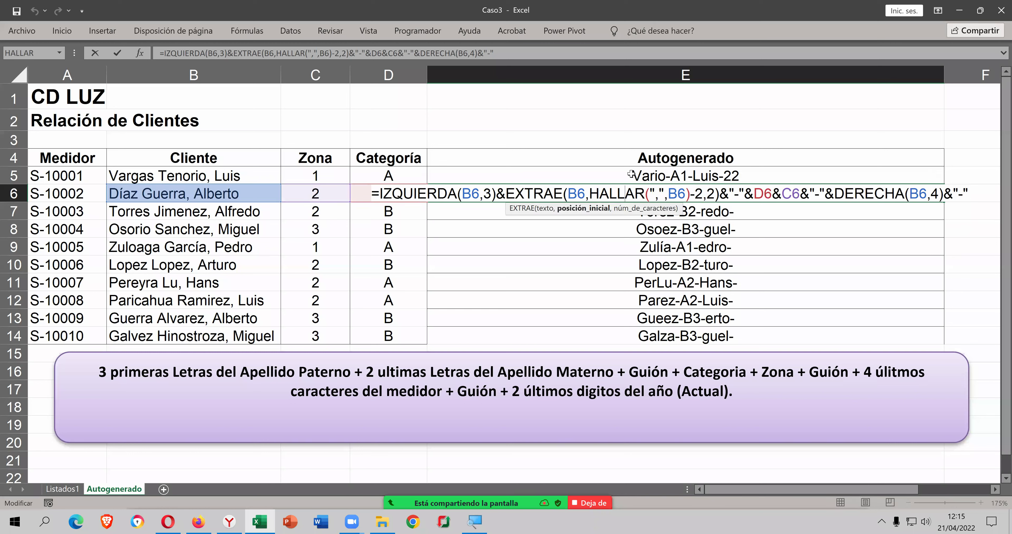
key("Escape")
double_click(631, 176)
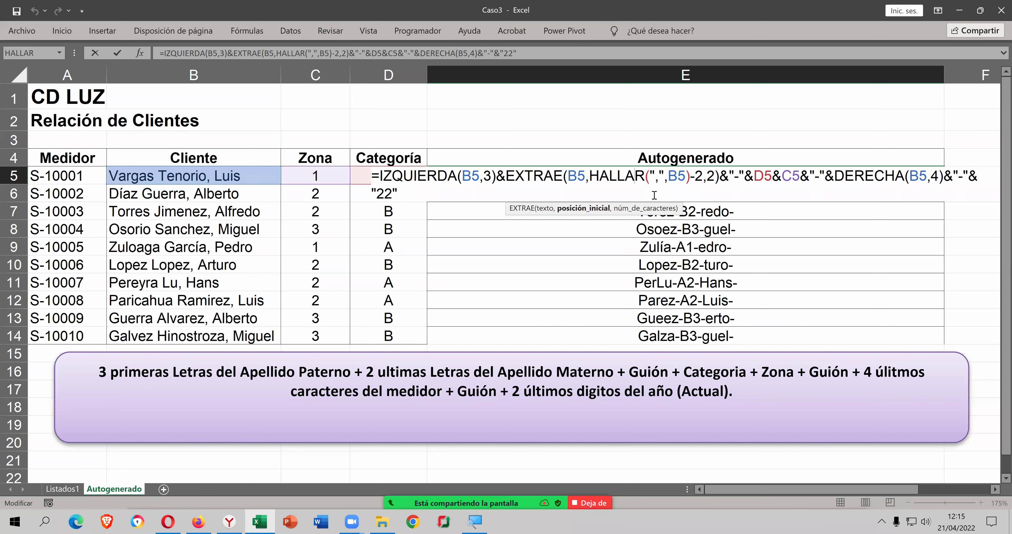
key("Return")
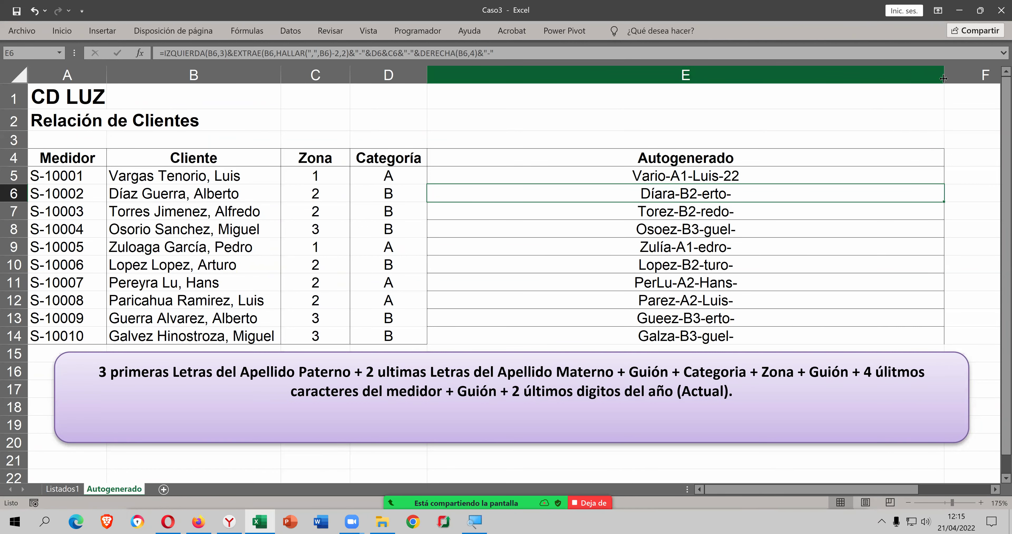
- Fit column E to its codes, scroll down the list, and return to A1
key("ctrl+z")
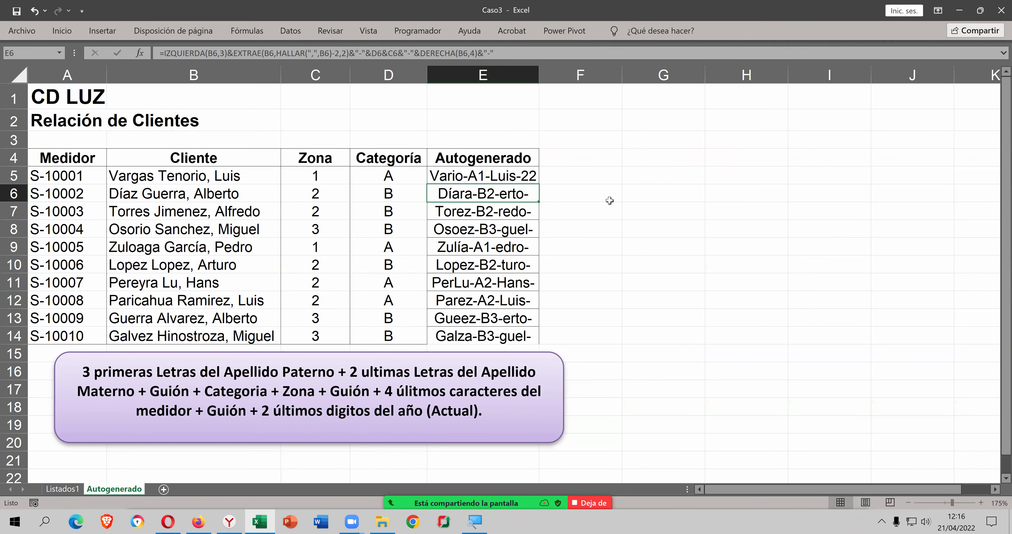
scroll(610, 200, "down", 1)
scroll(610, 201, "down", 1)
scroll(609, 200, "down", 1)
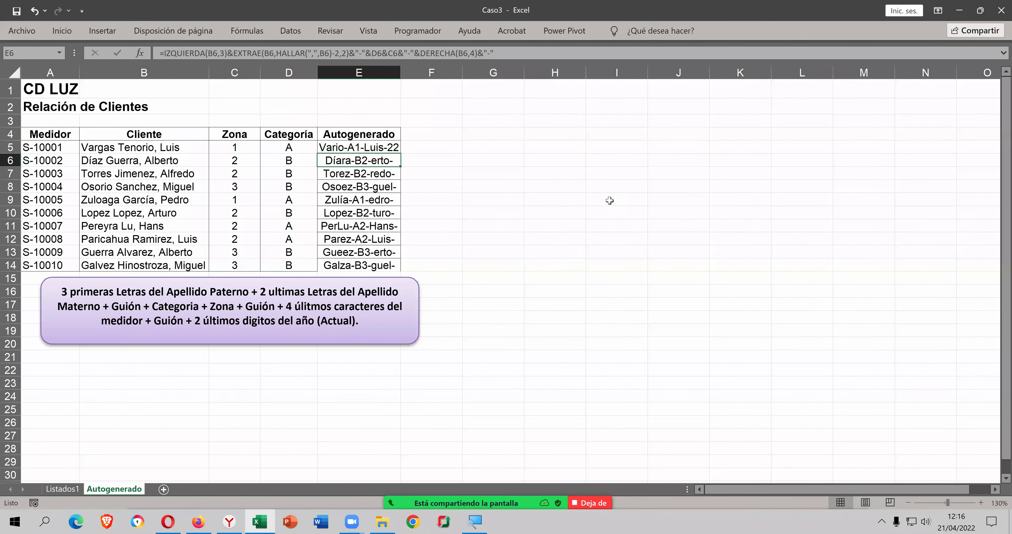
scroll(610, 200, "down", 1)
scroll(609, 201, "down", 1)
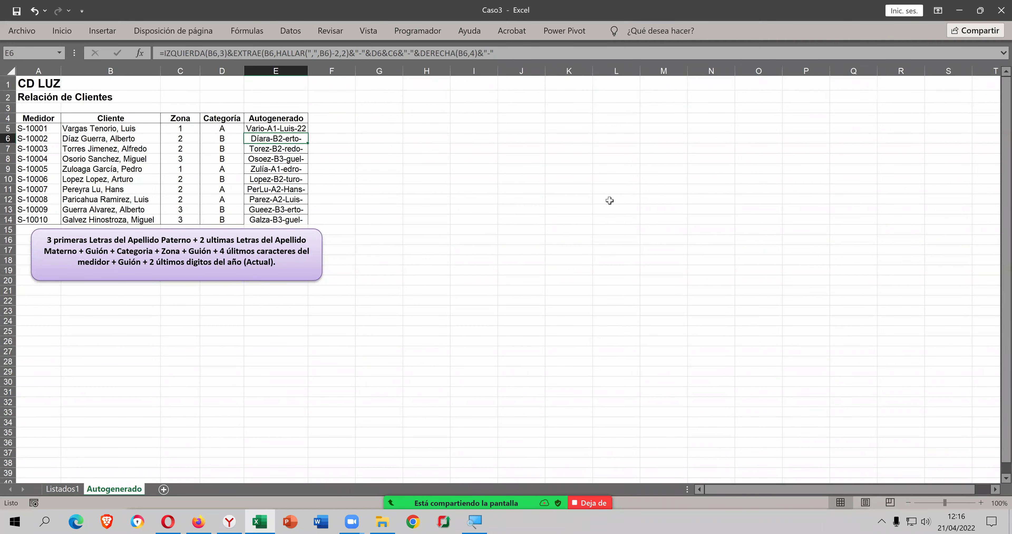
key("ctrl+Home")
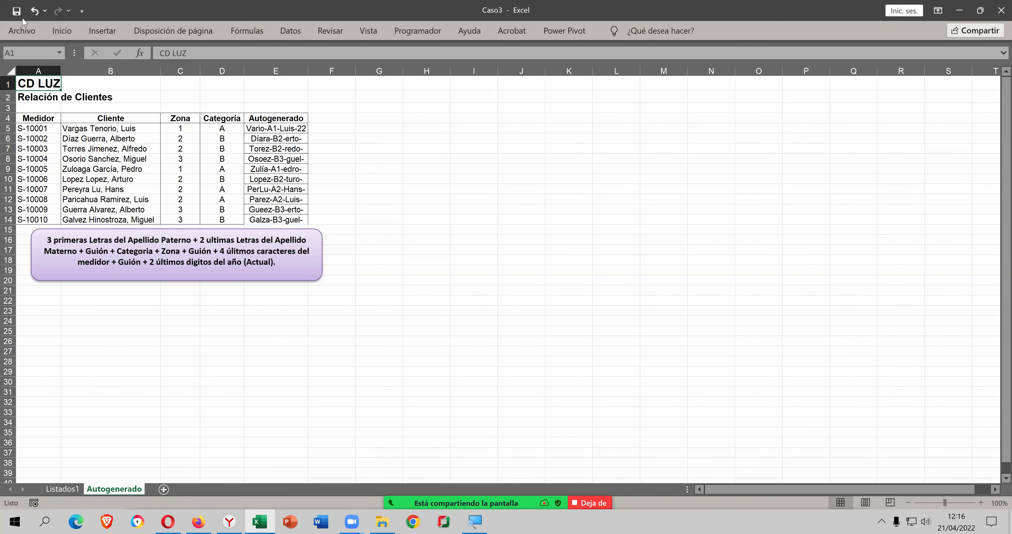
- Close the Caso3 workbook and copy Caso2 from the course folder onto the desktop
left_click(998, 6)
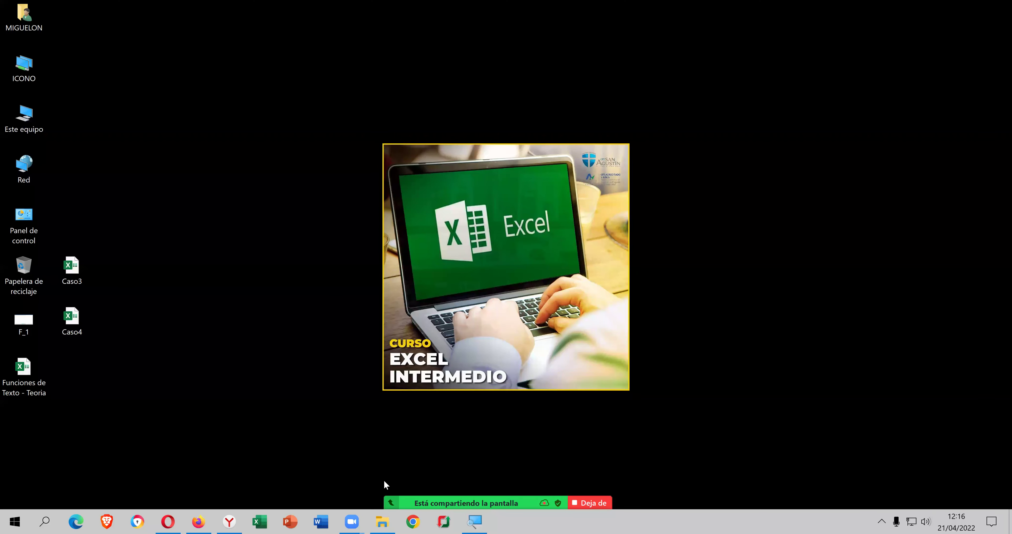
left_click(382, 522)
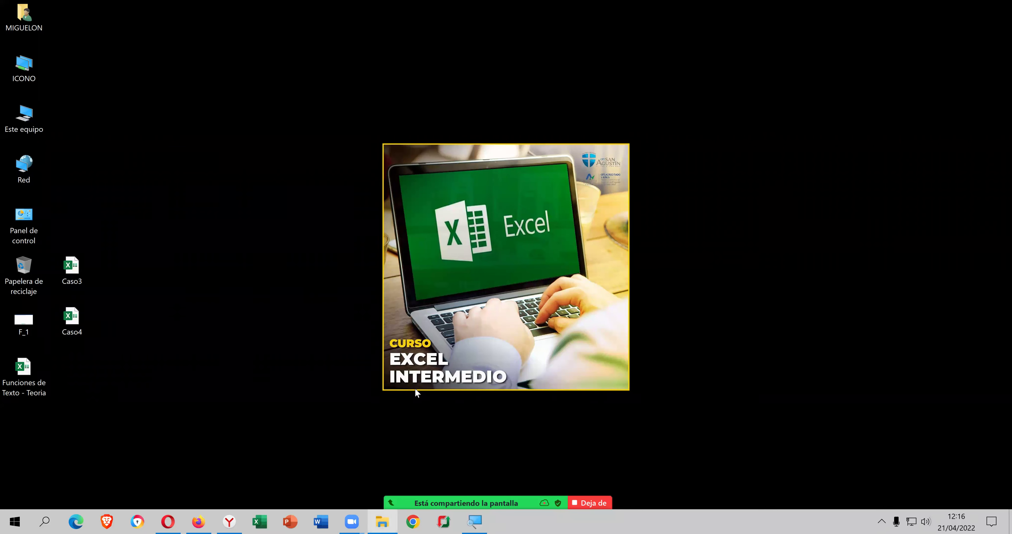
left_click_drag(271, 215, 72, 222)
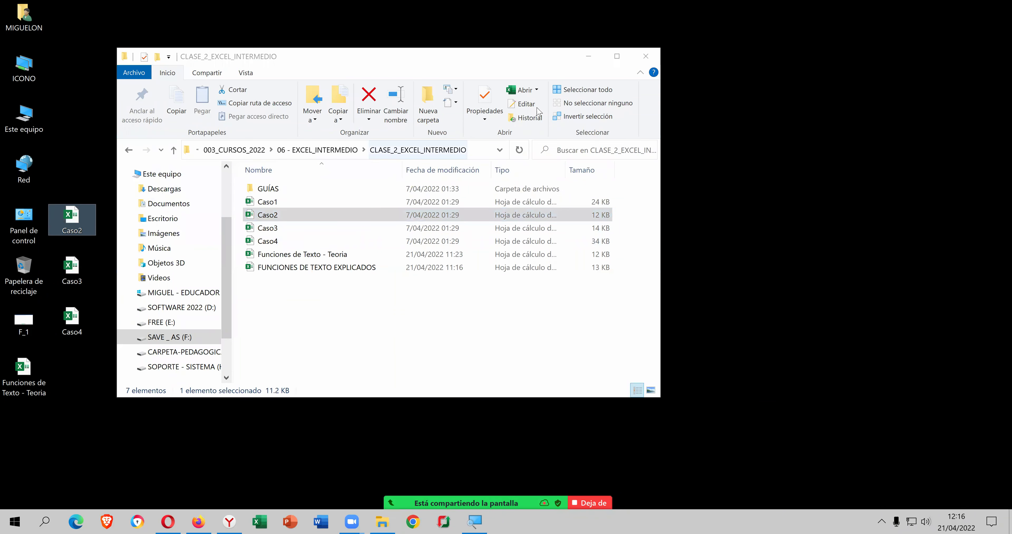
- Open the Caso2 workbook from its desktop icon
left_click(588, 56)
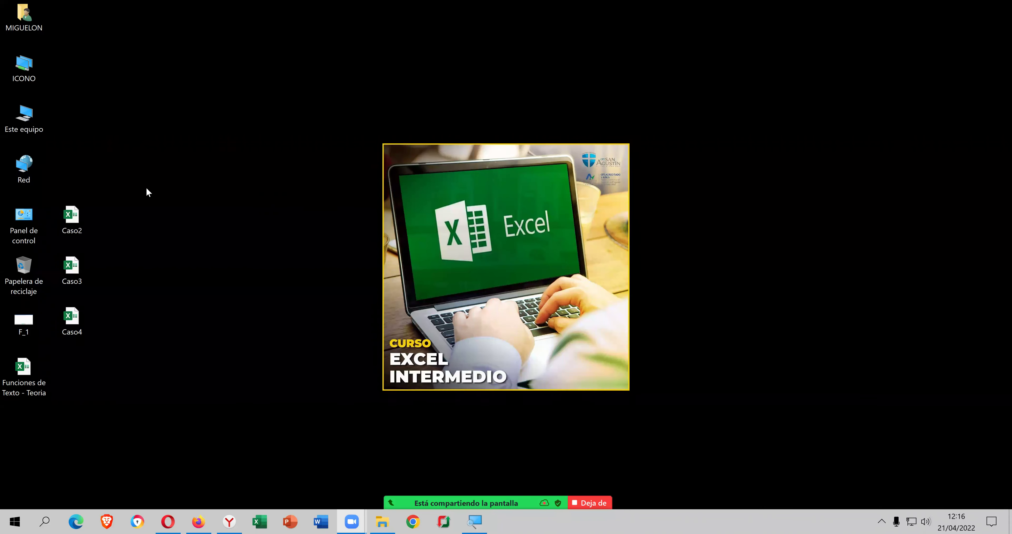
left_click(79, 204)
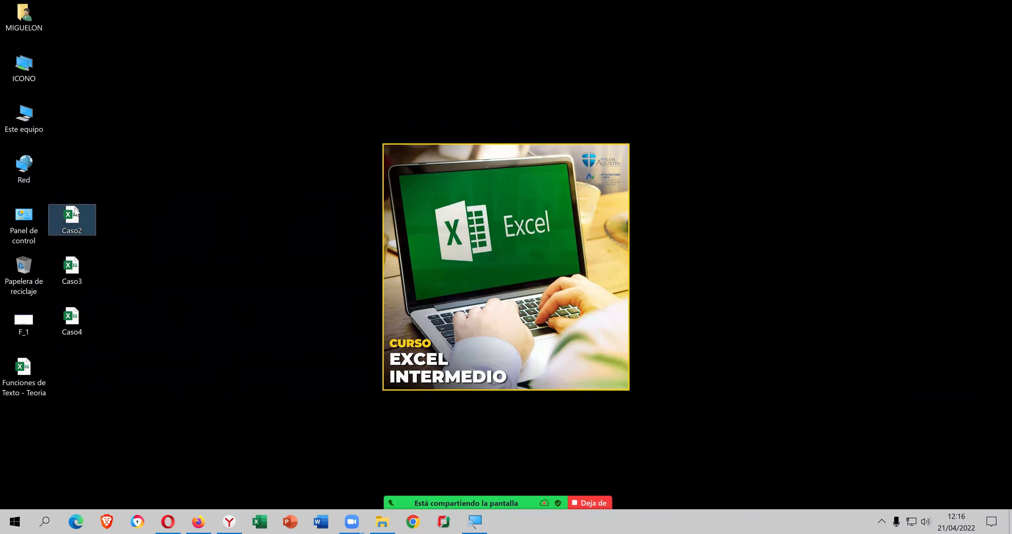
double_click(75, 212)
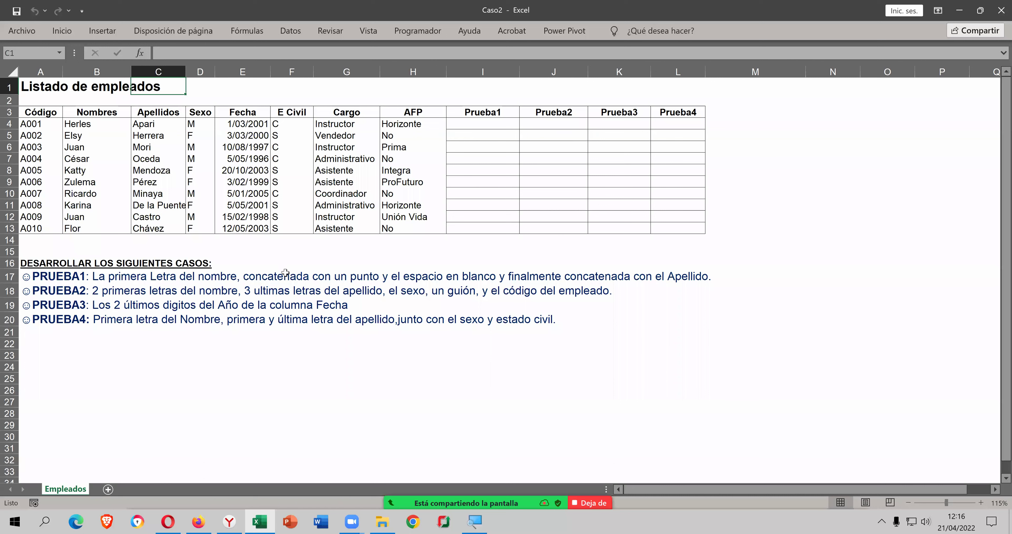
- Enter =IZQUIERDA(B4,1) in I4 to take the name's first letter
left_click(477, 126)
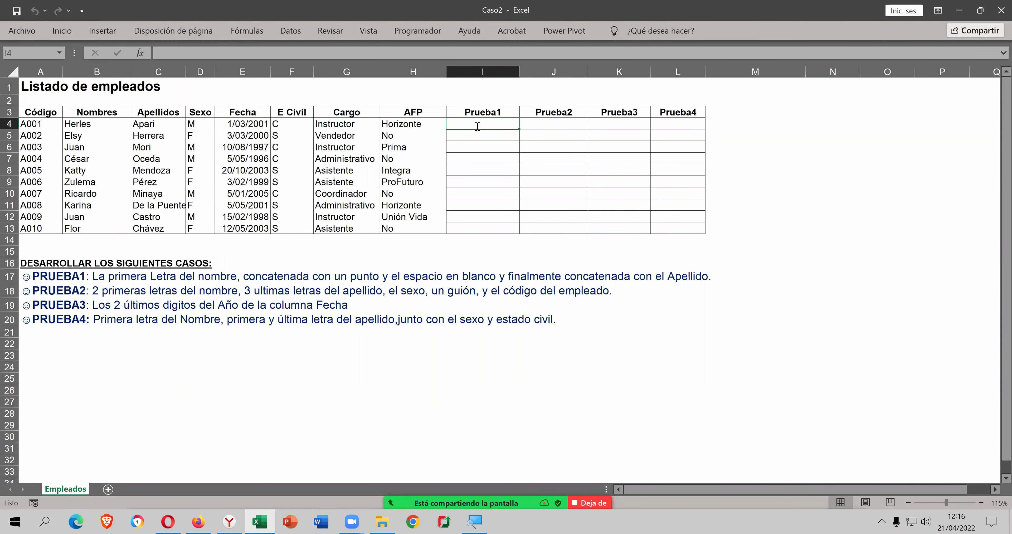
type("=")
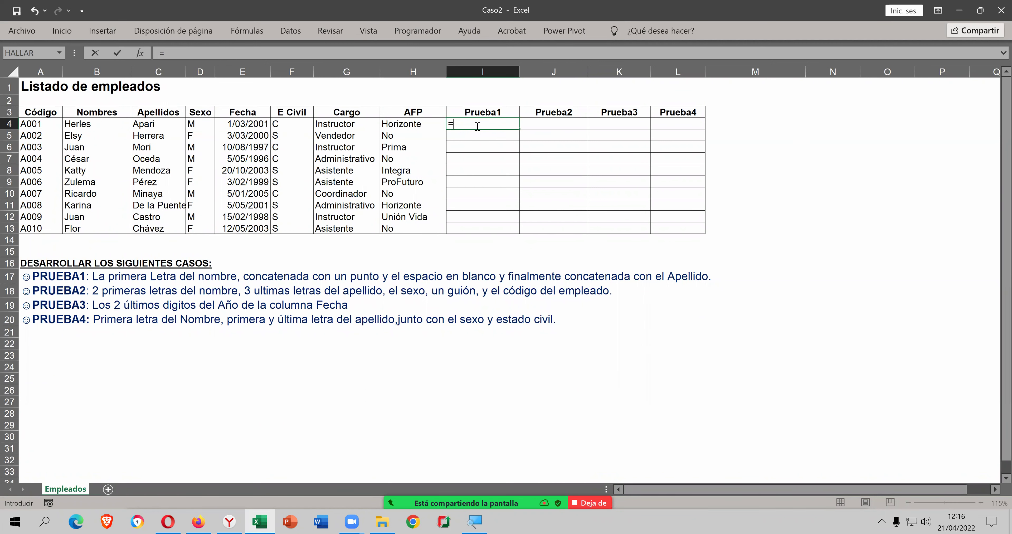
type("IZ")
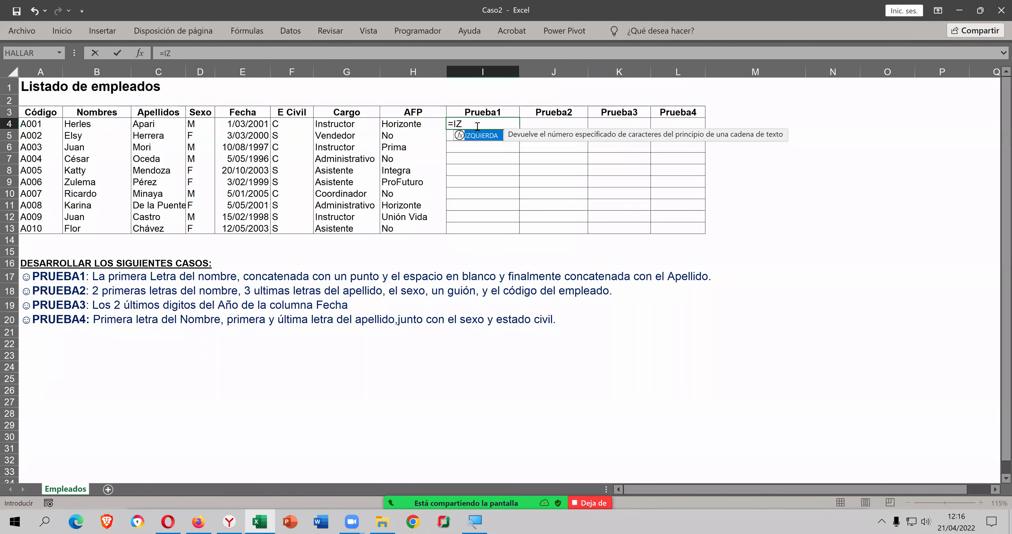
key("Tab")
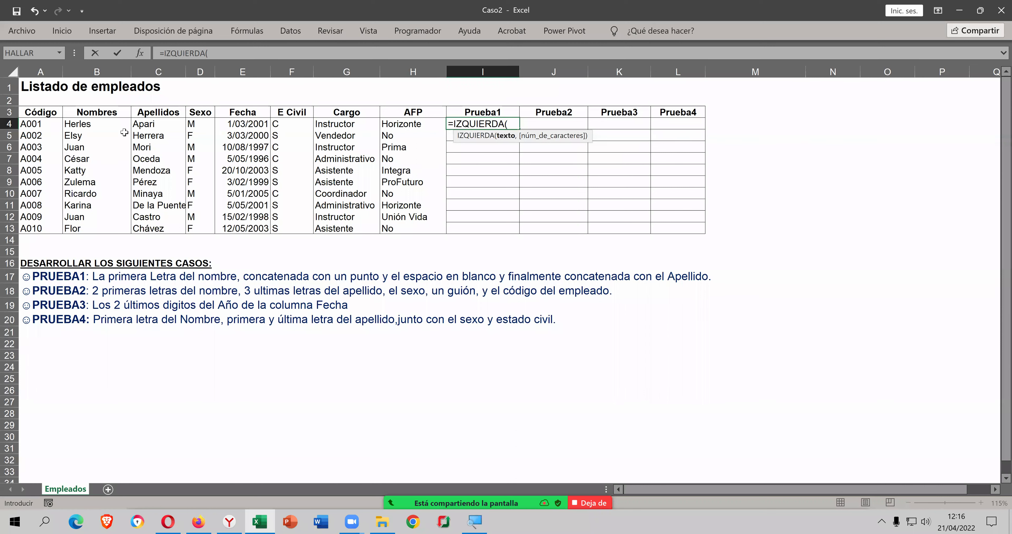
left_click(115, 126)
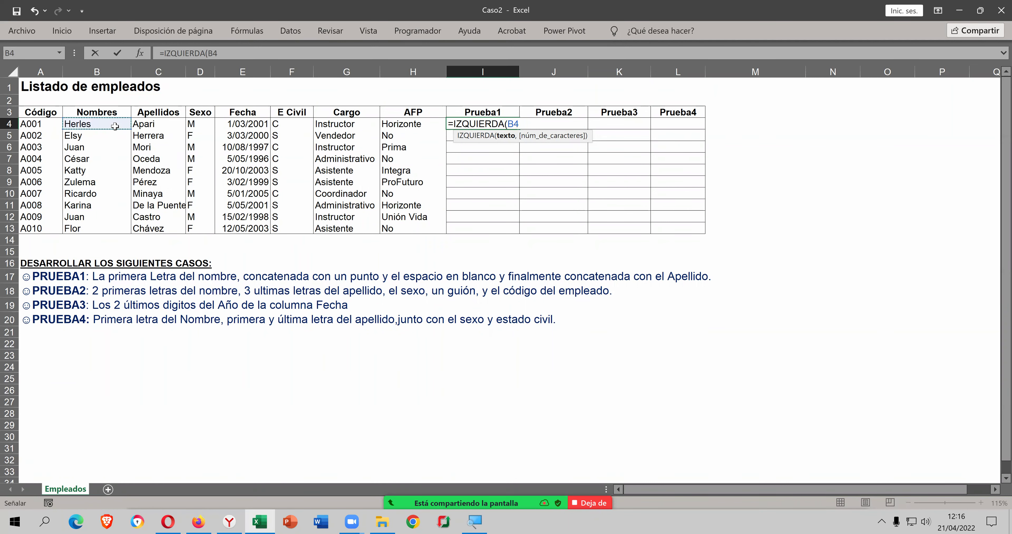
type(",1)")
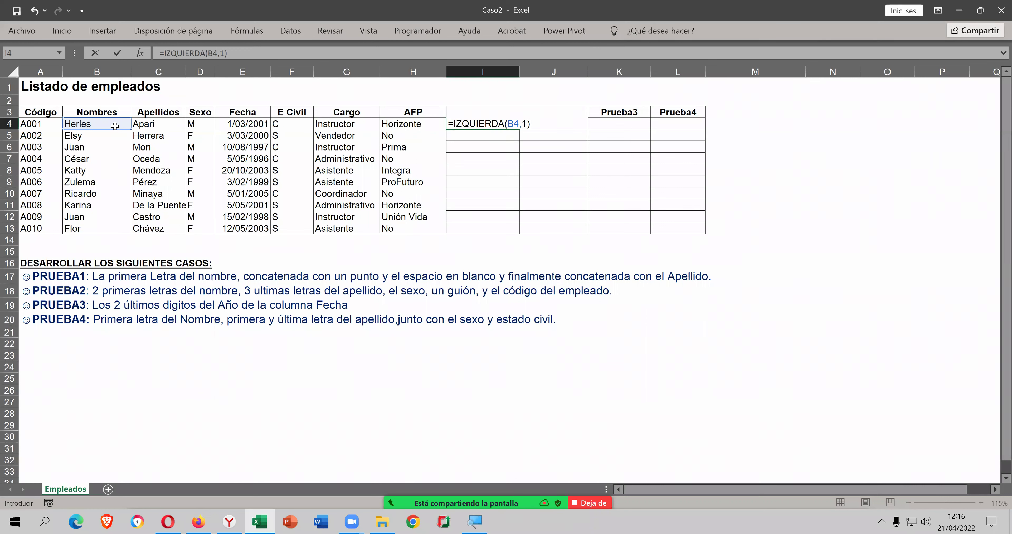
key("Return")
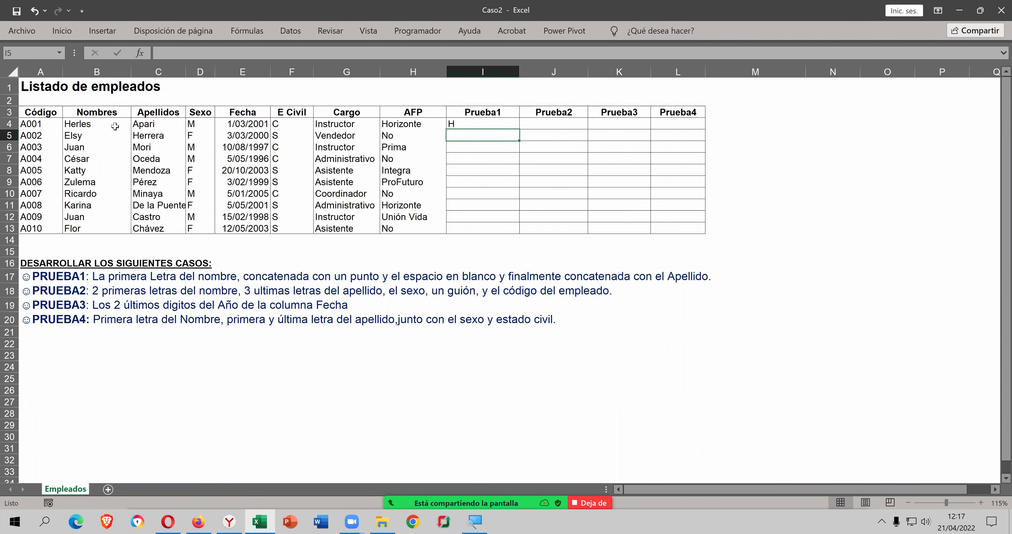
- Append a full stop to the I4 formula with &"."
key("Up")
key("F2")
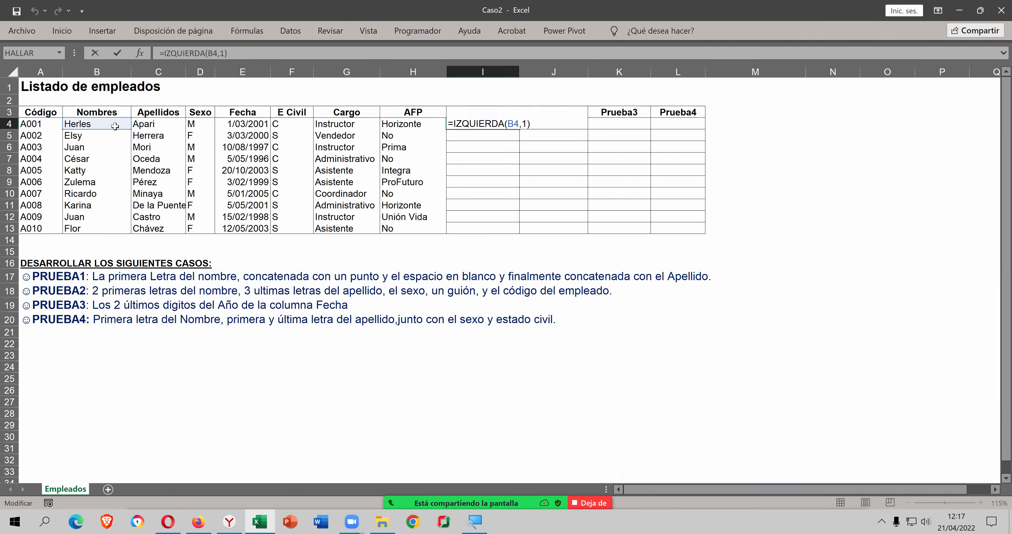
type("&\"")
type(".\"")
type(")")
key("Return")
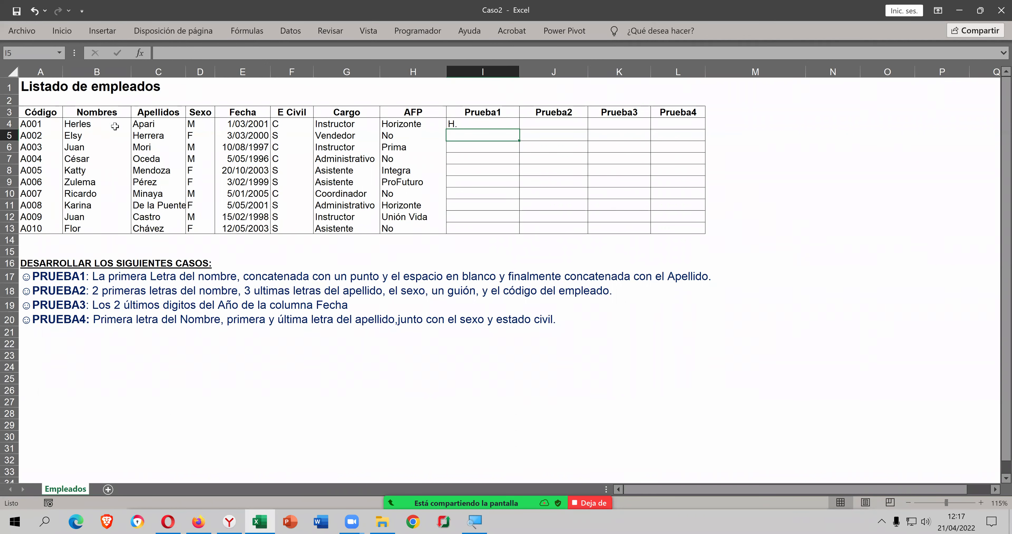
- Add a space after the full stop and join the C4 surname to the I4 formula
key("Up")
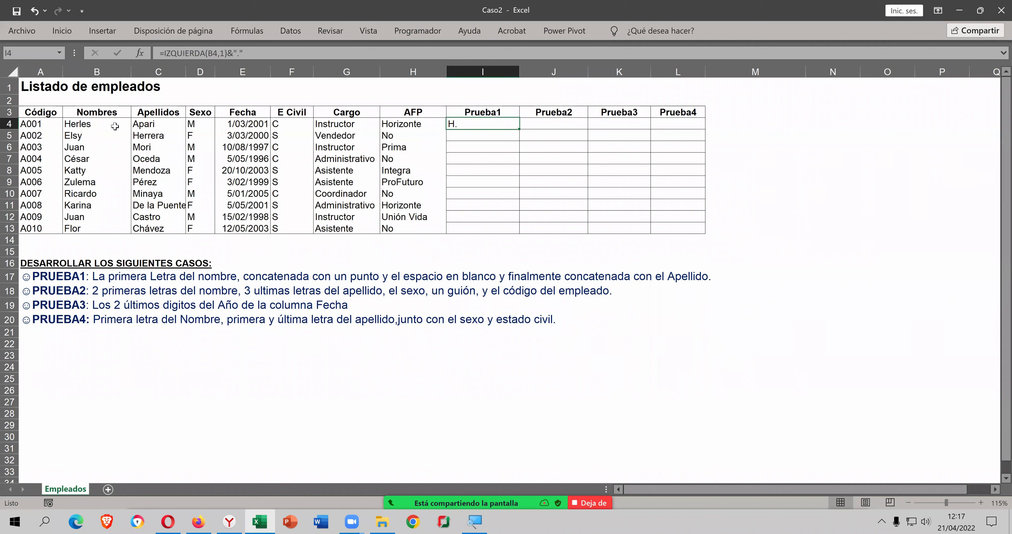
key("F2")
key("Left")
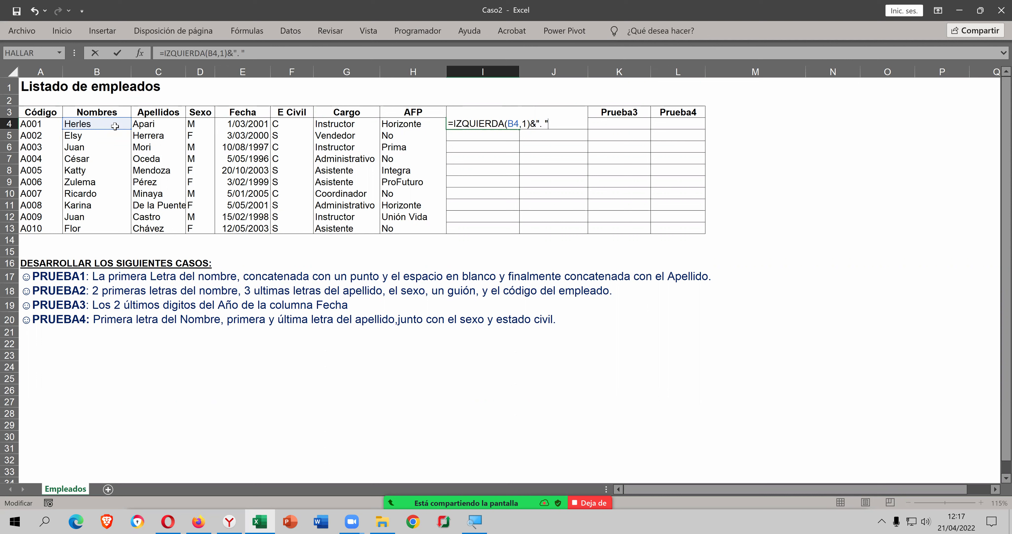
type("&")
left_click(155, 126)
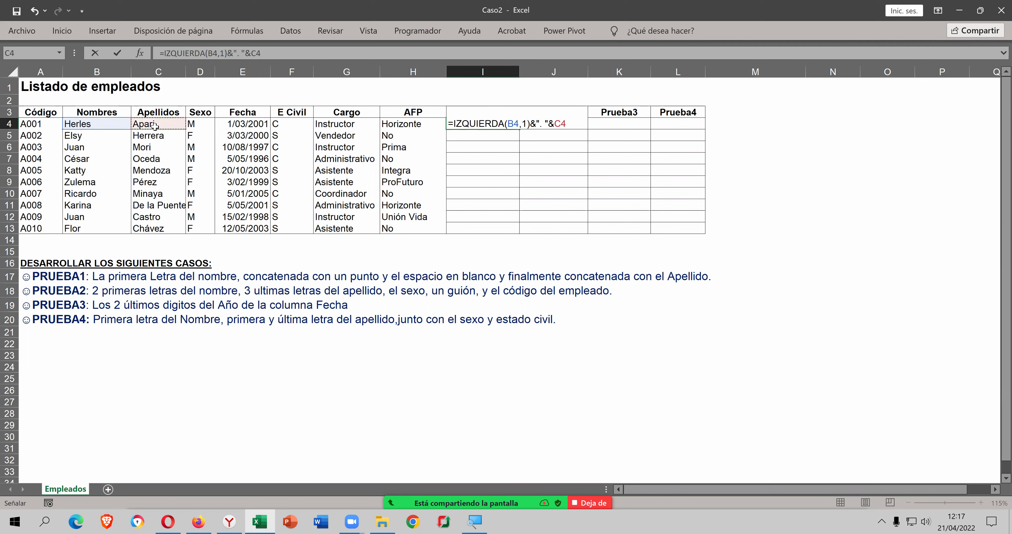
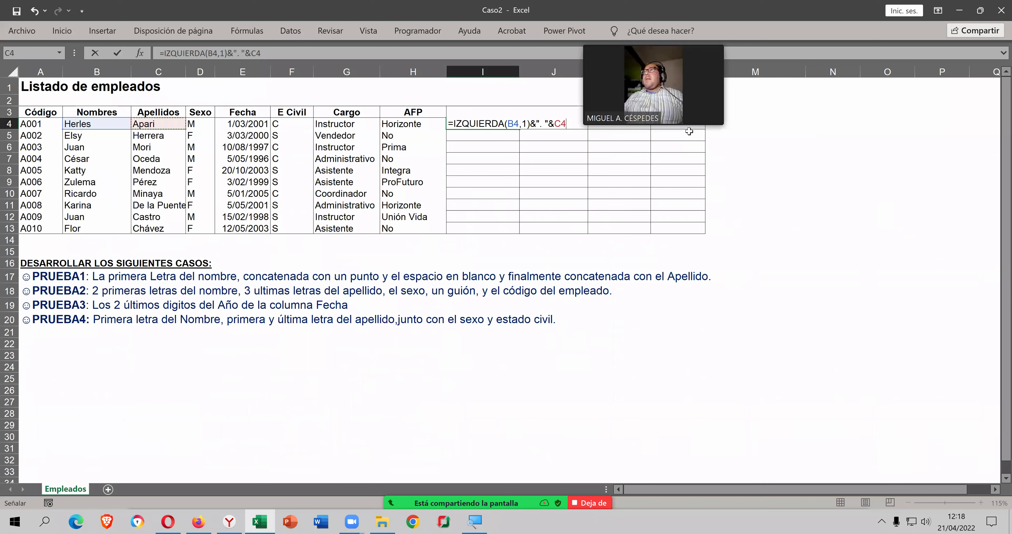
key("Return")
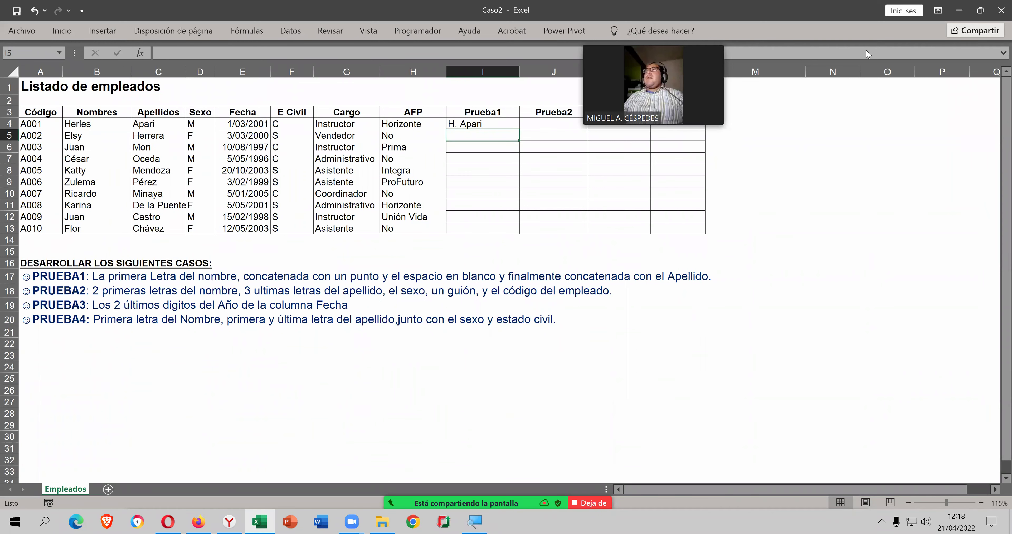
left_click(554, 124)
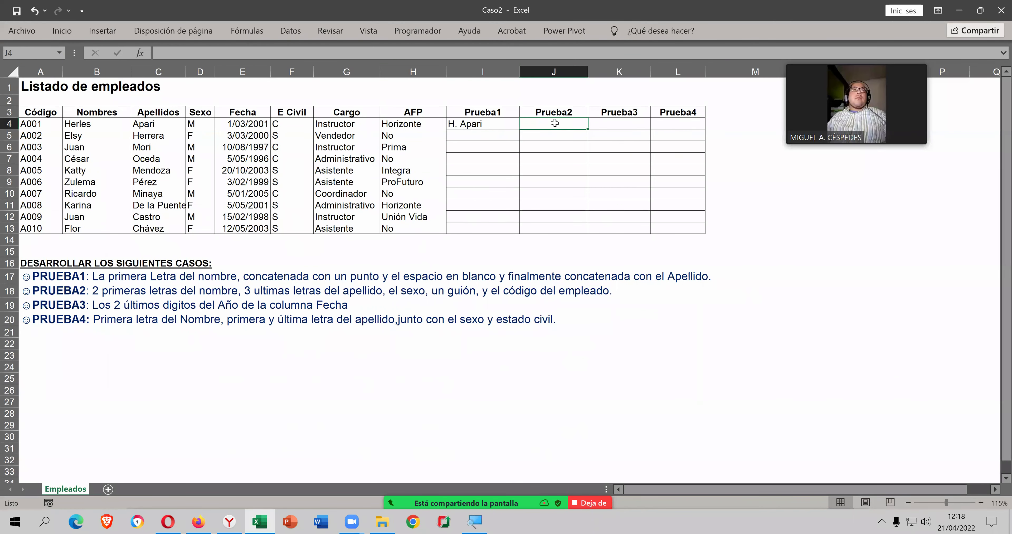
- Start J4 with IZQUIERDA(B4,2)&DERECHA(C4, replacing a mistaken DEC.A.BIN entry
type("=")
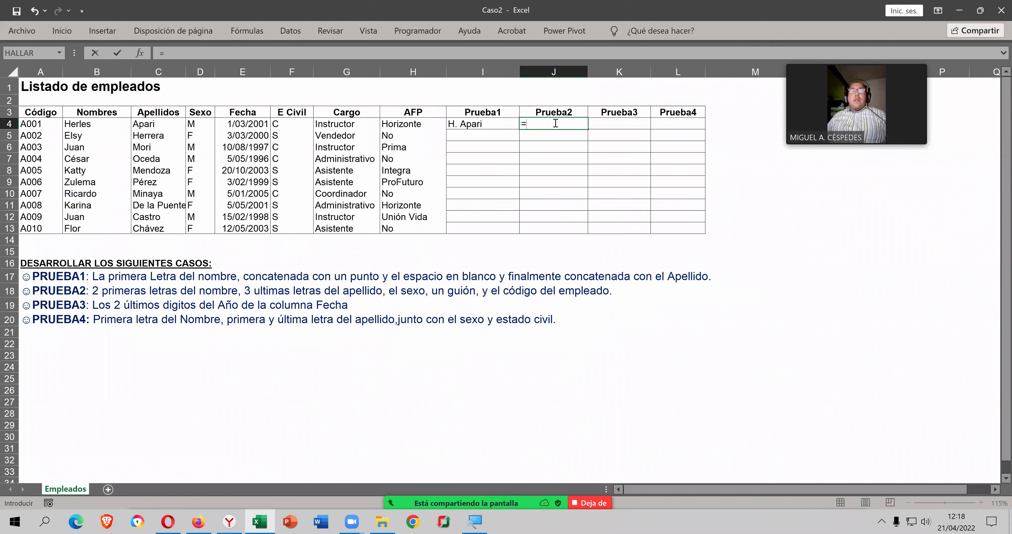
type("IZ")
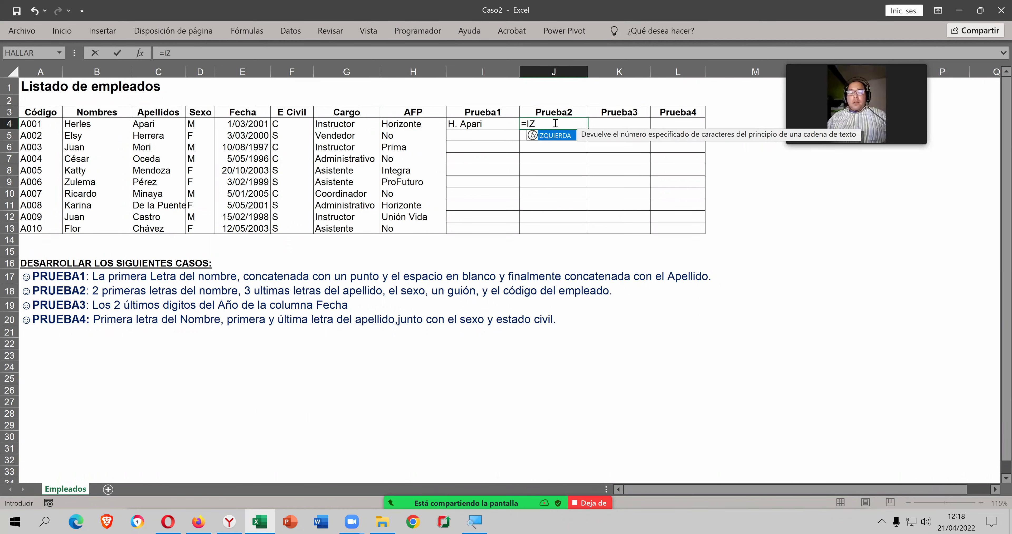
key("Tab")
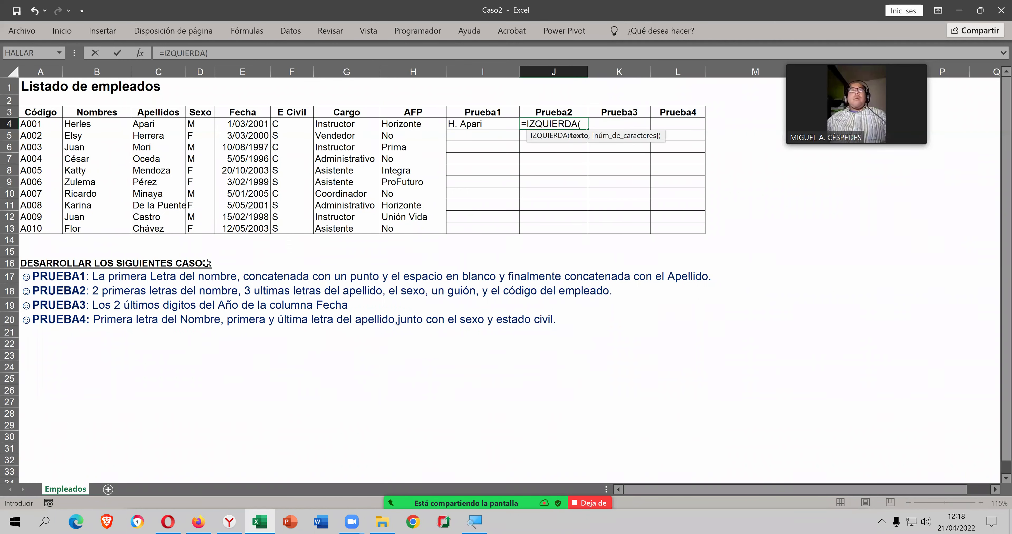
left_click(109, 121)
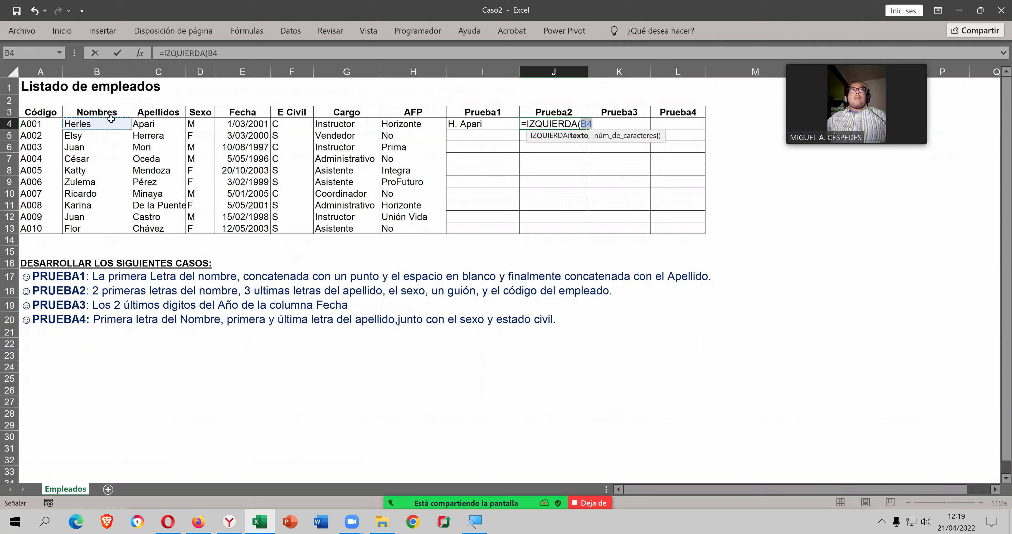
left_click(221, 57)
type(",2)")
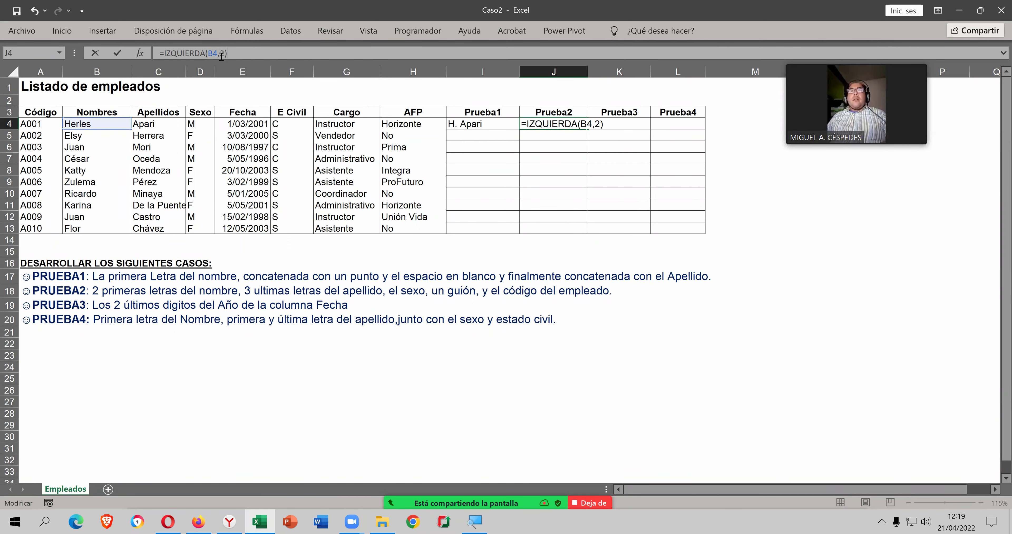
type("&")
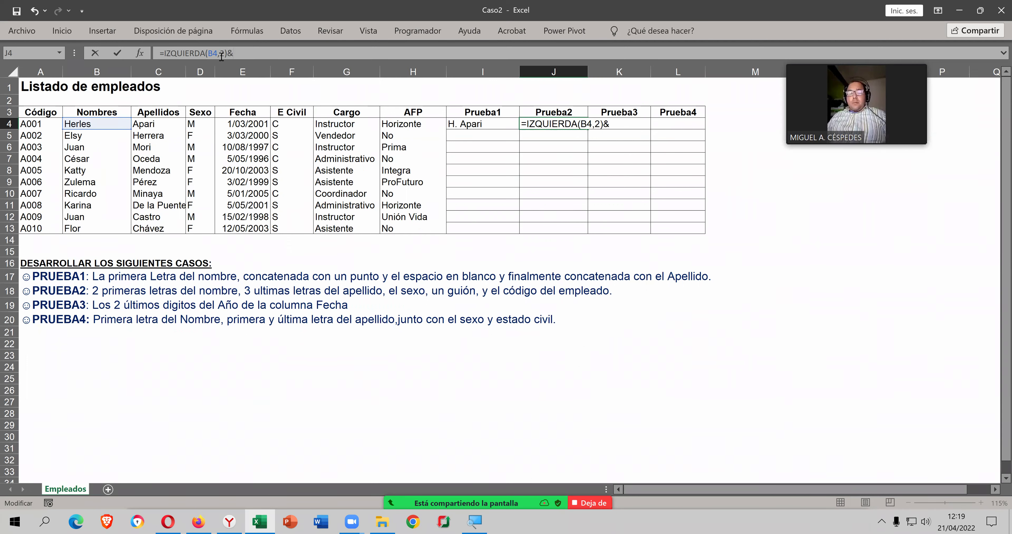
type("DEC.A.BIN(")
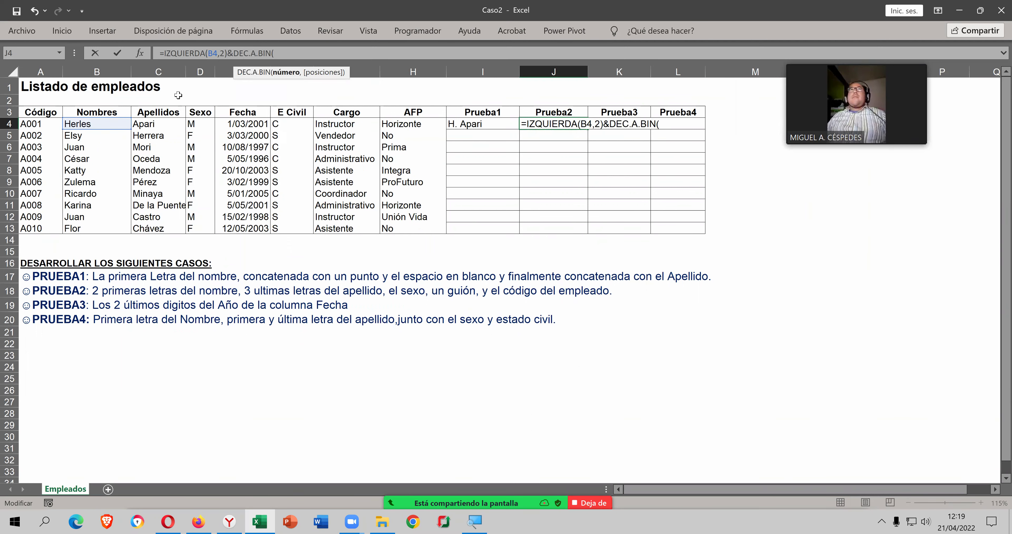
left_click(171, 123)
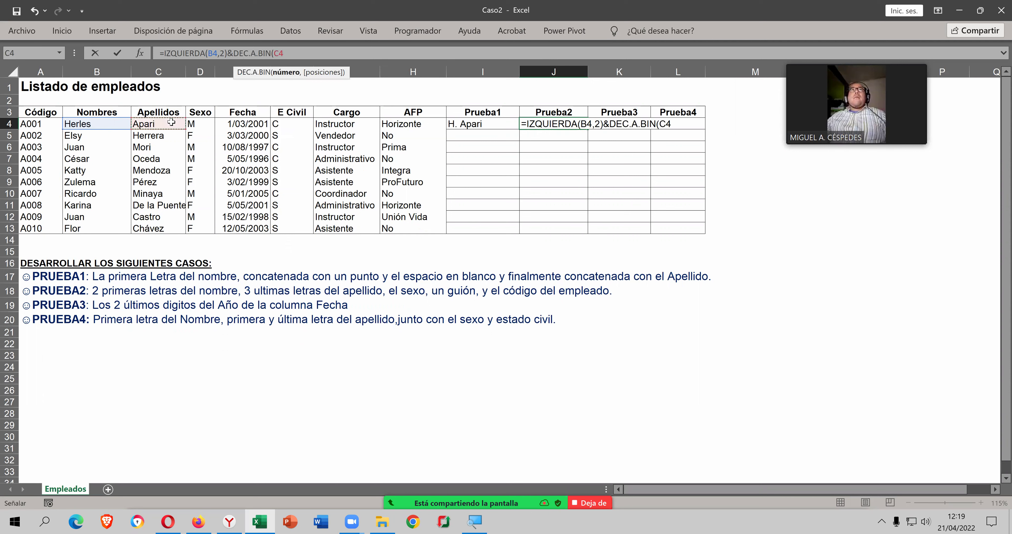
key("BackSpace")
key("BackSpace")
key("BackSpace")
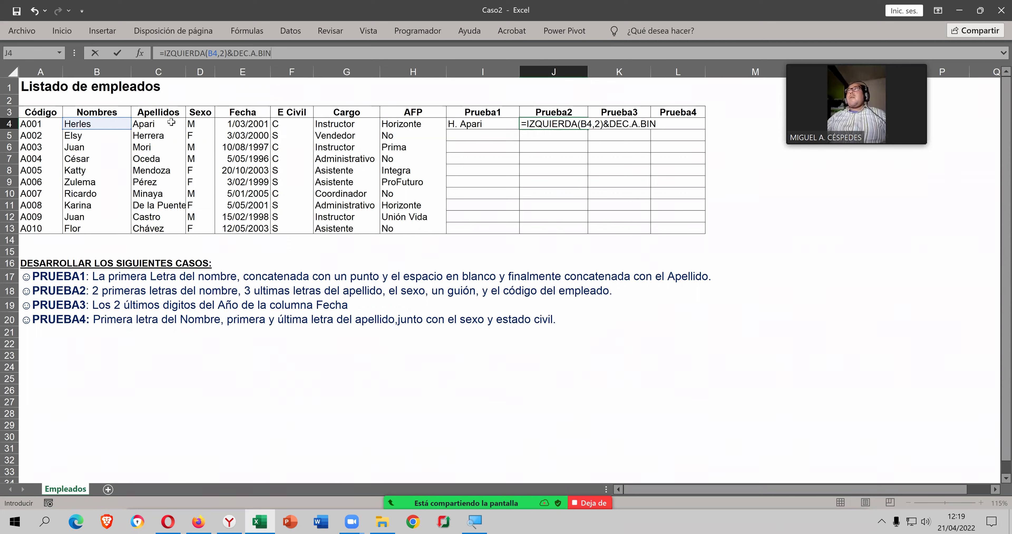
key("BackSpace")
key("BackSpace")
key("BackSpace")
key("BackSpace")
key("BackSpace")
key("BackSpace")
type("R")
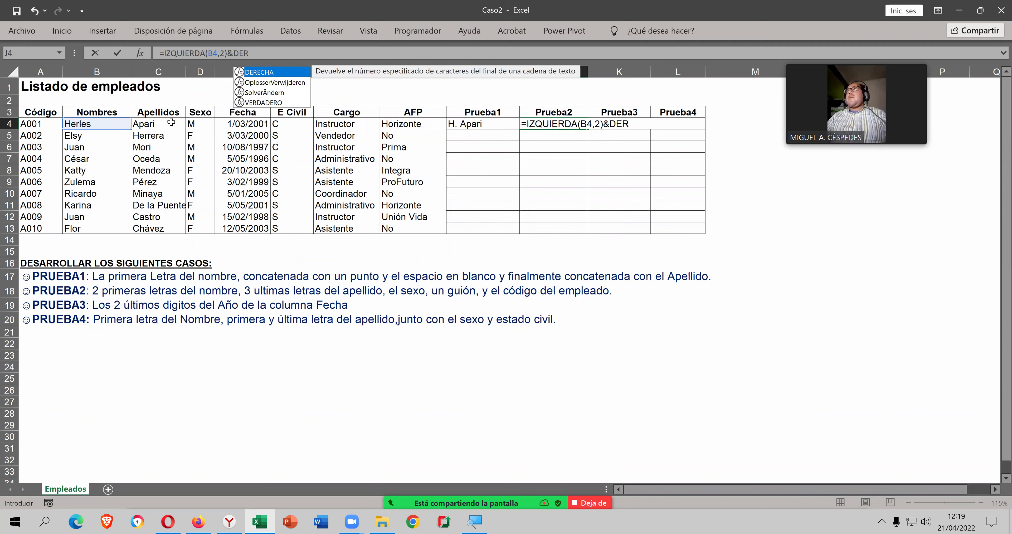
key("Tab")
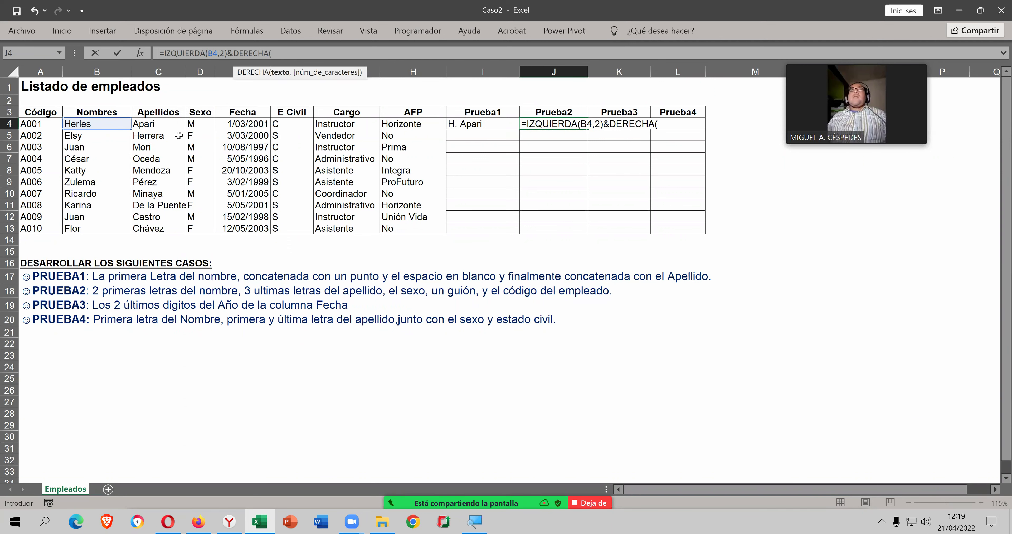
left_click(177, 126)
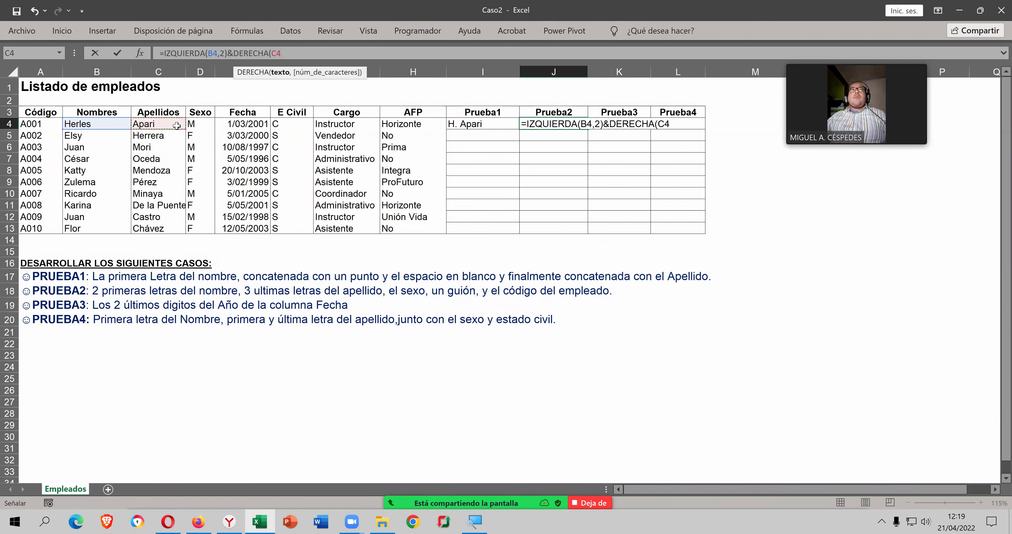
- Finish J4 with 3 surname letters, sex D4, a hyphen and code A4, giving HeariM-A001
type(",")
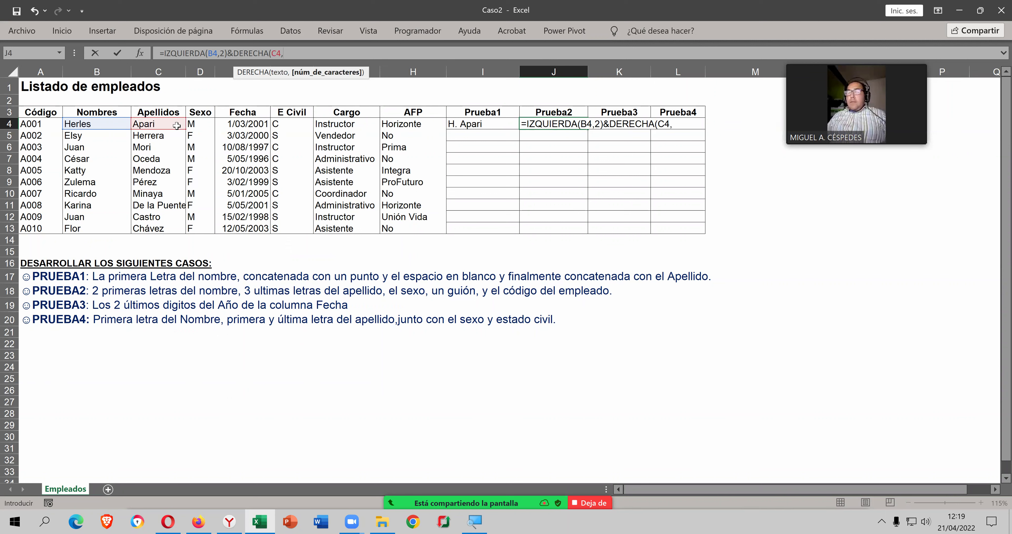
type("33")
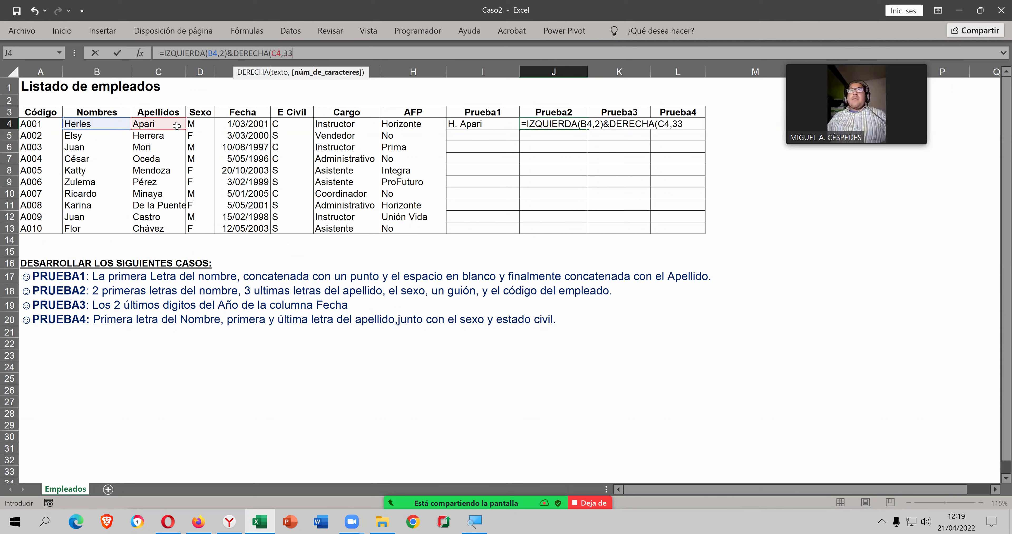
key("BackSpace")
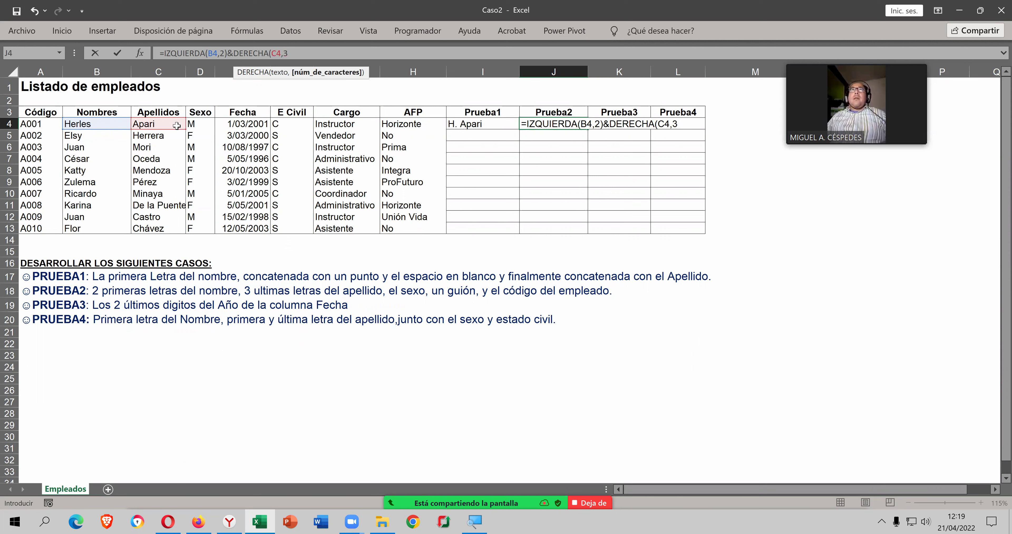
type(")&")
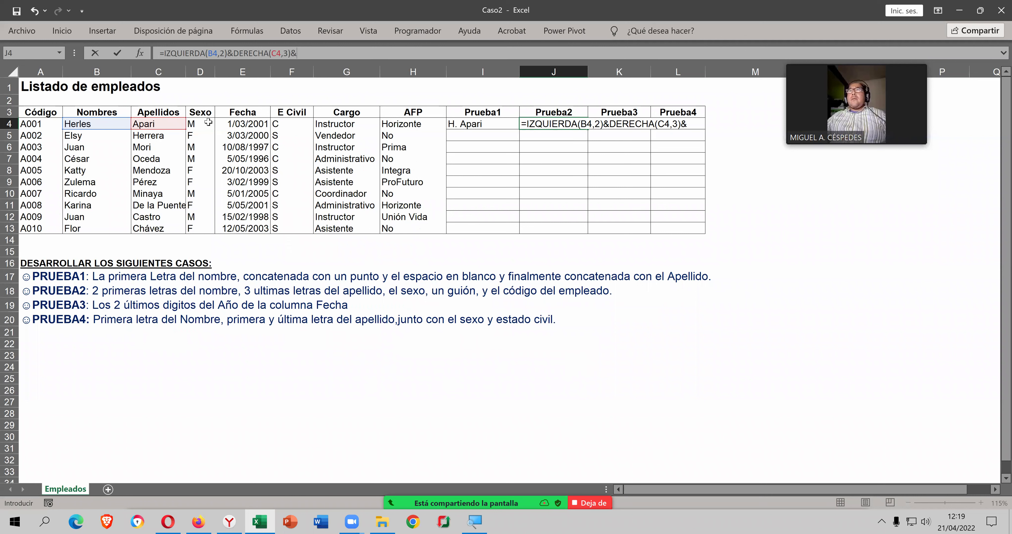
left_click(208, 123)
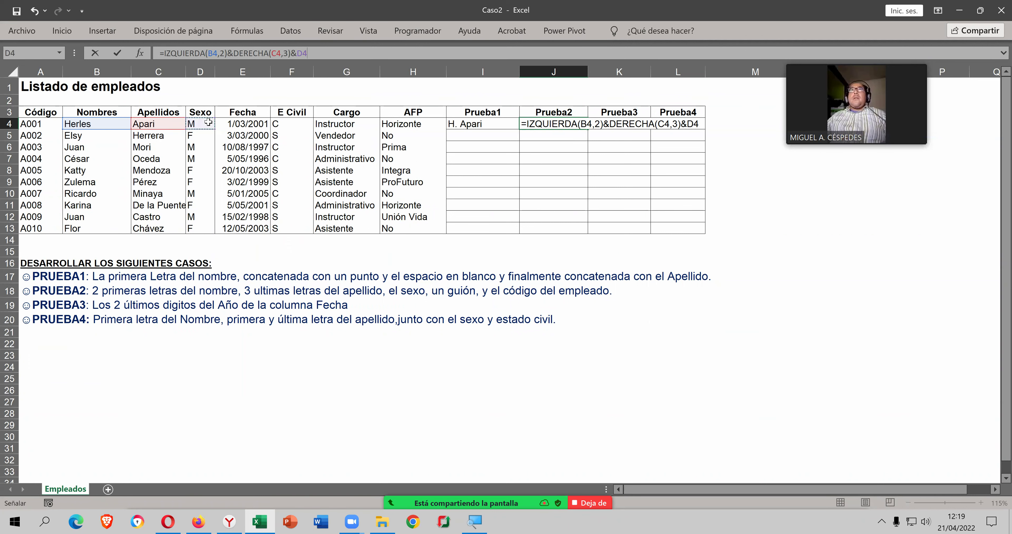
type("&\"-\"")
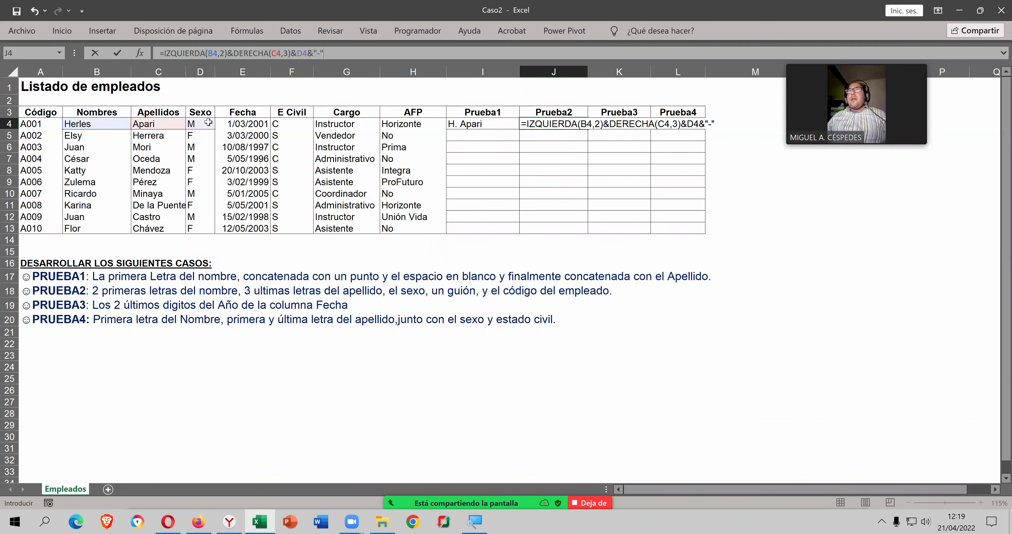
type("&")
left_click(35, 124)
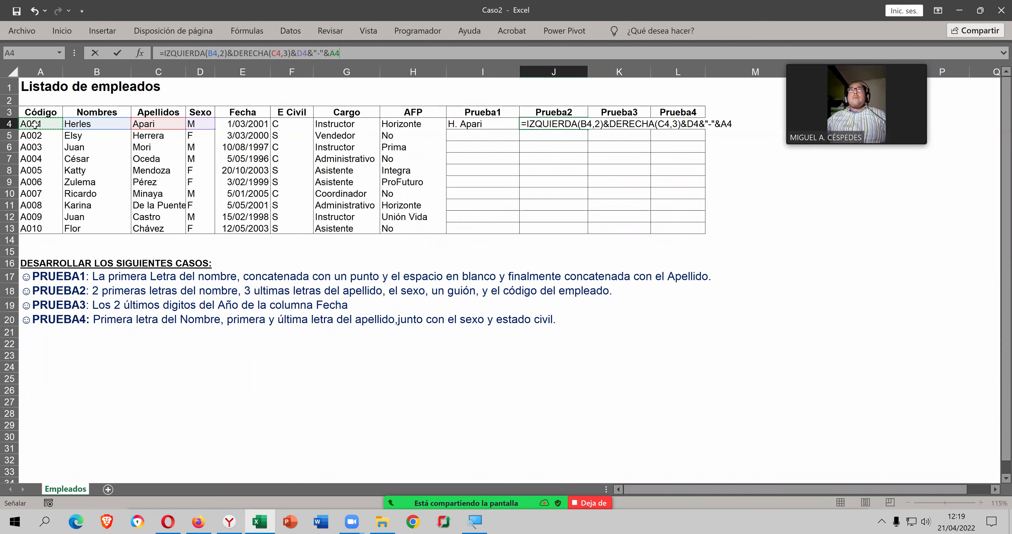
key("Return")
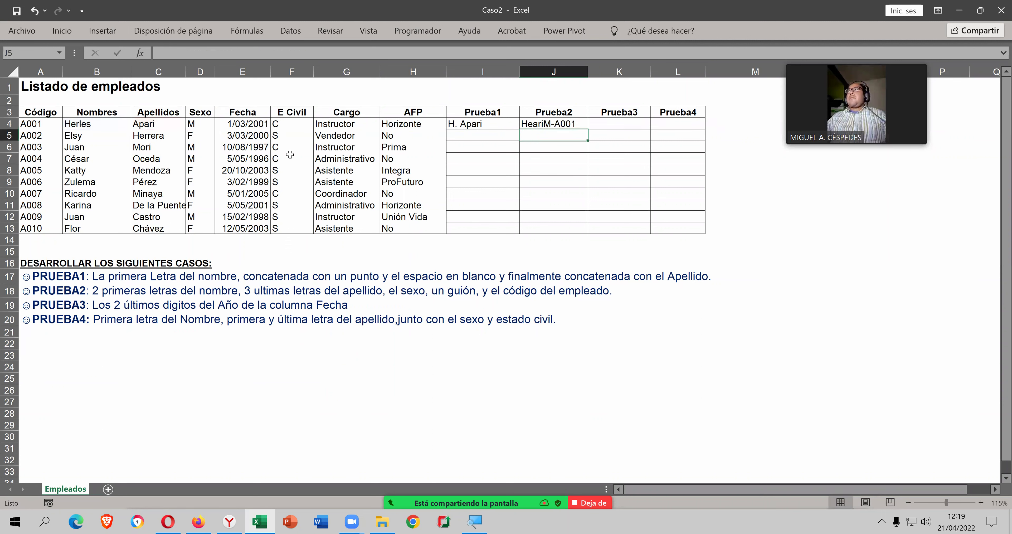
double_click(576, 124)
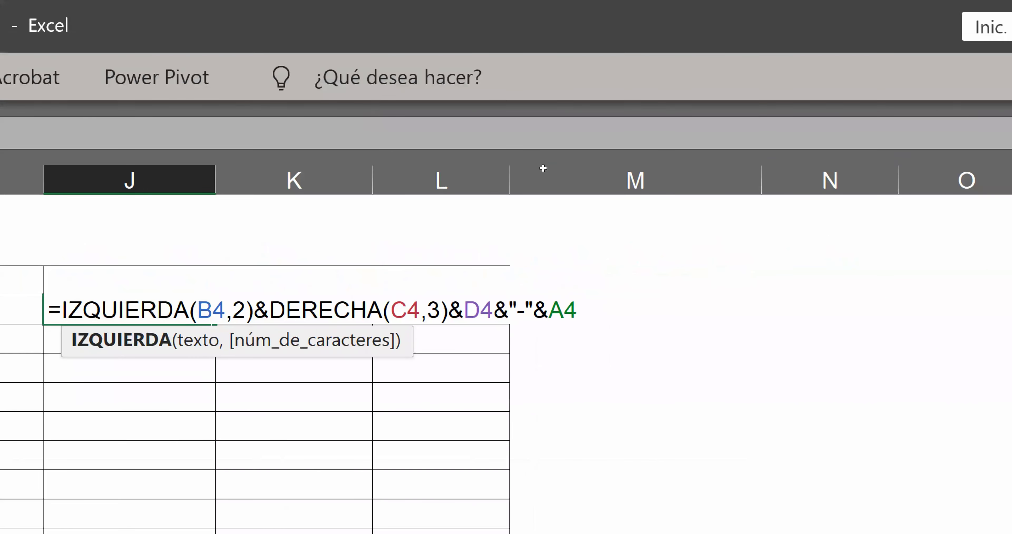
key("Return")
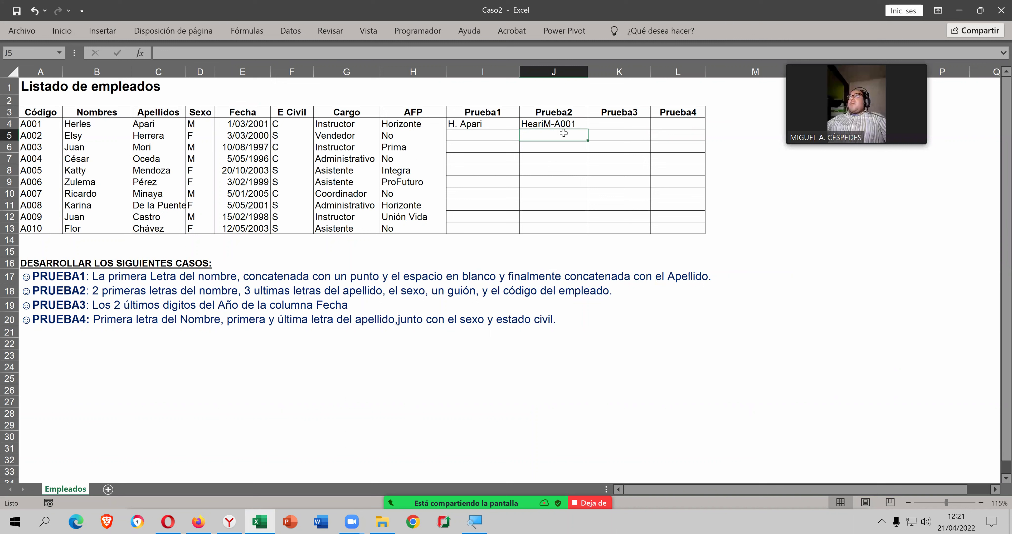
- Enter =DERECHA(E4,2) in K4 as the Prueba3 formula, returning 51
left_click(607, 122)
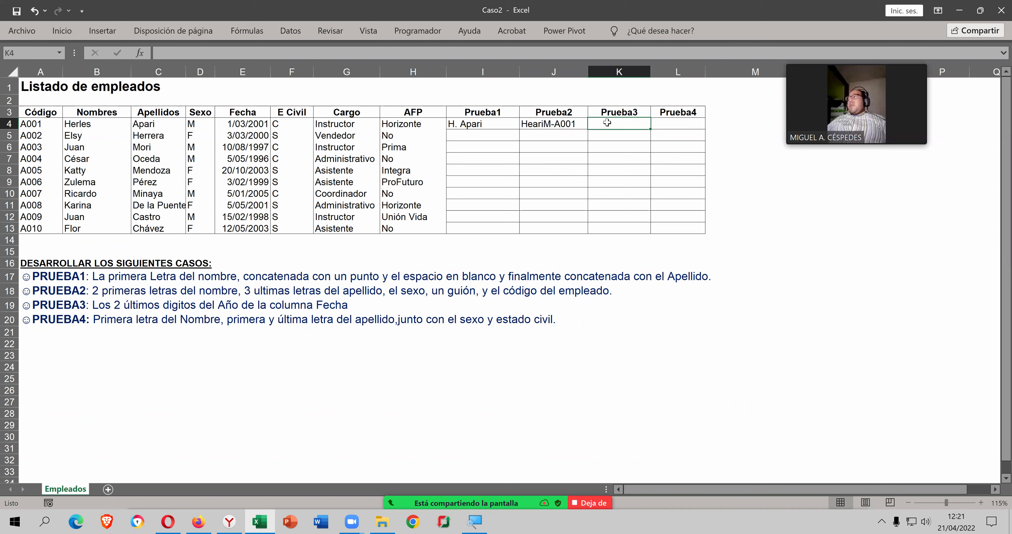
type("=")
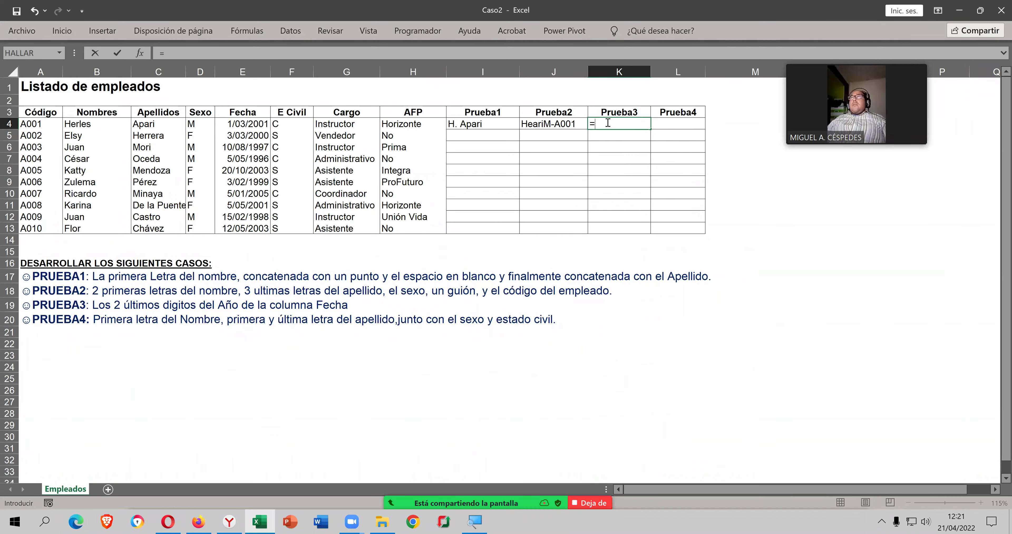
type("DE")
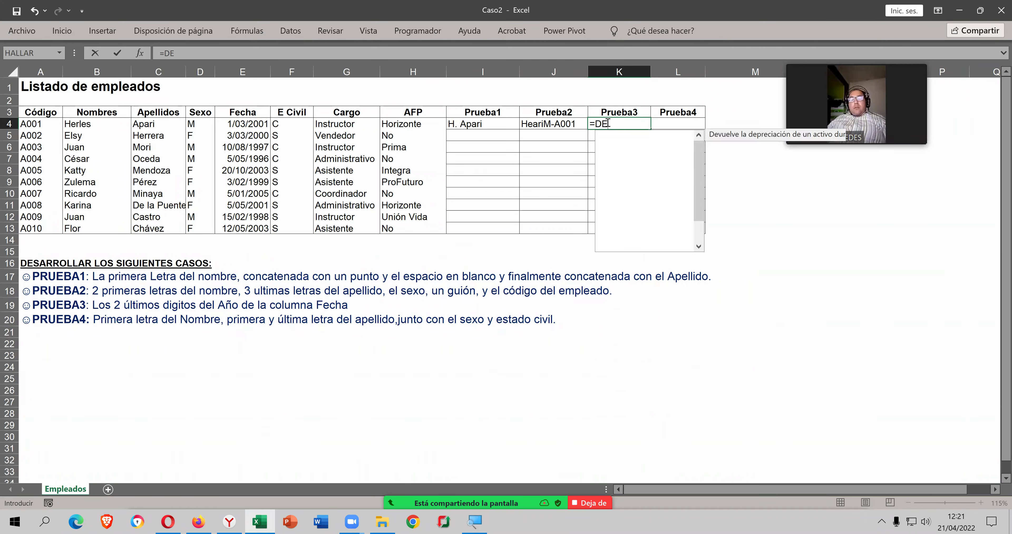
type("R")
key("Tab")
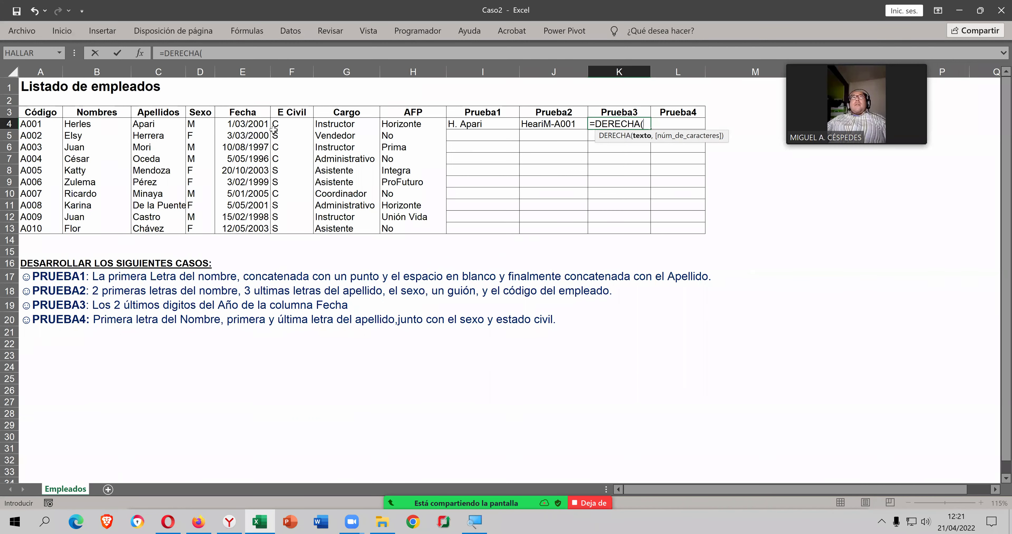
left_click(260, 125)
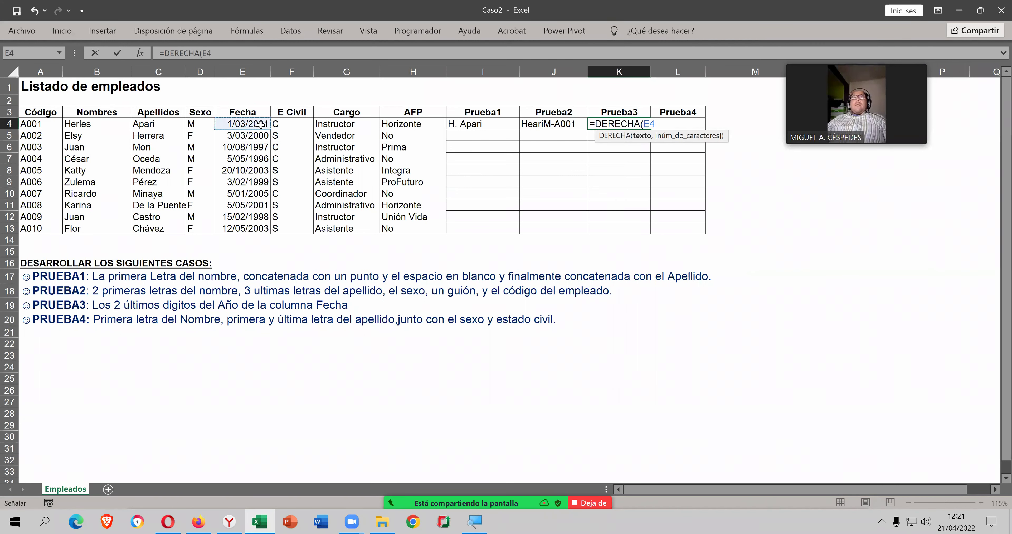
type(",")
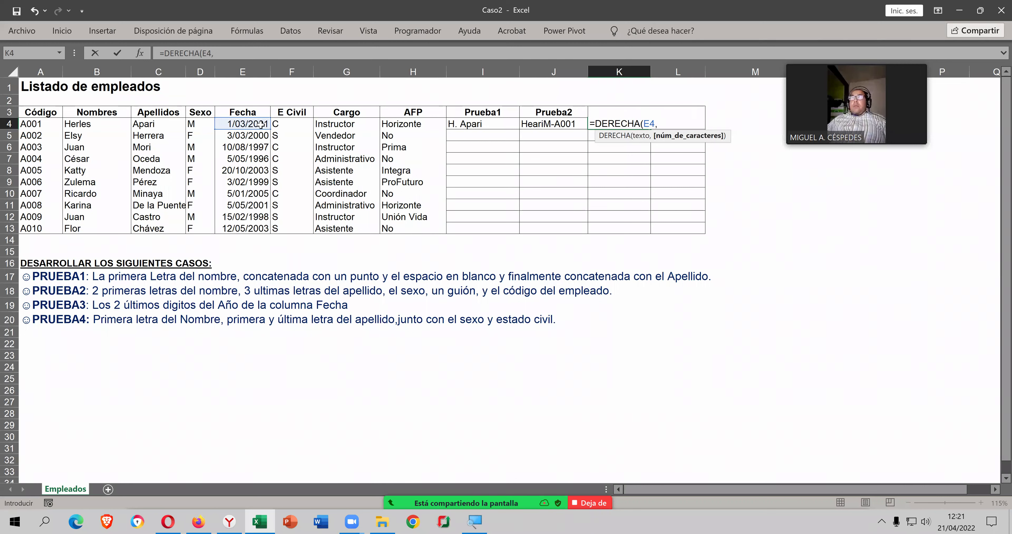
type("2")
key("Return")
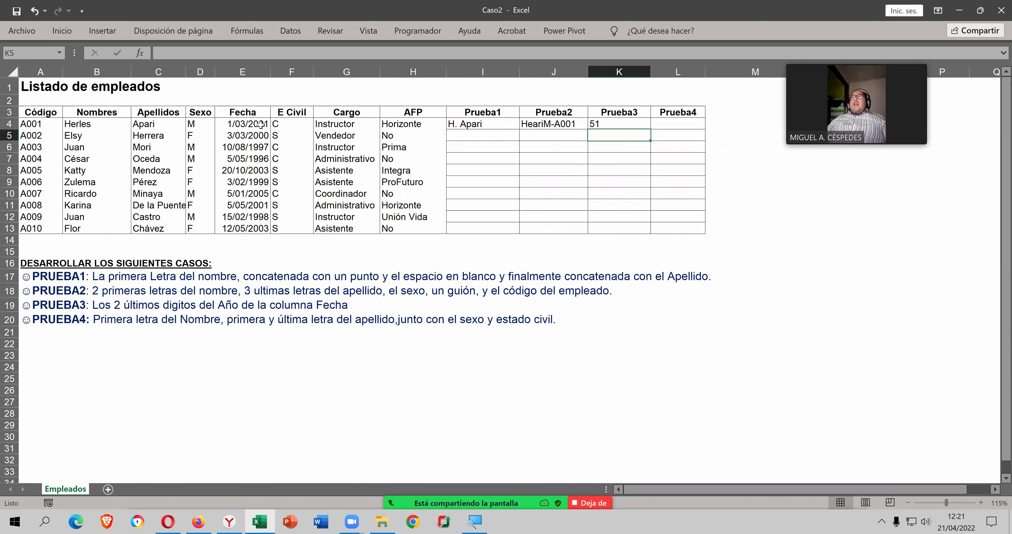
- Check the Fecha date in E4, then reopen K4's =DERECHA(E4,2) formula for editing
key("Up")
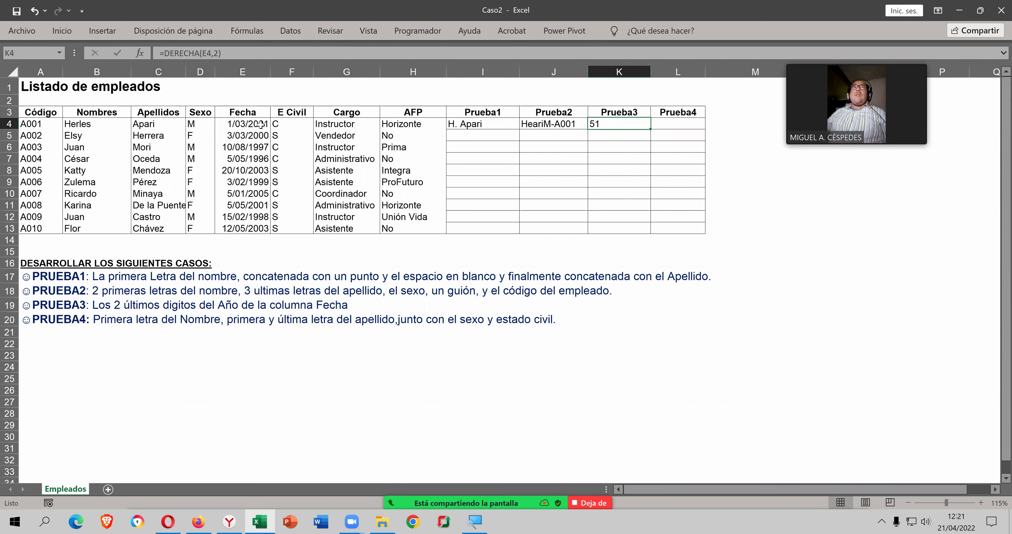
left_click(260, 125)
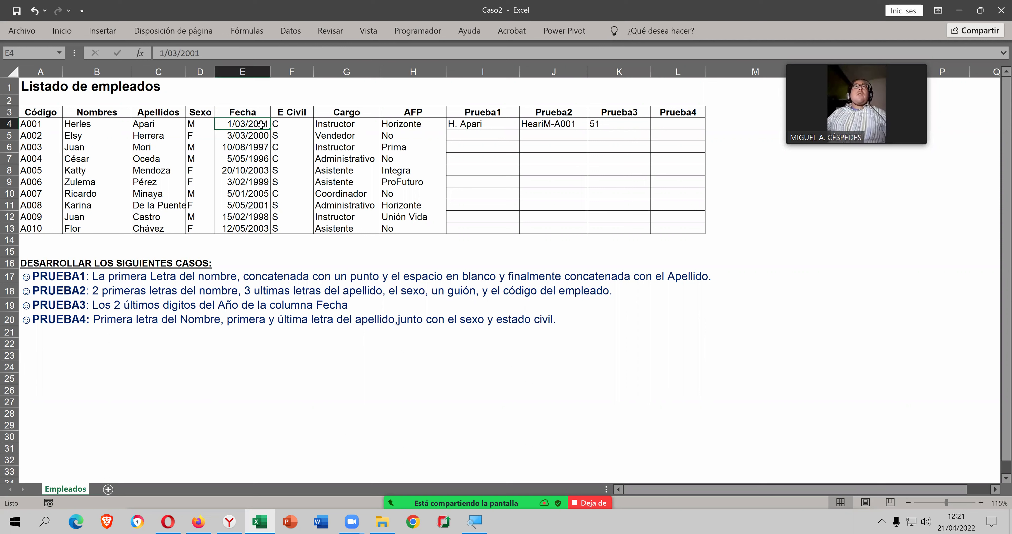
left_click(593, 124)
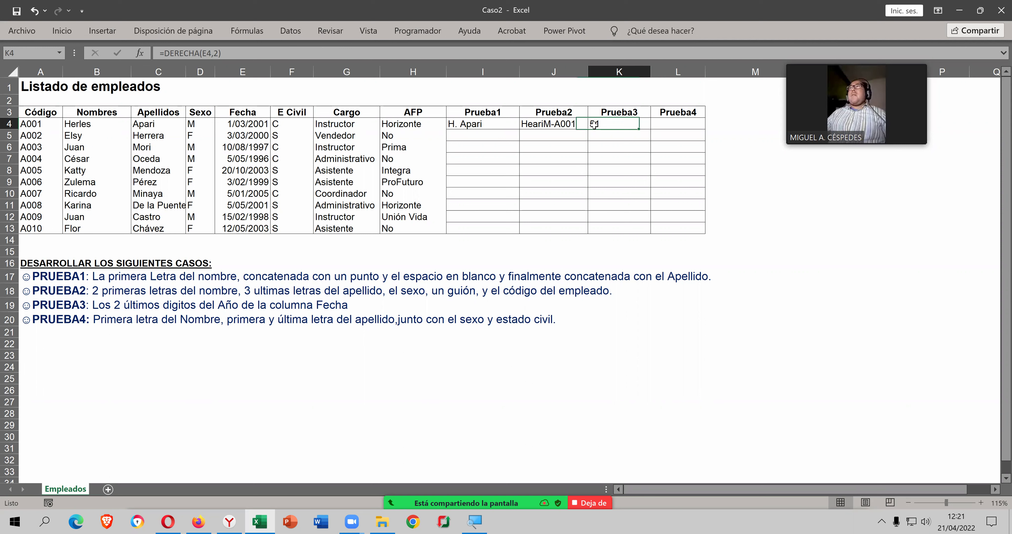
double_click(625, 124)
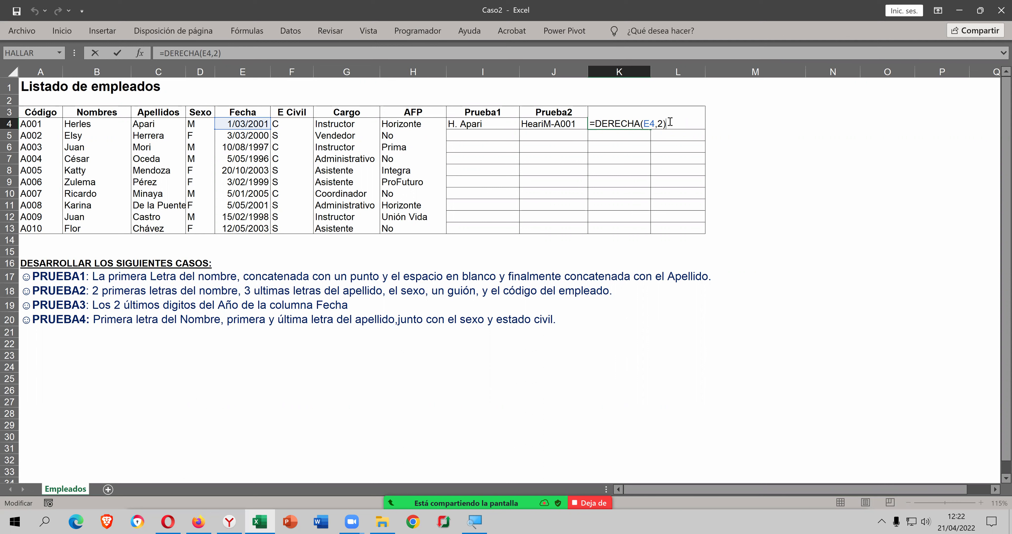
- Rewrite K4 as =DERECHA(TEXTO(E4,"YYYY"),2) so it returns 01
key("BackSpace")
key("BackSpace")
key("BackSpace")
key("BackSpace")
key("BackSpace")
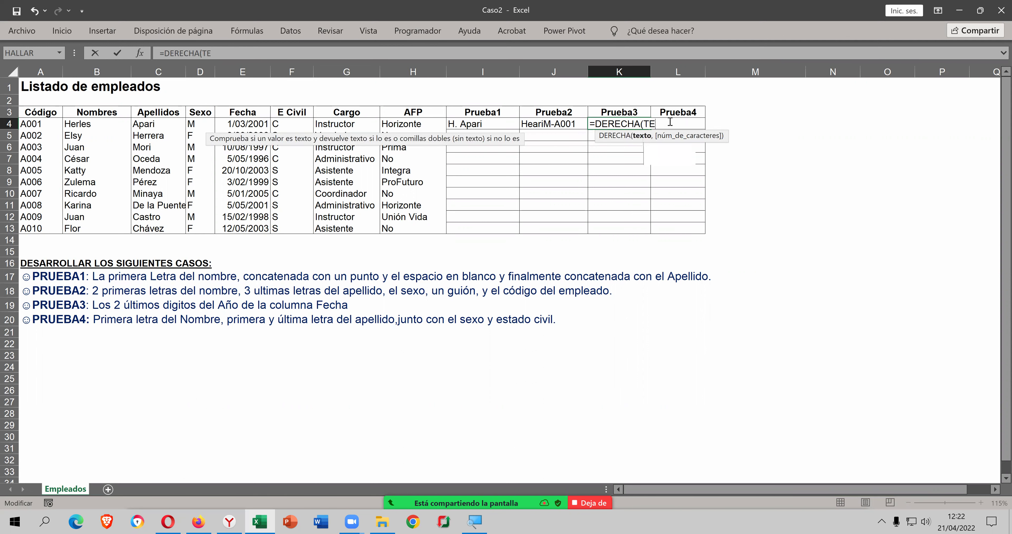
type("TEXTO(")
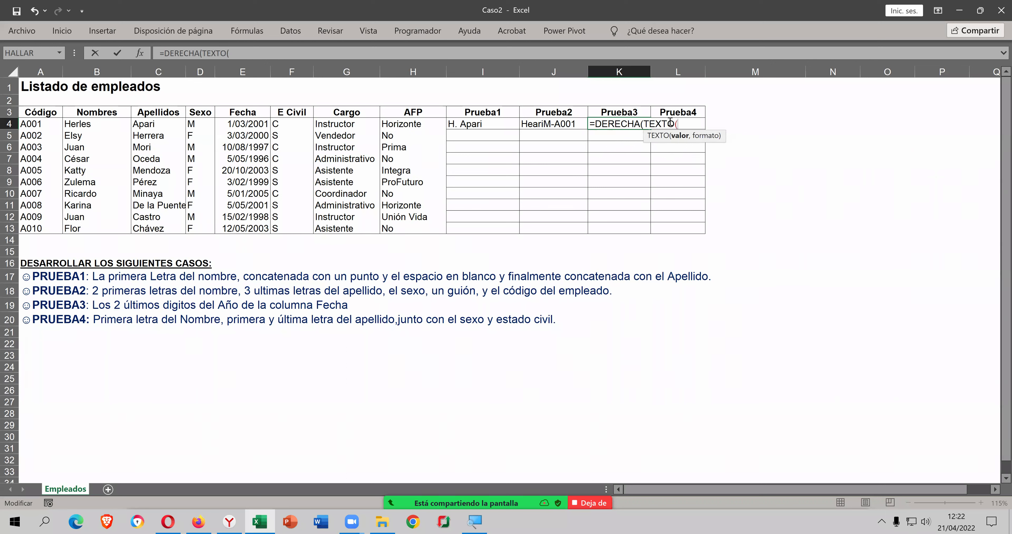
left_click(258, 123)
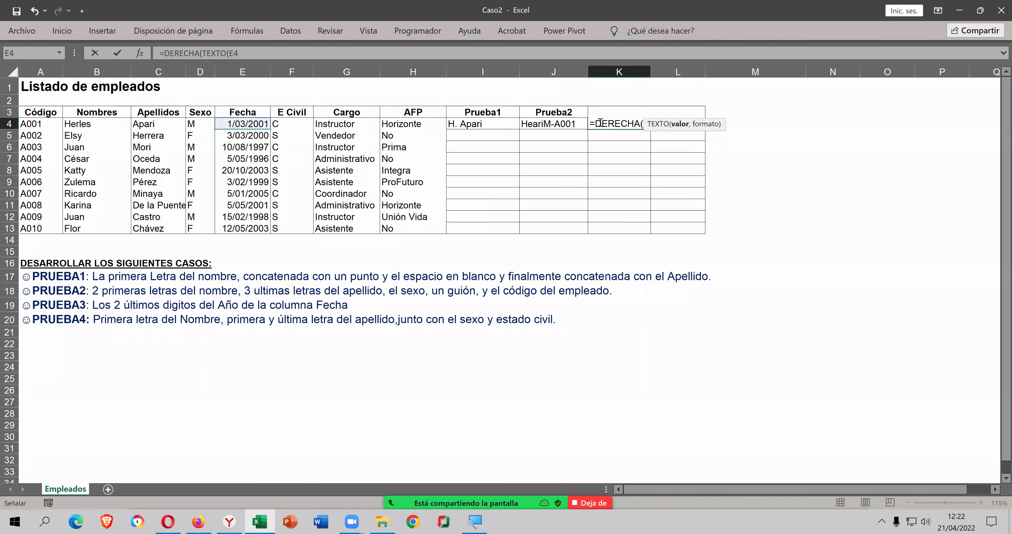
left_click(346, 52)
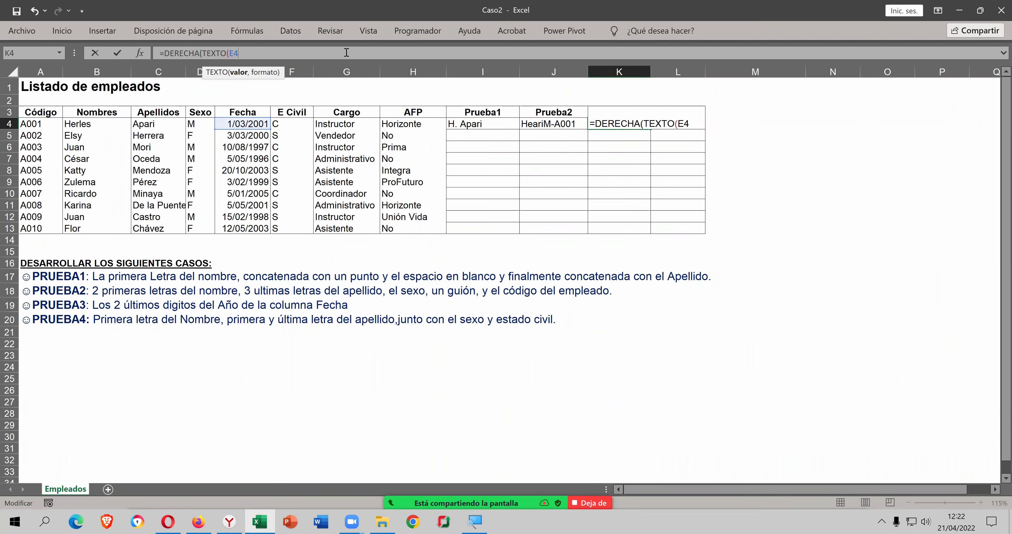
type(",\"")
type("YYYY")
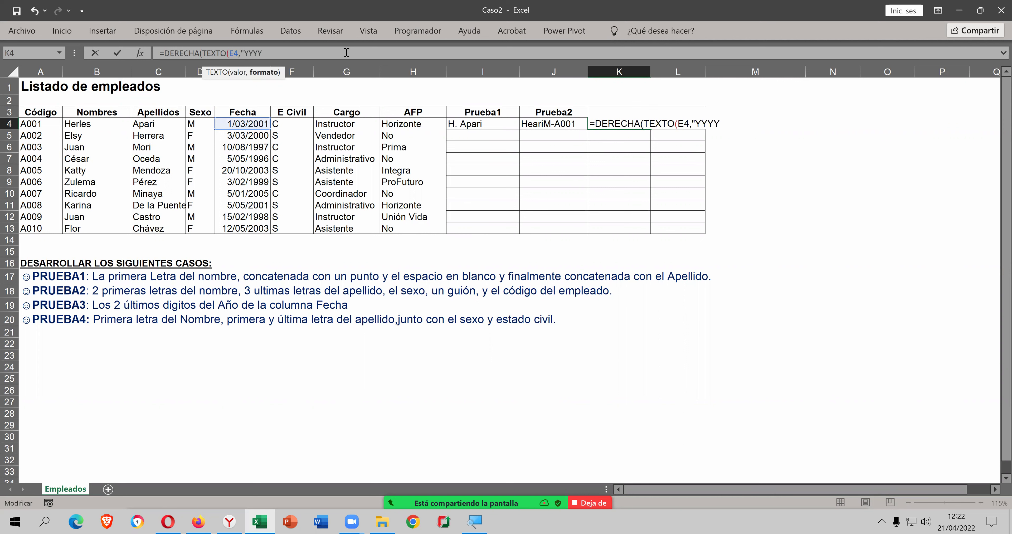
type("\"4")
key("BackSpace")
type("),2")
key("Return")
key("Return")
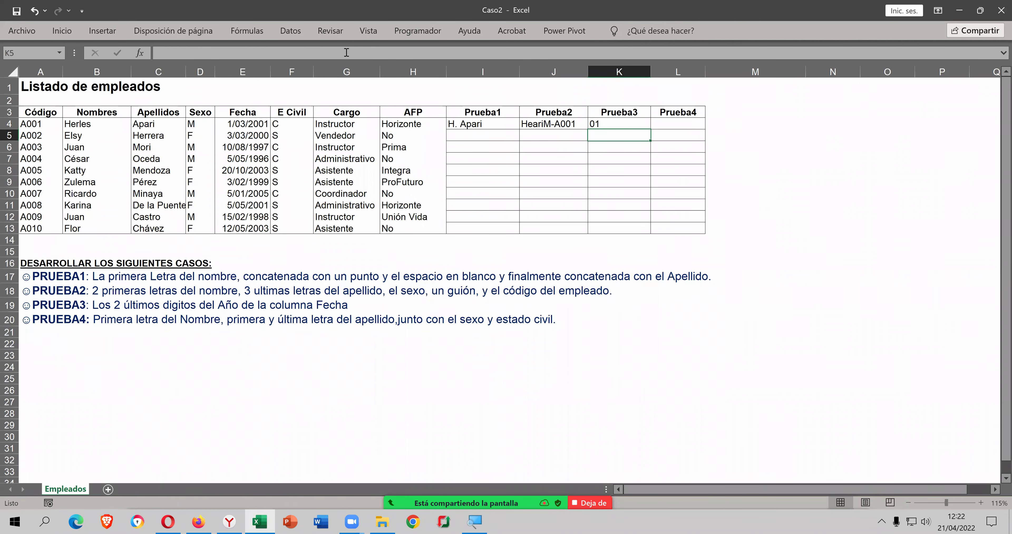
- Simplify K4 to =TEXTO(E4,"YY") by dropping DERECHA, still returning 01
key("Up")
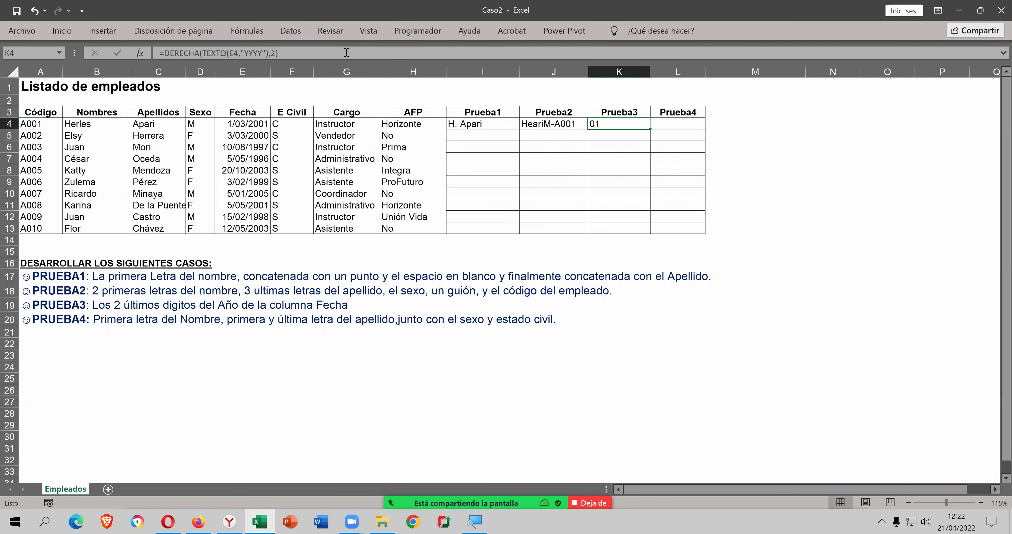
key("F2")
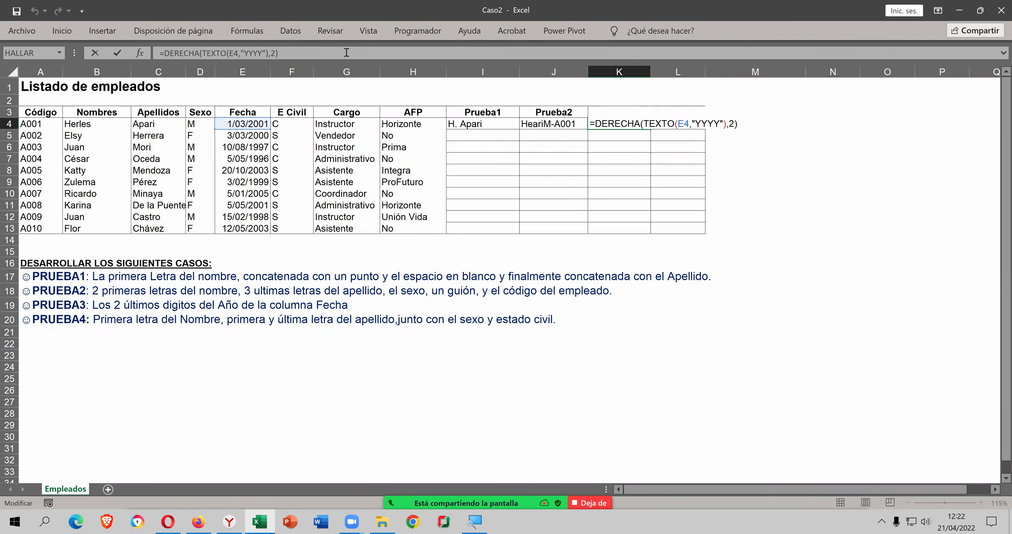
key("BackSpace")
key("BackSpace")
key("BackSpace")
key("BackSpace")
key("BackSpace")
key("BackSpace")
key("BackSpace")
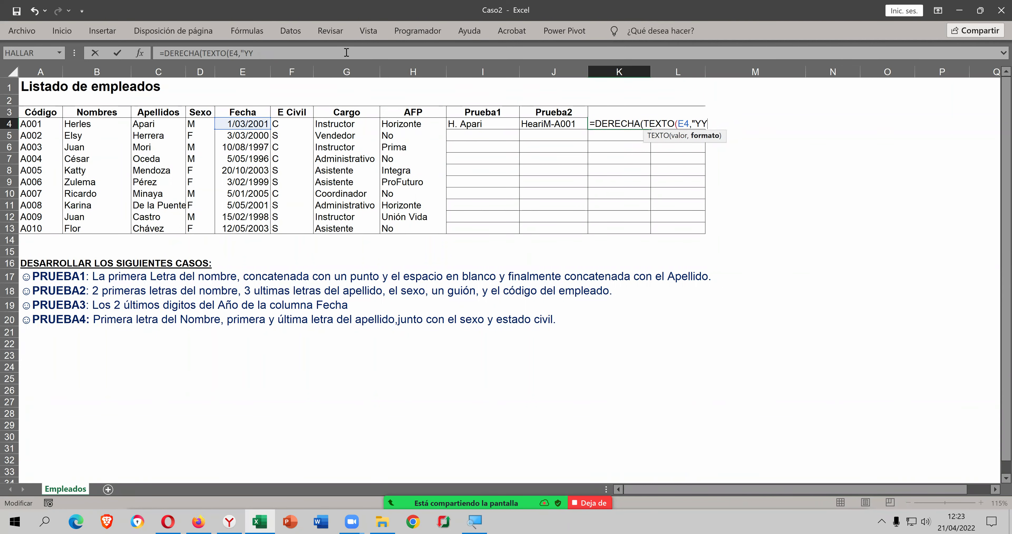
type("\"")
key("Left")
key("Left")
key("Left")
key("Left")
key("Left")
key("Left")
key("Left")
key("BackSpace")
key("BackSpace")
key("BackSpace")
key("BackSpace")
key("BackSpace")
key("BackSpace")
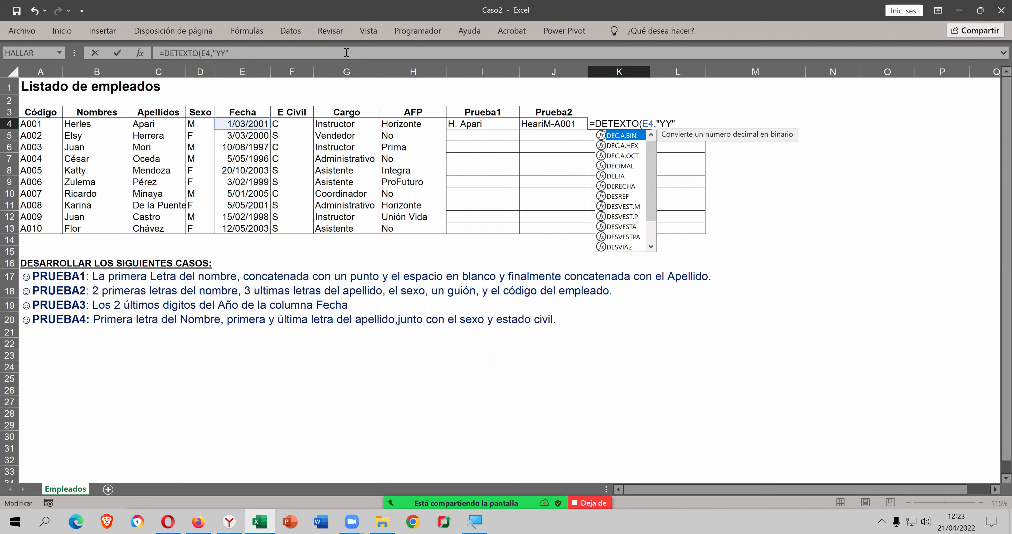
key("BackSpace")
key("BackSpace")
type(")")
key("Return")
- Review the K4 formula without changes and move to the Prueba4 cell L4
key("Up")
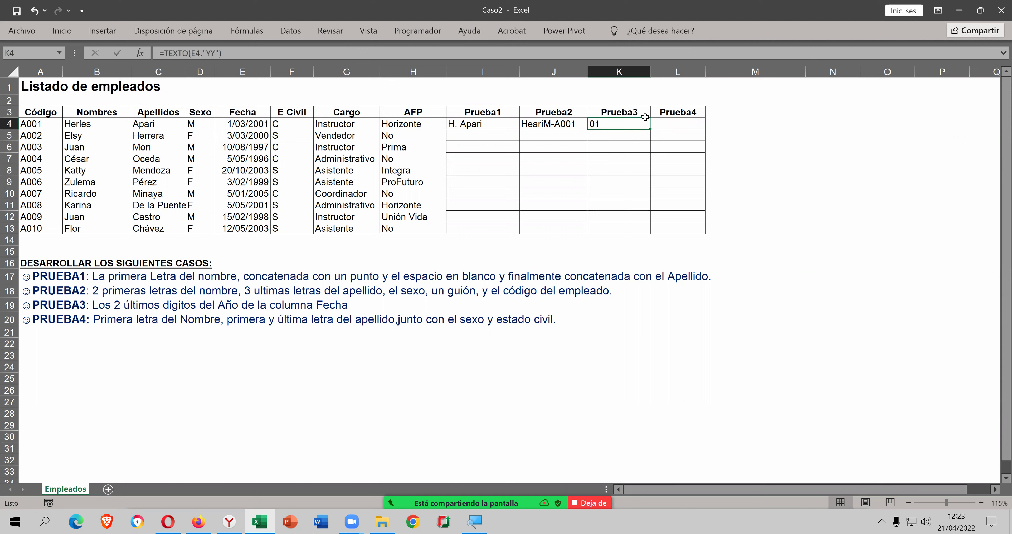
double_click(643, 125)
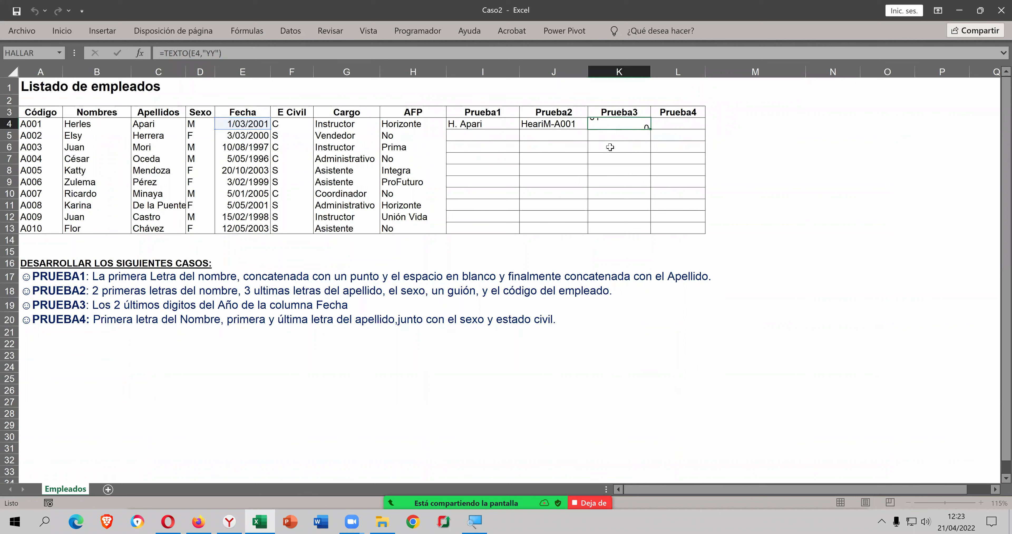
key("Return")
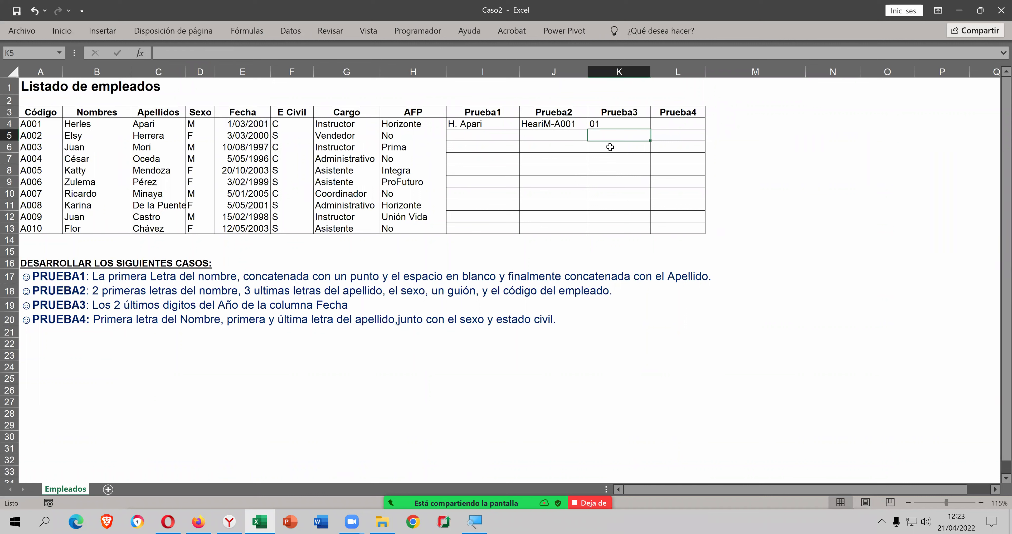
key("Up")
key("Right")
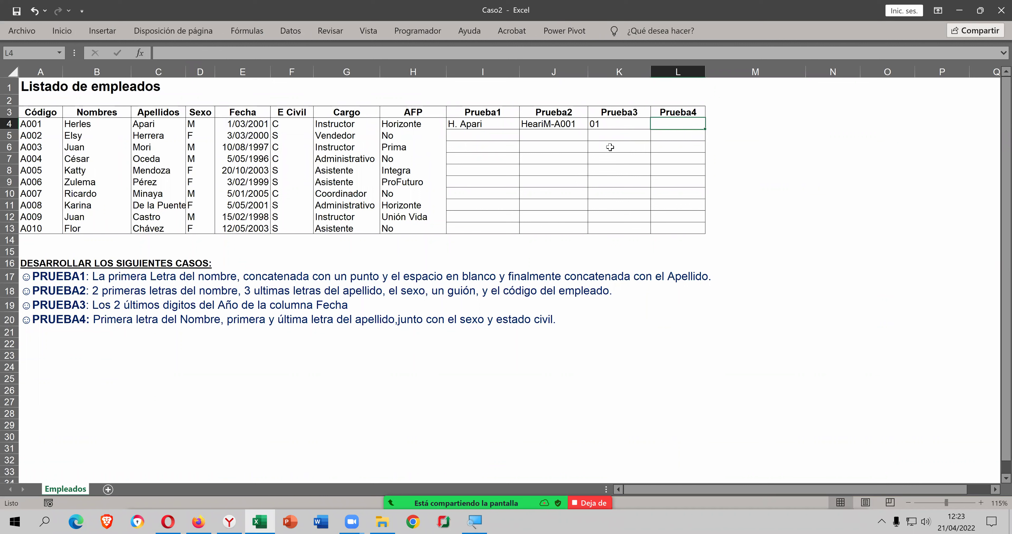
- Begin L4 with =IZQUIERDA(B4,1)&IZQUIERDA(C4,1), fixing a mistyped percent sign
type("=")
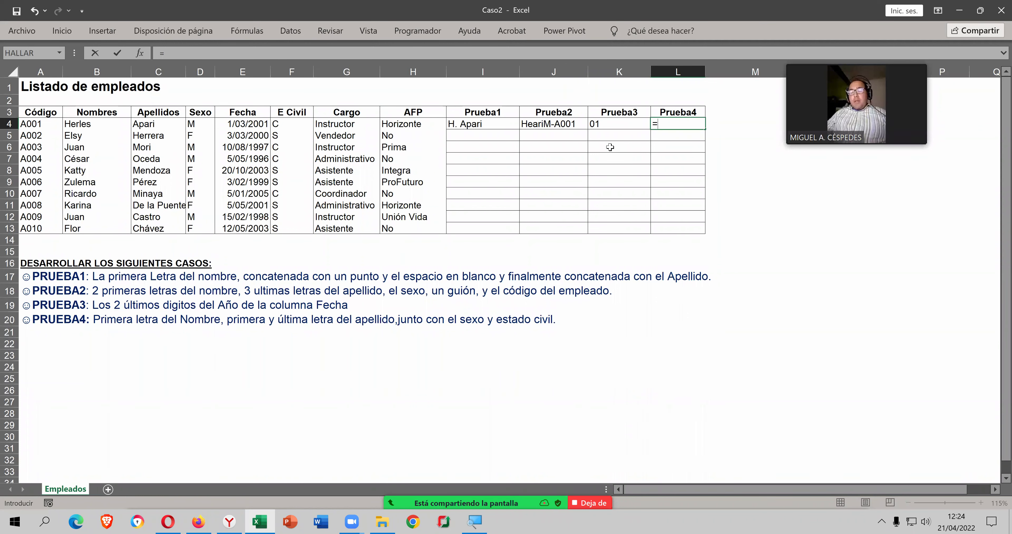
type("IZ")
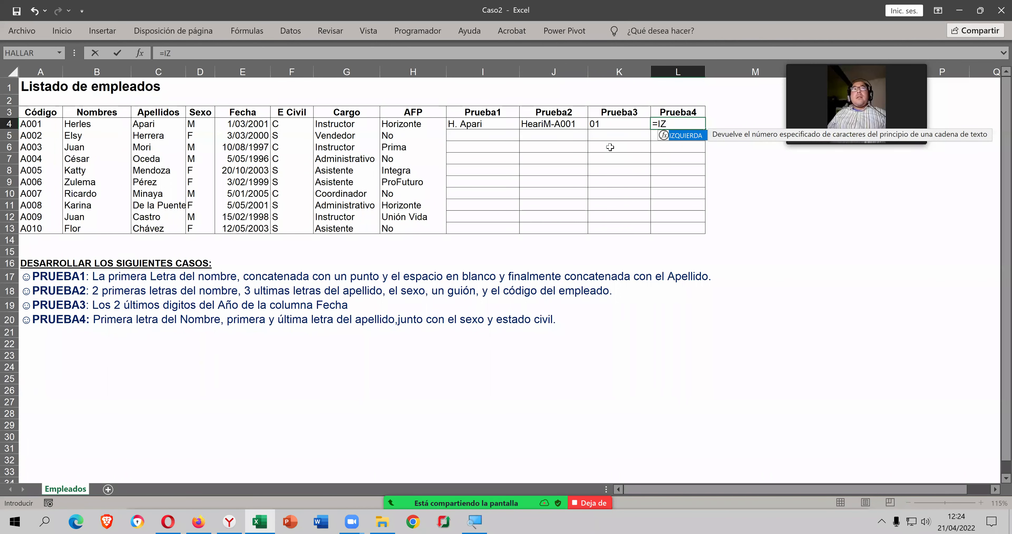
key("Tab")
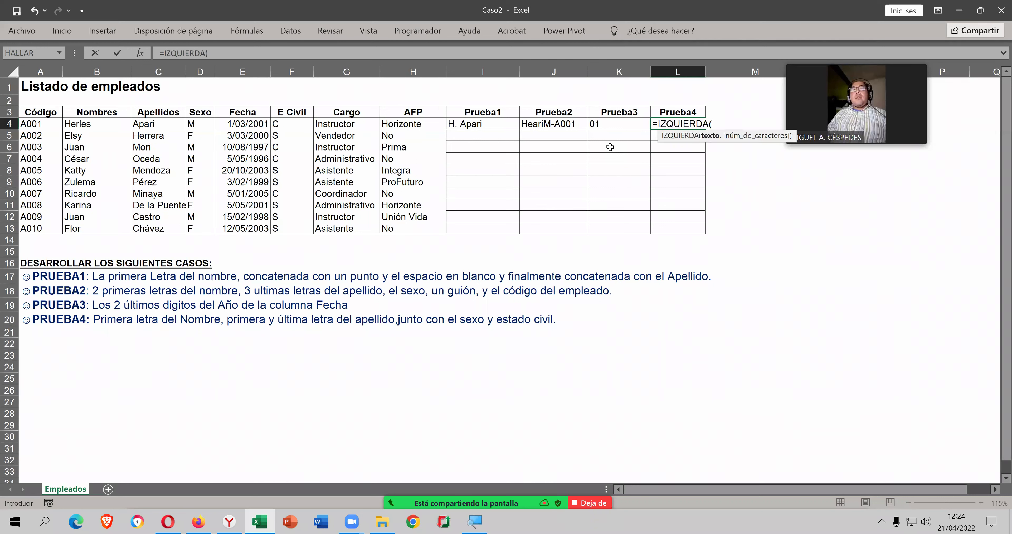
left_click(121, 126)
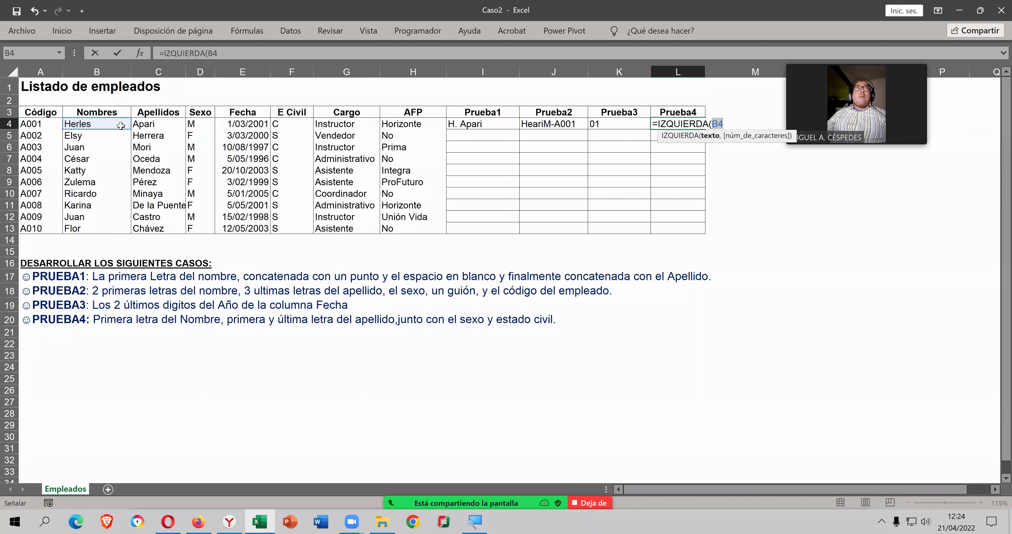
type(",")
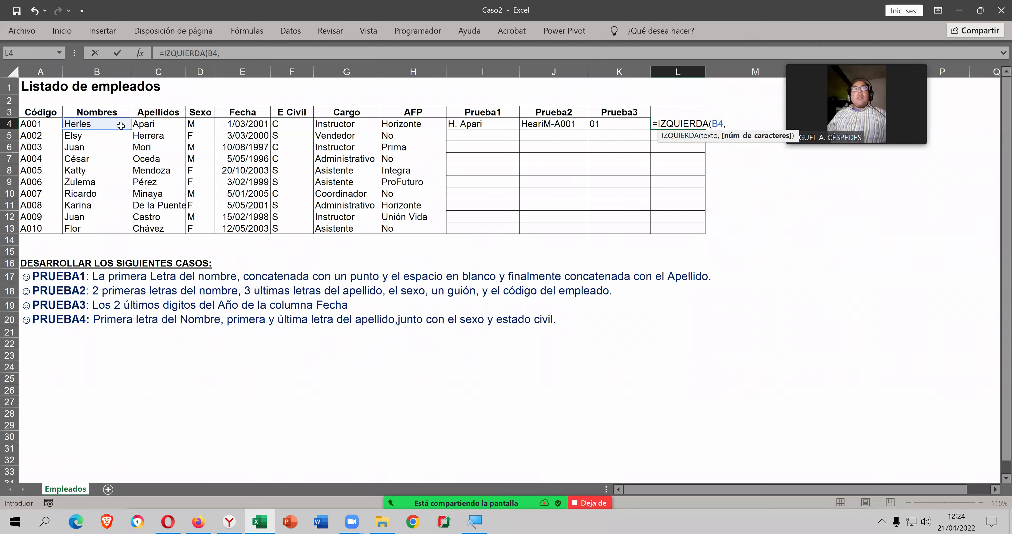
type("1")
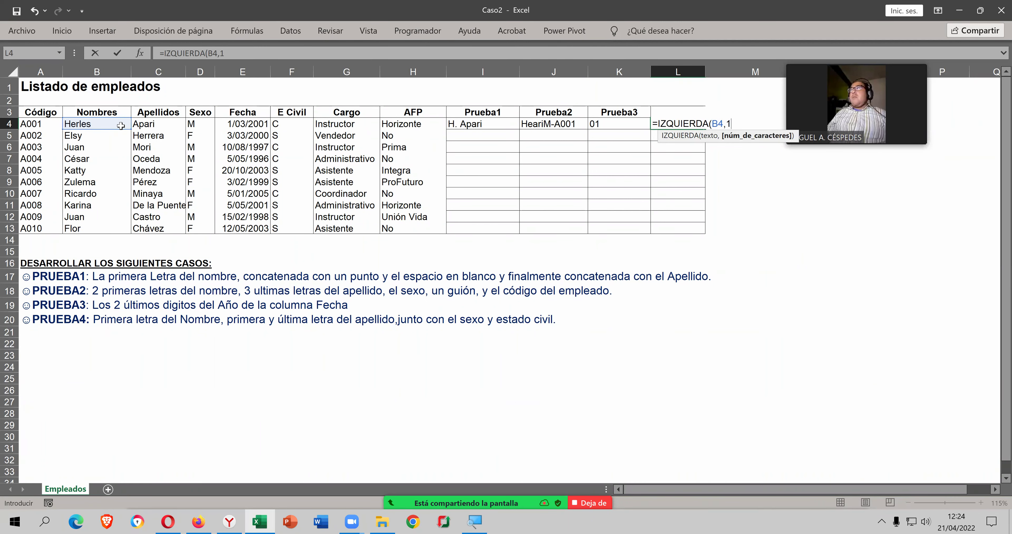
type(")&")
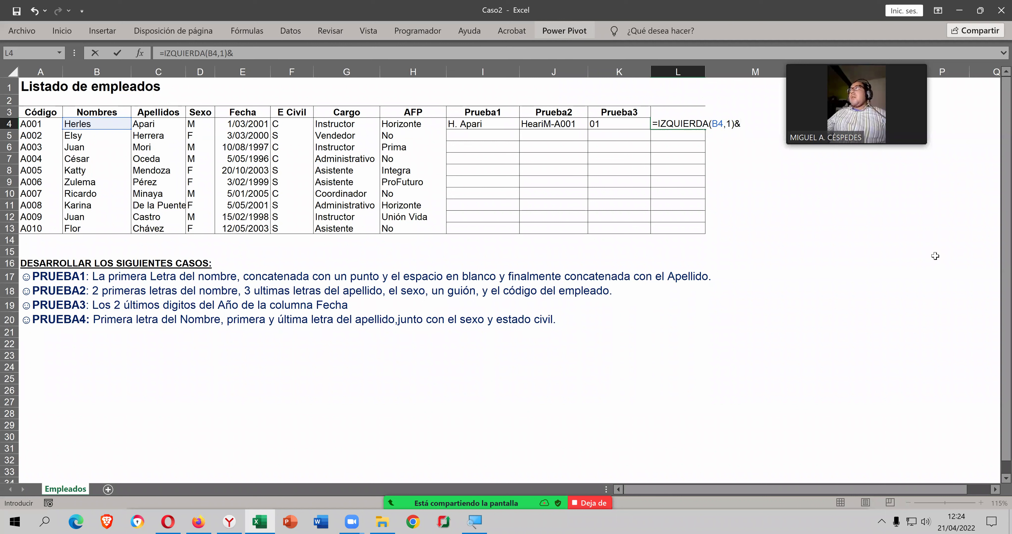
left_click(752, 122)
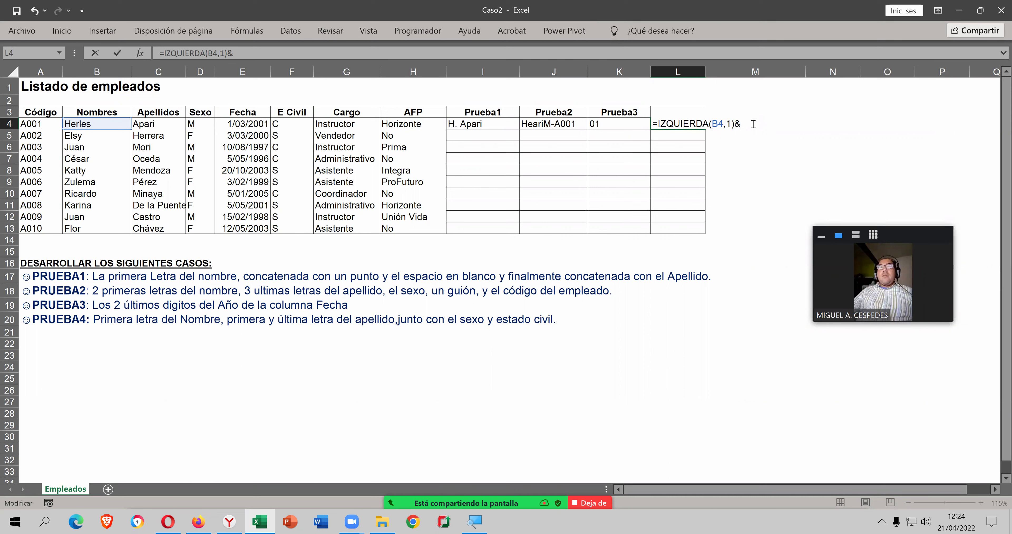
type("IZ")
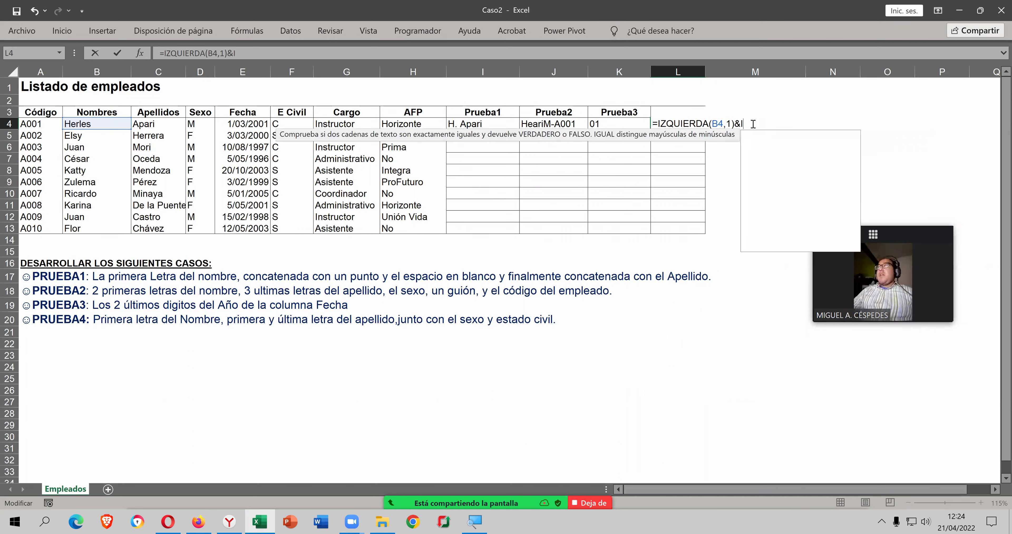
key("Tab")
left_click(179, 126)
type(",1)")
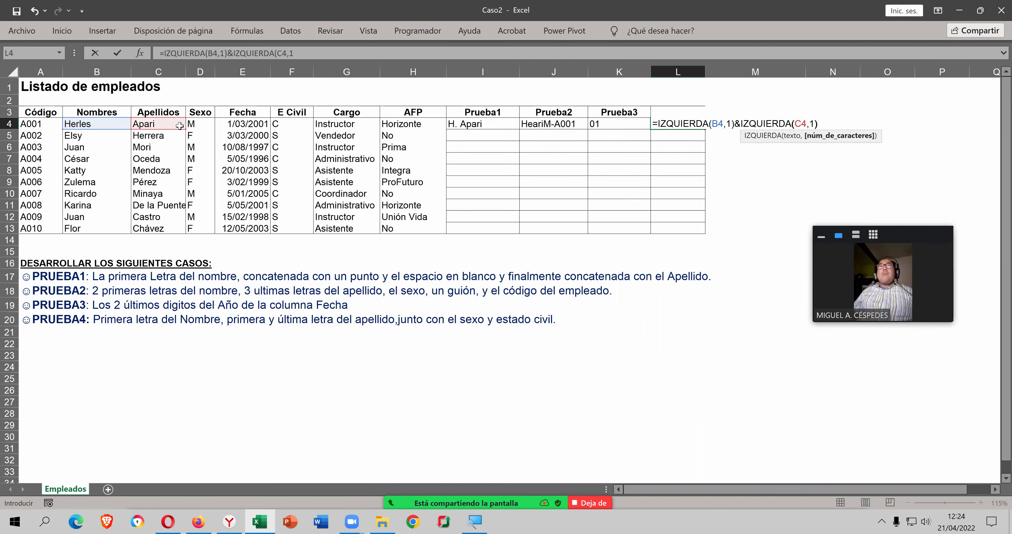
type("%")
key("BackSpace")
- Append DERECHA(C4,1), sex D4 and civil status F4 to L4, giving HAiMC
type("&")
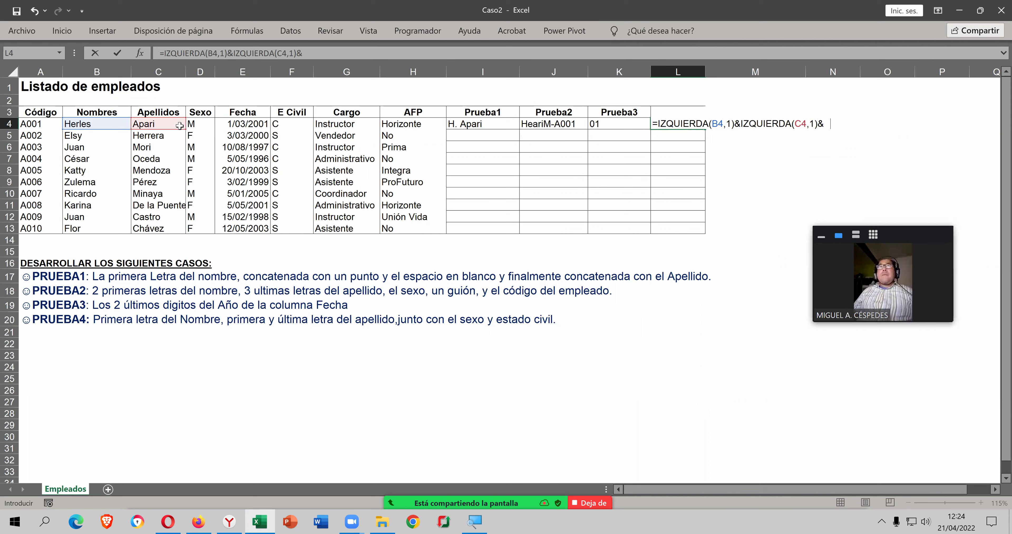
type("DE")
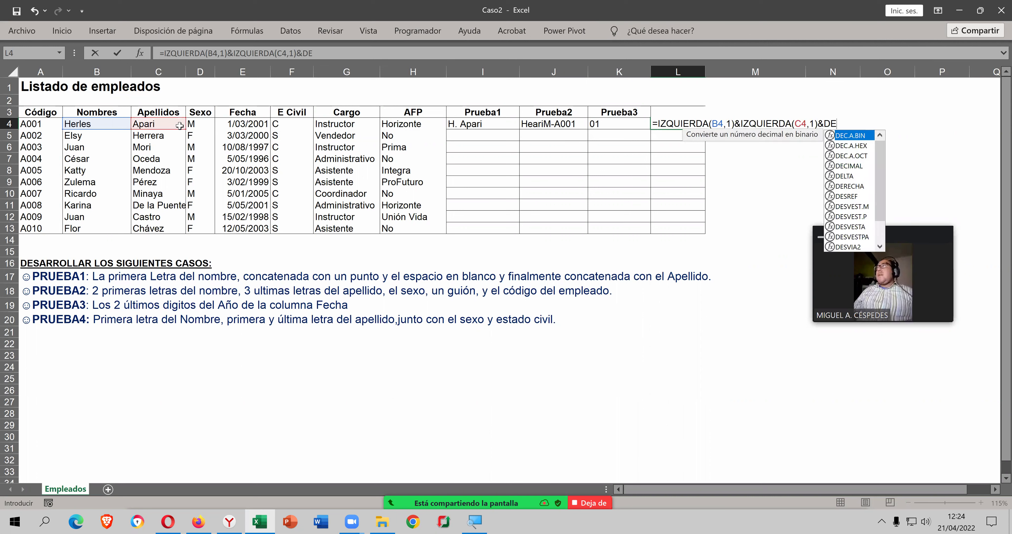
type("R")
key("Tab")
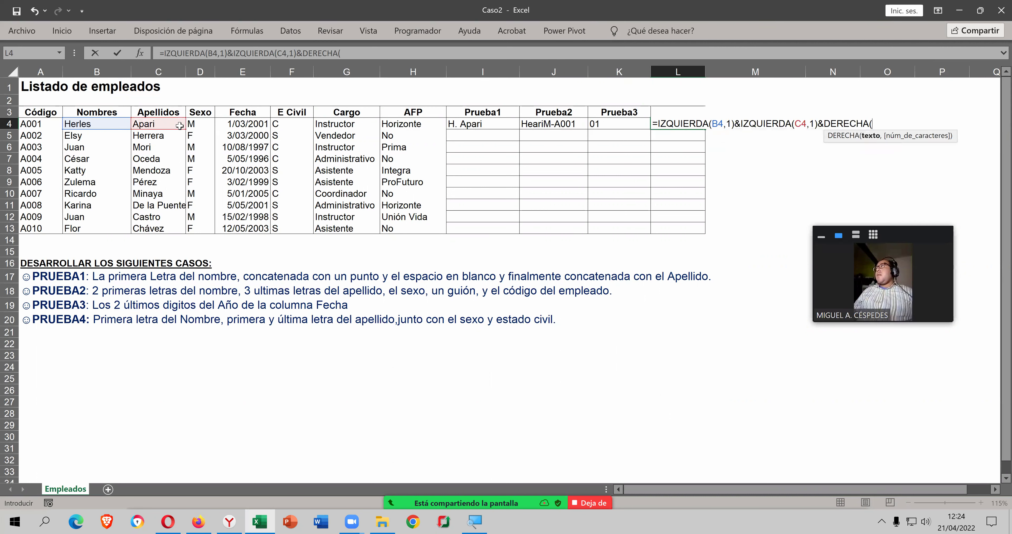
left_click(172, 124)
type(",1)")
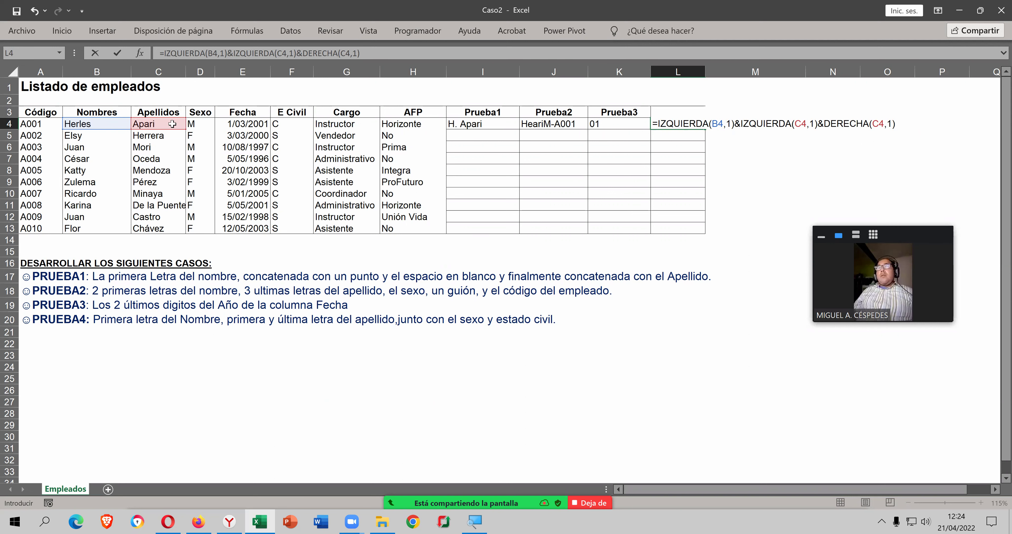
type("&")
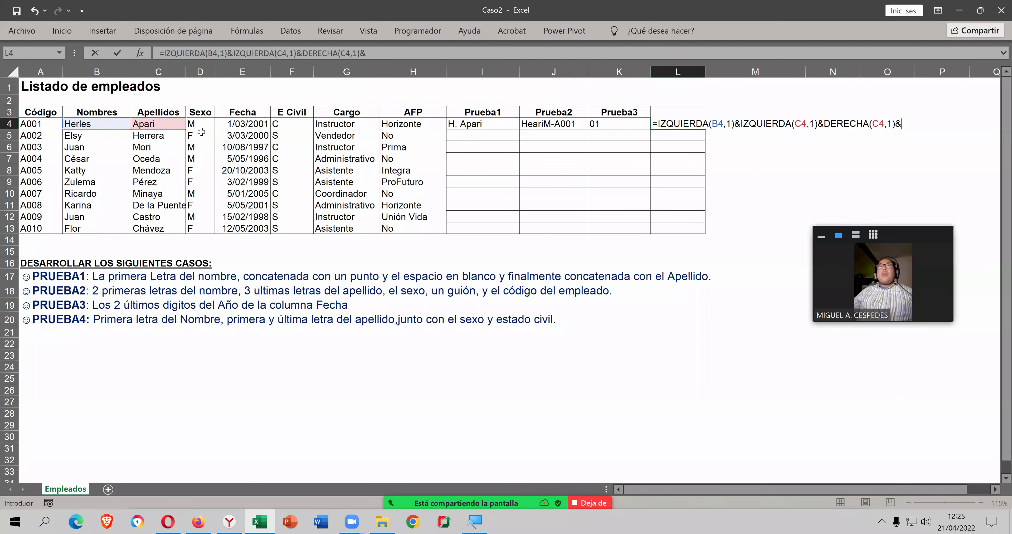
left_click(203, 127)
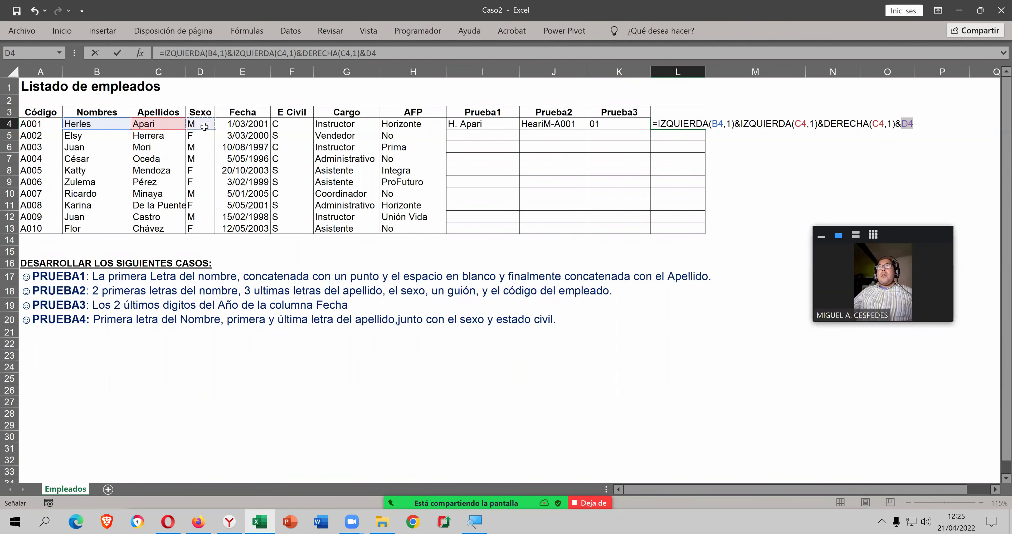
type("&")
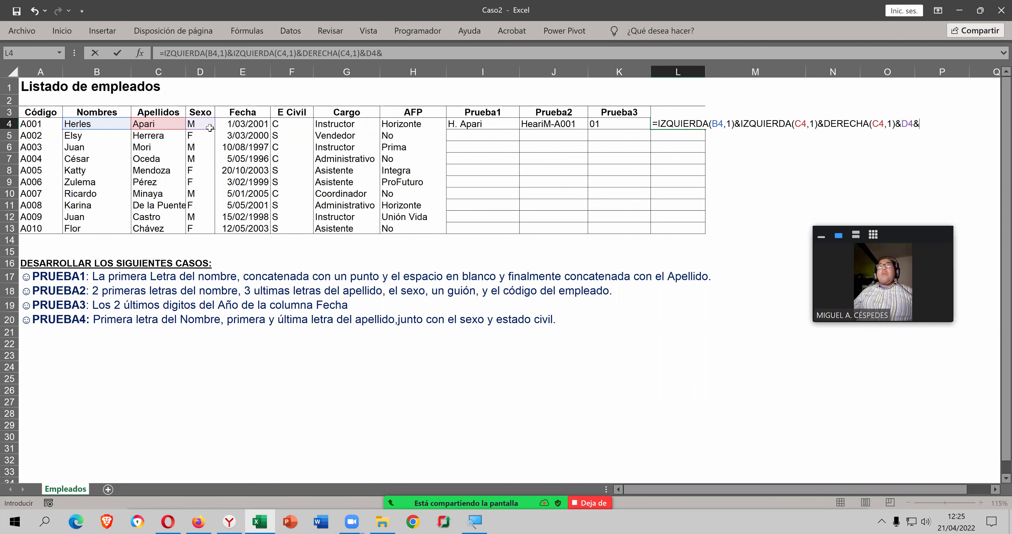
left_click(302, 130)
left_click(301, 122)
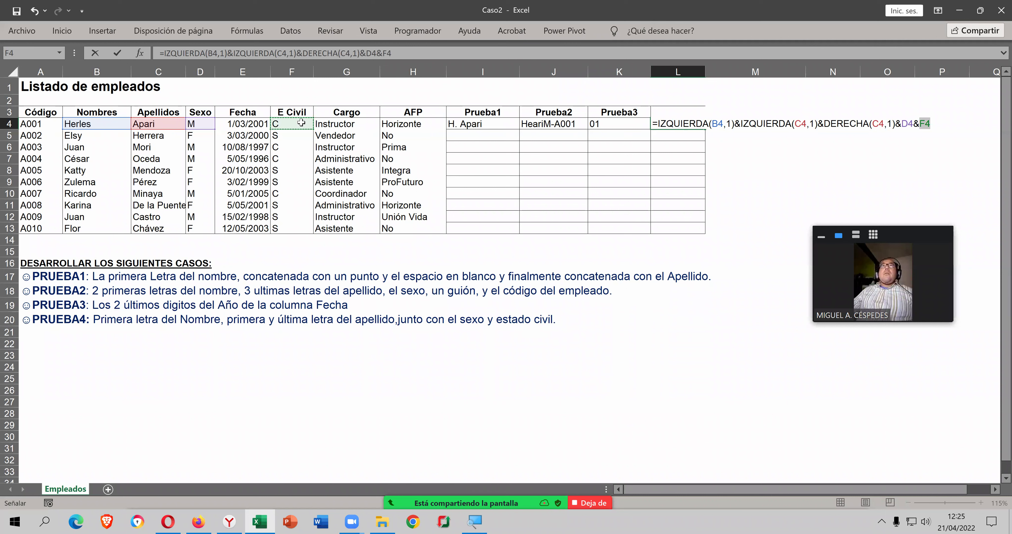
key("Return")
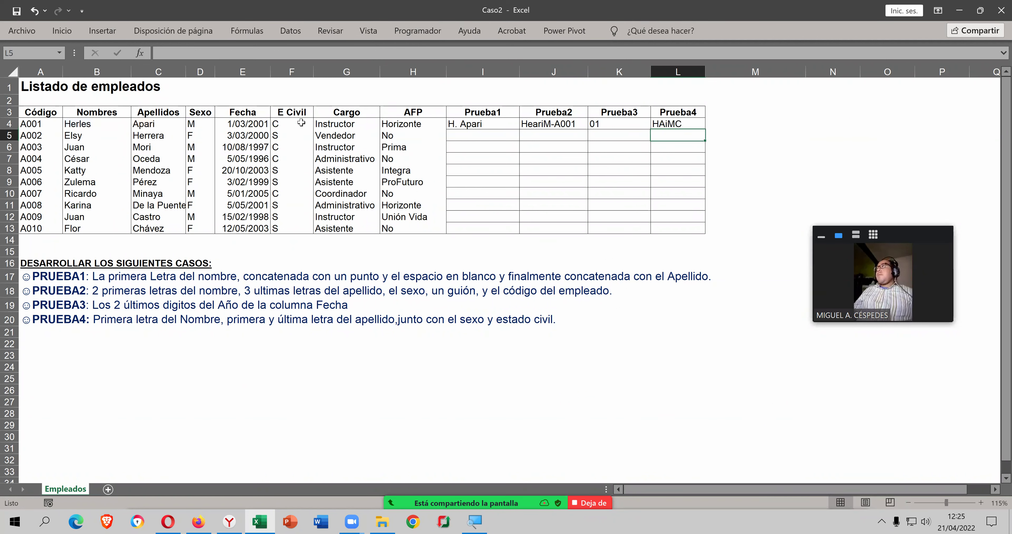
key("Up")
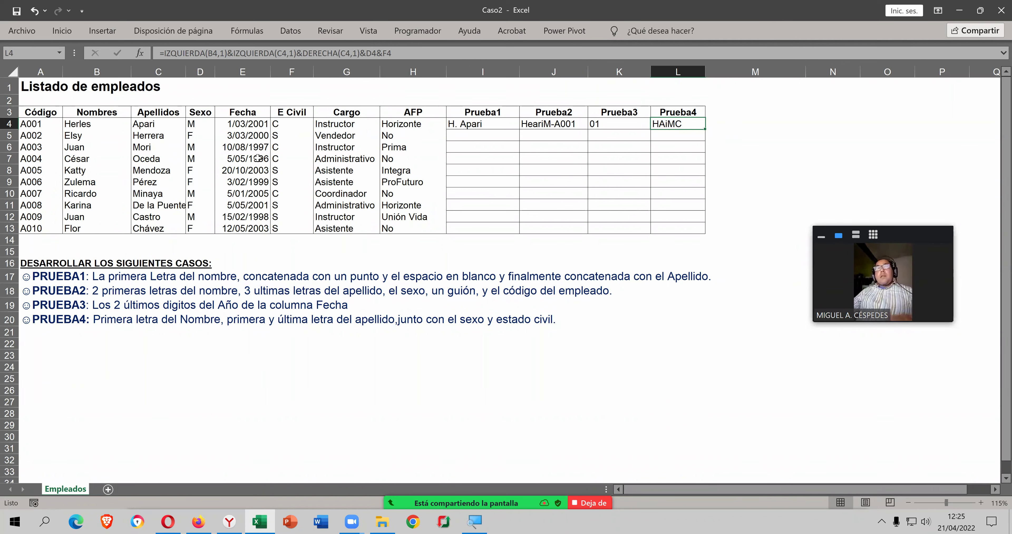
- Fill the I4:L4 test formulas down through row 13 for all ten employees
left_click_drag(482, 126, 695, 130)
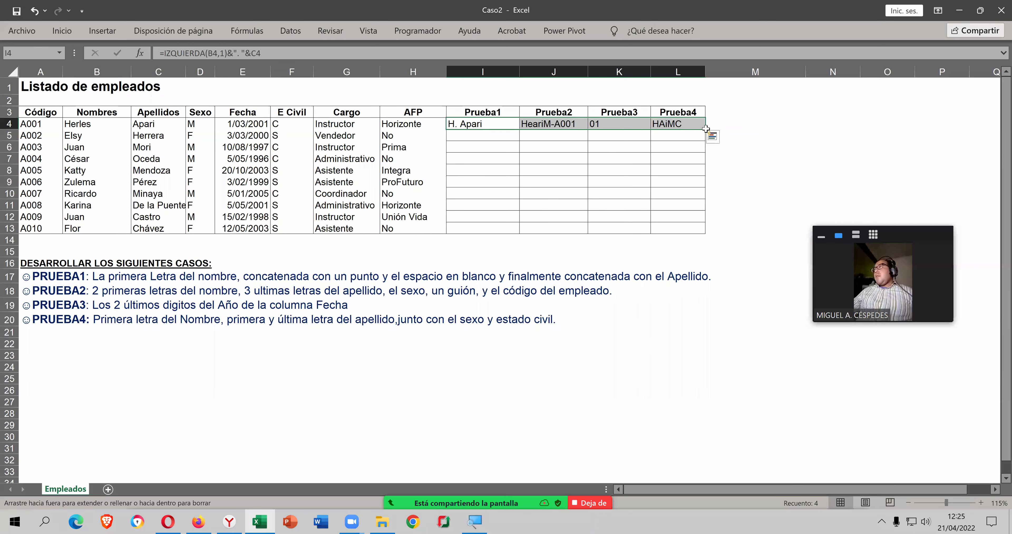
double_click(707, 129)
left_click(650, 138)
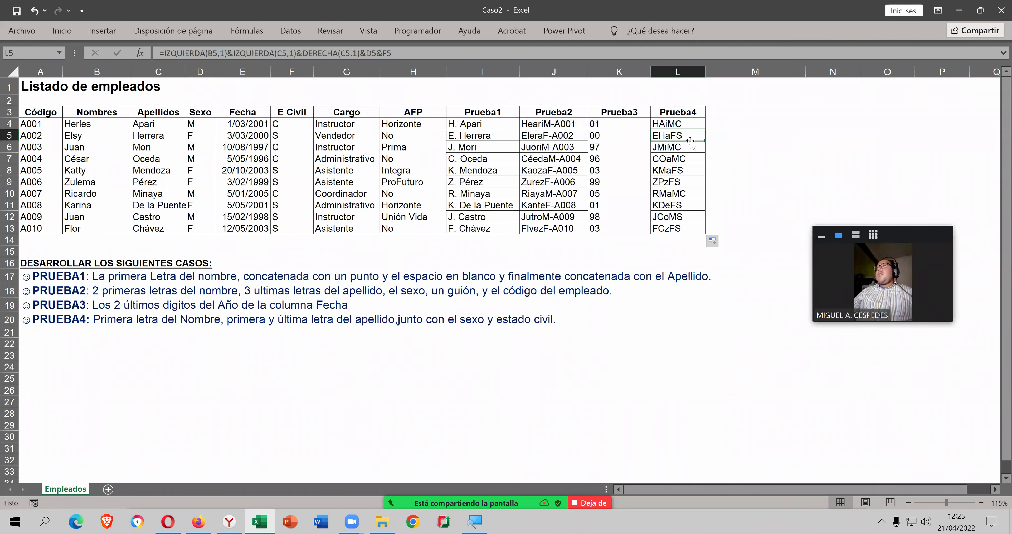
- Inspect the Prueba1 and Prueba2 formulas in I4 and J4 without changing them
double_click(504, 124)
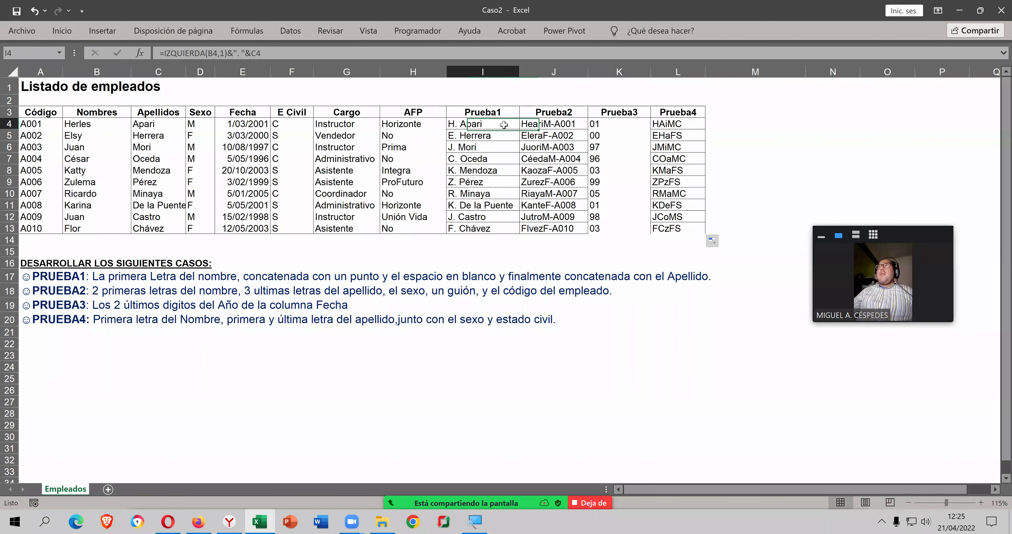
key("Escape")
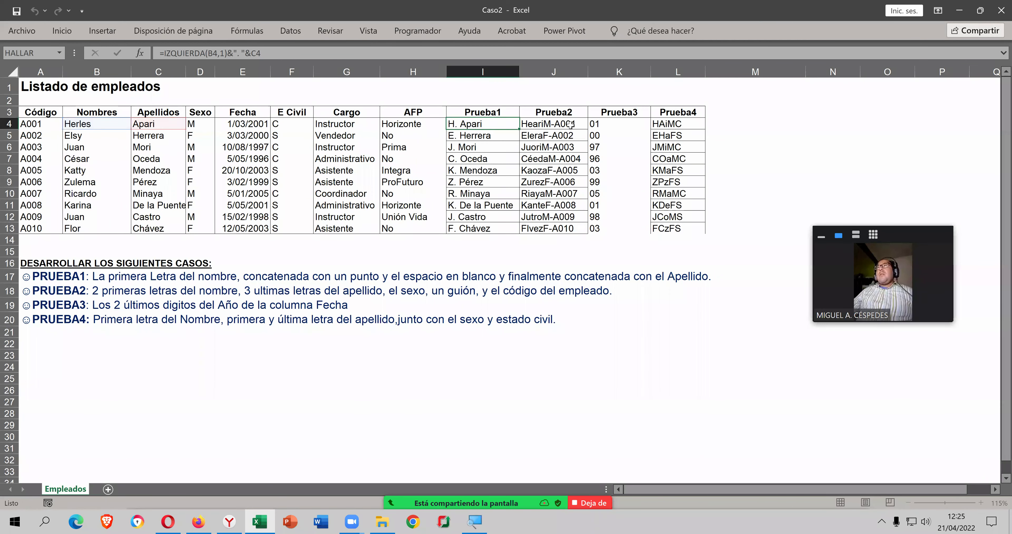
double_click(570, 125)
key("Escape")
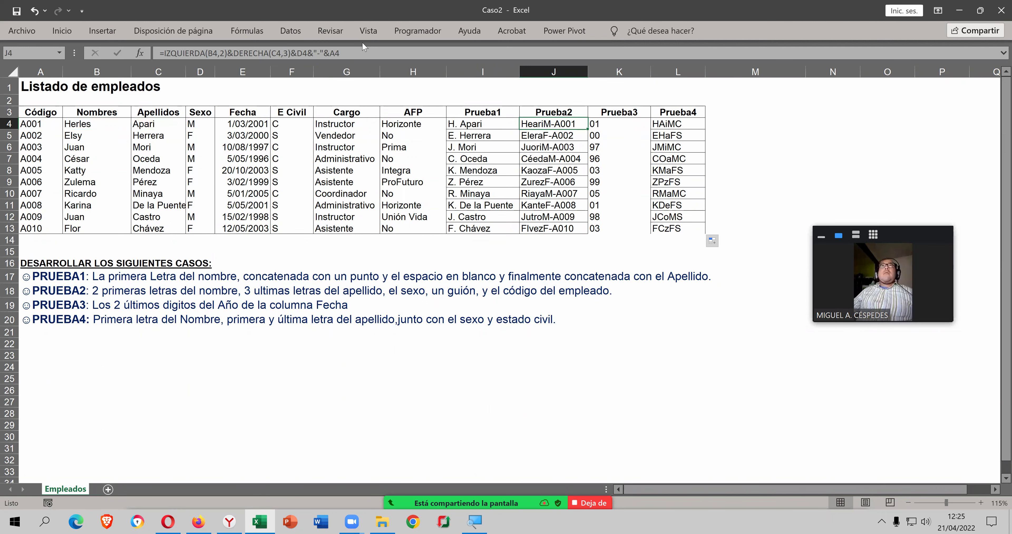
- Turn on Mostrar fórmulas from the Fórmulas tab, keeping the ribbon pinned open
left_click(365, 36)
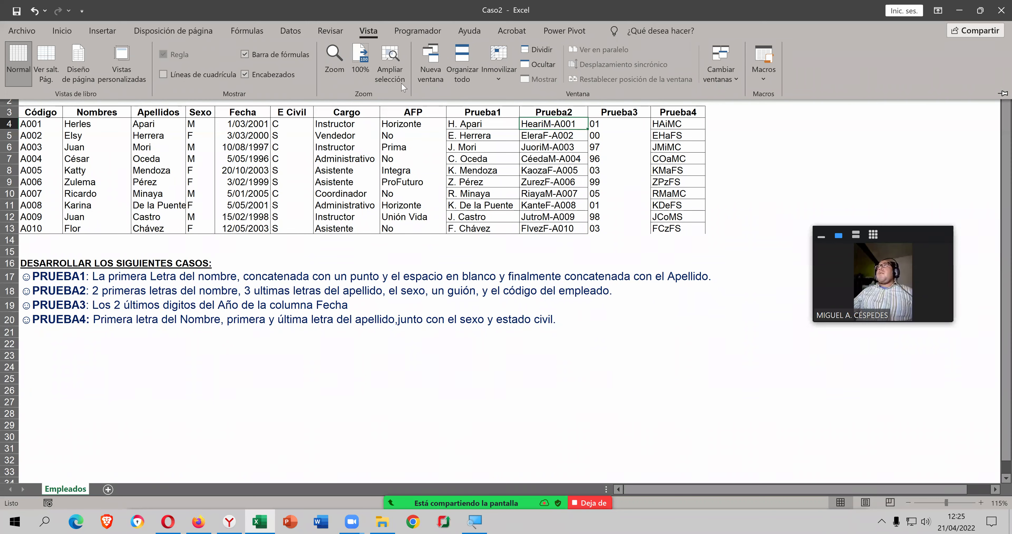
left_click(269, 34)
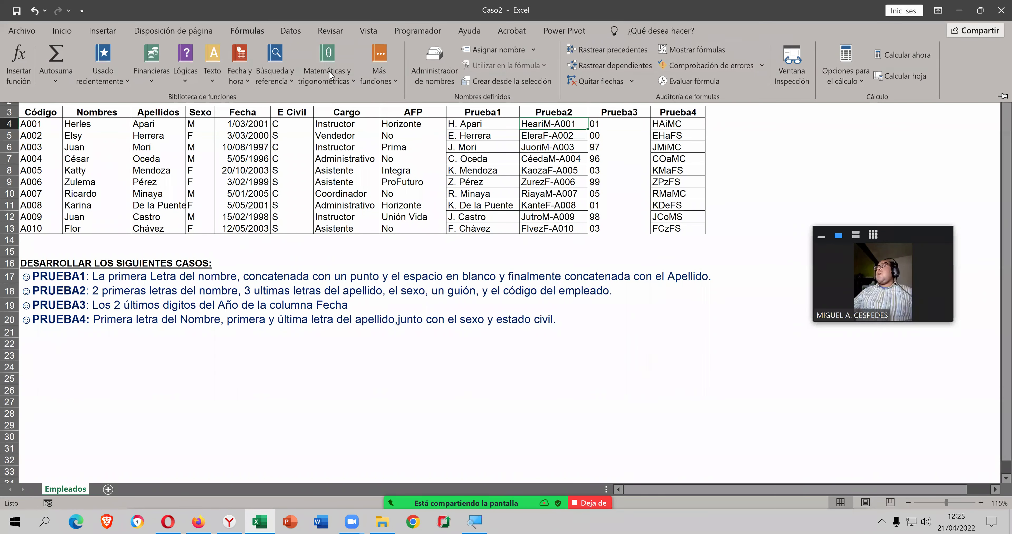
left_click(248, 32)
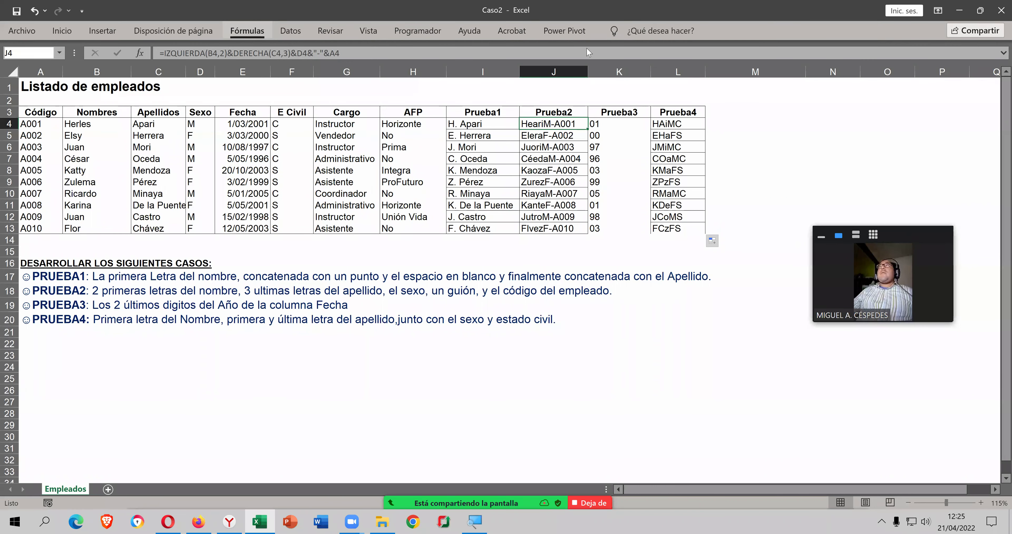
left_click(248, 31)
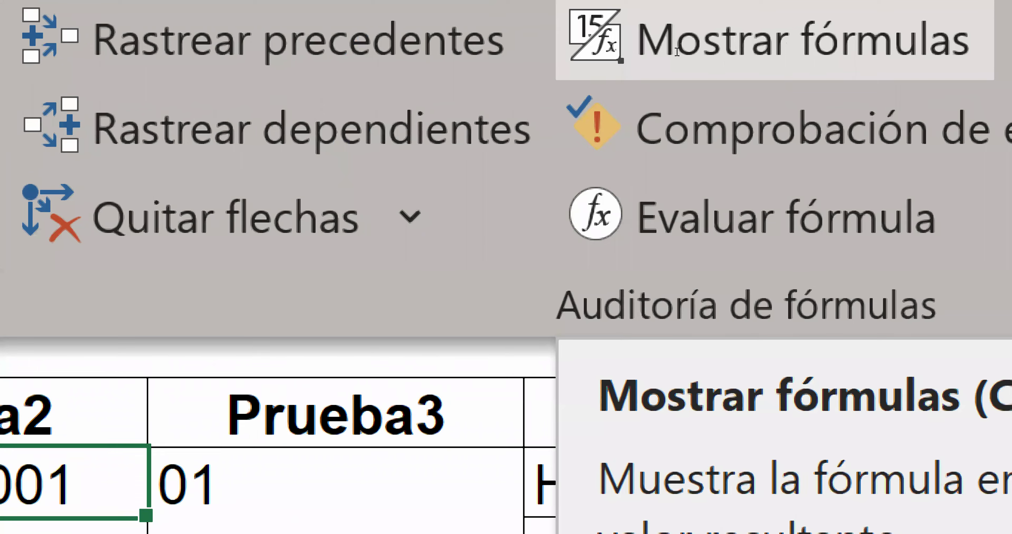
left_click(676, 55)
key("Escape")
type("-")
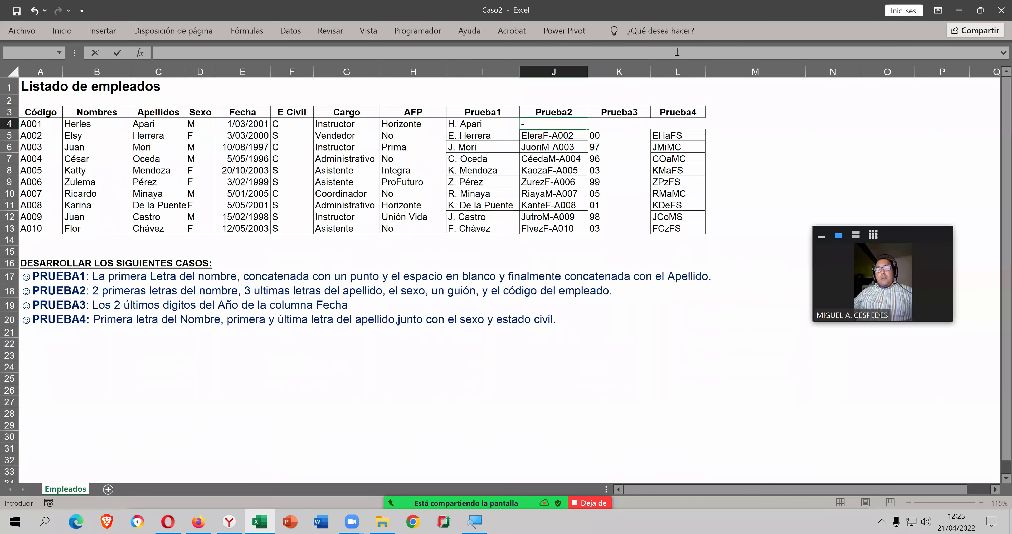
key("ctrl+F1")
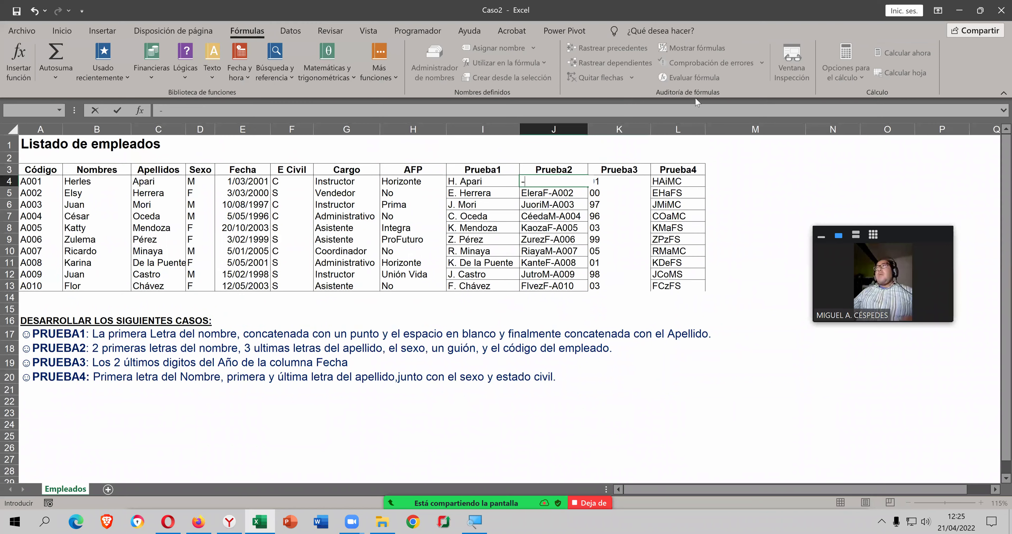
key("Escape")
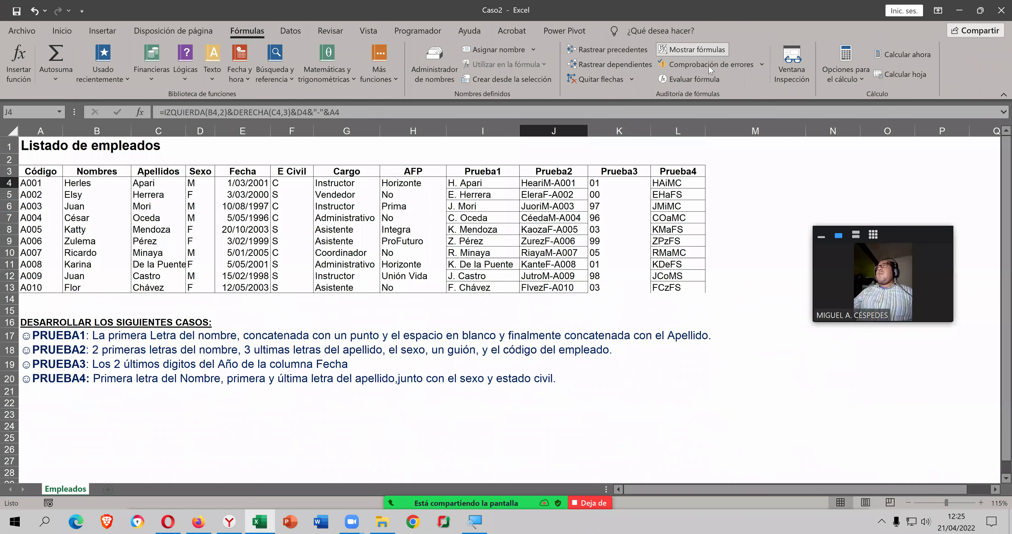
left_click(696, 49)
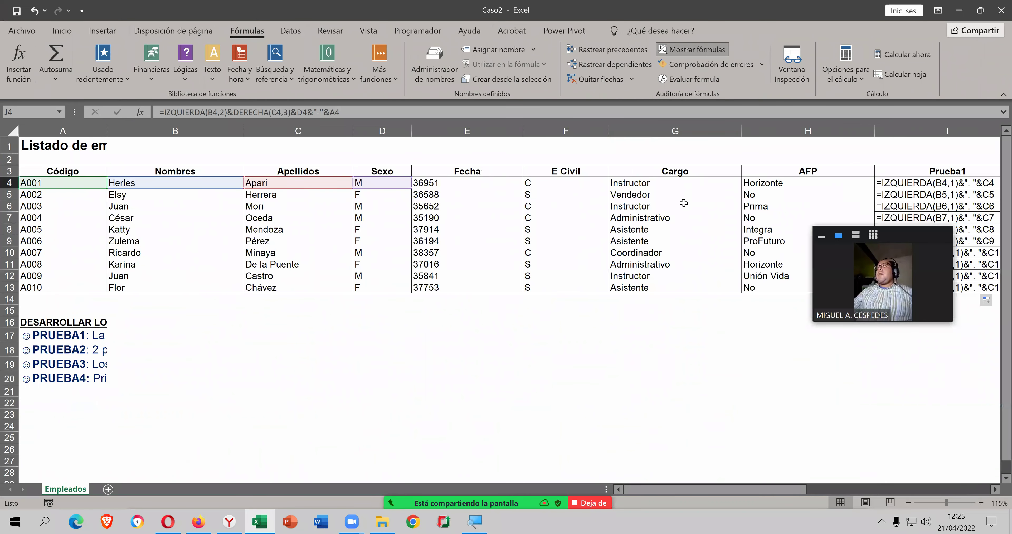
- AutoFit columns I to L so formulas like =TEXTO(E13,"YY") are fully readable
left_click(772, 492)
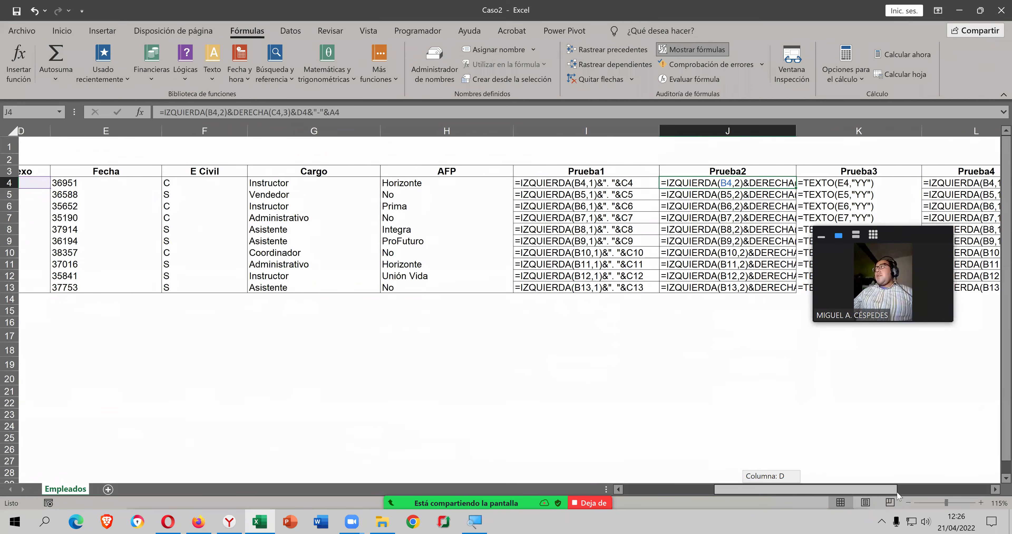
left_click_drag(859, 493, 972, 490)
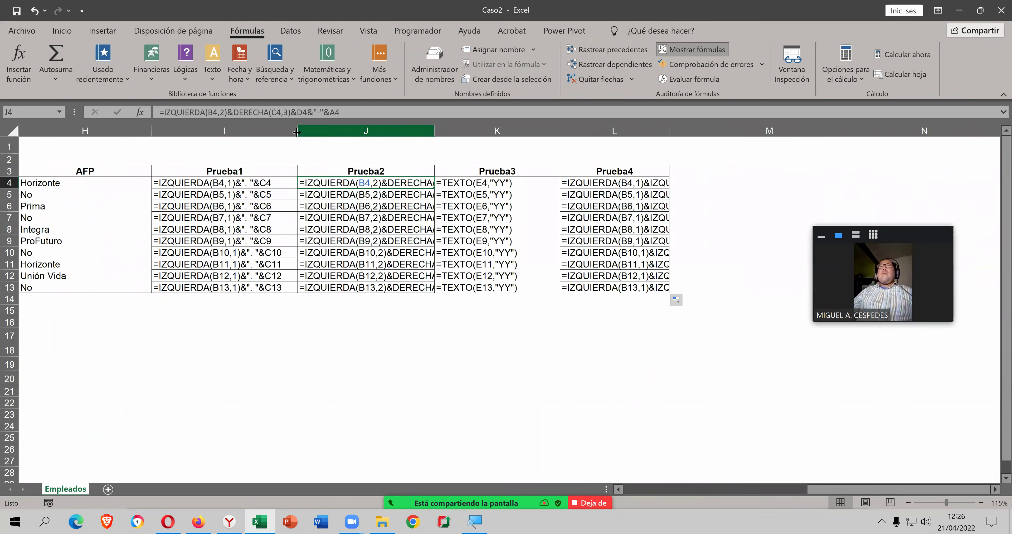
left_click_drag(284, 135, 555, 128)
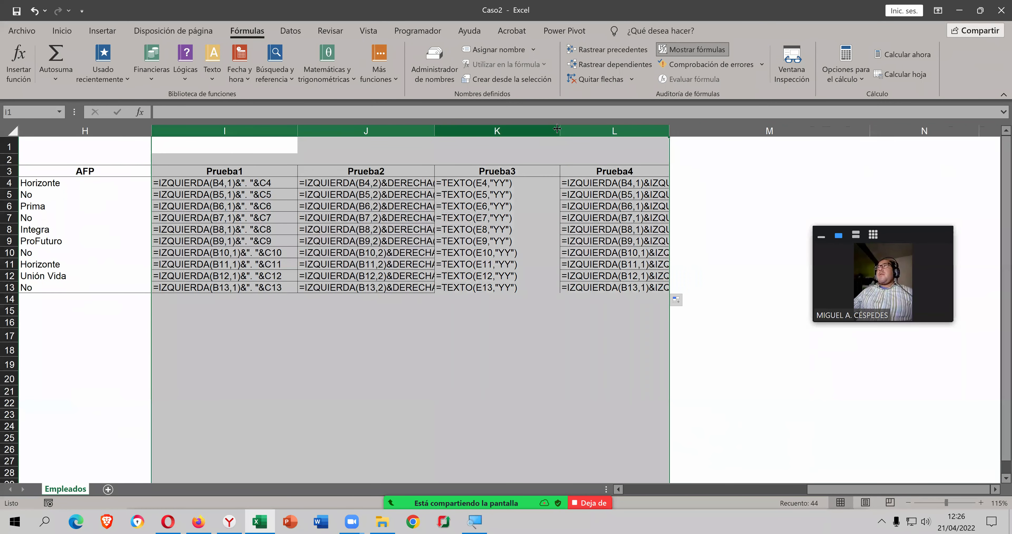
double_click(559, 131)
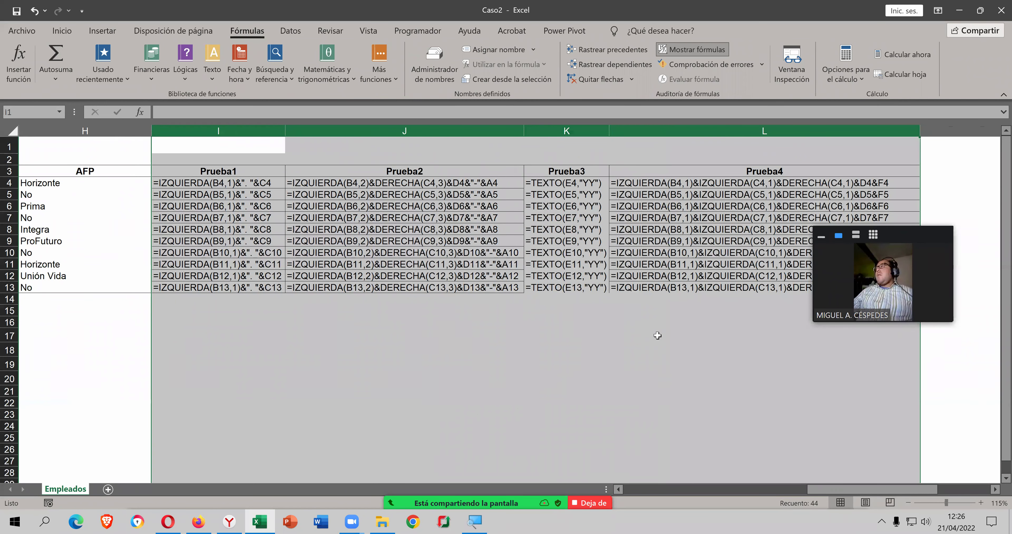
left_click(633, 337)
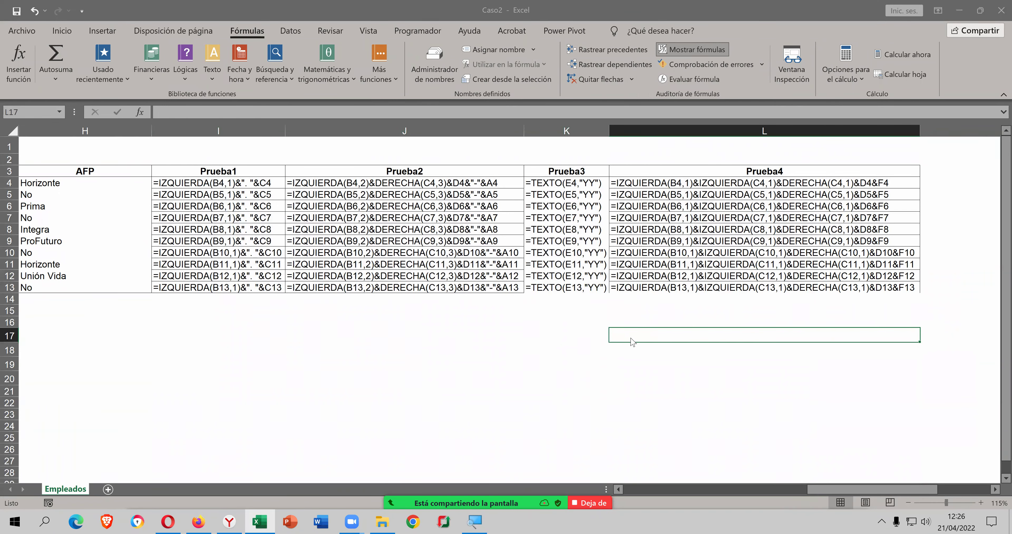
key("Escape")
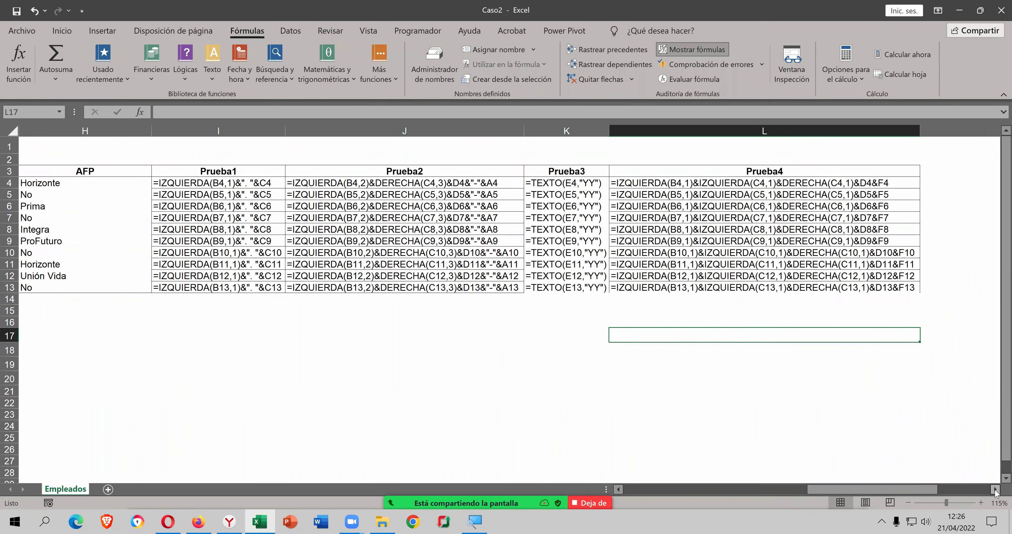
left_click(995, 490)
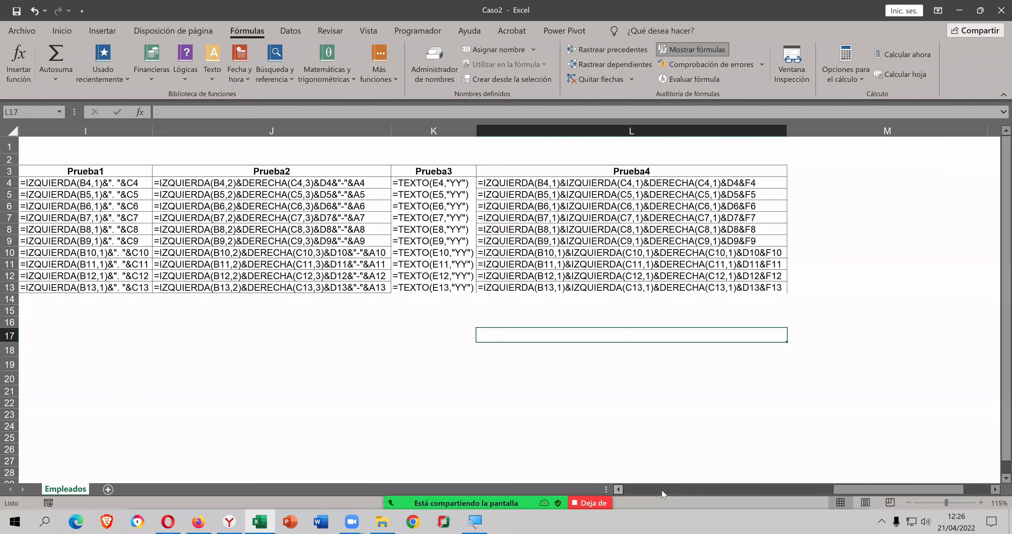
scroll(475, 401, "left", 1)
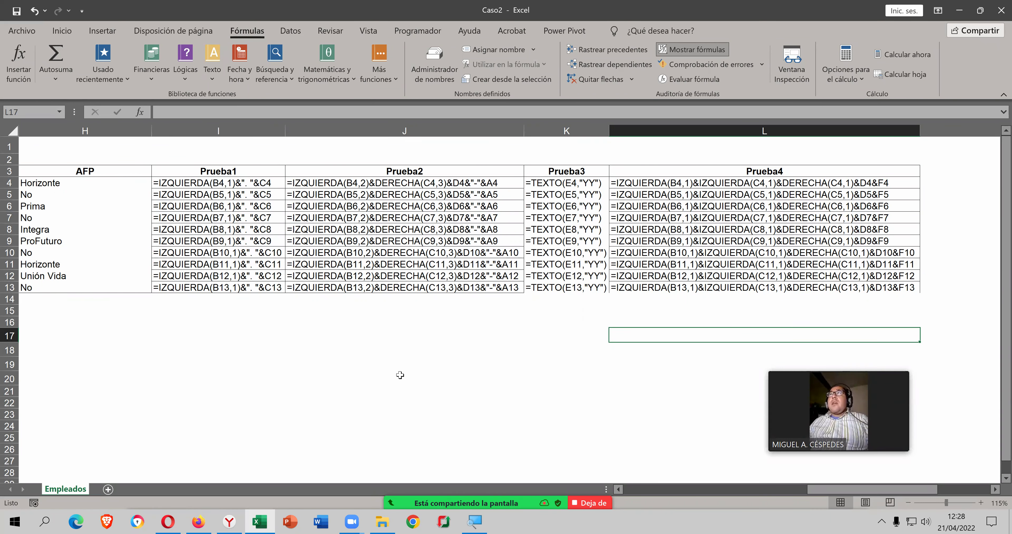
- Turn off Mostrar fórmulas so results show, then close Caso2 and save its changes
left_click(702, 50)
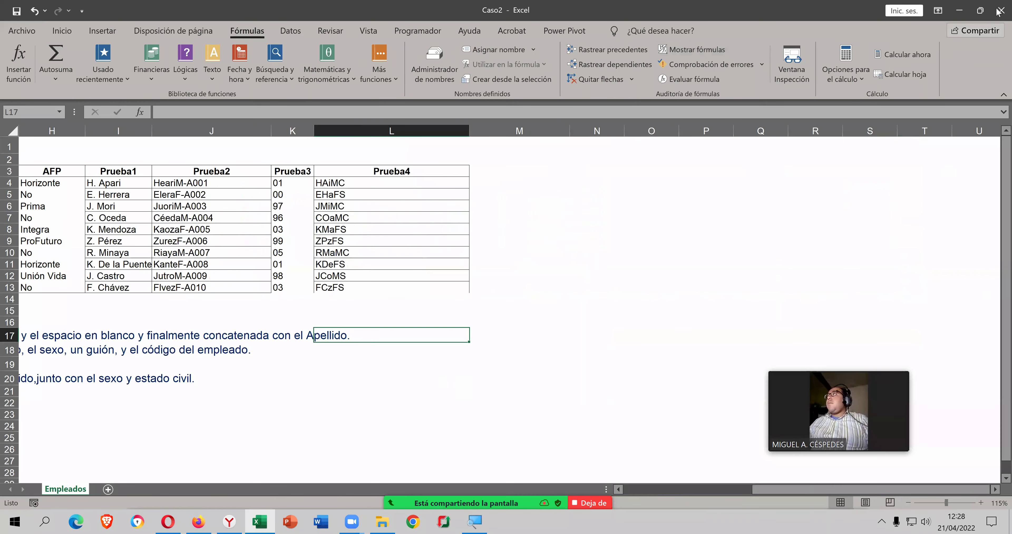
left_click(999, 11)
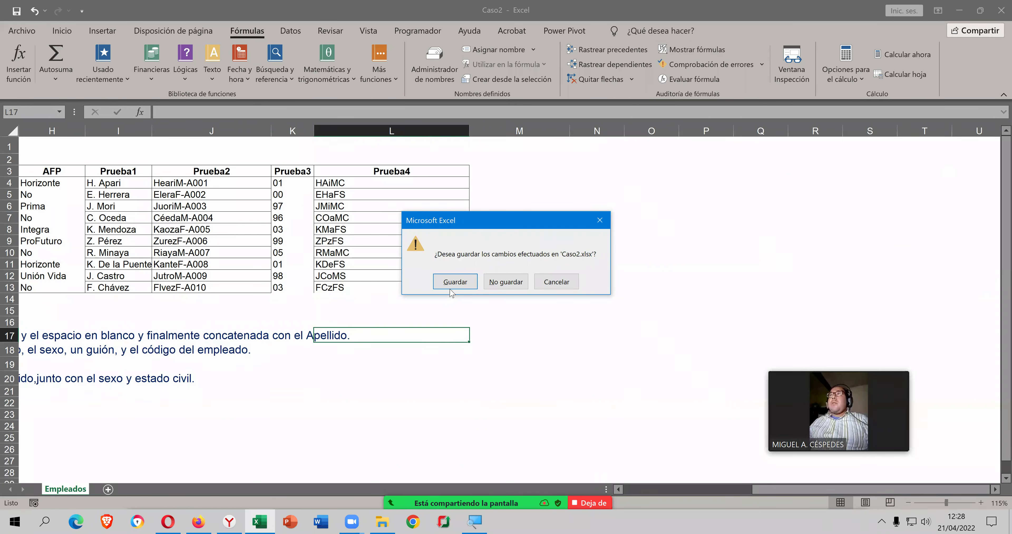
left_click(450, 290)
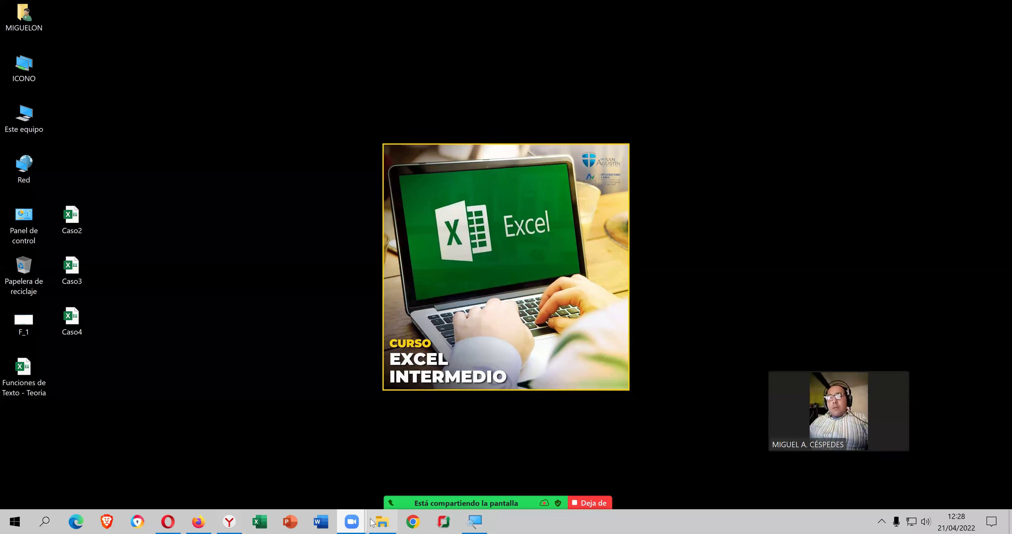
- Open the Caso1 workbook from the CLASE_2_EXCEL_INTERMEDIO folder in File Explorer
left_click(381, 522)
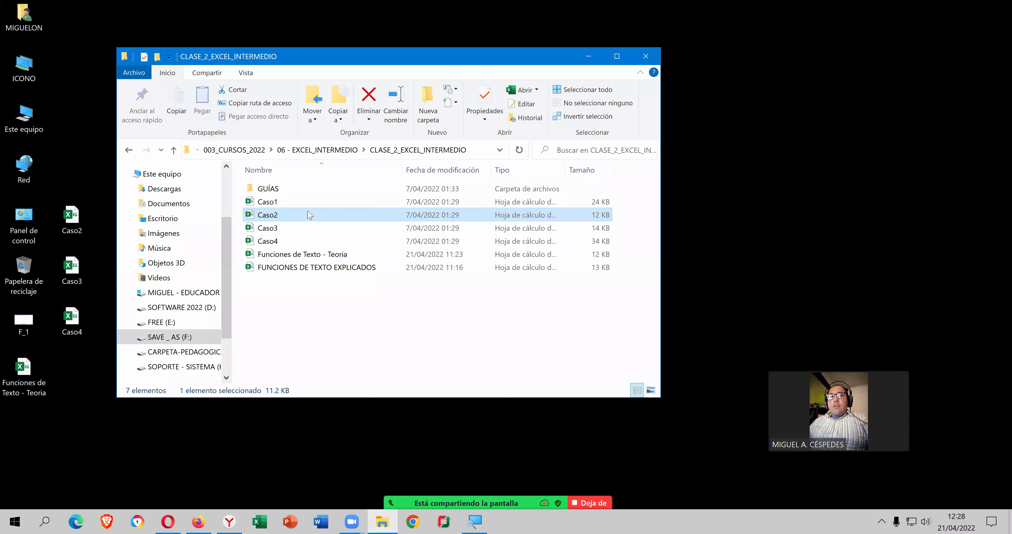
double_click(296, 202)
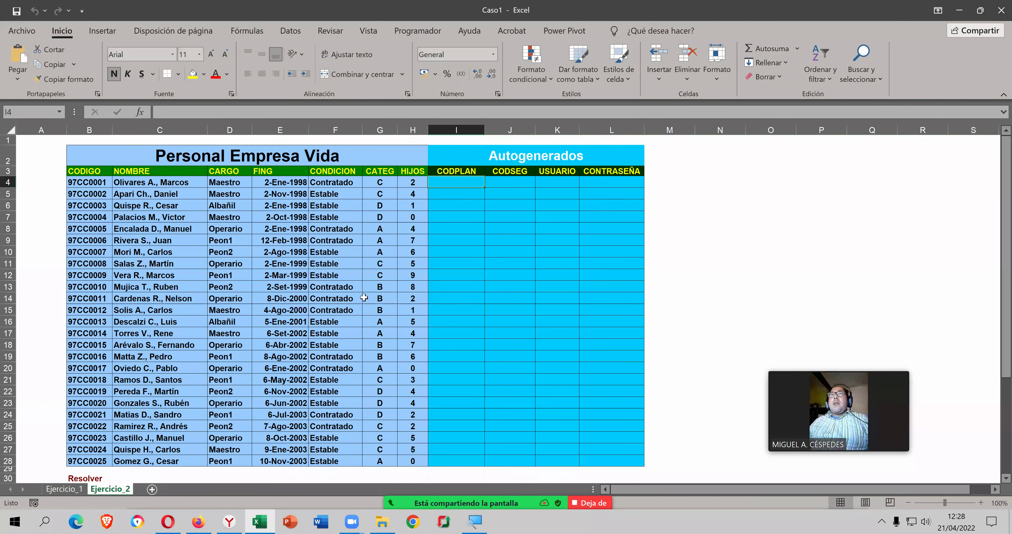
- Switch to Caso1's Ejercicio_1 sheet and scroll down through it
left_click(80, 488)
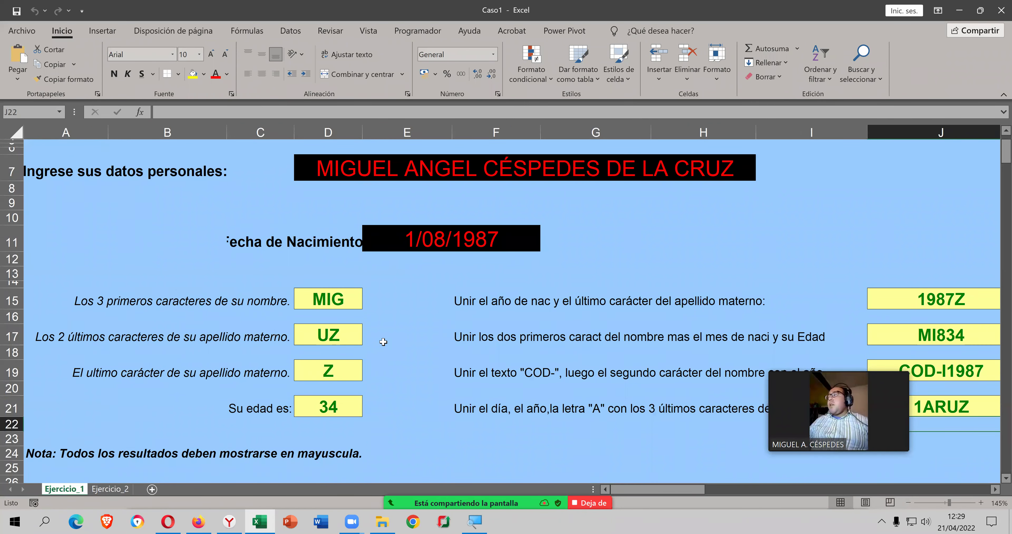
scroll(383, 341, "down", 1)
scroll(383, 341, "down", 1)
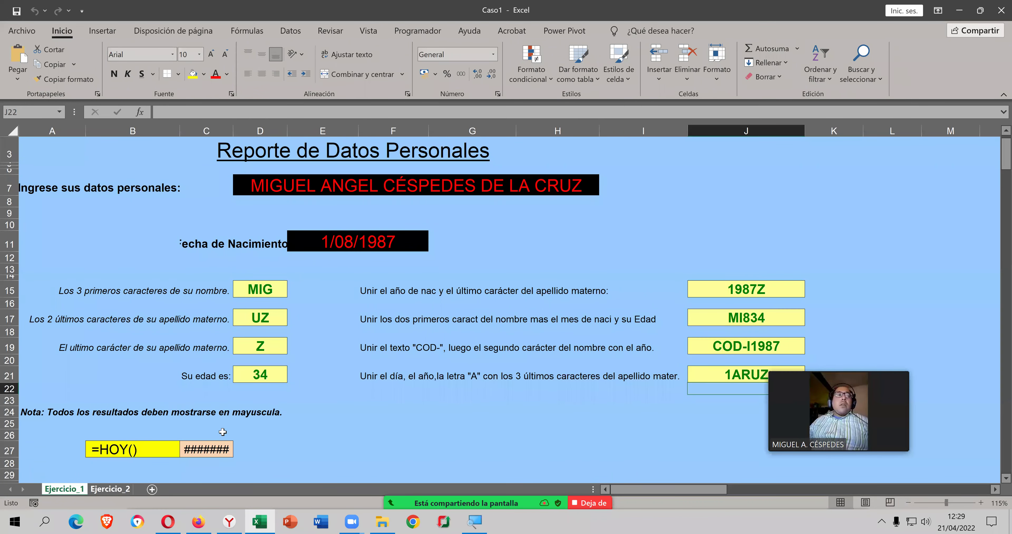
- Review Ejercicio_2's employees and blank CODPLAN, CODSEG, USUARIO, CONTRASEÑA columns, then leave Excel
key("ctrl+Page_Down")
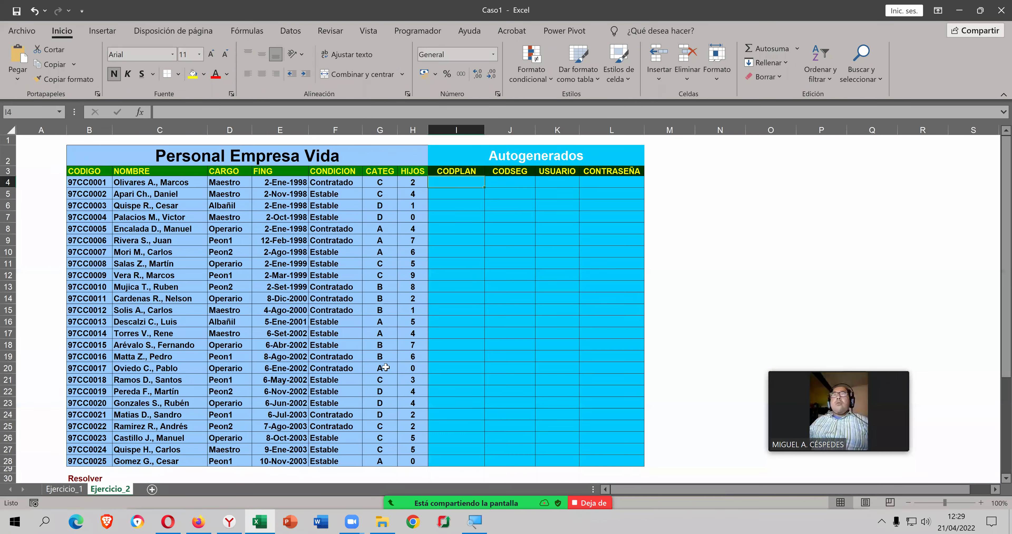
scroll(385, 367, "down", 1)
scroll(385, 368, "down", 2)
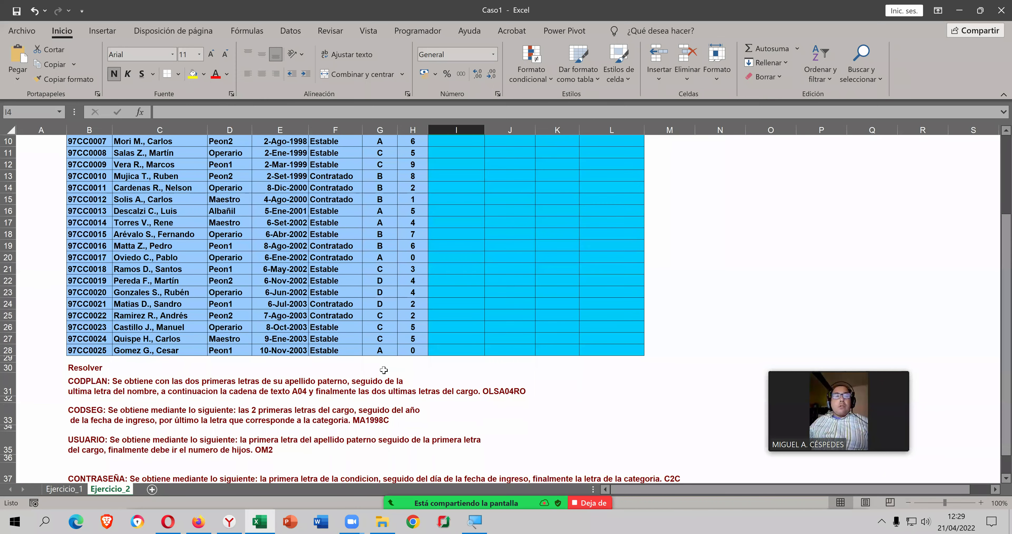
scroll(383, 368, "down", 1)
scroll(379, 368, "down", 2)
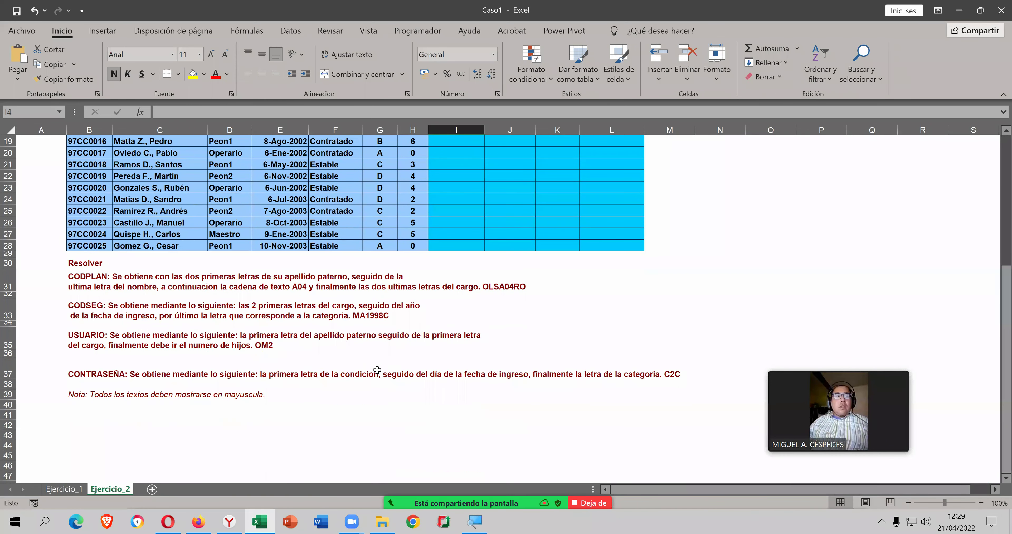
scroll(370, 369, "up", 3)
scroll(364, 367, "up", 3)
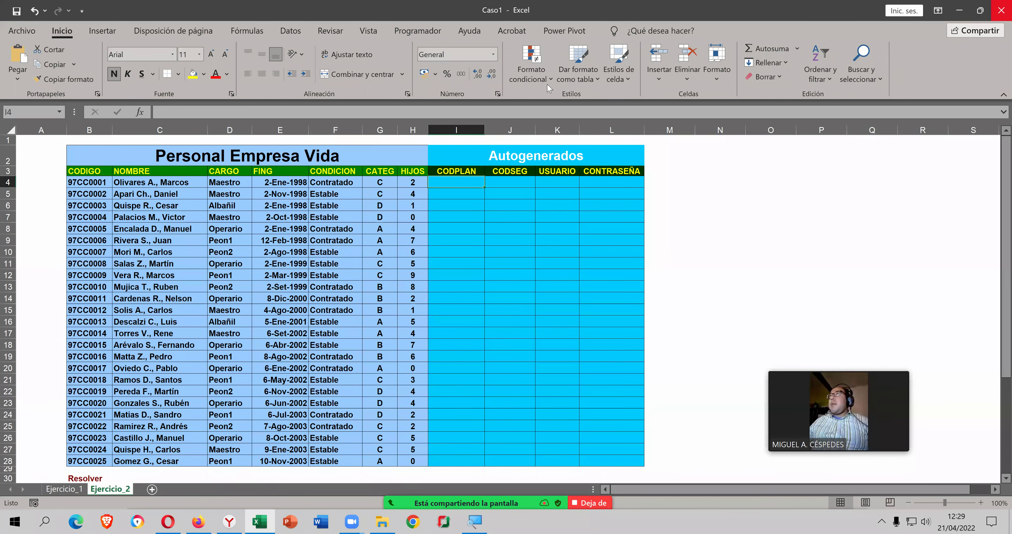
key("alt+F4")
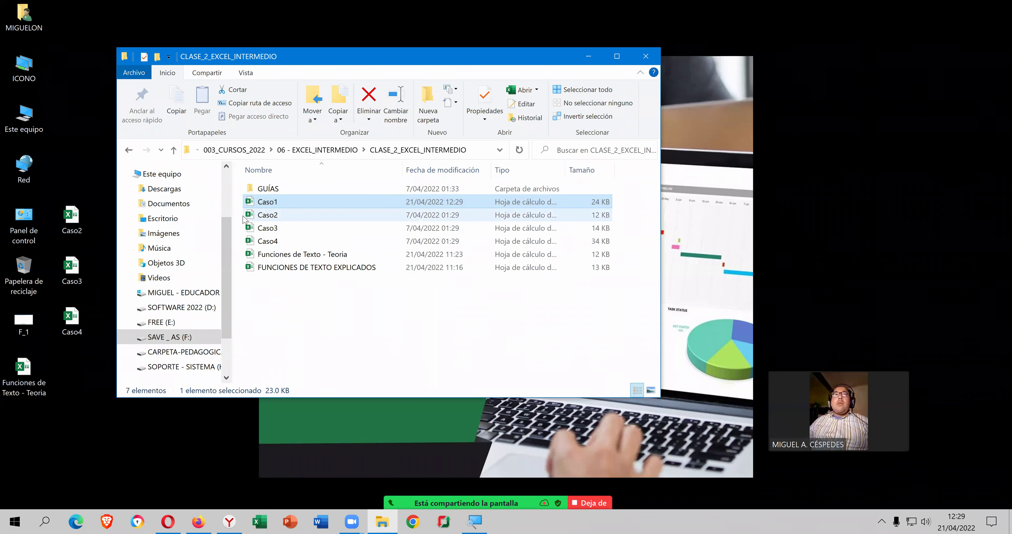
- Close the CLASE_2_EXCEL_INTERMEDIO window; move Funciones de Texto - Teoria and F_1 into the second column
left_click_drag(244, 216, 317, 264)
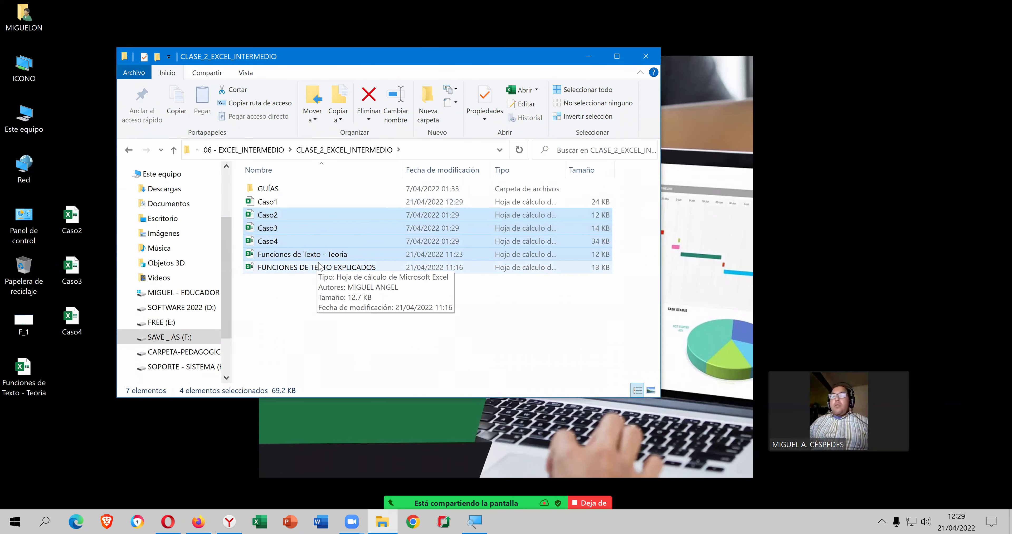
left_click(658, 55)
left_click_drag(35, 374, 62, 366)
left_click_drag(35, 330, 82, 409)
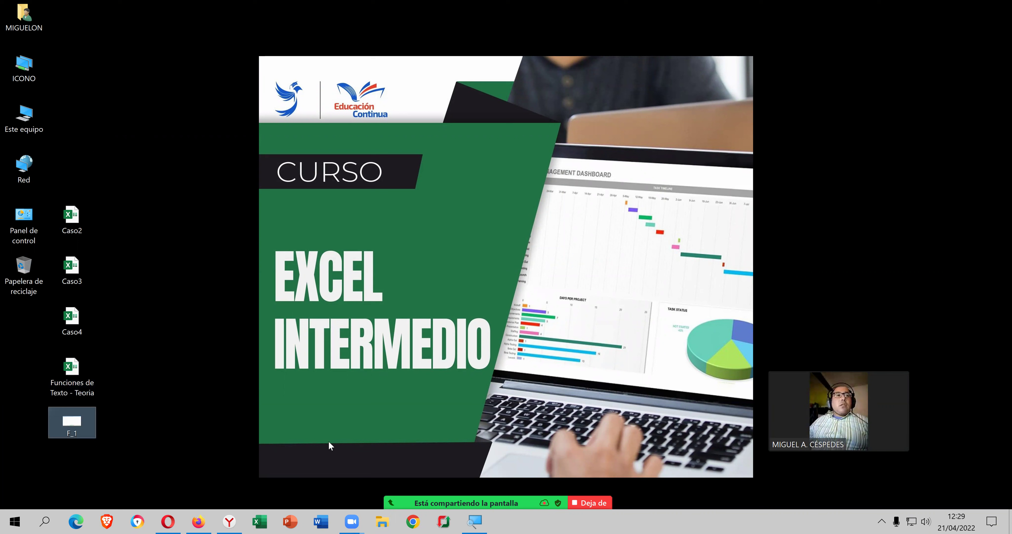